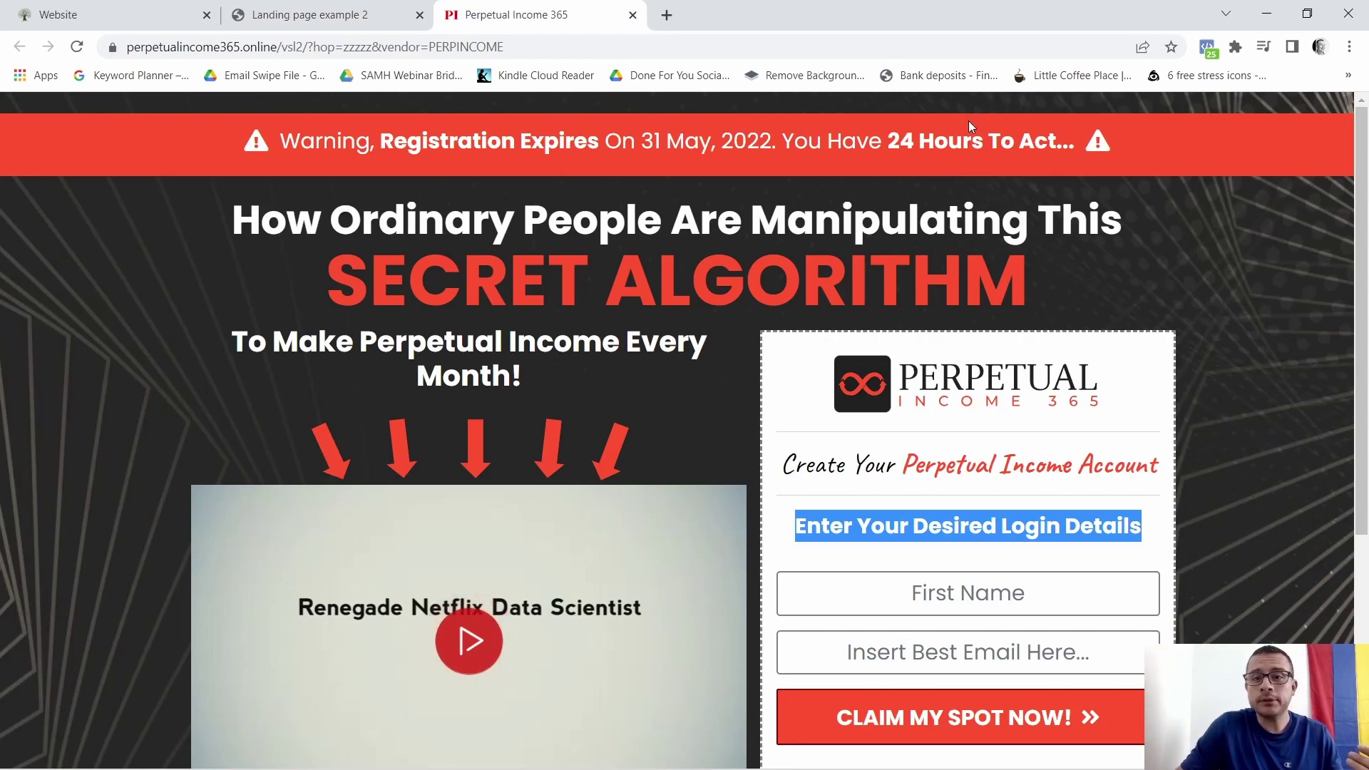
Look over the finished "Landing page example 2" page, from the warning banner and sign-up form to the disclaimer text
{"action": "left_click", "coordinate": [335, 15]}
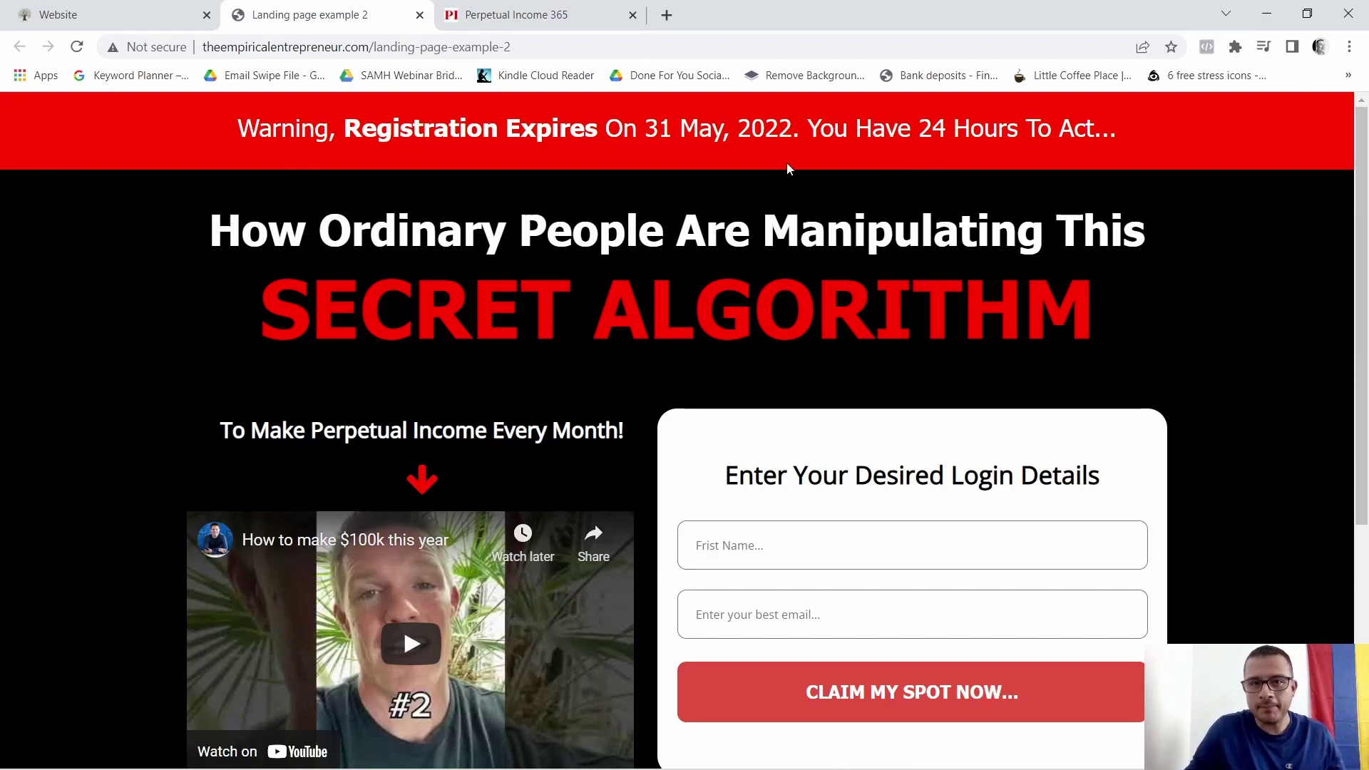
{"action": "scroll", "coordinate": [605, 389], "scroll_direction": "down", "scroll_amount": 5}
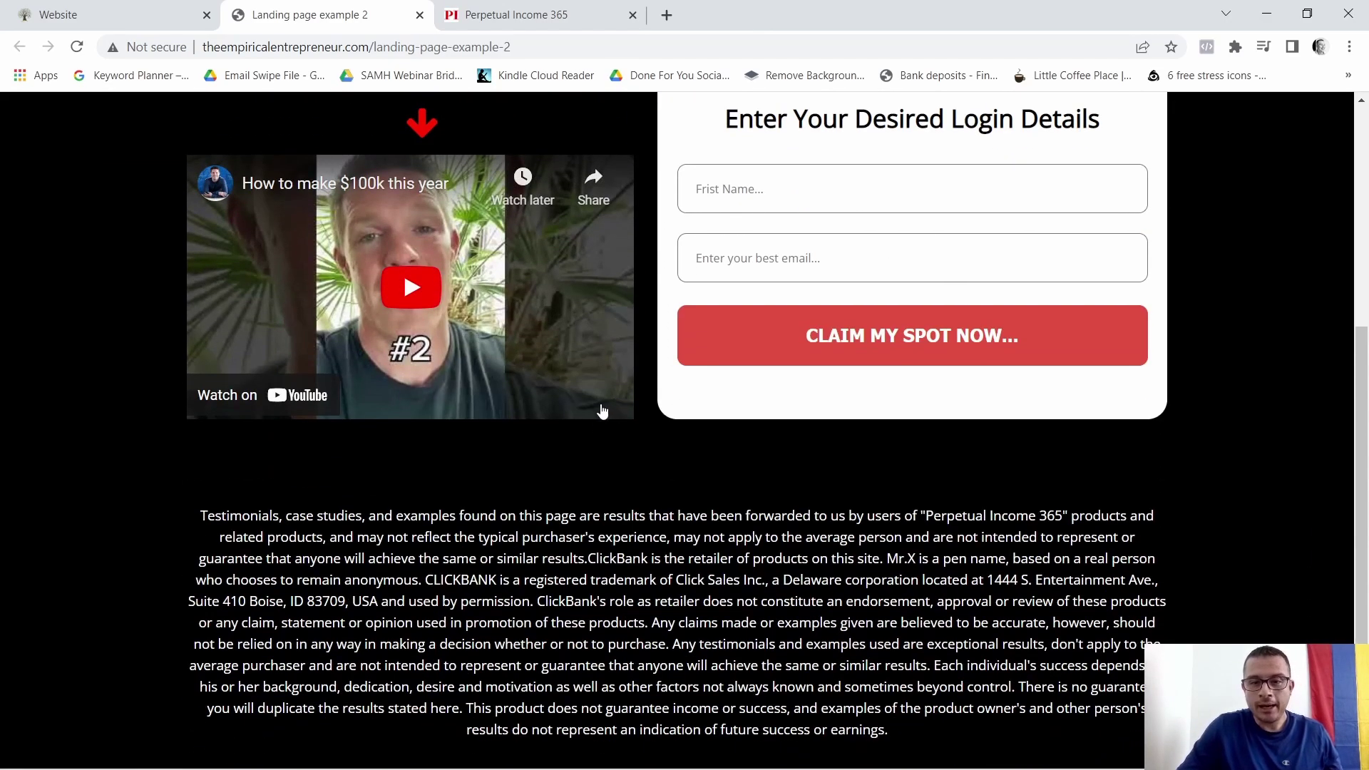
{"action": "scroll", "coordinate": [917, 510], "scroll_direction": "up", "scroll_amount": 2}
{"action": "scroll", "coordinate": [1186, 484], "scroll_direction": "up", "scroll_amount": 3}
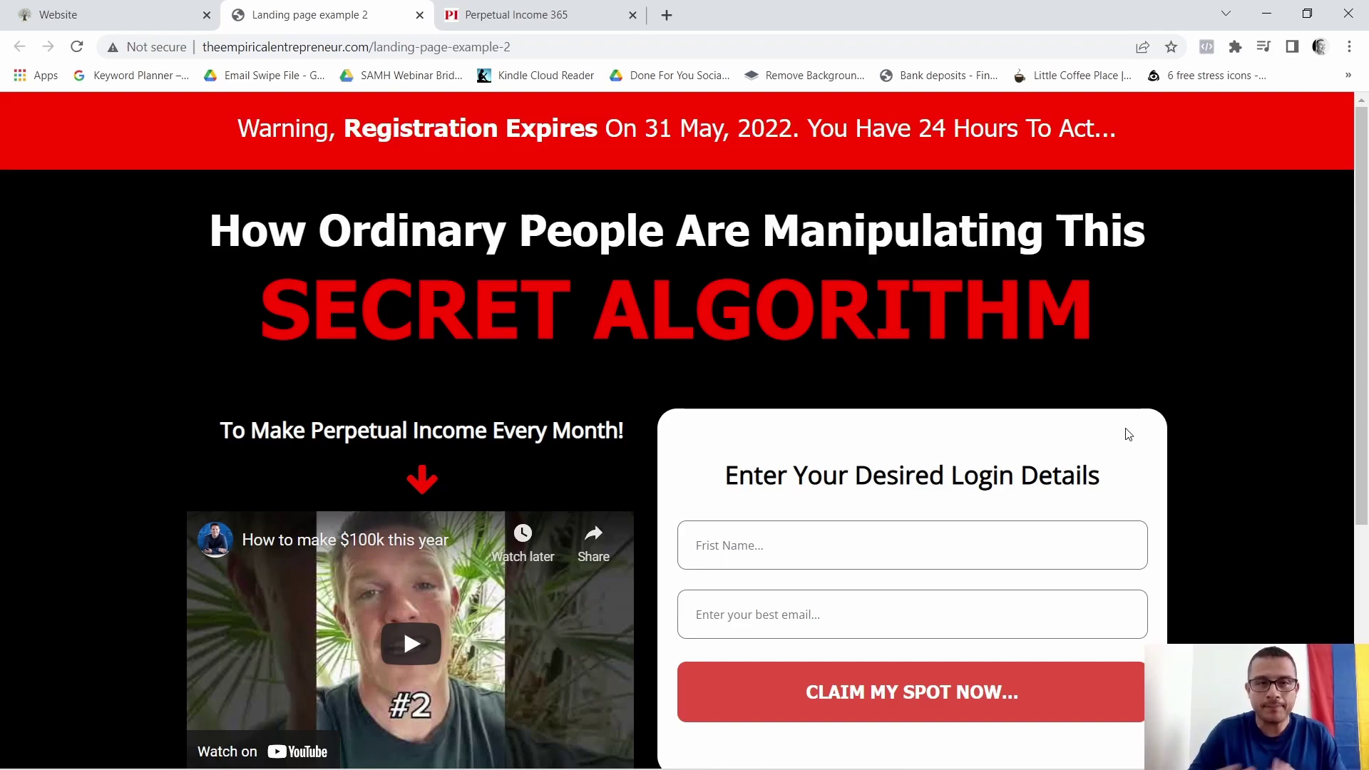
Switch to the funnel builder page and add a centred heading widget to the empty block
{"action": "left_click", "coordinate": [191, 18]}
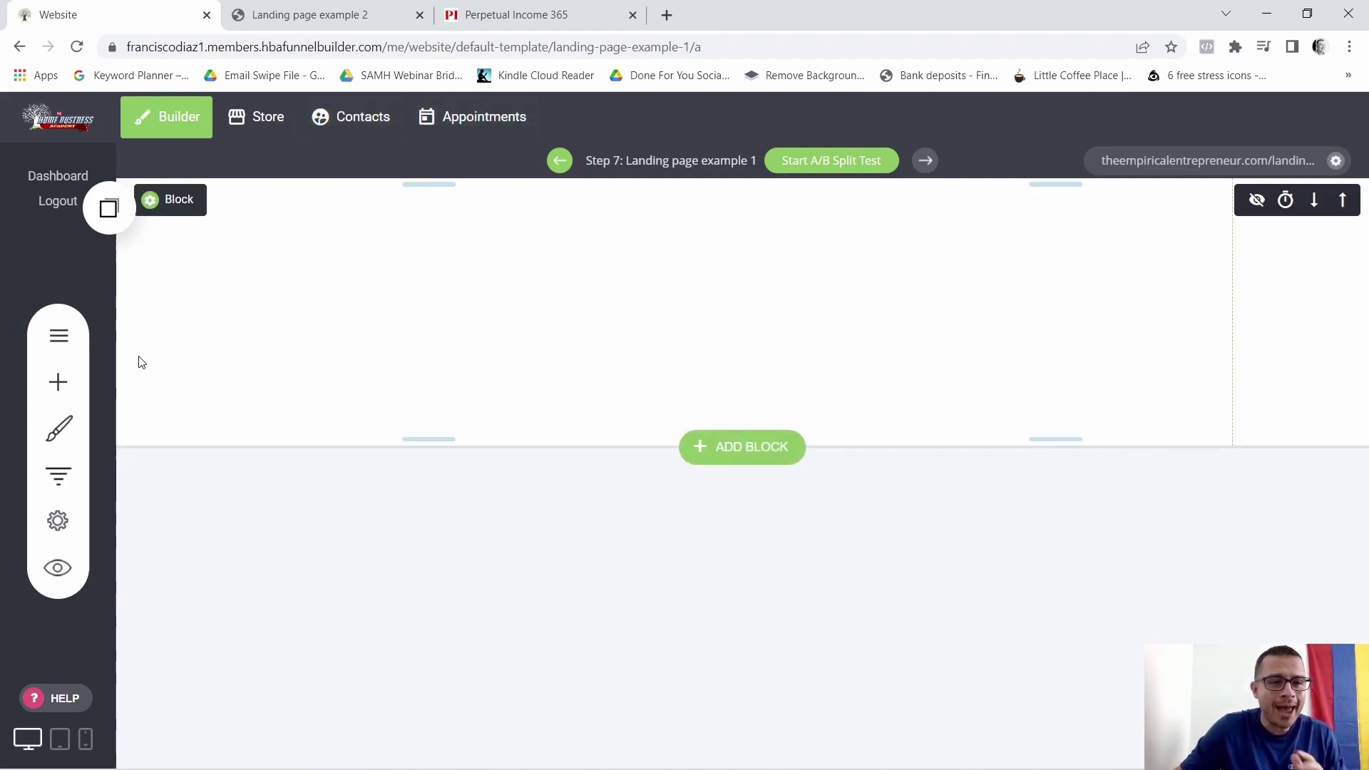
{"action": "left_click", "coordinate": [57, 383]}
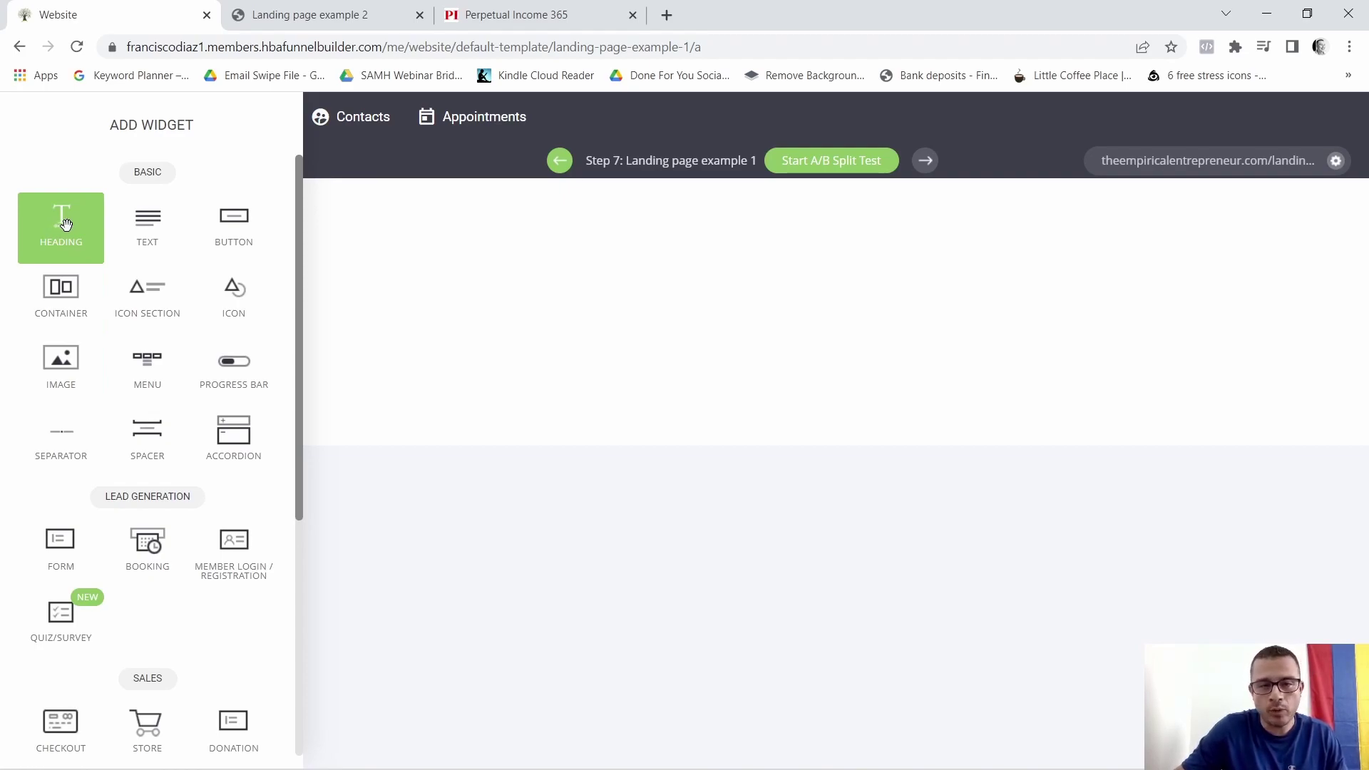
{"action": "left_click_drag", "start_coordinate": [65, 224], "coordinate": [736, 193]}
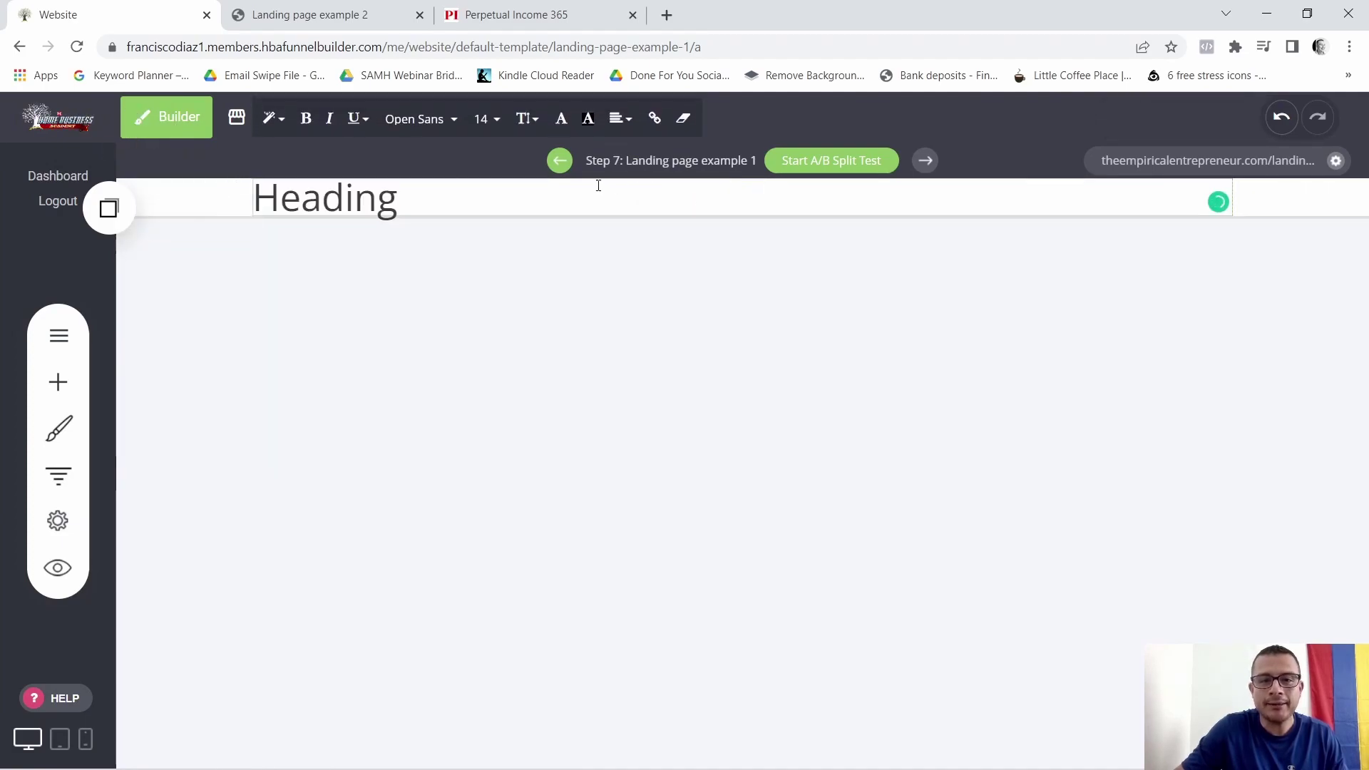
{"action": "left_click", "coordinate": [626, 119]}
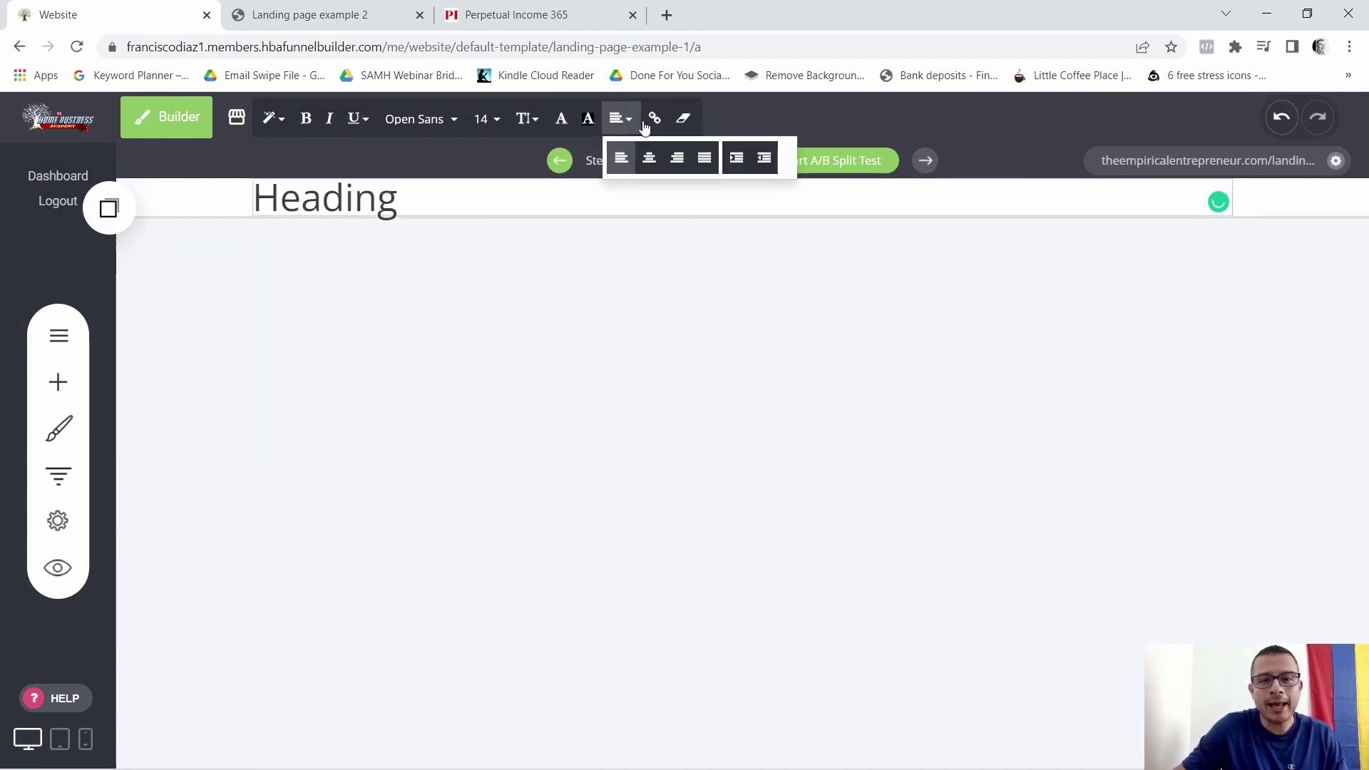
{"action": "left_click", "coordinate": [650, 157]}
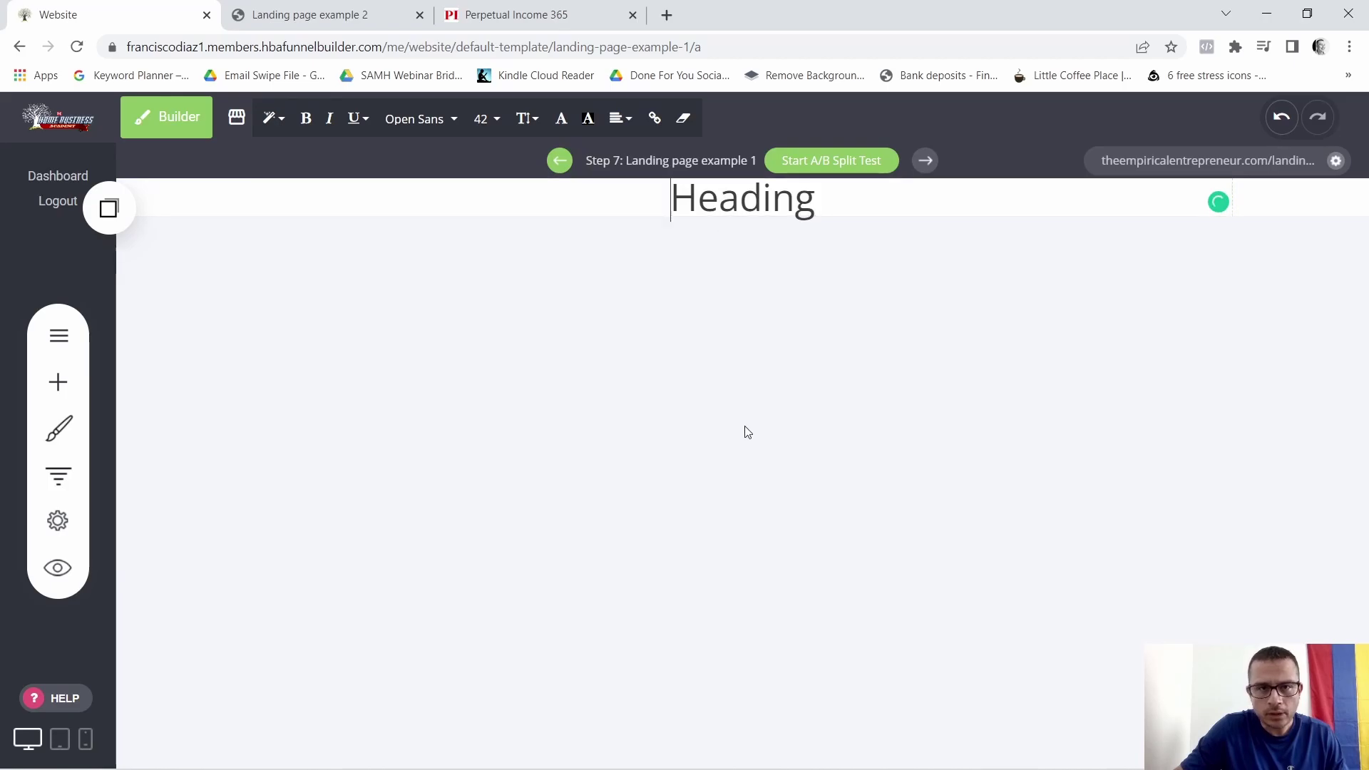
Copy the "Warning, Registration Expires On 31 May, 2022. You Have 24 Hours To Act..." line from the example page into the heading
{"action": "left_click", "coordinate": [358, 22]}
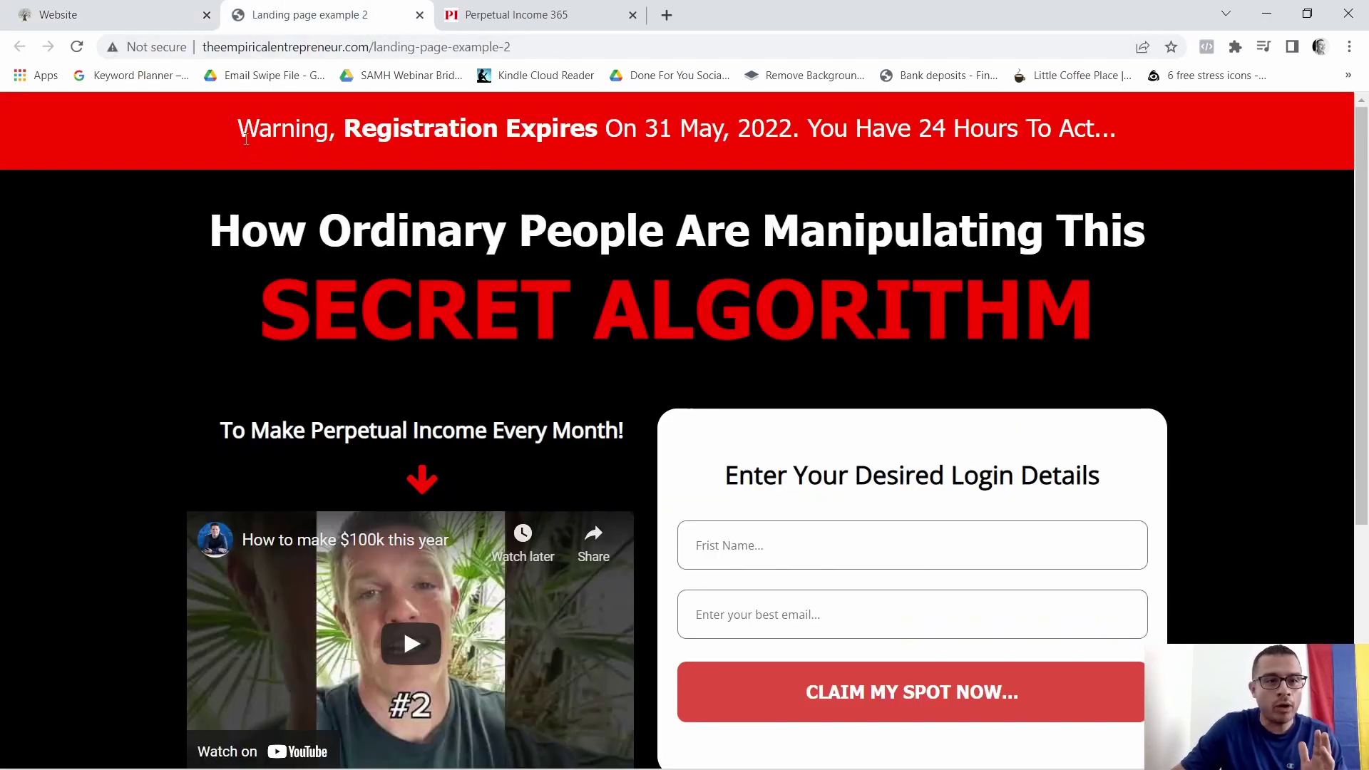
{"action": "left_click_drag", "start_coordinate": [240, 130], "coordinate": [1127, 136]}
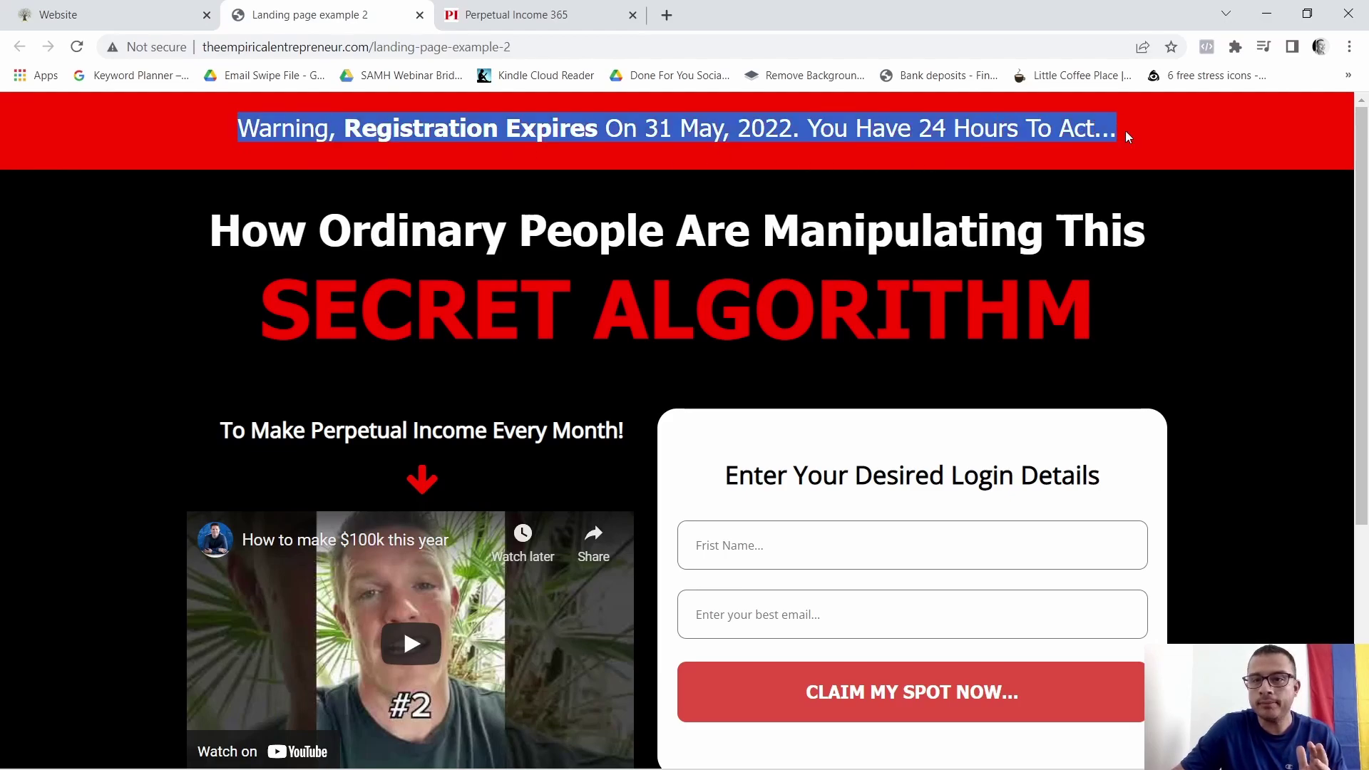
{"action": "right_click", "coordinate": [906, 121]}
{"action": "left_click", "coordinate": [944, 130]}
{"action": "left_click", "coordinate": [205, 7]}
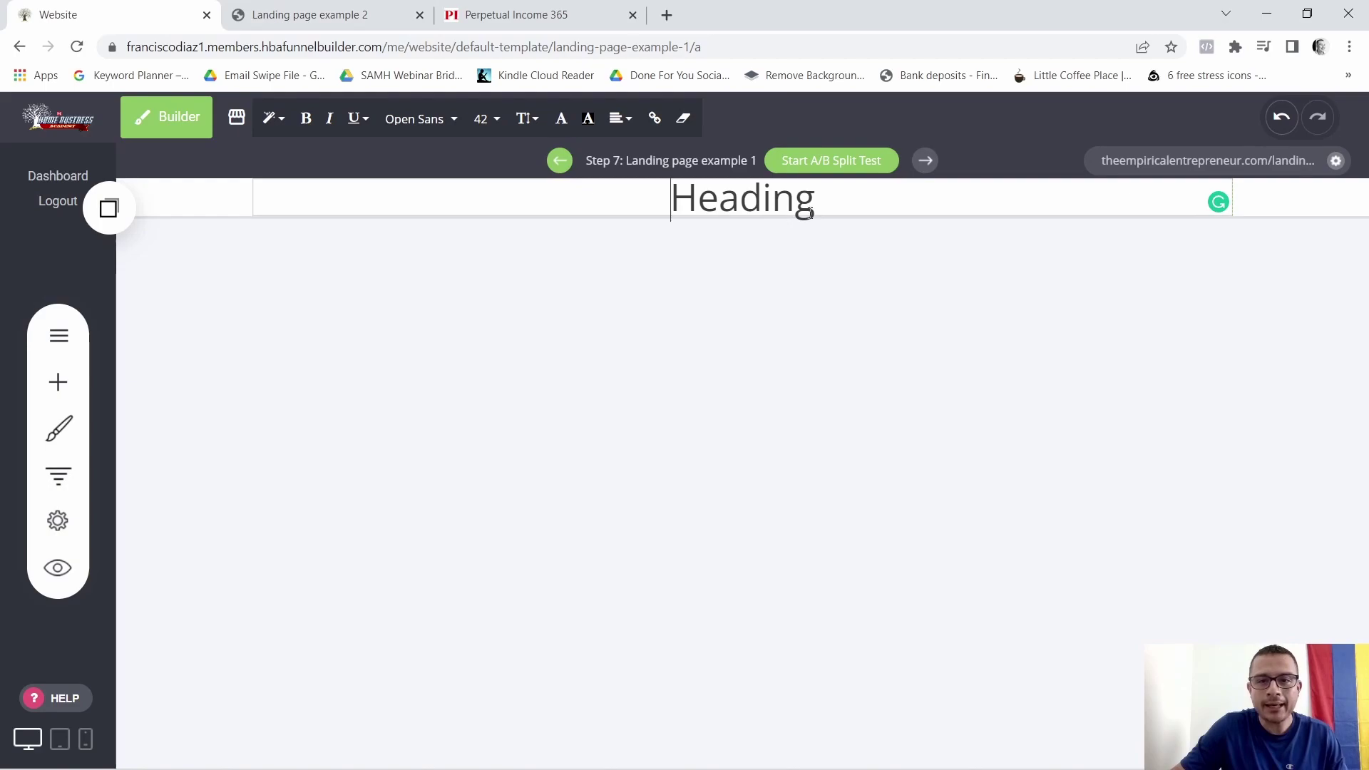
{"action": "left_click", "coordinate": [746, 205]}
{"action": "right_click", "coordinate": [746, 205]}
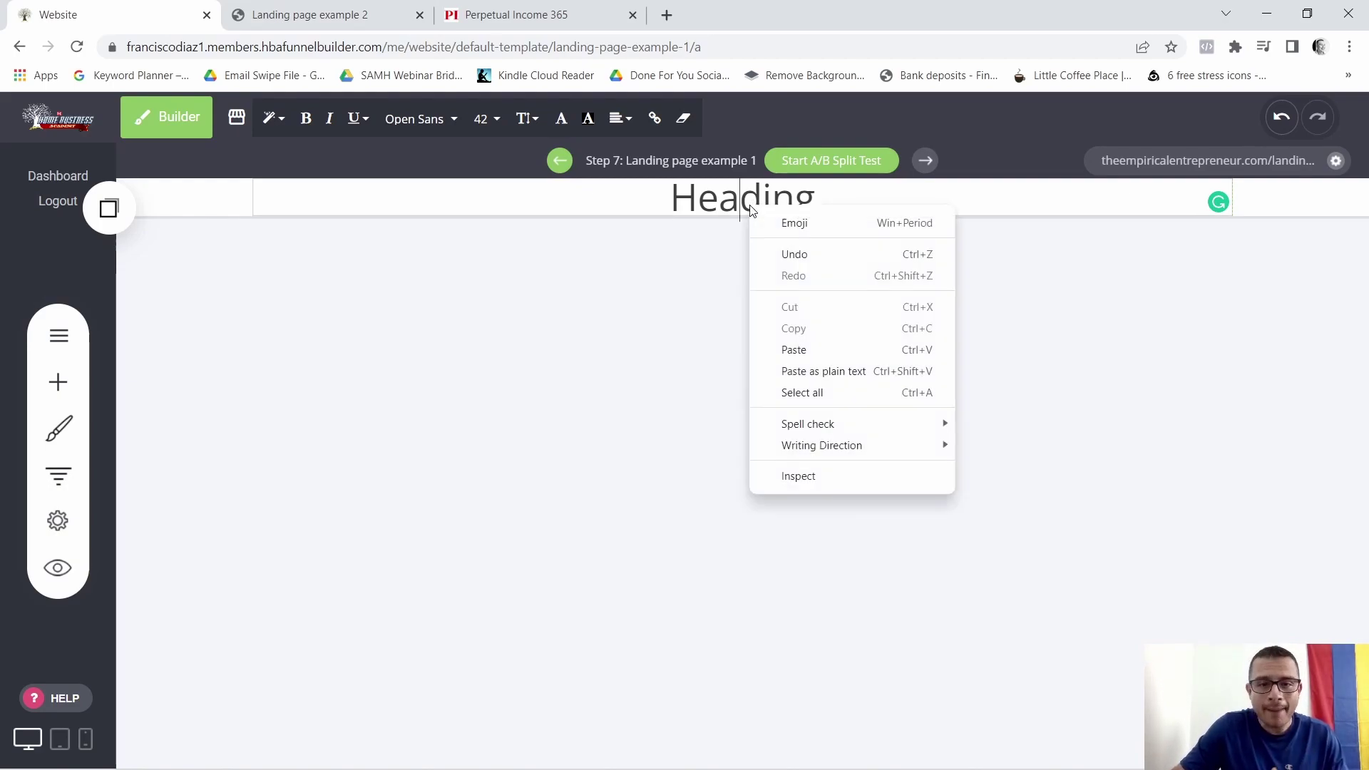
{"action": "left_click", "coordinate": [783, 349]}
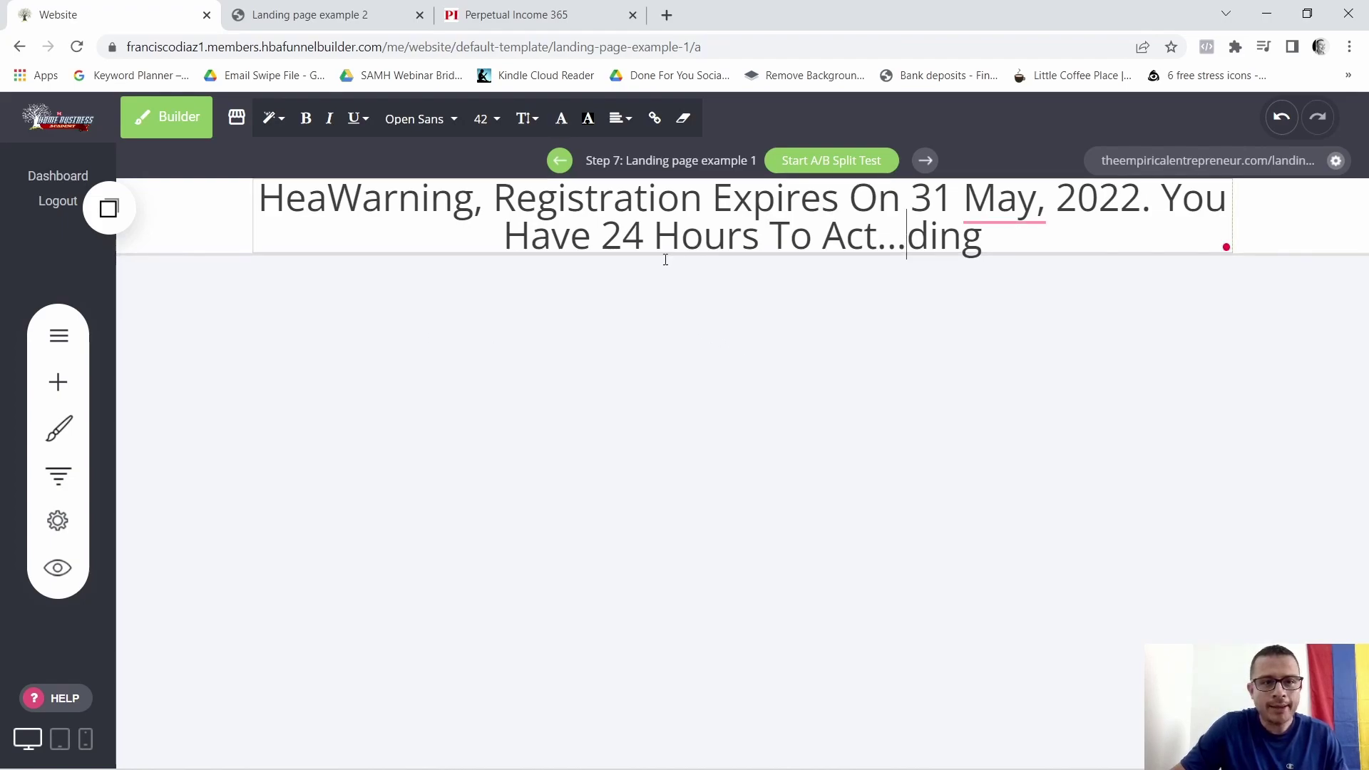
Delete the leftover placeholder letters "Hea" and "ding" around the pasted warning text
{"action": "left_click", "coordinate": [325, 205]}
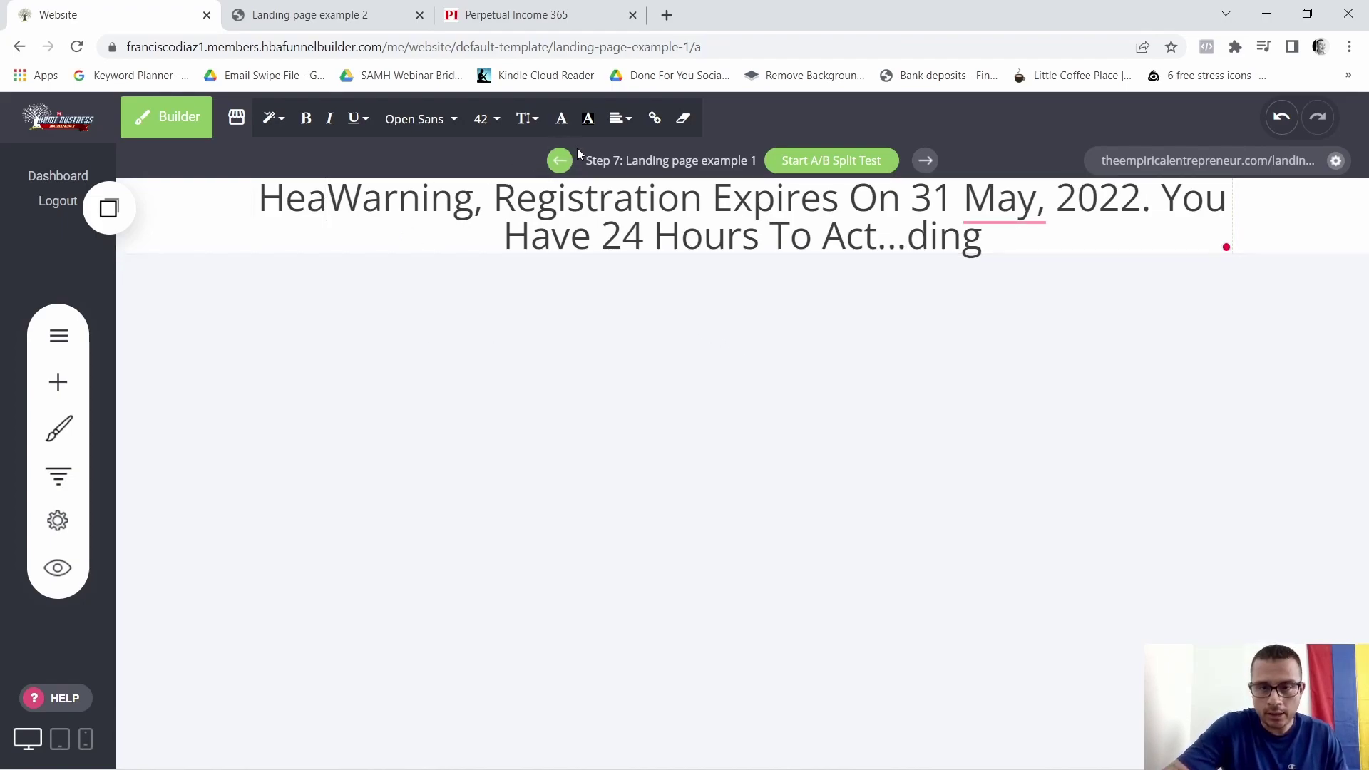
{"action": "key", "text": "BackSpace"}
{"action": "key", "text": "BackSpace"}
{"action": "key", "text": "BackSpace"}
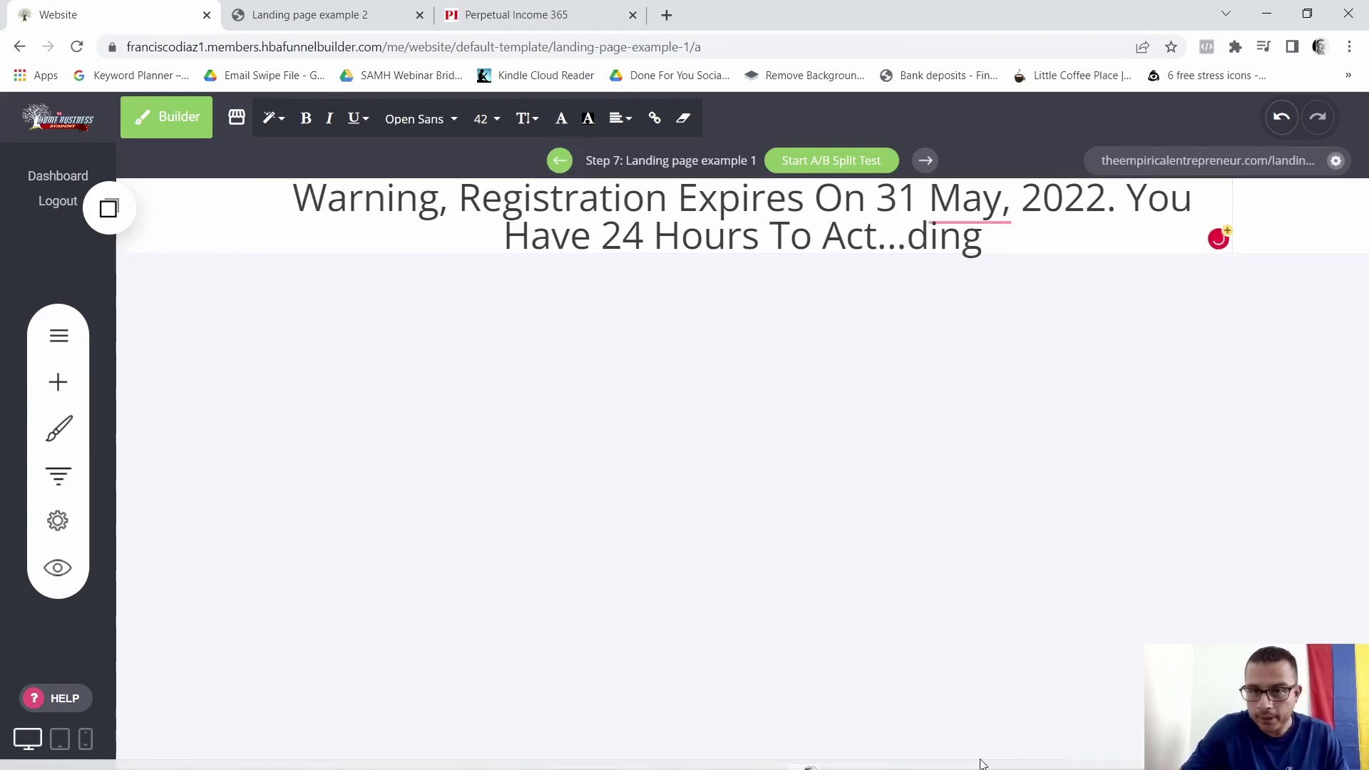
{"action": "left_click", "coordinate": [998, 271]}
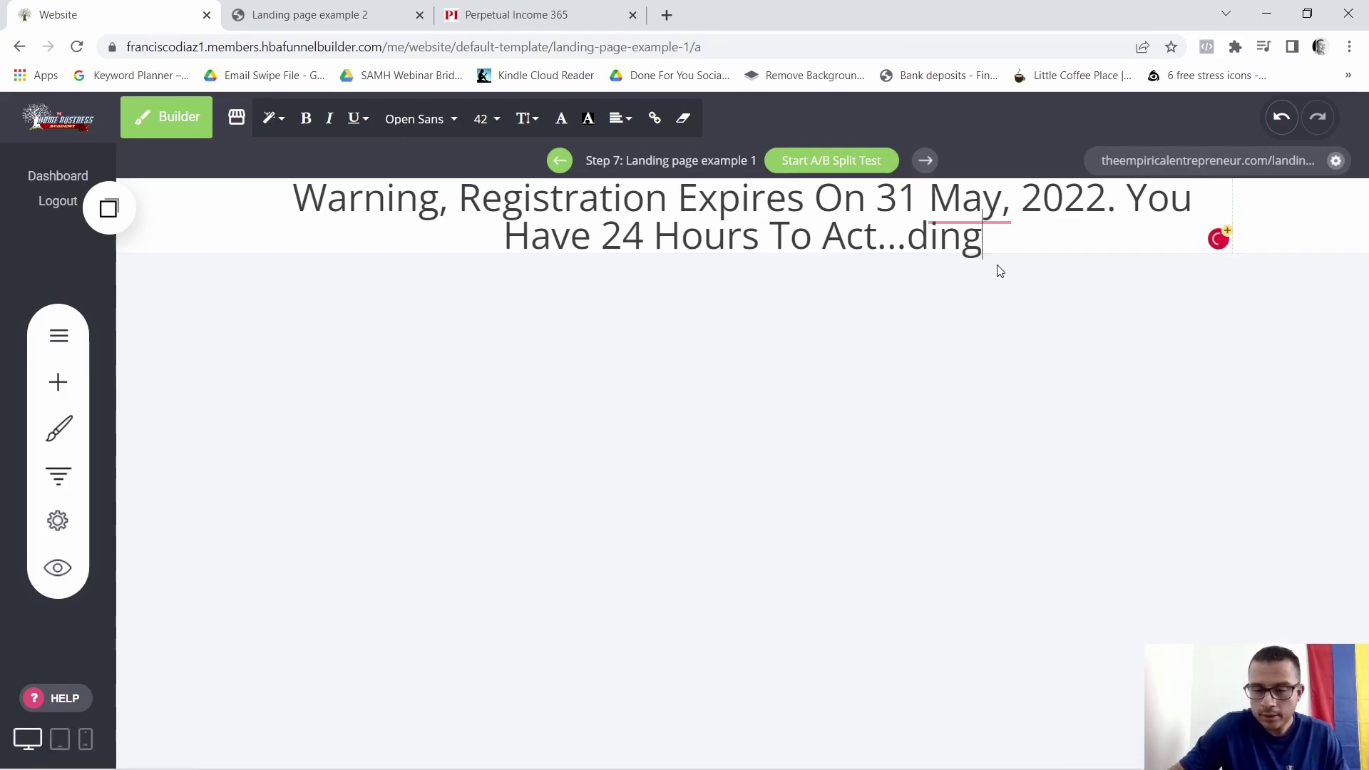
{"action": "key", "text": "BackSpace"}
{"action": "key", "text": "BackSpace"}
{"action": "key", "text": "BackSpace"}
{"action": "key", "text": "BackSpace"}
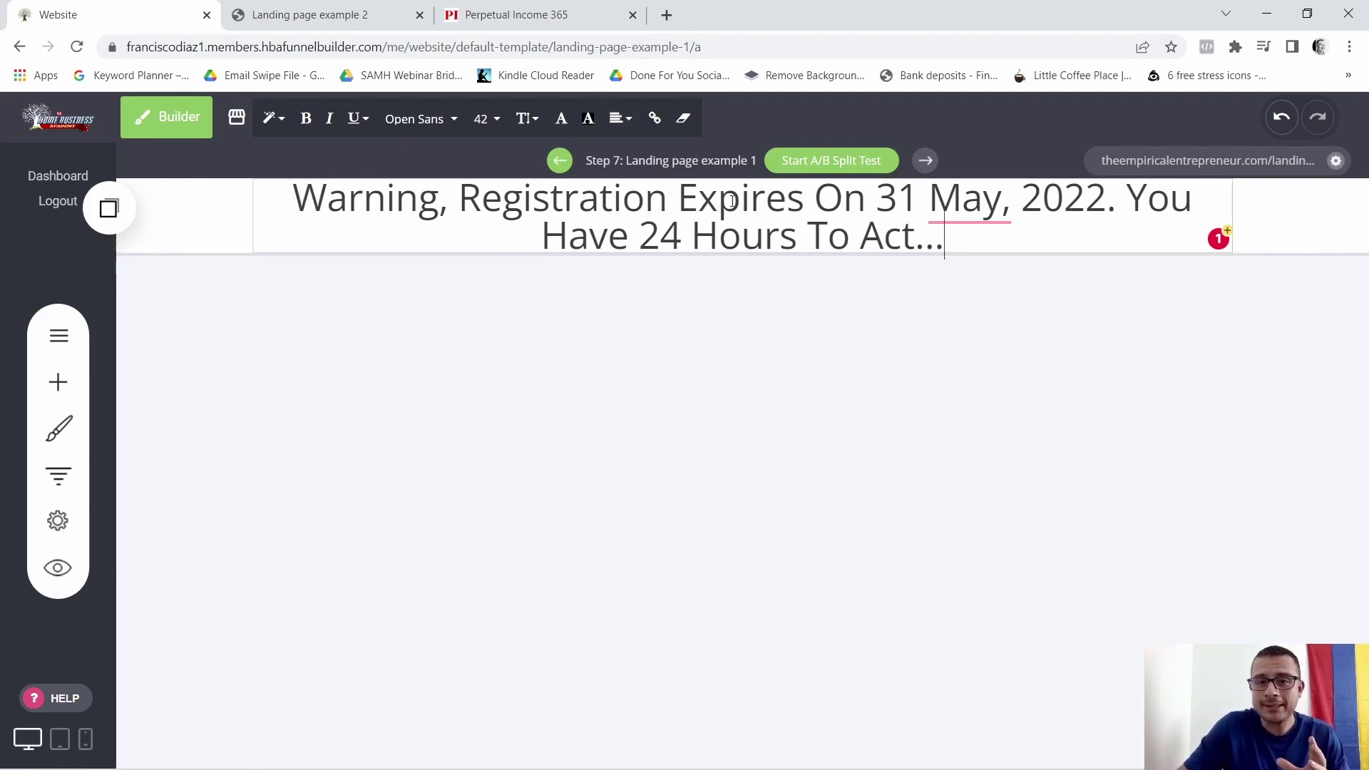
Set the font size of the whole warning heading to 28
{"action": "left_click_drag", "start_coordinate": [291, 205], "coordinate": [1087, 254]}
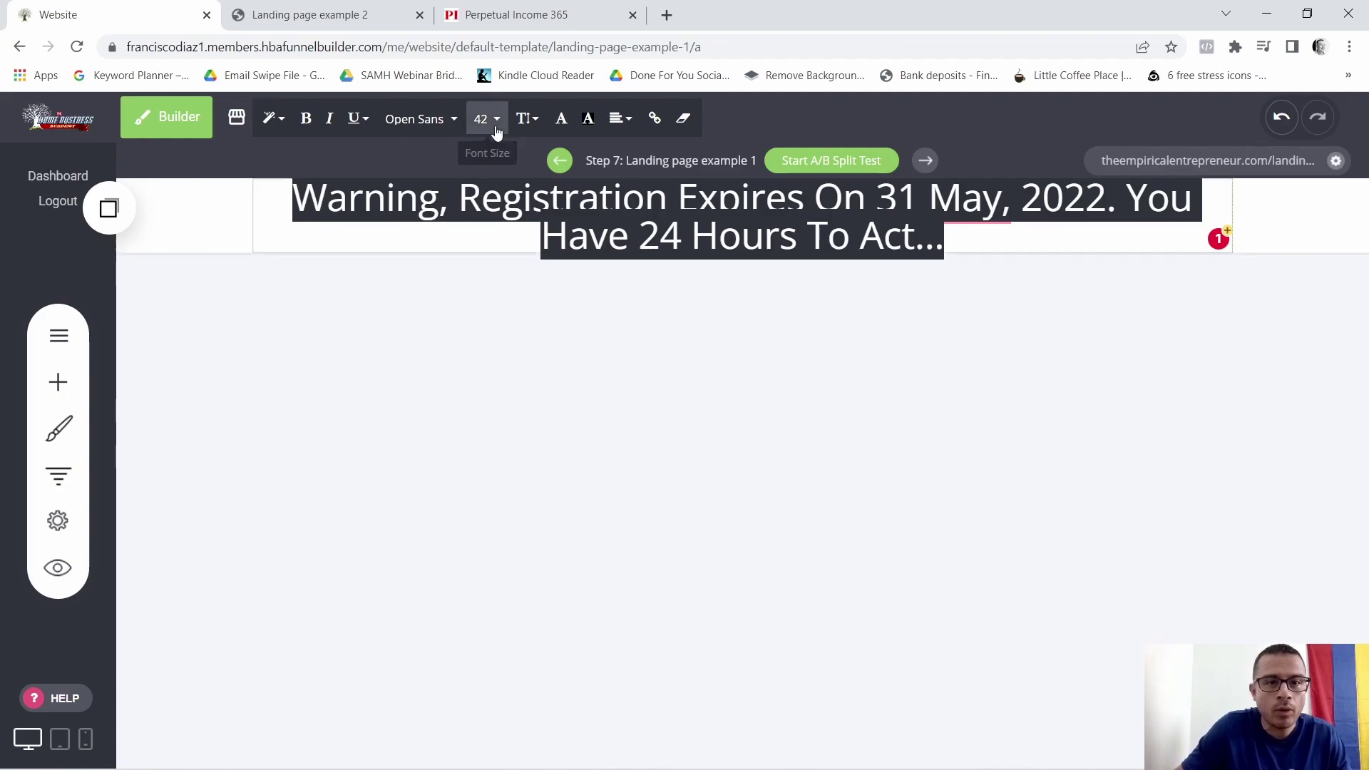
{"action": "left_click", "coordinate": [497, 121]}
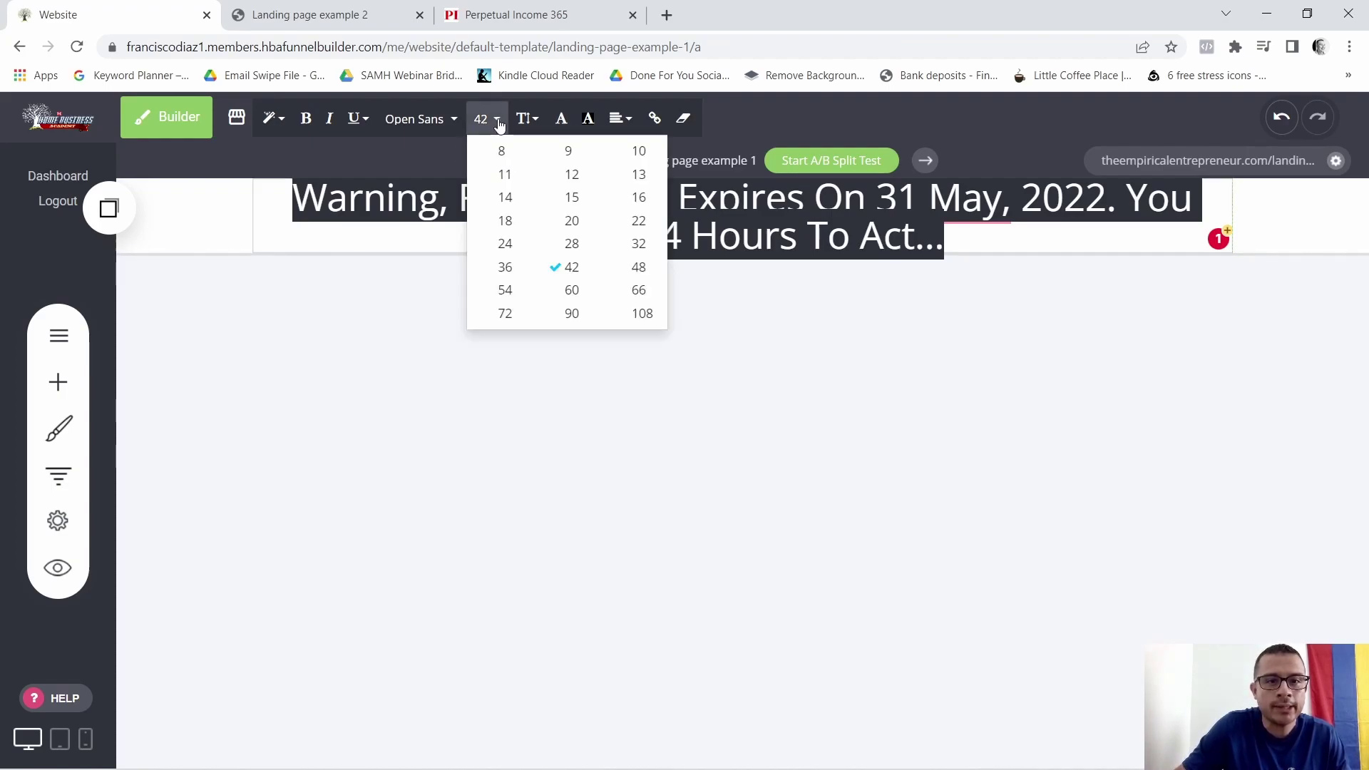
{"action": "left_click", "coordinate": [573, 246]}
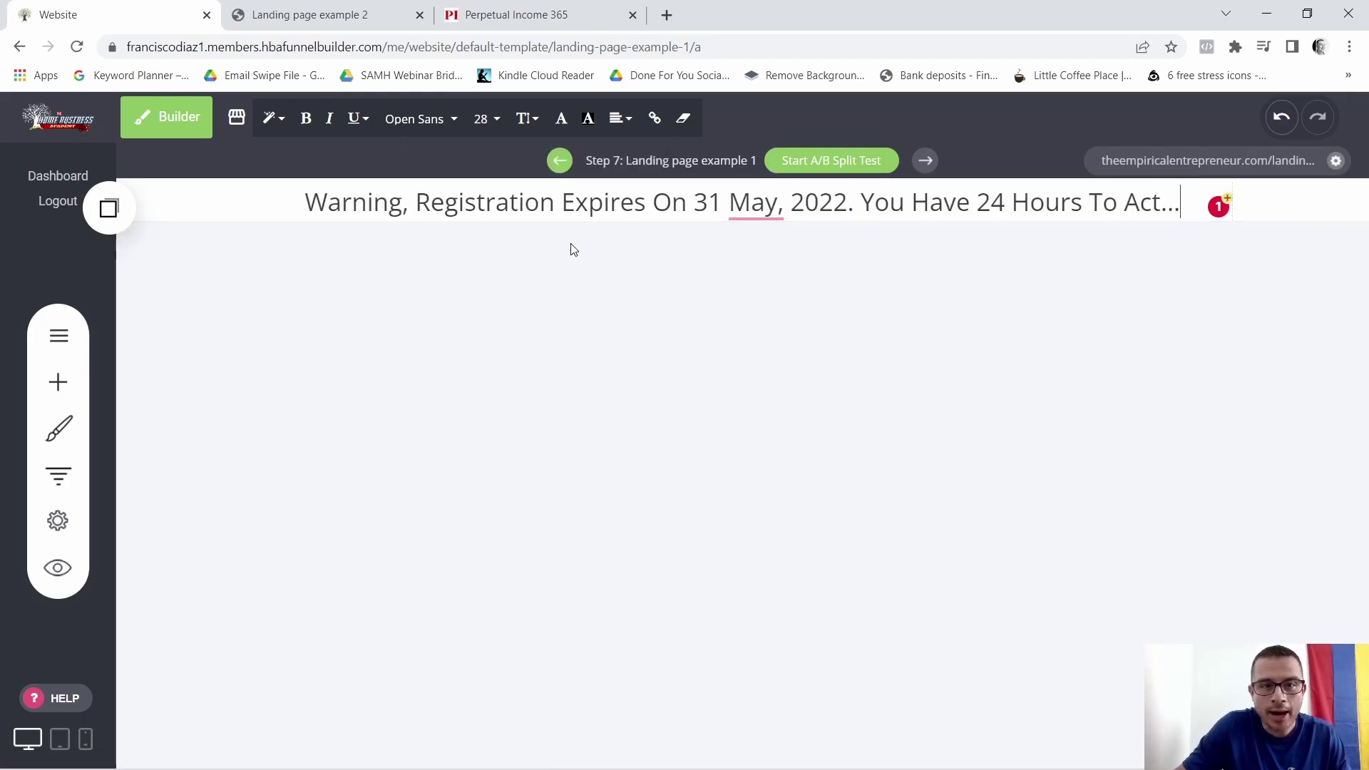
Try font size 32 on the warning heading and return it to 28
{"action": "left_click", "coordinate": [497, 124]}
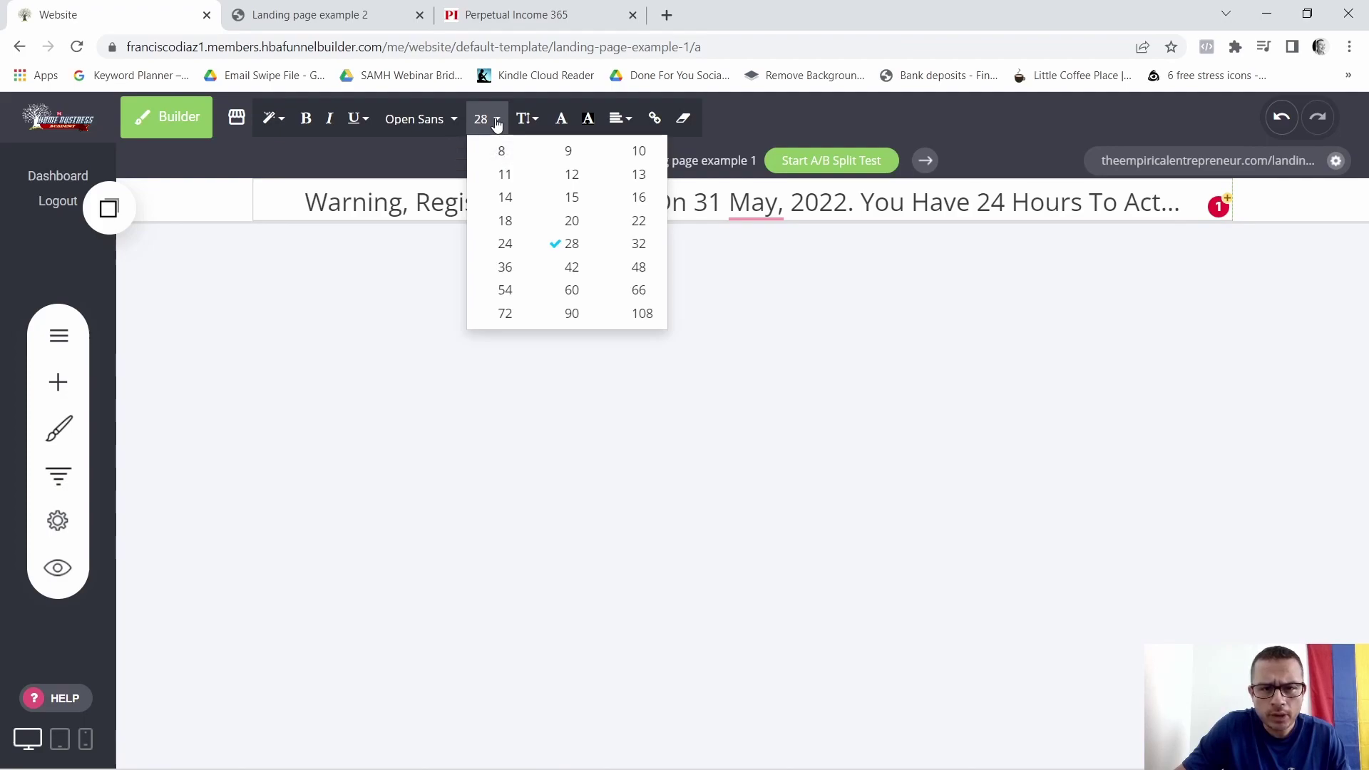
{"action": "left_click", "coordinate": [639, 243]}
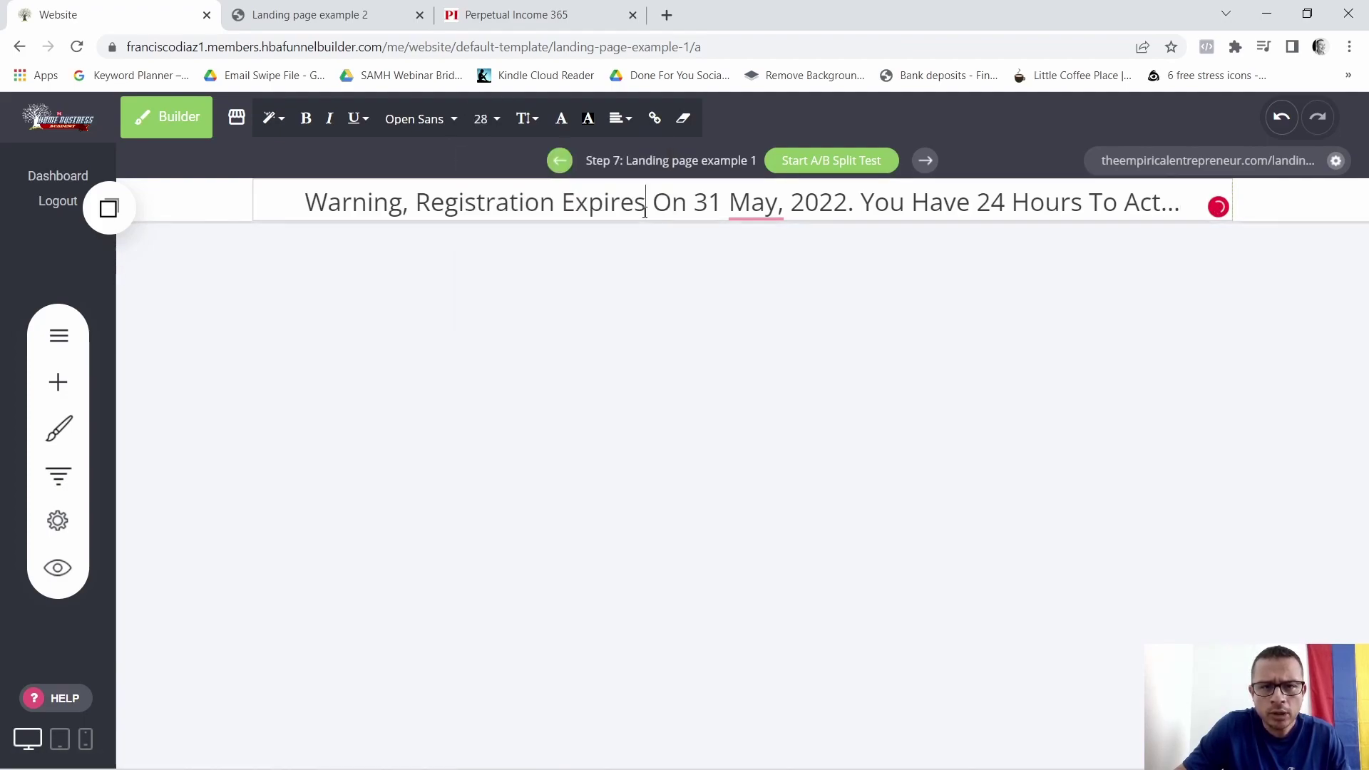
{"action": "triple_click", "coordinate": [644, 208]}
{"action": "left_click", "coordinate": [487, 118]}
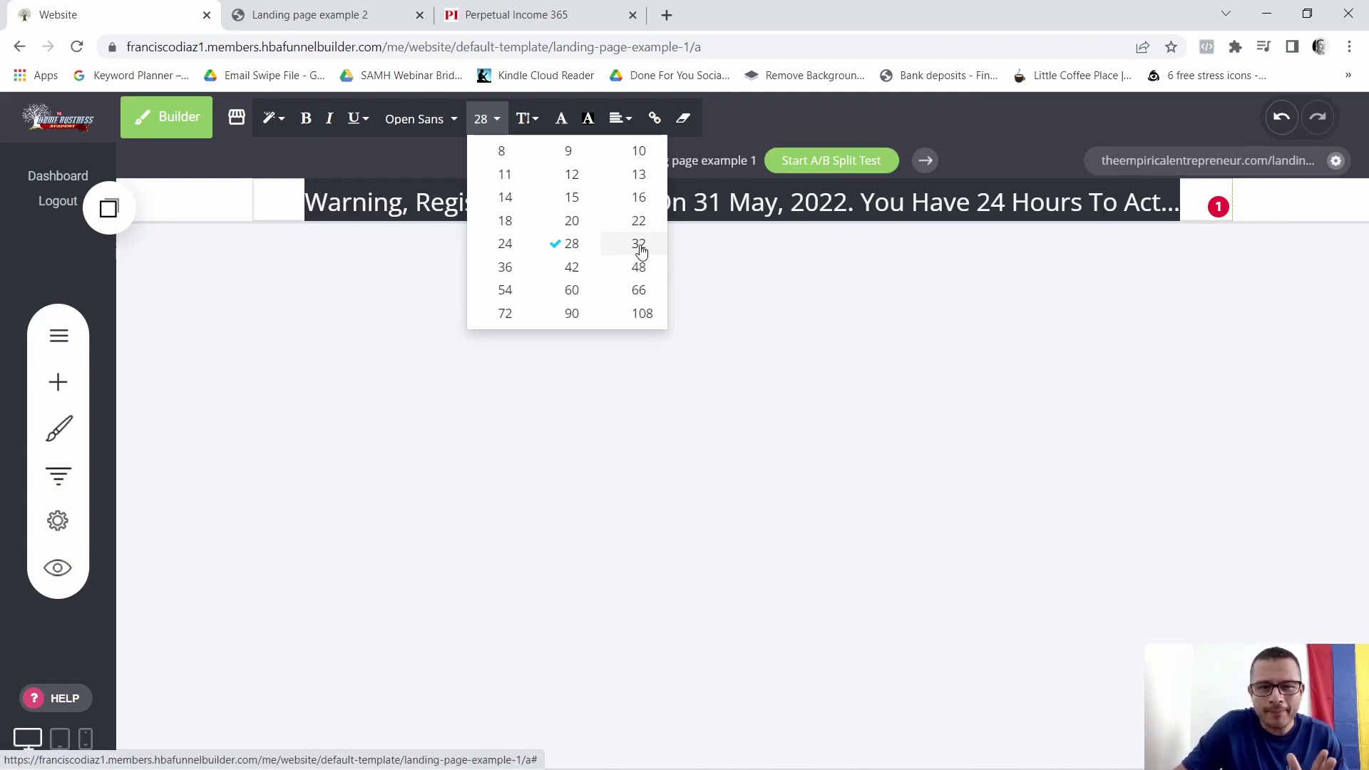
{"action": "left_click", "coordinate": [639, 244]}
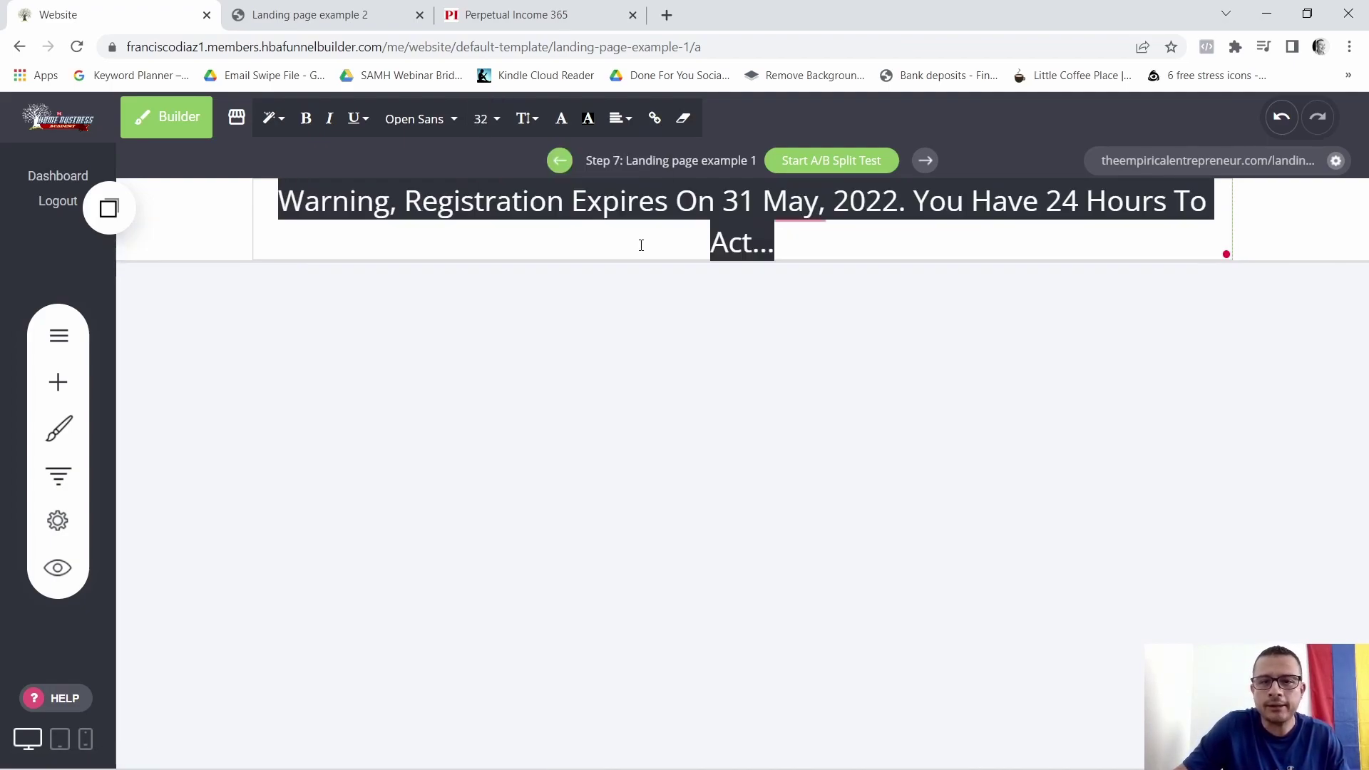
{"action": "left_click", "coordinate": [482, 118]}
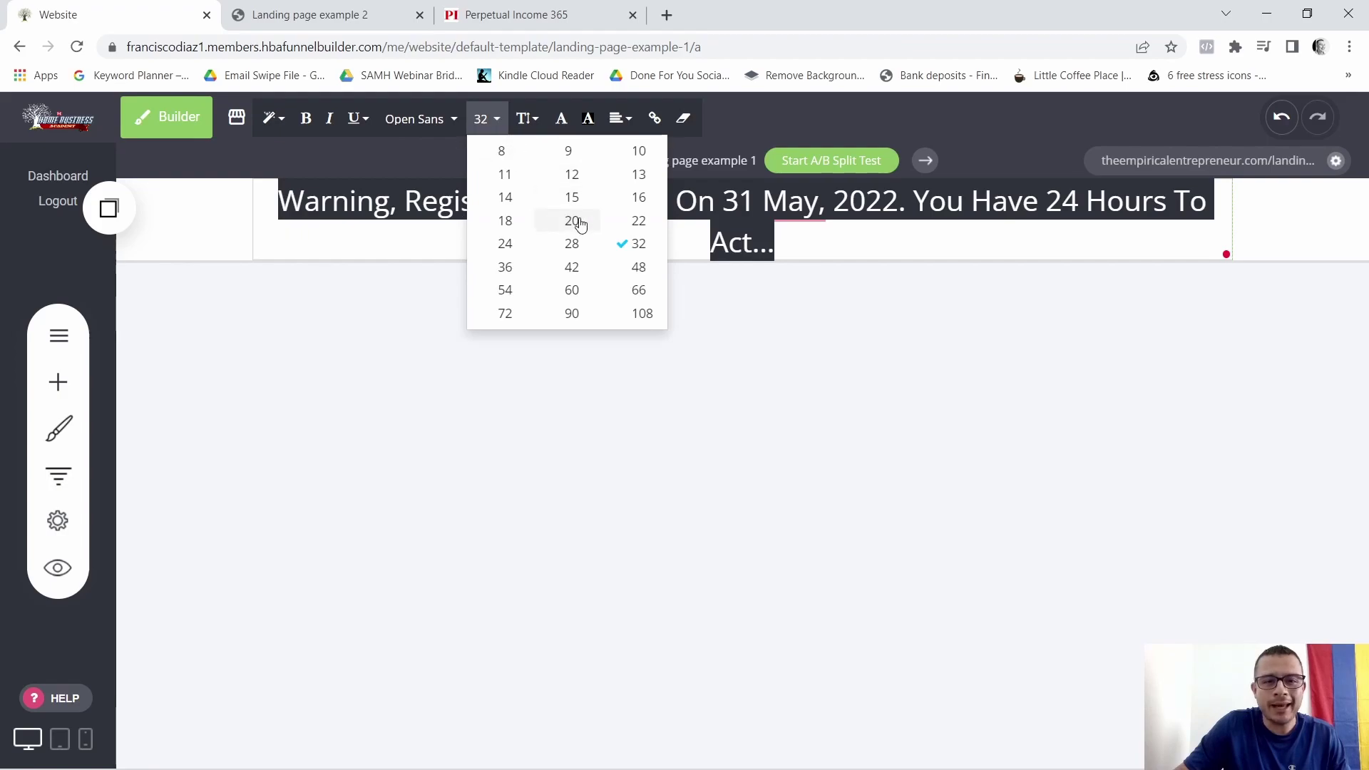
{"action": "left_click", "coordinate": [574, 245]}
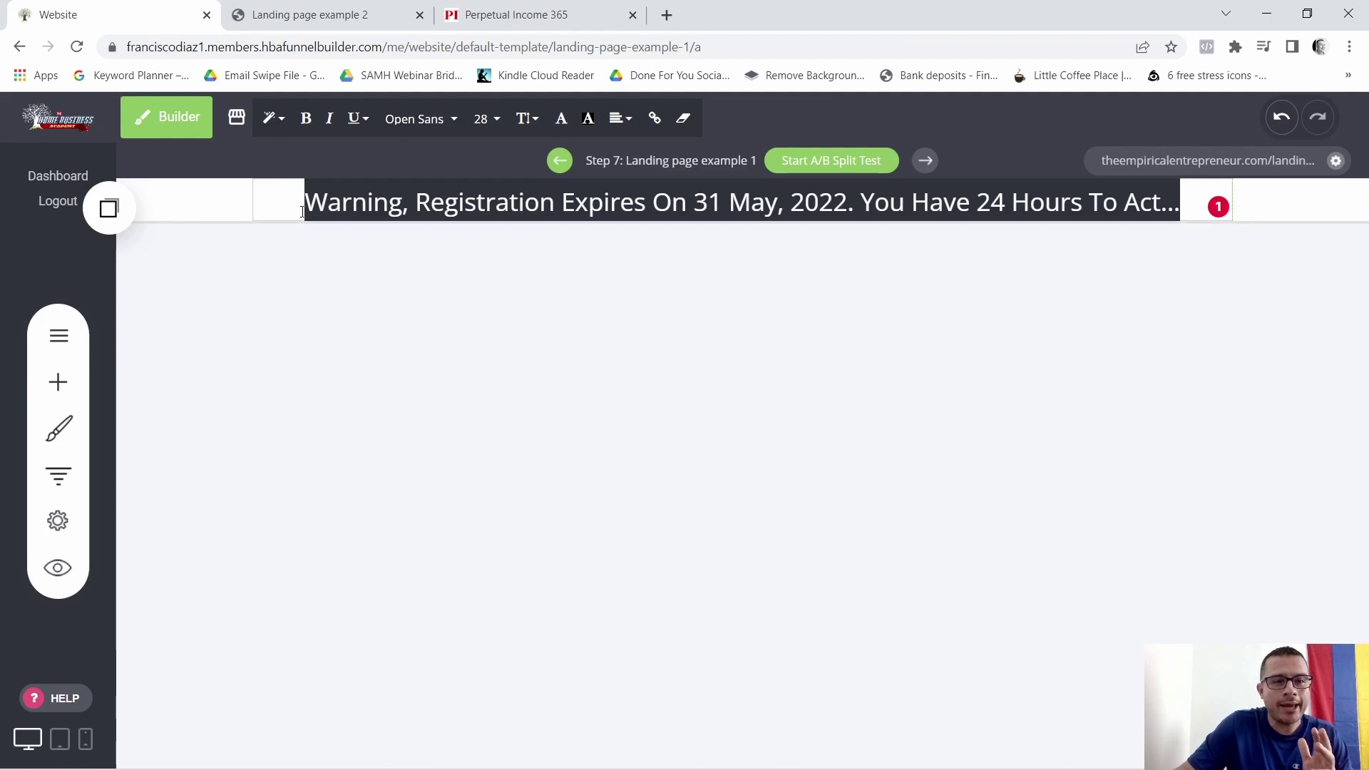
Give the block containing the warning heading a bright red background colour, #FF1800
{"action": "key", "text": "Left"}
{"action": "left_click", "coordinate": [619, 184]}
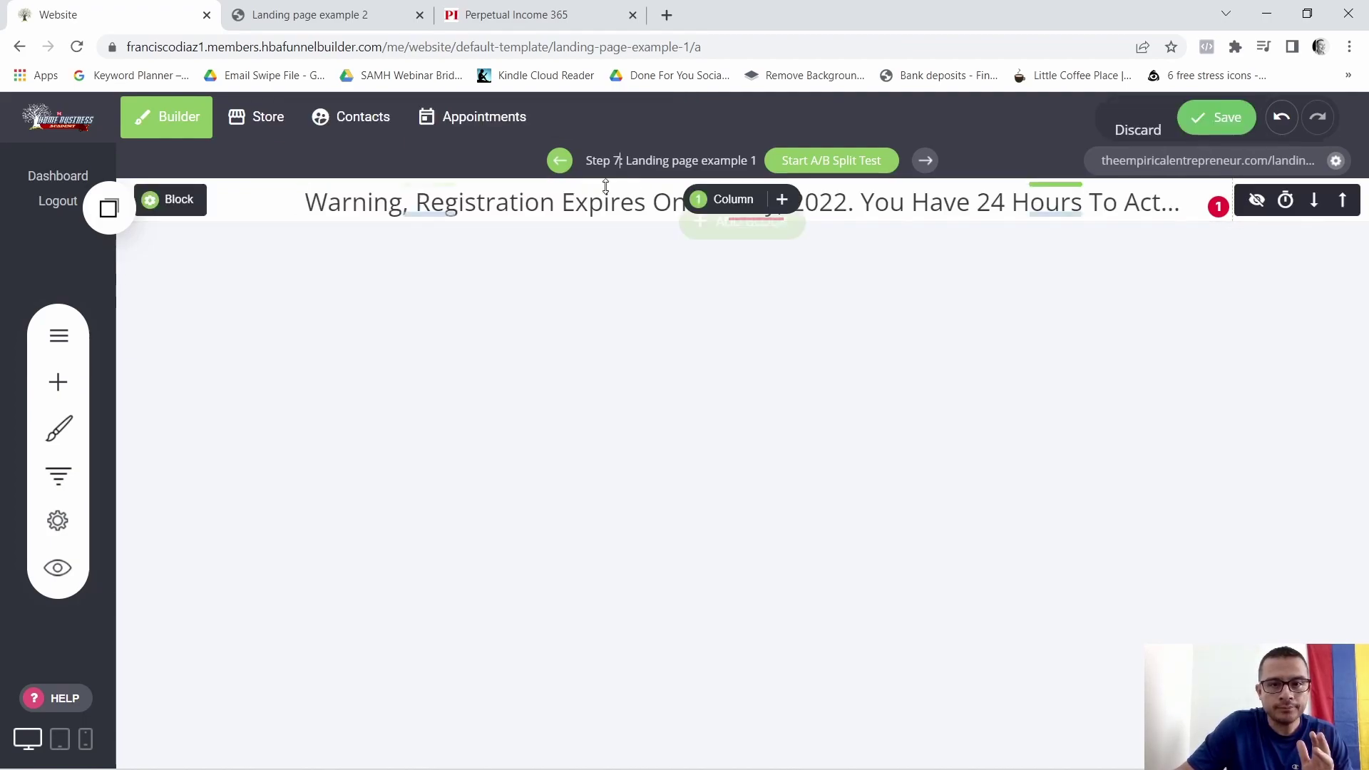
{"action": "left_click", "coordinate": [169, 201]}
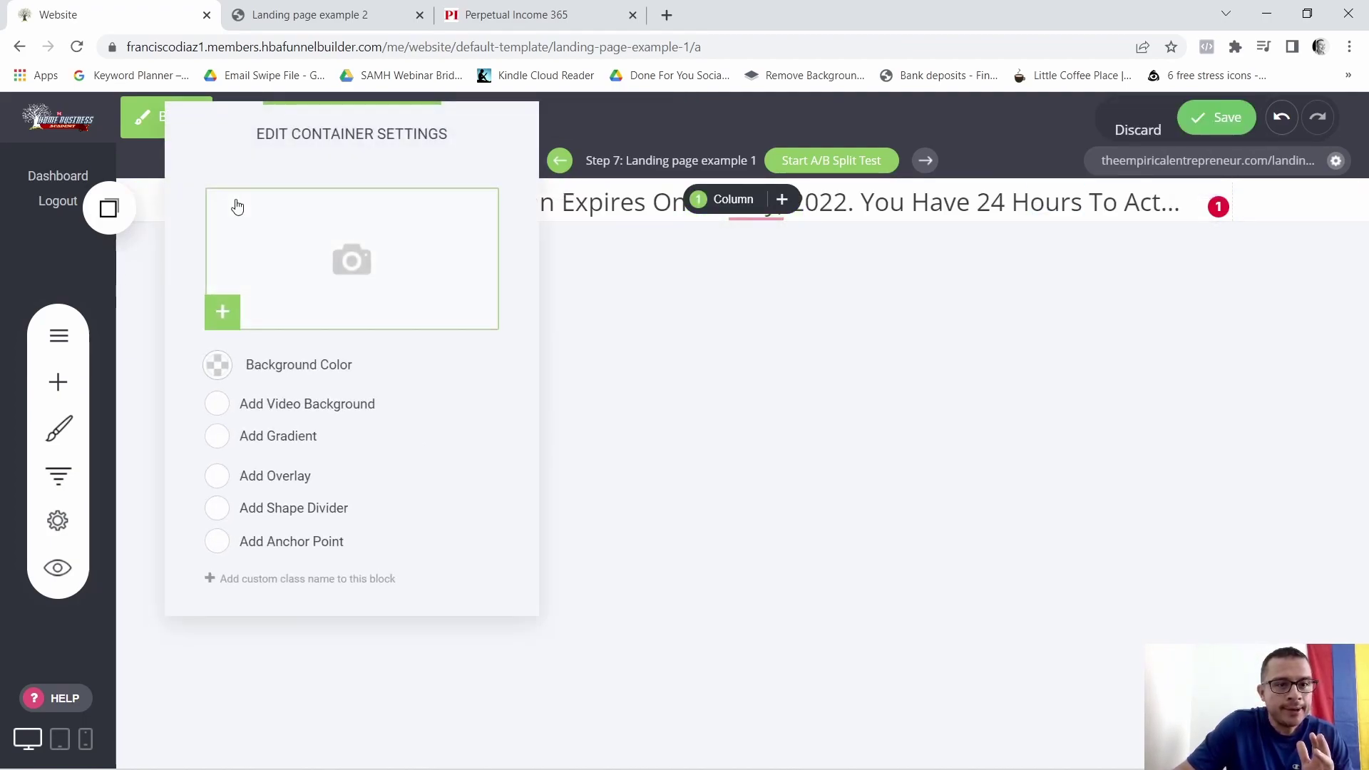
{"action": "left_click", "coordinate": [219, 365]}
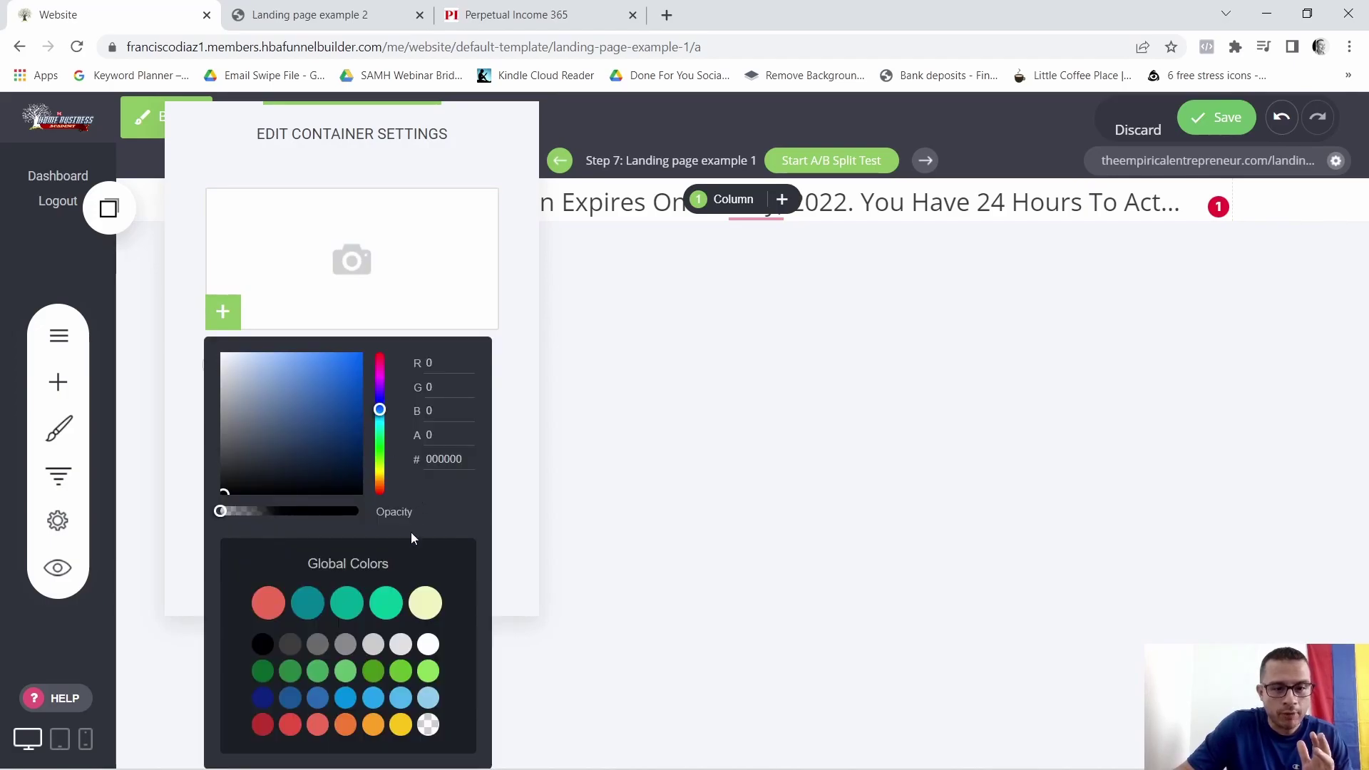
{"action": "left_click", "coordinate": [287, 725]}
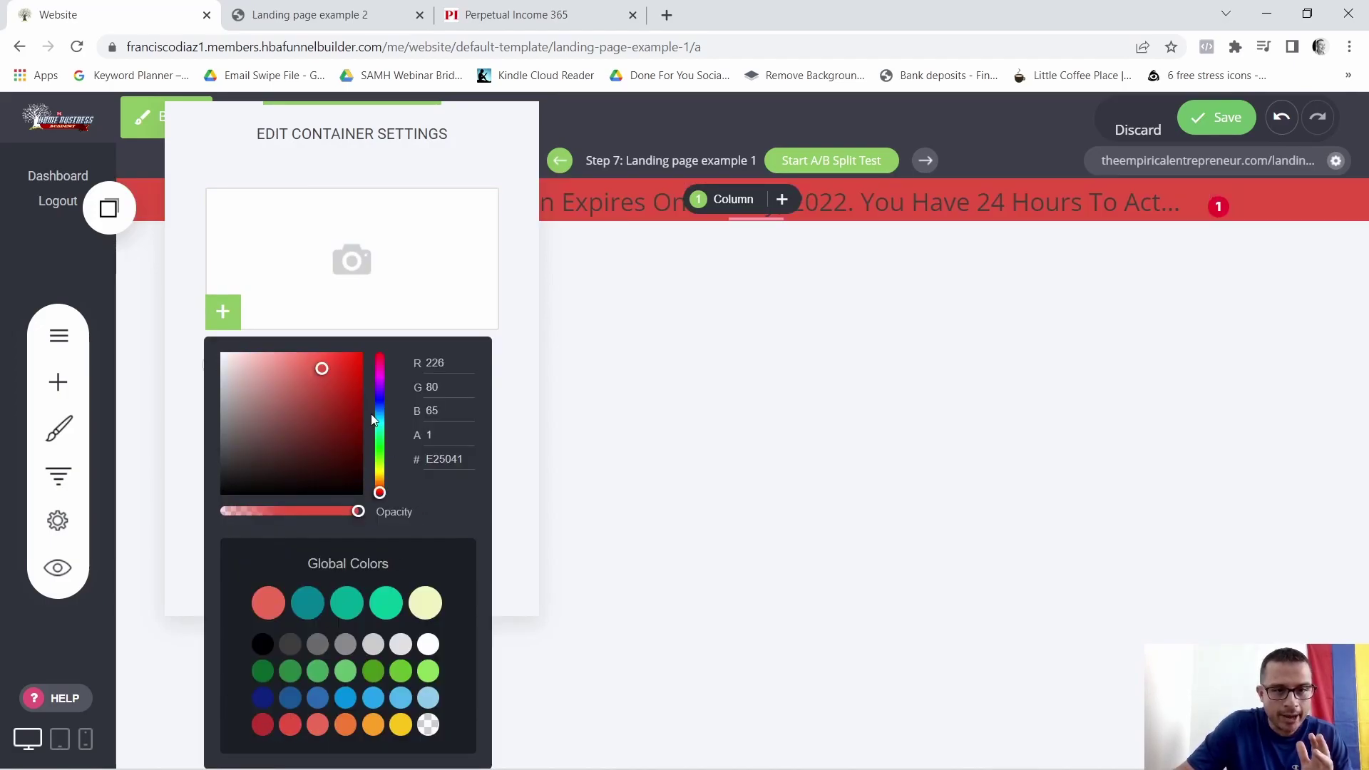
{"action": "left_click_drag", "start_coordinate": [318, 373], "coordinate": [371, 352]}
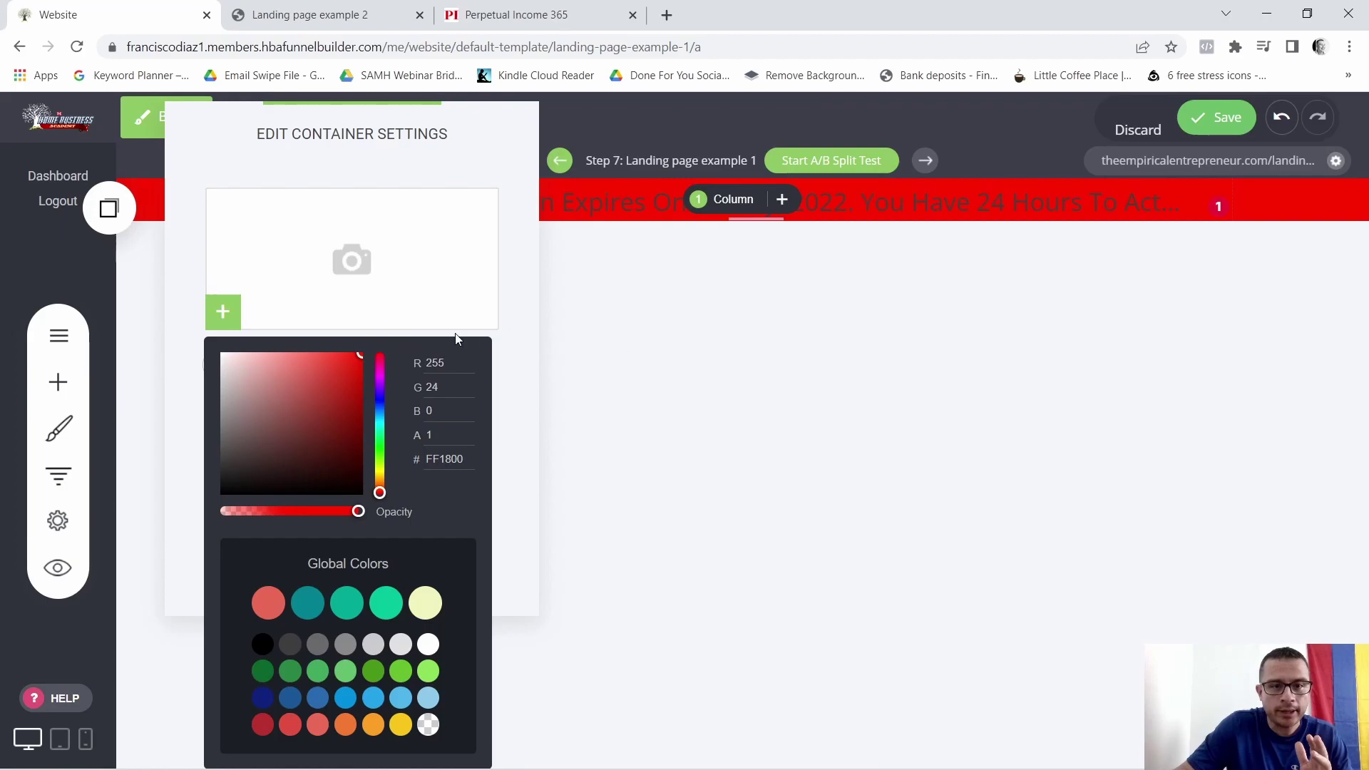
{"action": "left_click", "coordinate": [630, 327]}
Increase the red block's padding above and below the warning heading to make the banner taller
{"action": "mouse_move", "coordinate": [776, 224]}
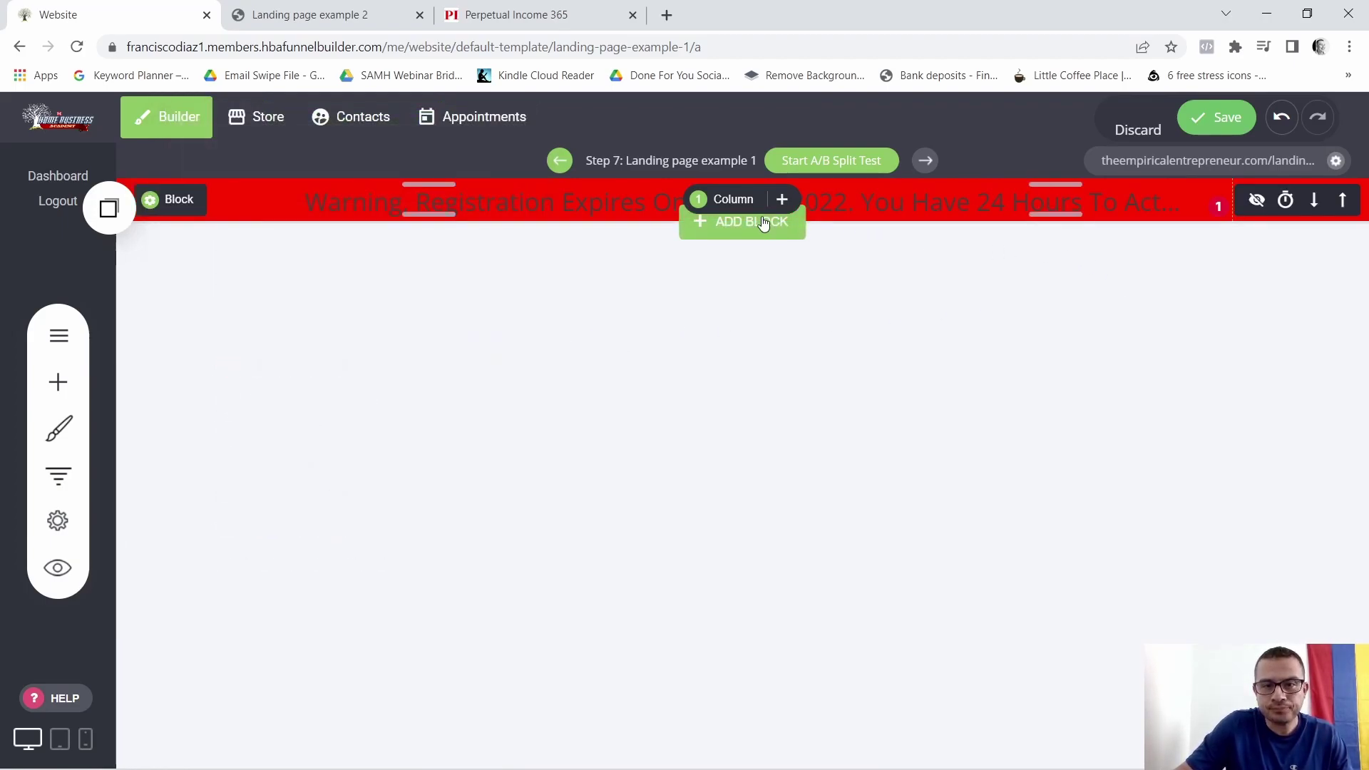
{"action": "left_click_drag", "start_coordinate": [1063, 214], "coordinate": [1065, 239]}
{"action": "mouse_move", "coordinate": [1064, 198]}
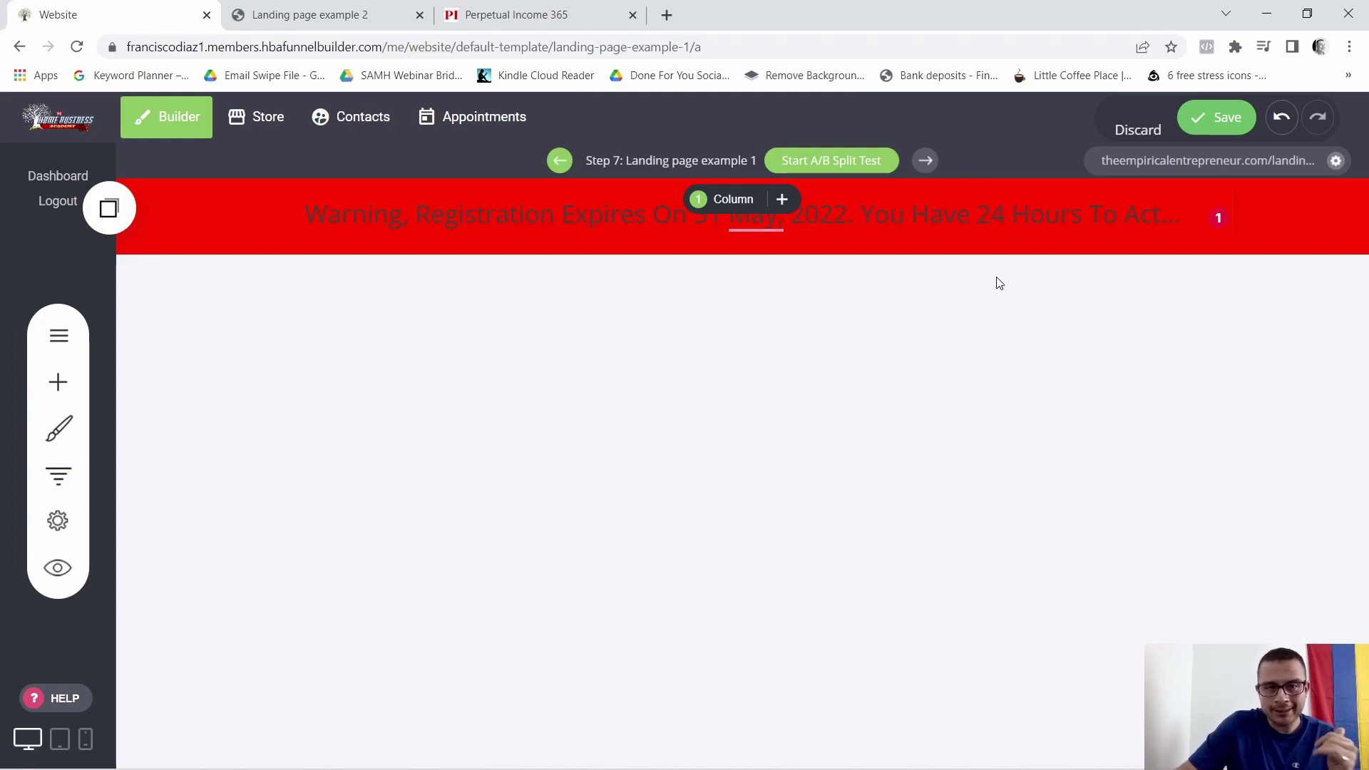
Change the text colour of the whole warning heading to white
{"action": "mouse_move", "coordinate": [1025, 224]}
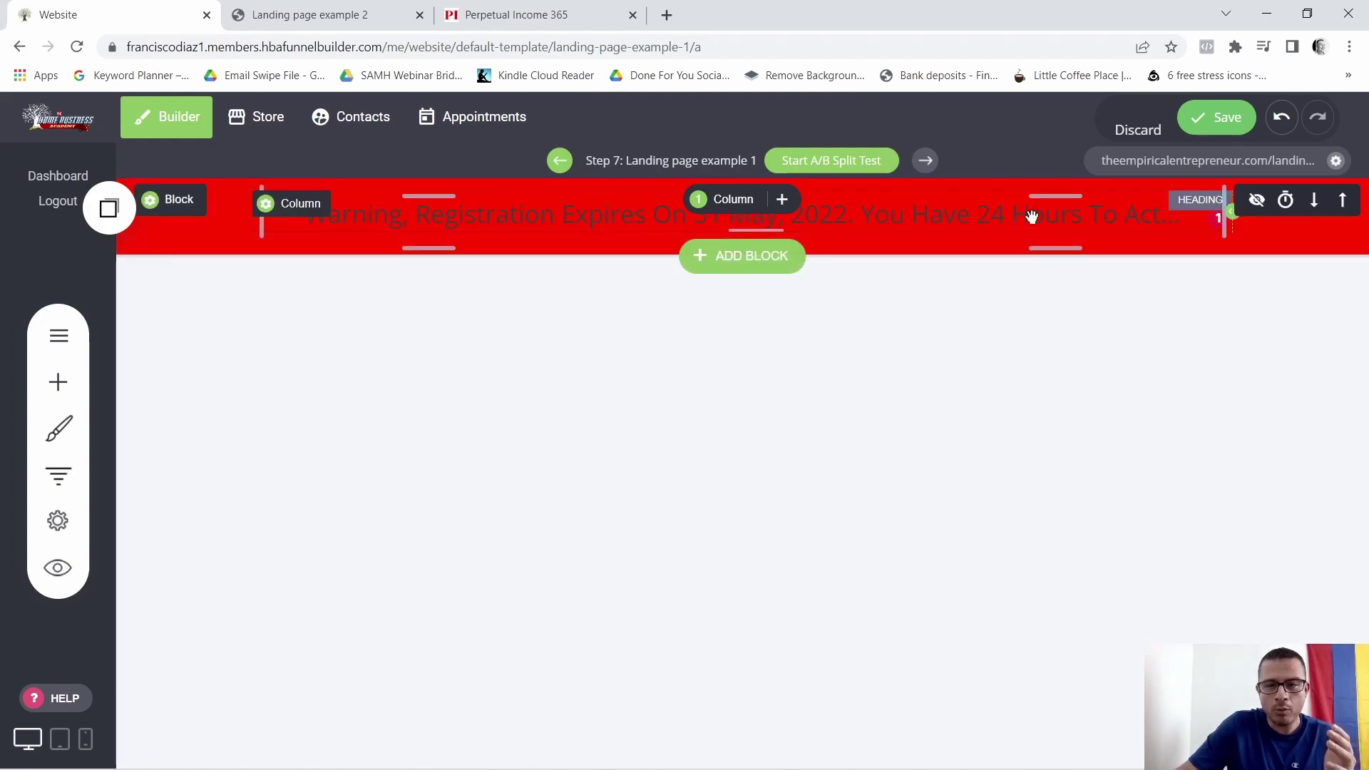
{"action": "triple_click", "coordinate": [1032, 216]}
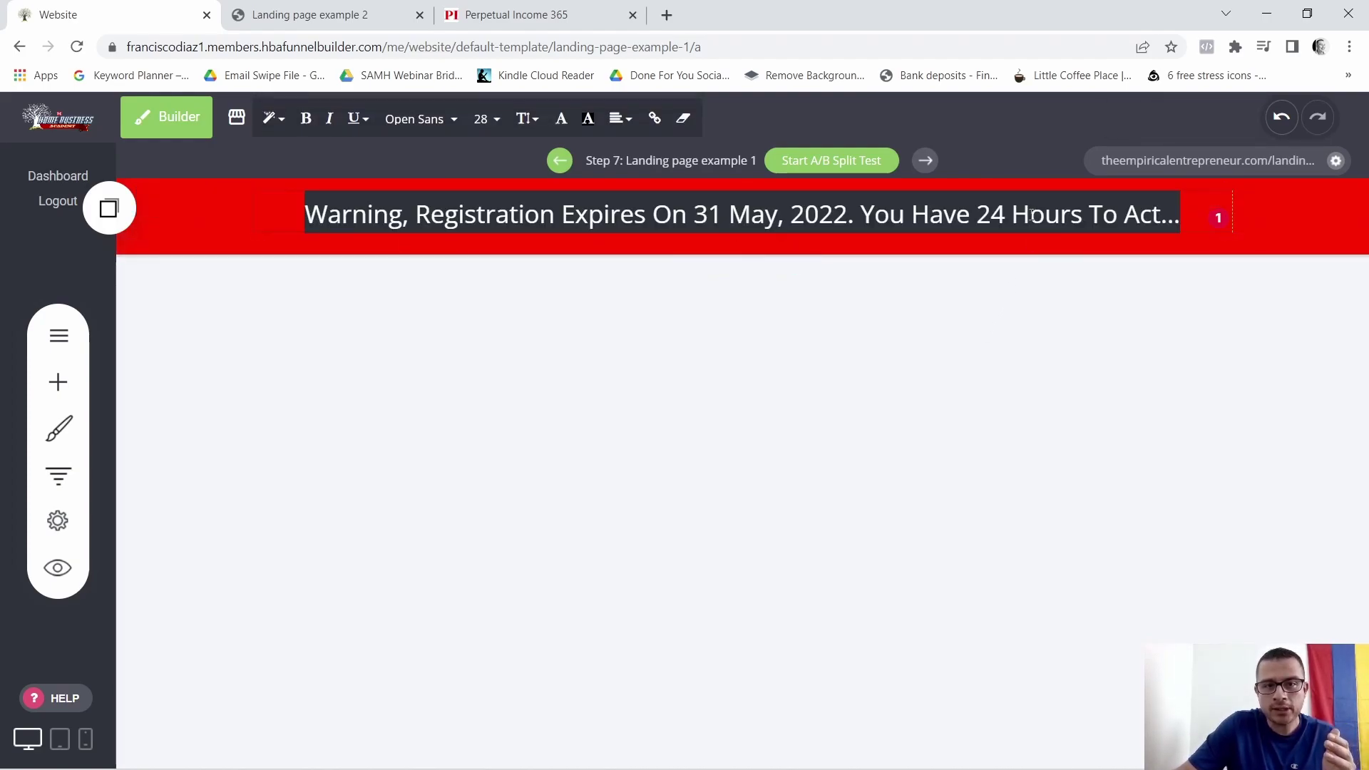
{"action": "left_click", "coordinate": [561, 119]}
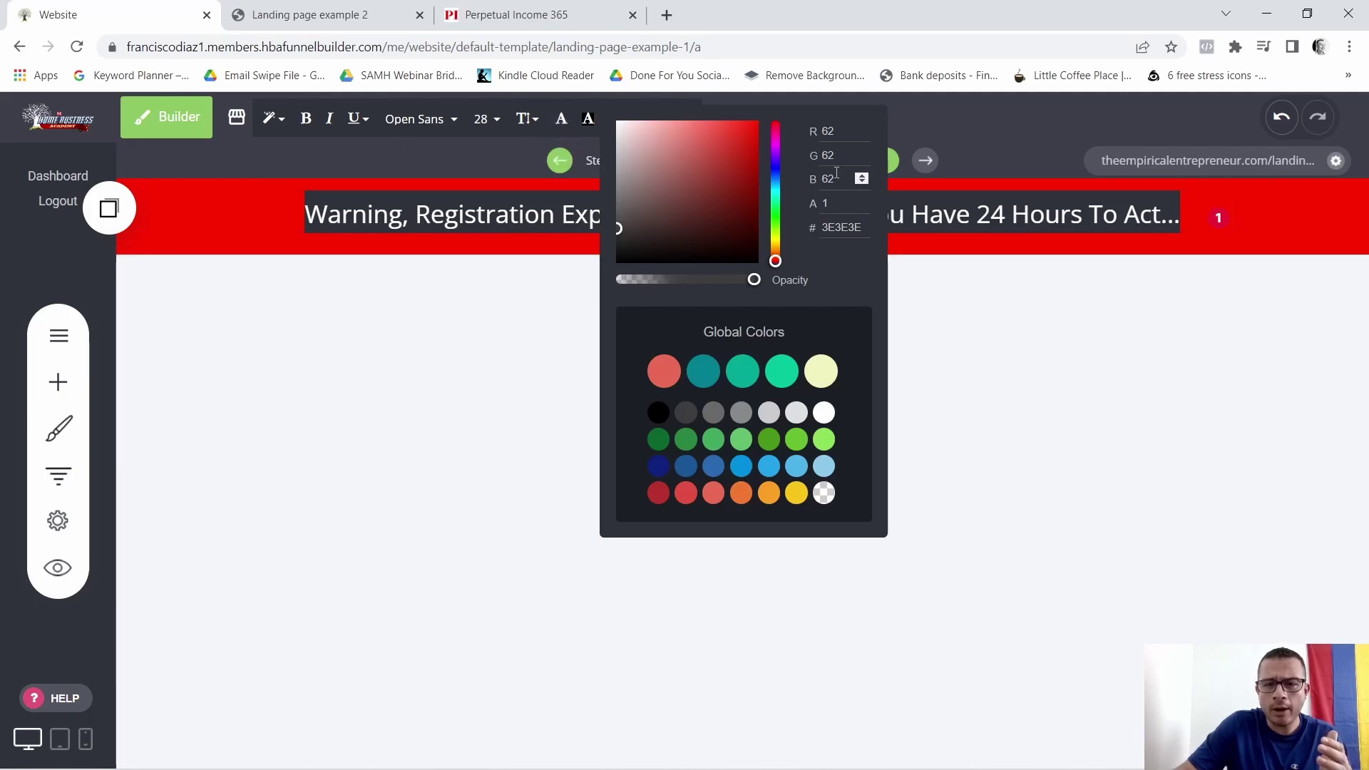
Try bold on the whole warning heading and remove it again
{"action": "left_click", "coordinate": [306, 119]}
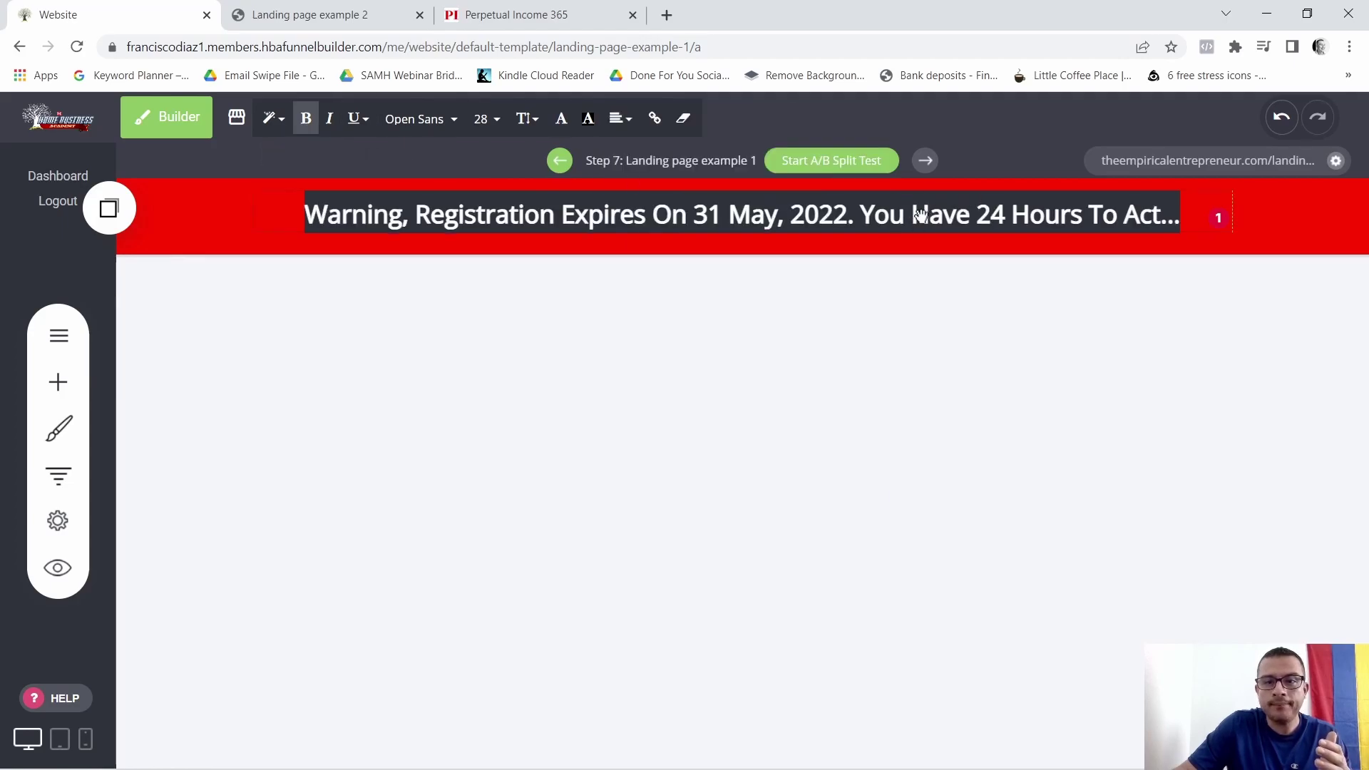
{"action": "left_click", "coordinate": [306, 118]}
{"action": "left_click", "coordinate": [422, 216]}
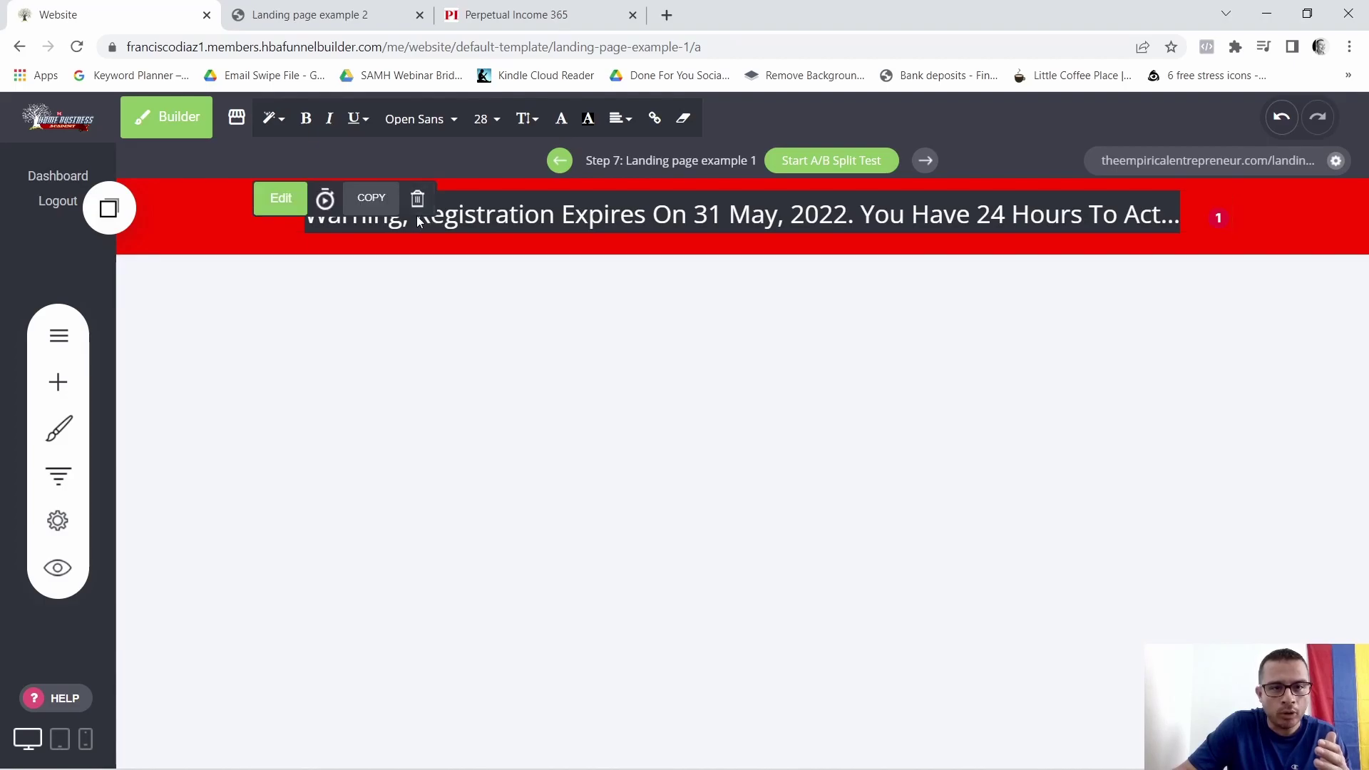
Check the warning's styling on the Perpetual Income 365 page and make "Registration Expires" bold in the warning heading
{"action": "left_click", "coordinate": [513, 15]}
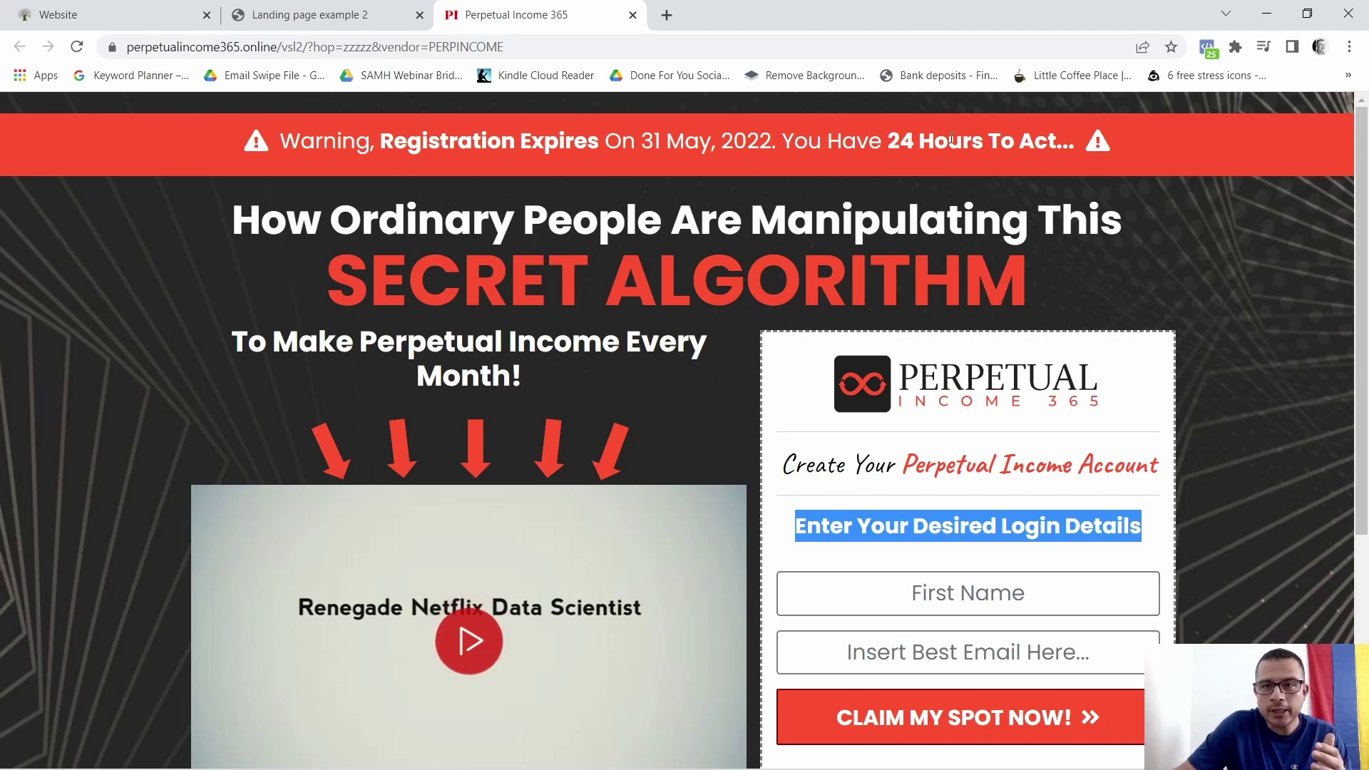
{"action": "left_click", "coordinate": [142, 6]}
{"action": "left_click", "coordinate": [471, 212]}
{"action": "left_click", "coordinate": [458, 210]}
{"action": "left_click_drag", "start_coordinate": [416, 214], "coordinate": [643, 234]}
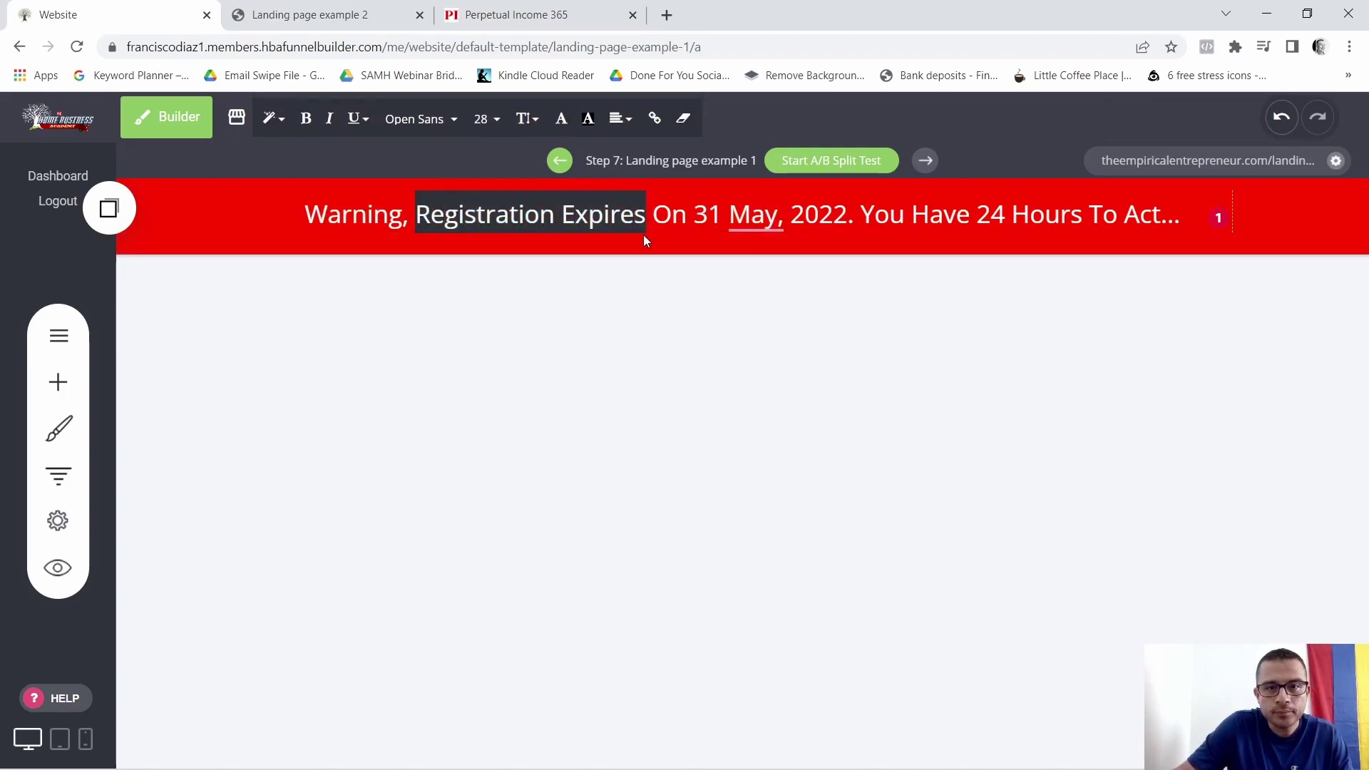
{"action": "left_click", "coordinate": [309, 121]}
Make "24 Hours To Act..." bold at the end of the warning heading
{"action": "mouse_move", "coordinate": [972, 224]}
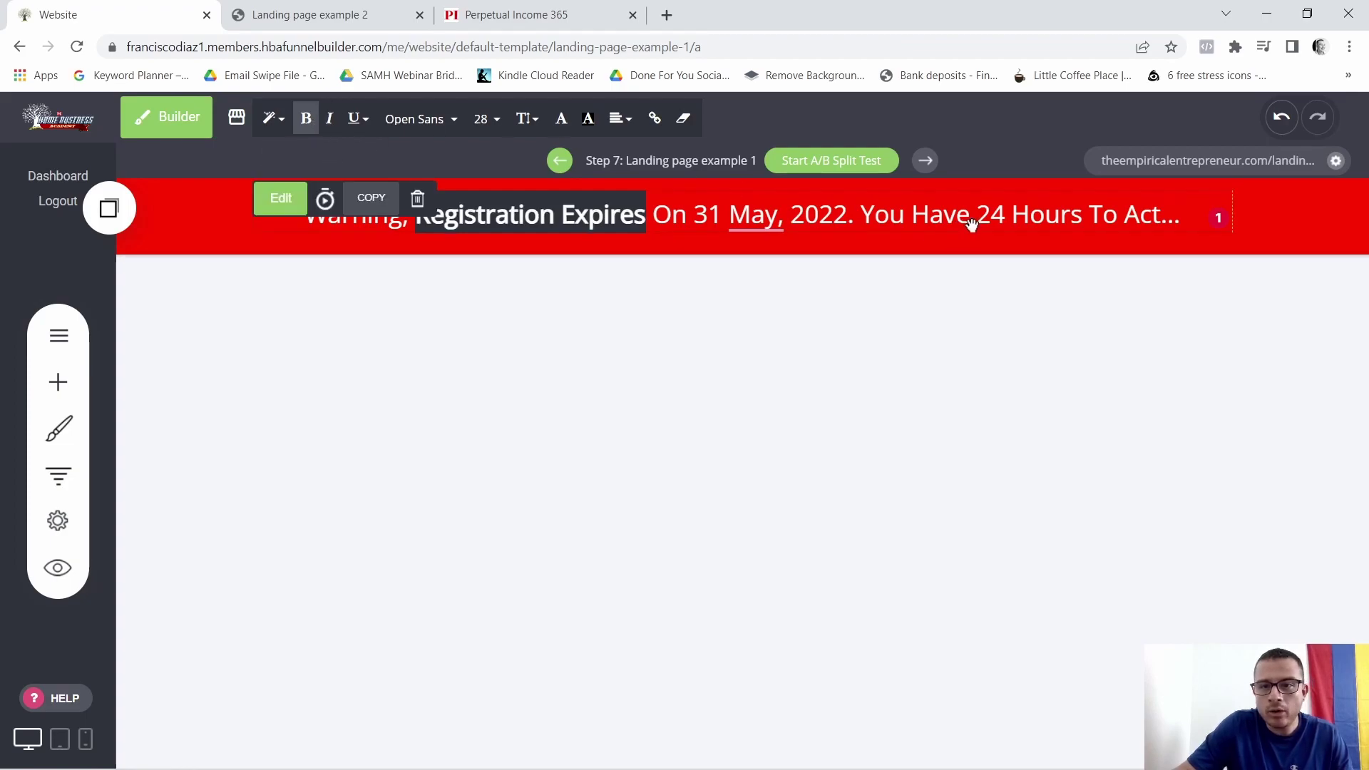
{"action": "left_click_drag", "start_coordinate": [976, 222], "coordinate": [1150, 239]}
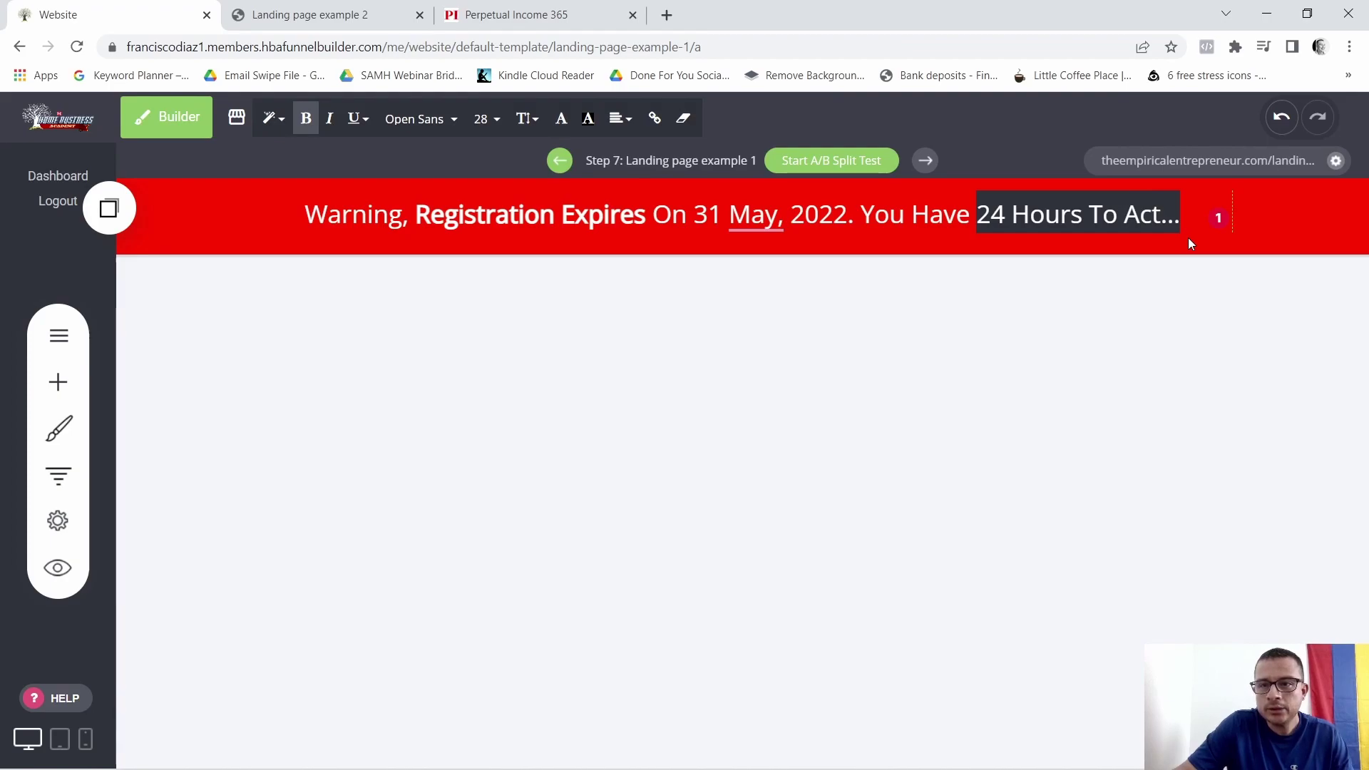
{"action": "left_click", "coordinate": [311, 119]}
{"action": "left_click", "coordinate": [610, 292]}
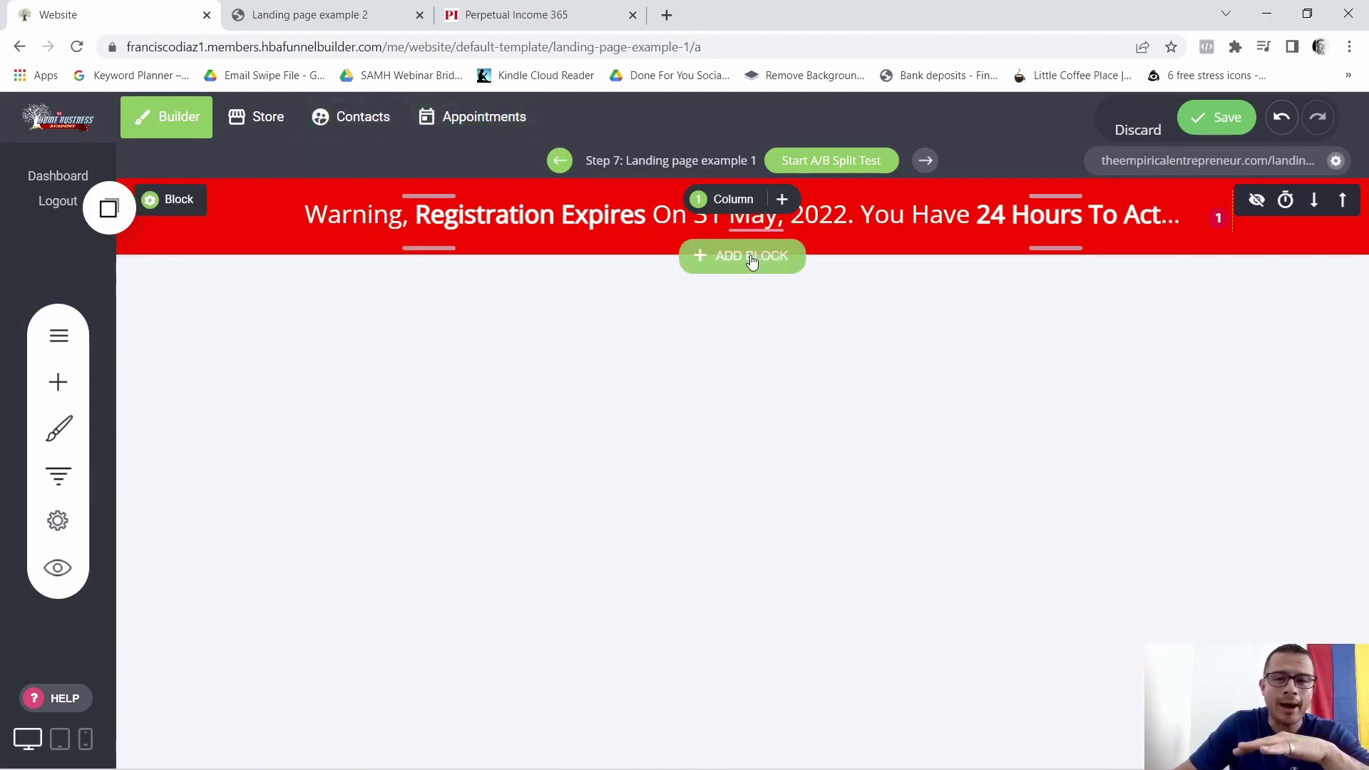
Look through the Hero block templates and add an empty block below the red warning banner
{"action": "left_click", "coordinate": [758, 255]}
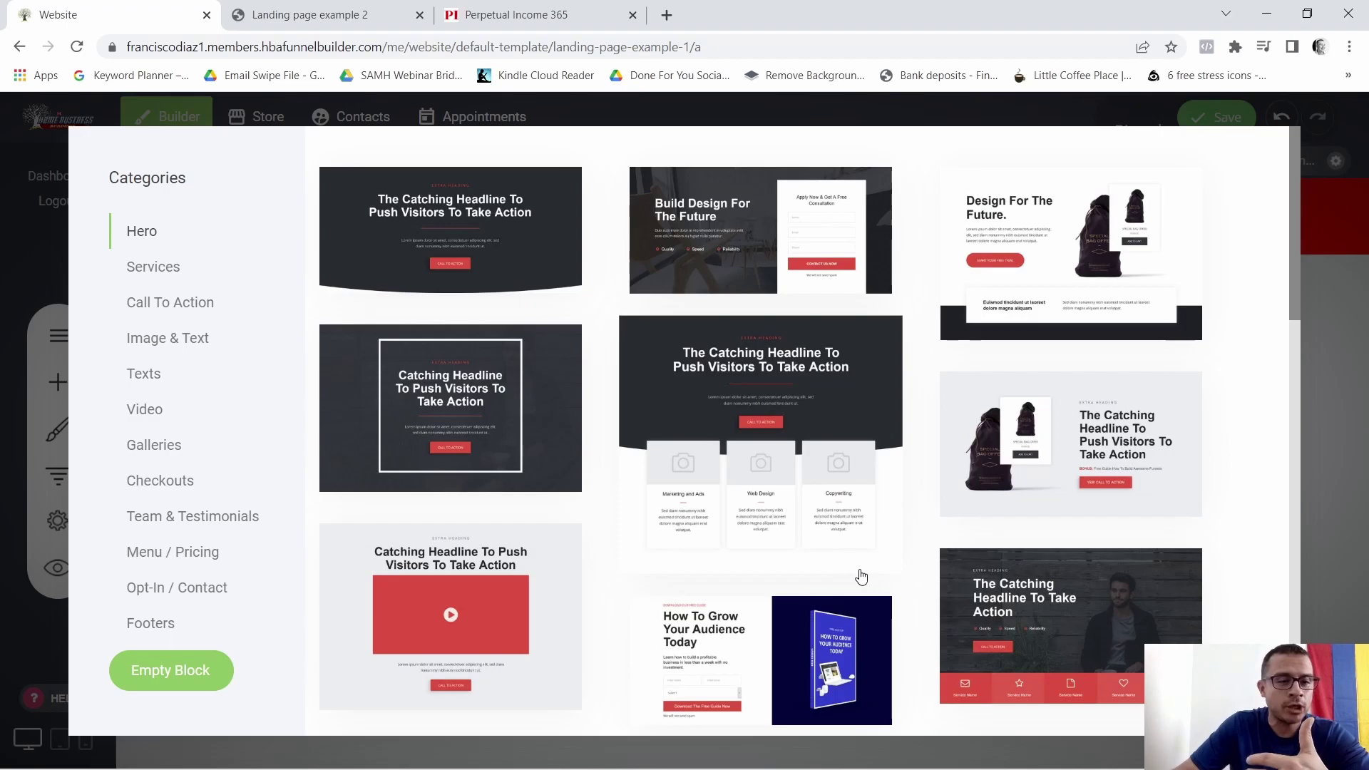
{"action": "scroll", "coordinate": [861, 576], "scroll_direction": "down", "scroll_amount": 20}
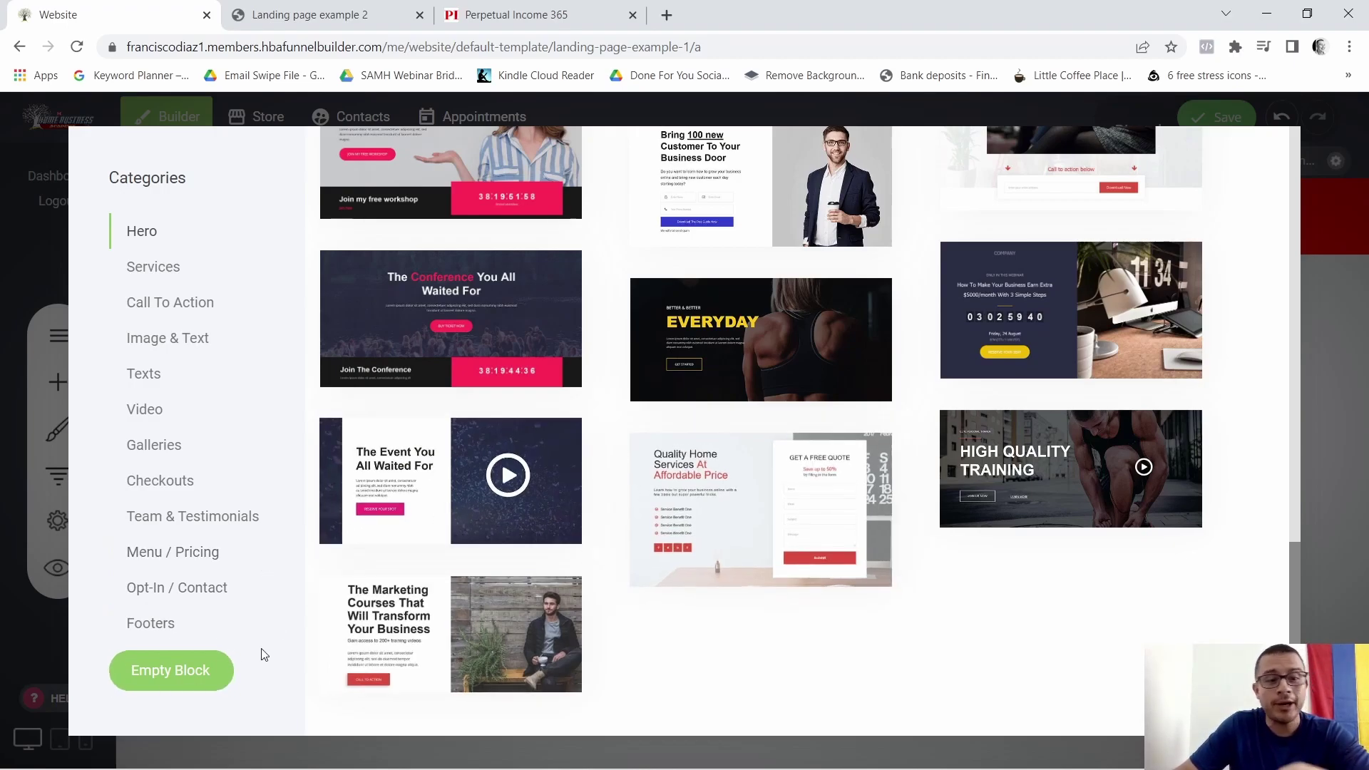
{"action": "left_click", "coordinate": [151, 670]}
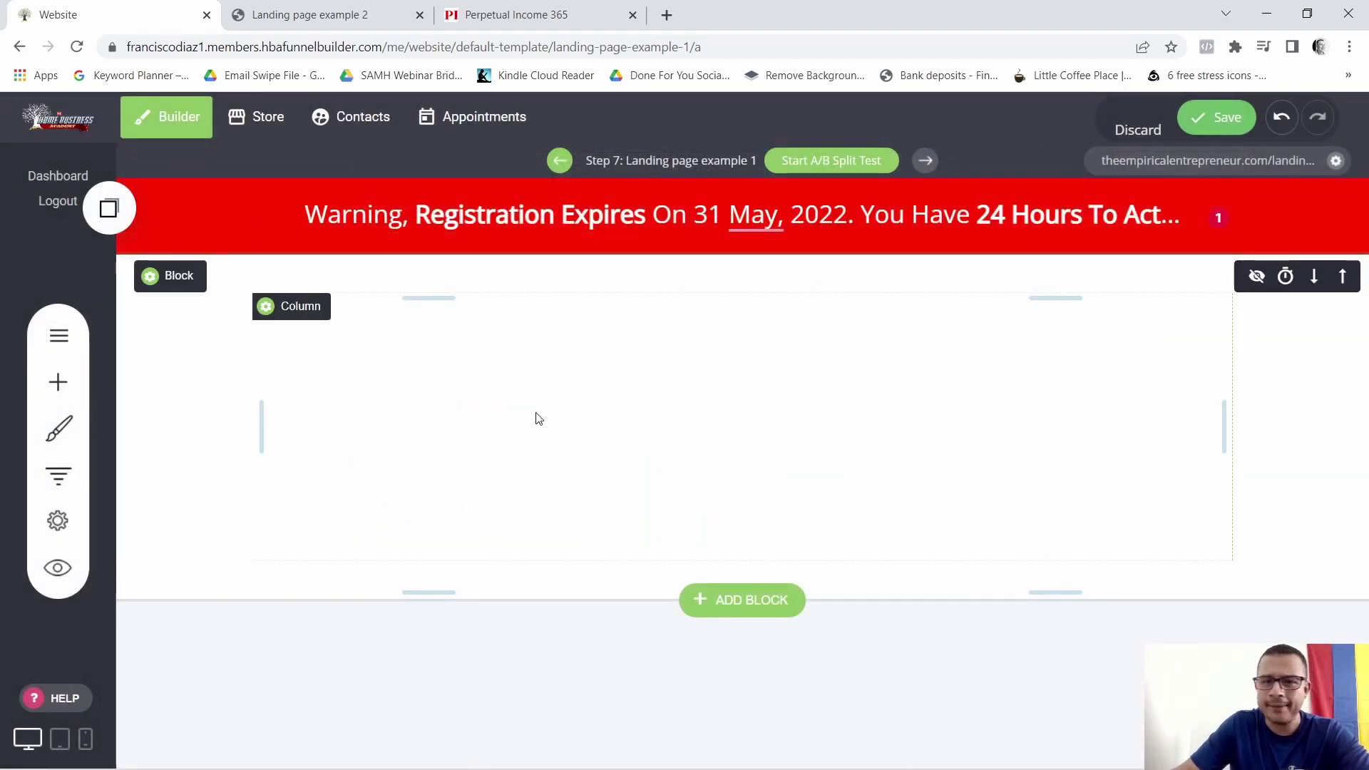
Add a Heading widget to the new empty block and centre its text
{"action": "left_click", "coordinate": [51, 386]}
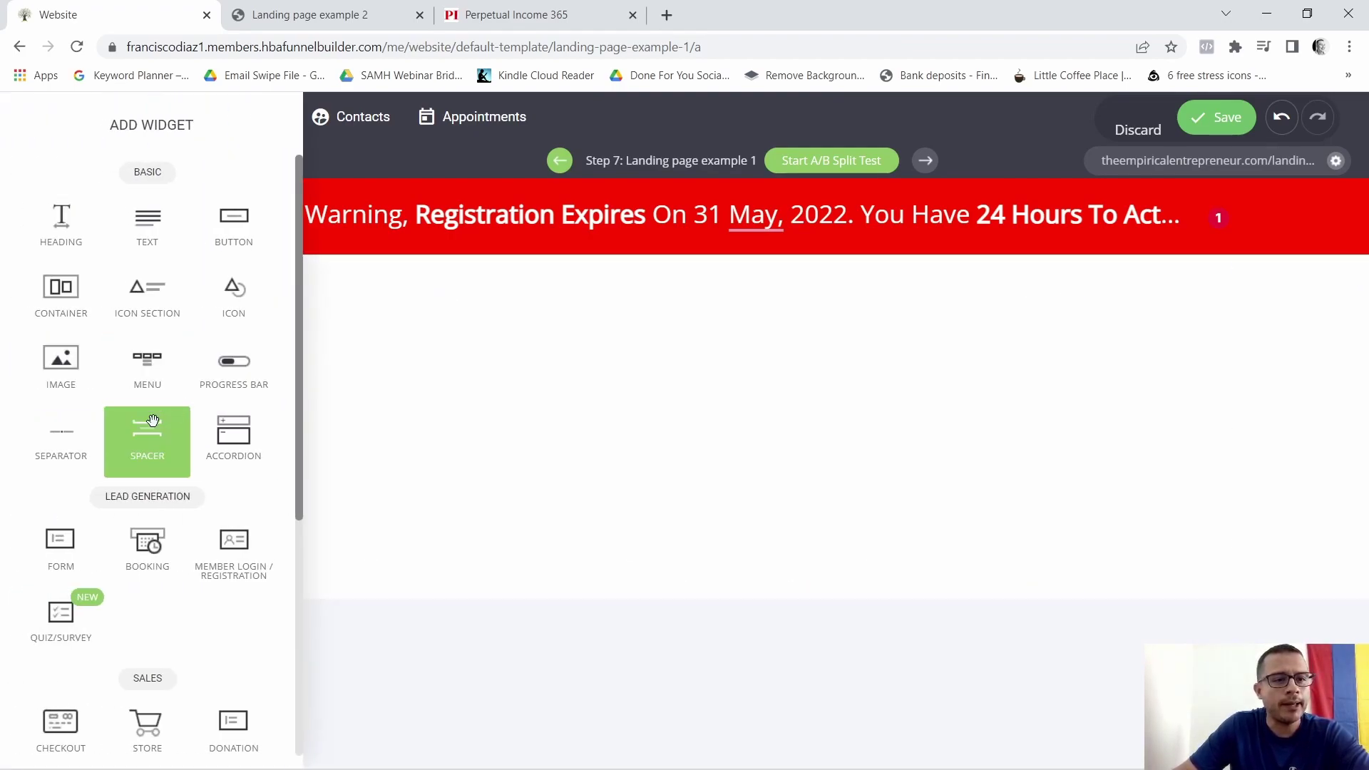
{"action": "left_click_drag", "start_coordinate": [45, 224], "coordinate": [789, 276]}
{"action": "left_click", "coordinate": [897, 300]}
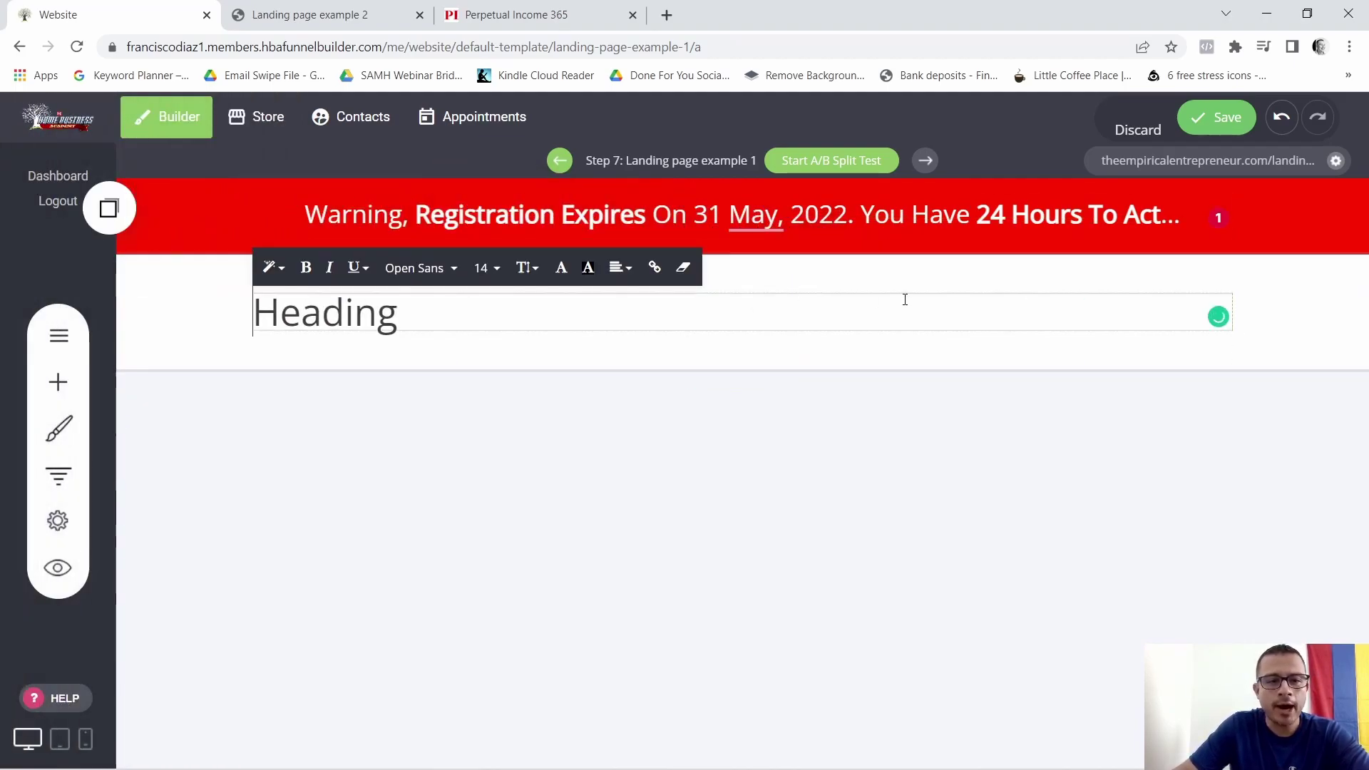
{"action": "left_click", "coordinate": [620, 267]}
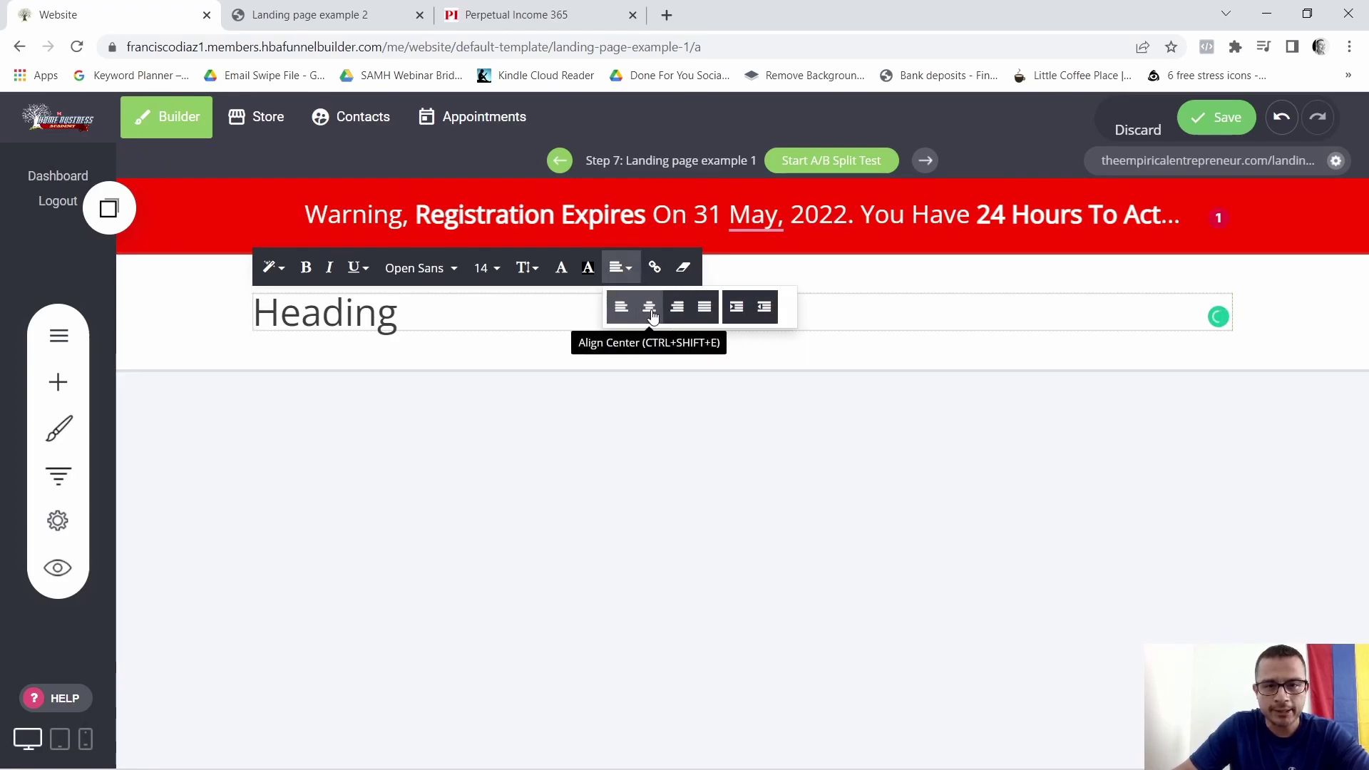
{"action": "left_click", "coordinate": [649, 309]}
Replace the placeholder heading with "How Ordinary People Are Manipulating This", copied from the Landing page example 2 page
{"action": "left_click", "coordinate": [311, 8]}
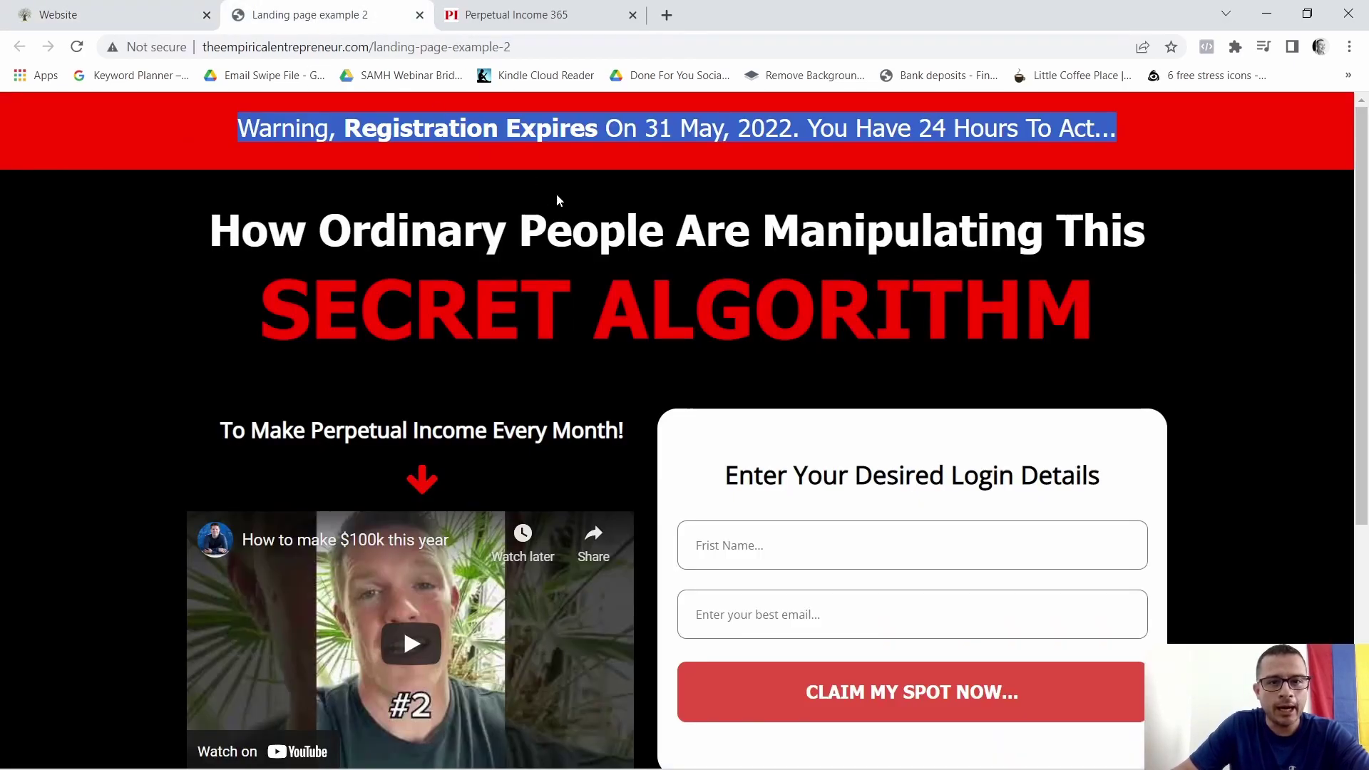
{"action": "left_click", "coordinate": [212, 230]}
{"action": "left_click_drag", "start_coordinate": [228, 229], "coordinate": [1144, 223]}
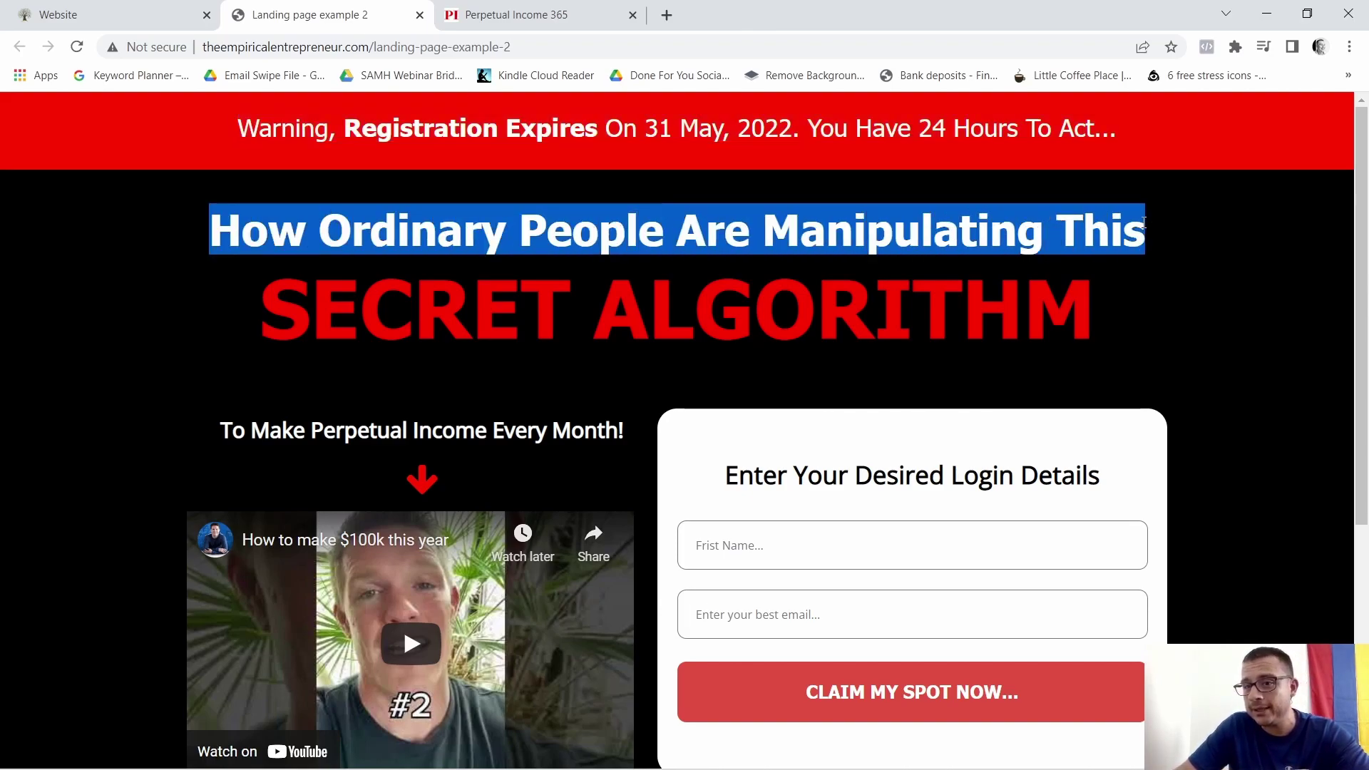
{"action": "right_click", "coordinate": [1127, 229]}
{"action": "left_click", "coordinate": [767, 243]}
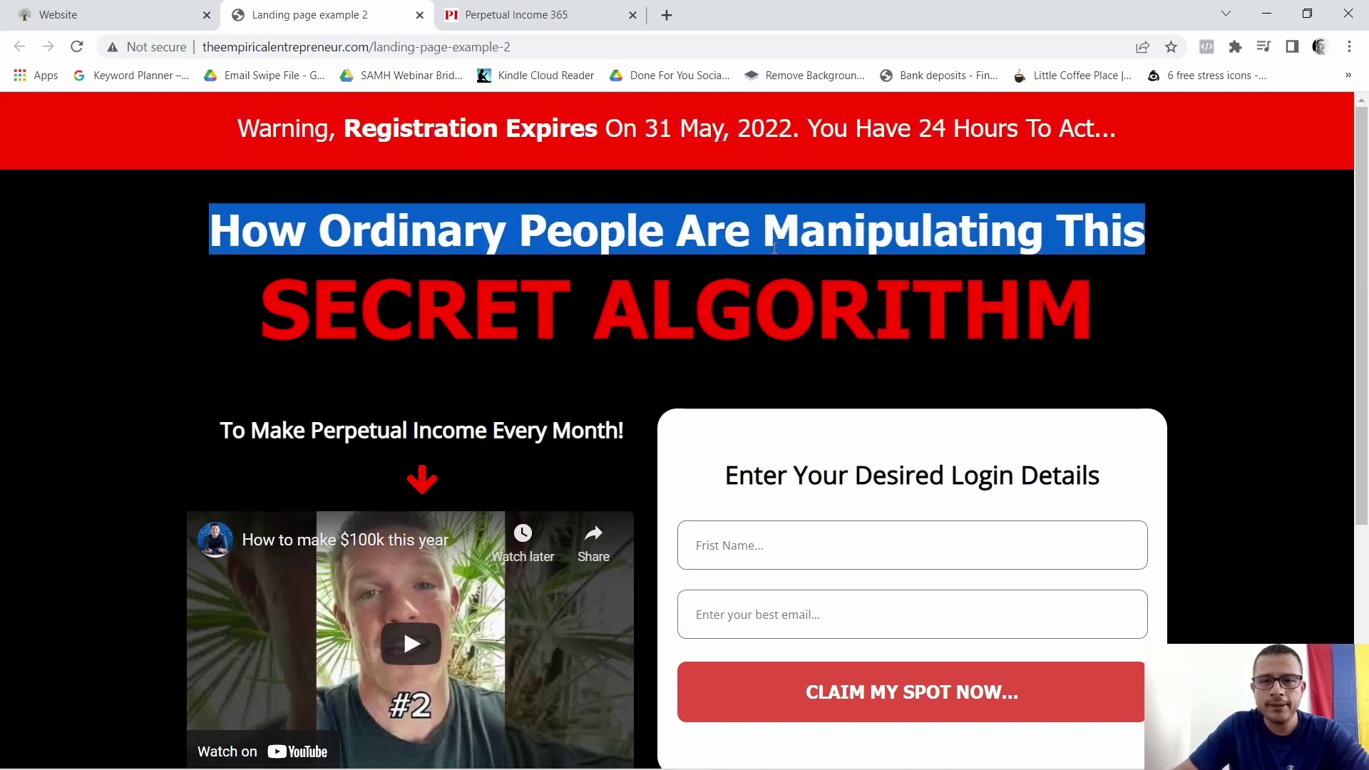
{"action": "left_click", "coordinate": [138, 7]}
{"action": "double_click", "coordinate": [742, 314]}
{"action": "right_click", "coordinate": [740, 321]}
{"action": "left_click", "coordinate": [797, 408]}
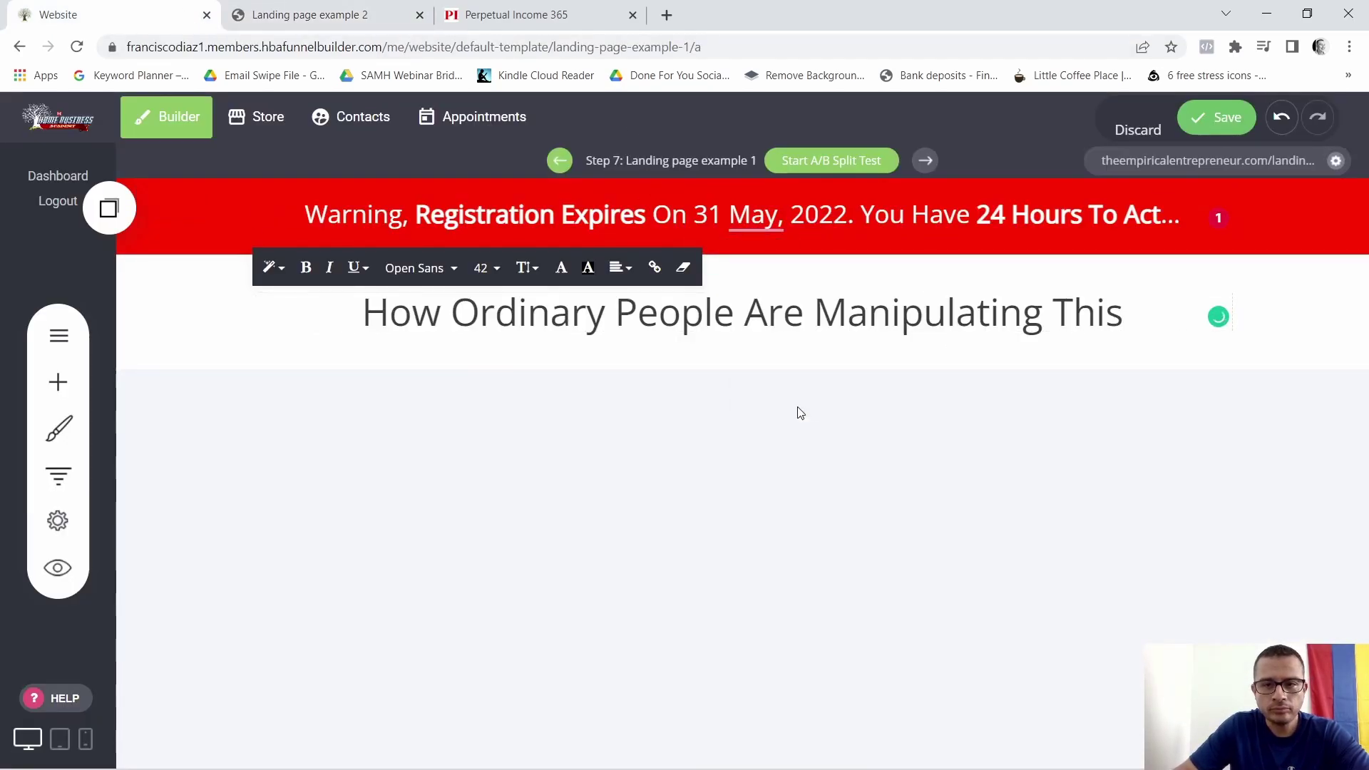
Copy the "SECRET ALGORITHM" headline from the Landing page example 2 page
{"action": "left_click", "coordinate": [299, 11]}
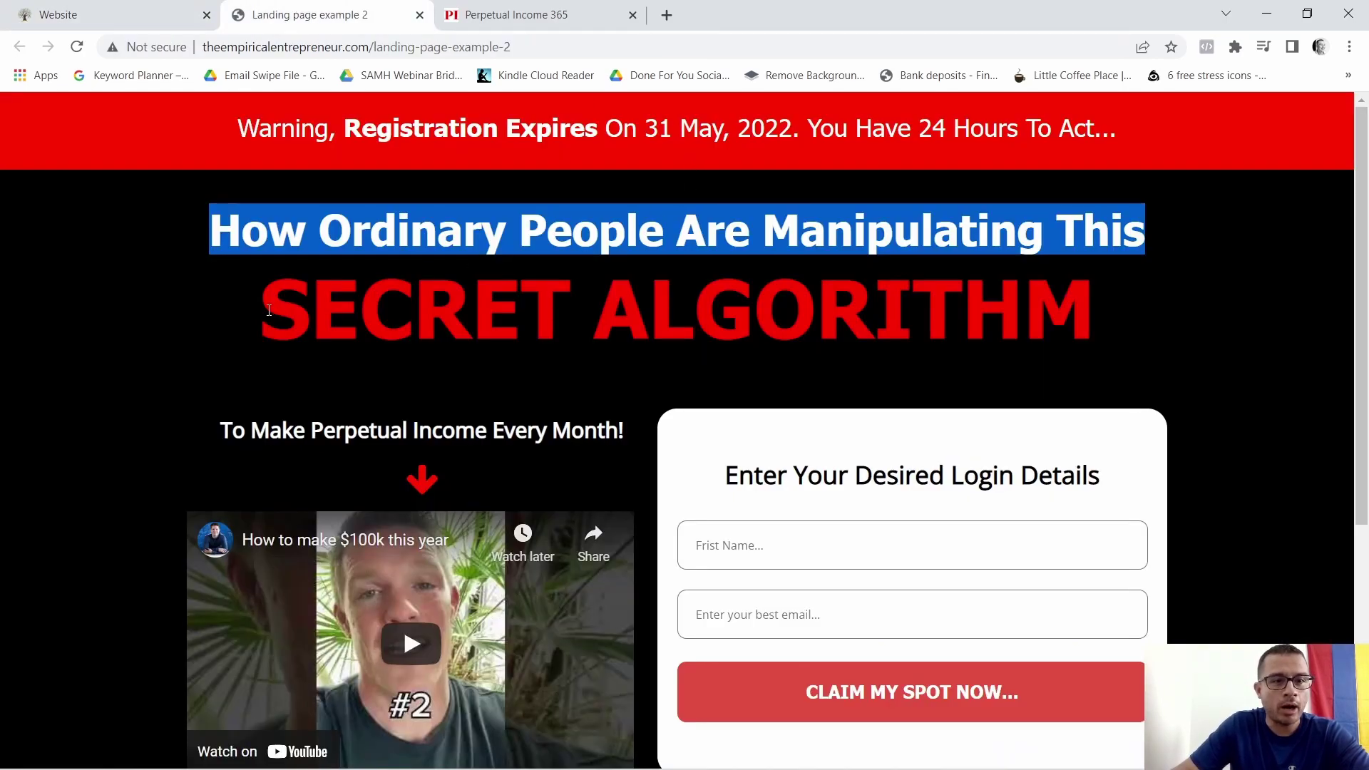
{"action": "left_click_drag", "start_coordinate": [269, 310], "coordinate": [1069, 309]}
{"action": "right_click", "coordinate": [838, 328]}
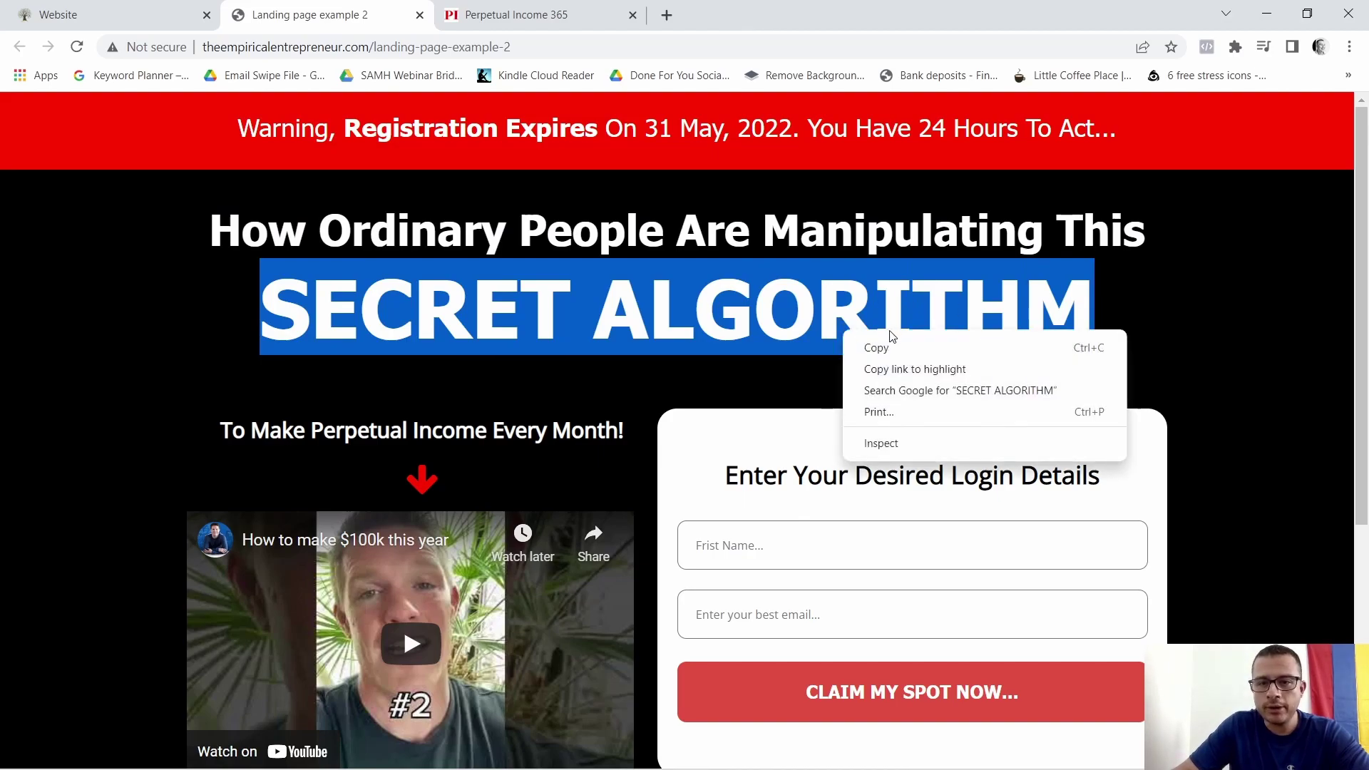
{"action": "left_click", "coordinate": [891, 348]}
Return to the builder, add a second Heading widget under "How Ordinary People Are Manipulating This", and centre it
{"action": "left_click", "coordinate": [166, 13]}
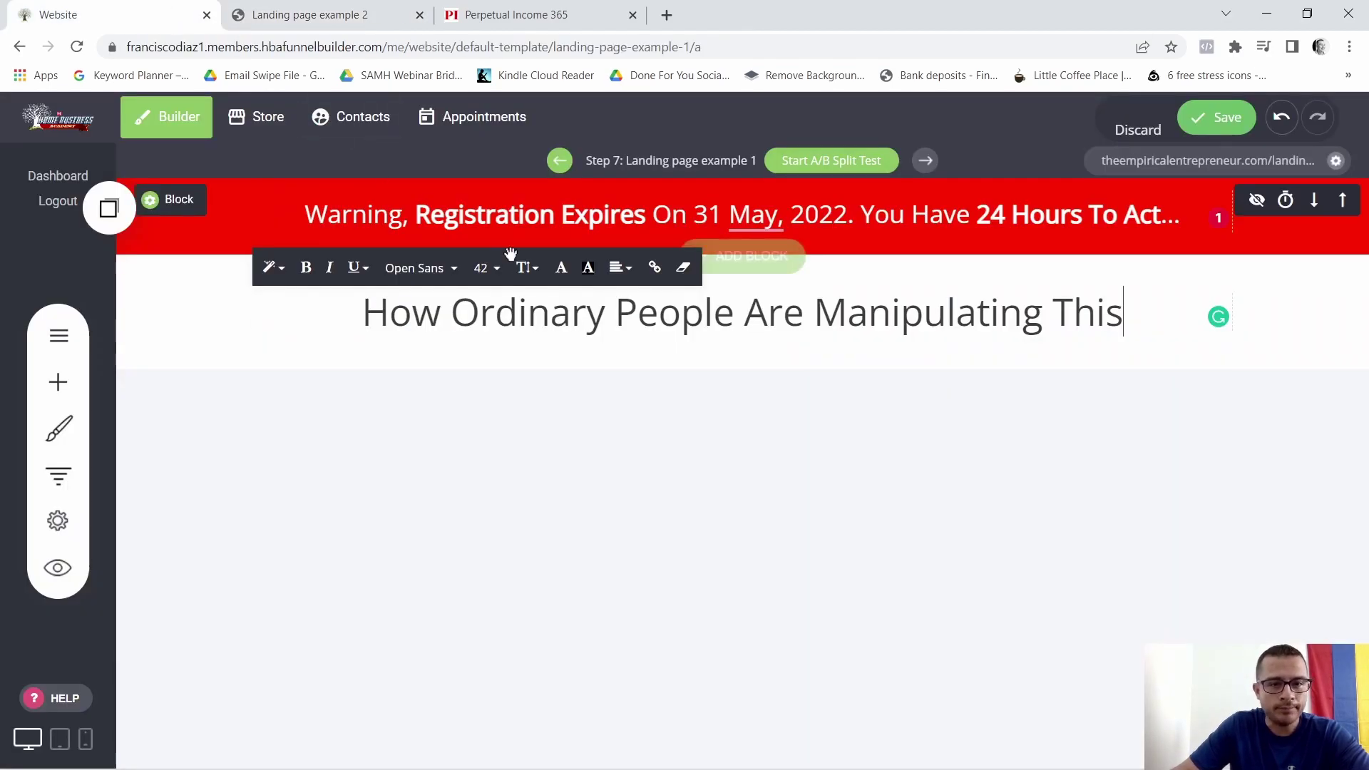
{"action": "left_click", "coordinate": [57, 382]}
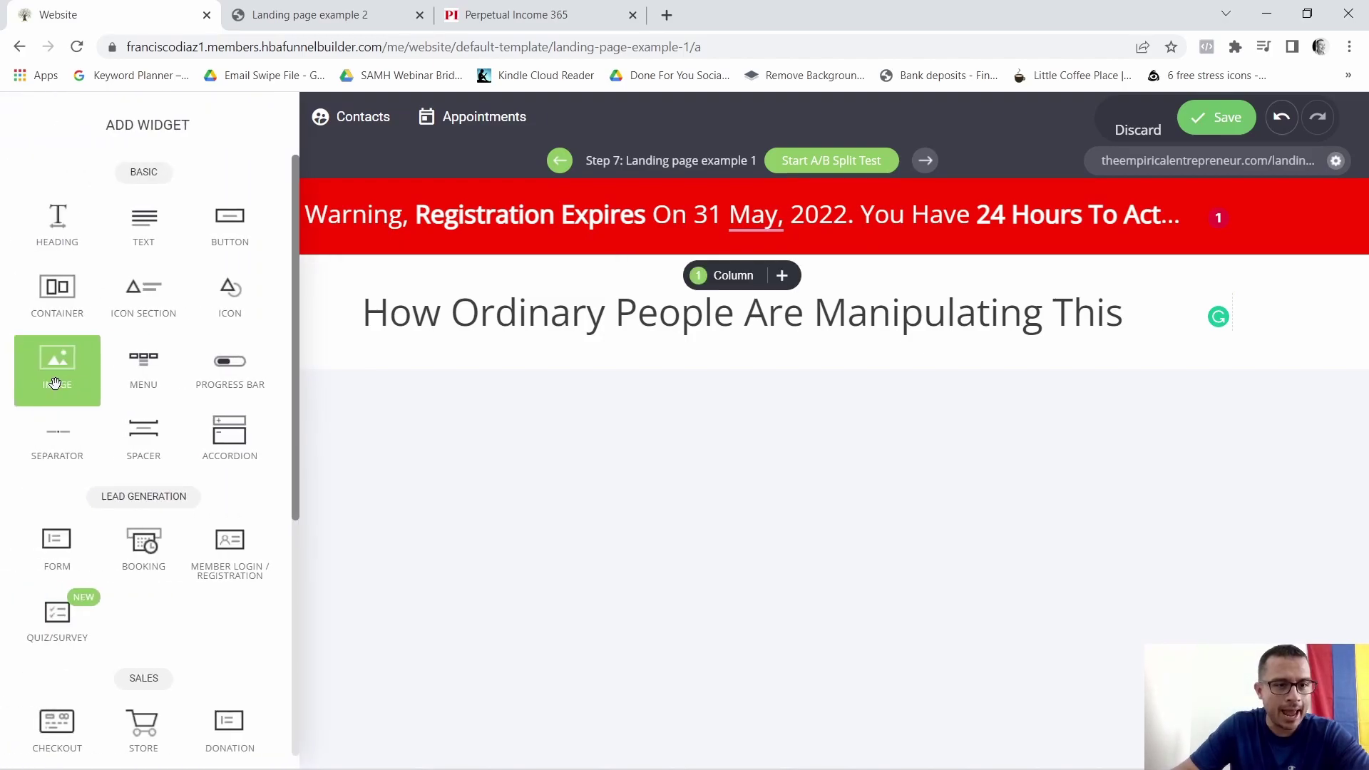
{"action": "left_click_drag", "start_coordinate": [59, 240], "coordinate": [819, 356]}
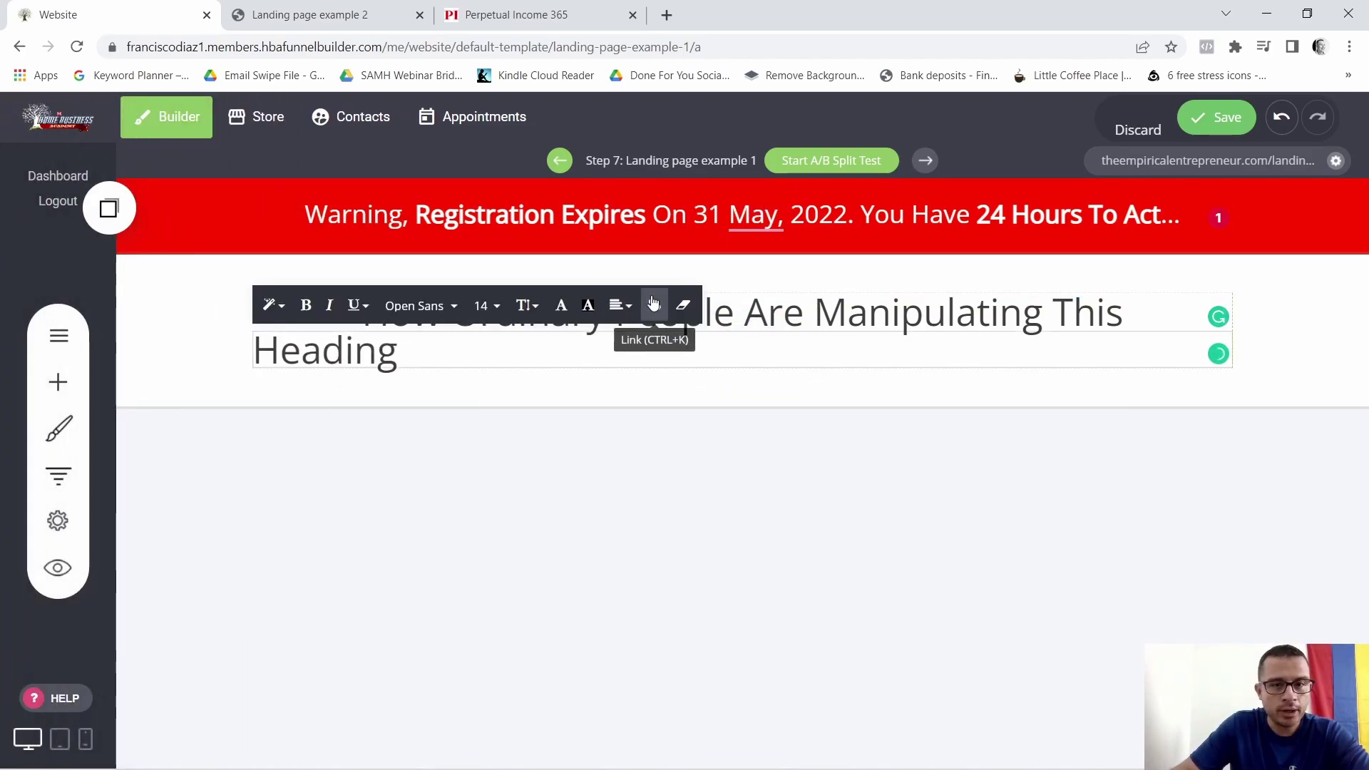
{"action": "left_click", "coordinate": [620, 305]}
{"action": "left_click", "coordinate": [649, 345]}
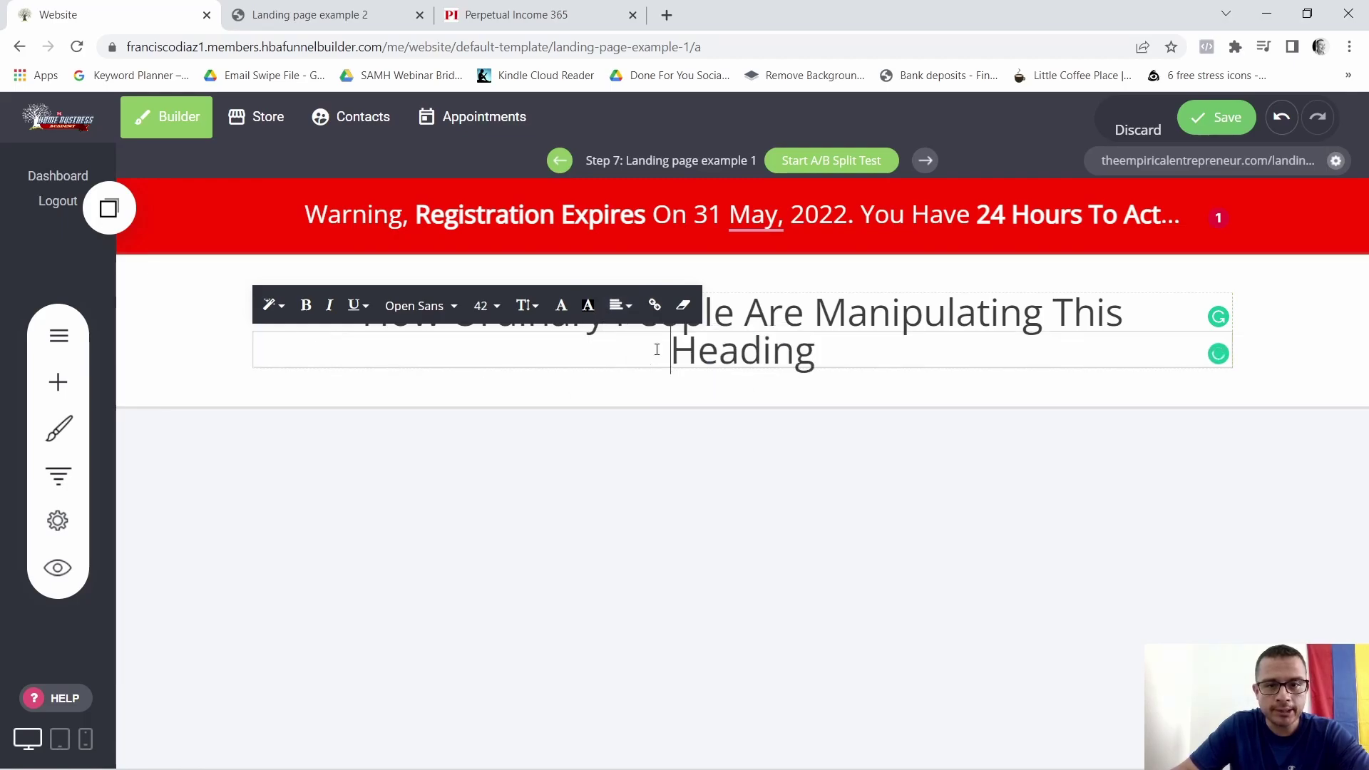
Replace the second heading's placeholder text with the copied "SECRET ALGORITHM"
{"action": "double_click", "coordinate": [758, 354]}
{"action": "right_click", "coordinate": [755, 361]}
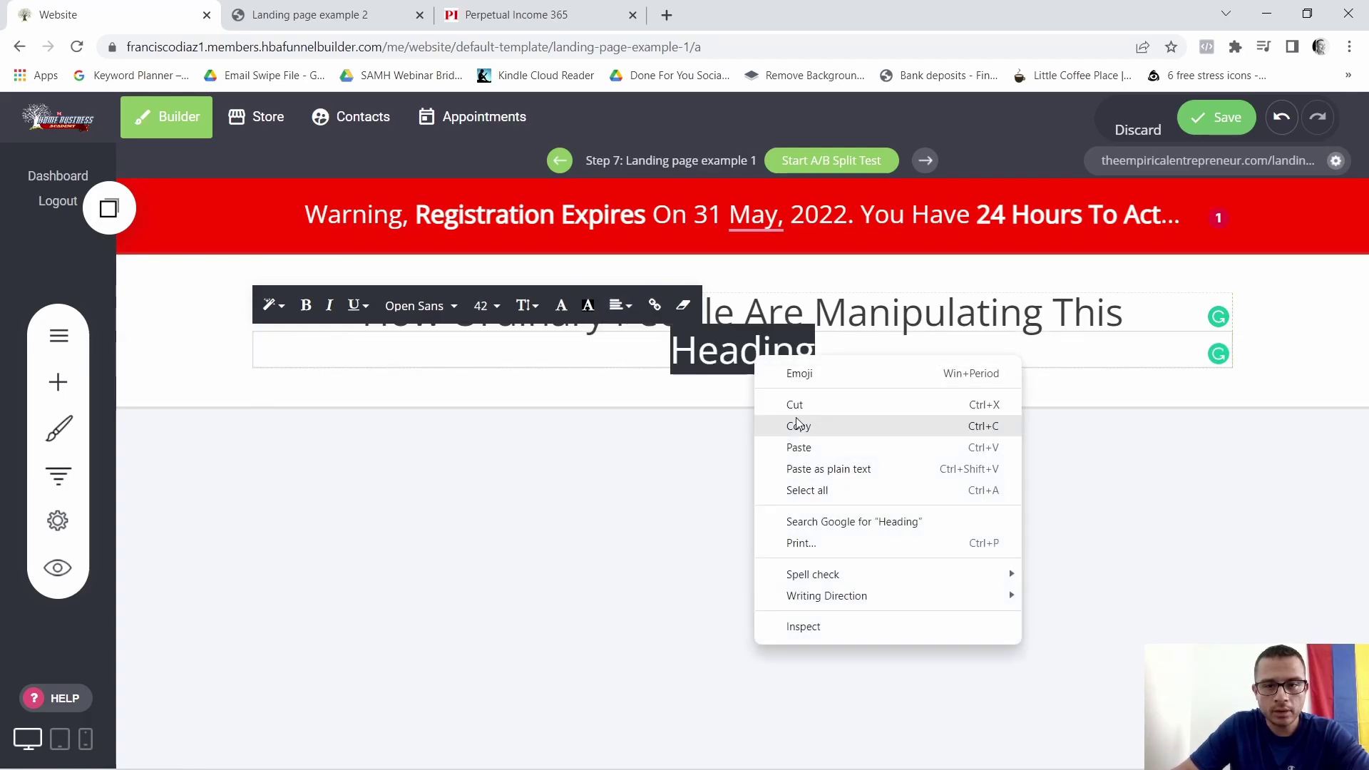
{"action": "left_click", "coordinate": [798, 449]}
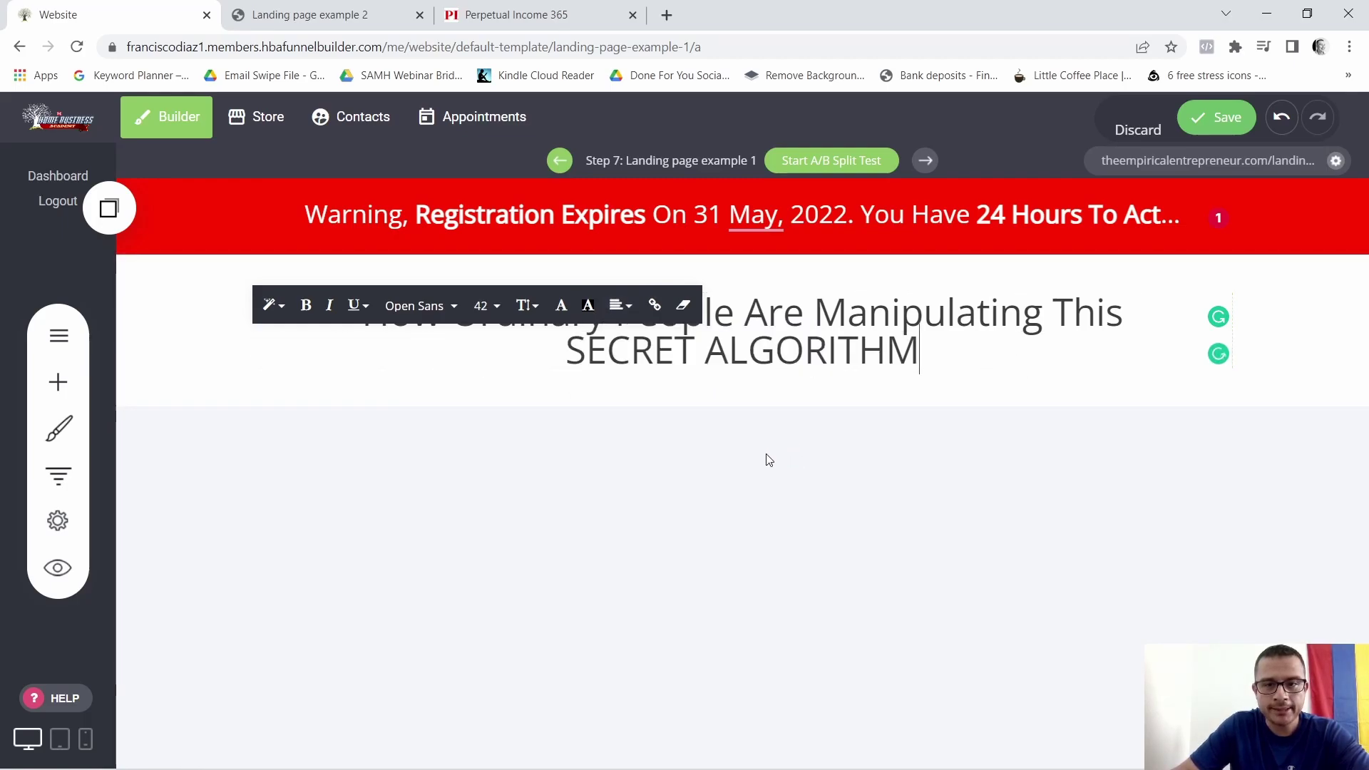
Set the font of the "How Ordinary People Are Manipulating This" heading to Tahoma
{"action": "left_click", "coordinate": [962, 318]}
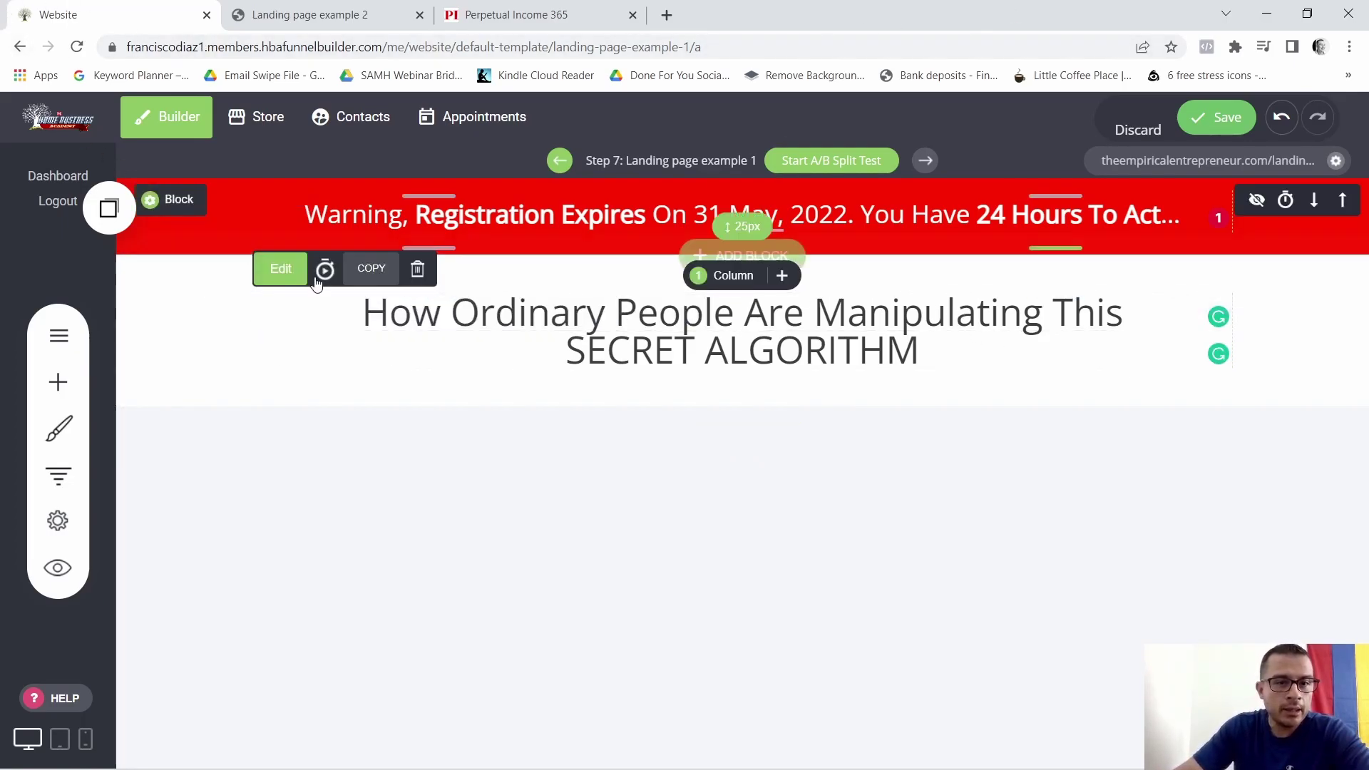
{"action": "triple_click", "coordinate": [528, 319]}
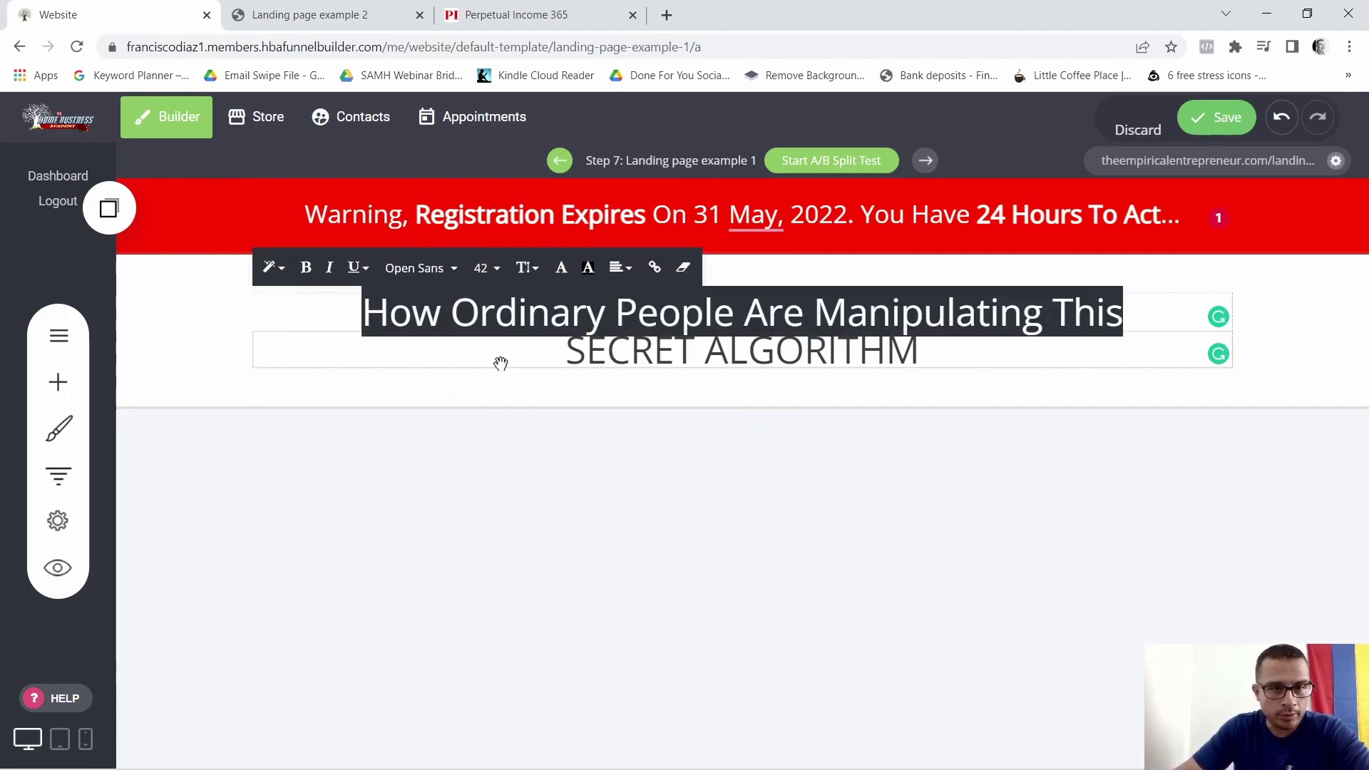
{"action": "left_click", "coordinate": [415, 268]}
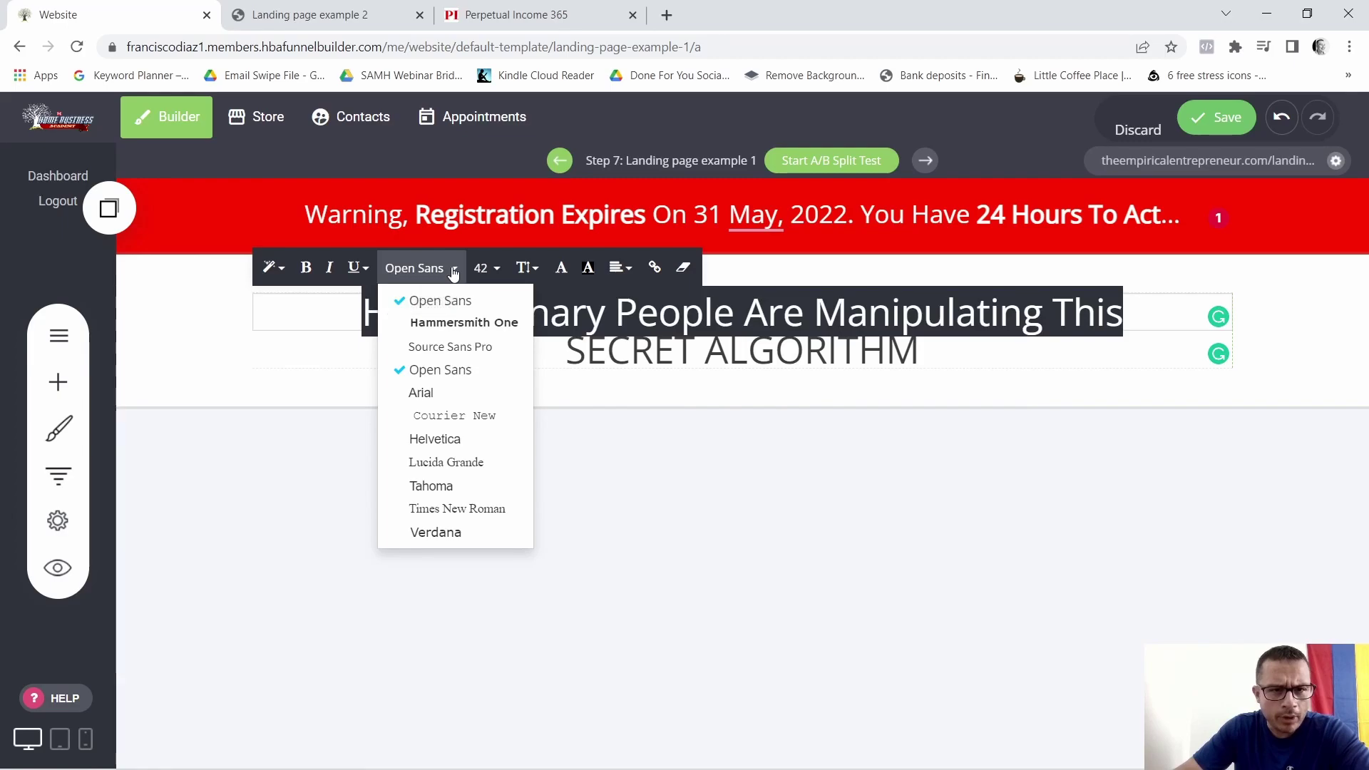
{"action": "left_click", "coordinate": [435, 489]}
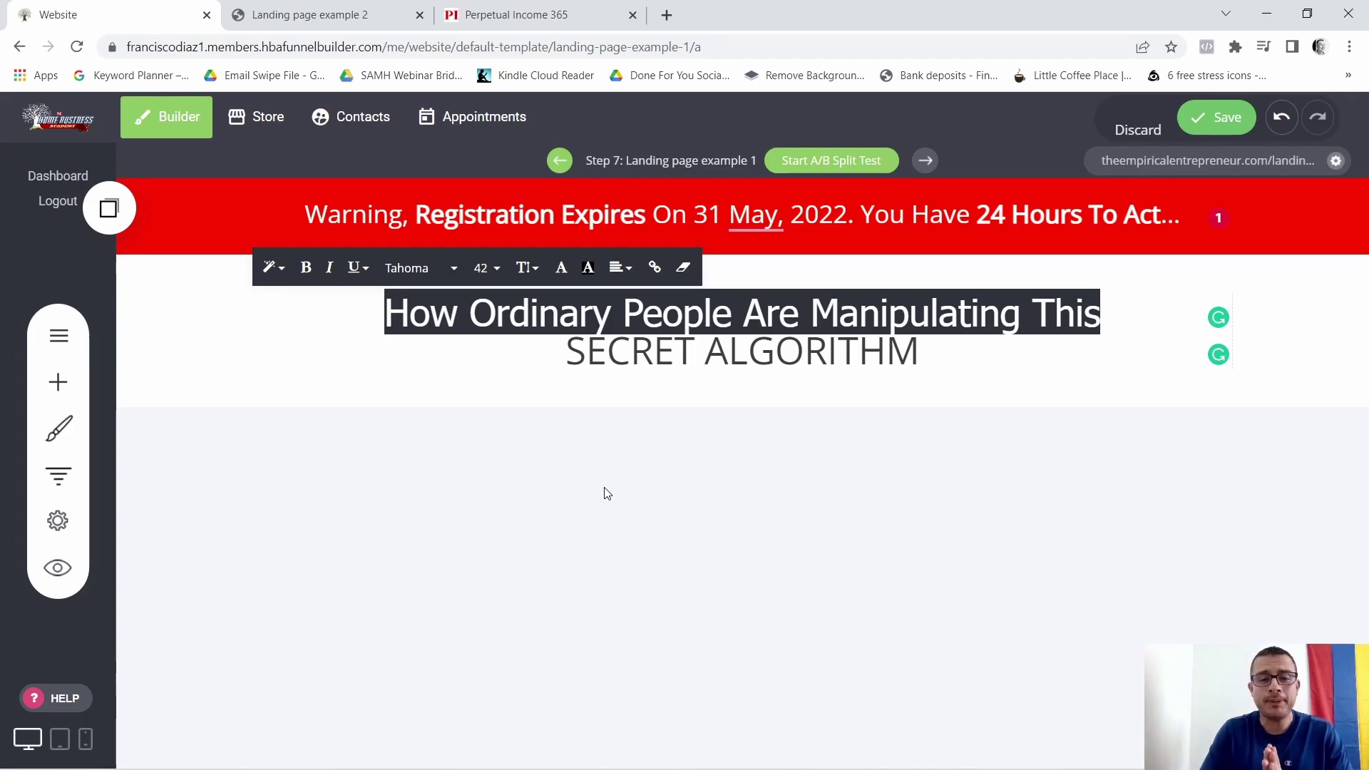
{"action": "left_click", "coordinate": [454, 270]}
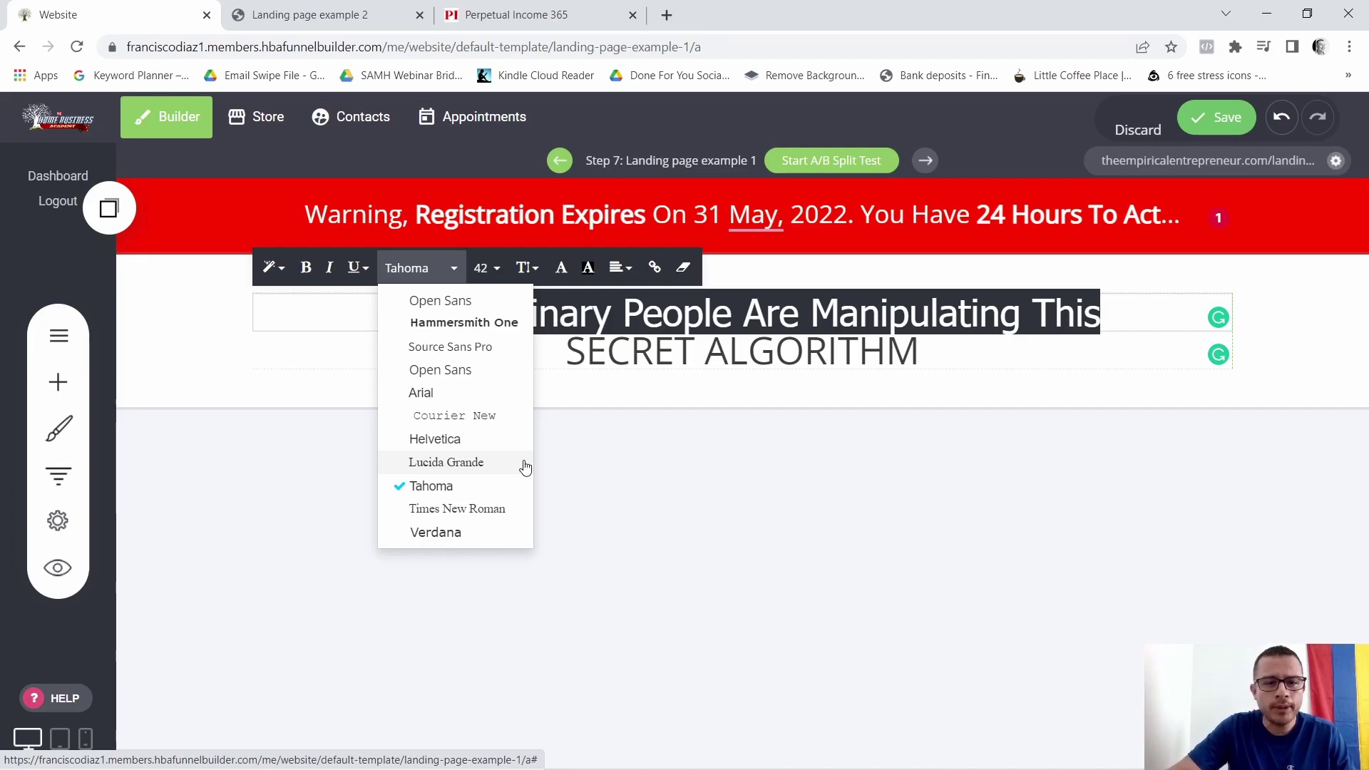
{"action": "left_click", "coordinate": [456, 488]}
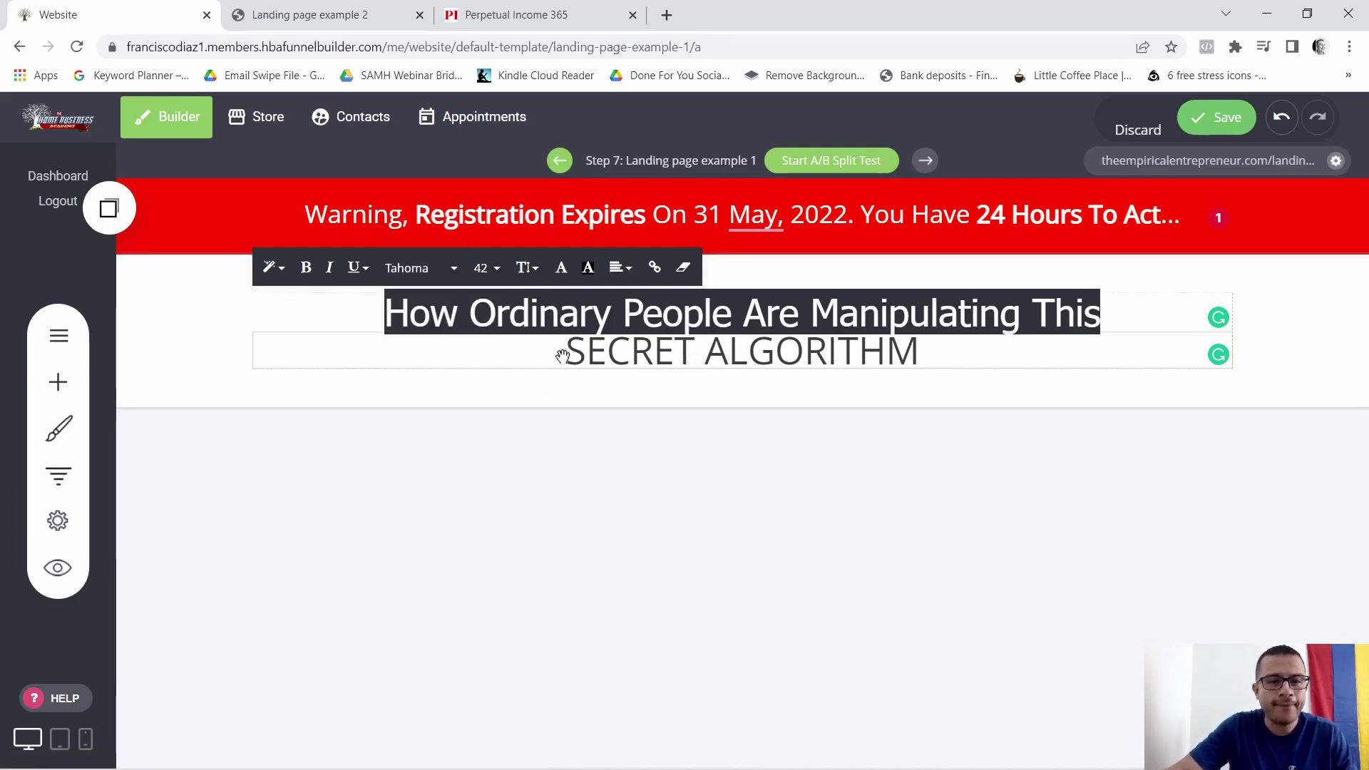
Format the "How Ordinary People Are Manipulating This" heading at size 48, bold and white
{"action": "left_click", "coordinate": [497, 280]}
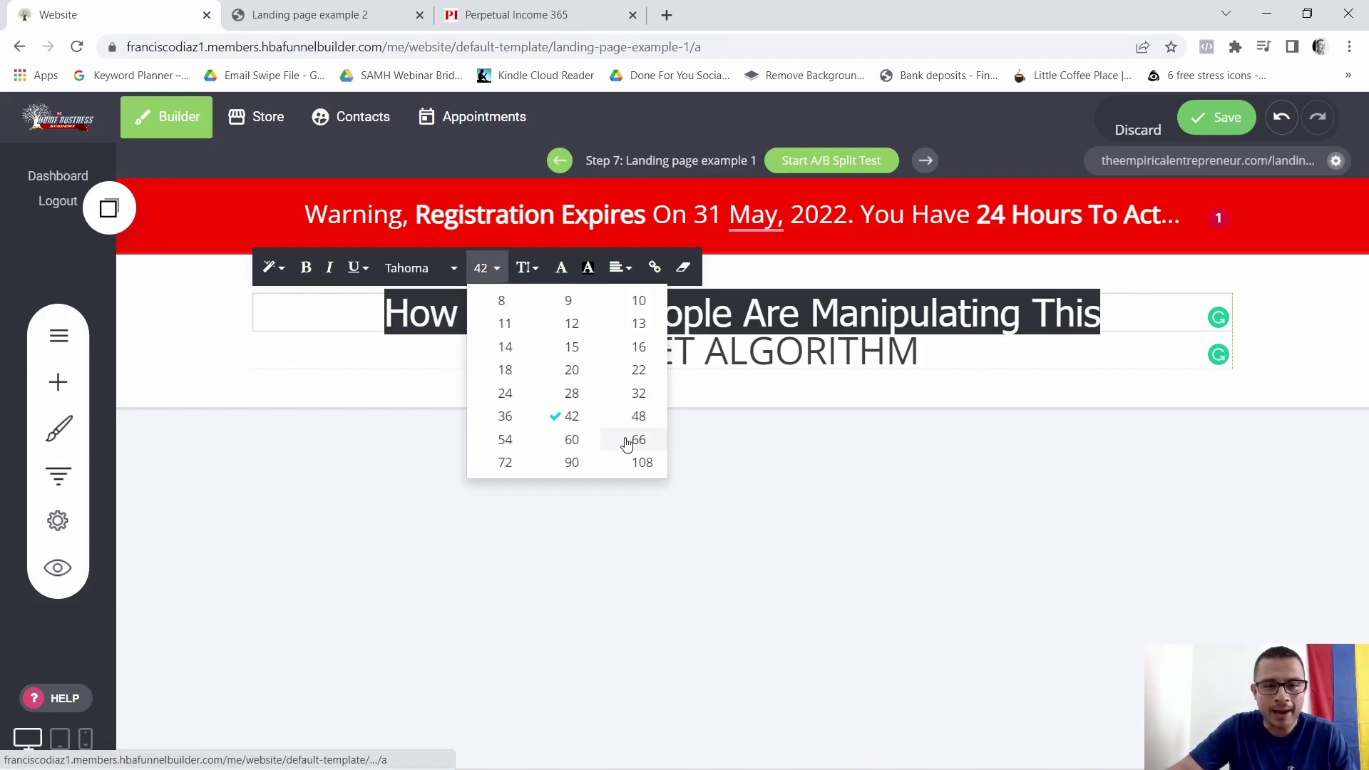
{"action": "left_click", "coordinate": [639, 416]}
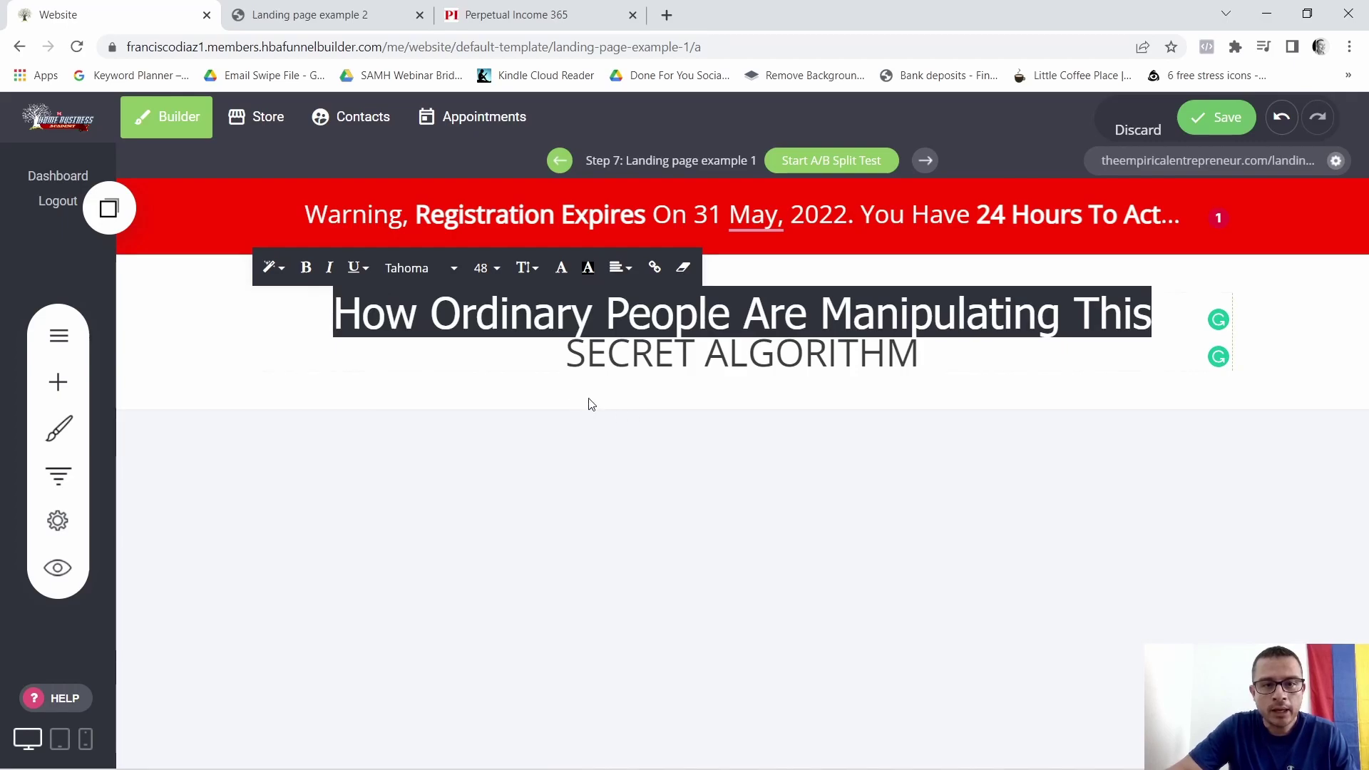
{"action": "left_click", "coordinate": [306, 269]}
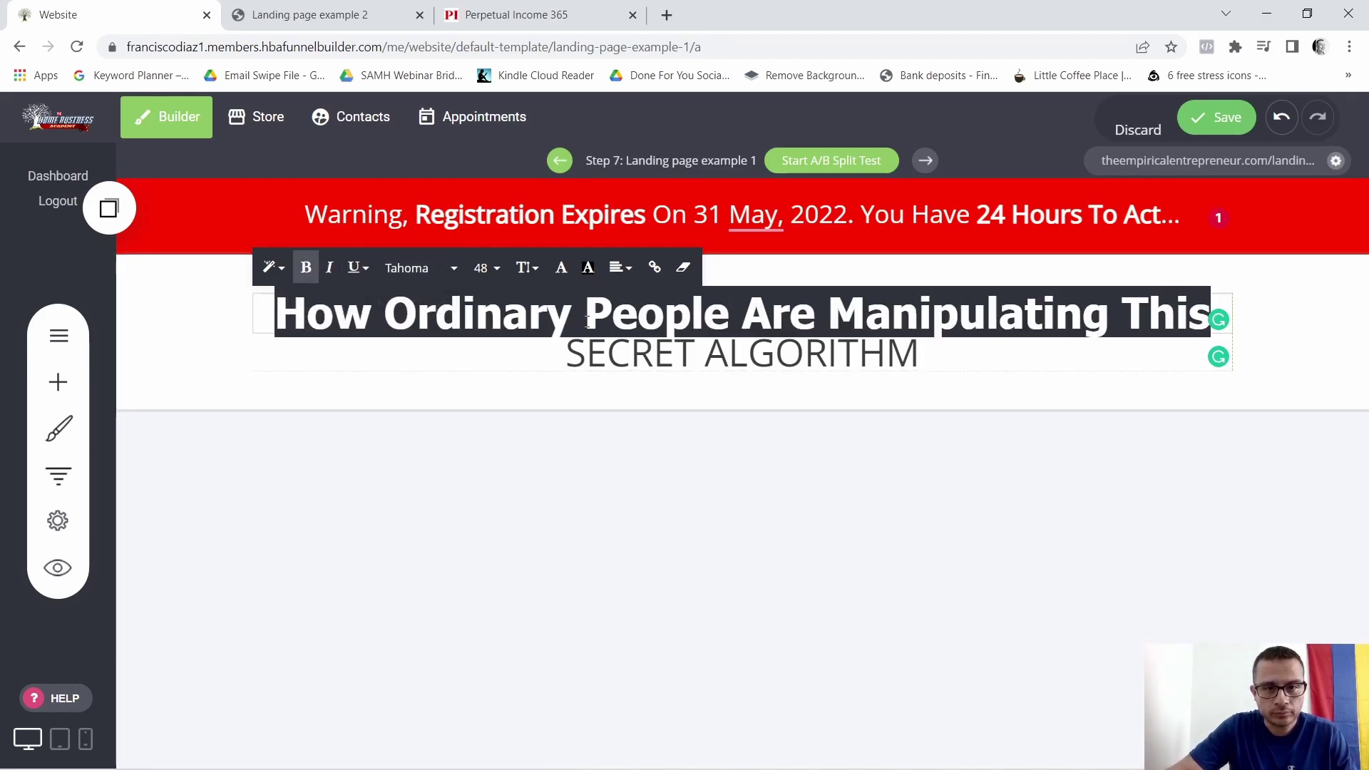
{"action": "left_click", "coordinate": [563, 269]}
{"action": "left_click", "coordinate": [825, 563]}
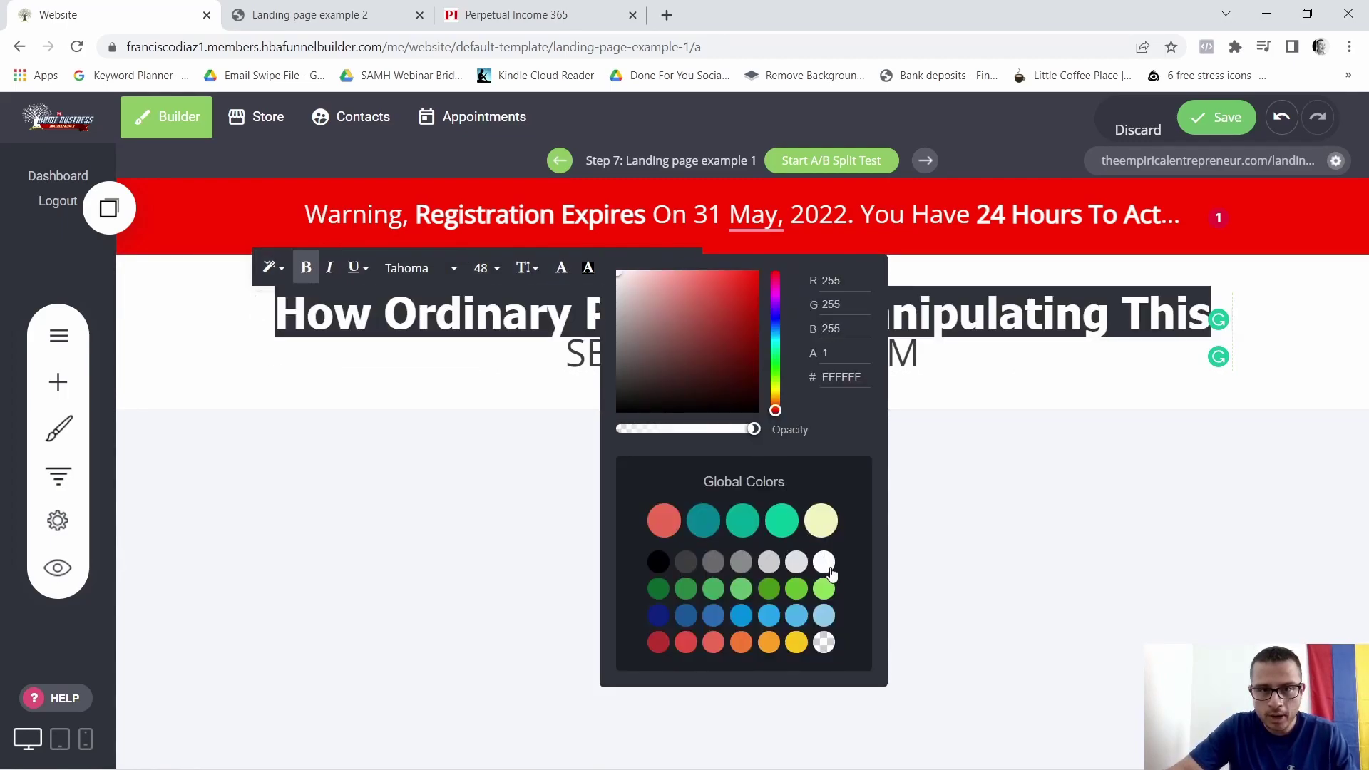
{"action": "left_click", "coordinate": [926, 355]}
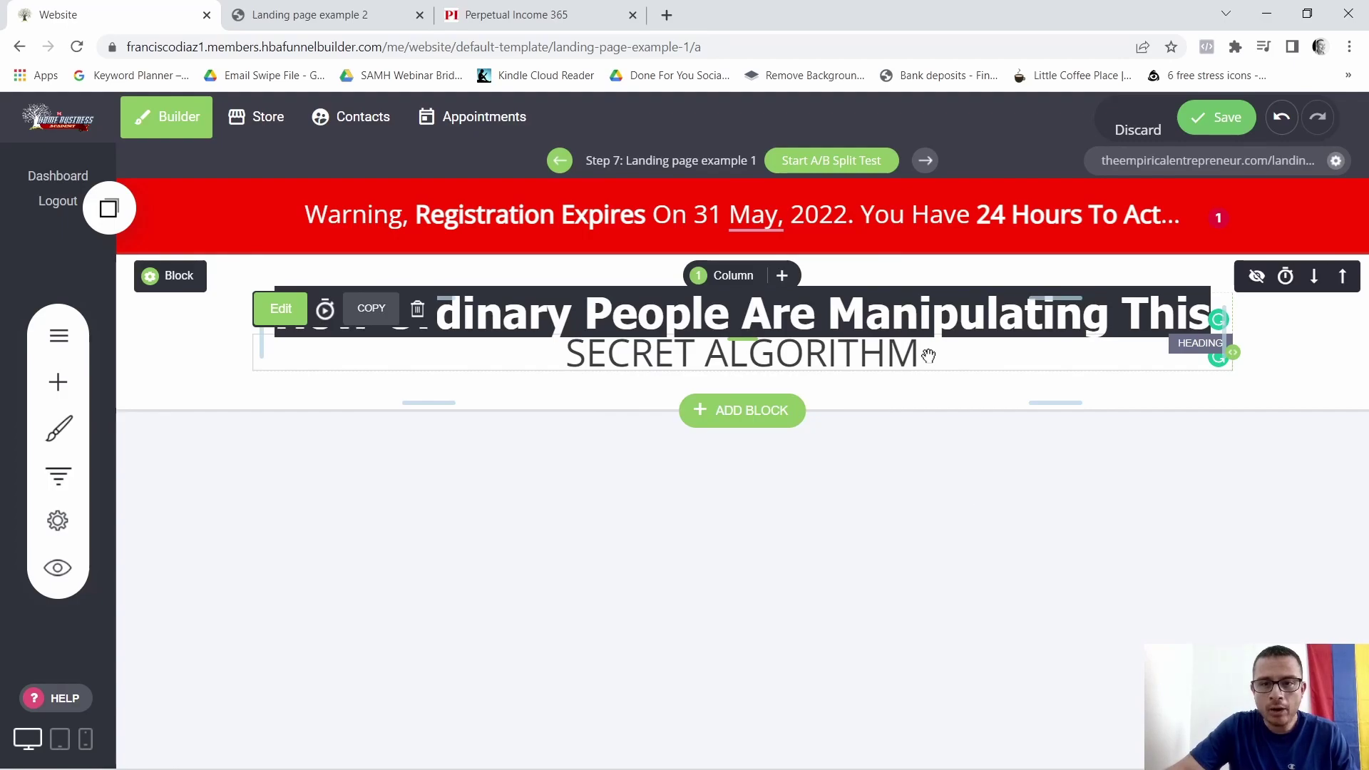
Set the font size of the "SECRET ALGORITHM" heading to 90
{"action": "left_click", "coordinate": [877, 358]}
{"action": "triple_click", "coordinate": [877, 358]}
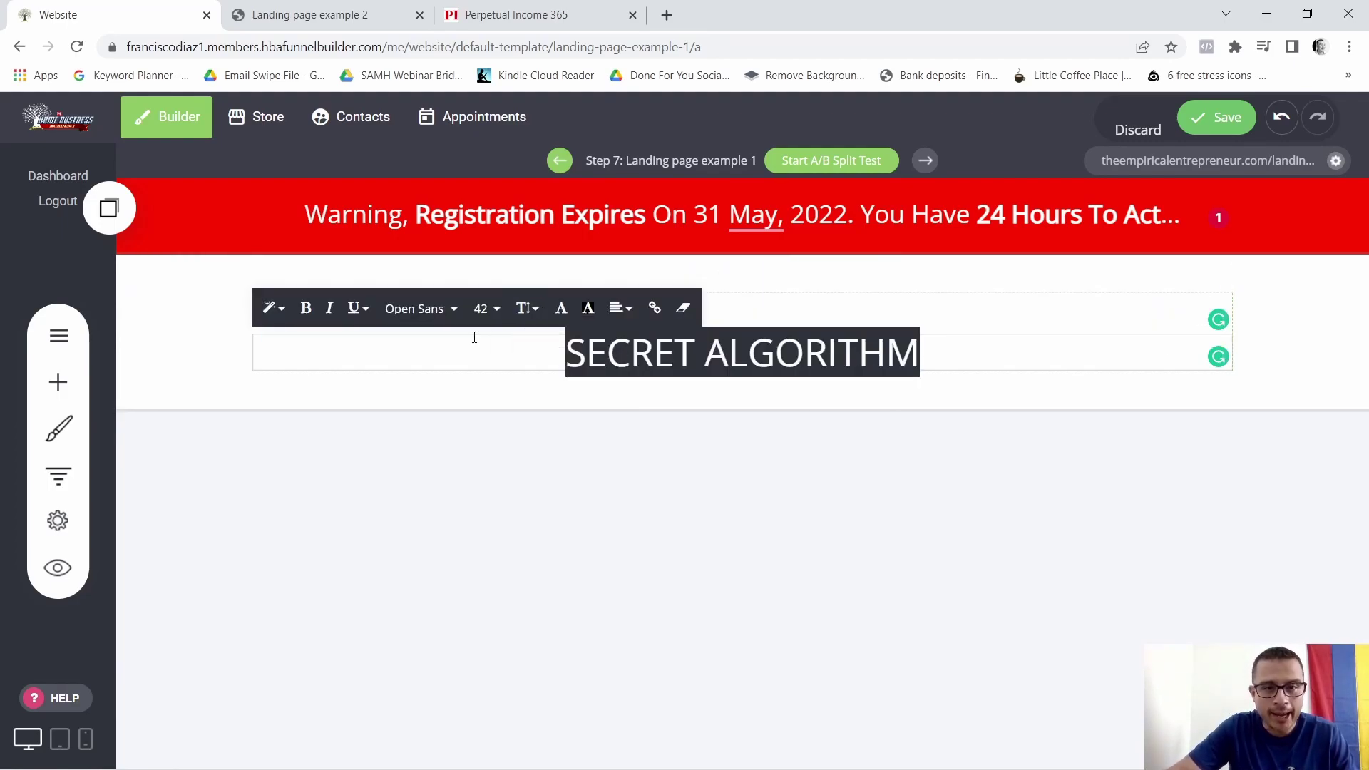
{"action": "left_click", "coordinate": [484, 308]}
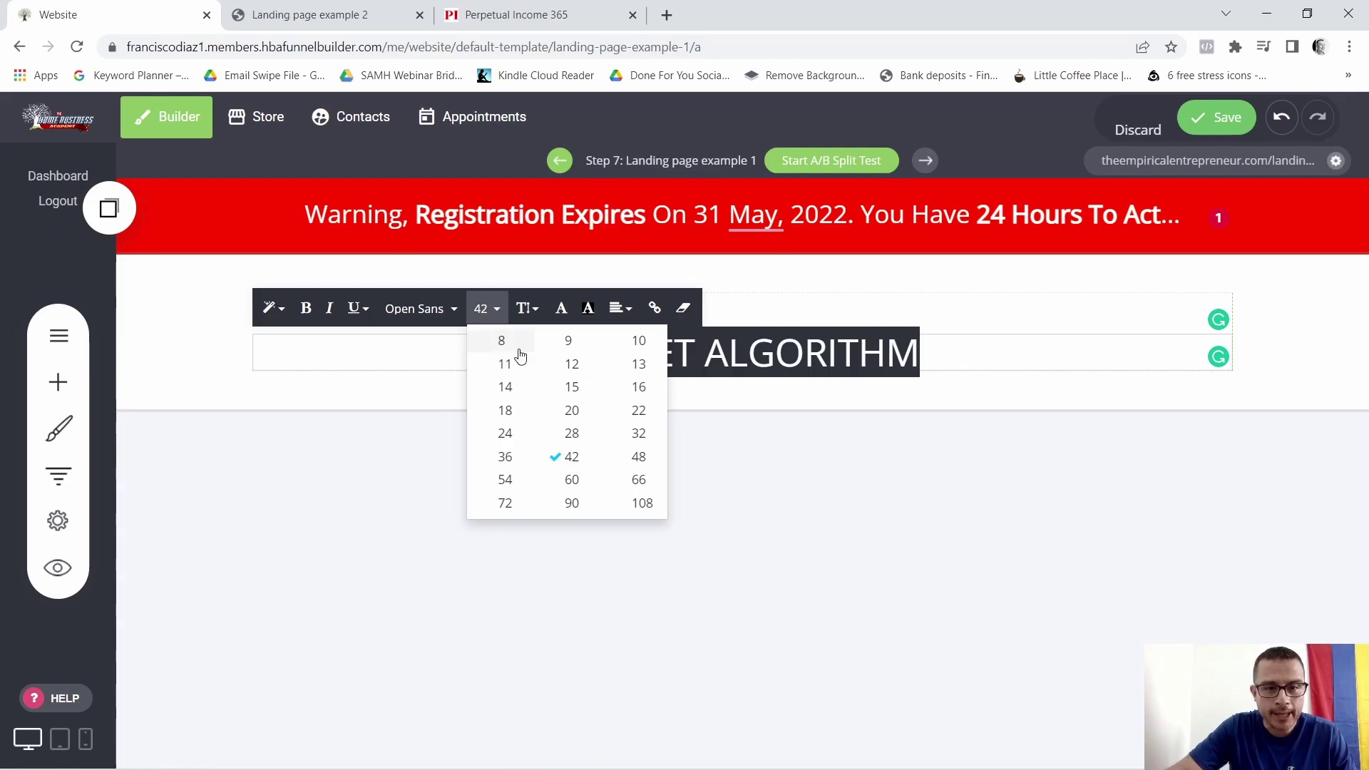
{"action": "left_click", "coordinate": [570, 481]}
{"action": "left_click", "coordinate": [485, 309]}
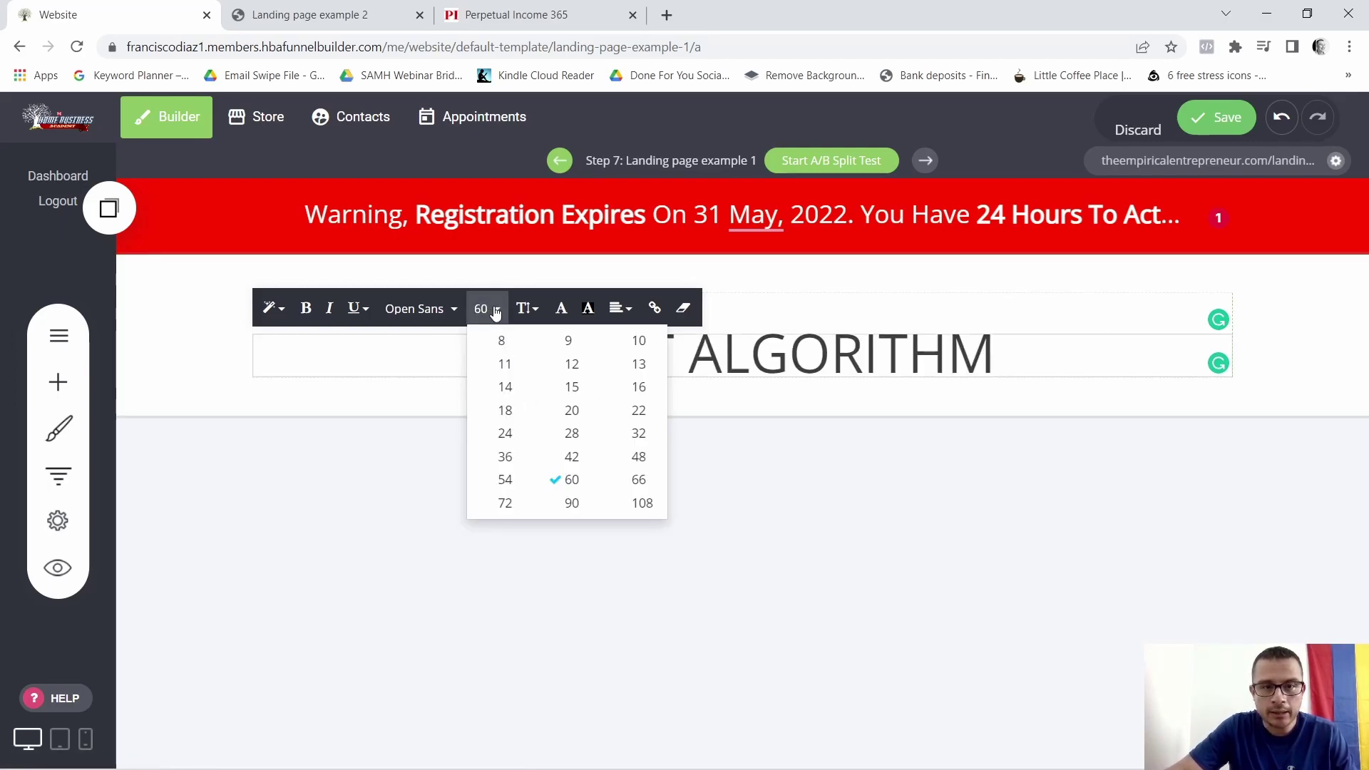
{"action": "left_click", "coordinate": [572, 502]}
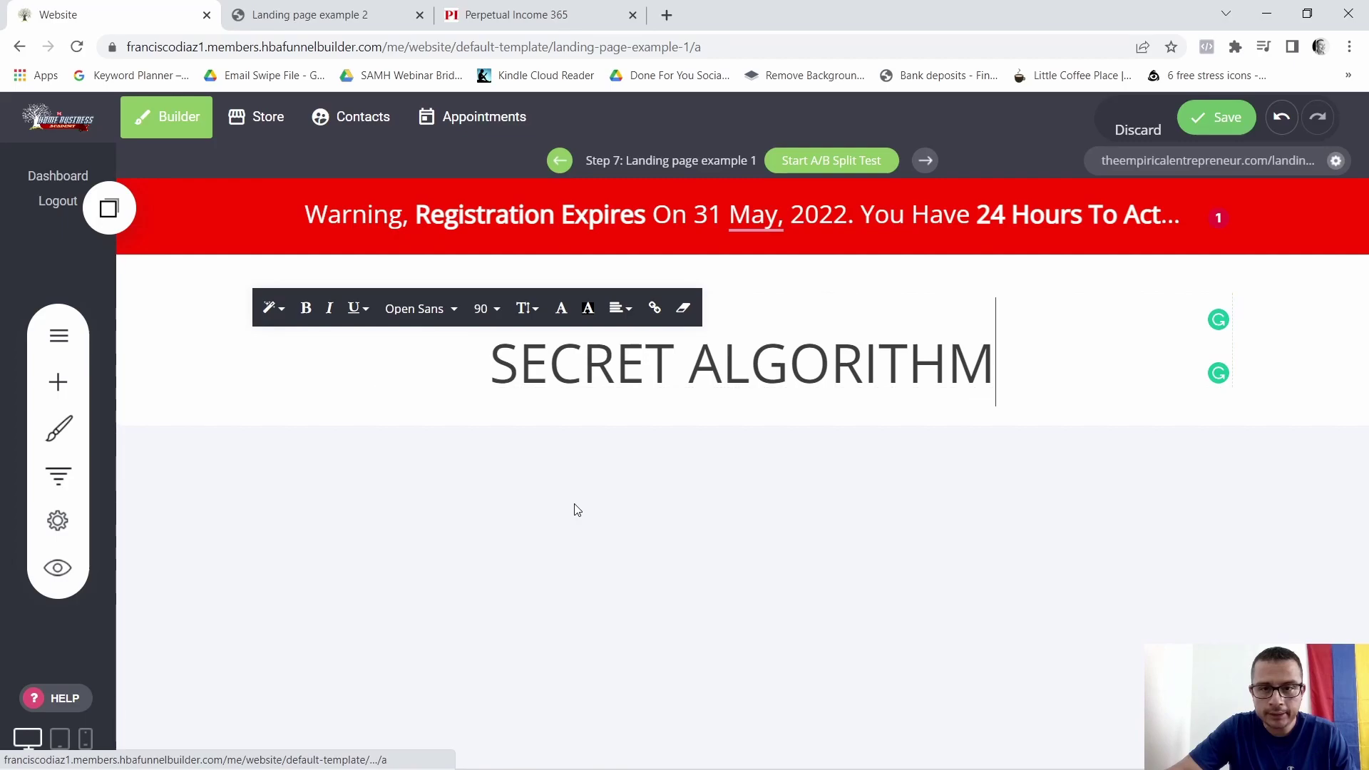
{"action": "triple_click", "coordinate": [647, 368]}
{"action": "left_click", "coordinate": [486, 309]}
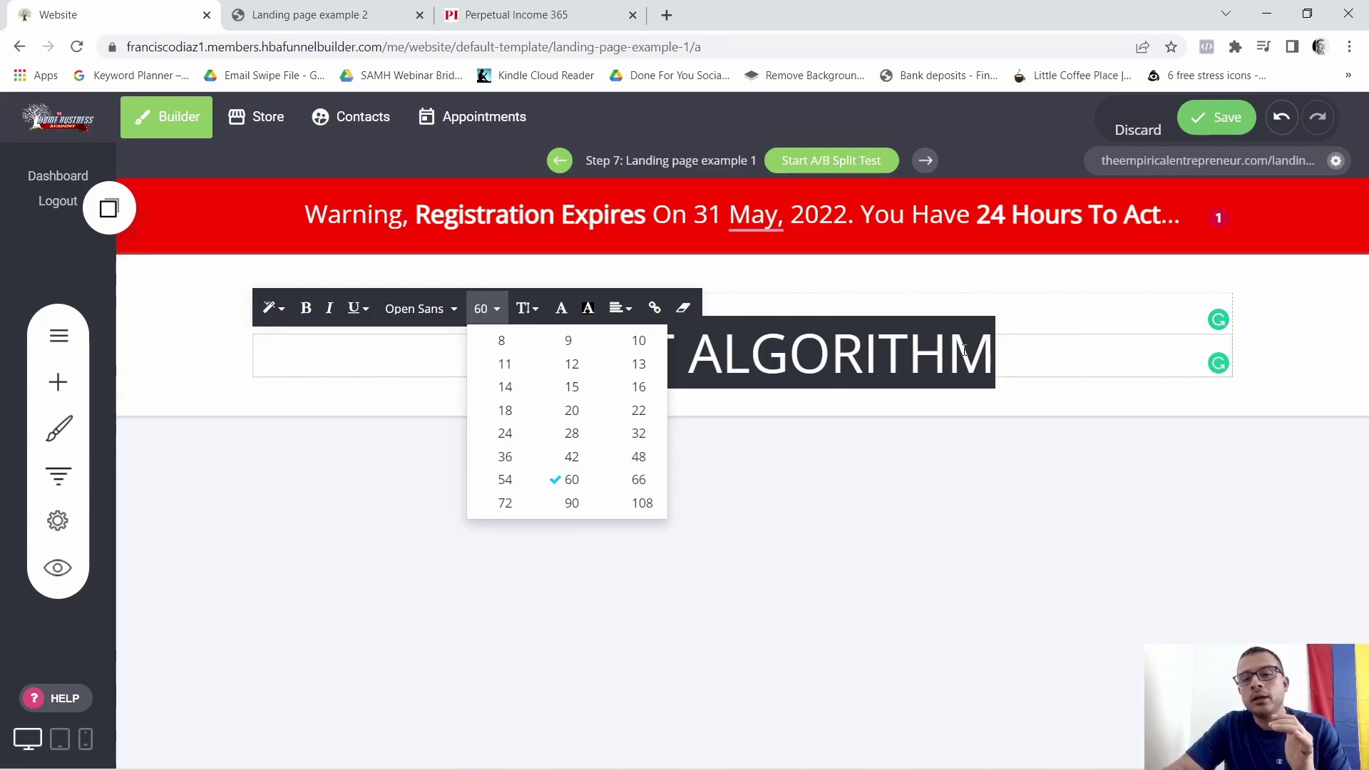
{"action": "left_click", "coordinate": [586, 505]}
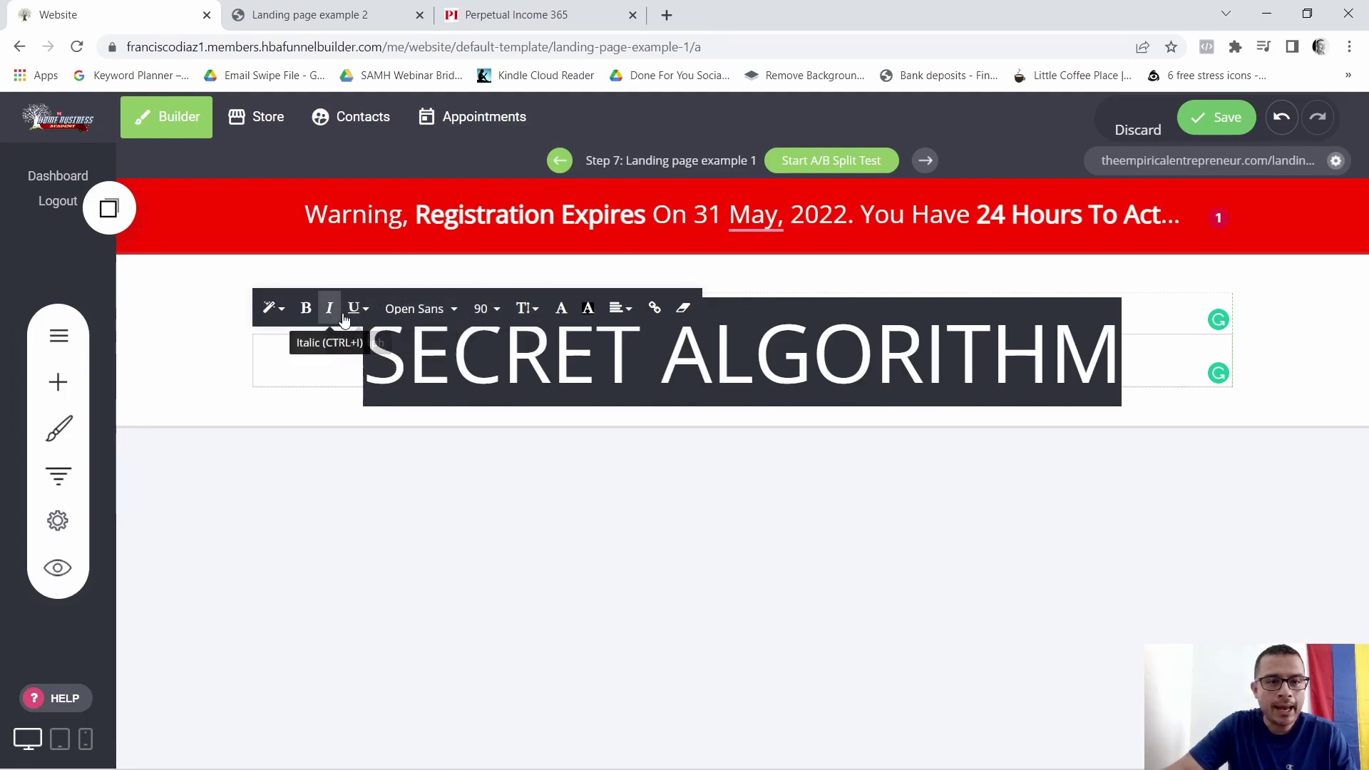
Set the "SECRET ALGORITHM" heading's font to Tahoma and make it bold
{"action": "left_click", "coordinate": [418, 308]}
{"action": "left_click", "coordinate": [431, 526]}
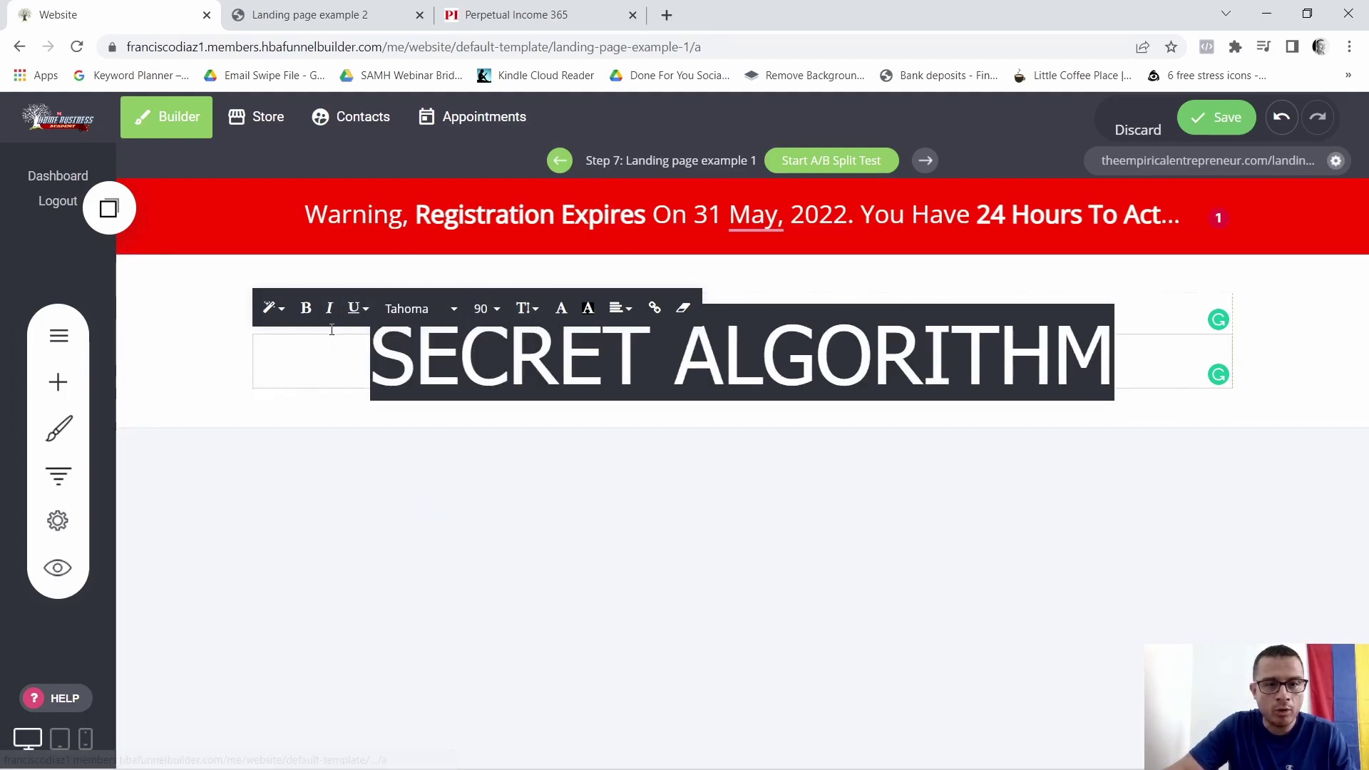
{"action": "left_click", "coordinate": [306, 308]}
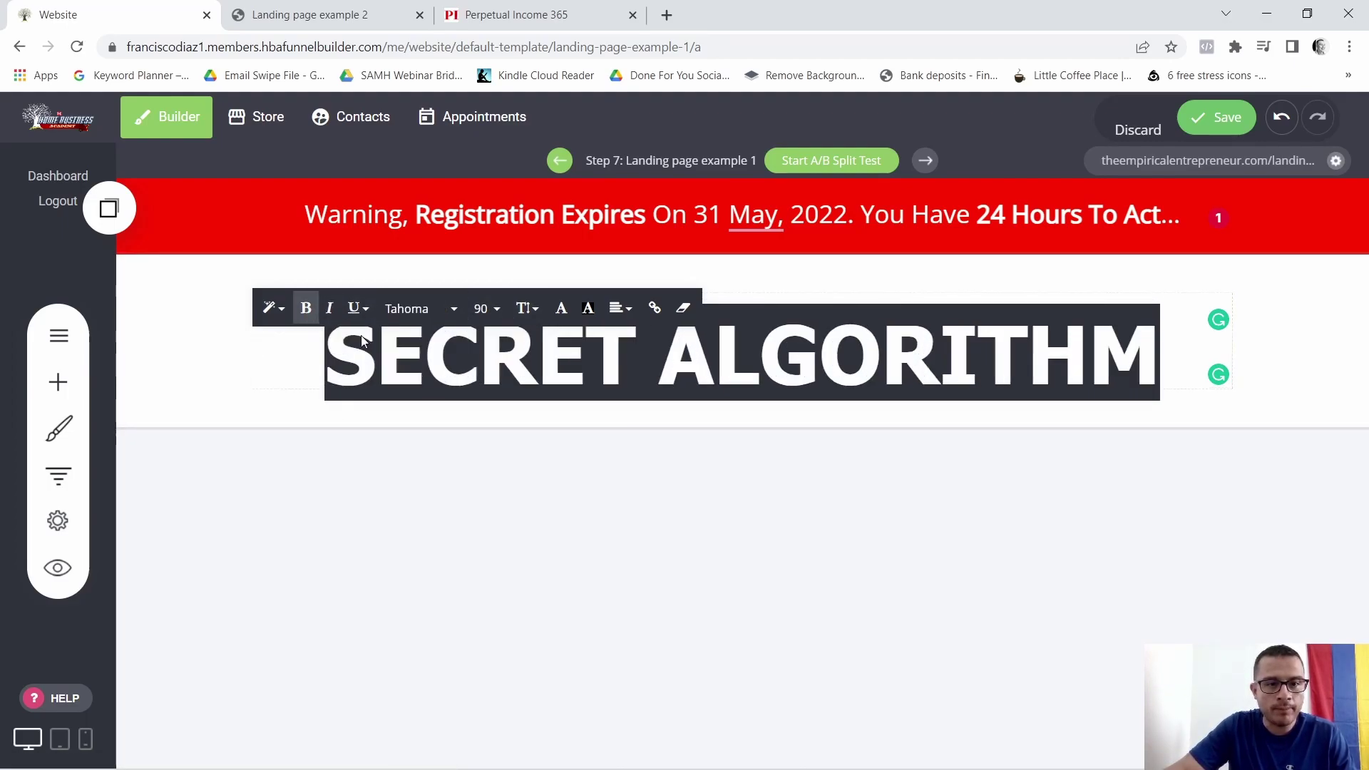
Colour the "SECRET ALGORITHM" heading text bright red (#FF1800)
{"action": "left_click", "coordinate": [562, 311]}
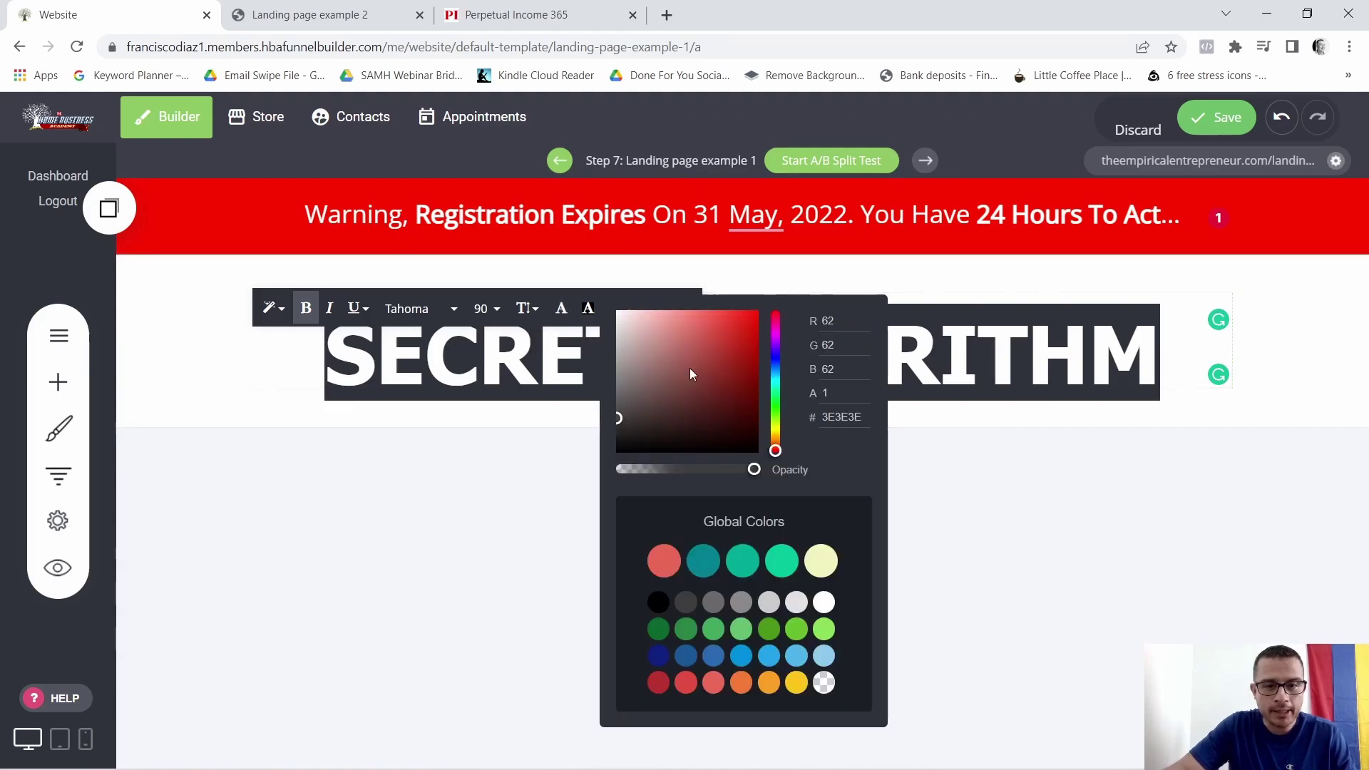
{"action": "left_click", "coordinate": [688, 682]}
{"action": "left_click_drag", "start_coordinate": [718, 328], "coordinate": [766, 311]}
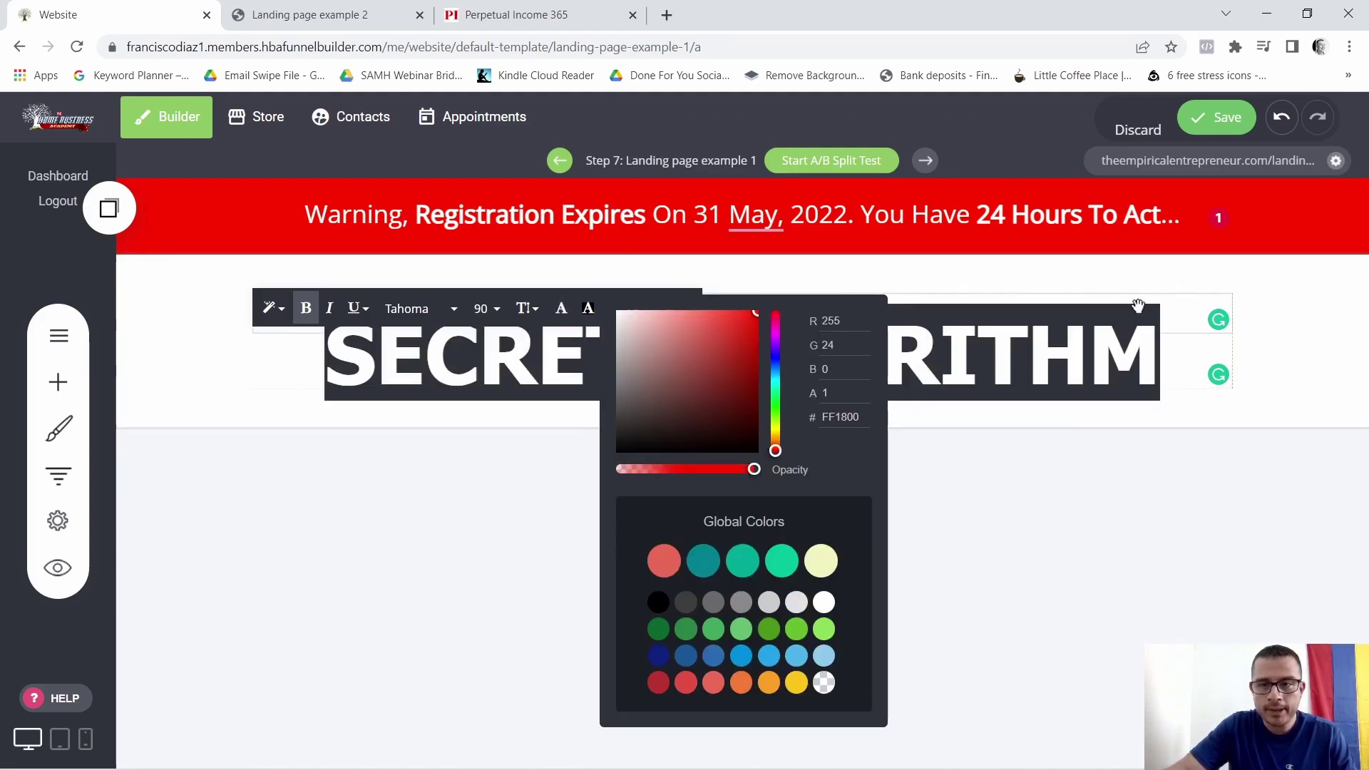
{"action": "left_click", "coordinate": [1286, 320]}
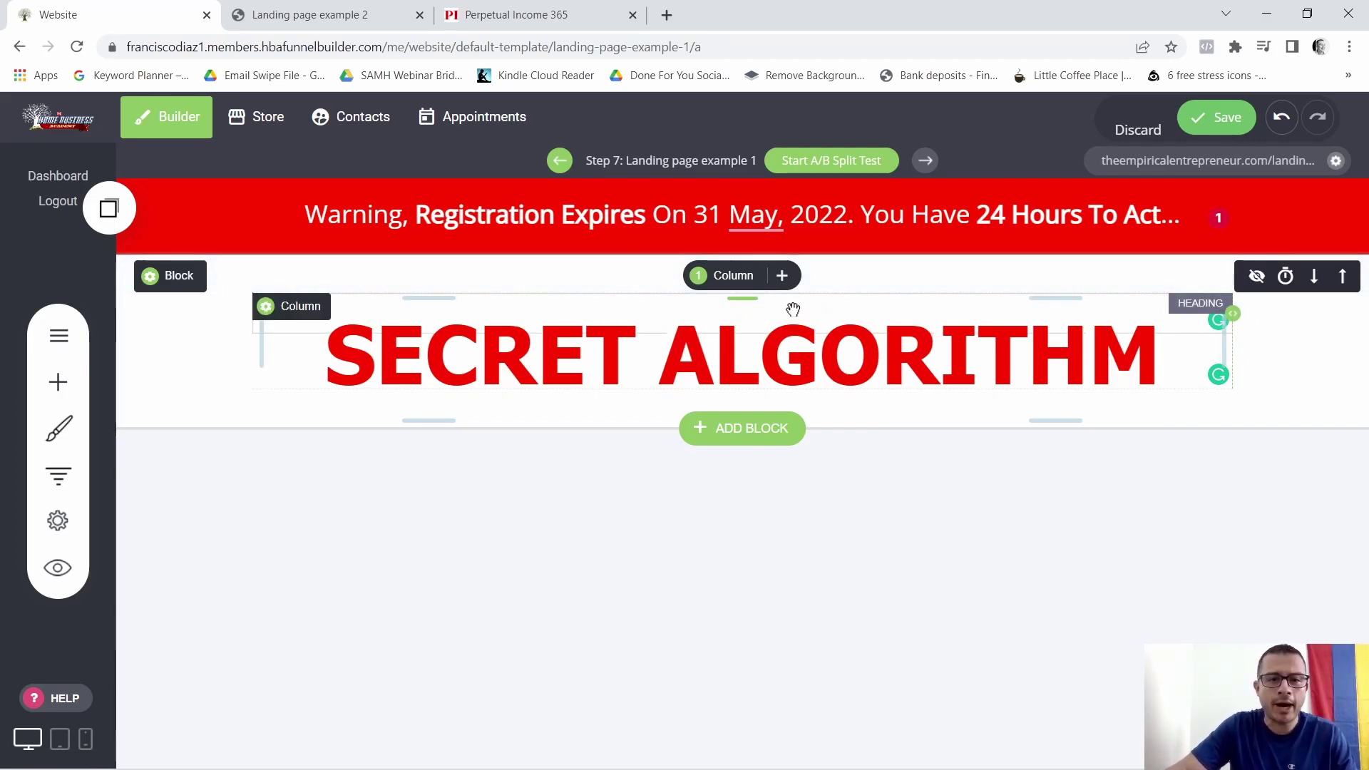
Set the background colour of the block containing the two headings to black (#000000)
{"action": "left_click", "coordinate": [169, 277]}
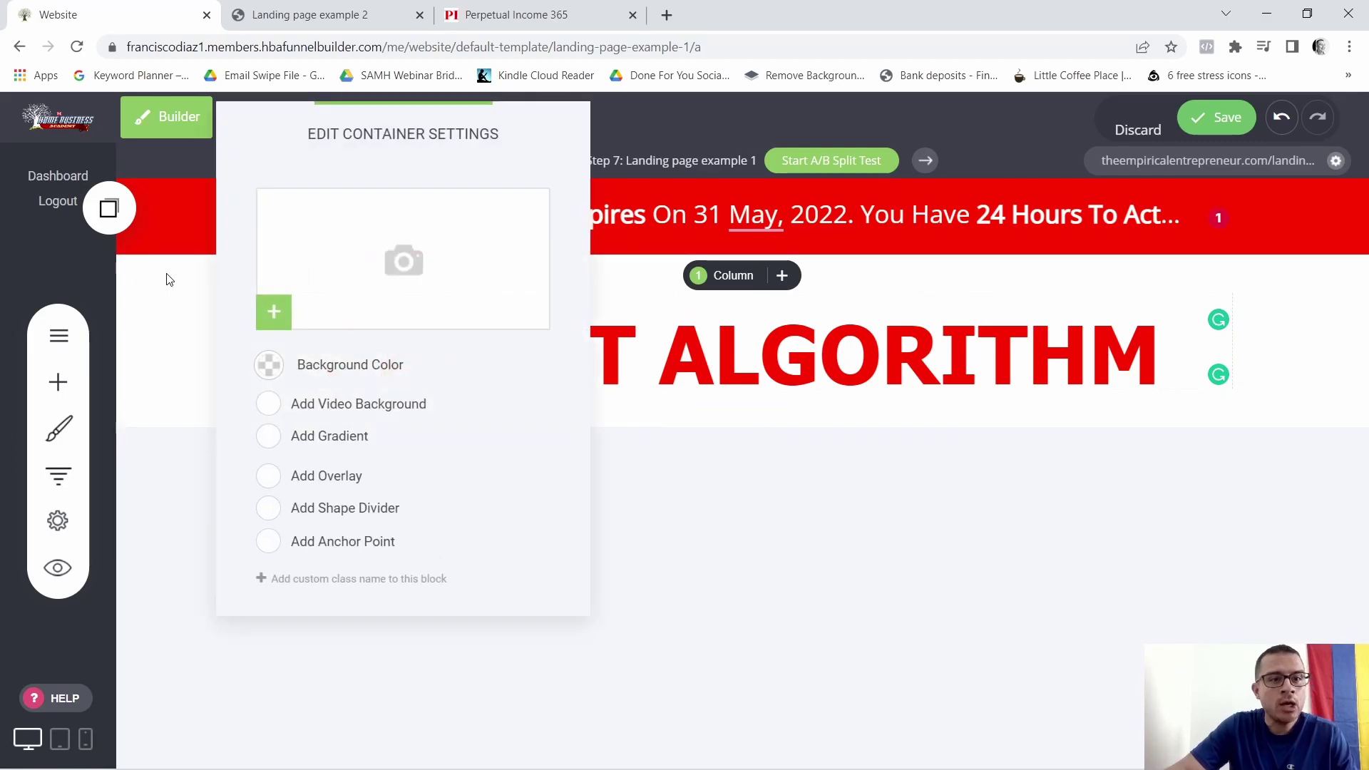
{"action": "left_click", "coordinate": [269, 367]}
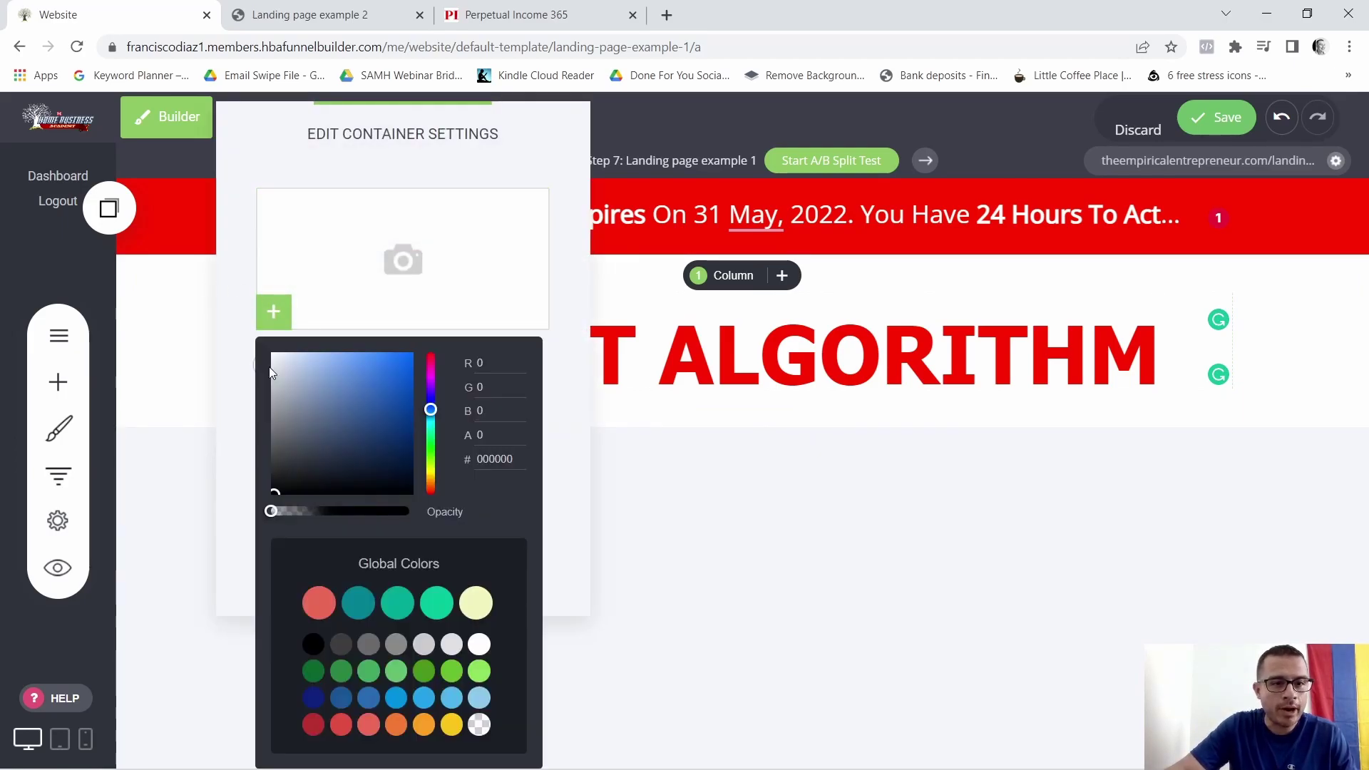
{"action": "left_click", "coordinate": [313, 645]}
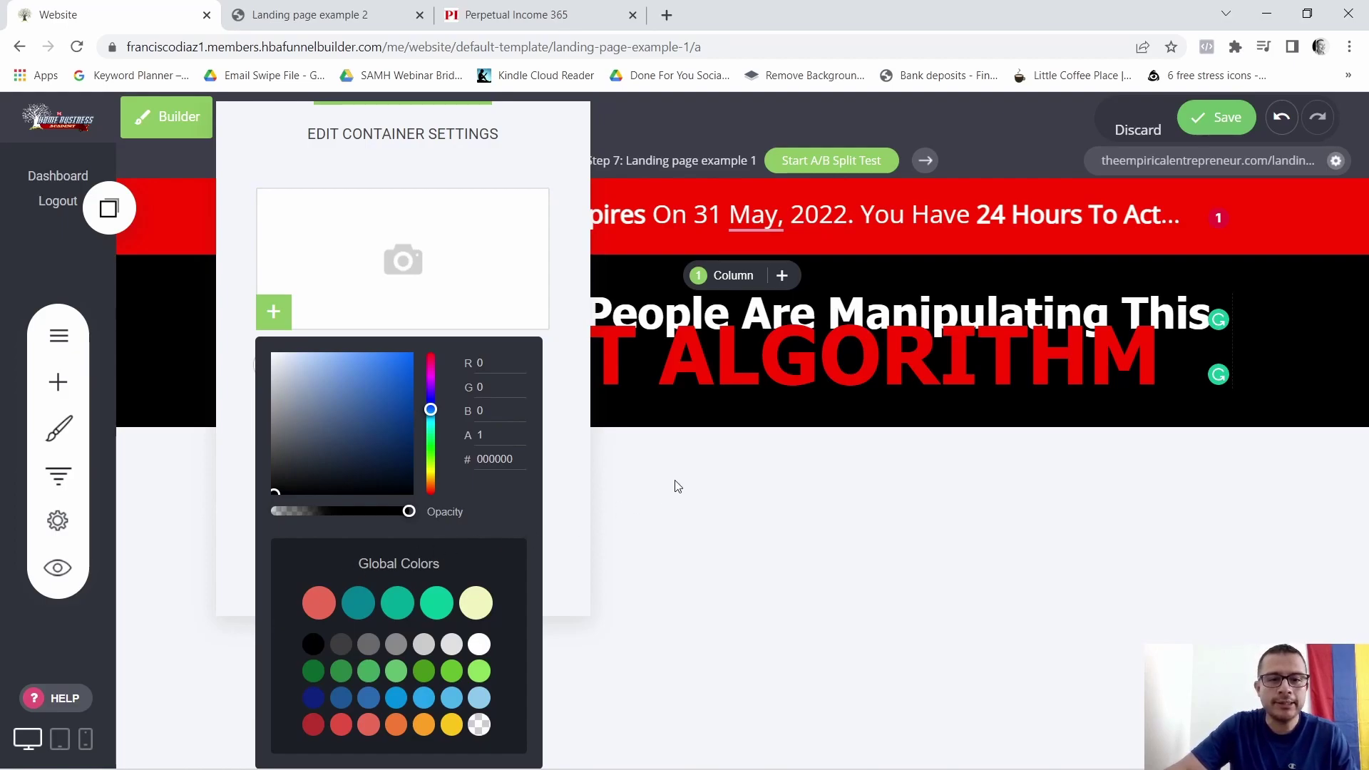
{"action": "left_click", "coordinate": [957, 362]}
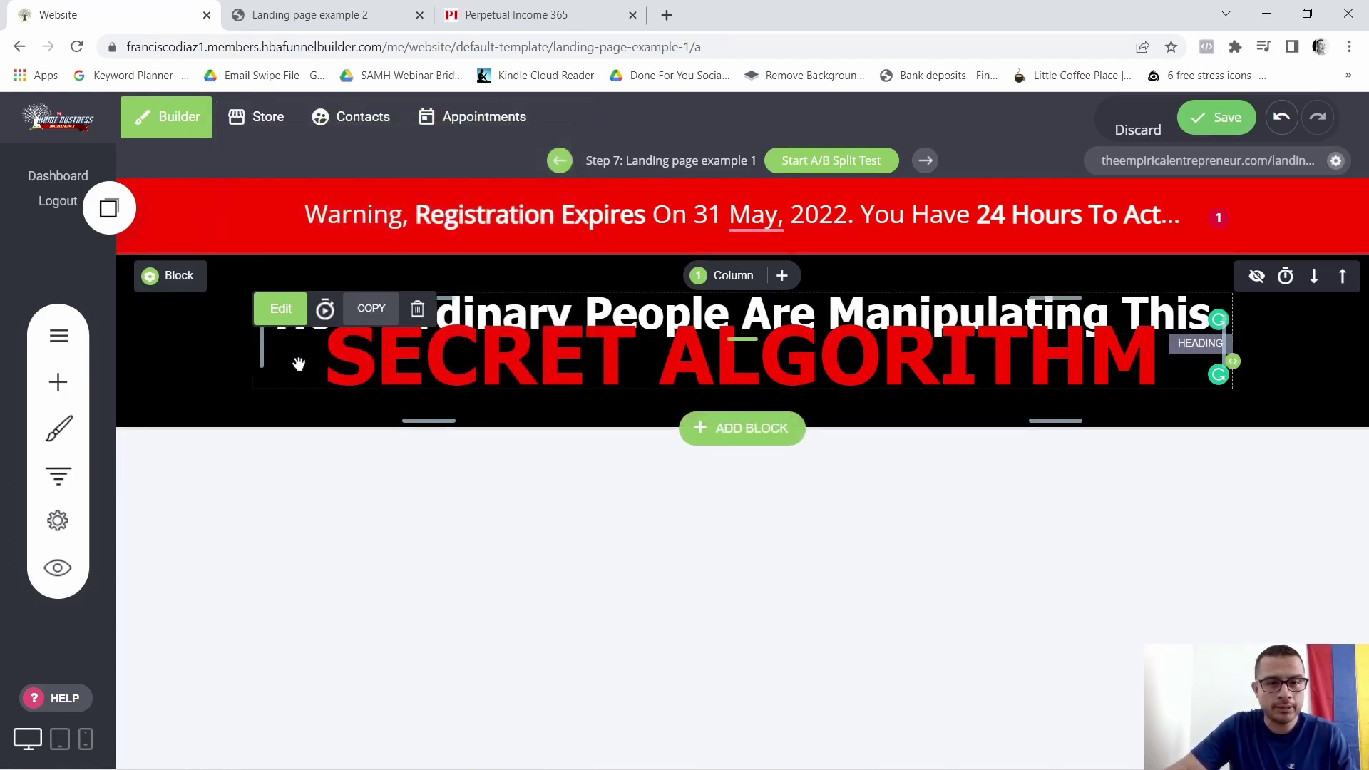
Set the line height of the "SECRET ALGORITHM" heading to 1.2 to separate it from the heading above
{"action": "left_click", "coordinate": [278, 308]}
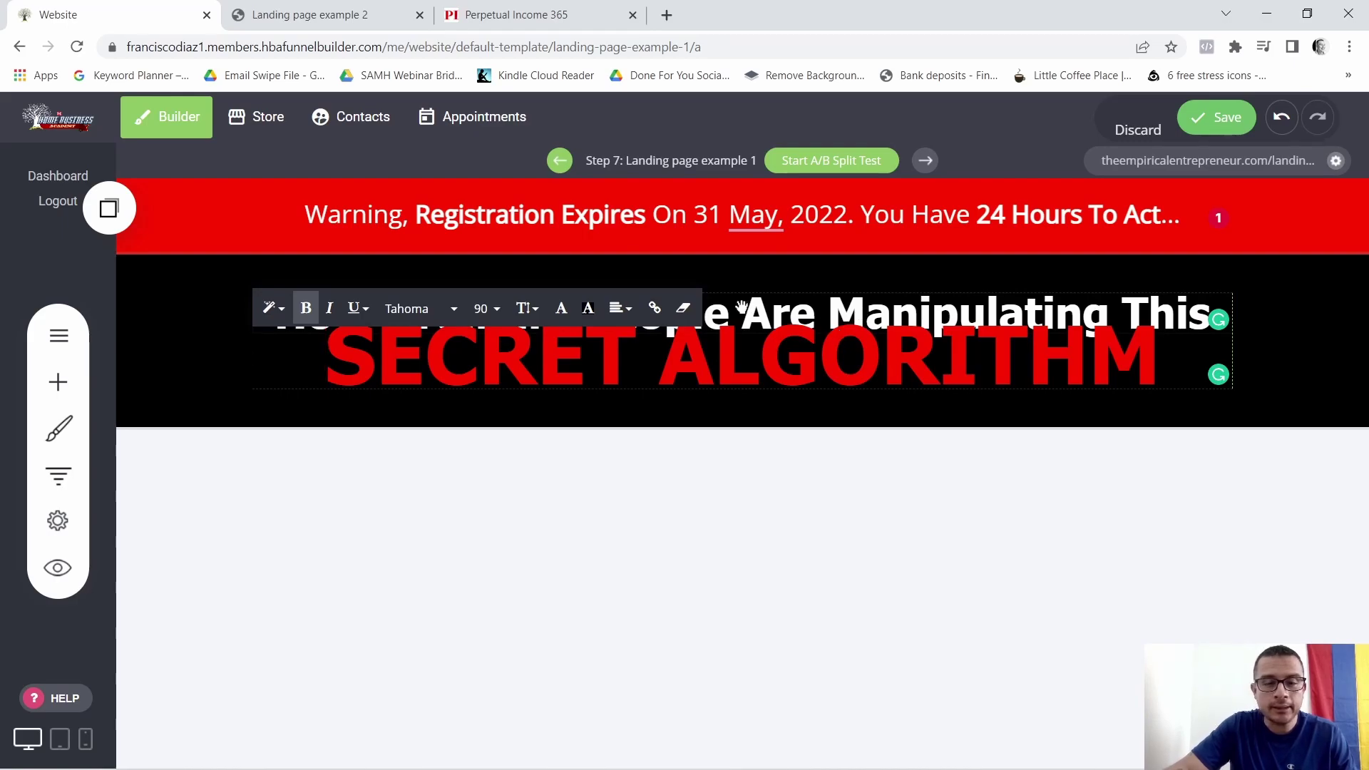
{"action": "left_click", "coordinate": [536, 311]}
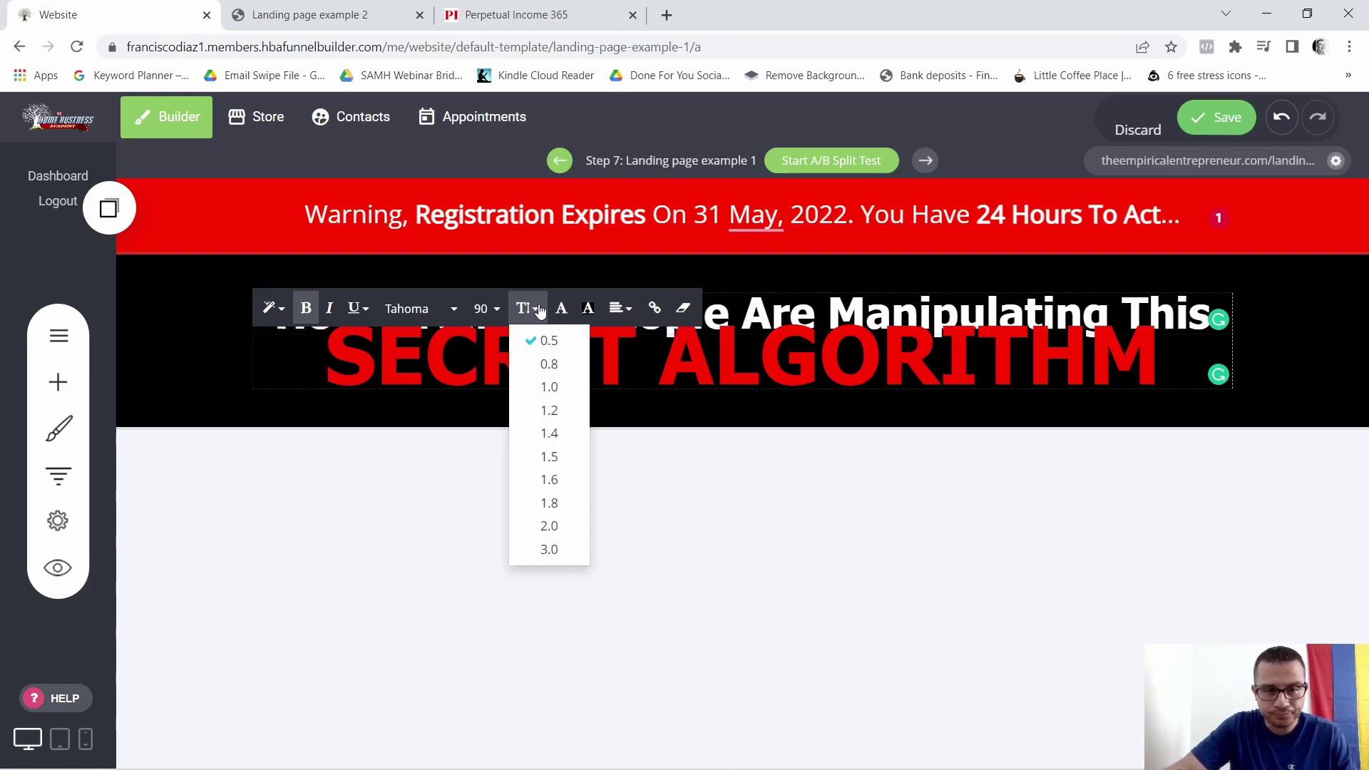
{"action": "left_click", "coordinate": [554, 432]}
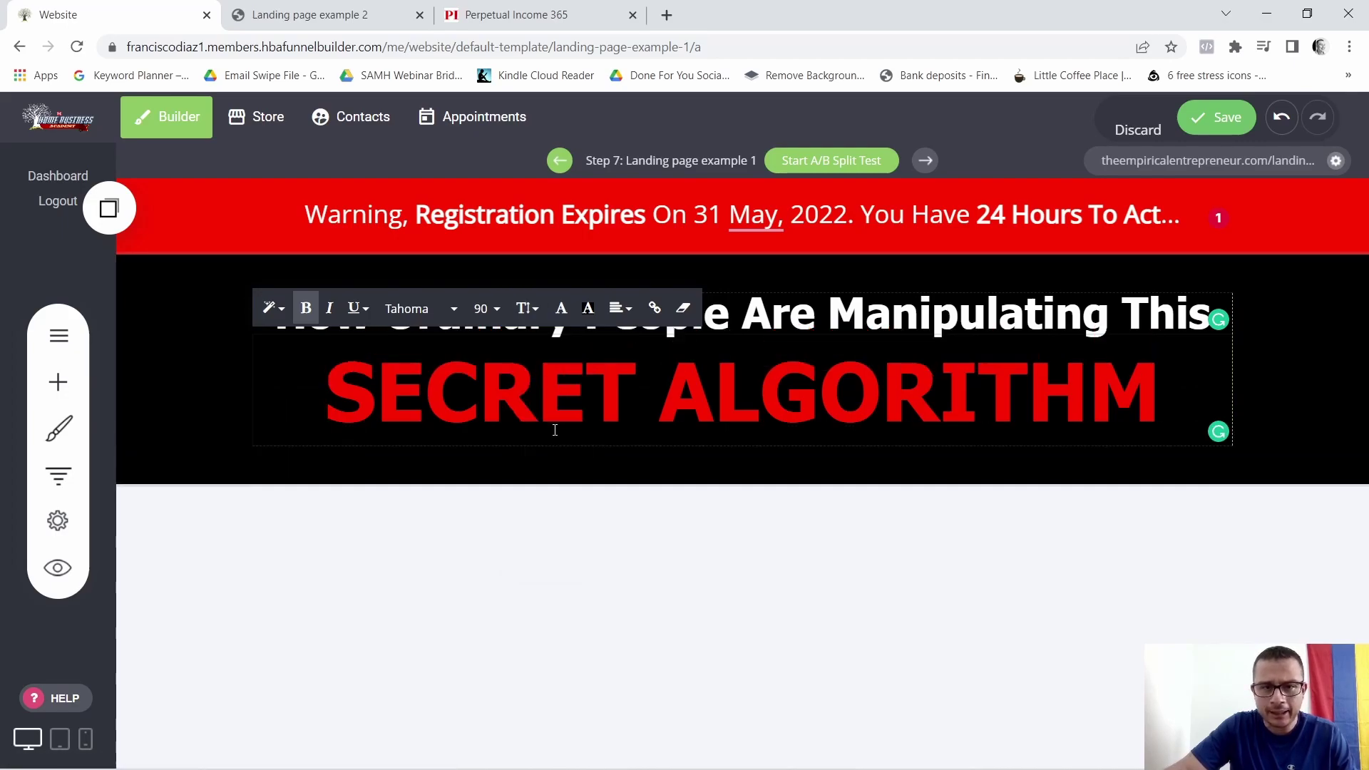
{"action": "left_click", "coordinate": [528, 308]}
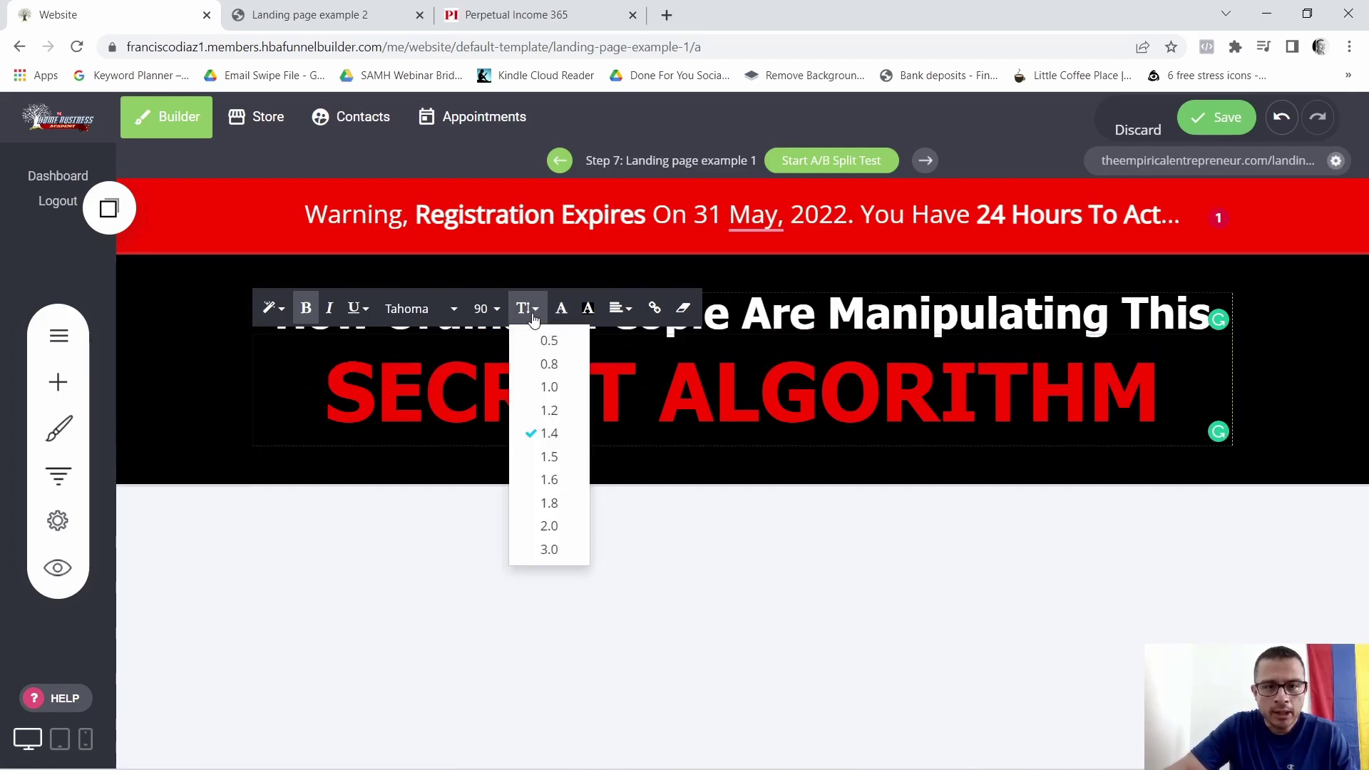
{"action": "left_click", "coordinate": [564, 410]}
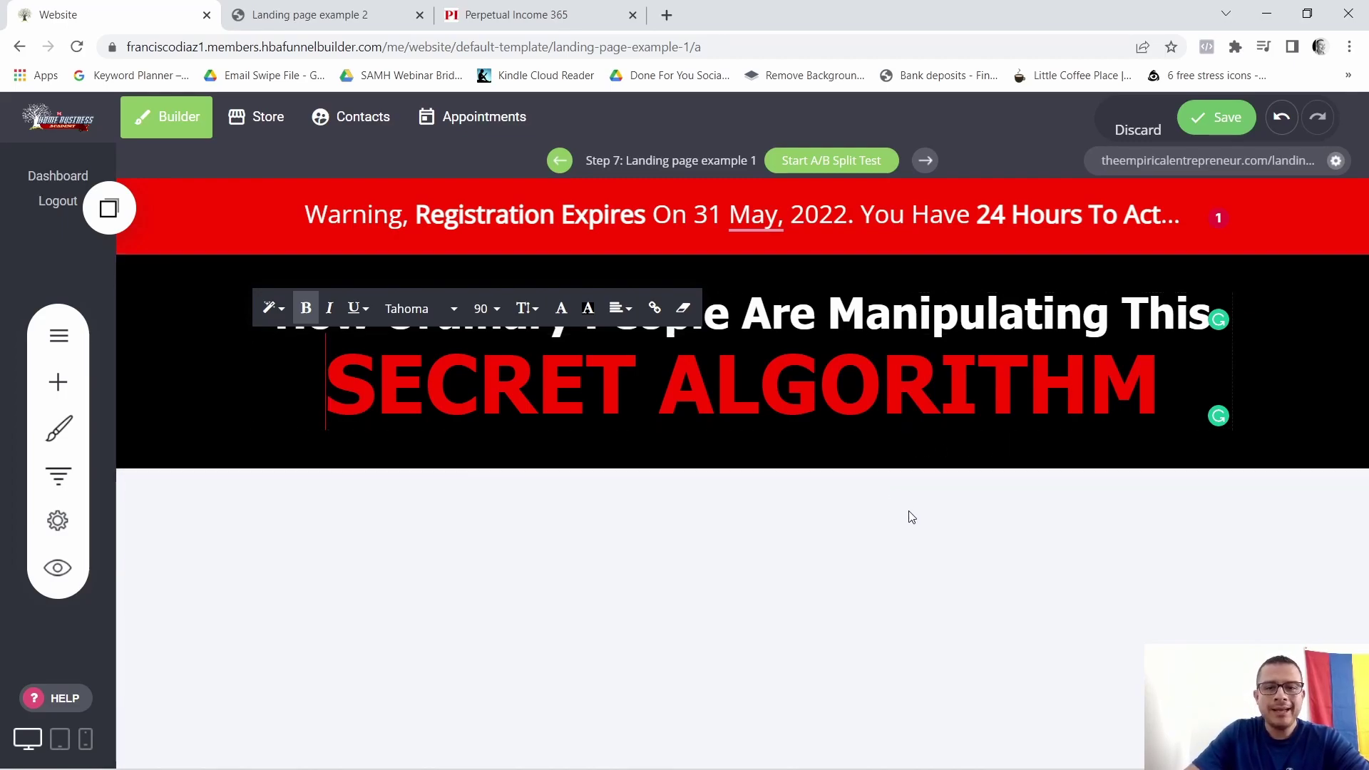
{"action": "left_click", "coordinate": [844, 464]}
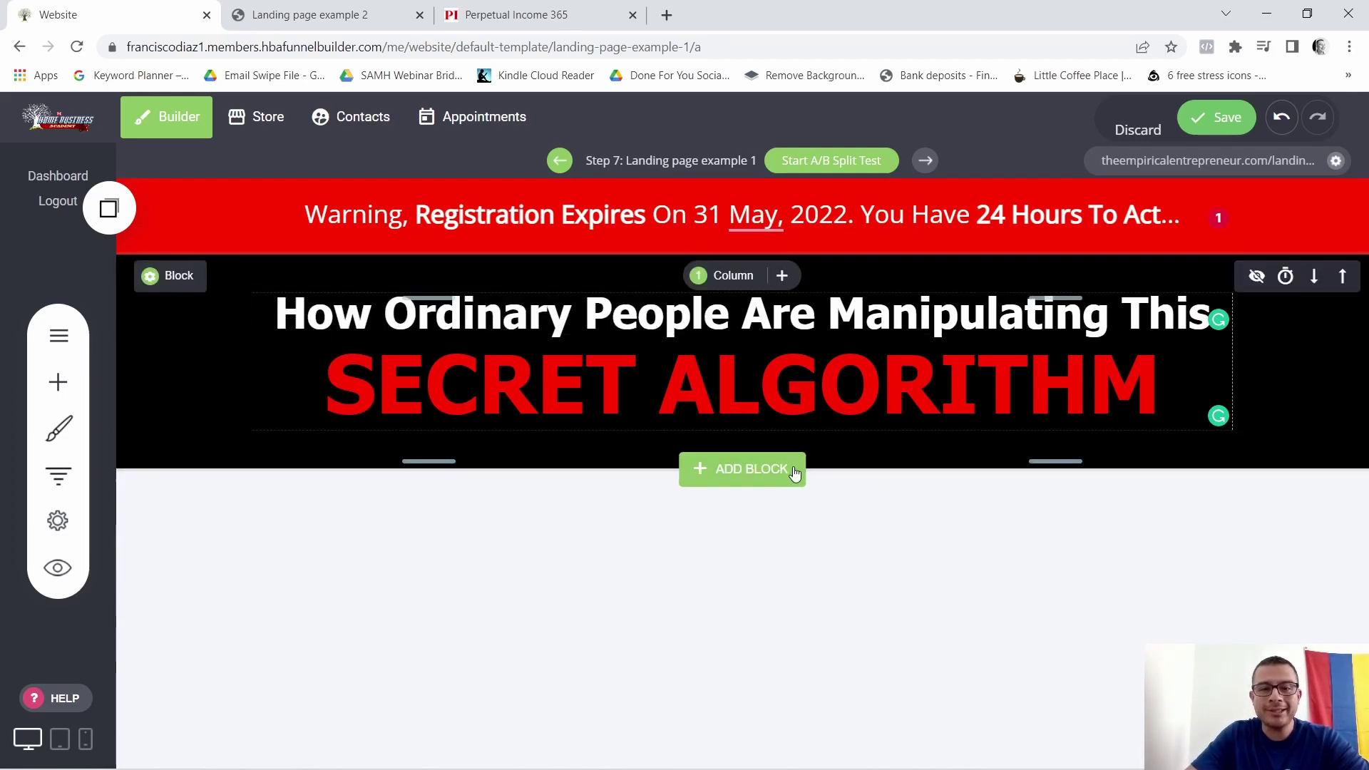
Check the section under the headline on Landing page example 2, and add an empty block below the headline block in the builder
{"action": "left_click", "coordinate": [323, 8]}
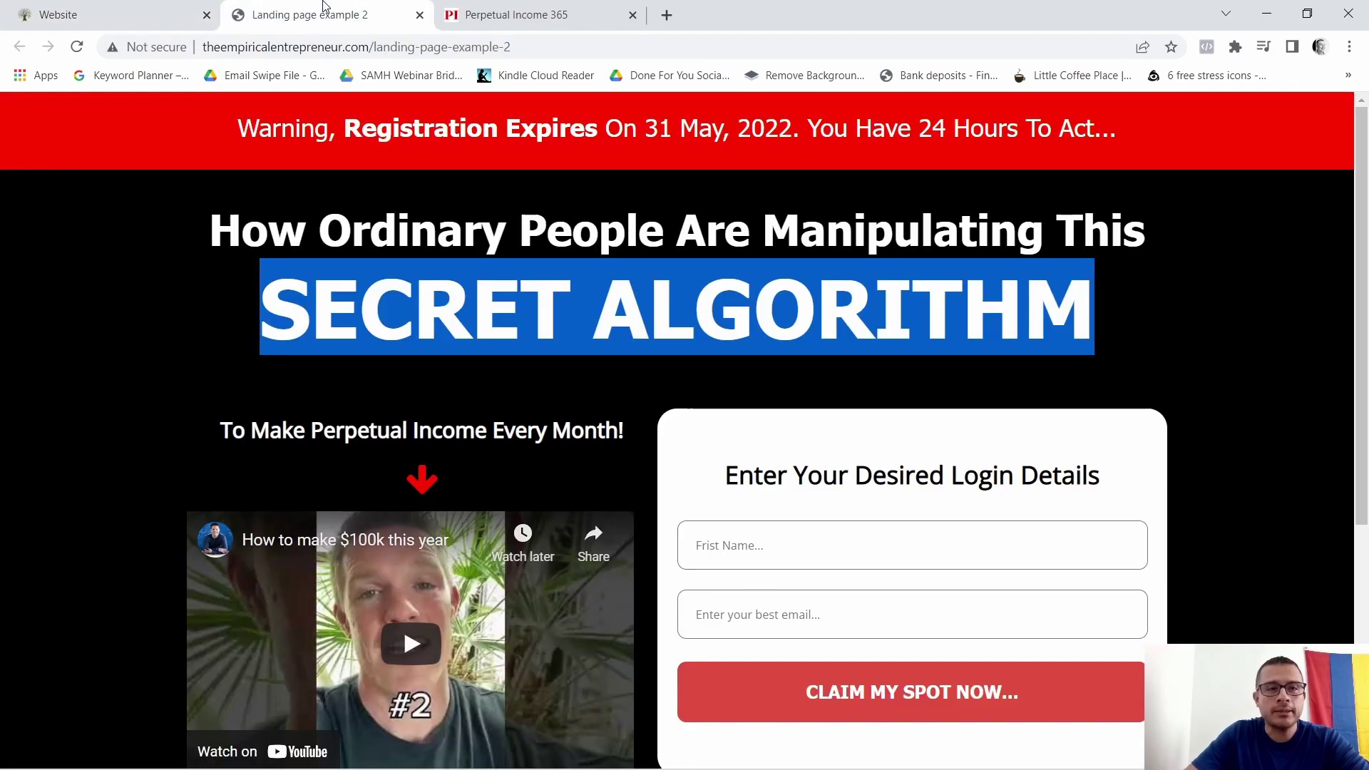
{"action": "scroll", "coordinate": [420, 535], "scroll_direction": "down", "scroll_amount": 2}
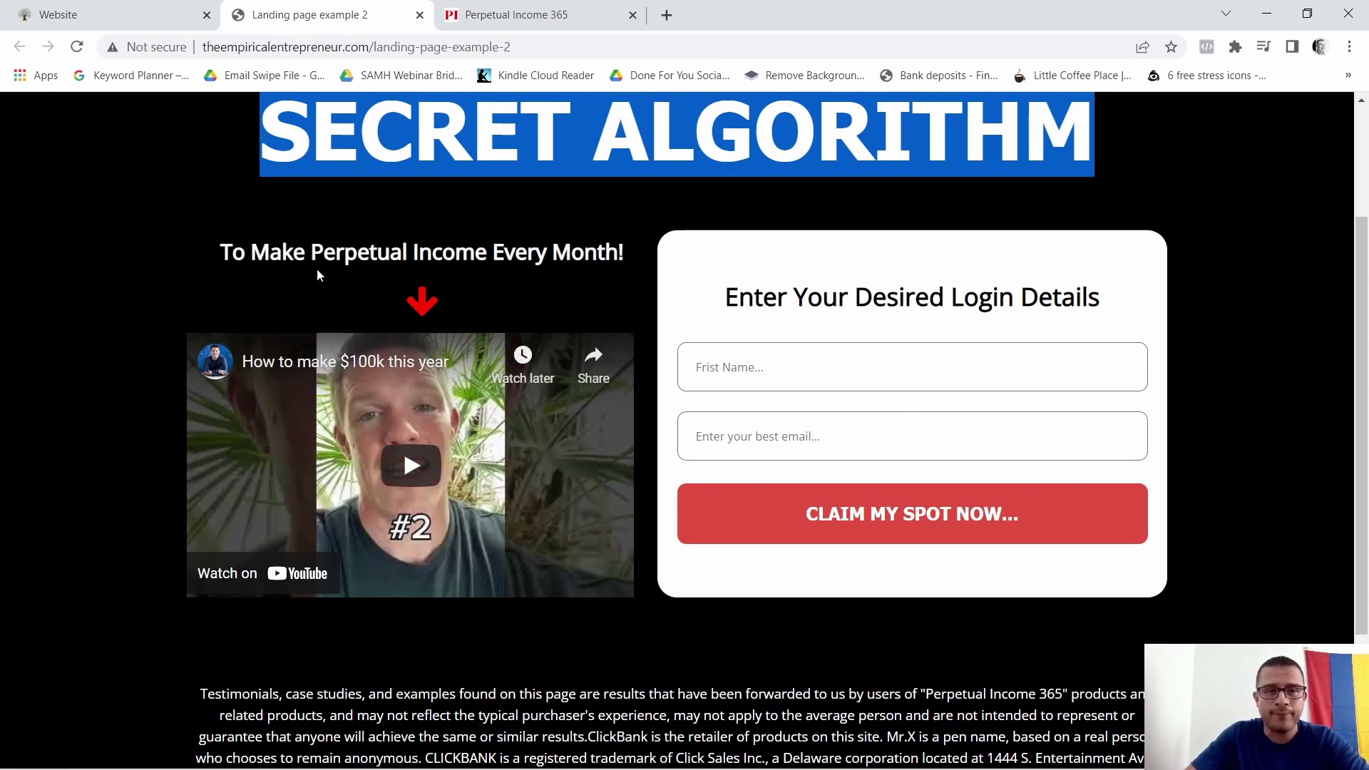
{"action": "left_click", "coordinate": [134, 10]}
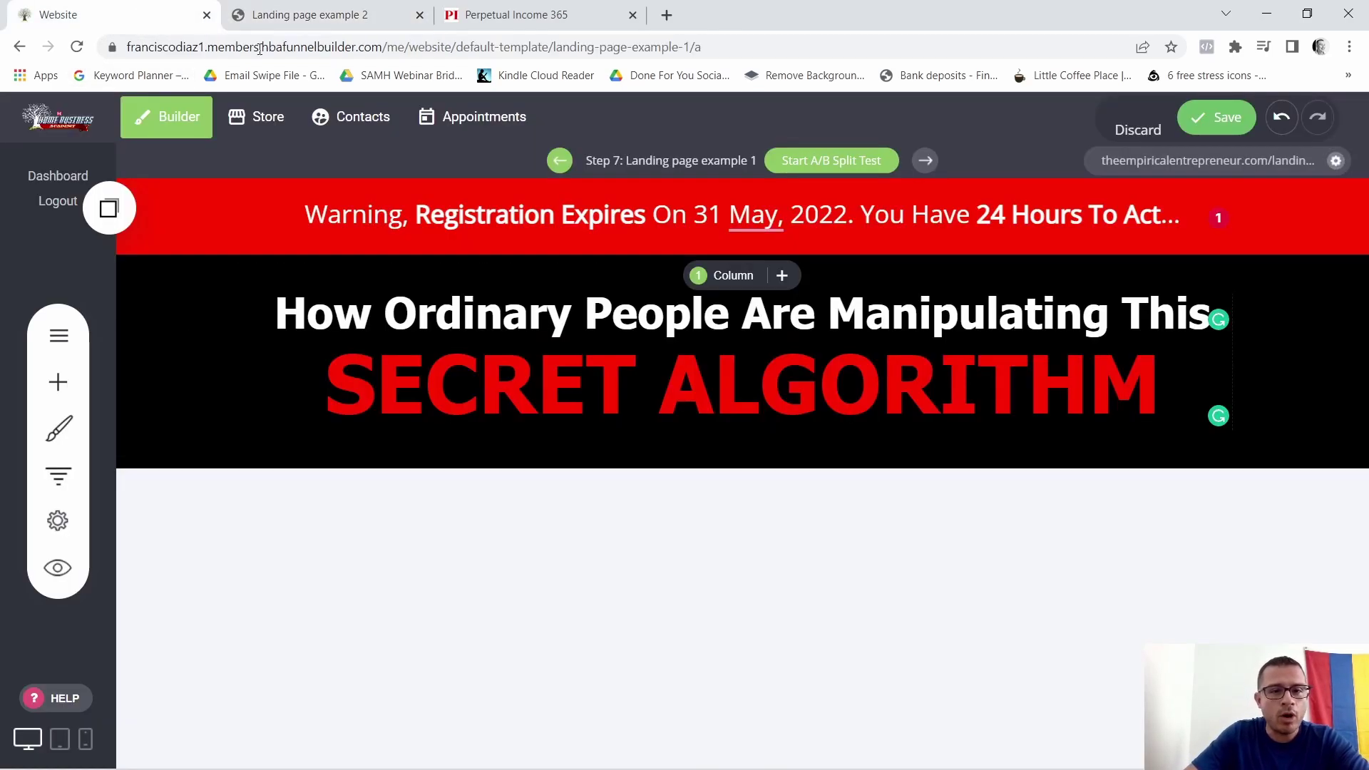
{"action": "left_click", "coordinate": [758, 467]}
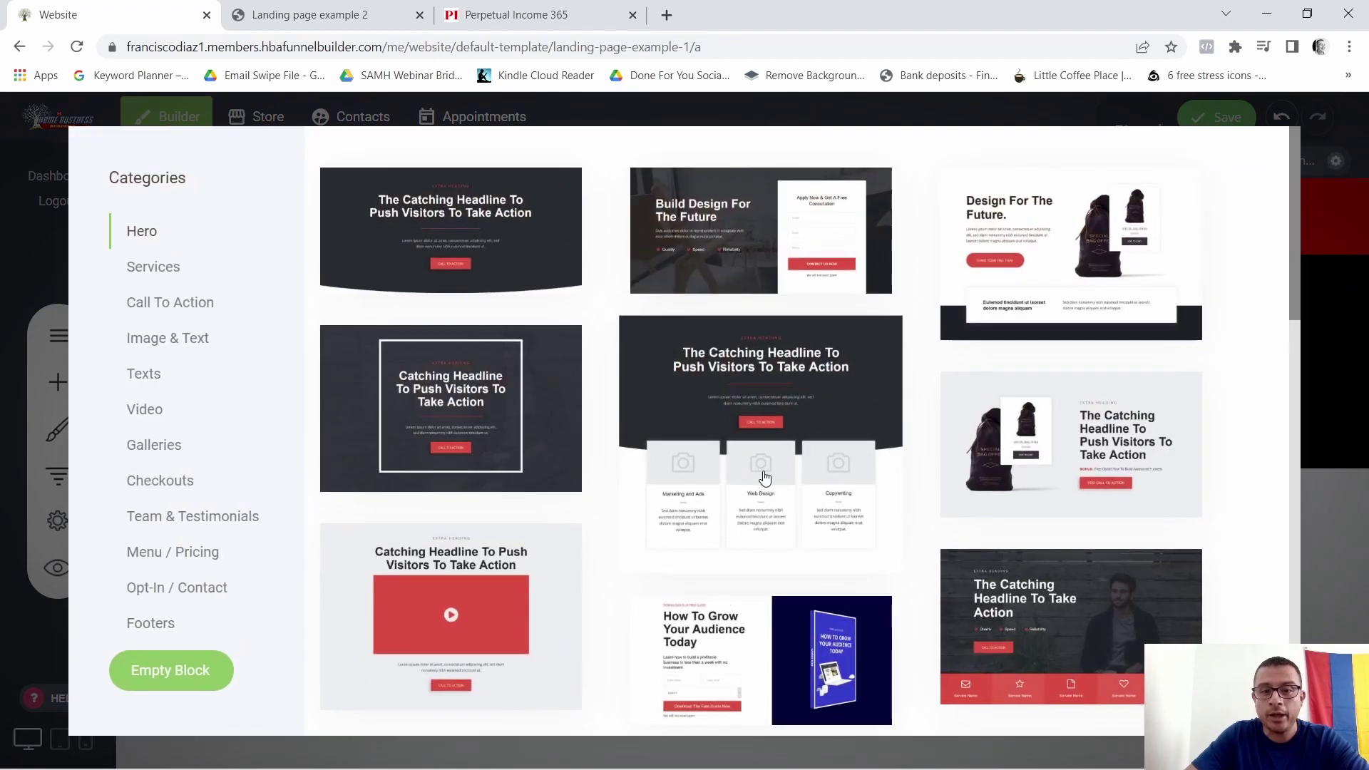
{"action": "left_click", "coordinate": [158, 681]}
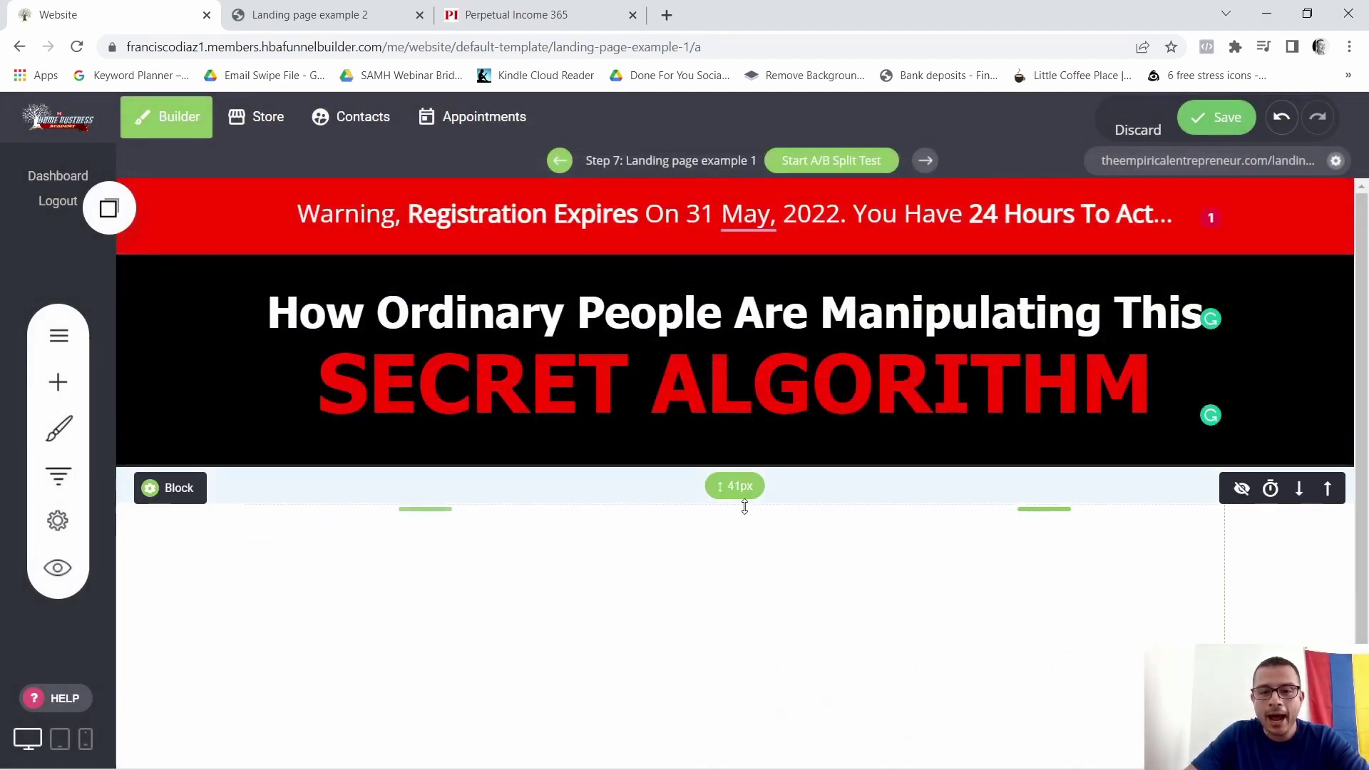
Split the new empty block below the headline into 2 columns
{"action": "left_click", "coordinate": [729, 488]}
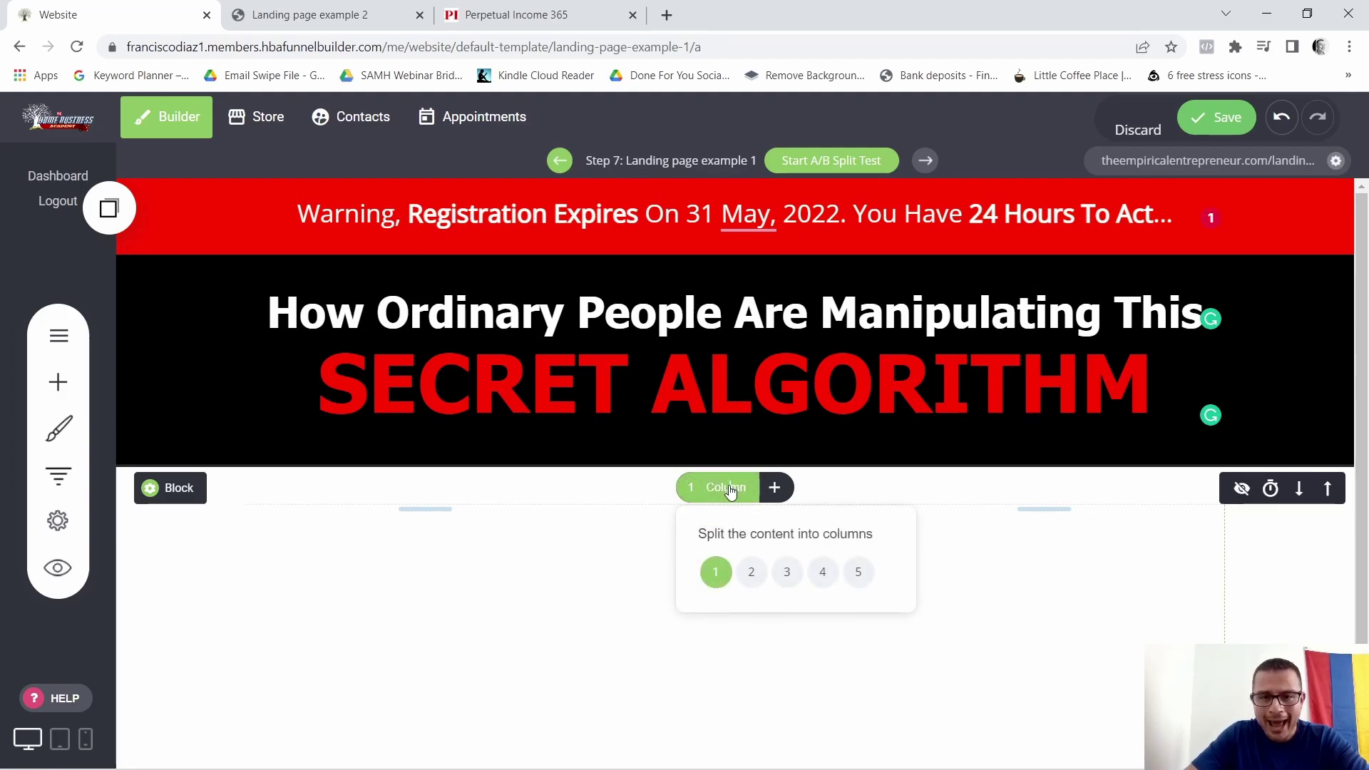
{"action": "left_click", "coordinate": [751, 579]}
{"action": "scroll", "coordinate": [899, 555], "scroll_direction": "down", "scroll_amount": 1}
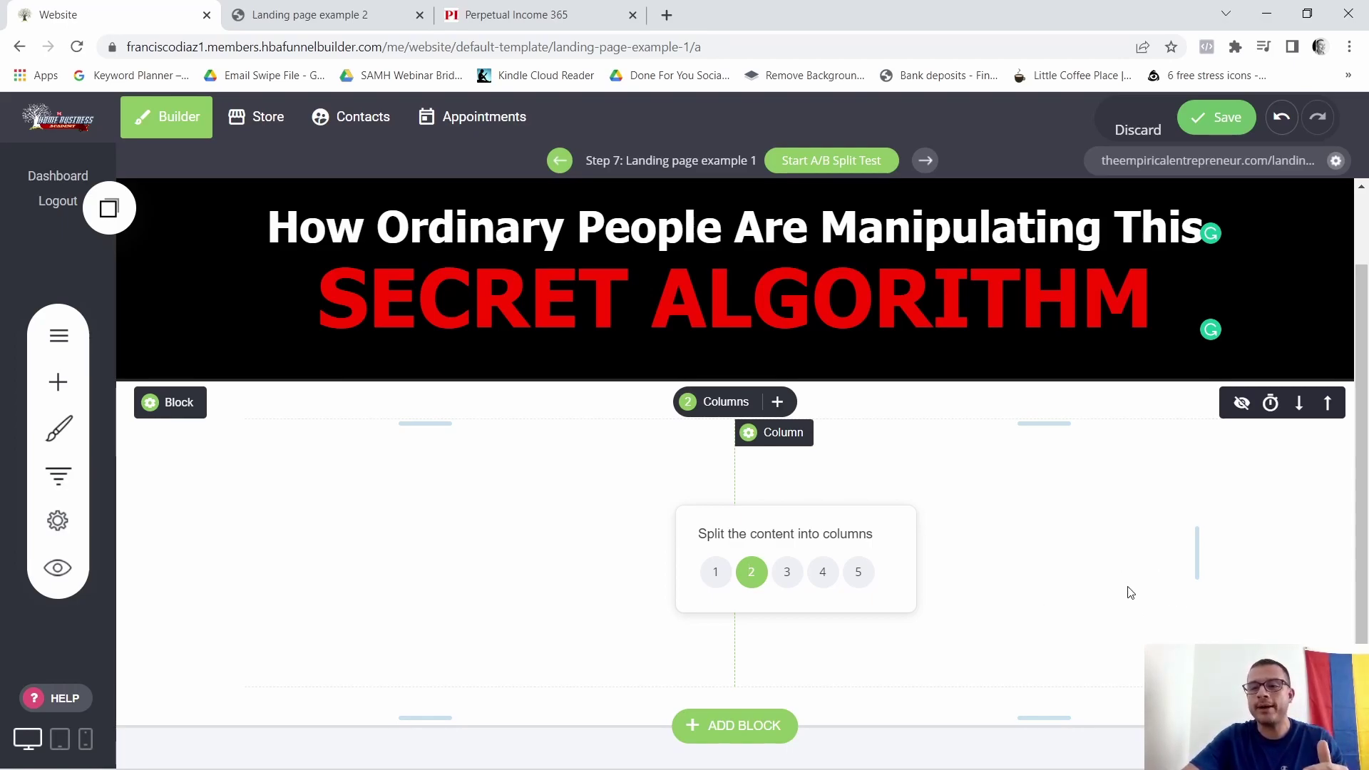
{"action": "left_click", "coordinate": [1282, 126]}
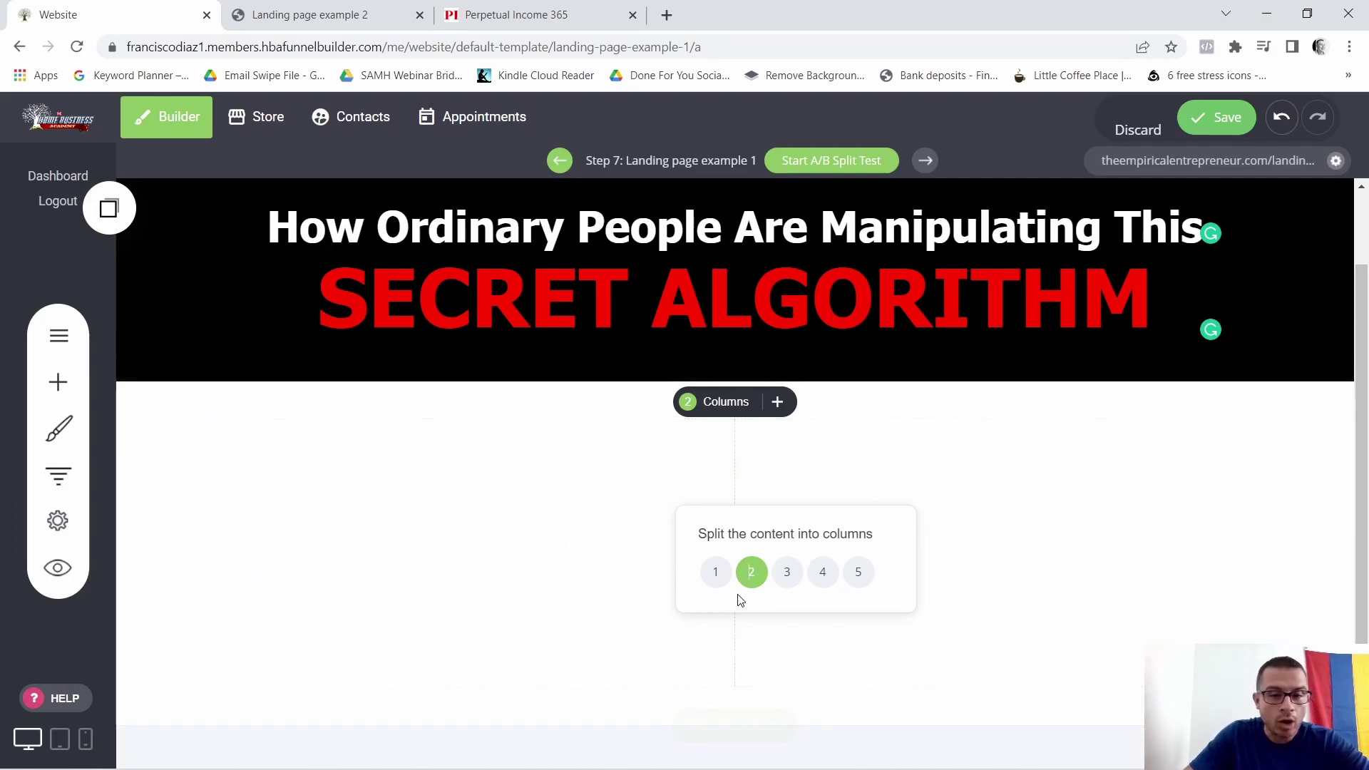
Add a Heading widget to the left column of the two-column block and an Icon widget beneath it
{"action": "left_click", "coordinate": [56, 383]}
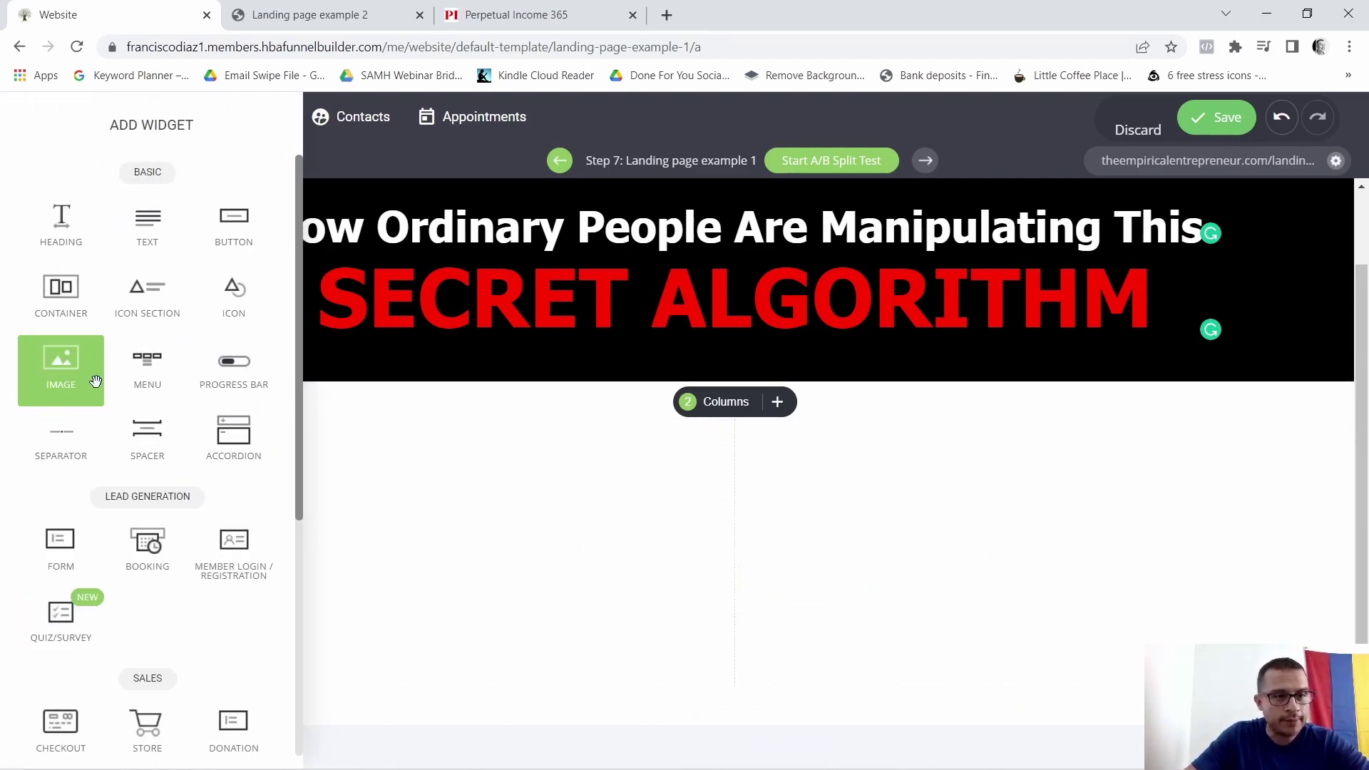
{"action": "left_click_drag", "start_coordinate": [52, 232], "coordinate": [526, 431]}
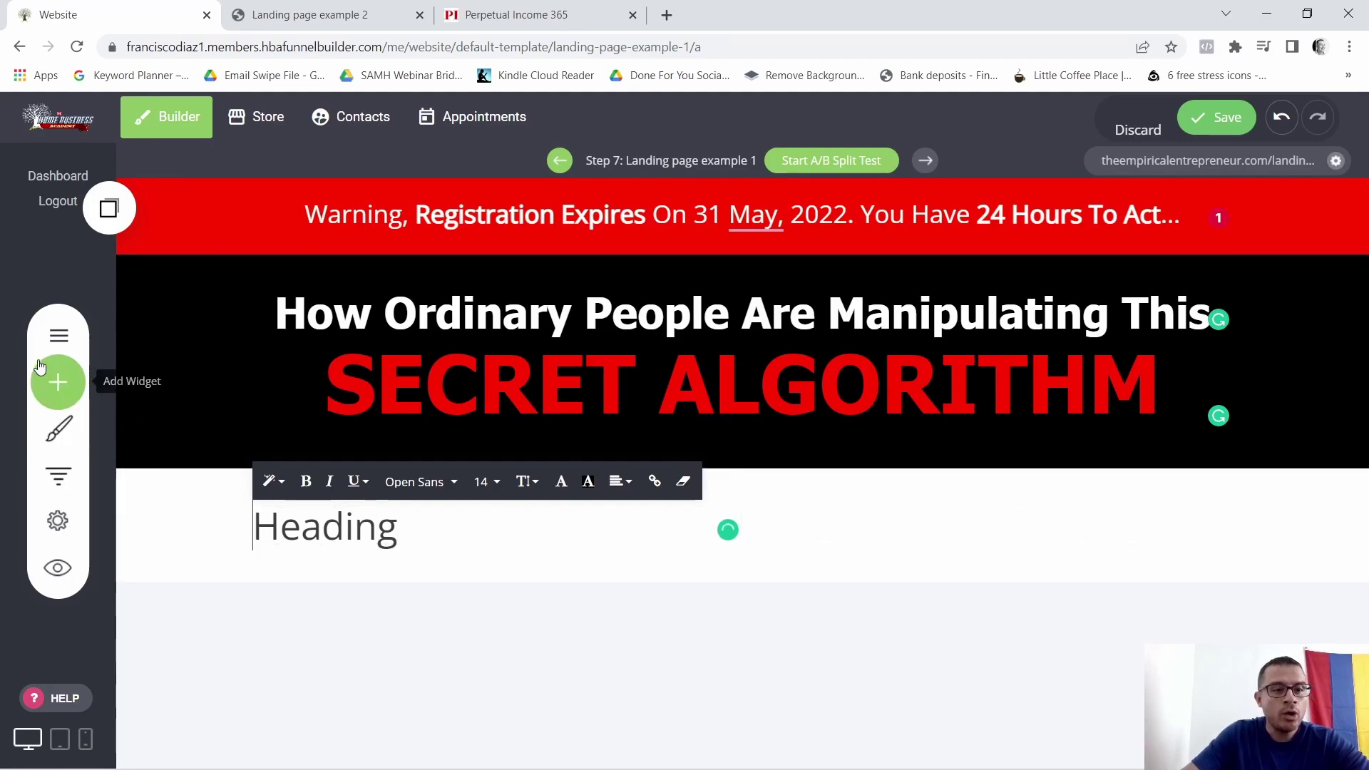
{"action": "left_click", "coordinate": [59, 380]}
{"action": "left_click_drag", "start_coordinate": [221, 303], "coordinate": [368, 567]}
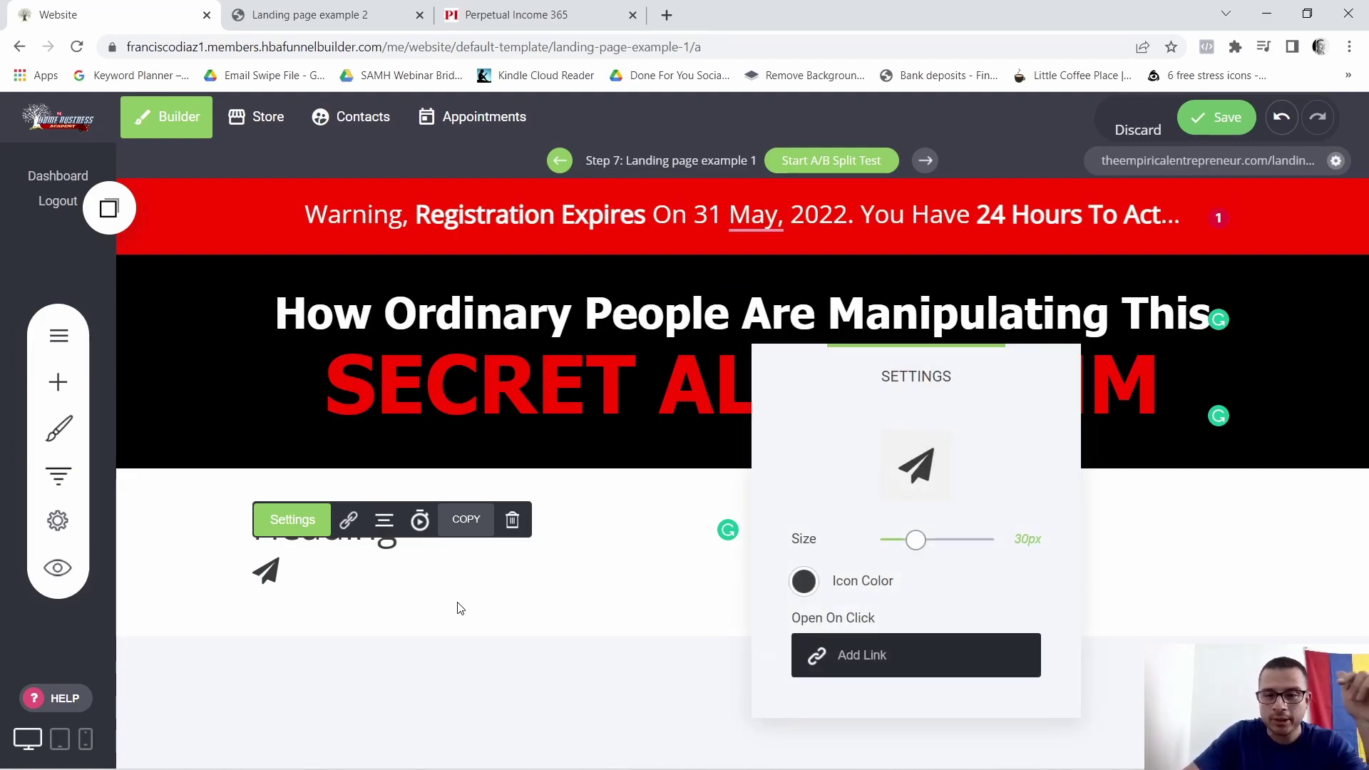
Check the arrows above the video on both reference pages, and change the new icon to a downward arrow
{"action": "left_click", "coordinate": [317, 14]}
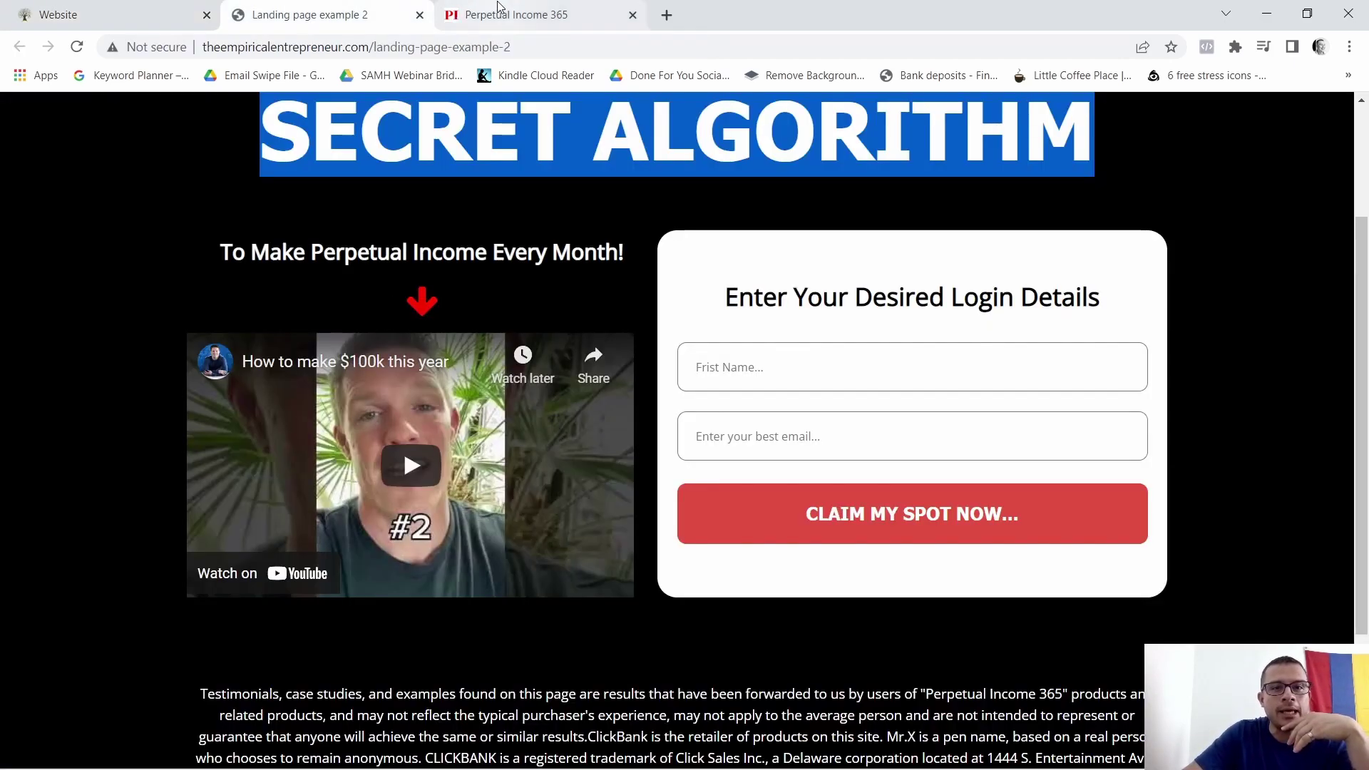
{"action": "left_click", "coordinate": [499, 7]}
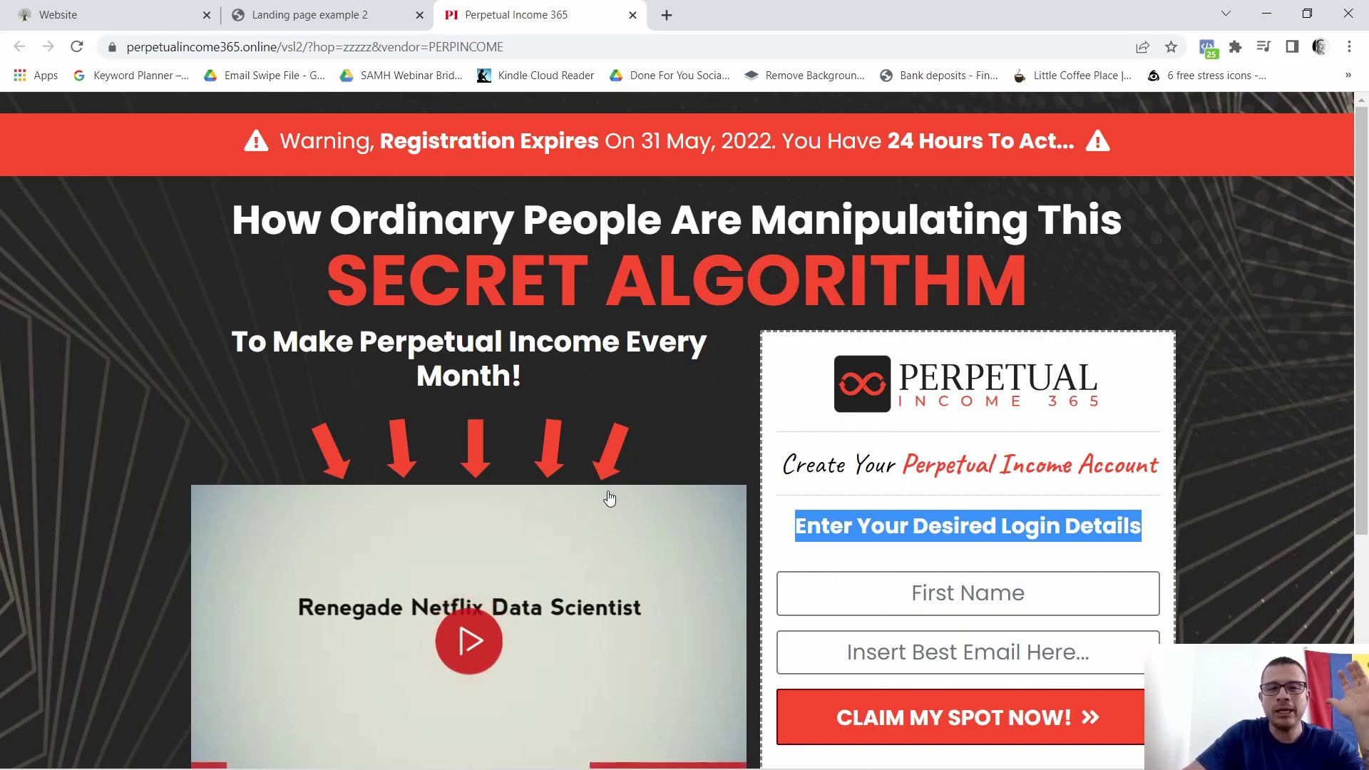
{"action": "left_click", "coordinate": [163, 6]}
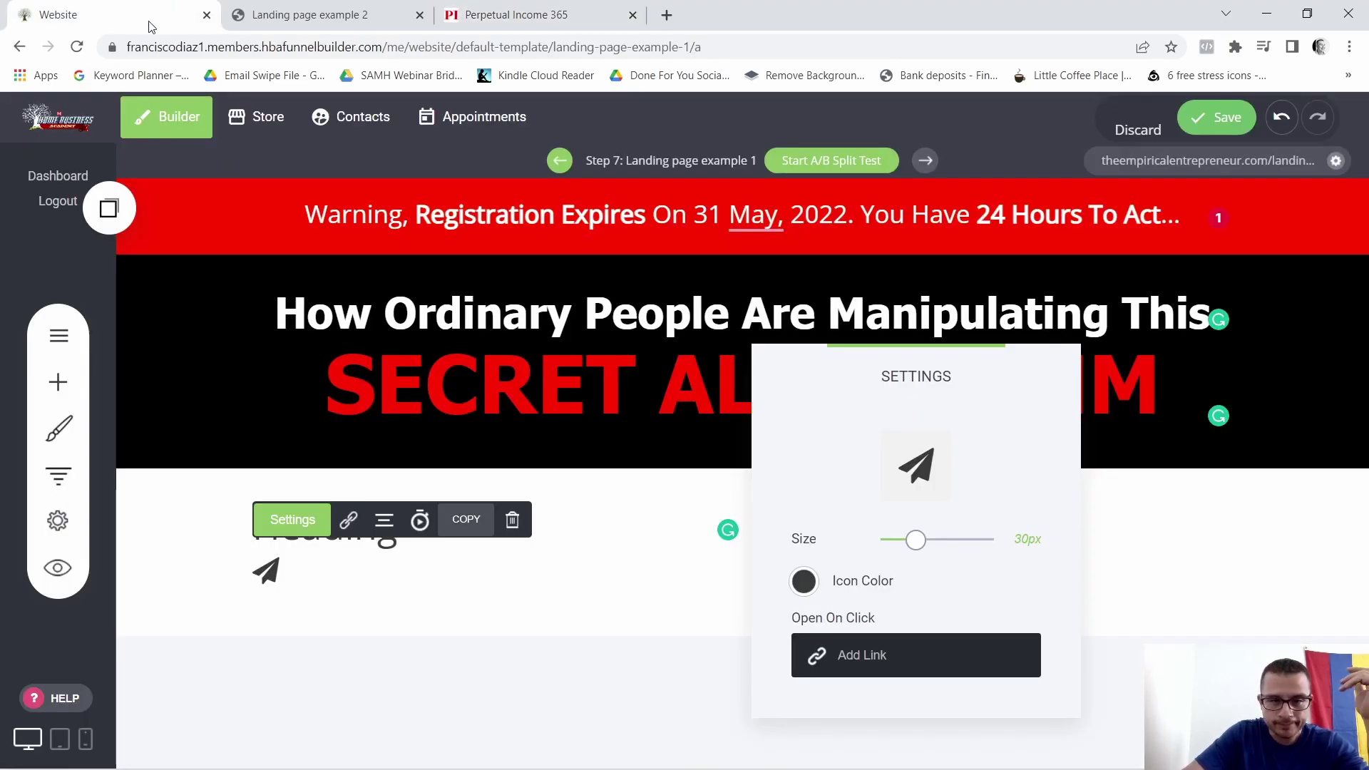
{"action": "left_click", "coordinate": [917, 472]}
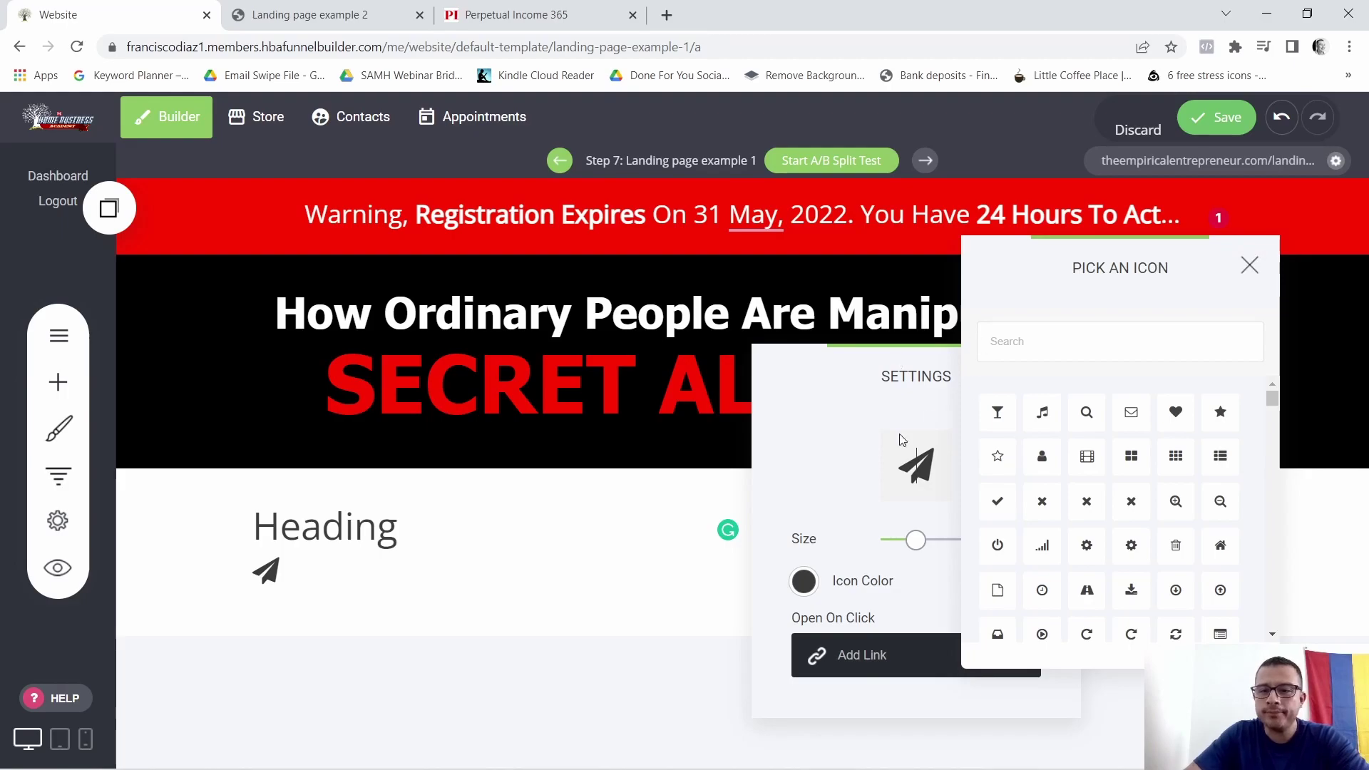
{"action": "scroll", "coordinate": [1157, 492], "scroll_direction": "down", "scroll_amount": 3}
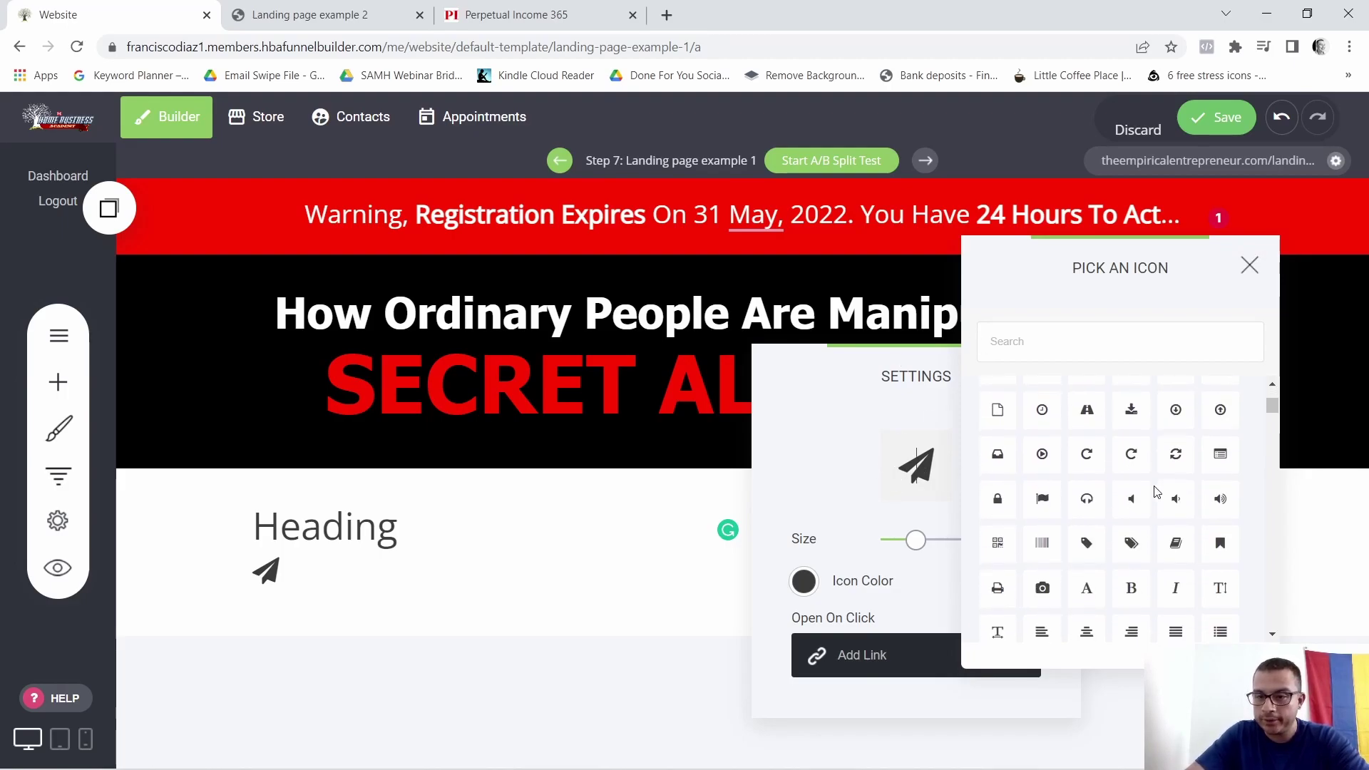
{"action": "scroll", "coordinate": [1157, 492], "scroll_direction": "down", "scroll_amount": 5}
{"action": "scroll", "coordinate": [1146, 491], "scroll_direction": "up", "scroll_amount": 5}
{"action": "left_click", "coordinate": [1220, 411]}
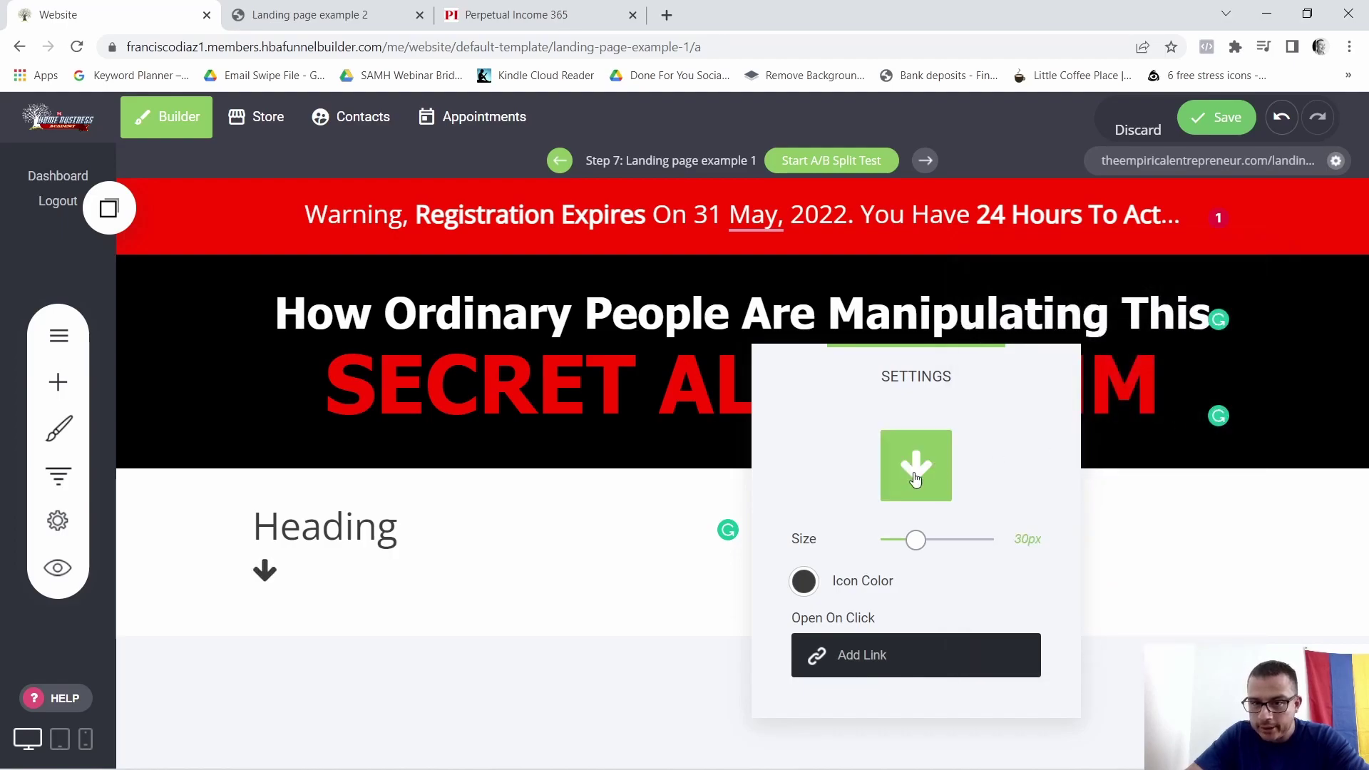
Set the arrow icon's colour to bright red (#FF1800)
{"action": "left_click", "coordinate": [804, 591]}
{"action": "left_click", "coordinate": [876, 734]}
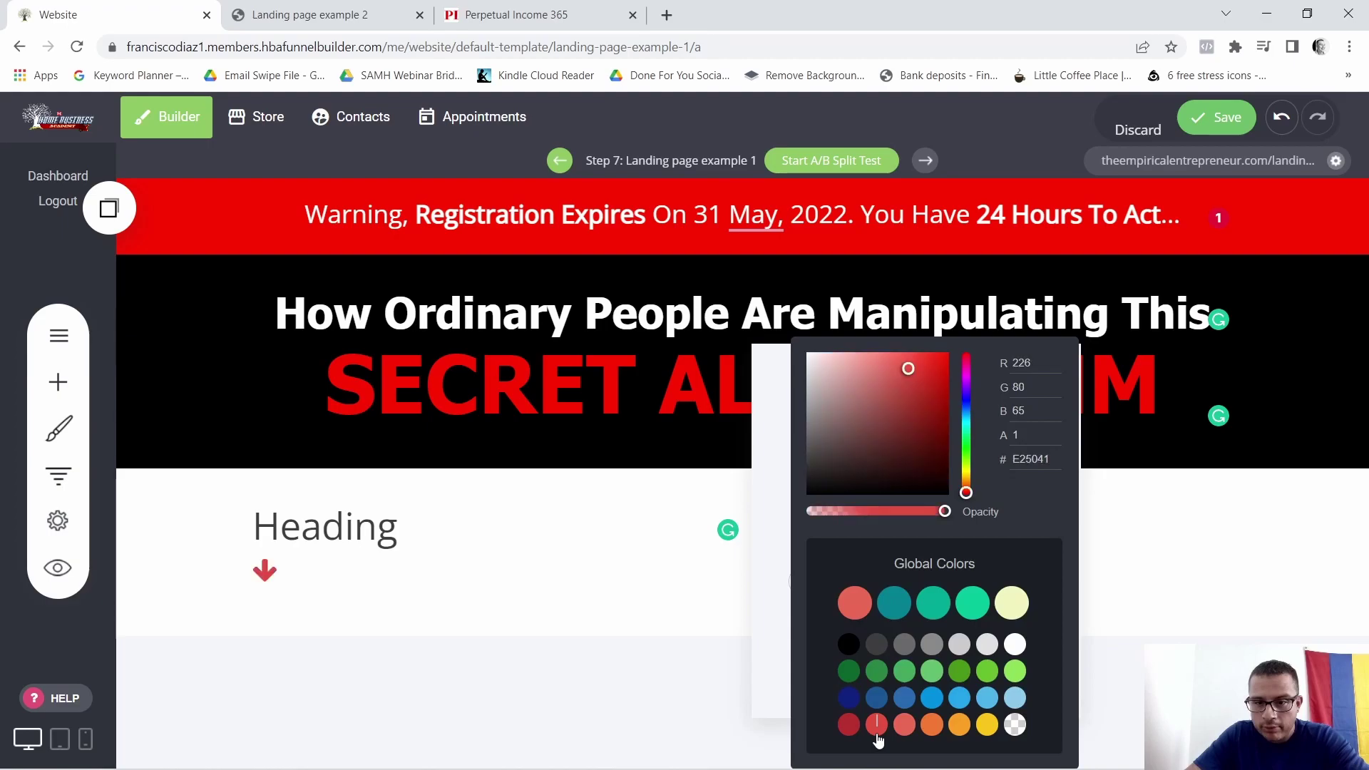
{"action": "left_click_drag", "start_coordinate": [899, 373], "coordinate": [975, 366]}
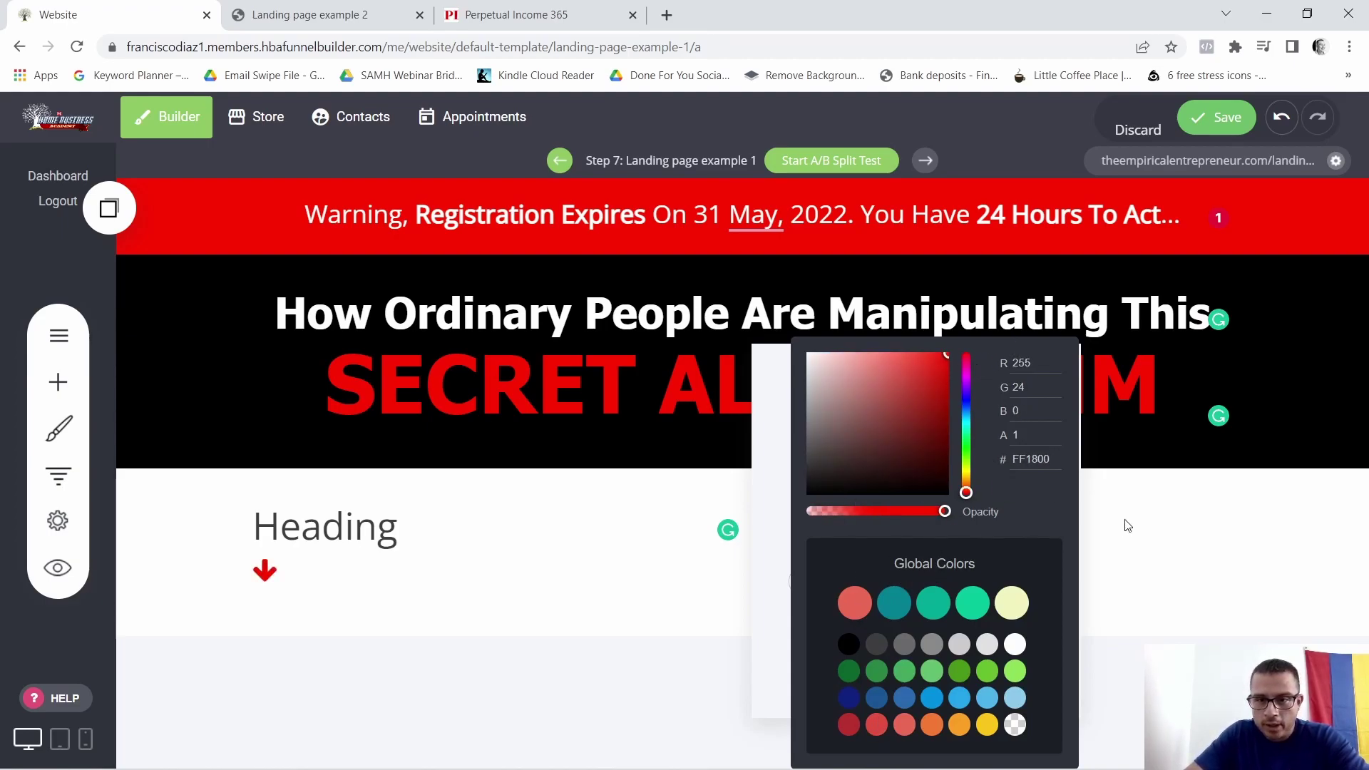
Enlarge the red arrow icon to 40px and centre it in the left column
{"action": "left_click", "coordinate": [264, 579]}
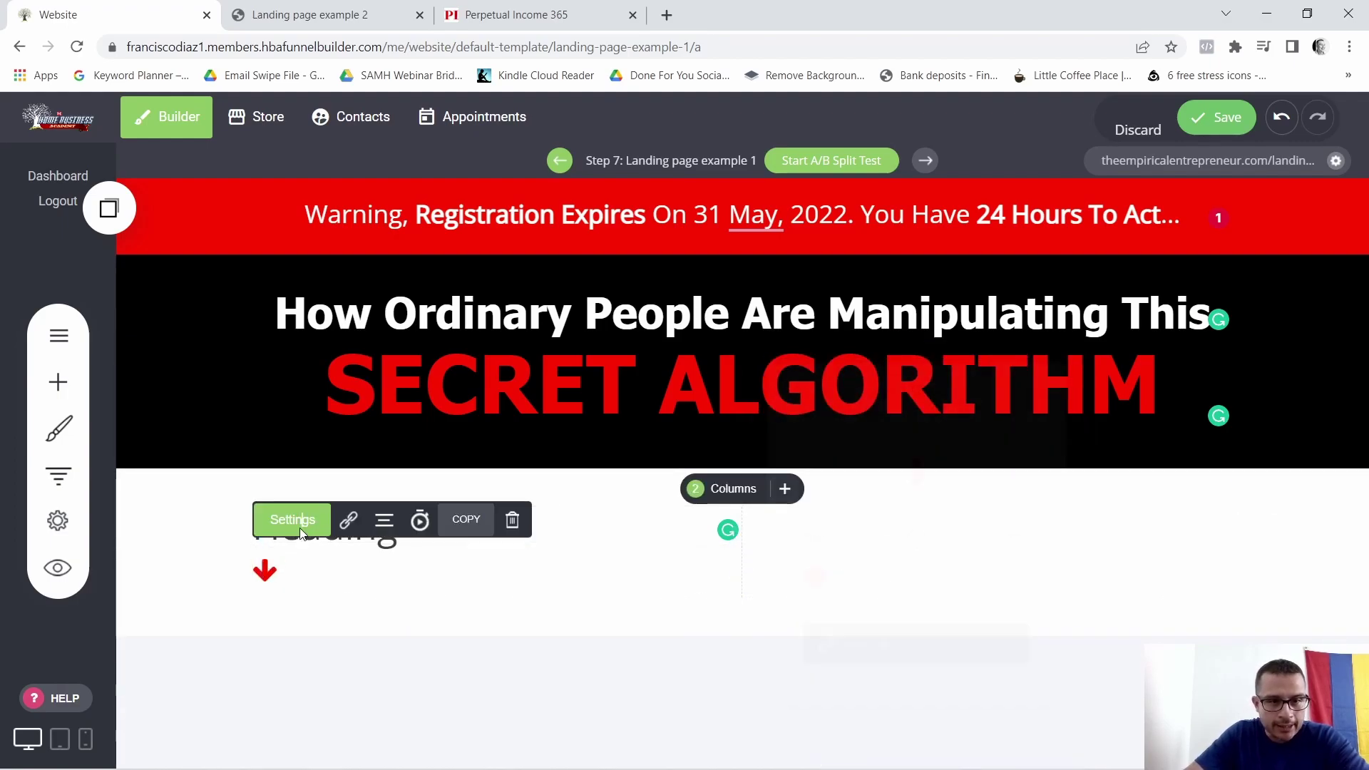
{"action": "left_click", "coordinate": [292, 520]}
{"action": "left_click_drag", "start_coordinate": [911, 542], "coordinate": [933, 553]}
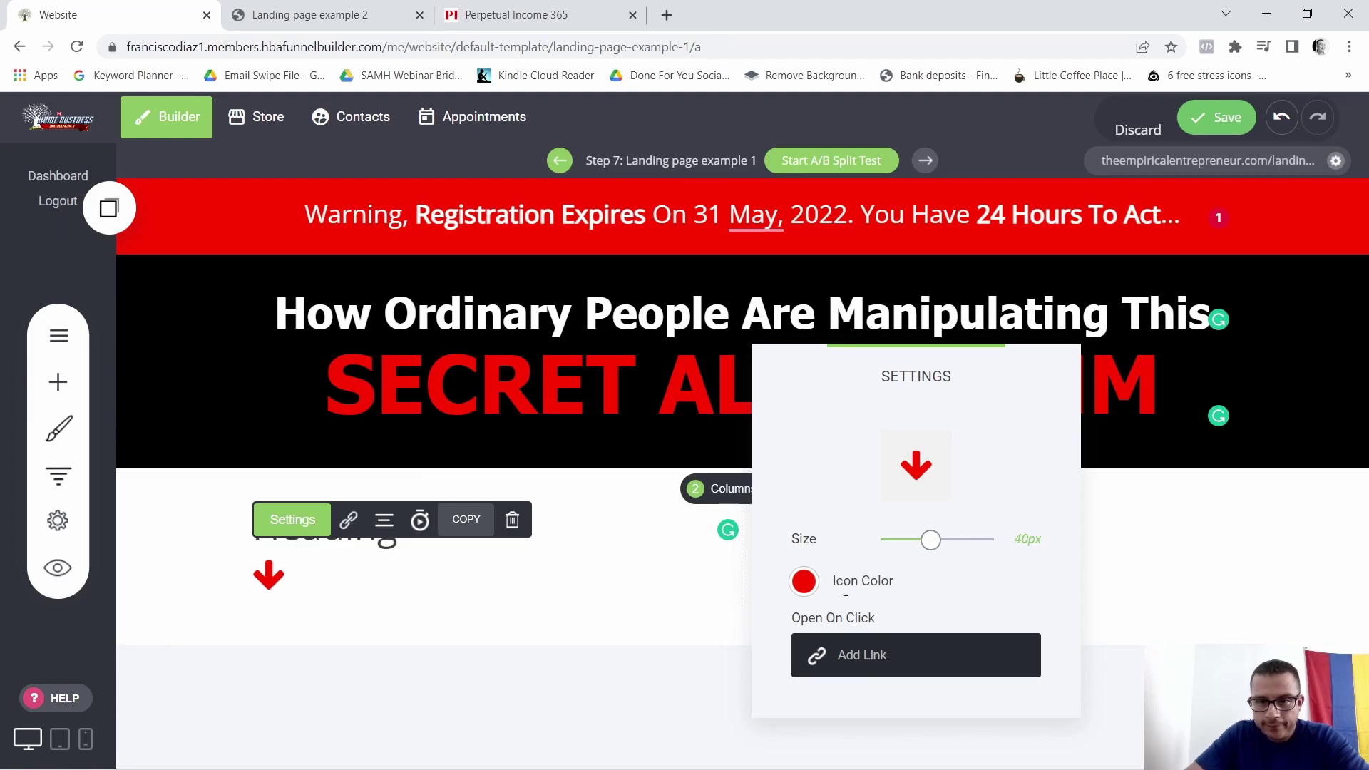
{"action": "left_click", "coordinate": [385, 528]}
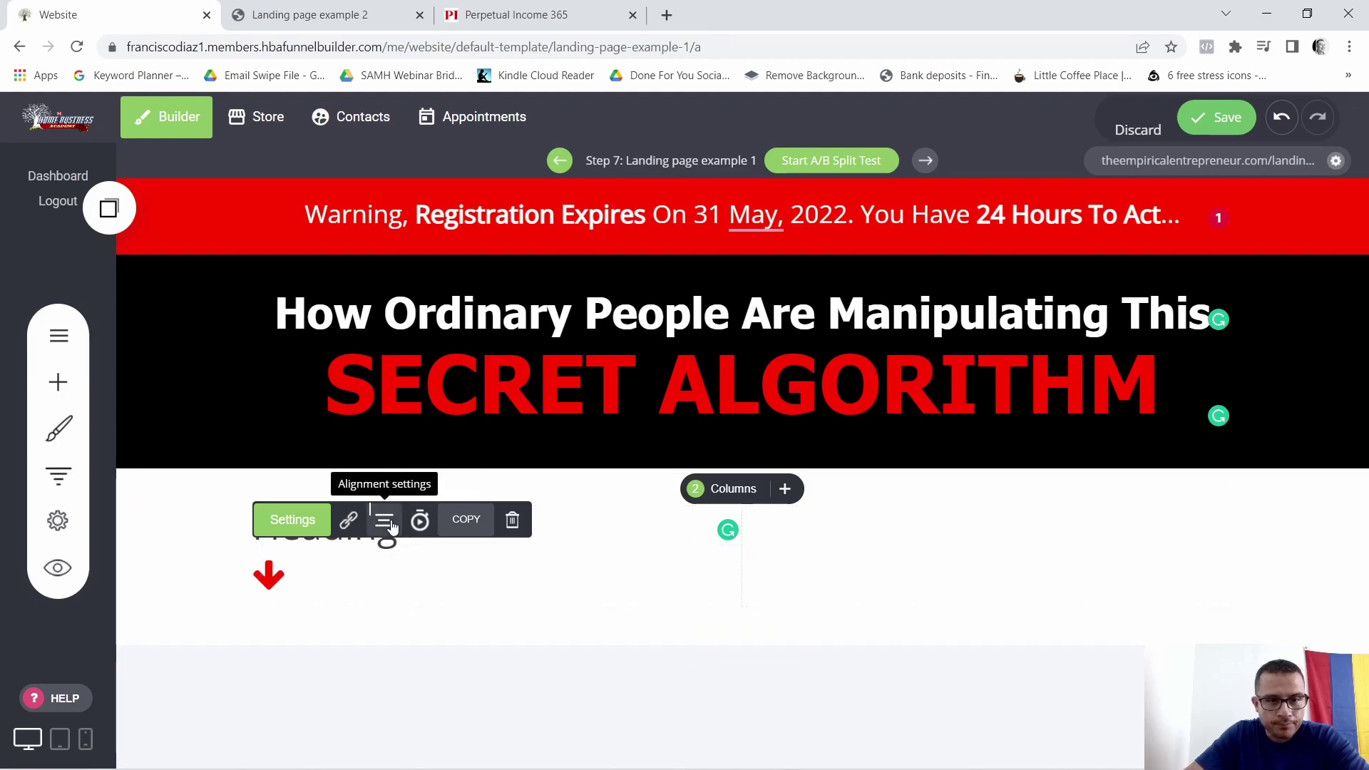
{"action": "left_click", "coordinate": [386, 521]}
{"action": "left_click", "coordinate": [379, 421]}
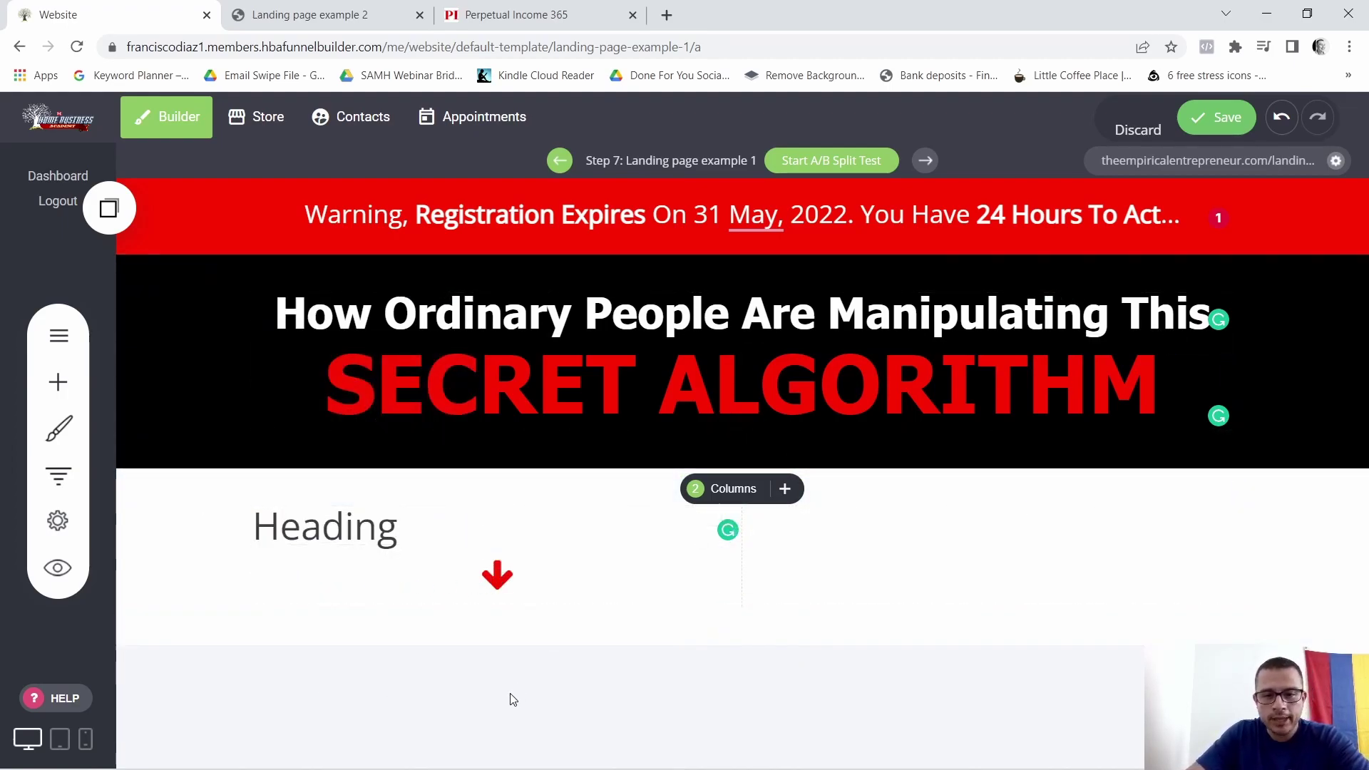
Add a Video widget below the red arrow in the left column
{"action": "left_click", "coordinate": [61, 383]}
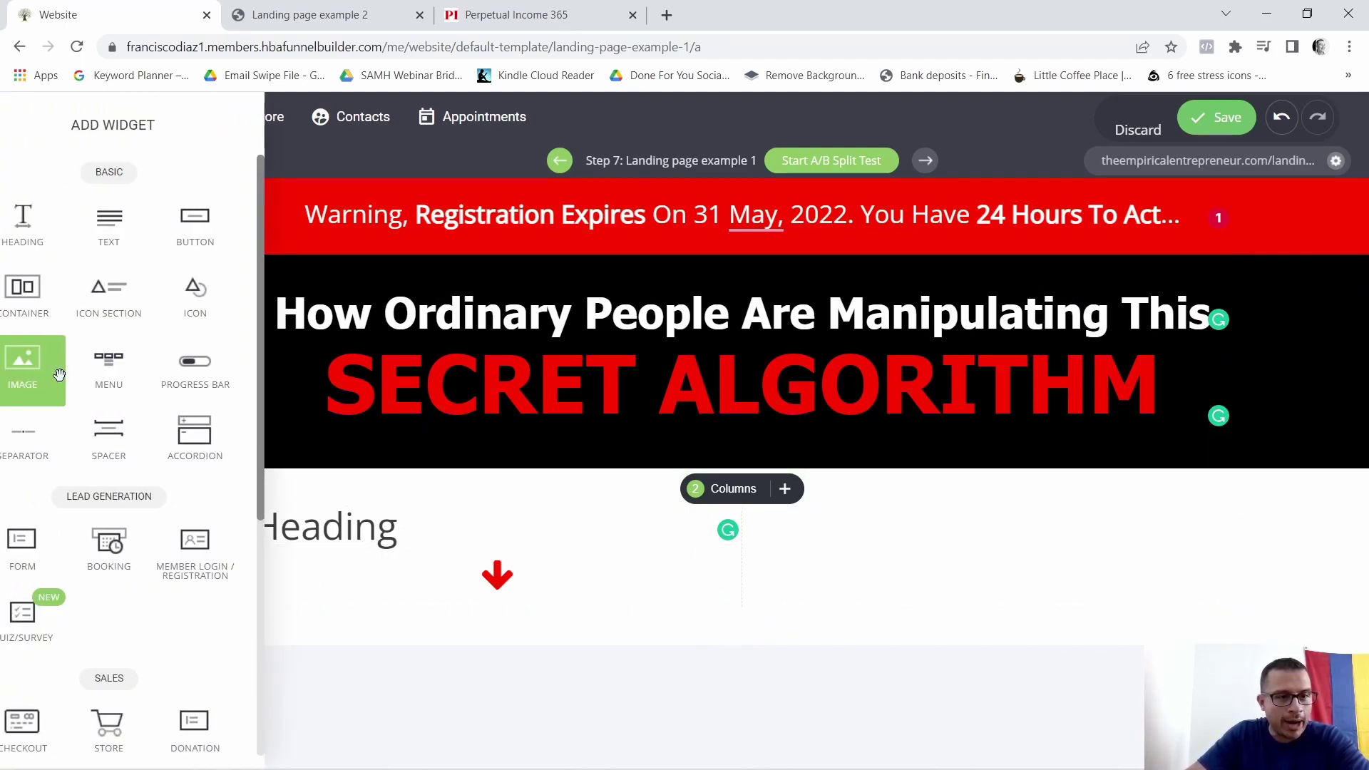
{"action": "scroll", "coordinate": [114, 385], "scroll_direction": "down", "scroll_amount": 5}
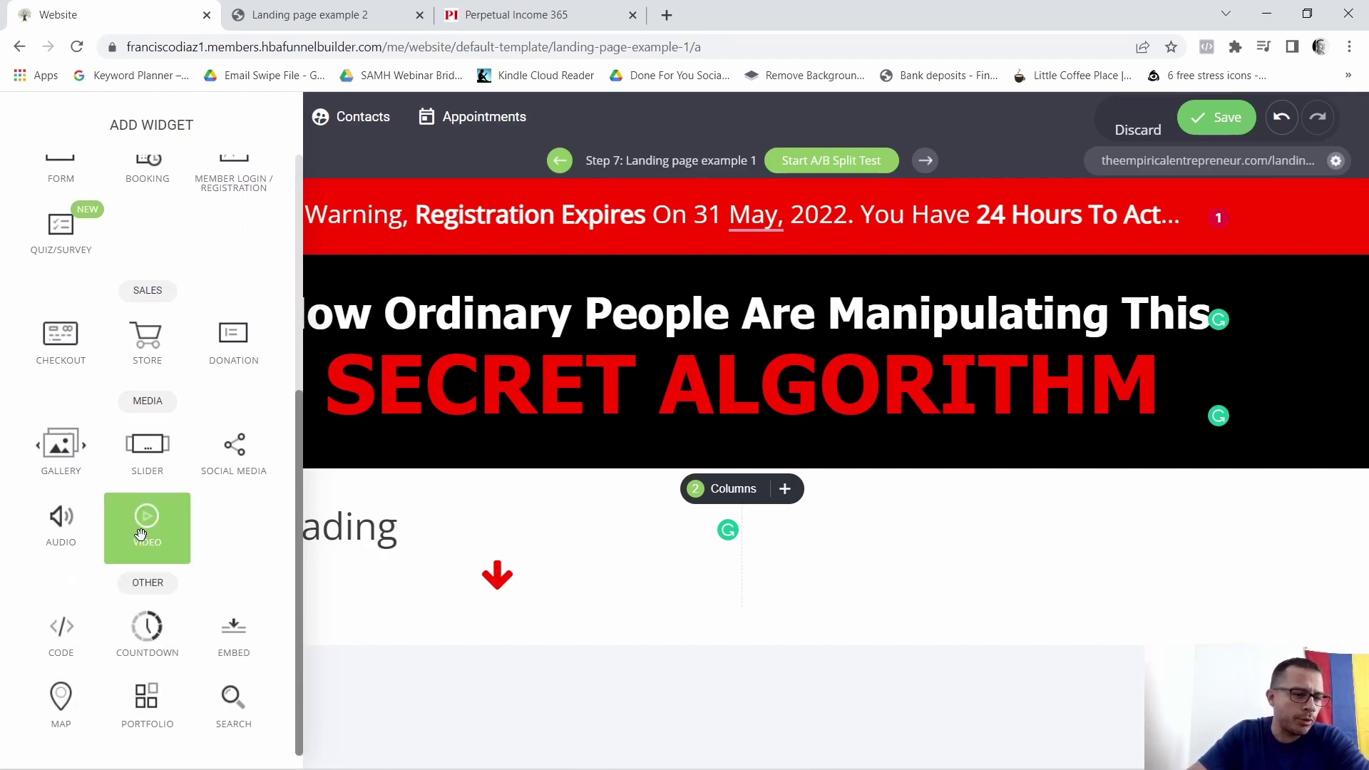
{"action": "left_click_drag", "start_coordinate": [142, 535], "coordinate": [502, 608]}
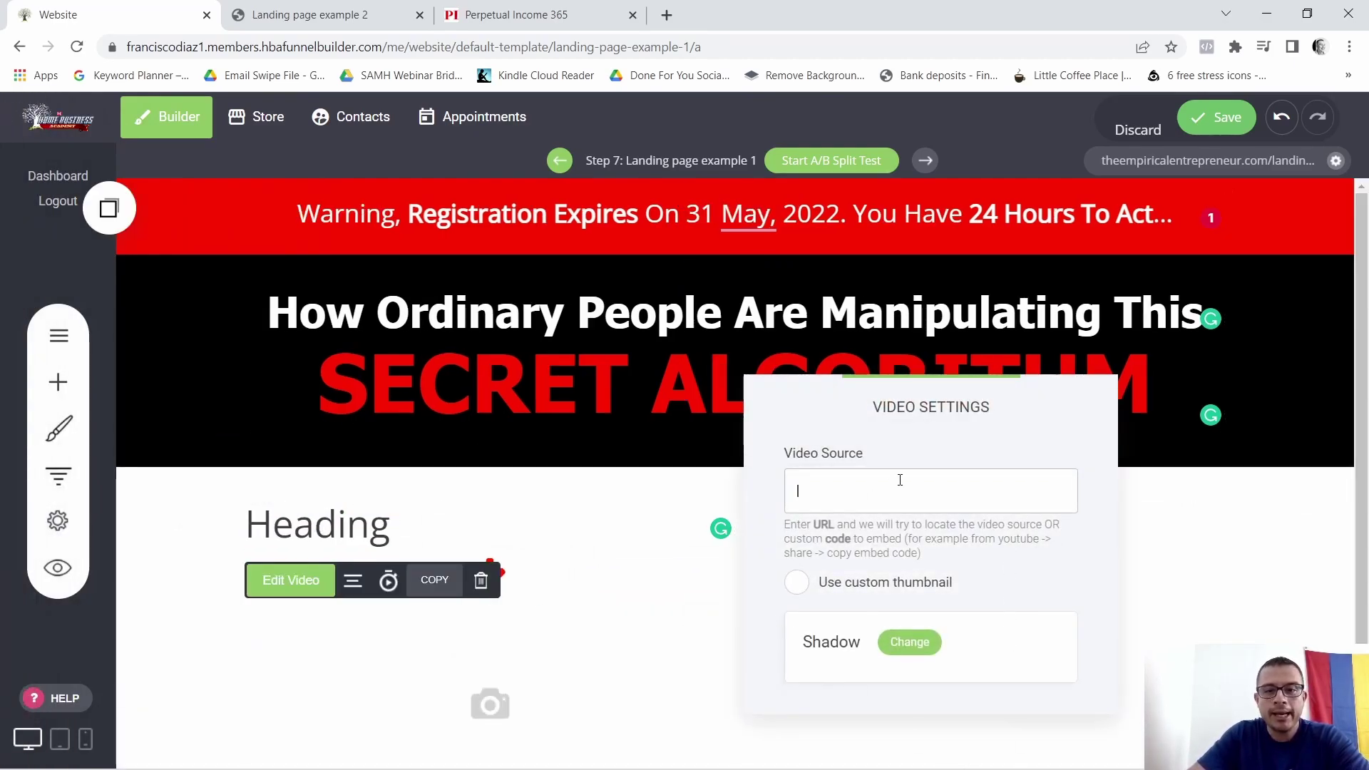
{"action": "mouse_move", "coordinate": [832, 742]}
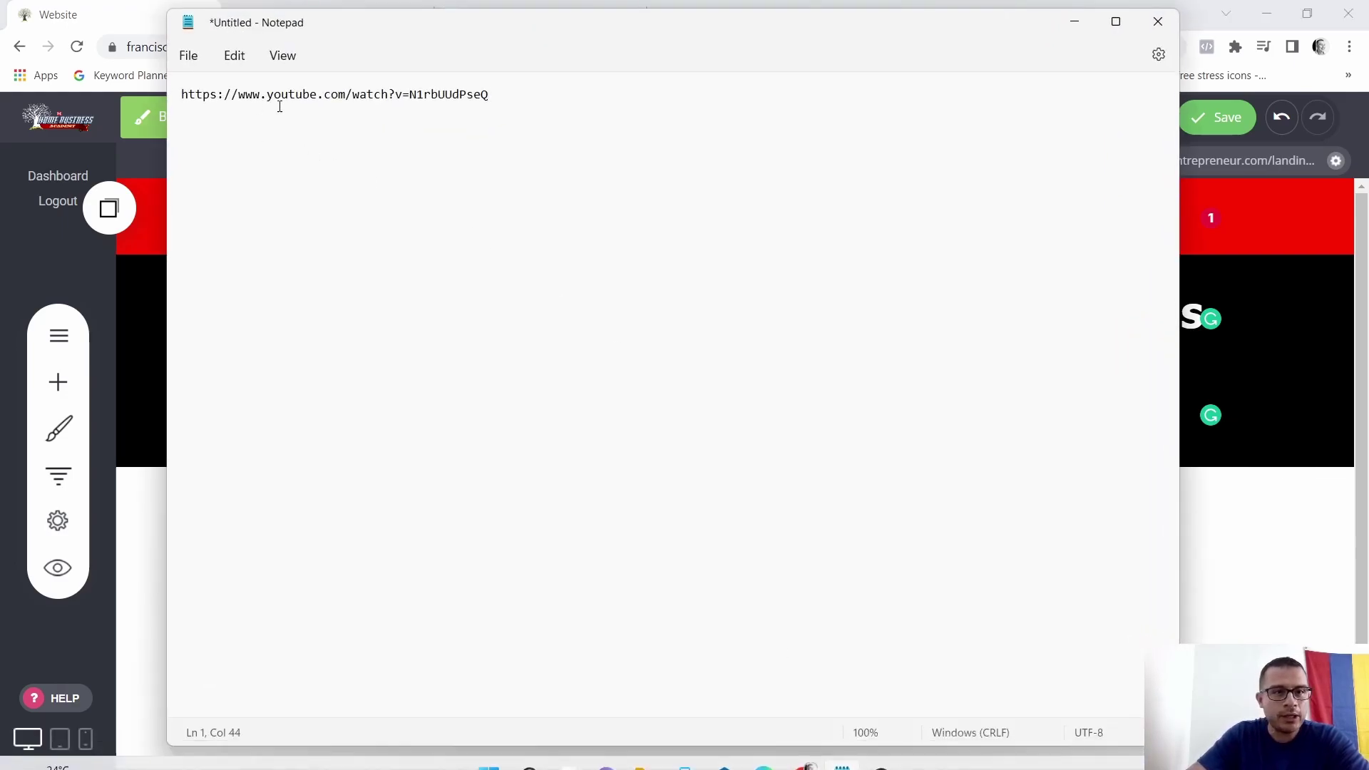
{"action": "left_click_drag", "start_coordinate": [522, 89], "coordinate": [206, 100]}
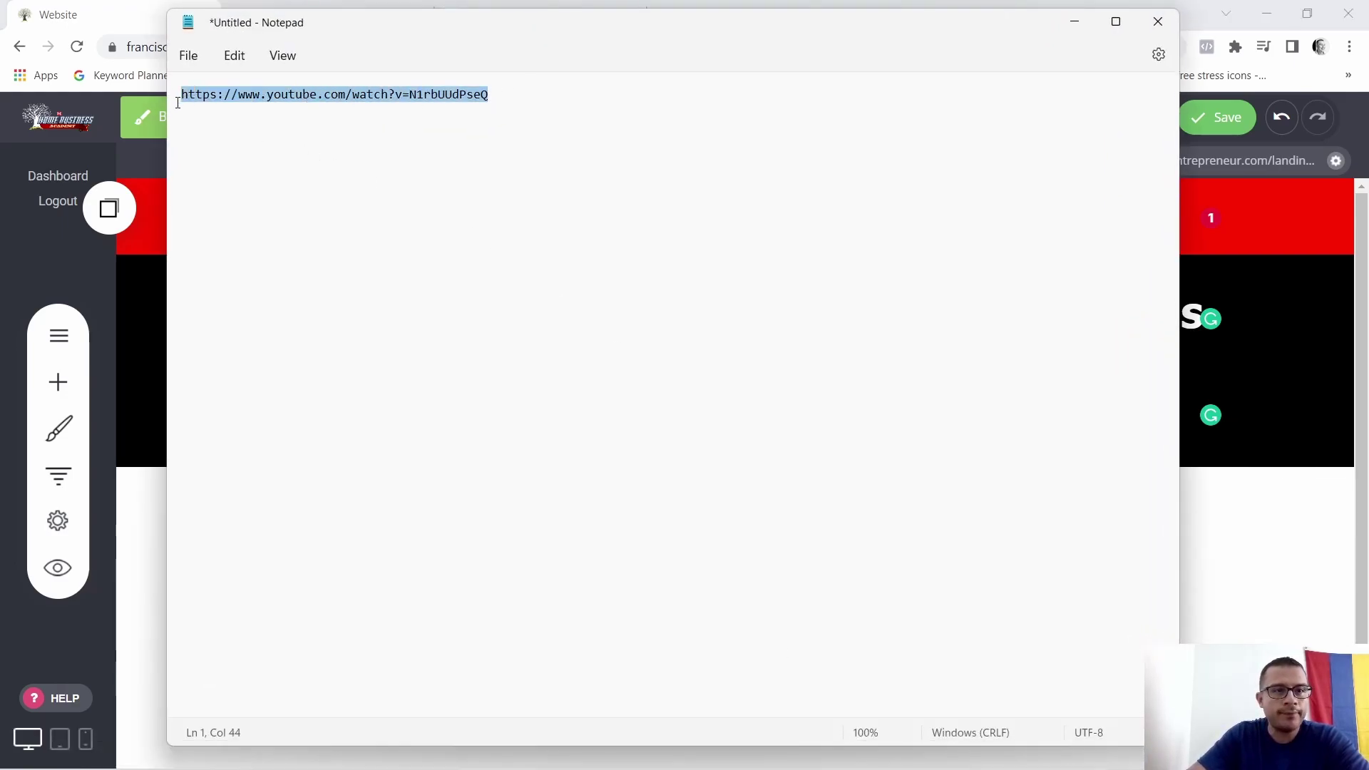
{"action": "right_click", "coordinate": [241, 105]}
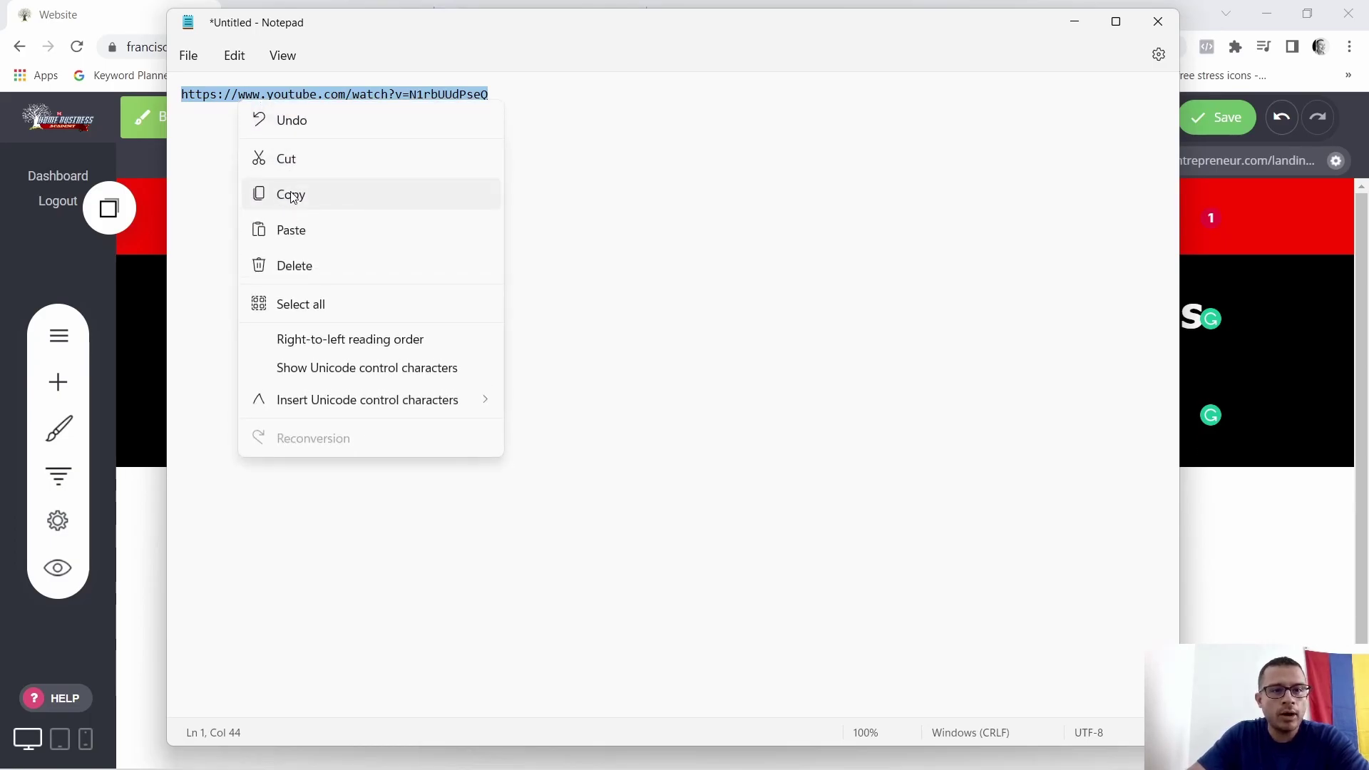
{"action": "left_click", "coordinate": [292, 195]}
{"action": "left_click", "coordinate": [1074, 22]}
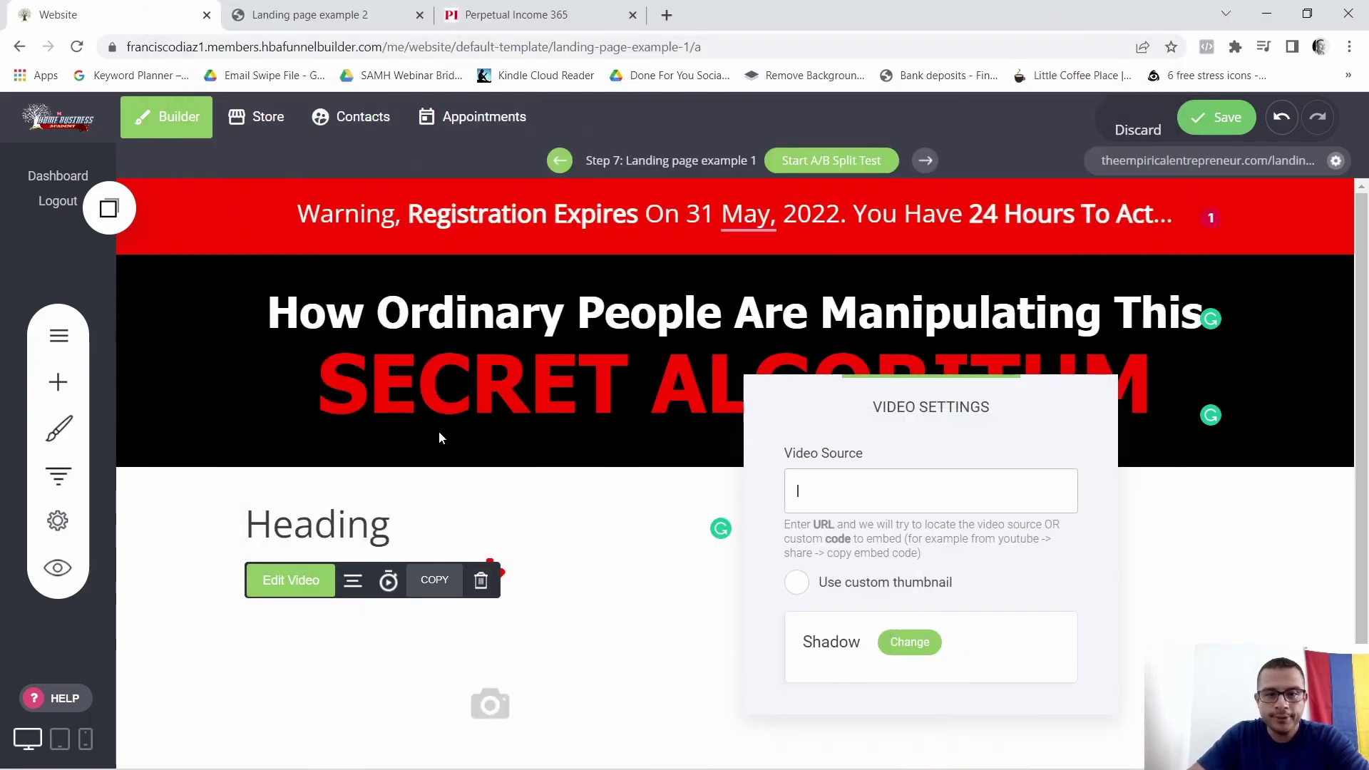
{"action": "right_click", "coordinate": [846, 484]}
{"action": "left_click", "coordinate": [891, 341]}
{"action": "left_click", "coordinate": [668, 583]}
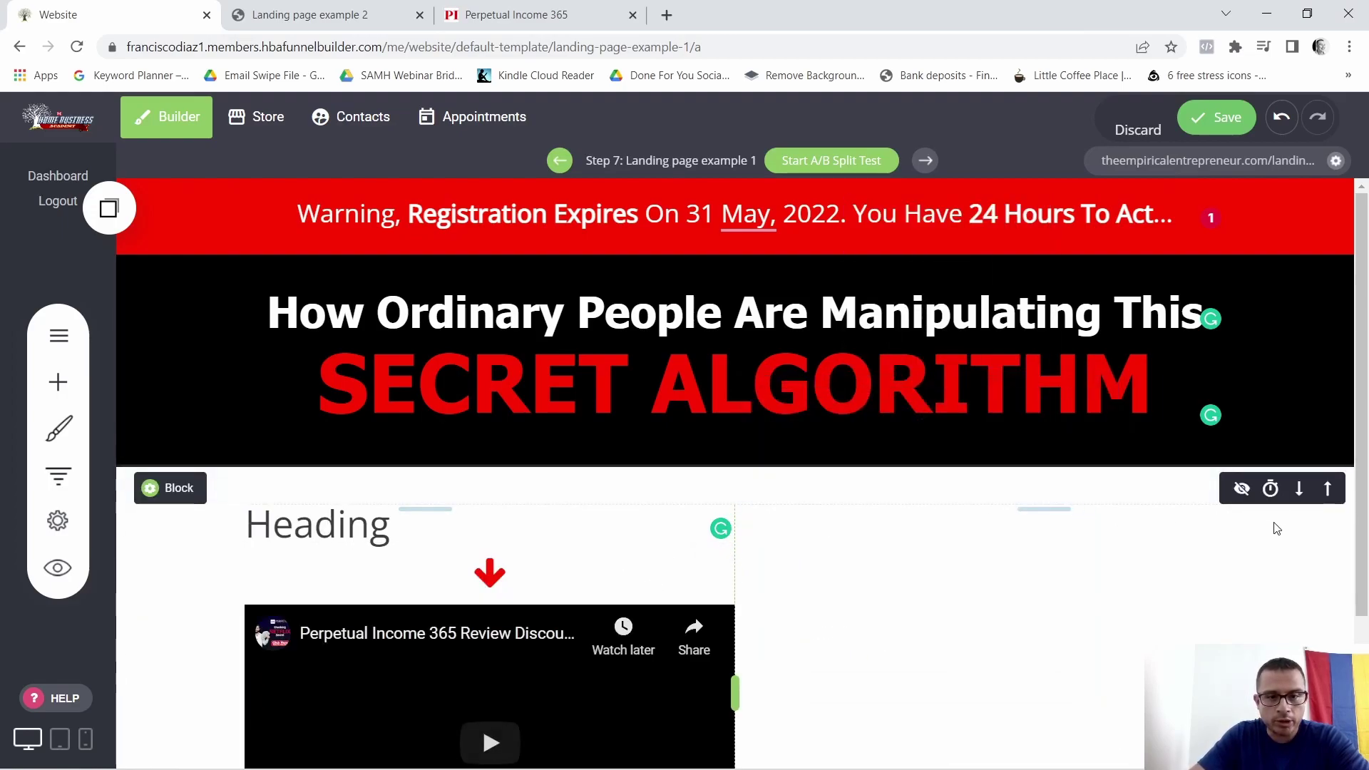
Compare the left column with the Perpetual Income 365 page, and copy "To Make Perpetual Income Every Month!" from Landing page example 2
{"action": "scroll", "coordinate": [1267, 563], "scroll_direction": "down", "scroll_amount": 3}
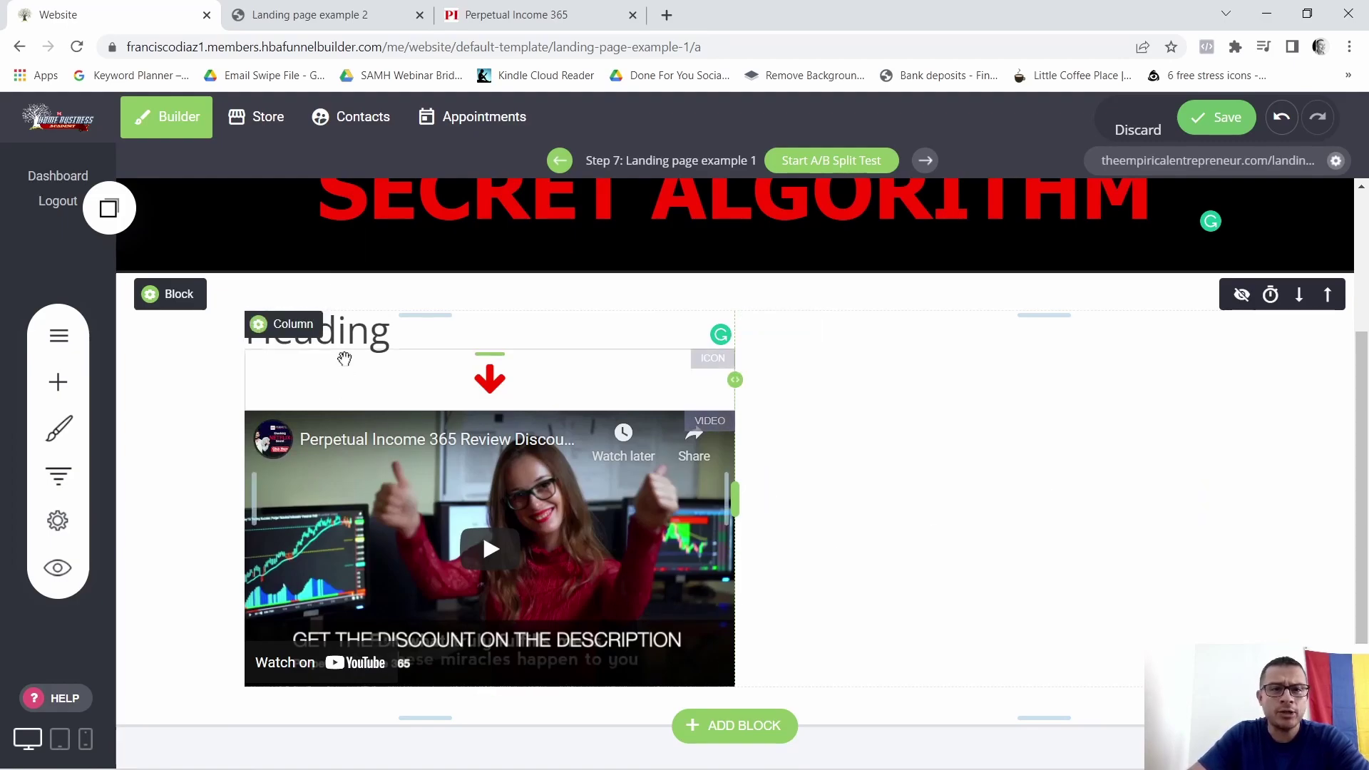
{"action": "left_click", "coordinate": [472, 8]}
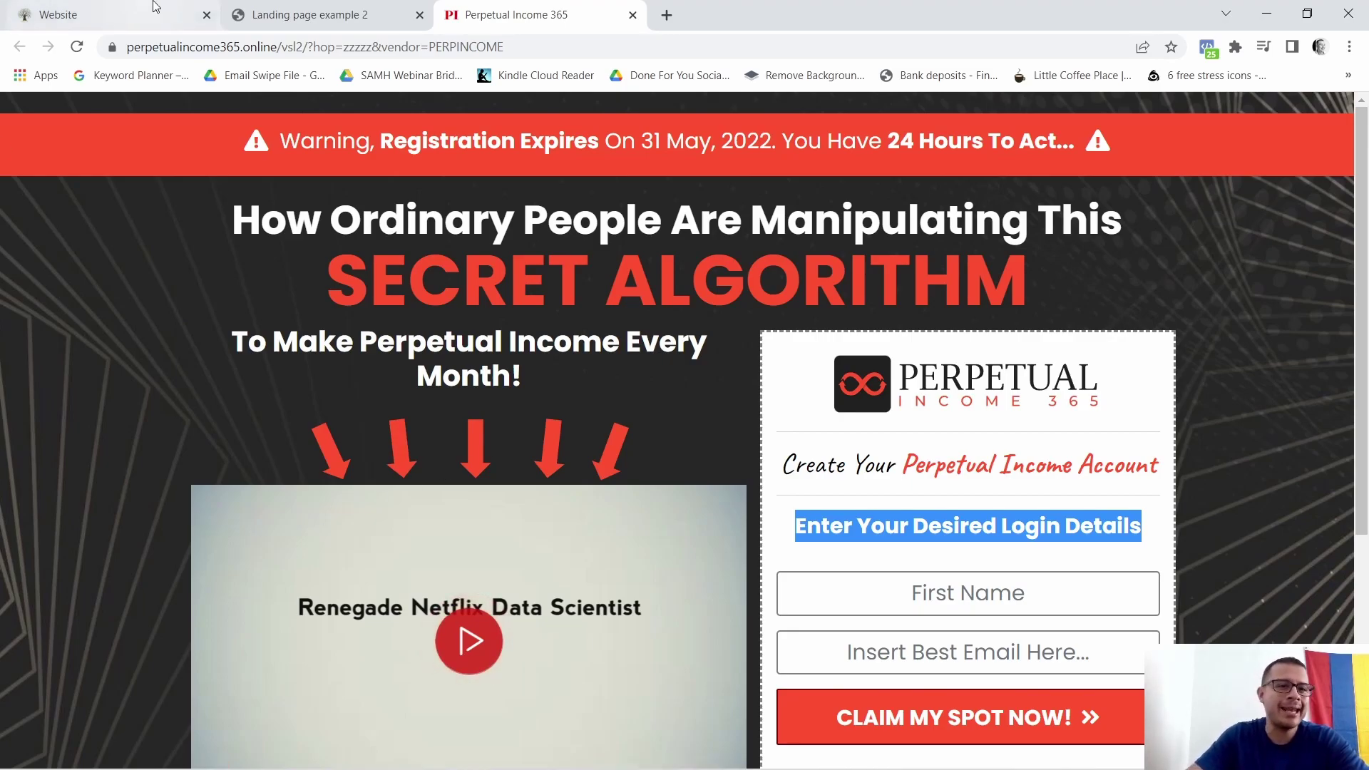
{"action": "left_click", "coordinate": [132, 15]}
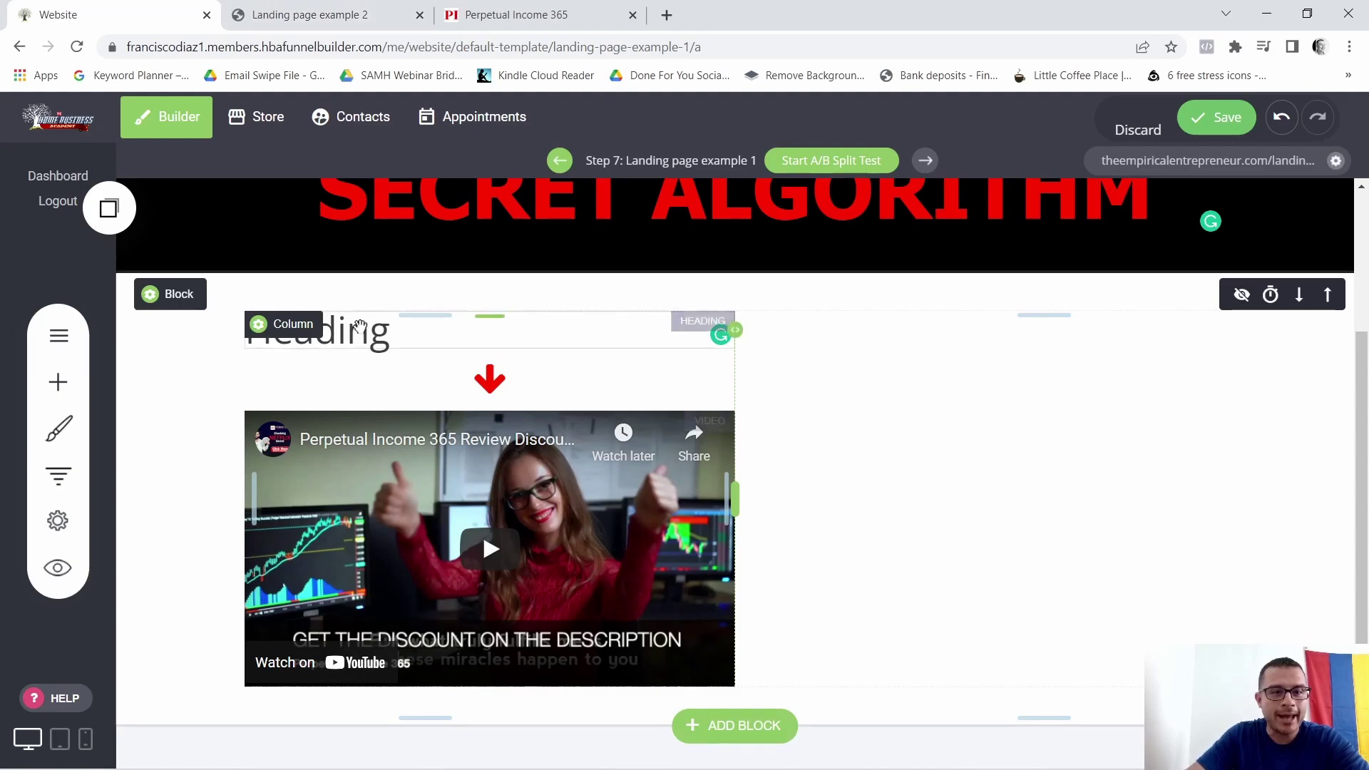
{"action": "left_click", "coordinate": [321, 15]}
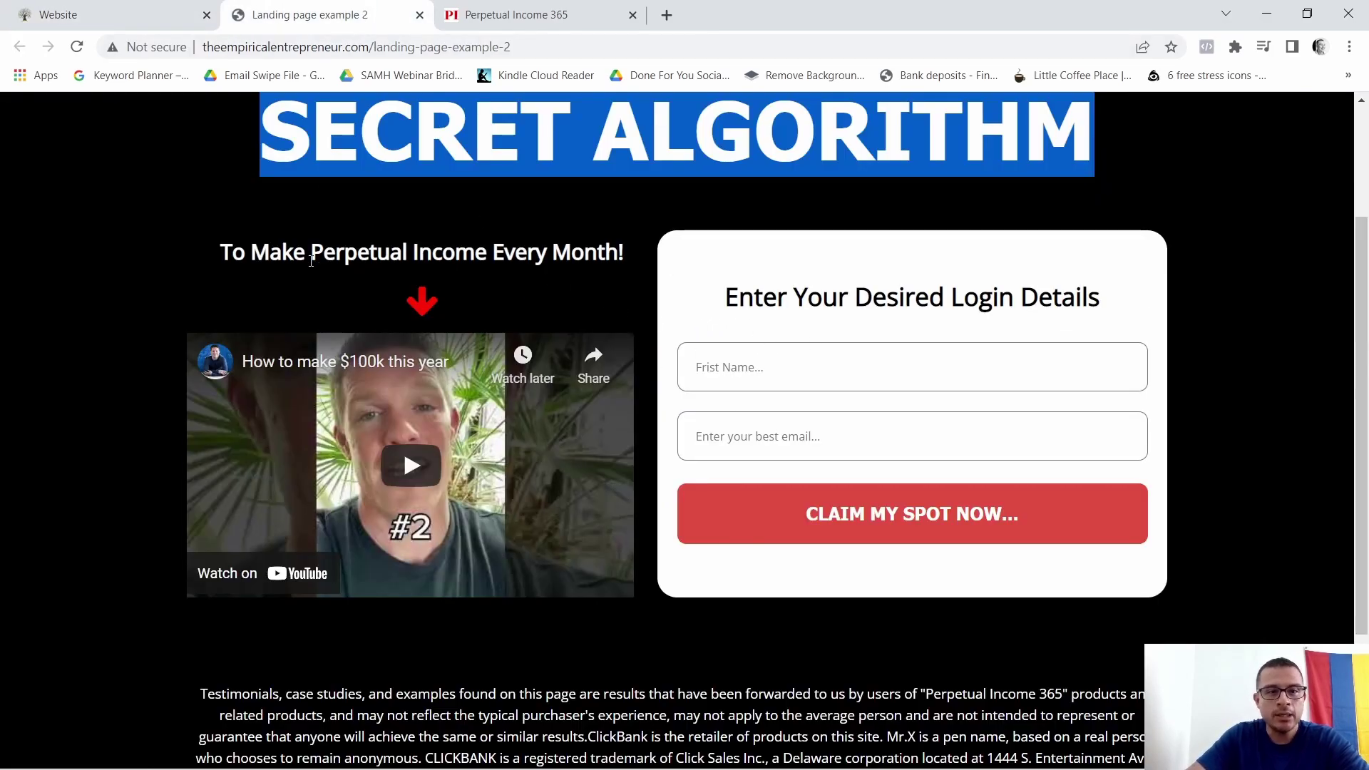
{"action": "left_click_drag", "start_coordinate": [224, 255], "coordinate": [626, 250]}
{"action": "right_click", "coordinate": [569, 252]}
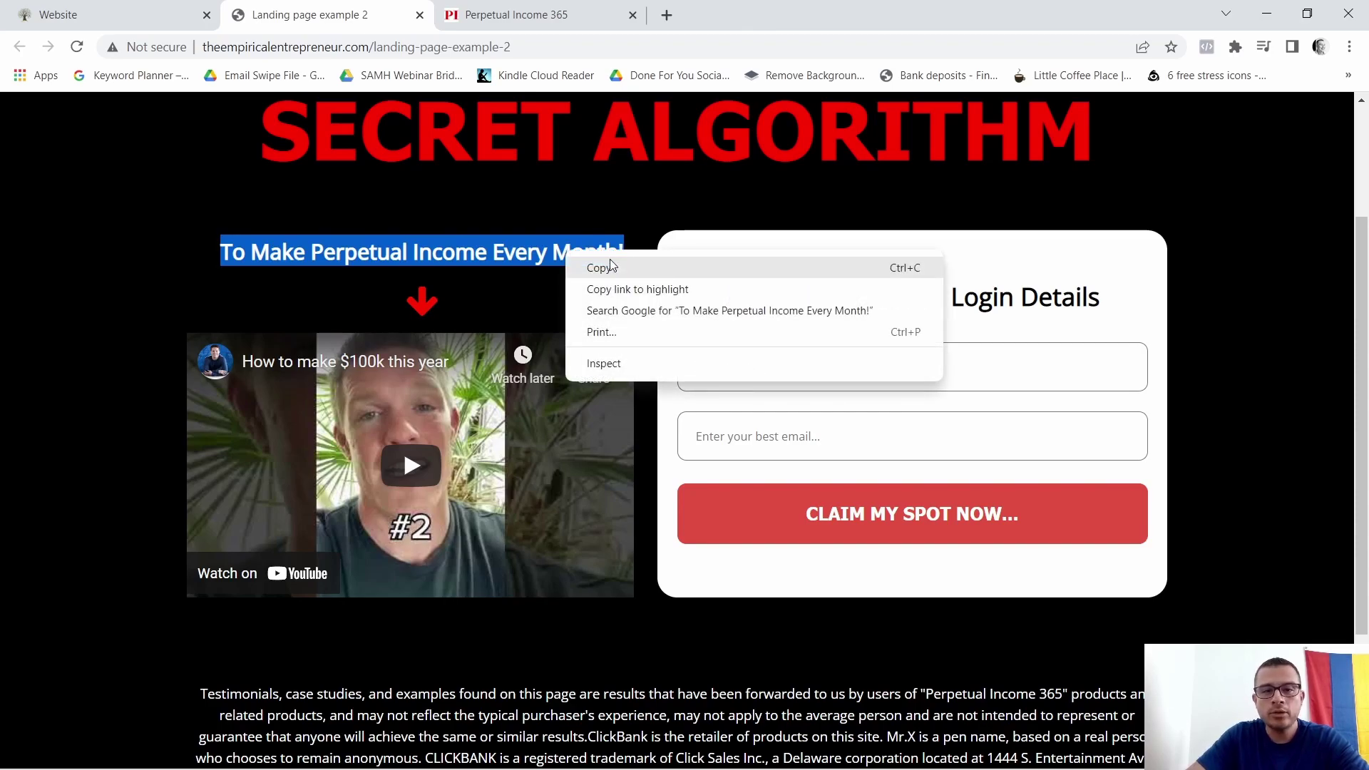
{"action": "left_click", "coordinate": [610, 261]}
Replace the placeholder heading text in the builder's left column with the copied line "To Make Perpetual Income Every Month!"
{"action": "left_click", "coordinate": [131, 9]}
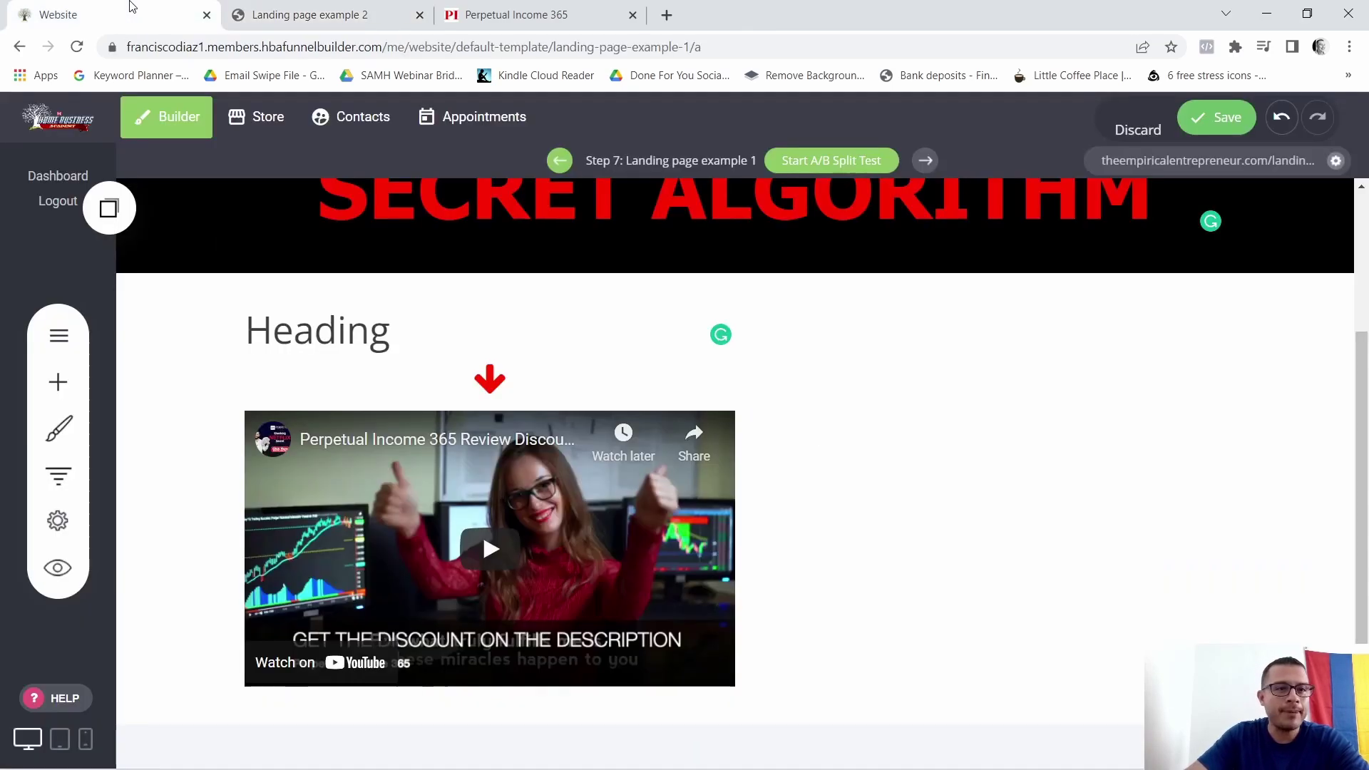
{"action": "left_click", "coordinate": [363, 338]}
{"action": "double_click", "coordinate": [362, 339]}
{"action": "right_click", "coordinate": [362, 339]}
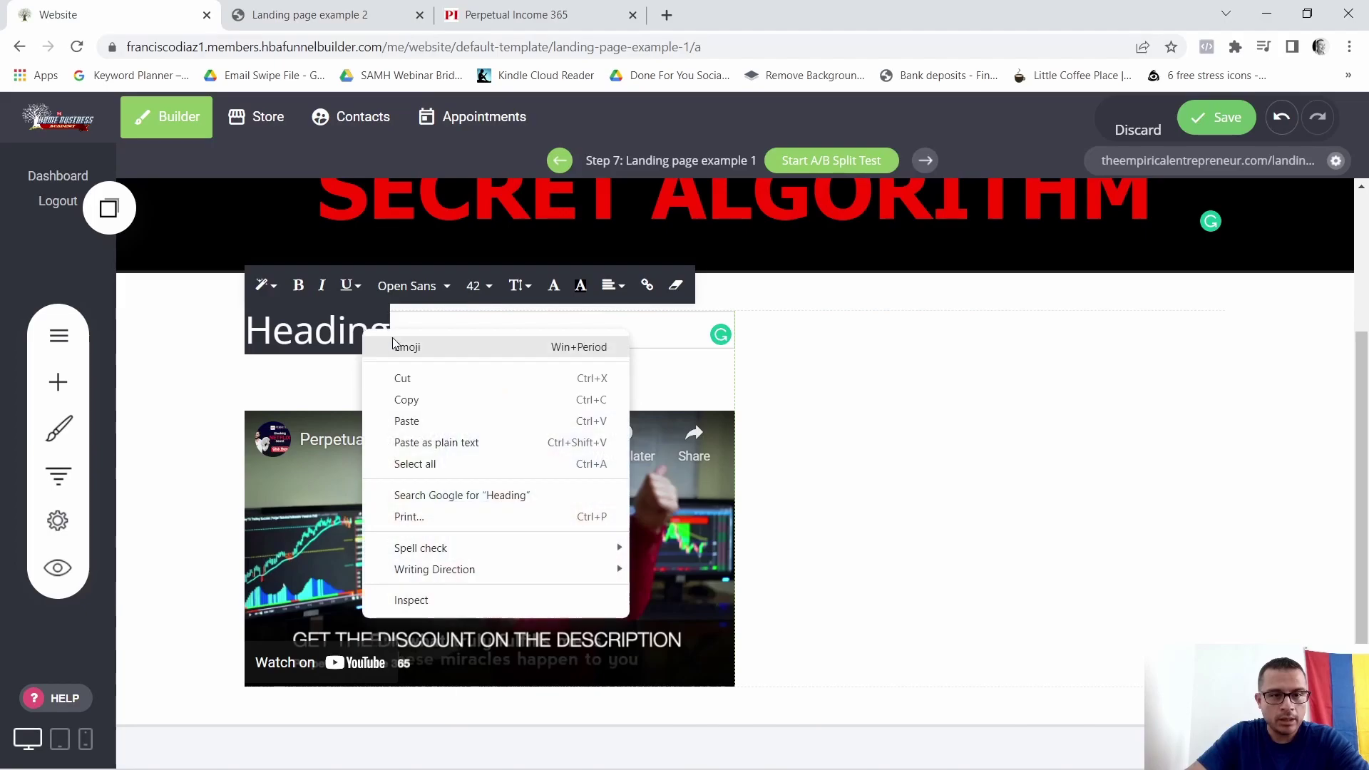
{"action": "left_click", "coordinate": [403, 419]}
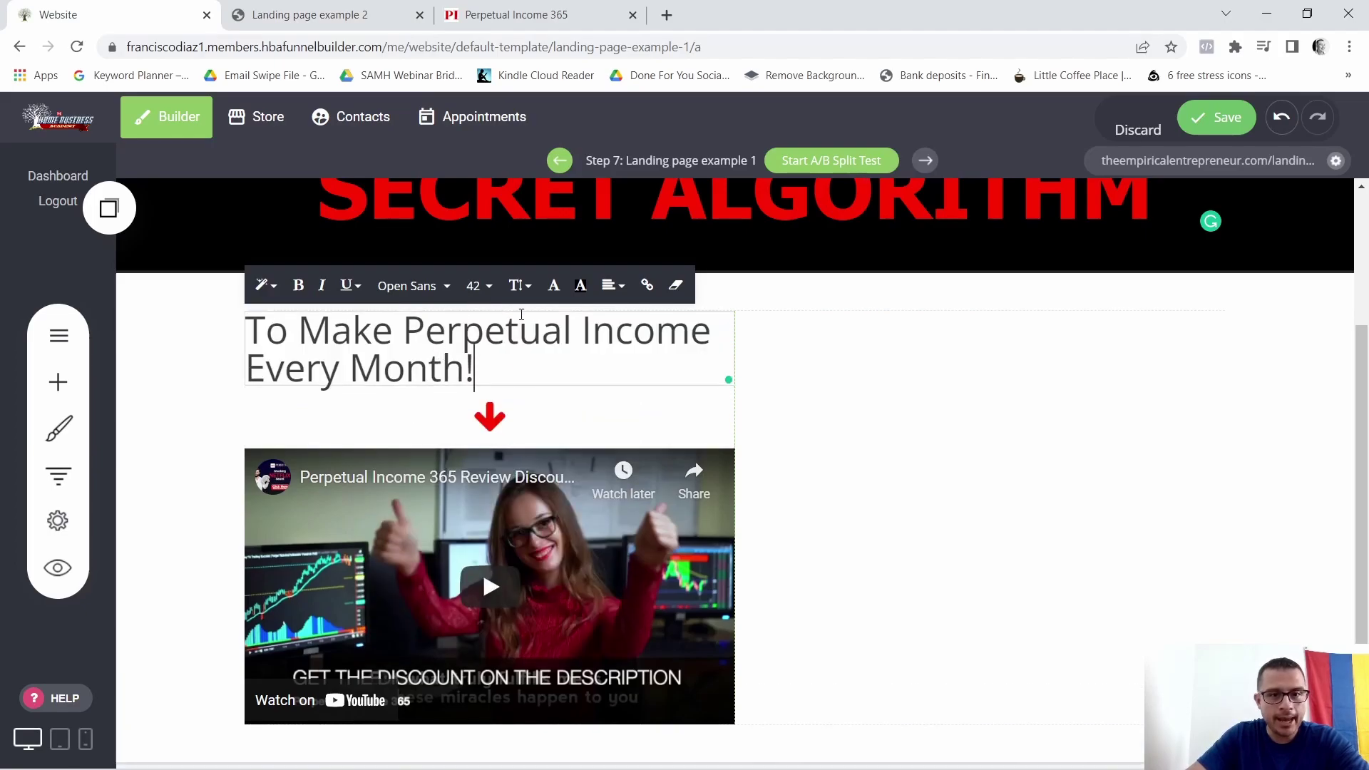
Set the "To Make Perpetual Income Every Month!" heading to font size 28 and centre it above the arrow
{"action": "triple_click", "coordinate": [401, 343]}
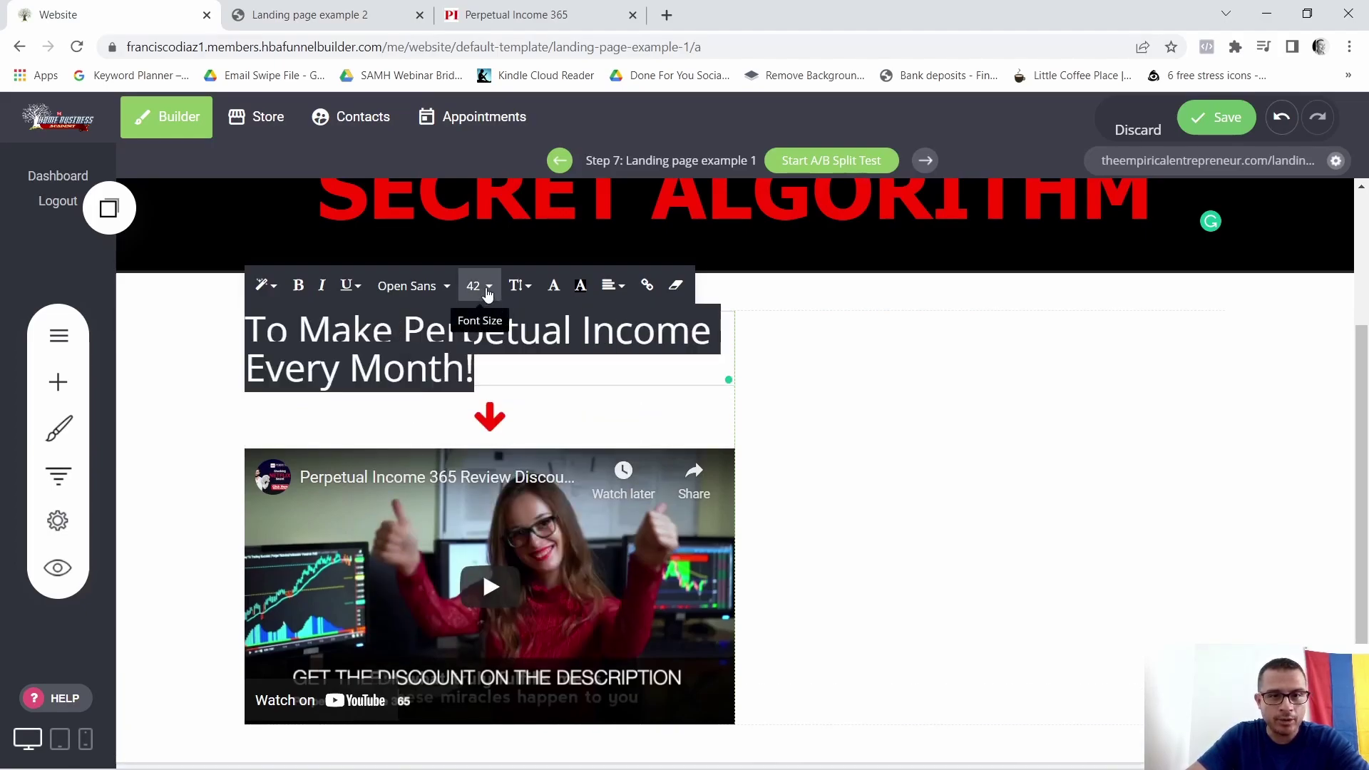
{"action": "left_click", "coordinate": [479, 285]}
{"action": "left_click", "coordinate": [564, 411]}
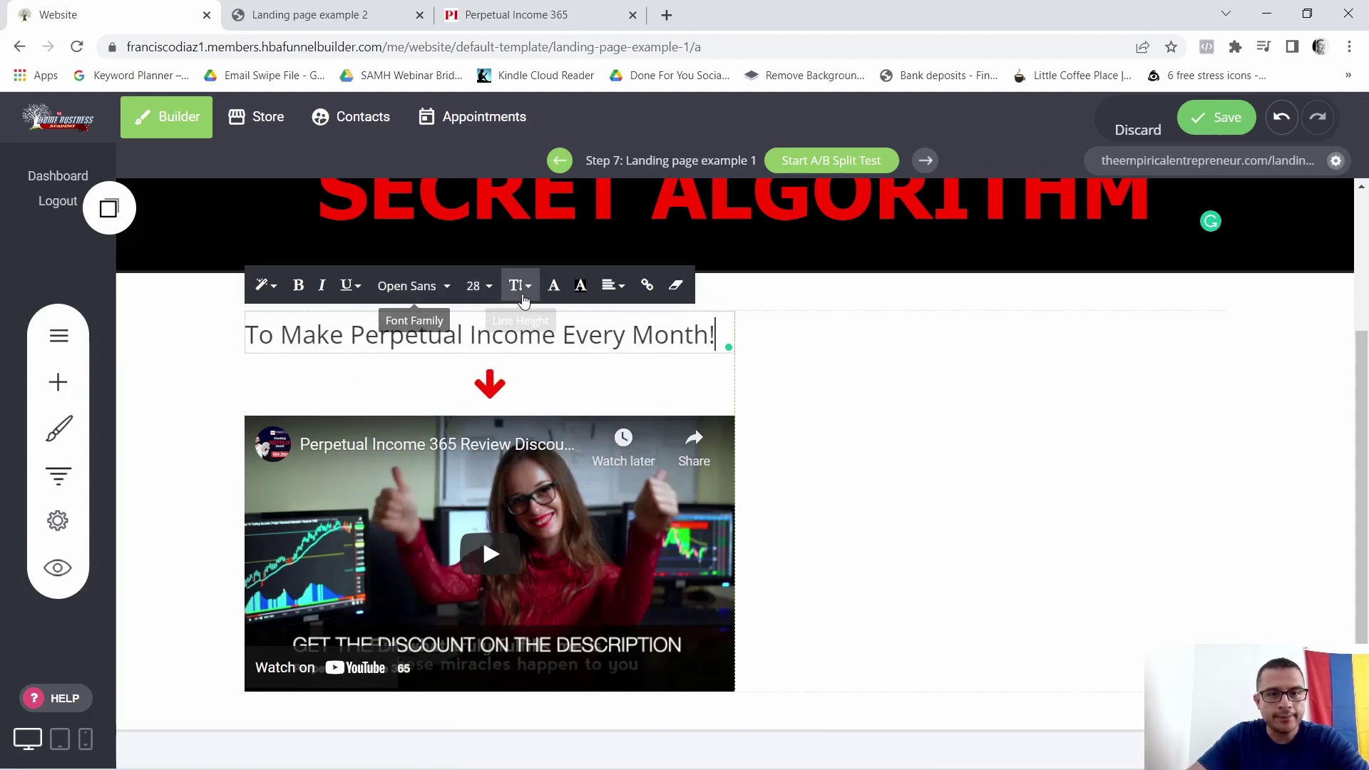
{"action": "left_click", "coordinate": [613, 286]}
{"action": "left_click", "coordinate": [641, 327]}
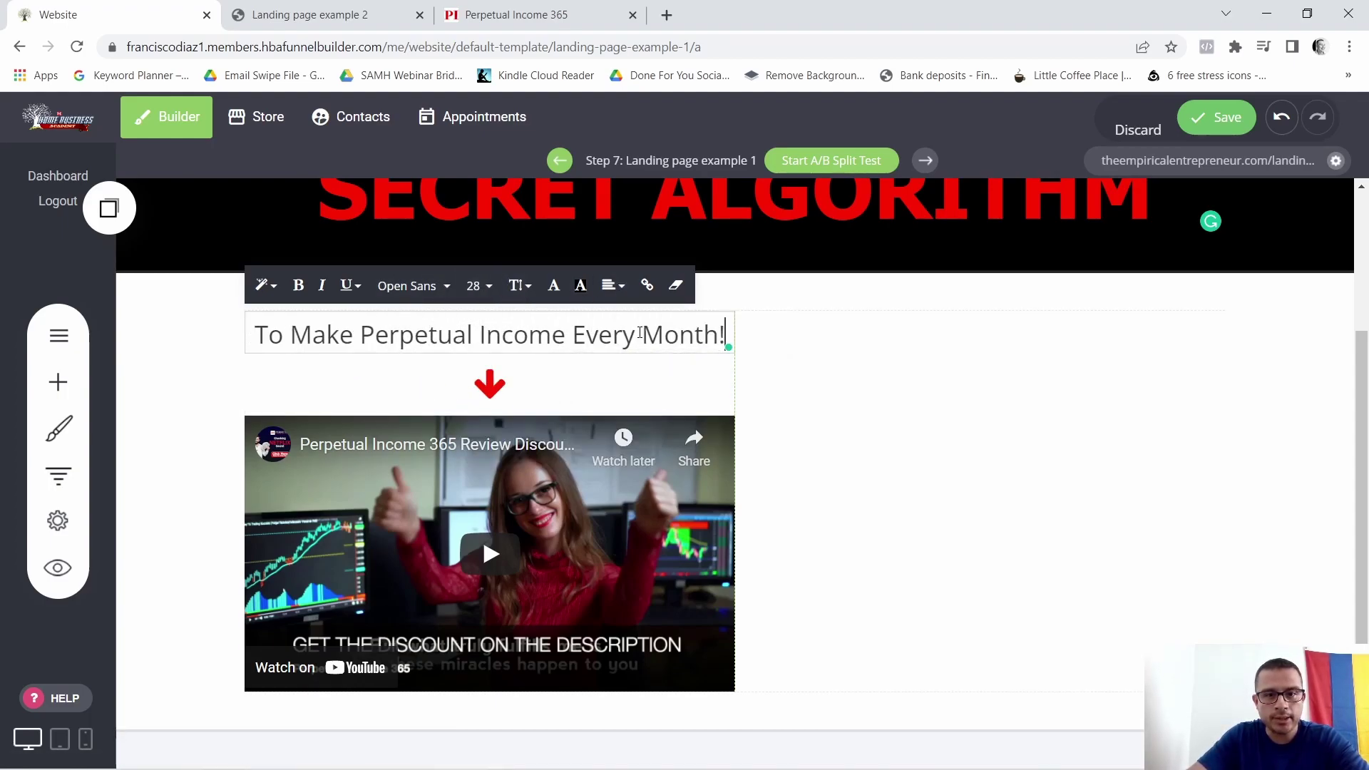
{"action": "left_click", "coordinate": [449, 291]}
{"action": "left_click", "coordinate": [432, 509]}
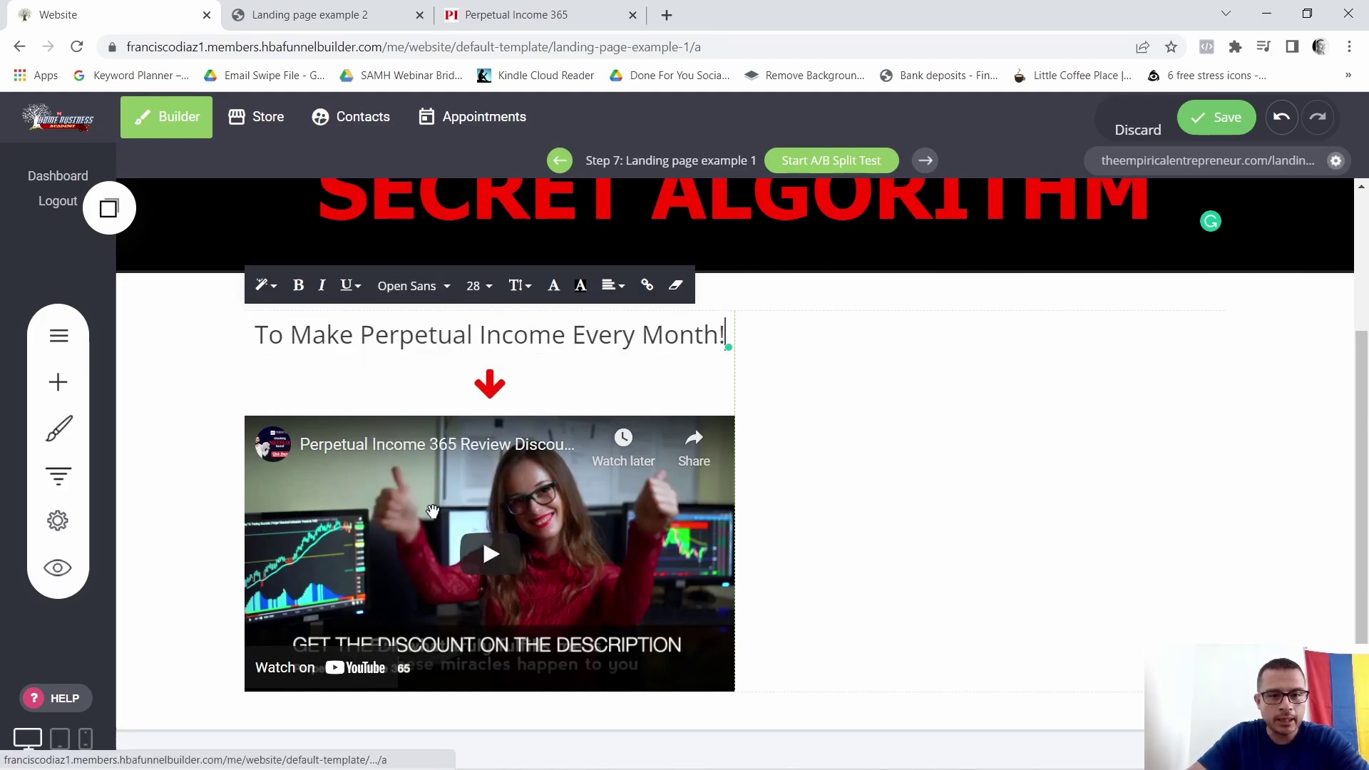
Change the font of the "To Make Perpetual Income Every Month!" heading to Tahoma
{"action": "triple_click", "coordinate": [419, 335]}
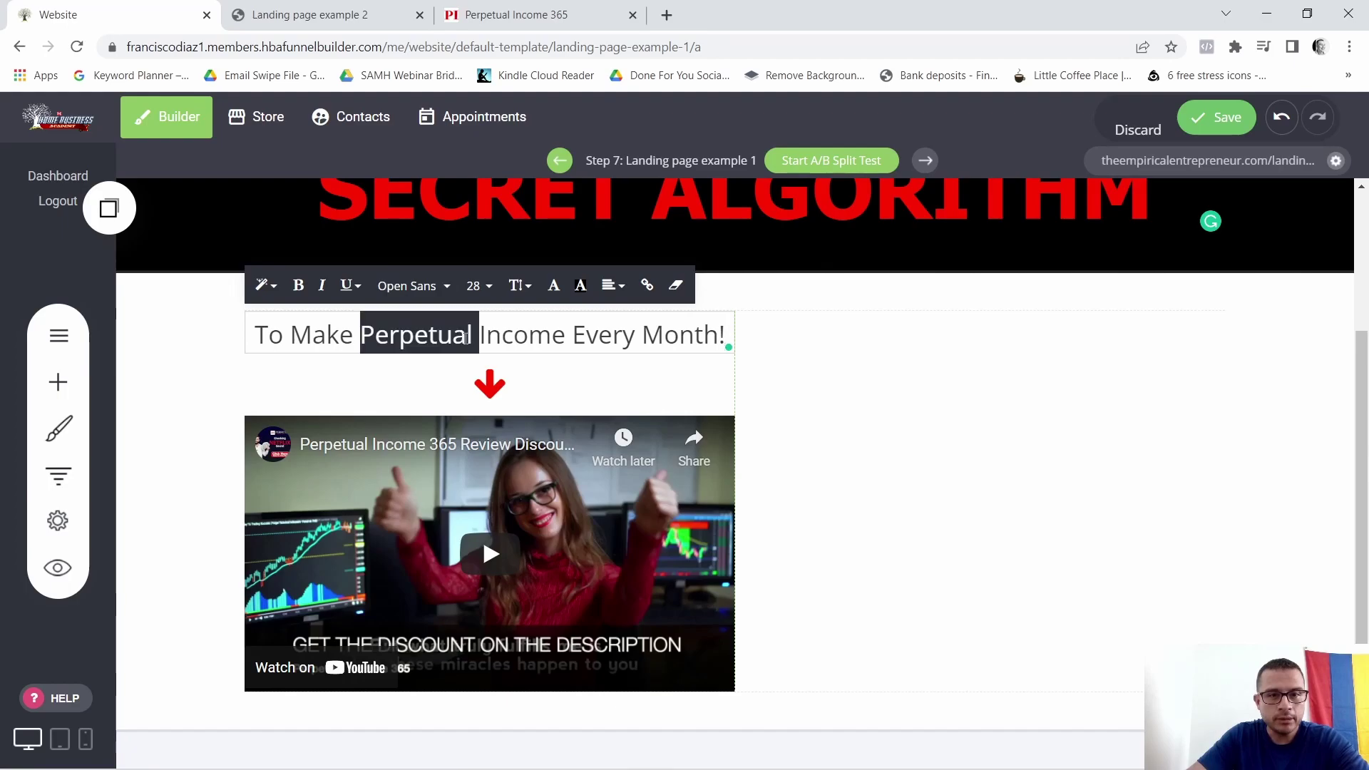
{"action": "left_click", "coordinate": [442, 291]}
{"action": "left_click", "coordinate": [428, 501]}
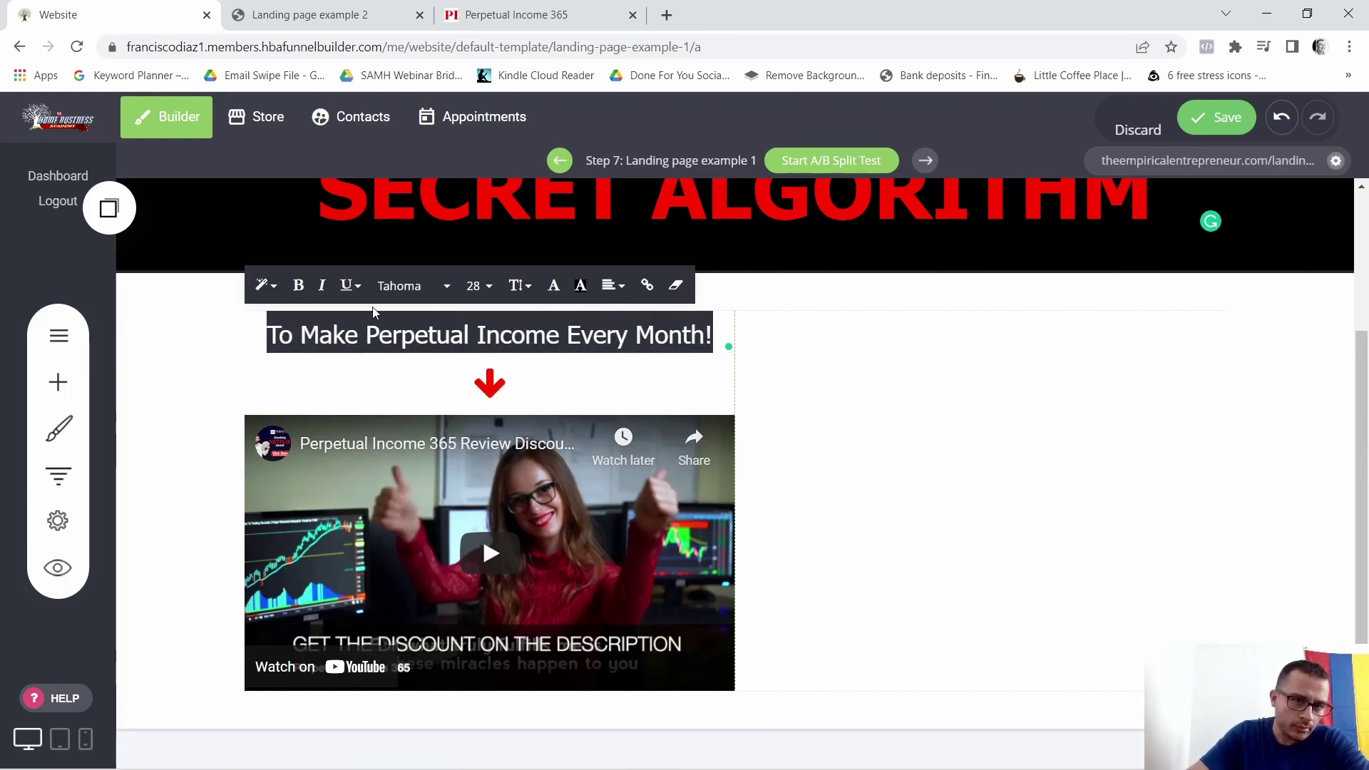
Set the "To Make Perpetual Income Every Month!" text colour to white (FFFFFF), comparing it with Landing page example 2
{"action": "left_click", "coordinate": [553, 285]}
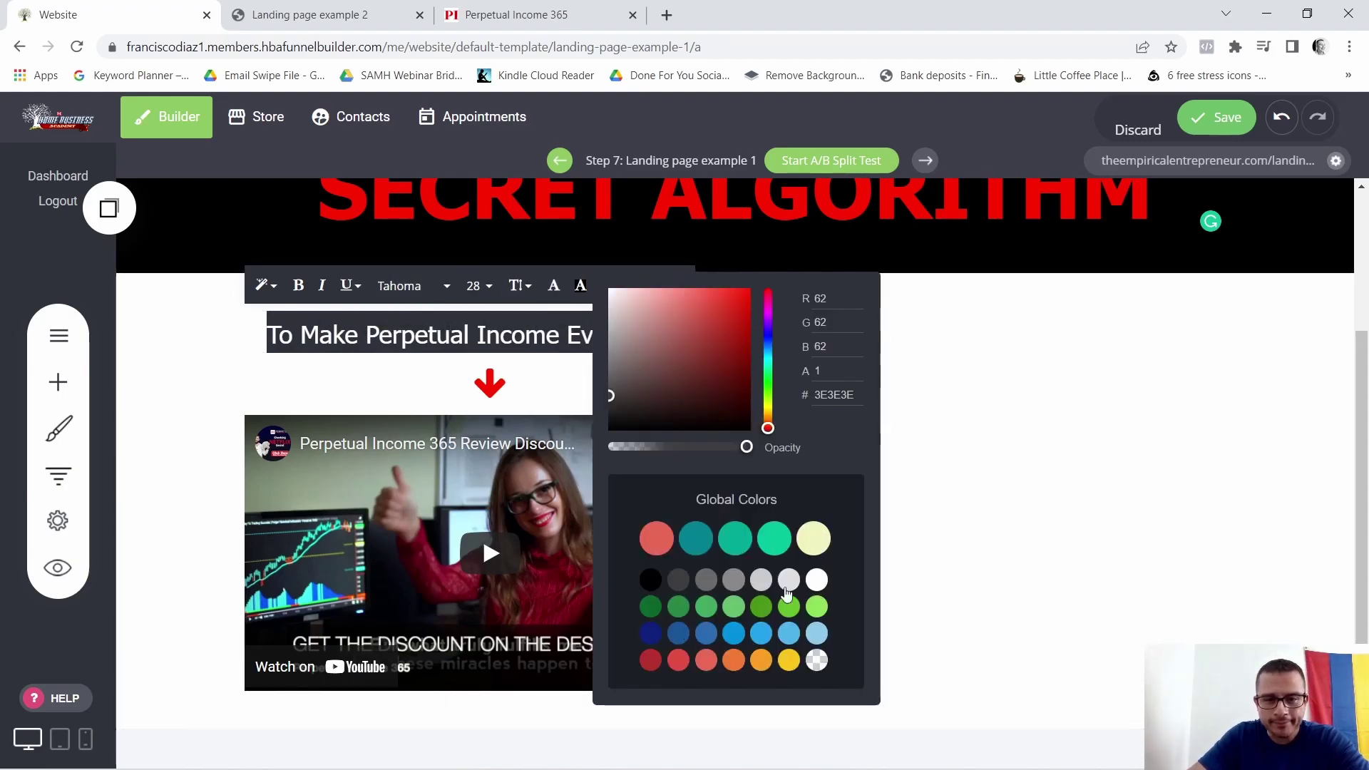
{"action": "left_click", "coordinate": [357, 11]}
{"action": "left_click", "coordinate": [328, 283]}
{"action": "left_click", "coordinate": [143, 11]}
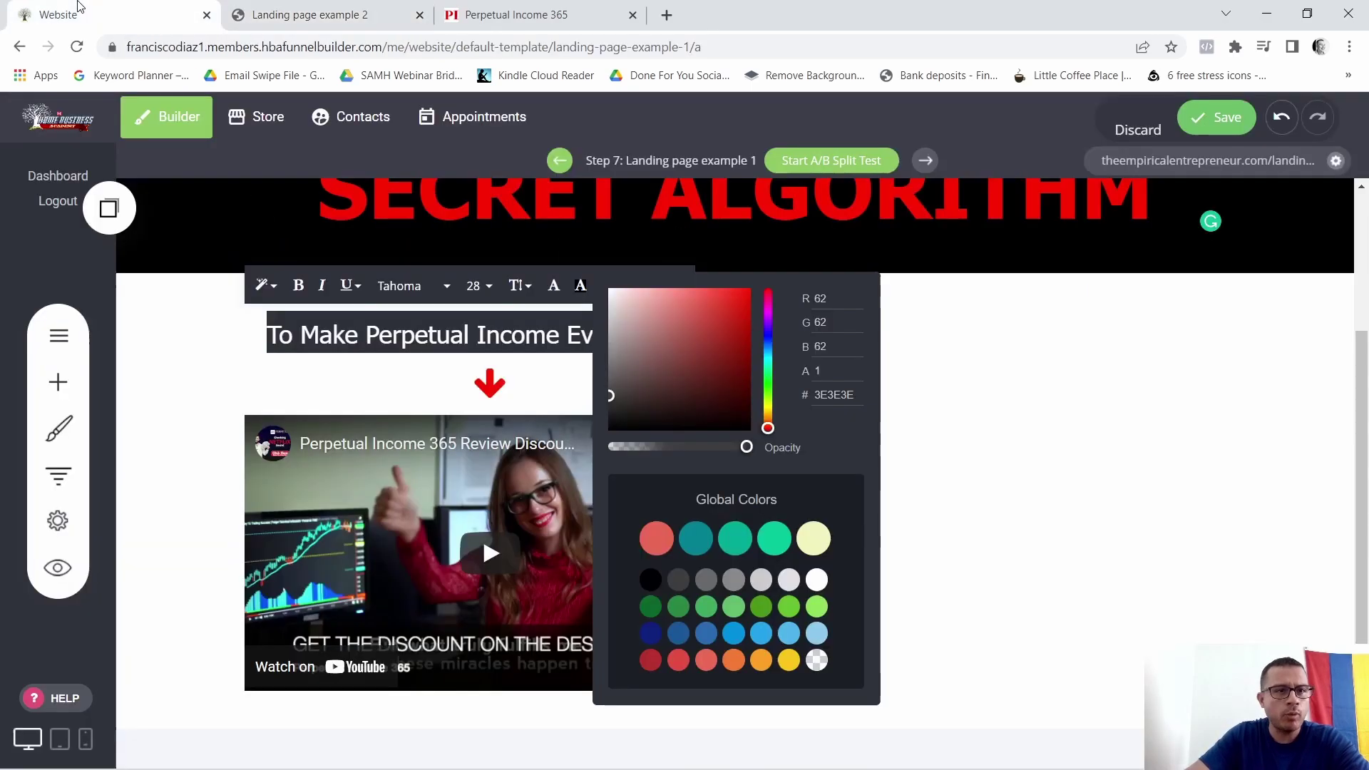
{"action": "left_click", "coordinate": [815, 579]}
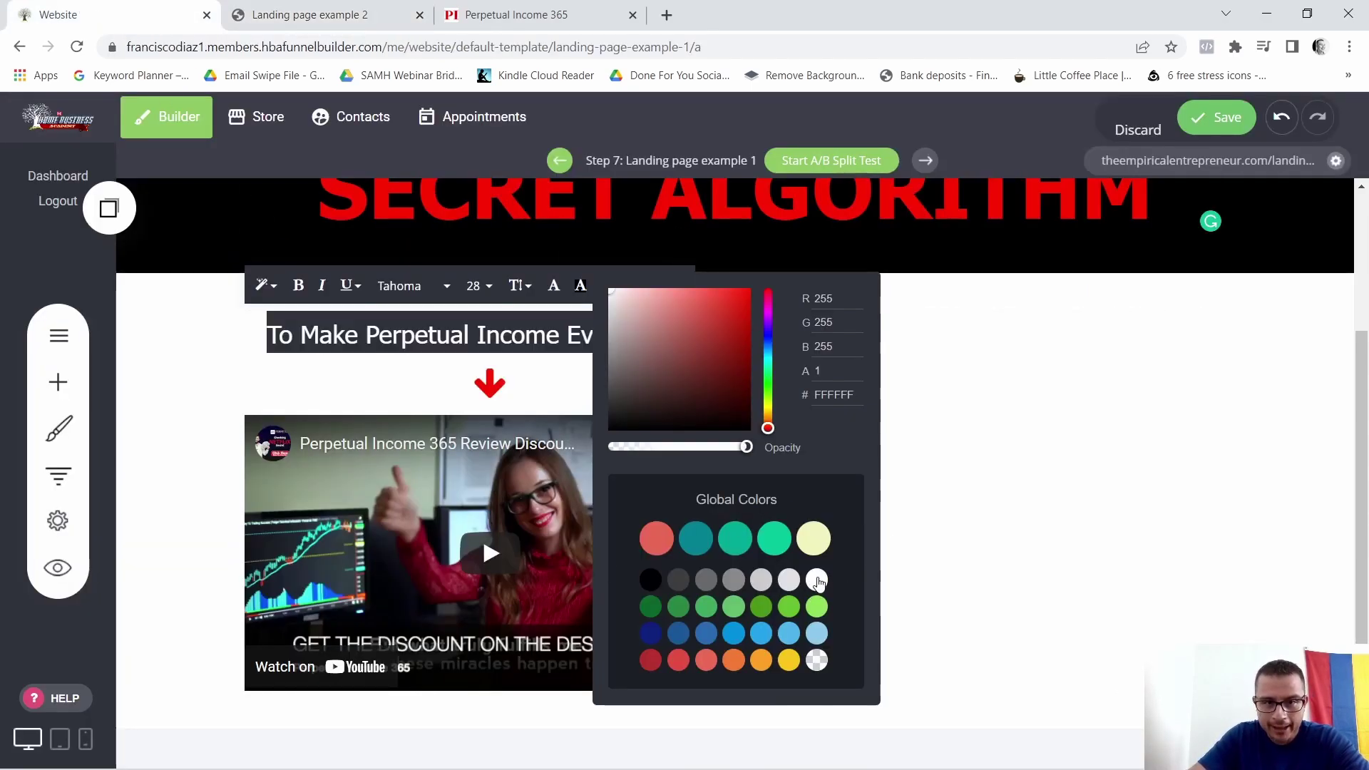
{"action": "left_click", "coordinate": [494, 460]}
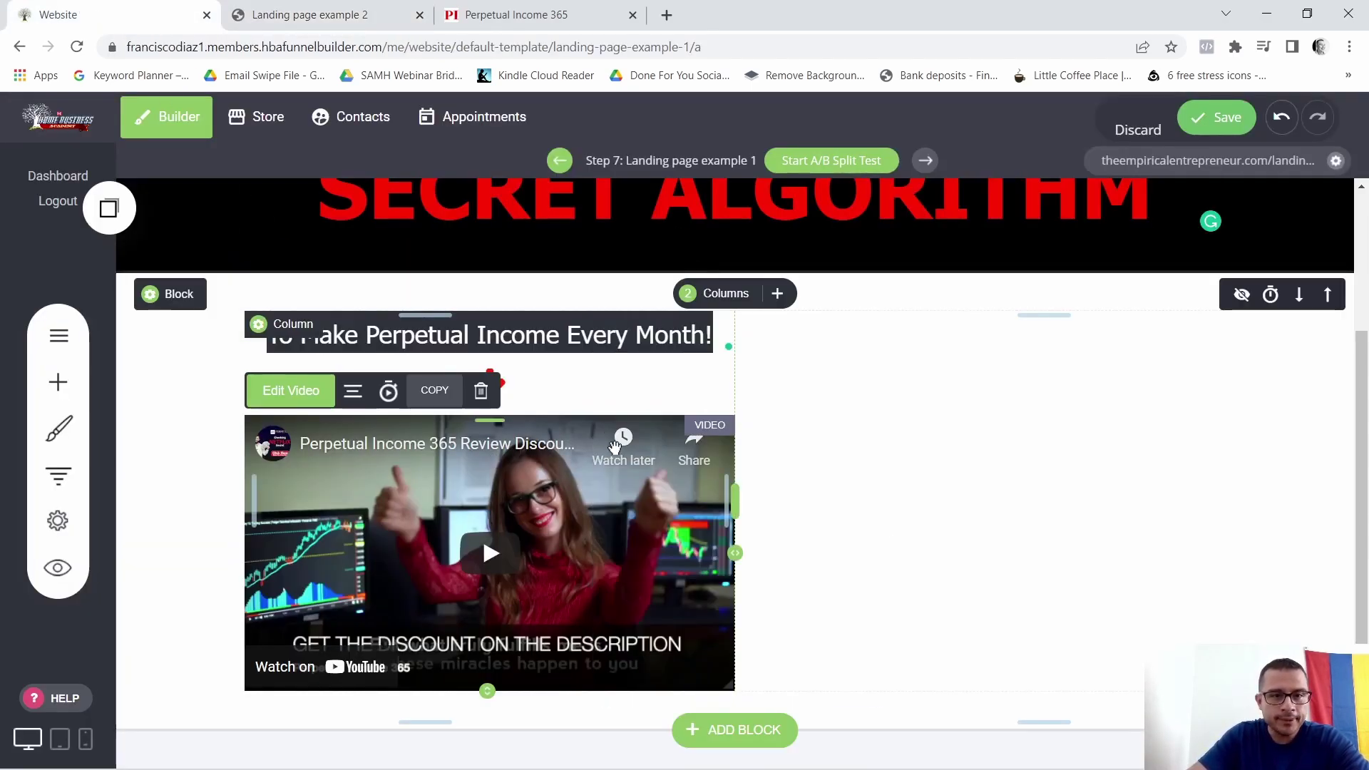
{"action": "triple_click", "coordinate": [573, 341]}
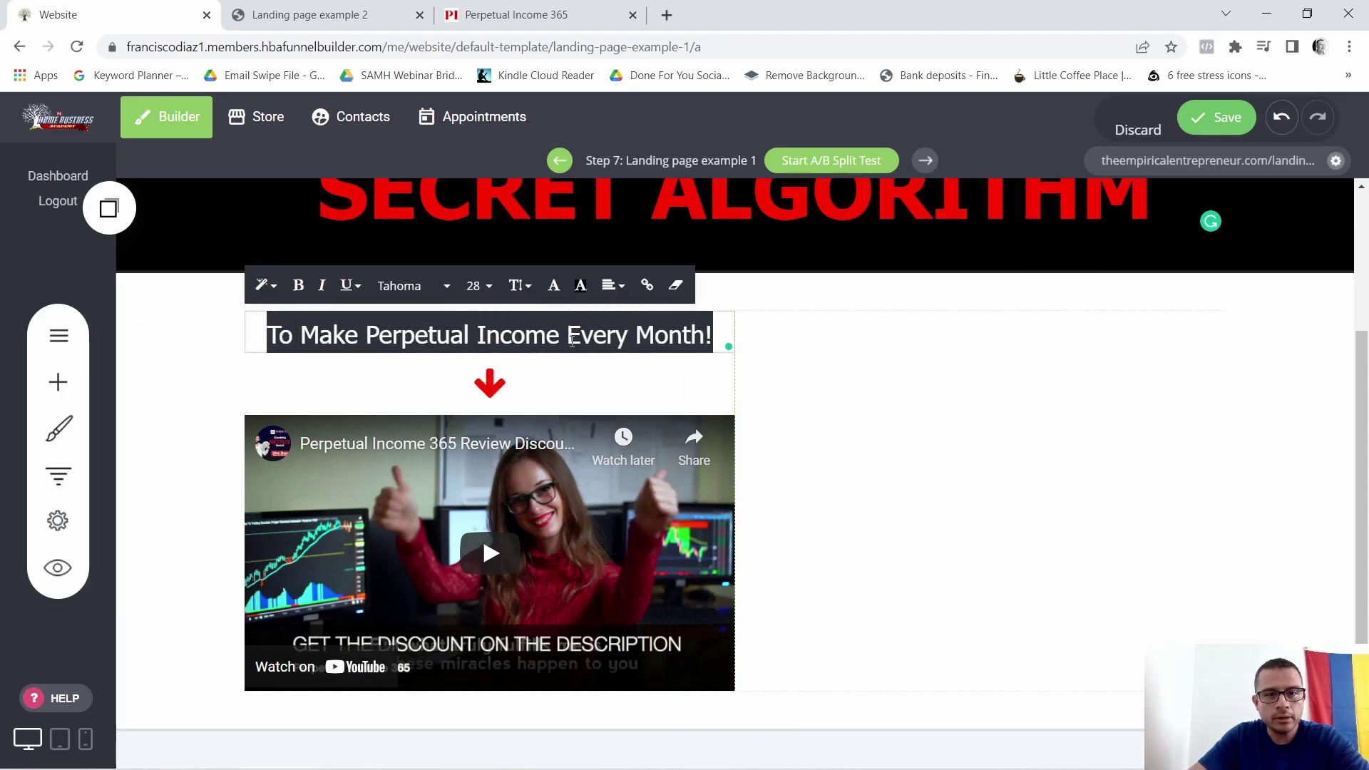
{"action": "left_click", "coordinate": [554, 287]}
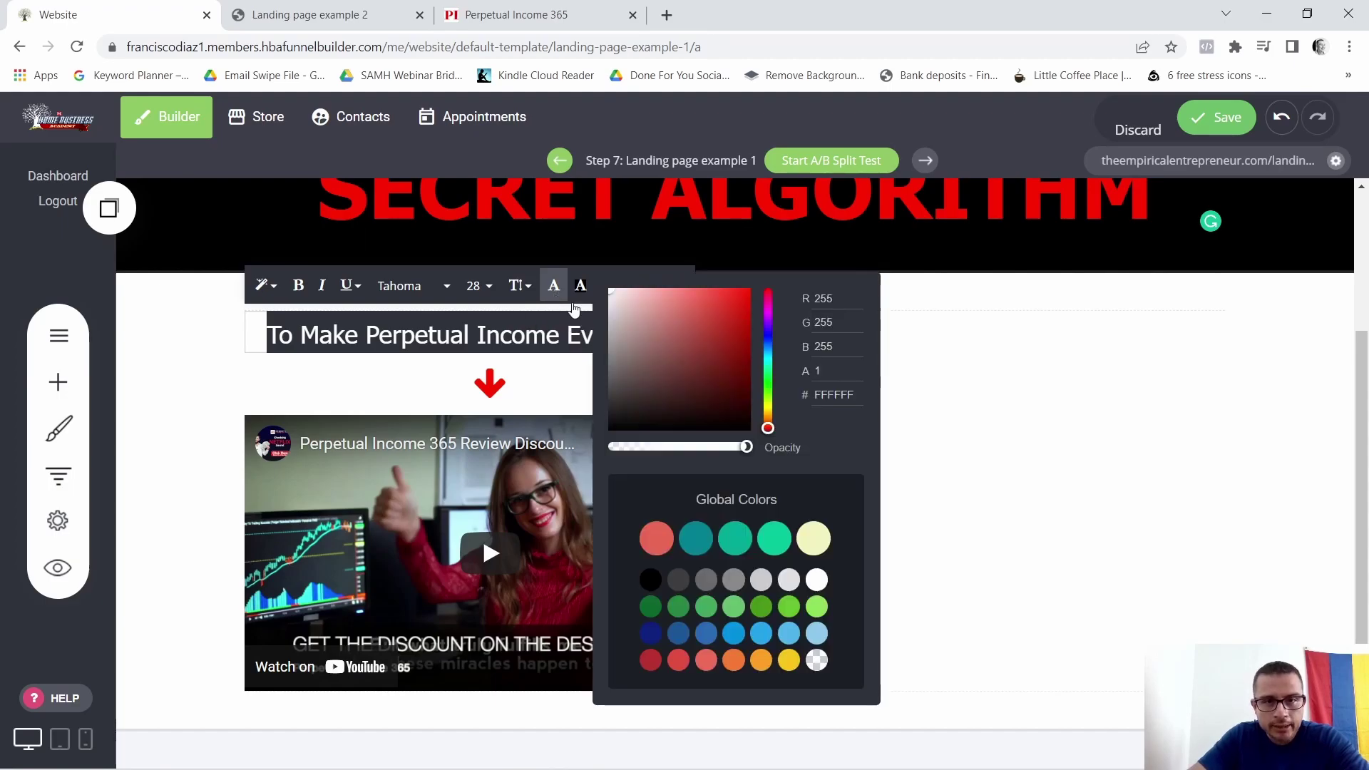
{"action": "left_click", "coordinate": [548, 463]}
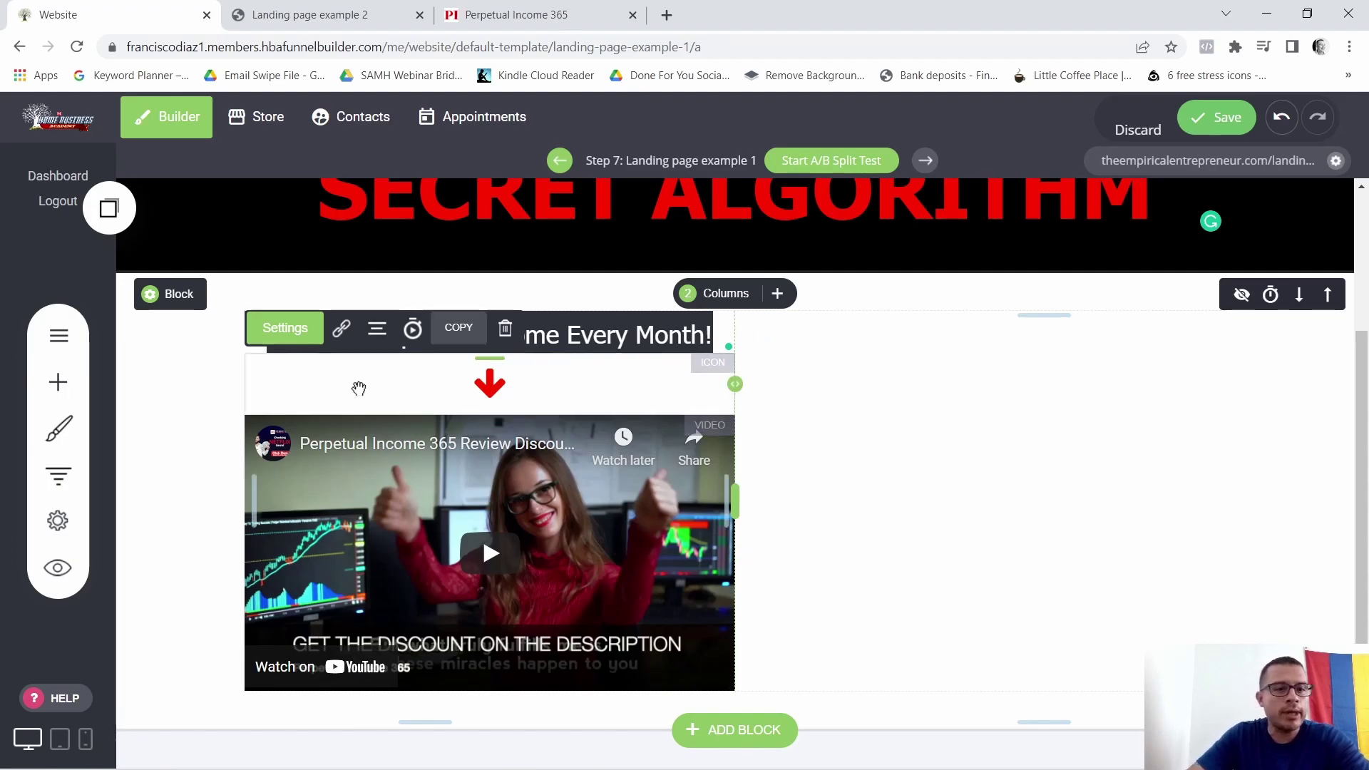
Set the background colour of the two-column block to black and check it against the section above
{"action": "left_click", "coordinate": [168, 292]}
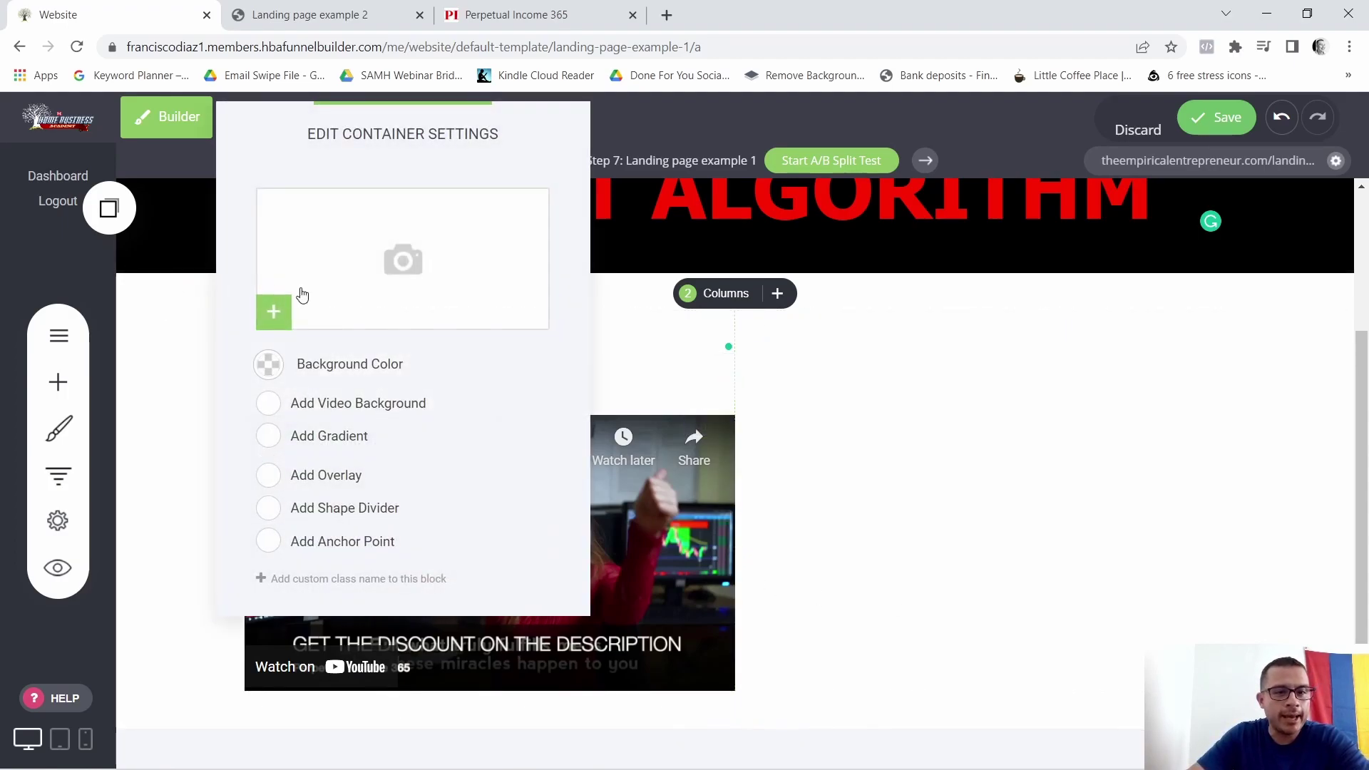
{"action": "left_click", "coordinate": [266, 364]}
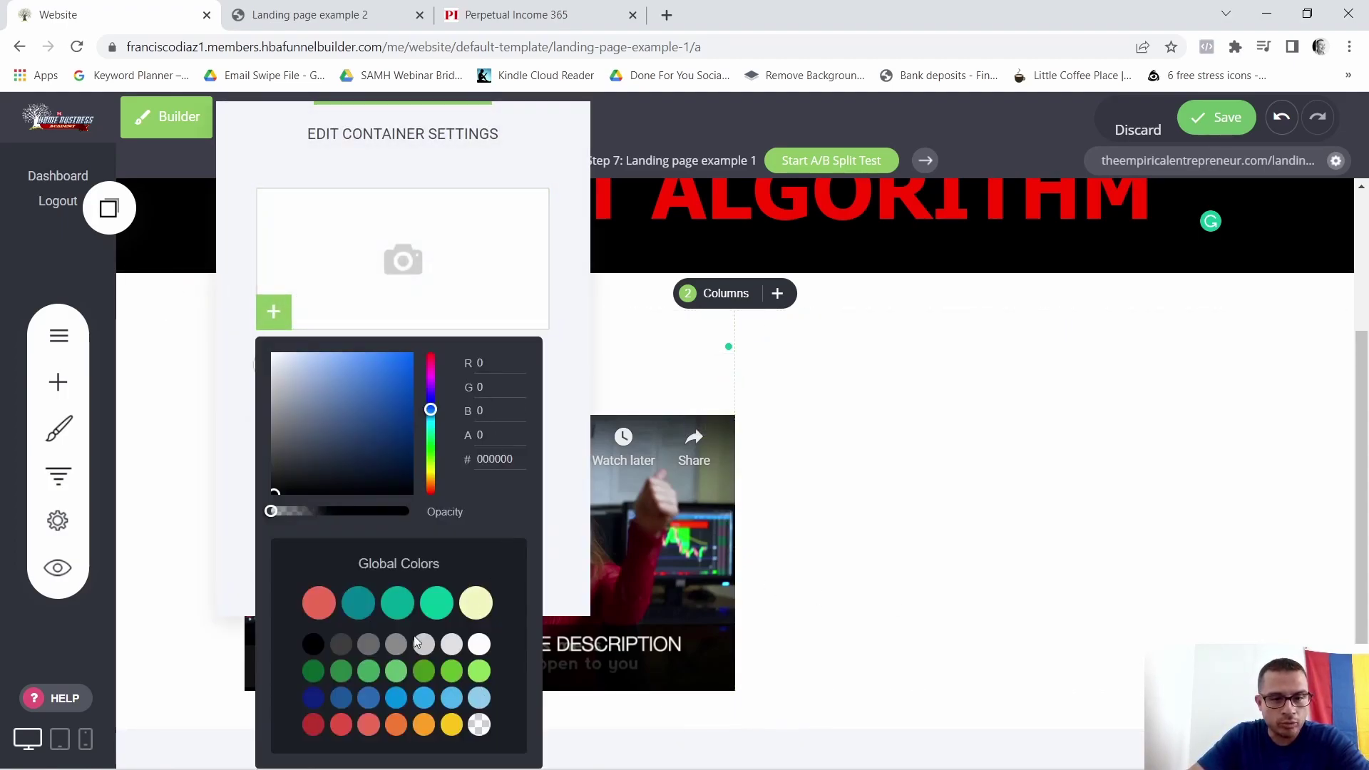
{"action": "left_click", "coordinate": [314, 646]}
{"action": "left_click", "coordinate": [1076, 472]}
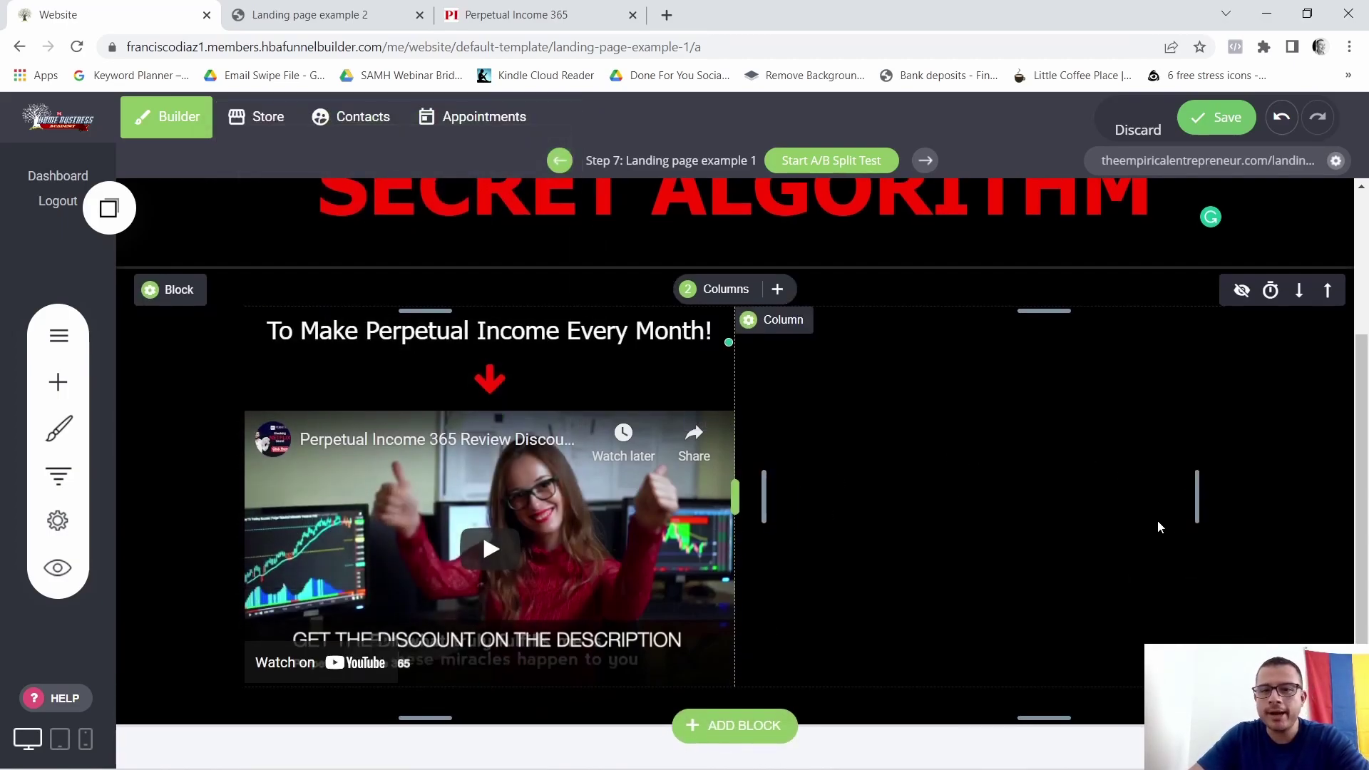
{"action": "scroll", "coordinate": [1148, 514], "scroll_direction": "up", "scroll_amount": 3}
{"action": "scroll", "coordinate": [884, 449], "scroll_direction": "down", "scroll_amount": 3}
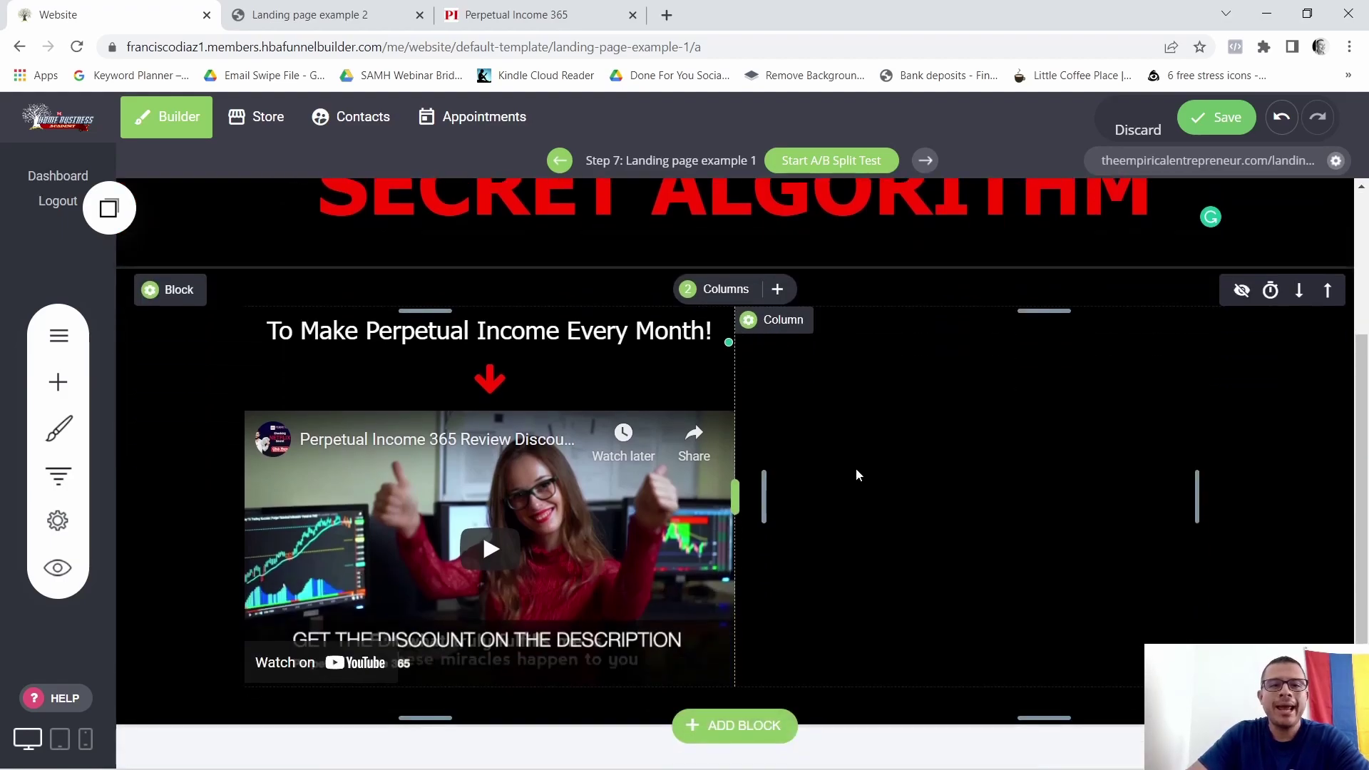
Add a form widget to the empty right column and delete its Subject and Message fields
{"action": "left_click", "coordinate": [58, 388]}
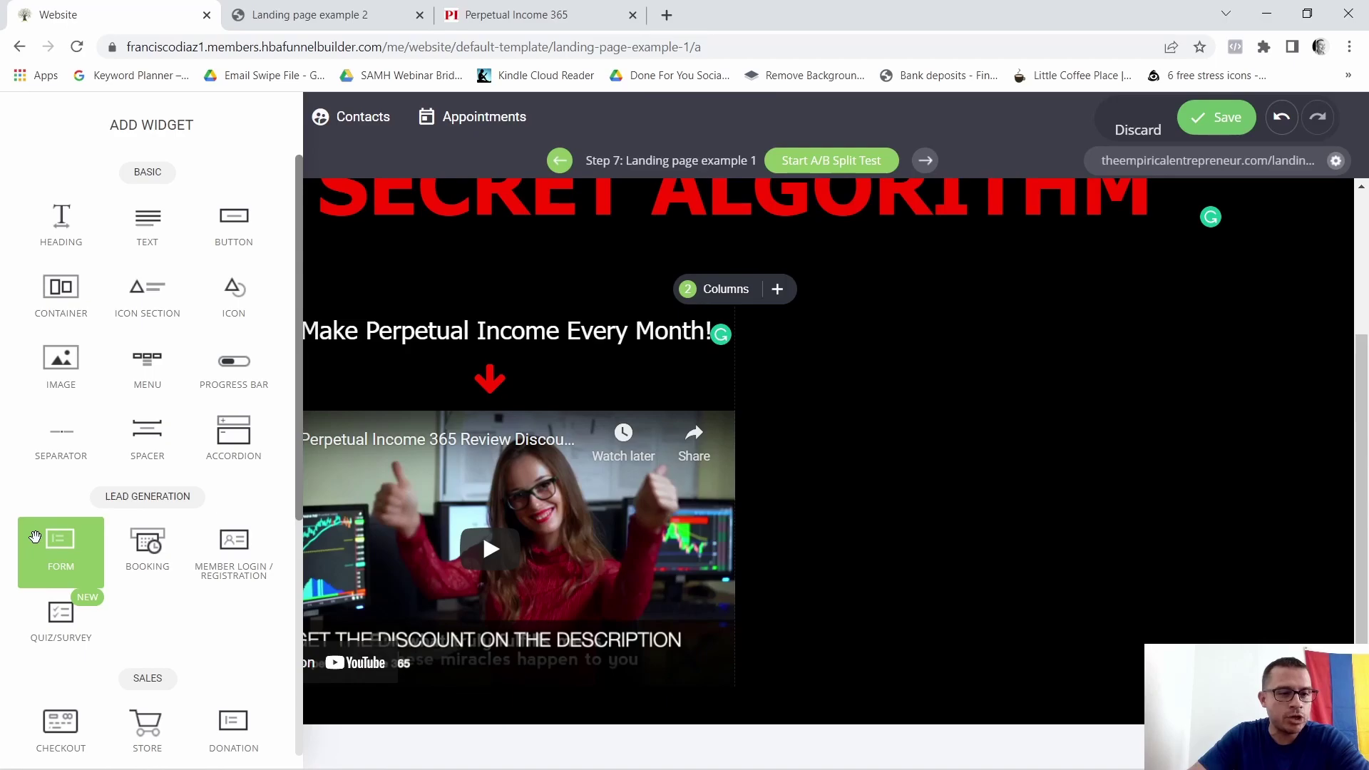
{"action": "left_click_drag", "start_coordinate": [35, 536], "coordinate": [1017, 285]}
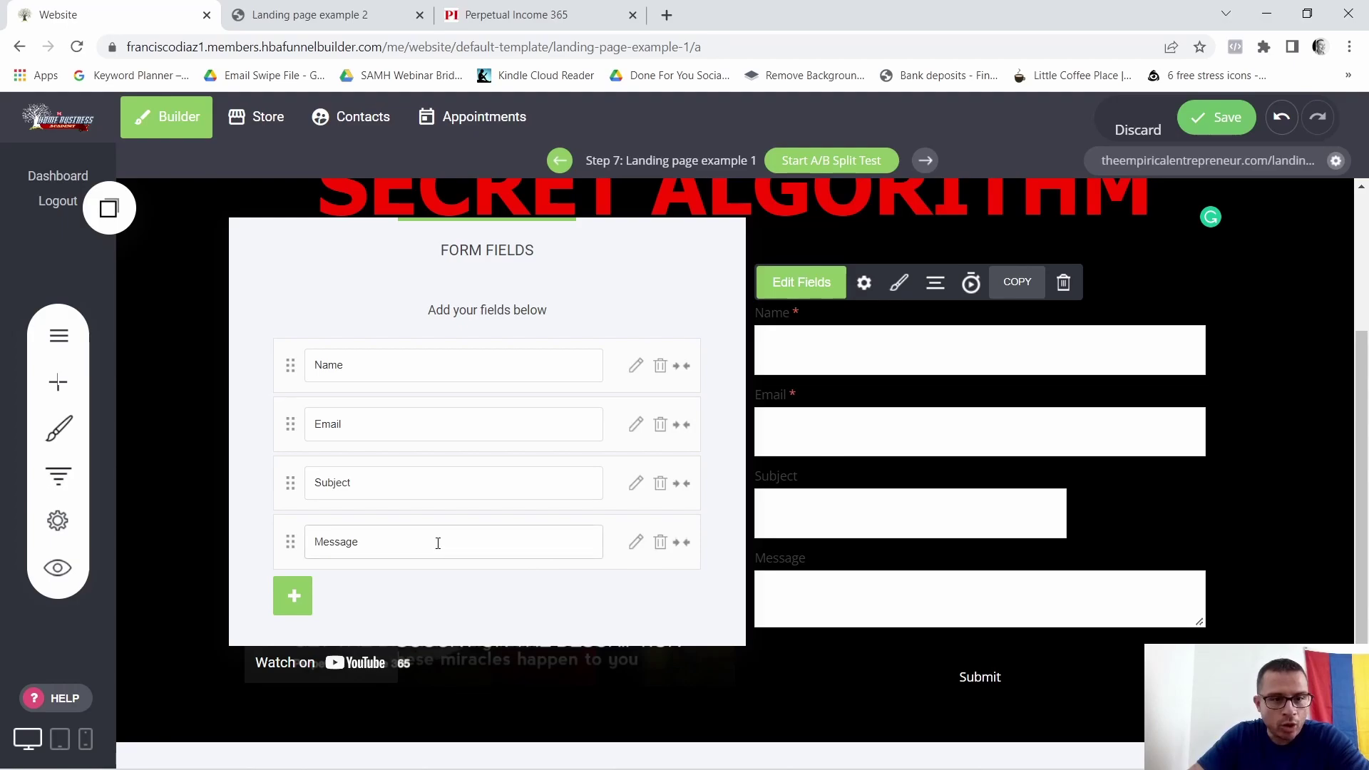
{"action": "left_click", "coordinate": [654, 488]}
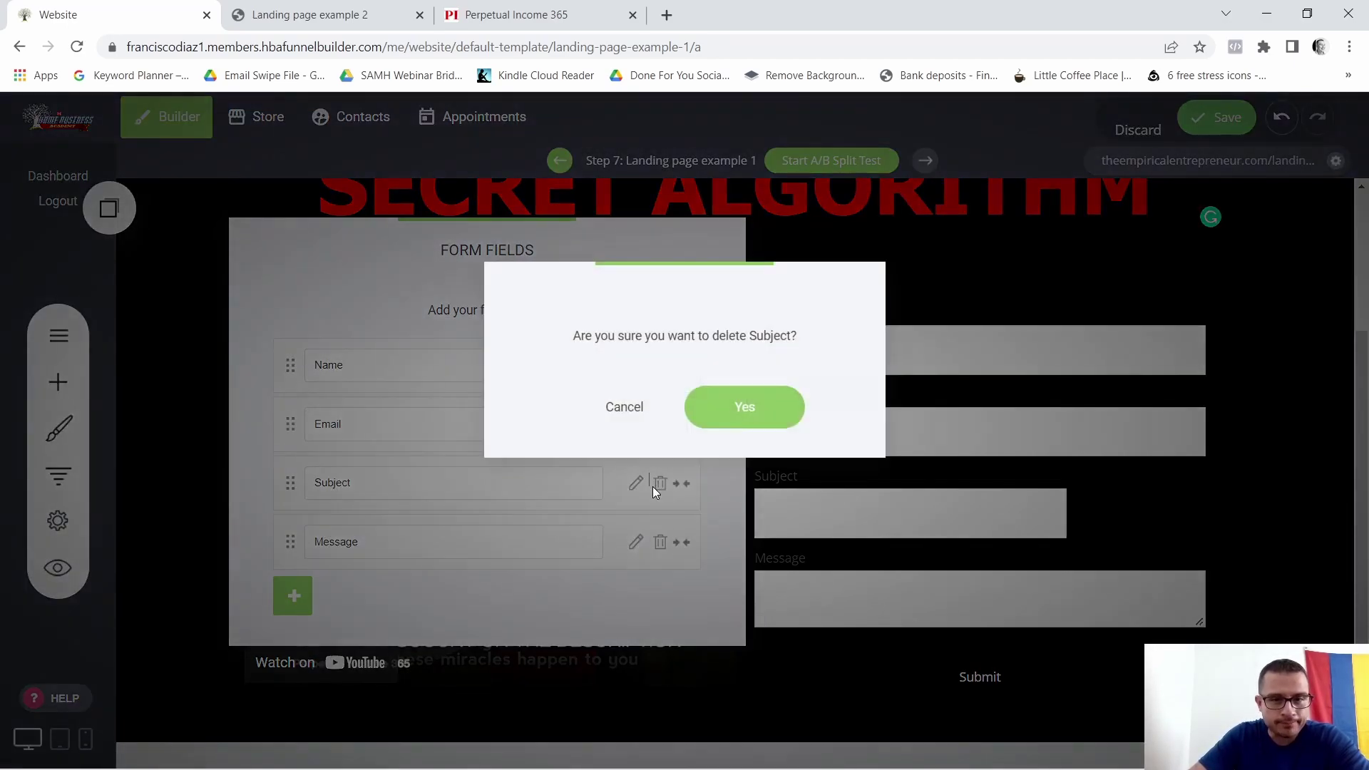
{"action": "left_click", "coordinate": [742, 406]}
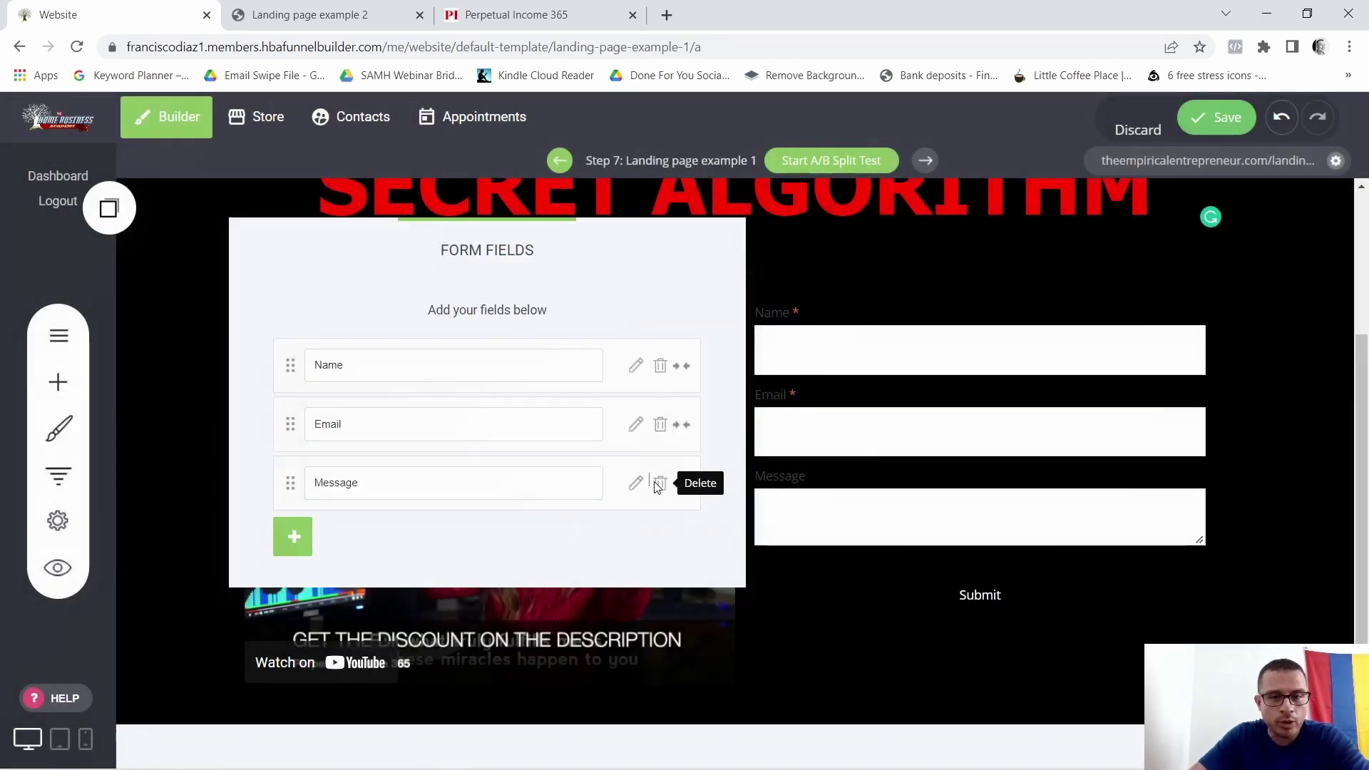
{"action": "left_click", "coordinate": [655, 486]}
{"action": "left_click", "coordinate": [744, 407]}
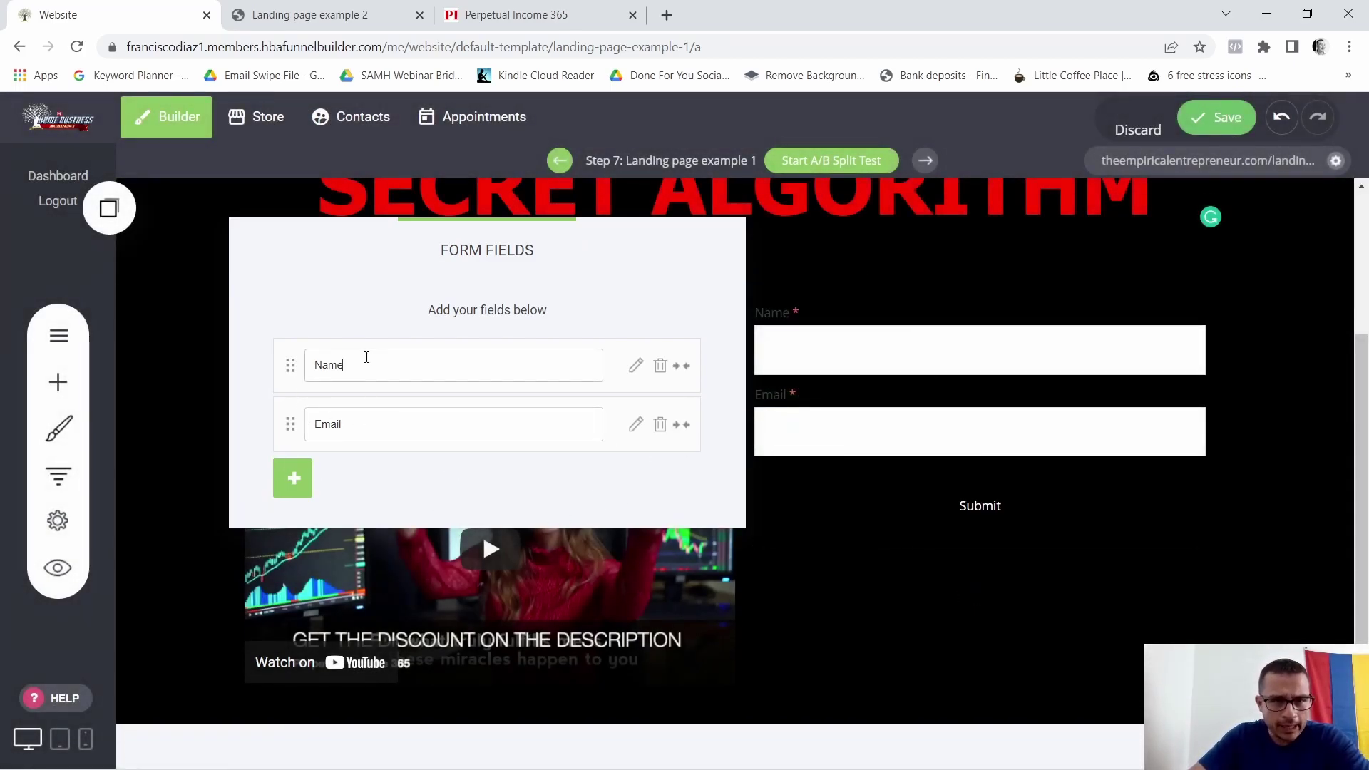
Clear the Name and Email labels of the form's two remaining fields
{"action": "key", "text": "BackSpace"}
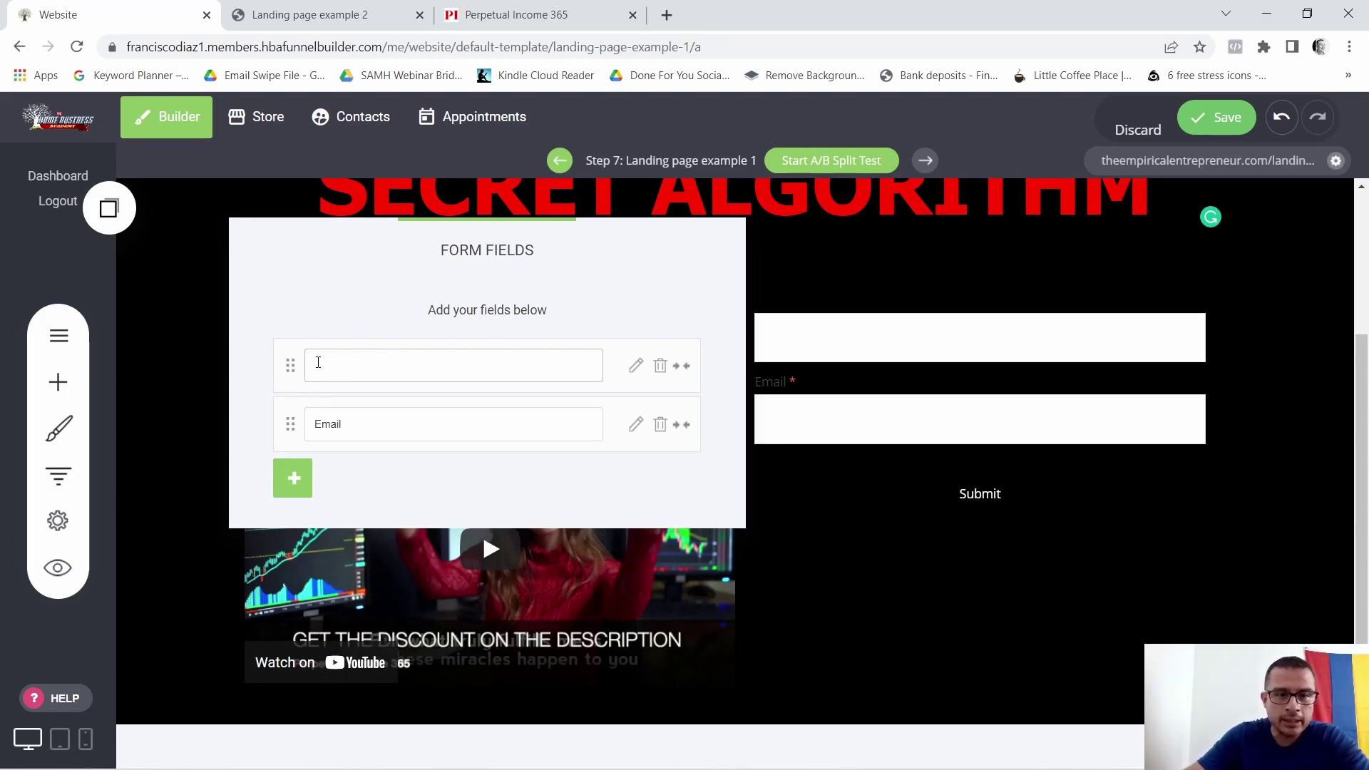
{"action": "left_click_drag", "start_coordinate": [377, 428], "coordinate": [308, 433]}
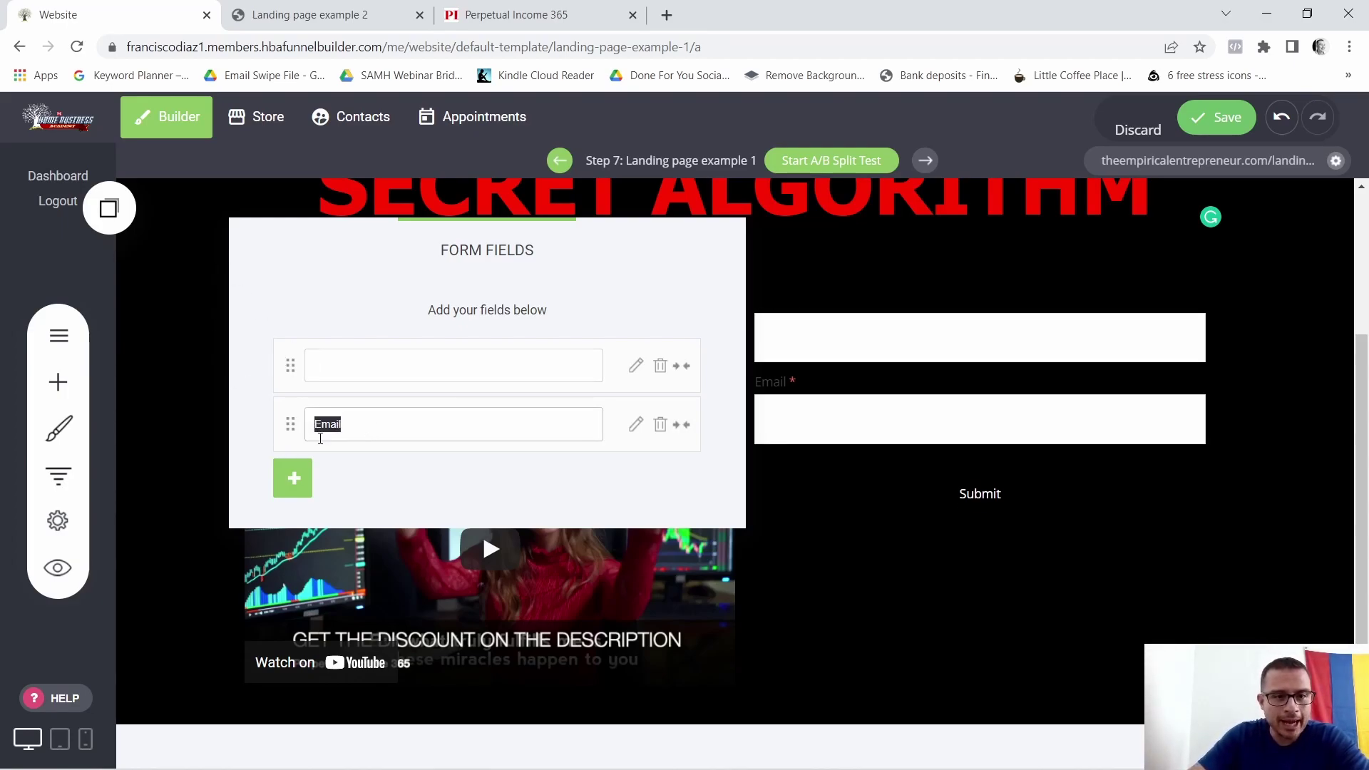
{"action": "left_click", "coordinate": [837, 503]}
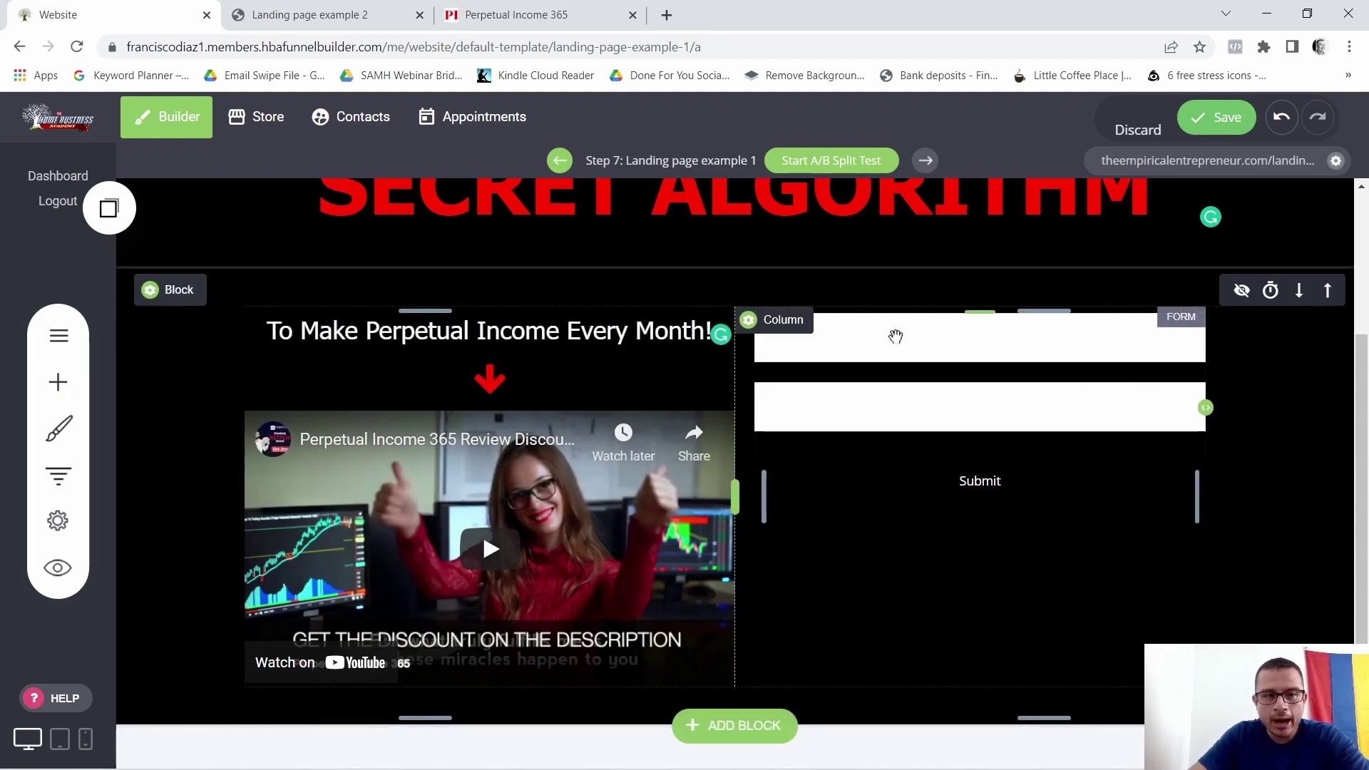
Add a heading widget above the form, and copy "Enter Your Desired Login Details" from Landing page example 2
{"action": "left_click", "coordinate": [57, 382]}
{"action": "left_click_drag", "start_coordinate": [59, 221], "coordinate": [963, 298]}
{"action": "left_click", "coordinate": [345, 6]}
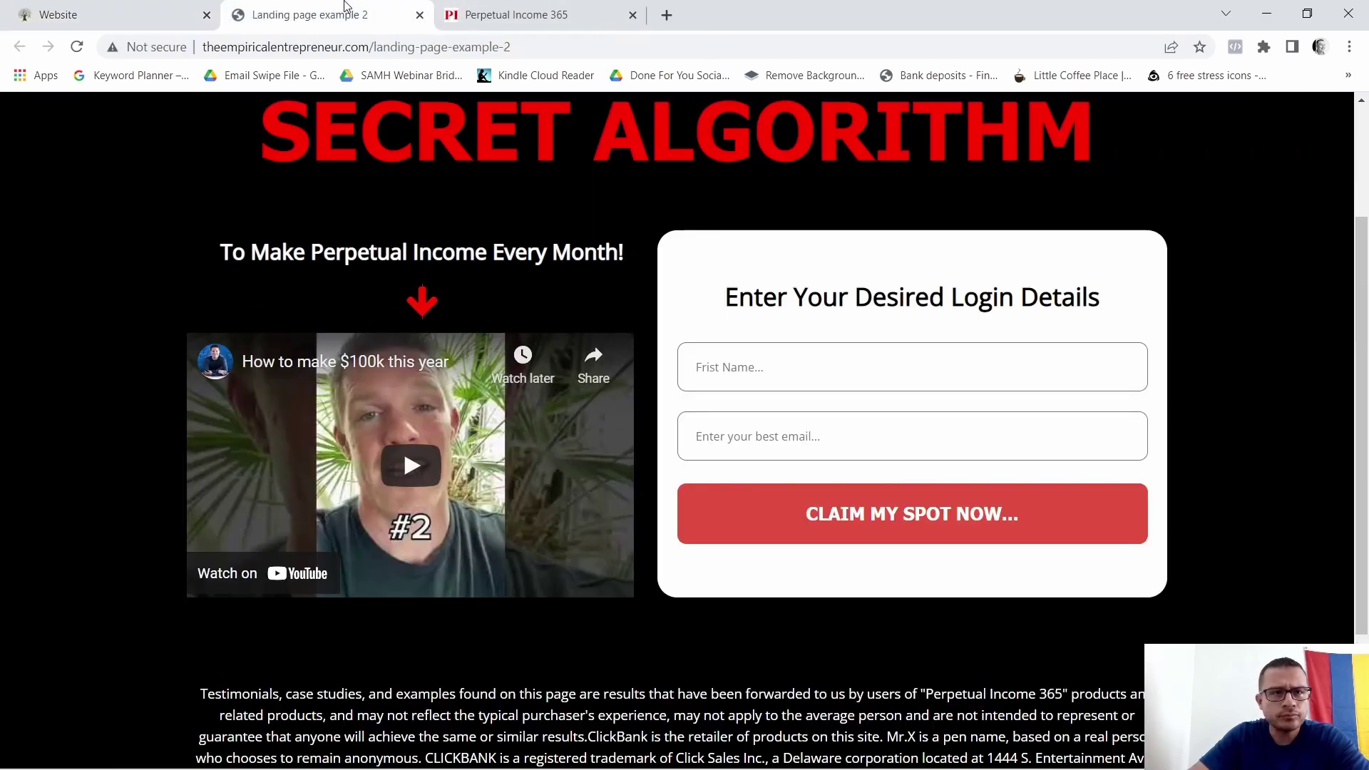
{"action": "left_click_drag", "start_coordinate": [732, 304], "coordinate": [1086, 325]}
{"action": "right_click", "coordinate": [1067, 297]}
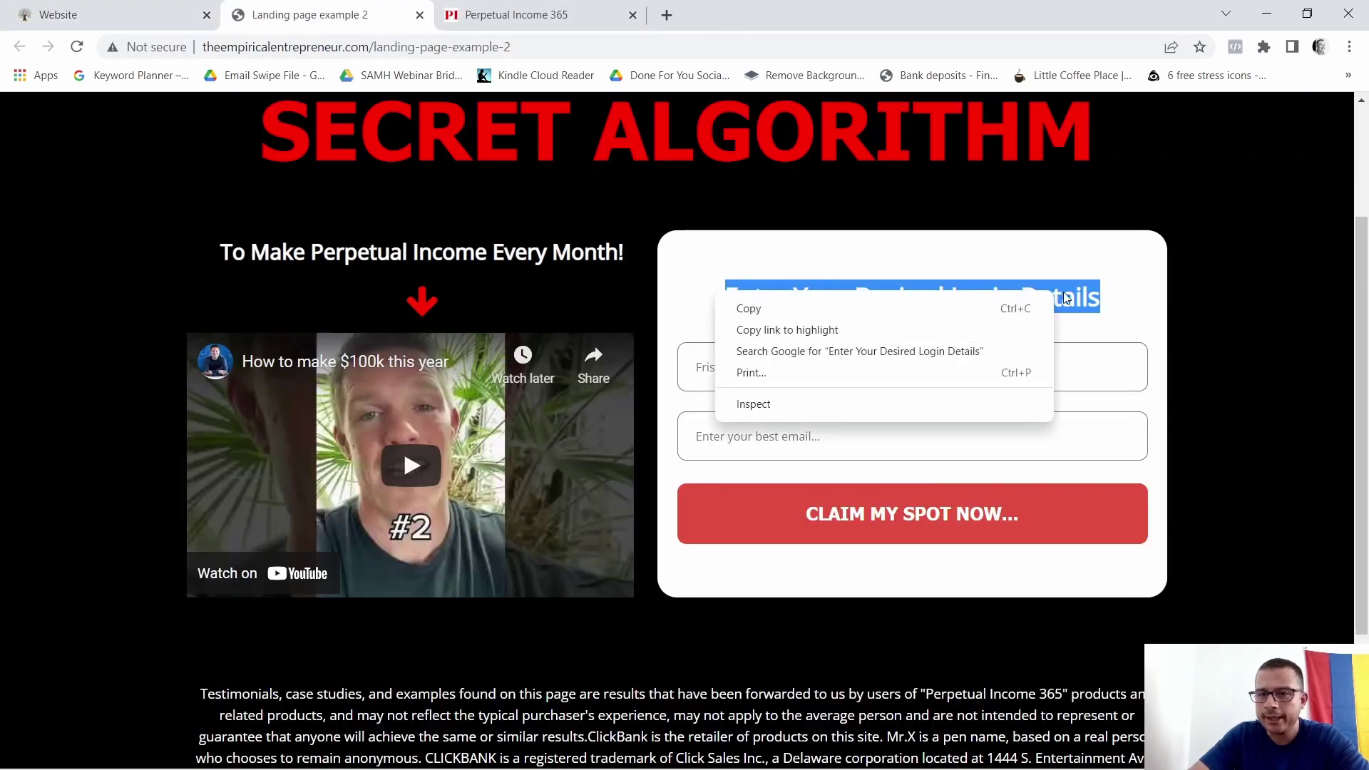
{"action": "left_click", "coordinate": [799, 315]}
Replace the placeholder heading above the form in the builder with the copied text "Enter Your Desired Login Details"
{"action": "left_click", "coordinate": [57, 8]}
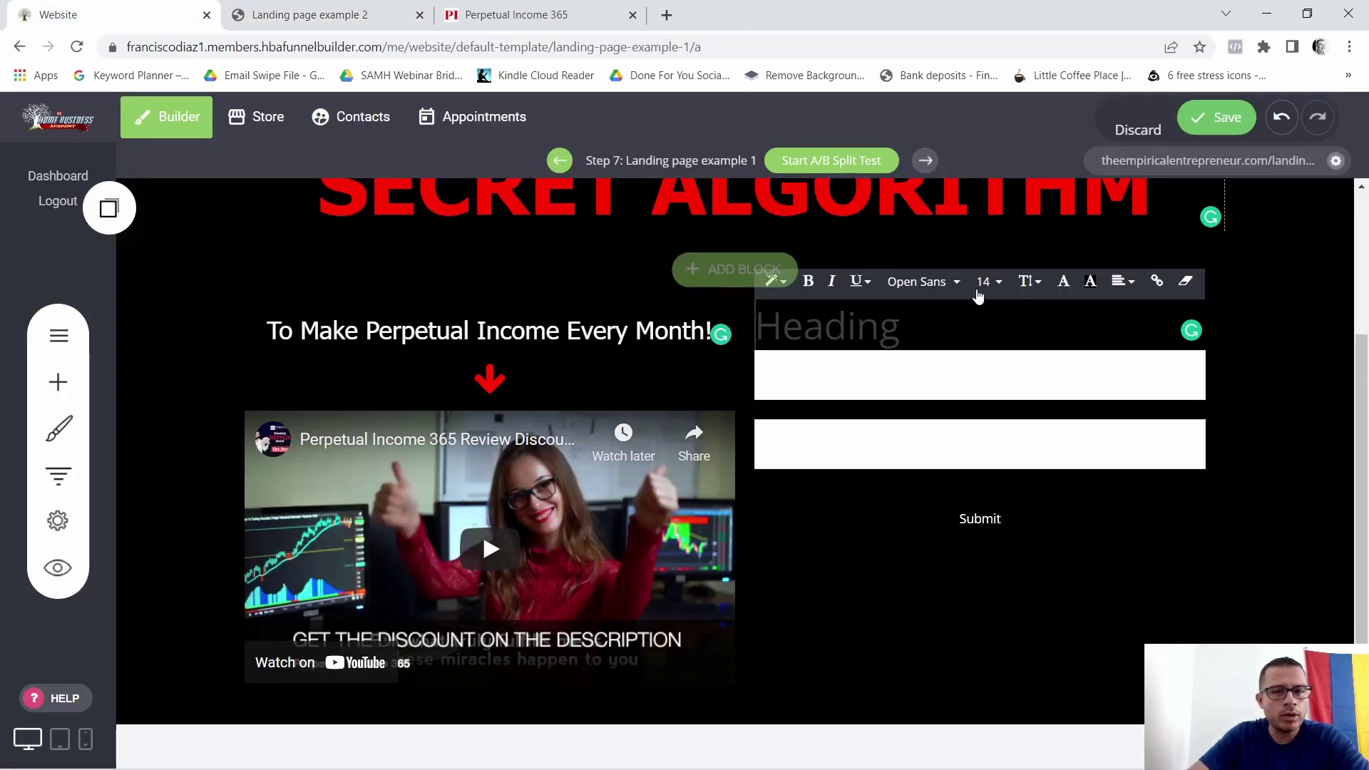
{"action": "double_click", "coordinate": [866, 326]}
{"action": "right_click", "coordinate": [868, 331]}
{"action": "left_click", "coordinate": [917, 423]}
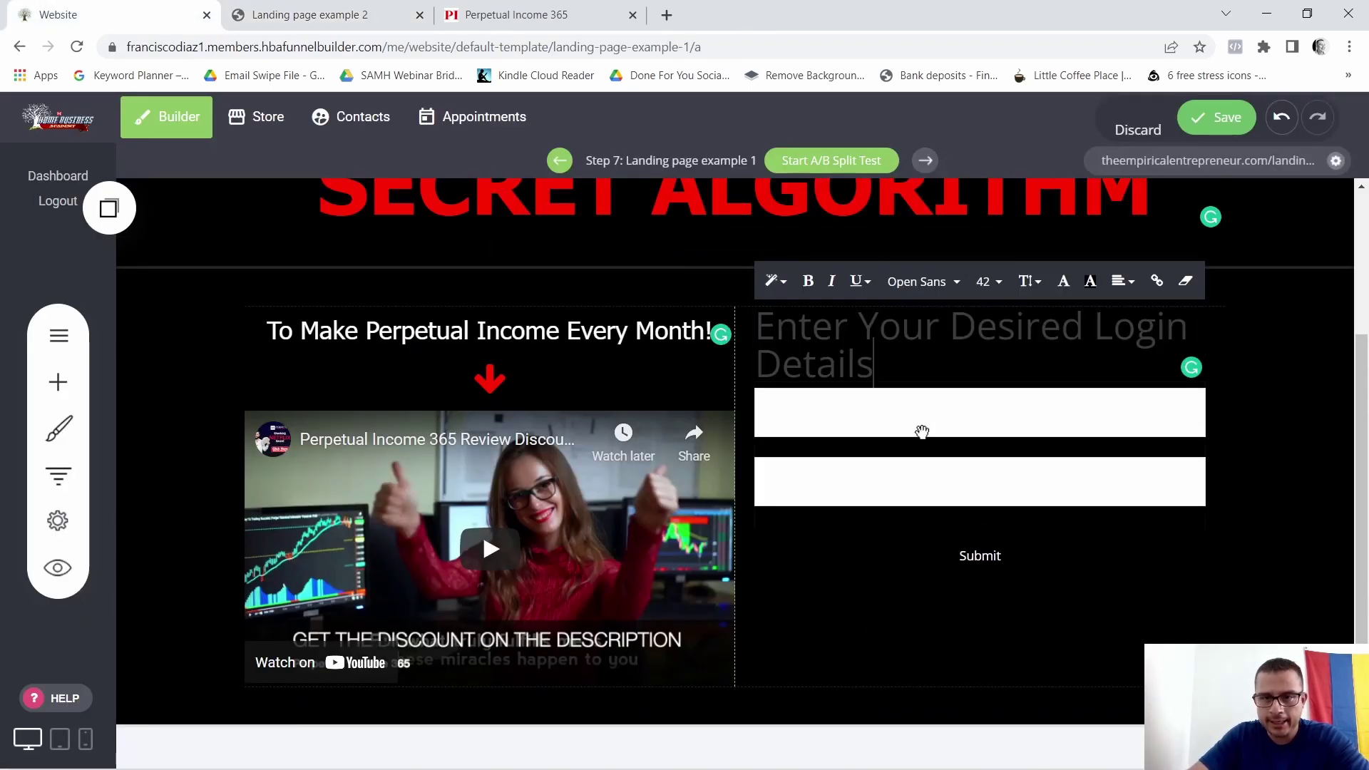
Set the "Enter Your Desired Login Details" heading to font size 28 and centre it, as in Landing page example 2
{"action": "triple_click", "coordinate": [920, 342]}
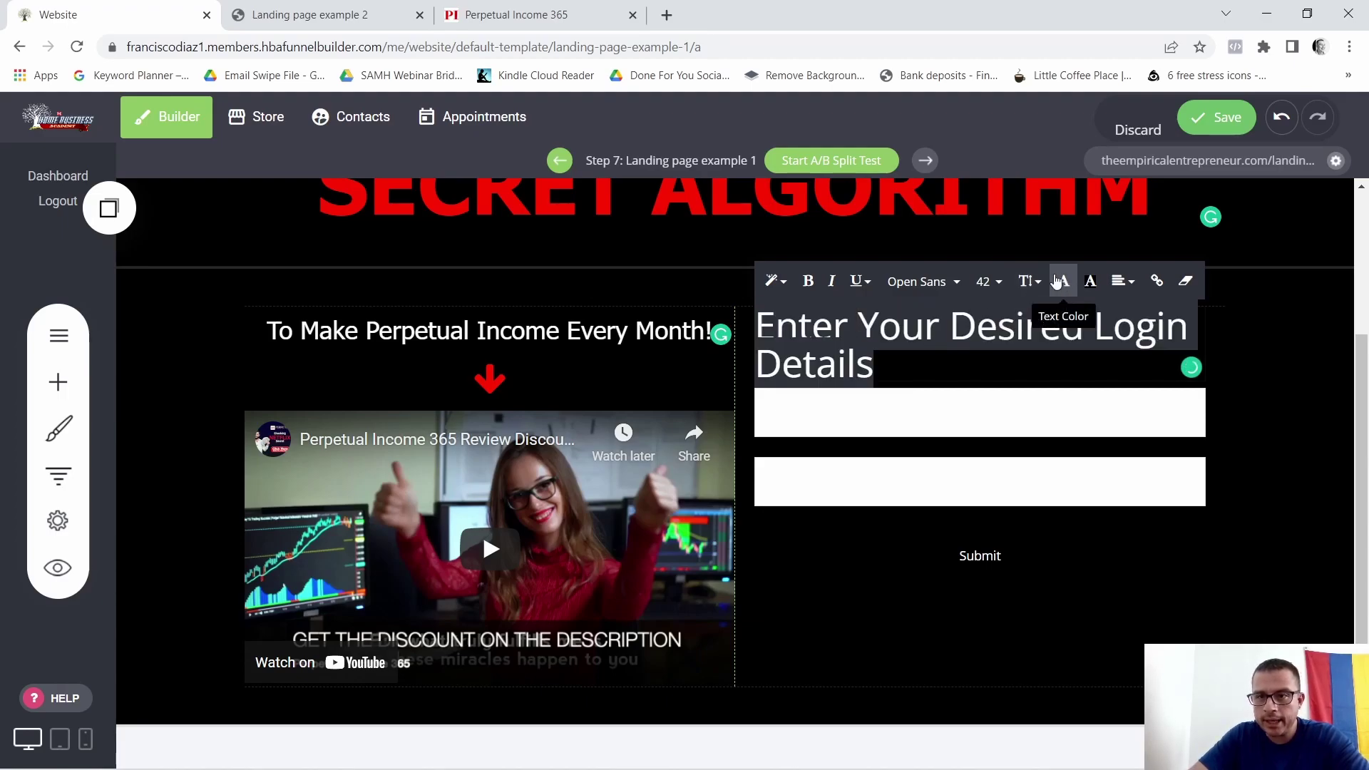
{"action": "left_click", "coordinate": [989, 282]}
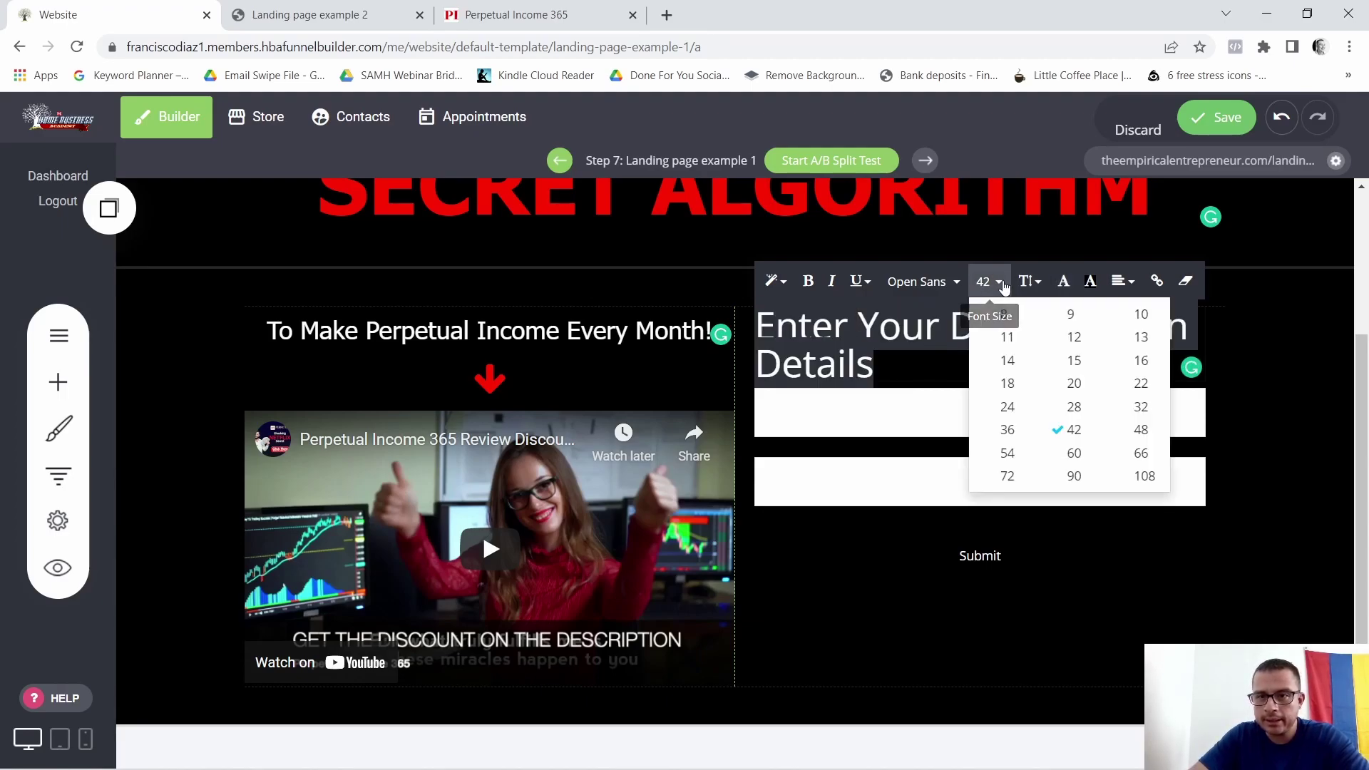
{"action": "left_click", "coordinate": [1074, 408]}
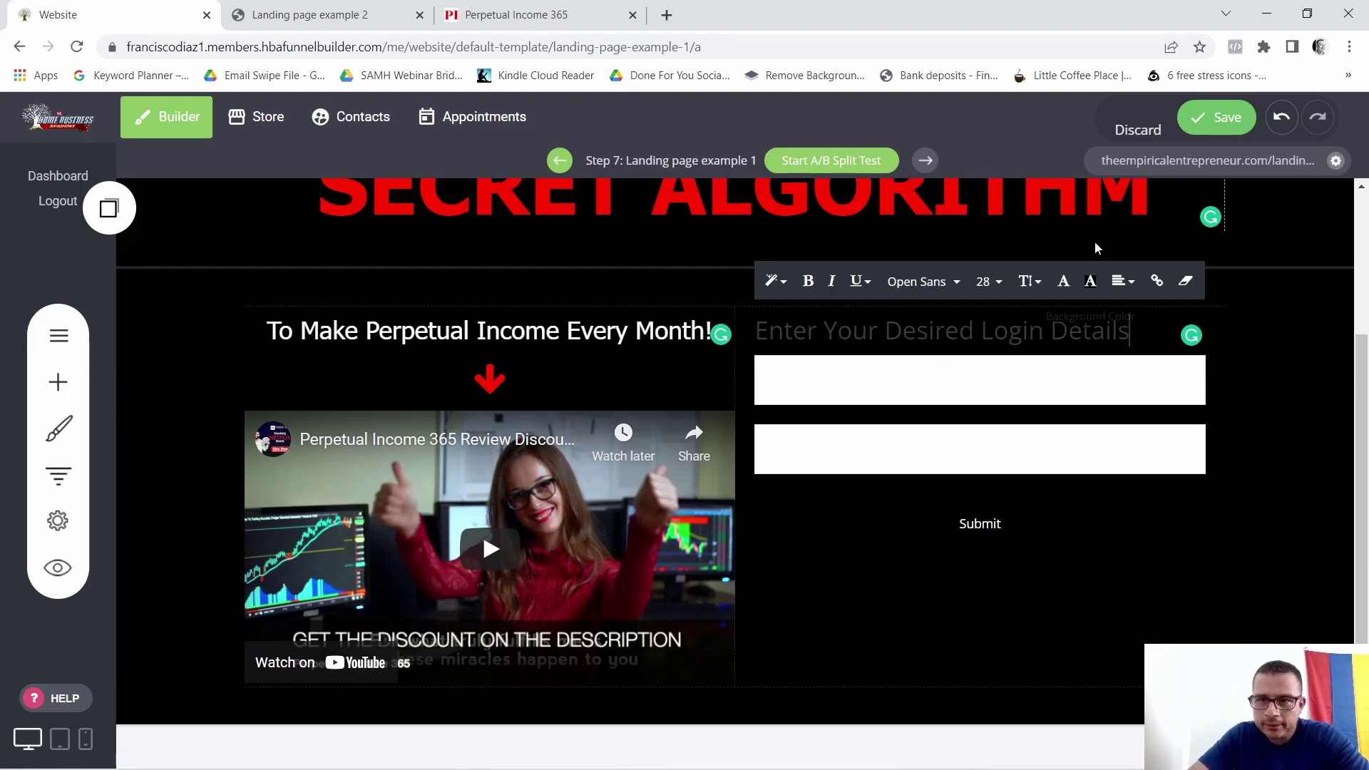
{"action": "left_click", "coordinate": [389, 21]}
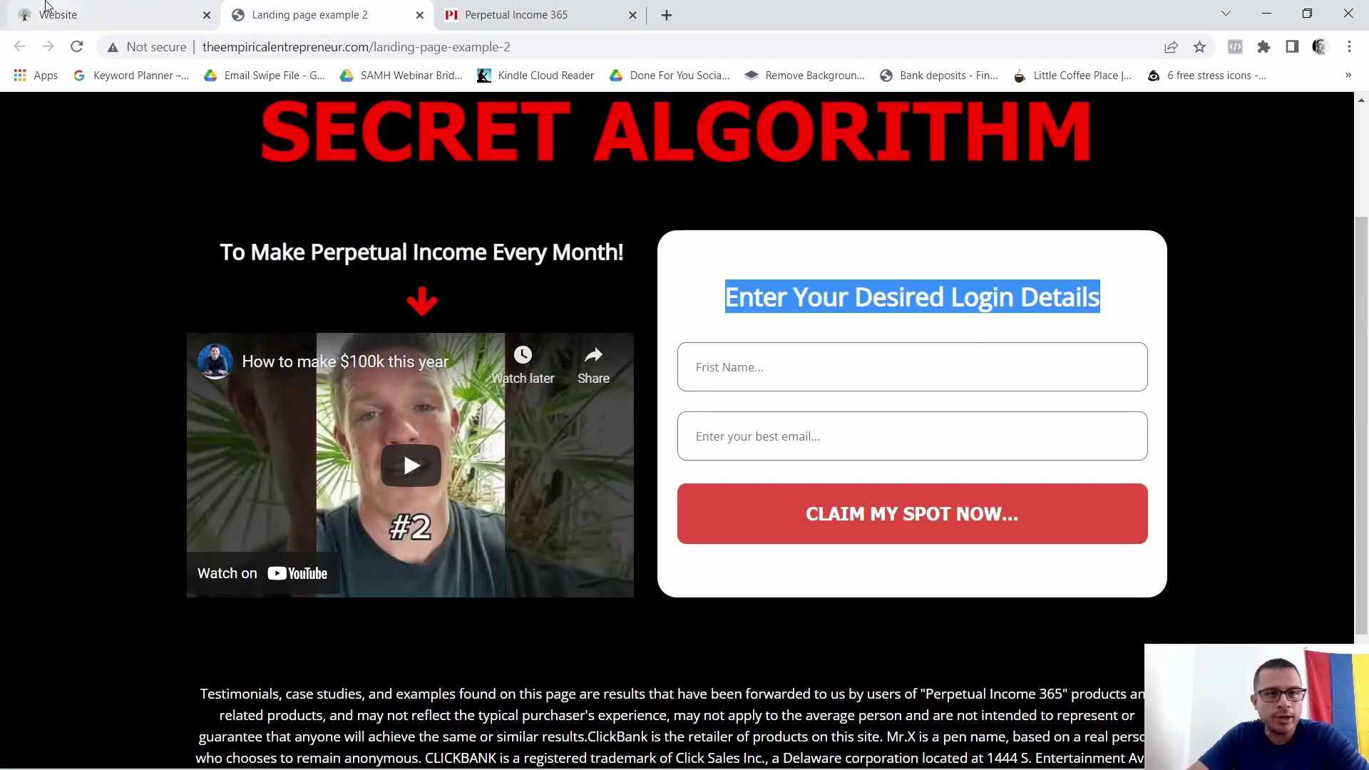
{"action": "left_click", "coordinate": [104, 7]}
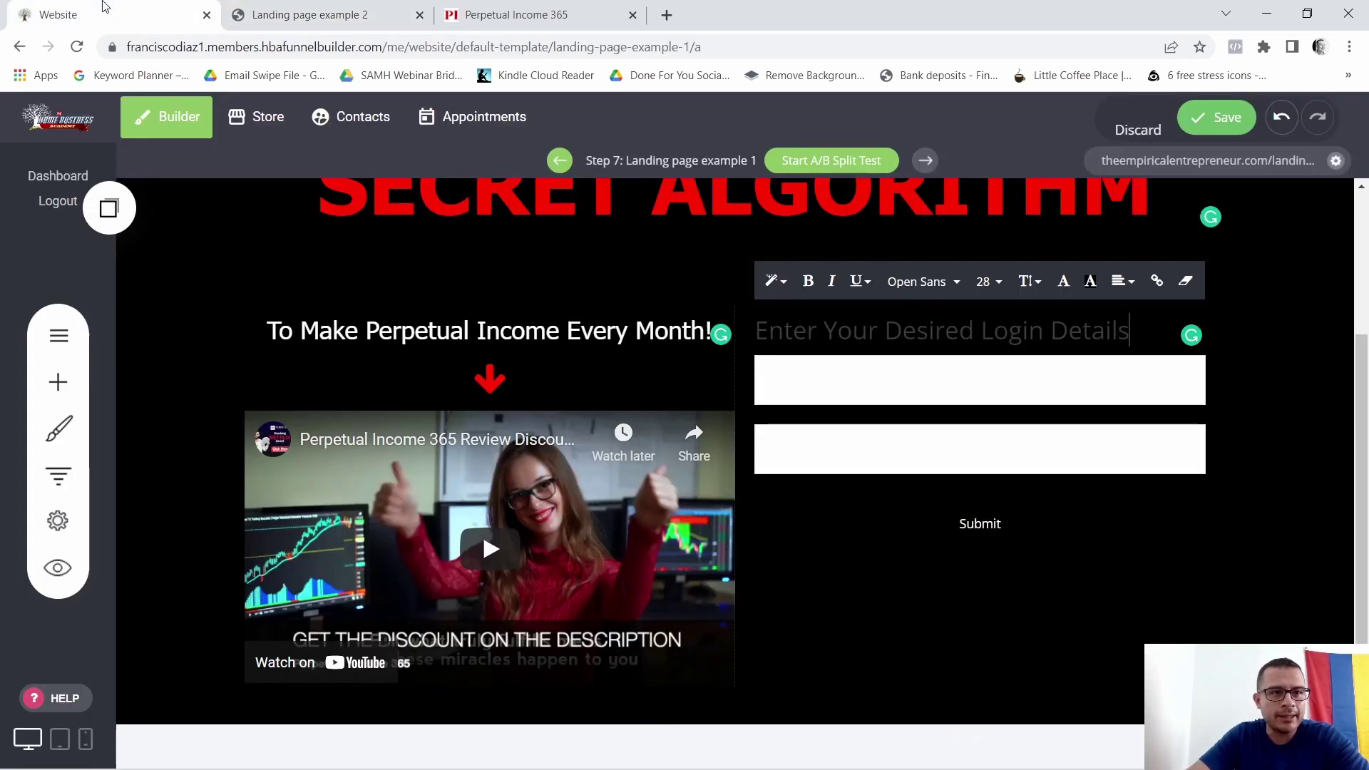
{"action": "left_click", "coordinate": [1124, 281]}
{"action": "left_click", "coordinate": [1153, 320]}
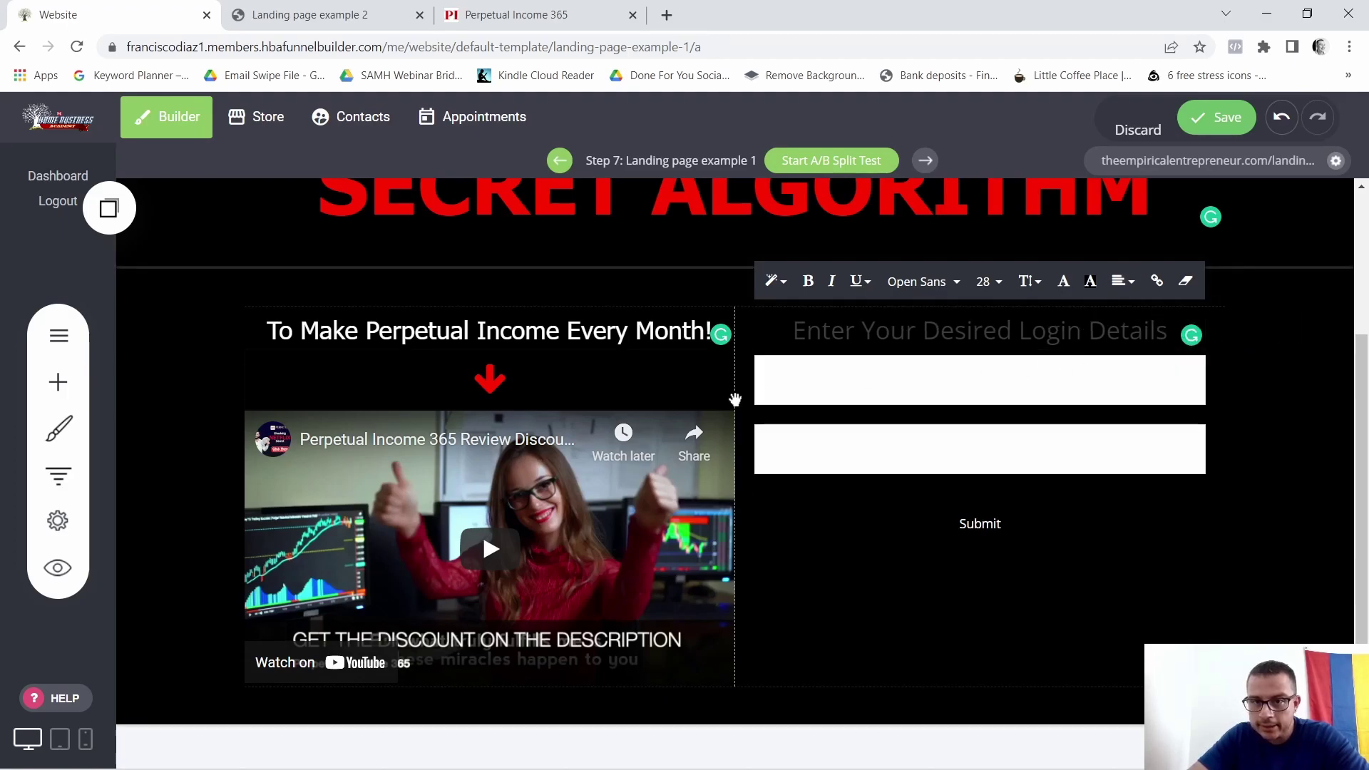
Set the text colour of the whole "Enter Your Desired Login Details" heading to white (FFFFFF)
{"action": "left_click", "coordinate": [1063, 281]}
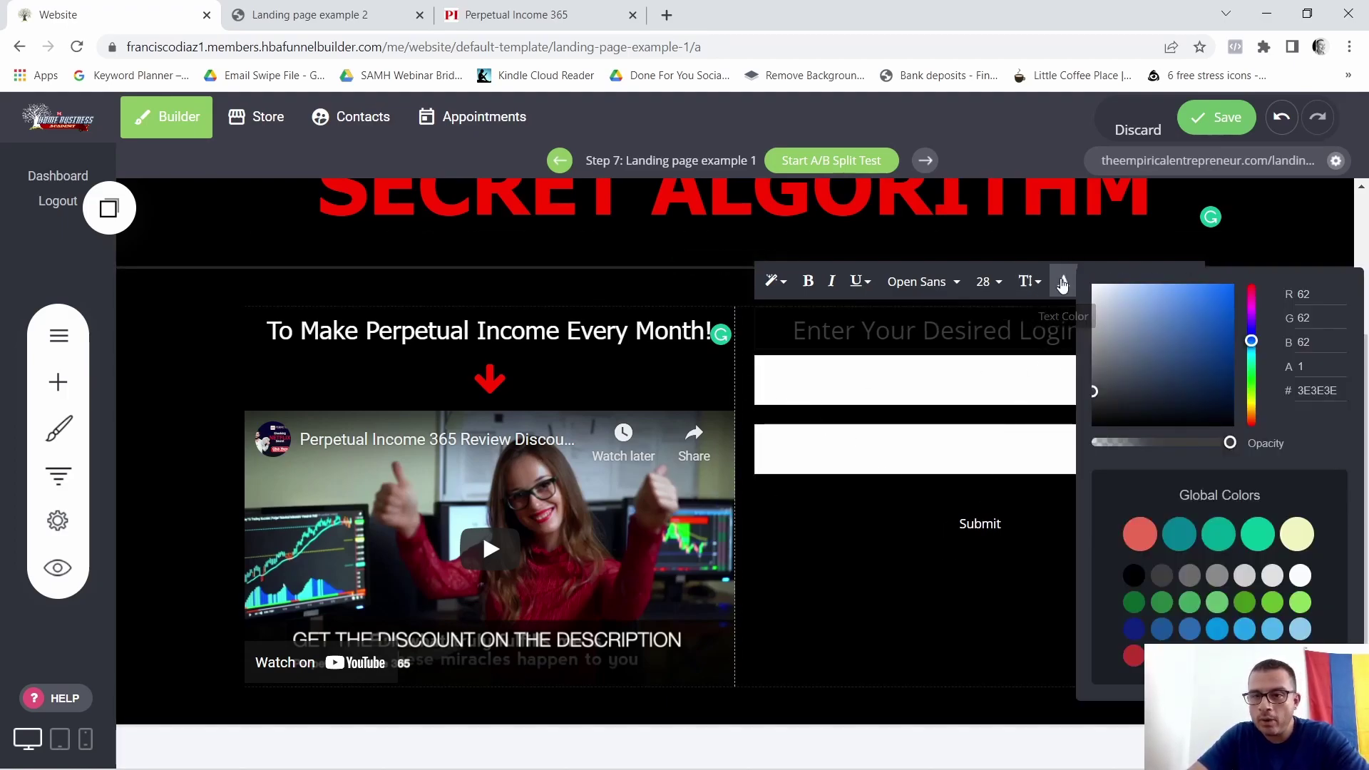
{"action": "left_click", "coordinate": [1300, 576]}
{"action": "left_click", "coordinate": [987, 358]}
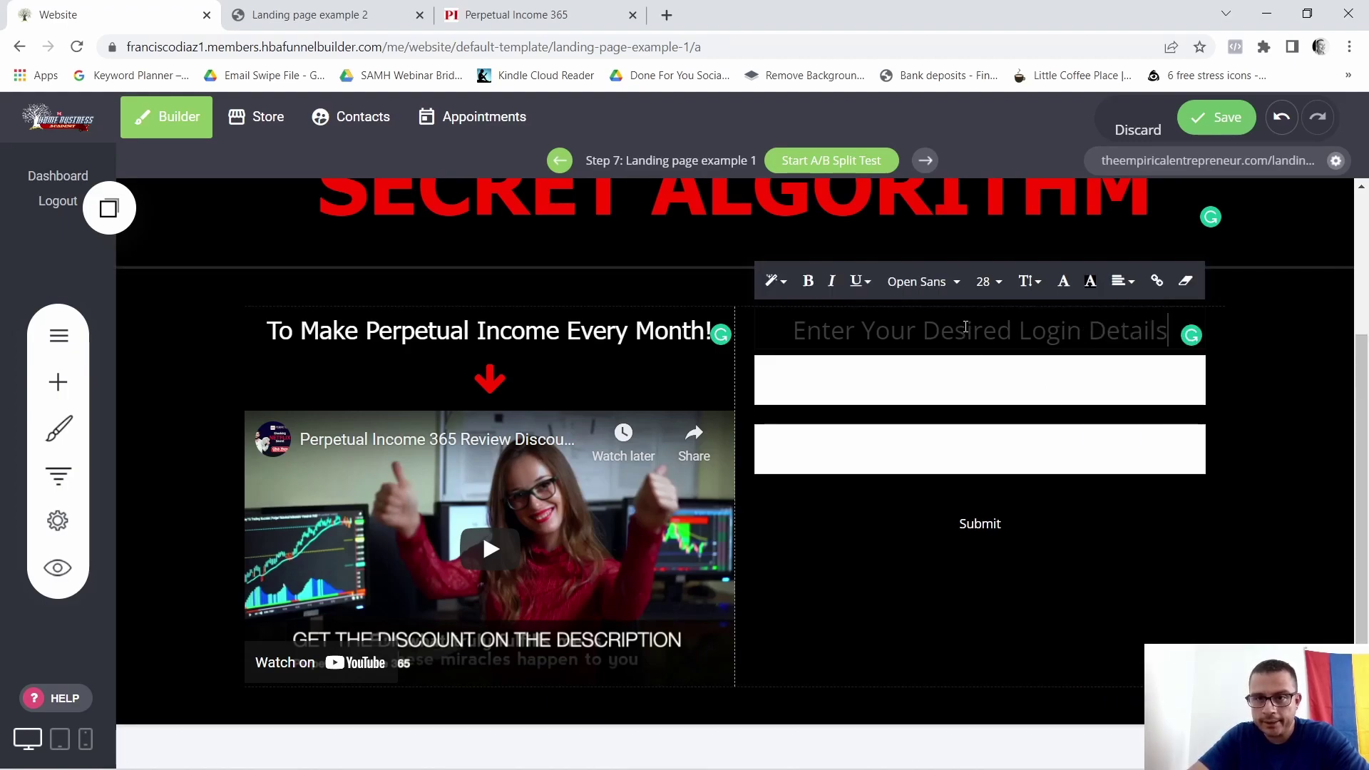
{"action": "left_click", "coordinate": [965, 329]}
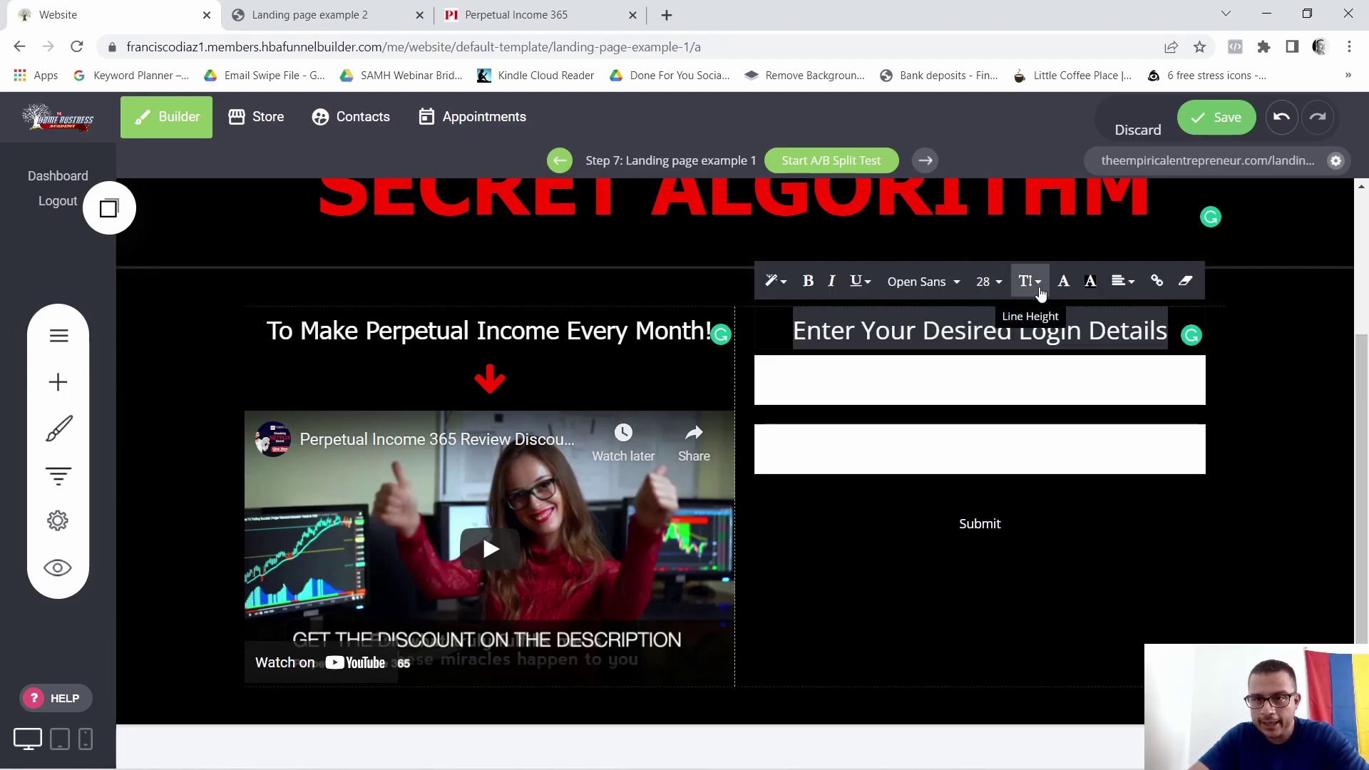
{"action": "left_click", "coordinate": [1064, 284]}
{"action": "left_click", "coordinate": [1302, 577]}
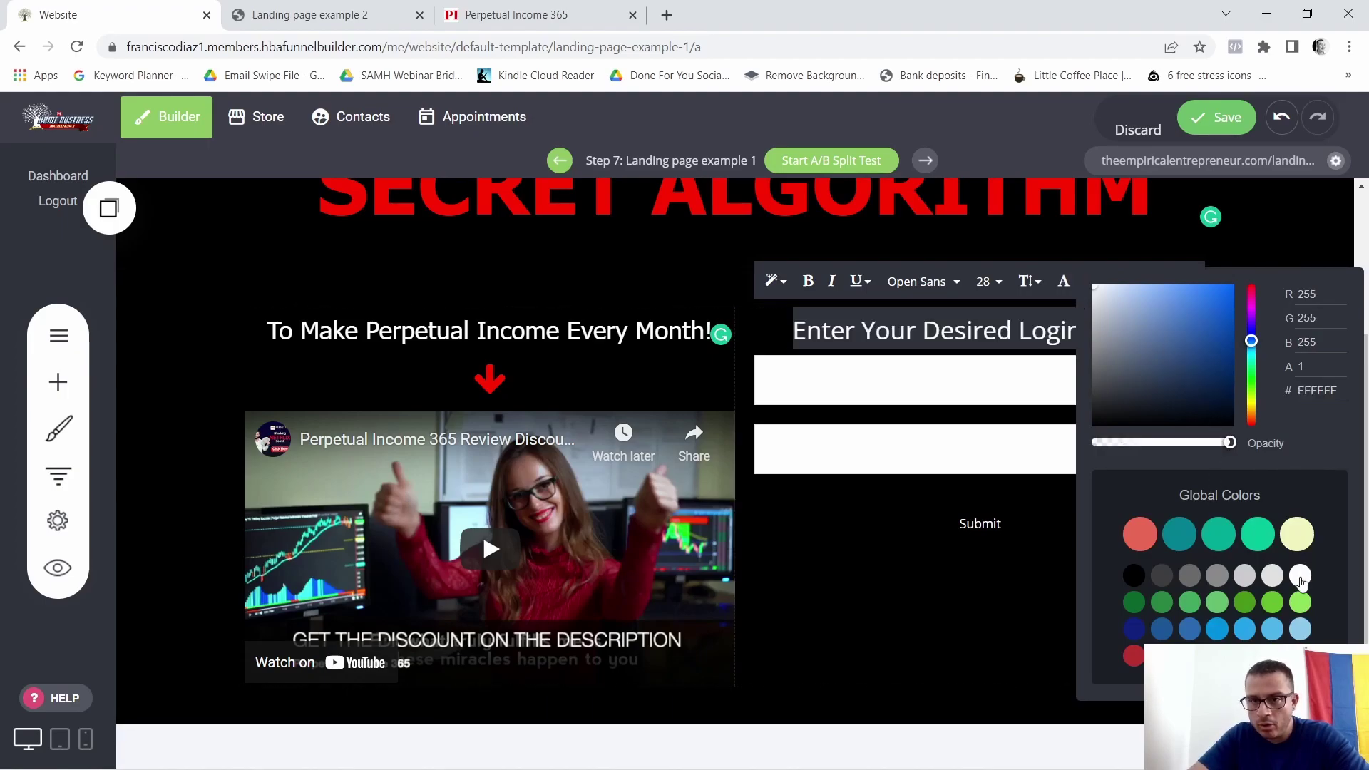
Set the form's Submit button colour to bright red (FF1800) and its border radius to 10 px
{"action": "left_click", "coordinate": [927, 563]}
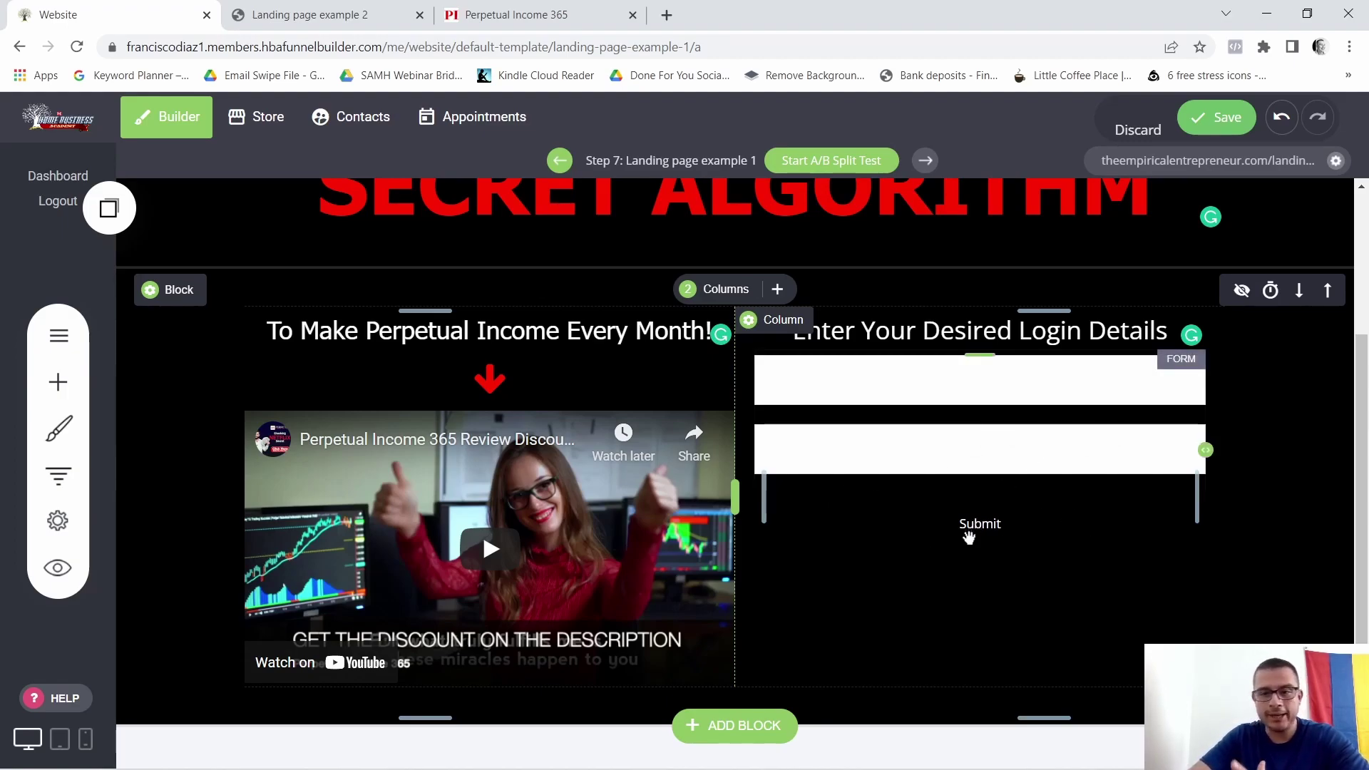
{"action": "left_click", "coordinate": [1052, 505]}
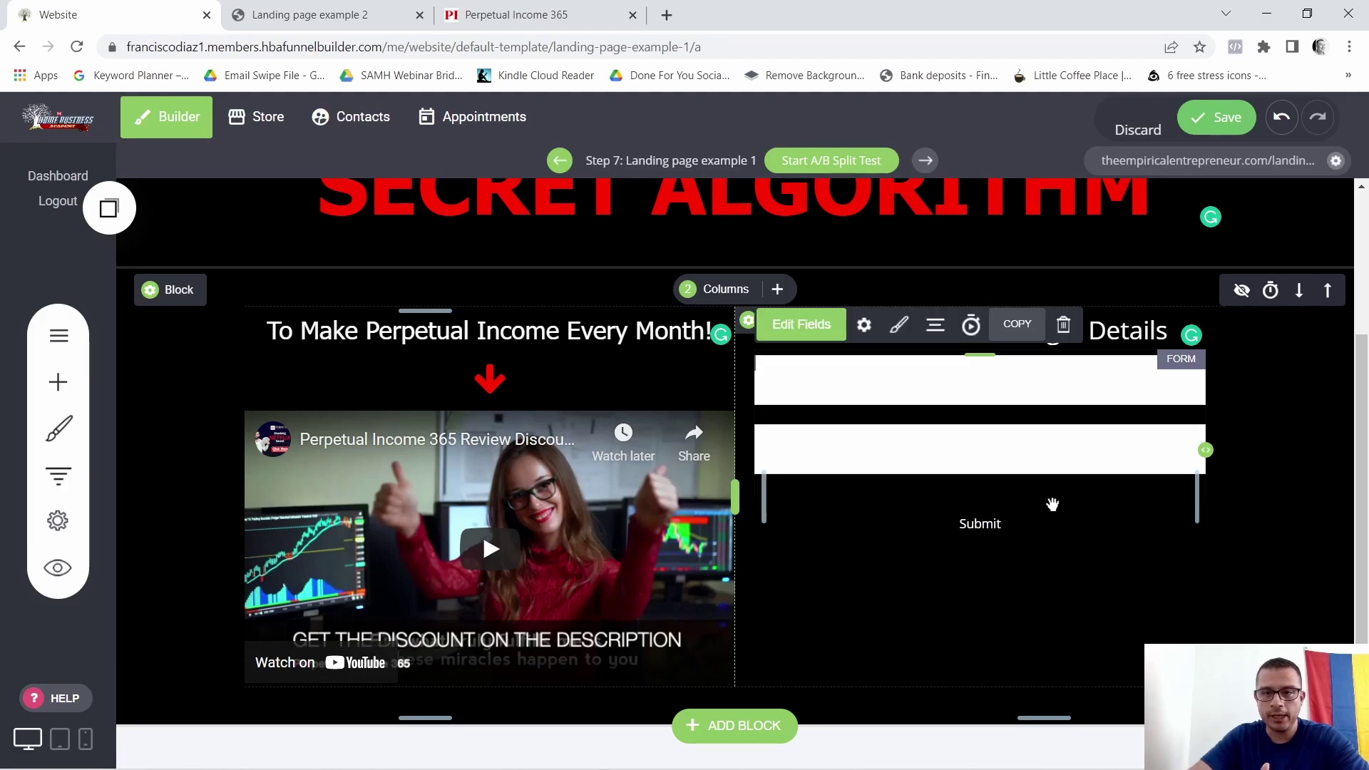
{"action": "left_click", "coordinate": [897, 326]}
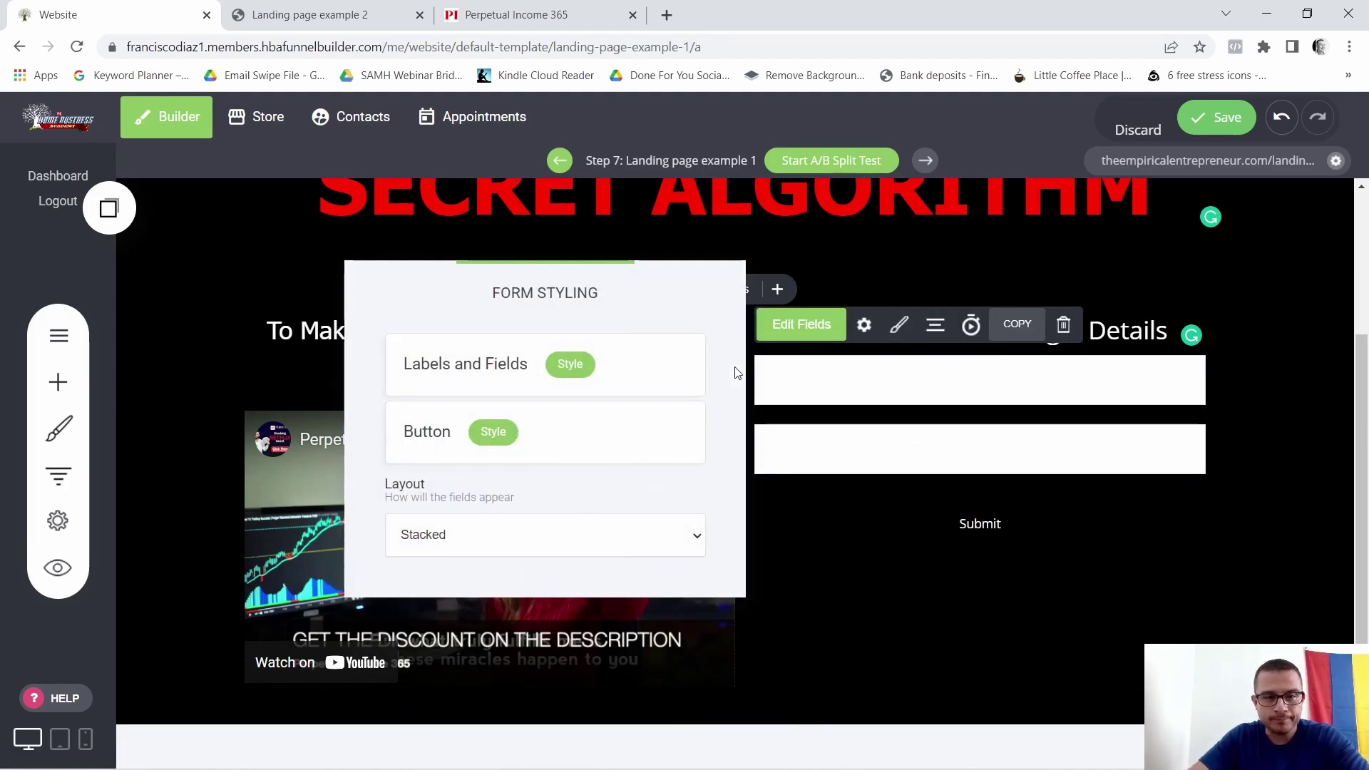
{"action": "left_click", "coordinate": [491, 437]}
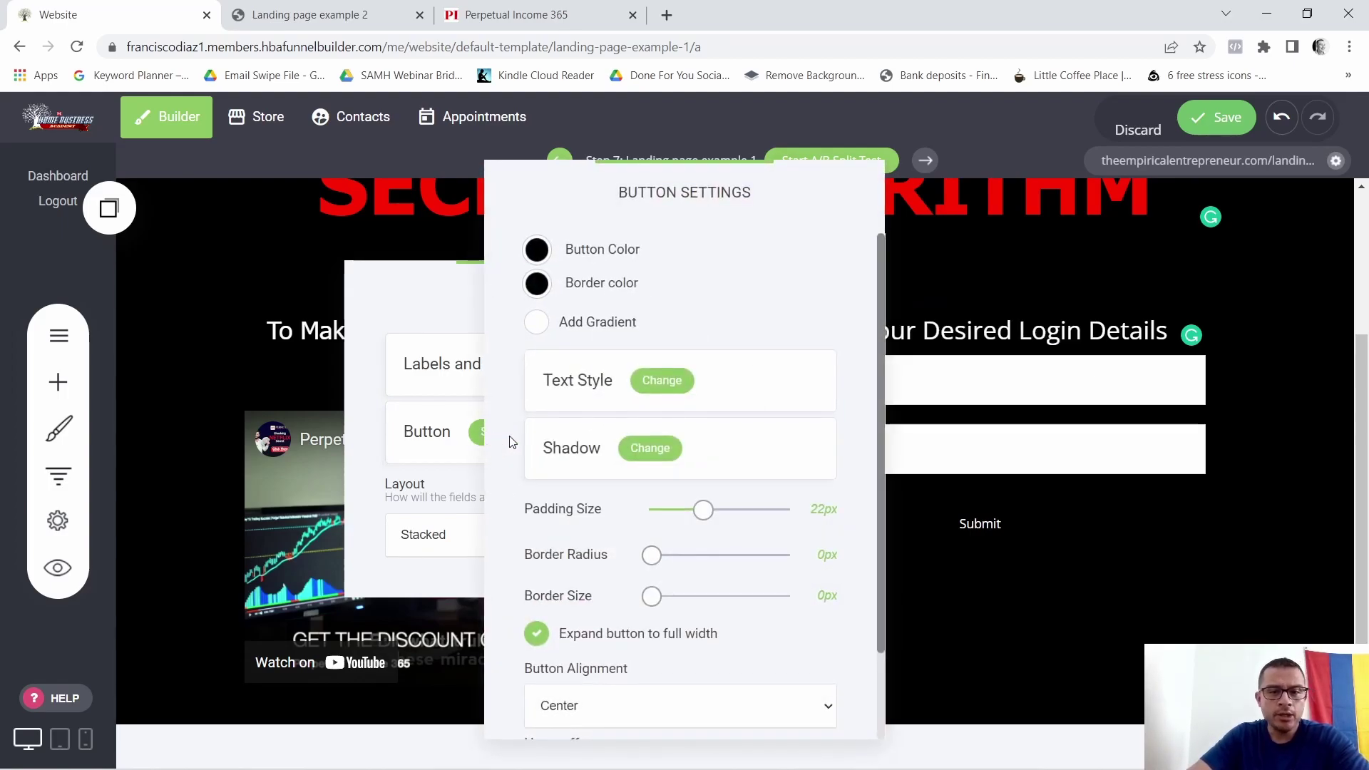
{"action": "left_click", "coordinate": [538, 250]}
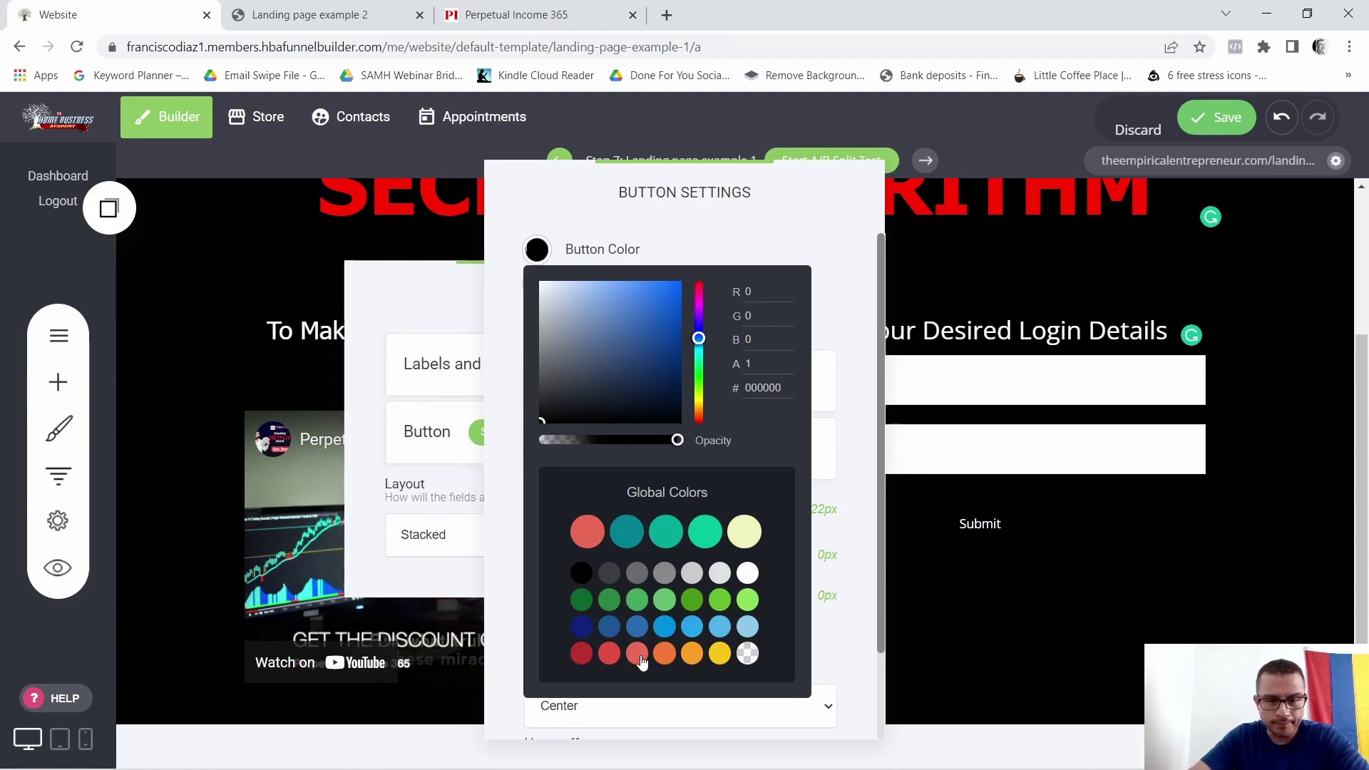
{"action": "left_click", "coordinate": [608, 654]}
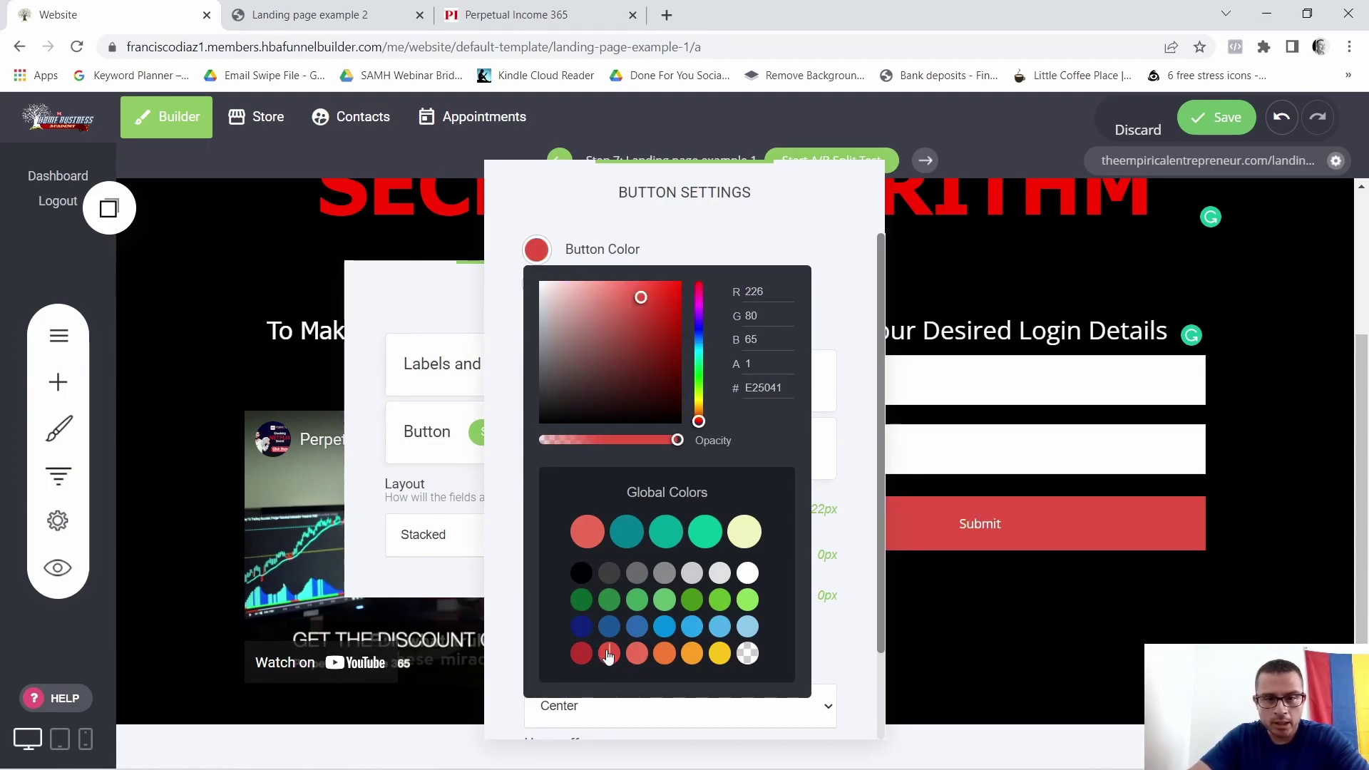
{"action": "left_click_drag", "start_coordinate": [641, 296], "coordinate": [701, 267]}
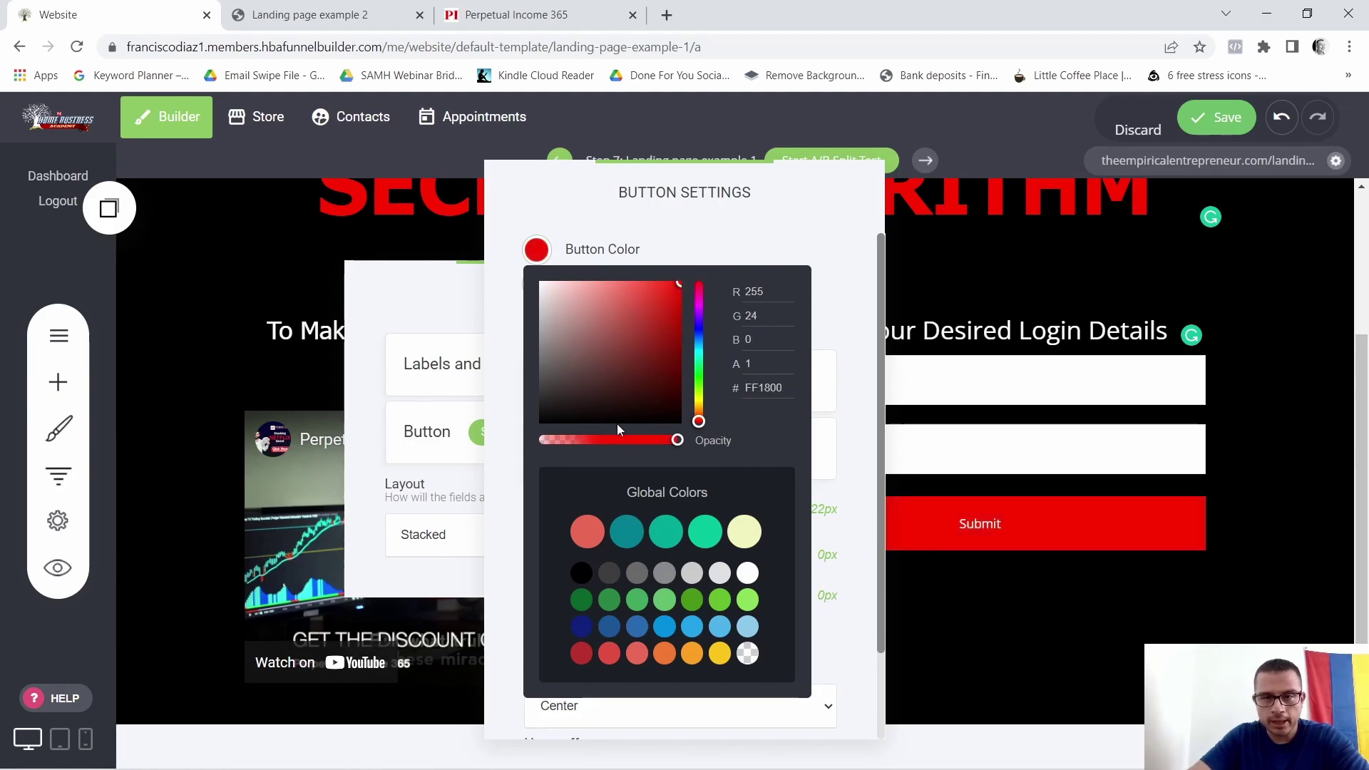
{"action": "left_click", "coordinate": [845, 357]}
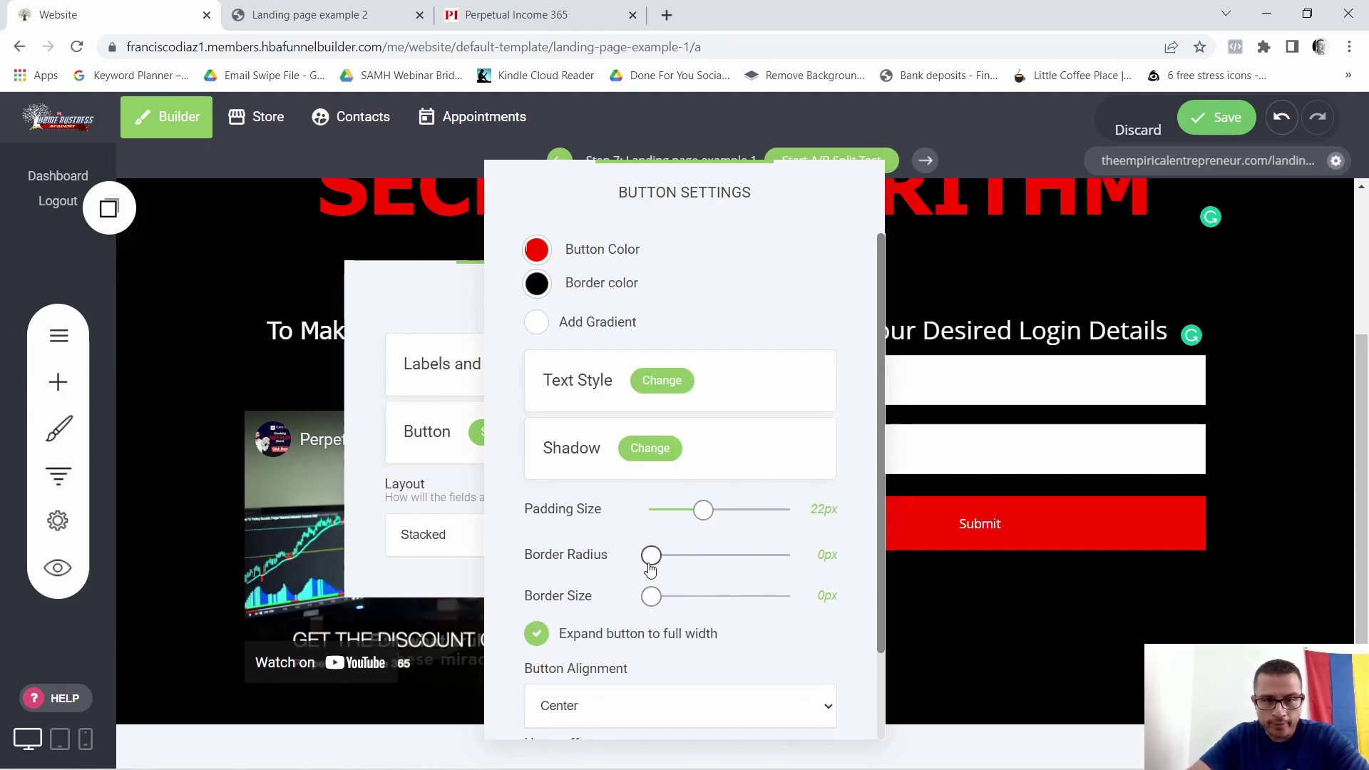
{"action": "left_click_drag", "start_coordinate": [650, 562], "coordinate": [674, 563]}
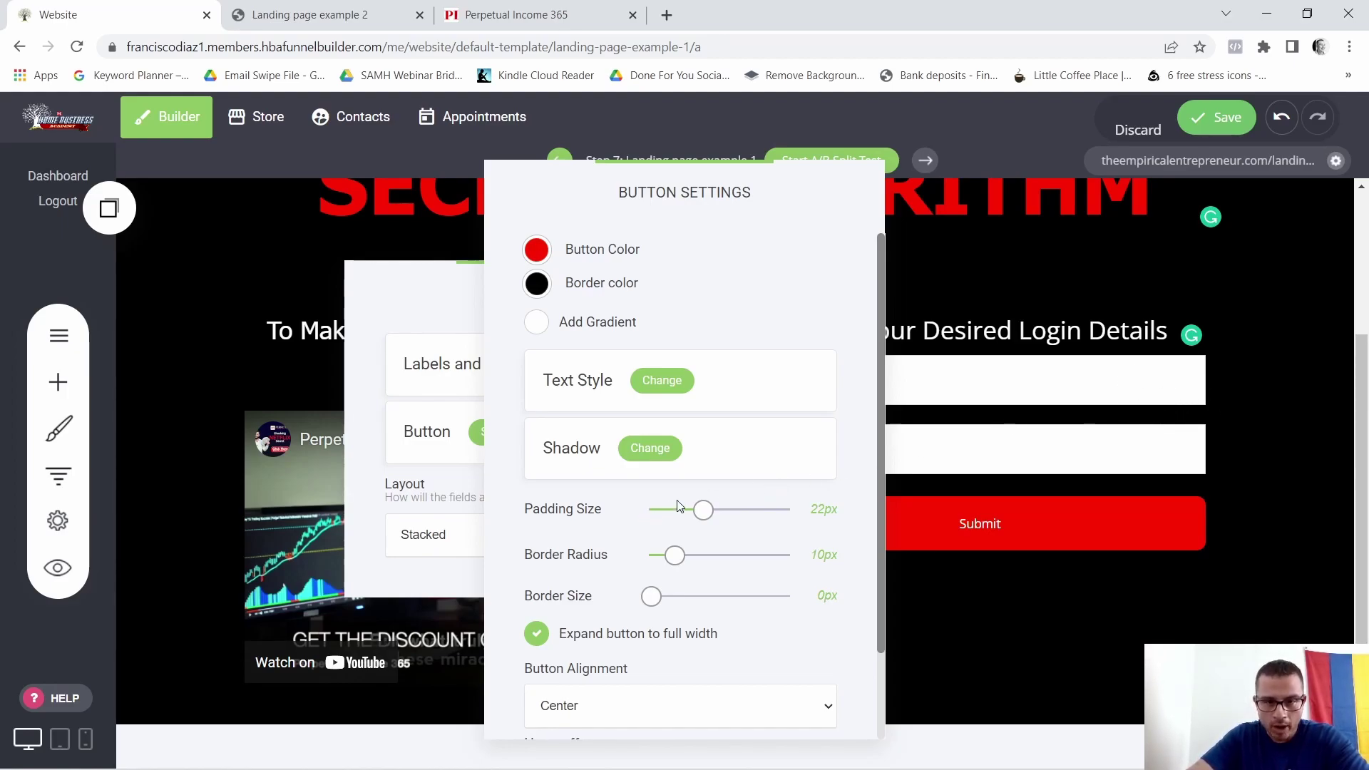
Set the Submit button's text to the Tahoma font at 30 px
{"action": "left_click", "coordinate": [659, 383]}
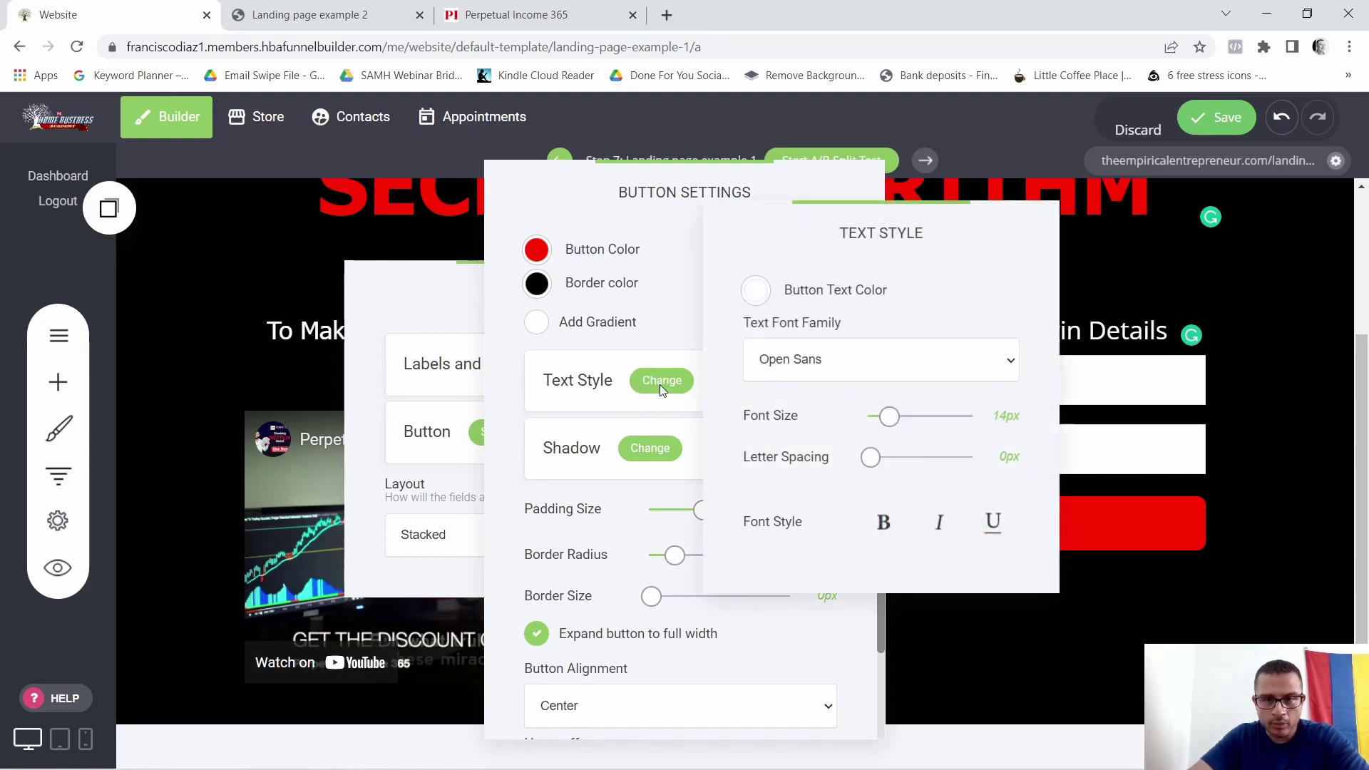
{"action": "left_click", "coordinate": [999, 369]}
{"action": "left_click", "coordinate": [763, 536]}
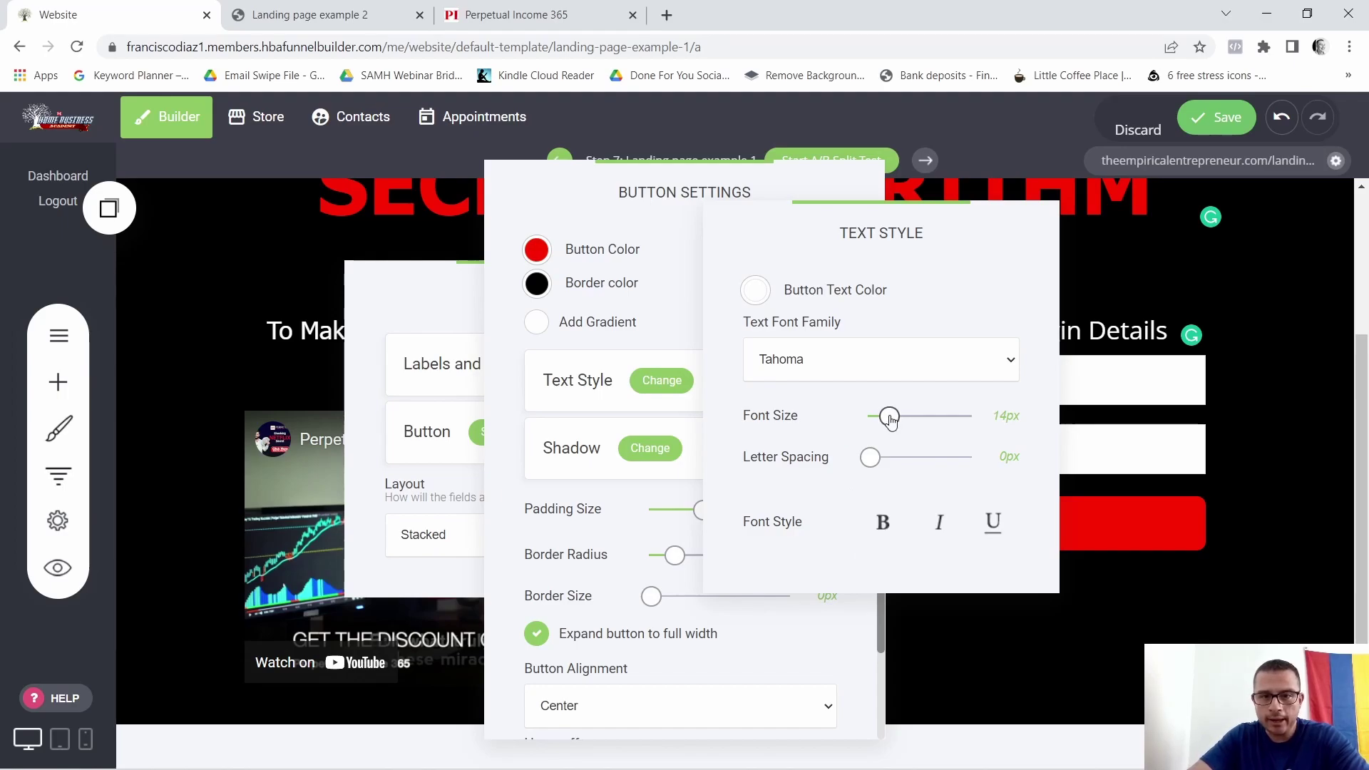
{"action": "left_click_drag", "start_coordinate": [891, 421], "coordinate": [915, 425]}
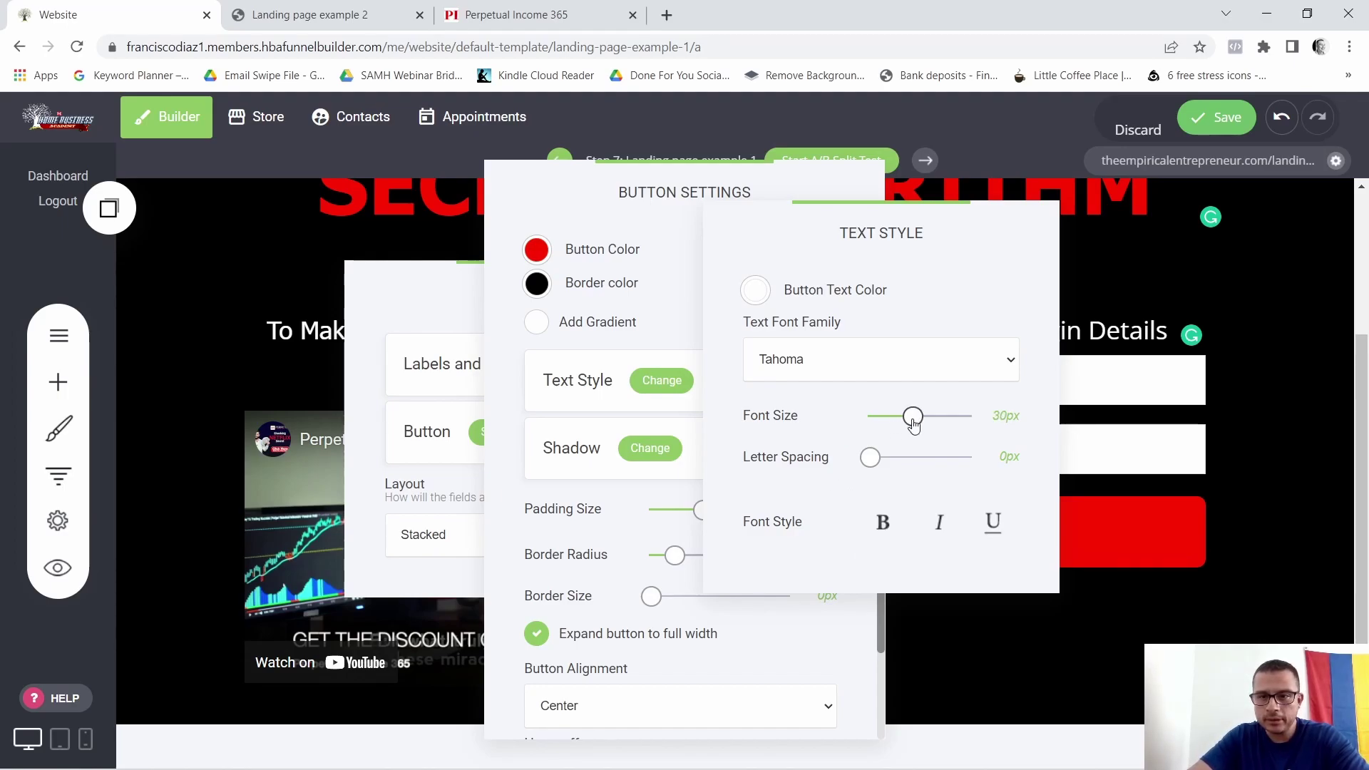
{"action": "left_click_drag", "start_coordinate": [982, 257], "coordinate": [710, 268]}
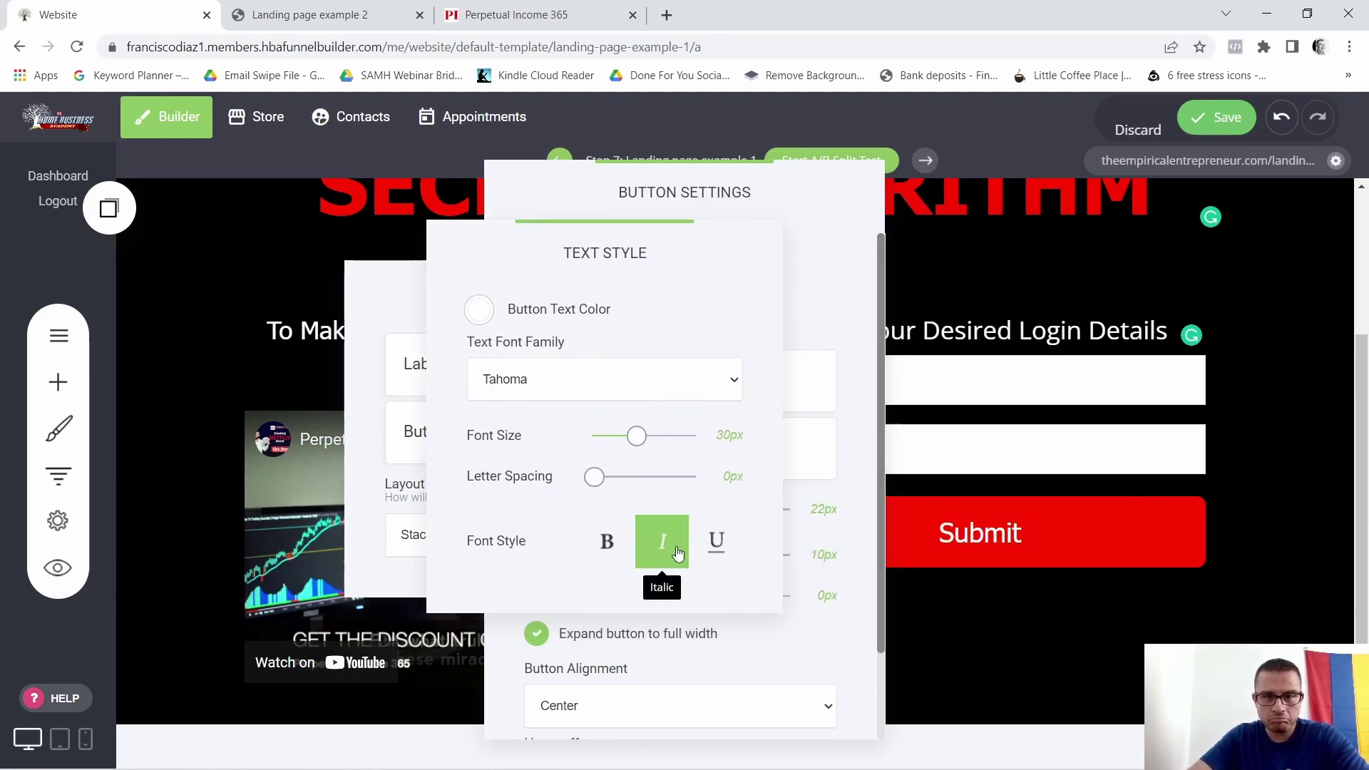
{"action": "left_click", "coordinate": [1002, 545]}
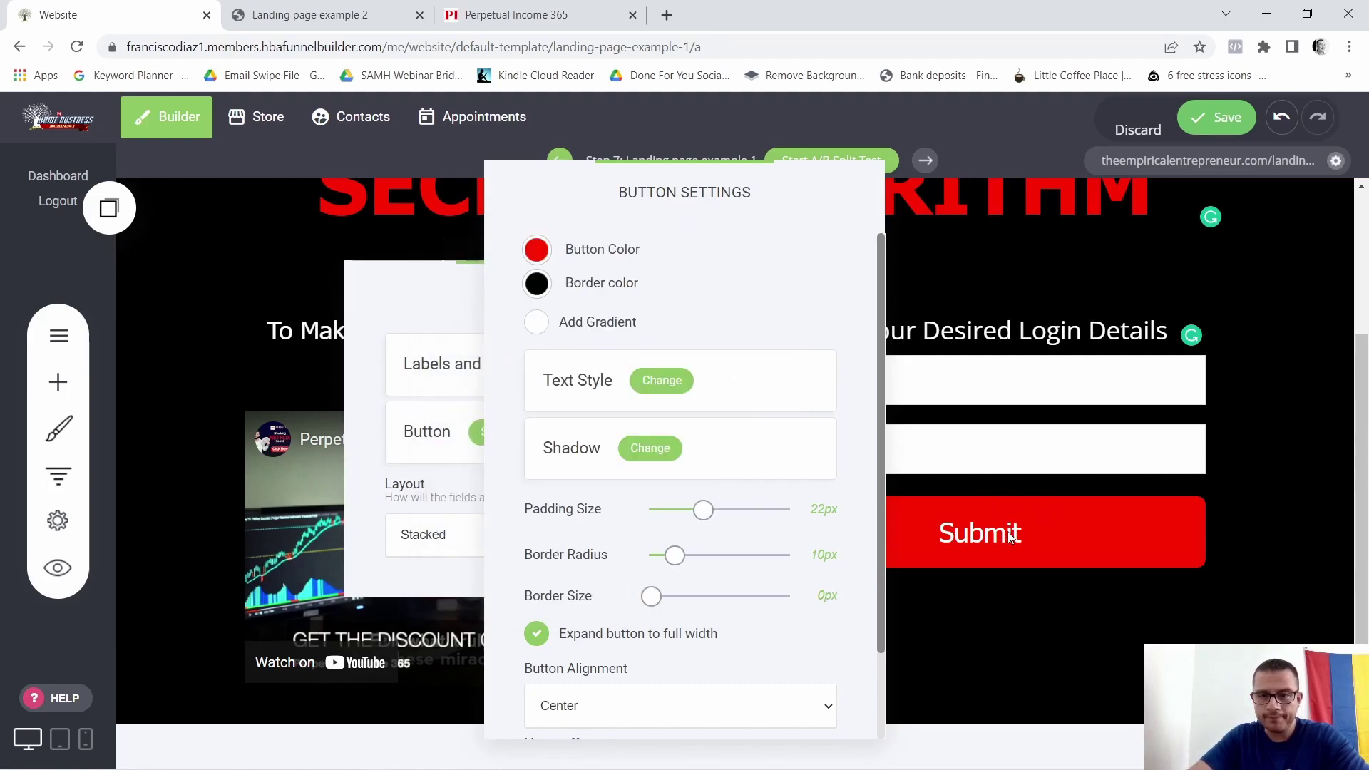
{"action": "scroll", "coordinate": [653, 567], "scroll_direction": "down", "scroll_amount": 2}
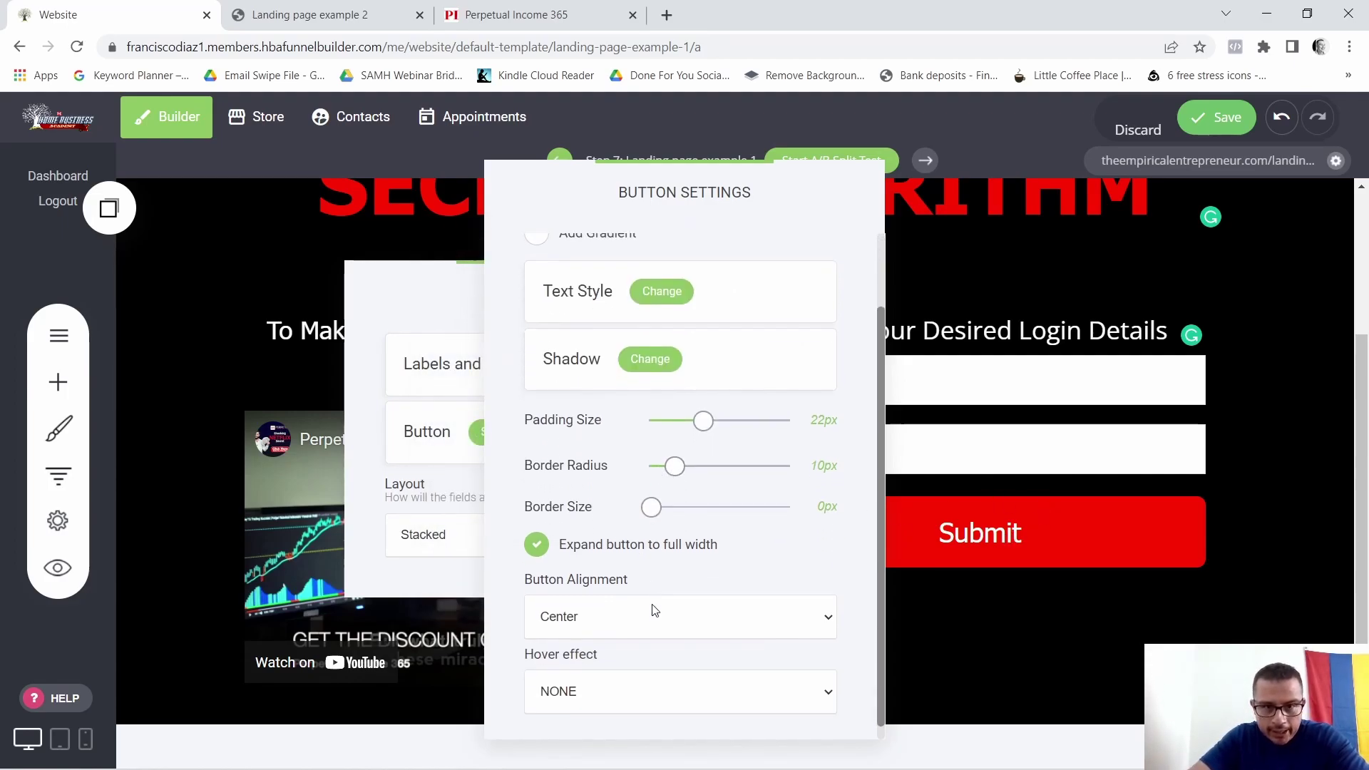
{"action": "scroll", "coordinate": [652, 599], "scroll_direction": "up", "scroll_amount": 2}
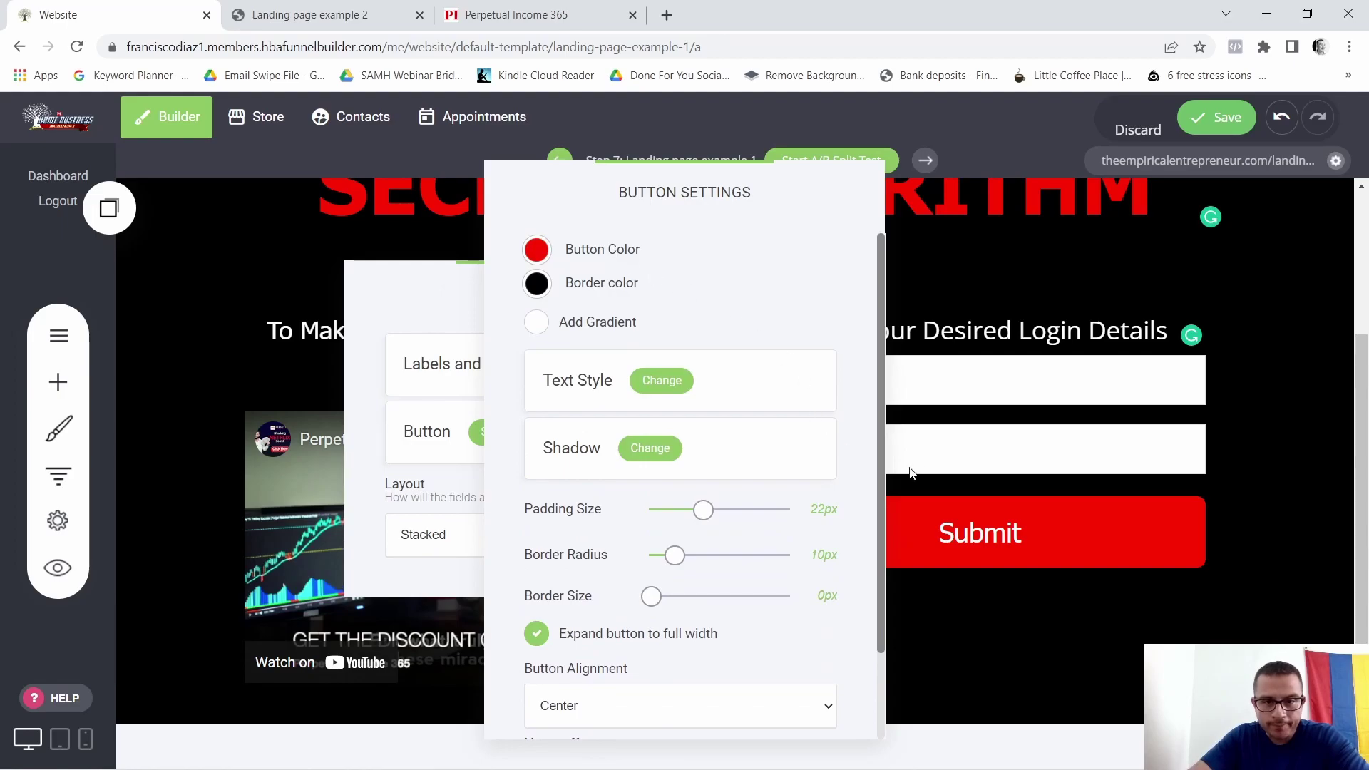
{"action": "left_click", "coordinate": [1031, 540]}
{"action": "left_click", "coordinate": [1032, 540]}
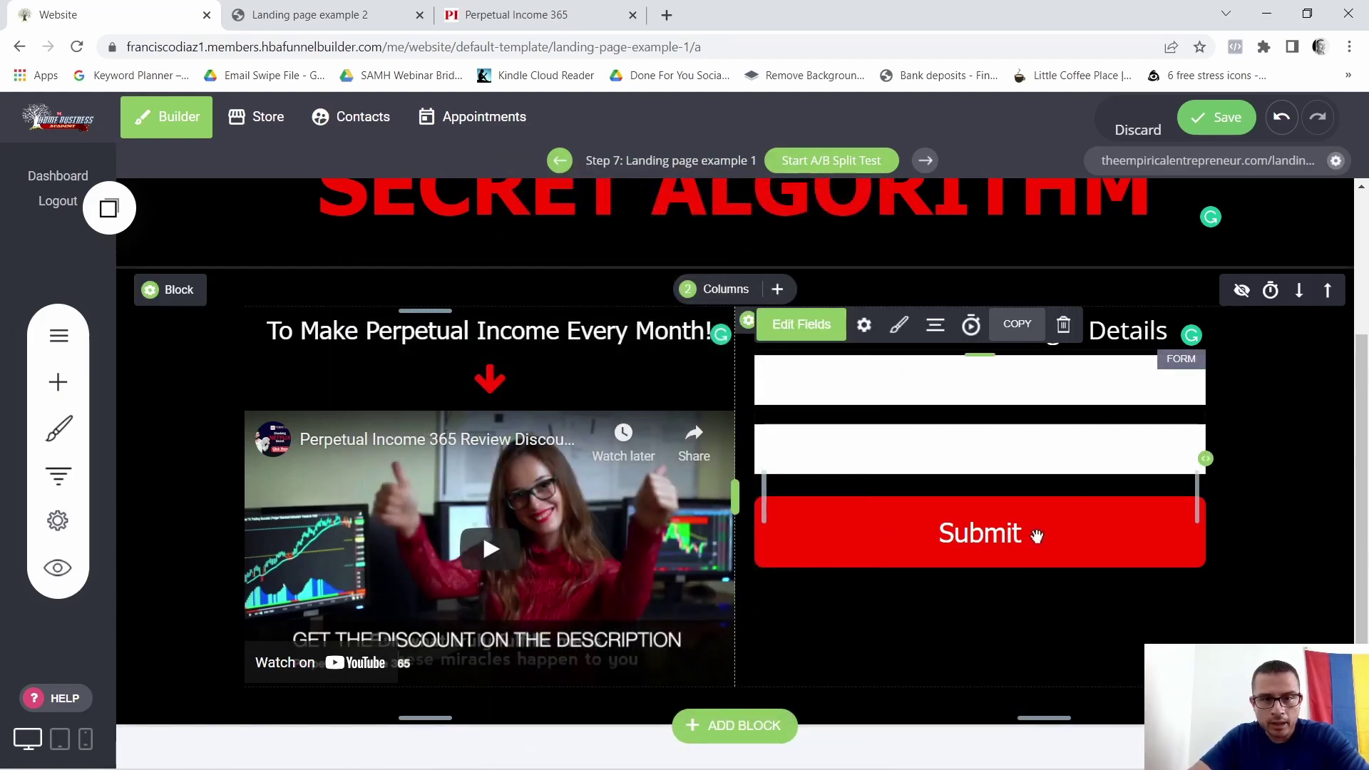
Give the form's name field the placeholder "Enter your first name..."
{"action": "left_click", "coordinate": [828, 330]}
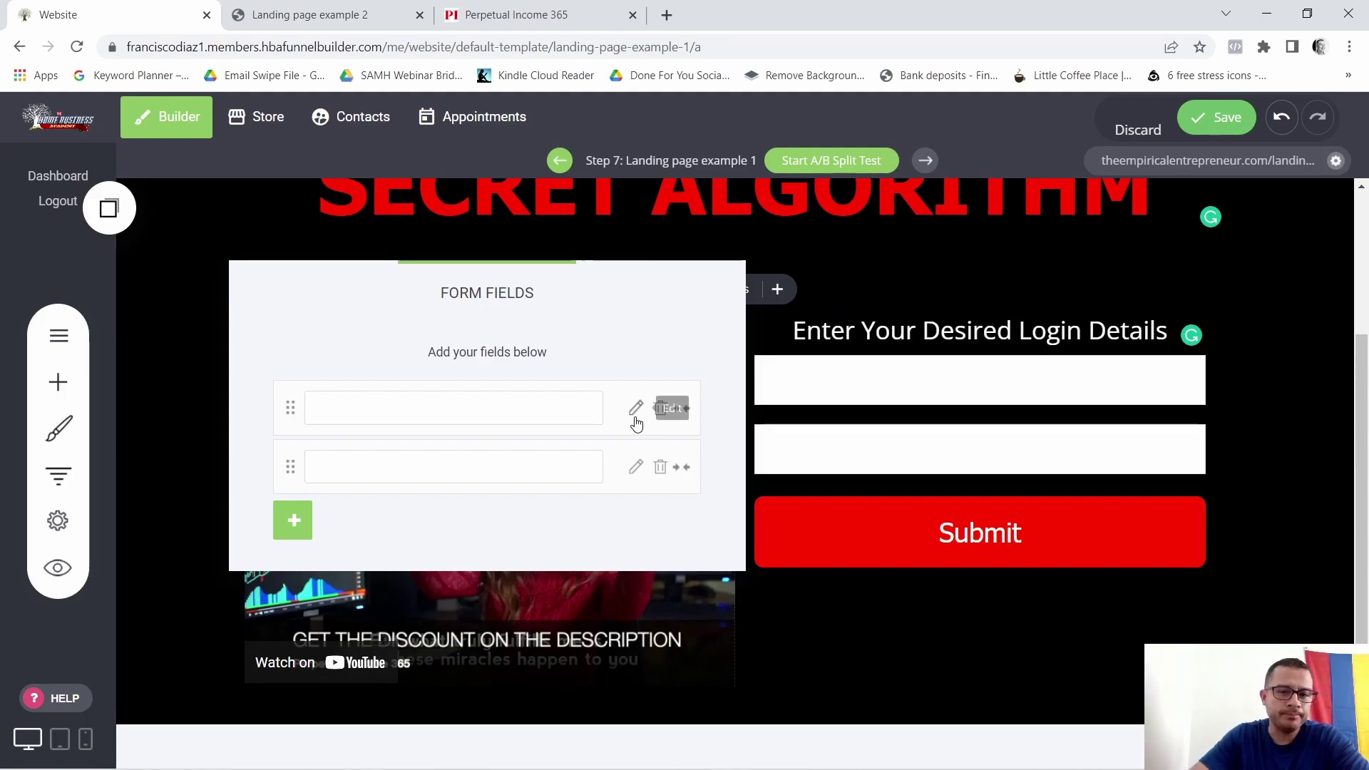
{"action": "left_click", "coordinate": [633, 408]}
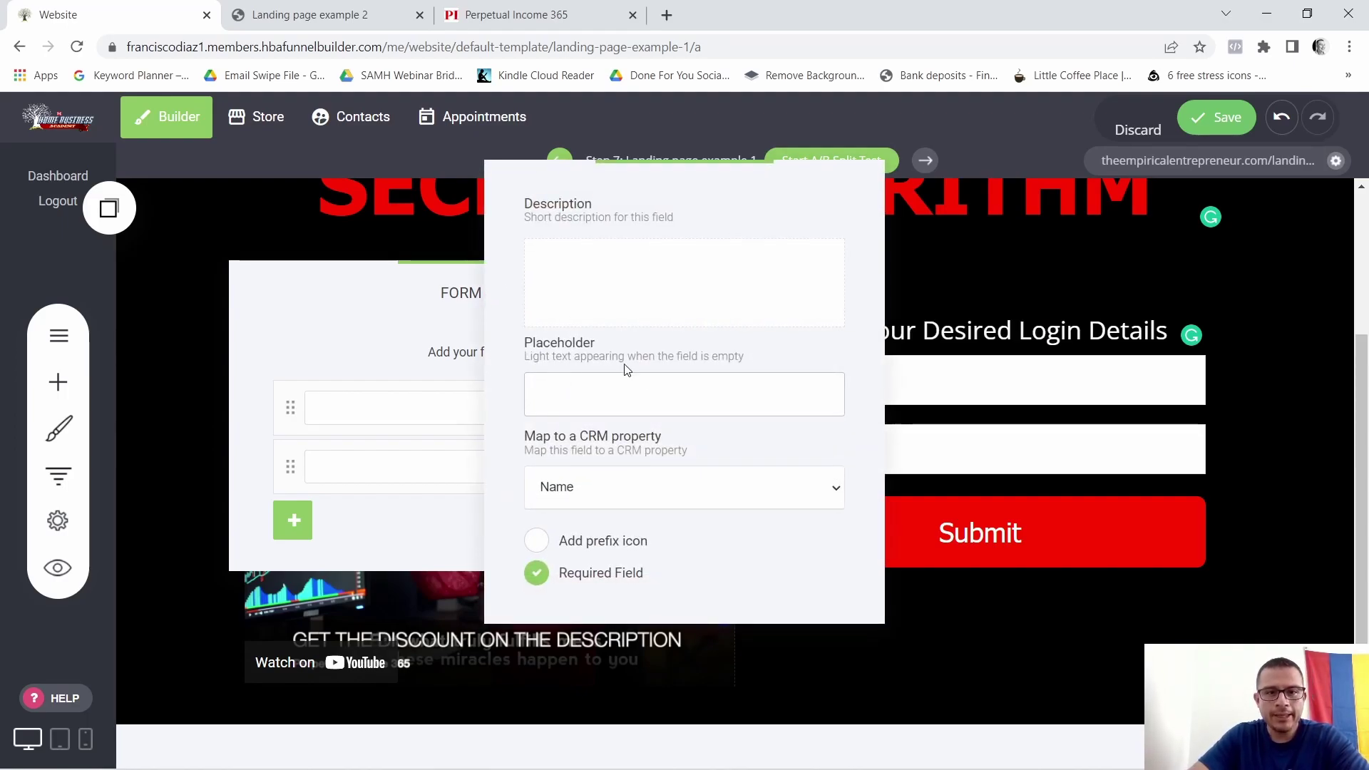
{"action": "left_click", "coordinate": [577, 396]}
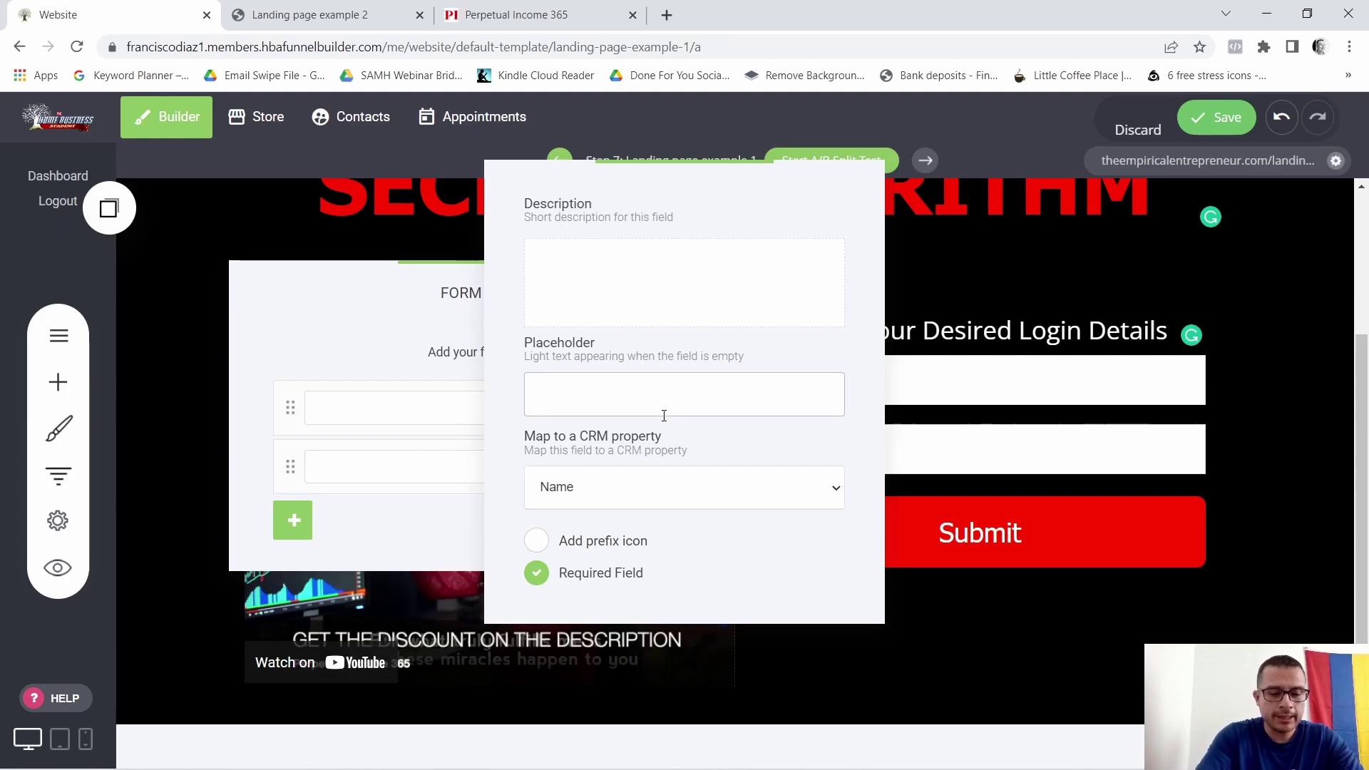
{"action": "type", "text": "Enter your"}
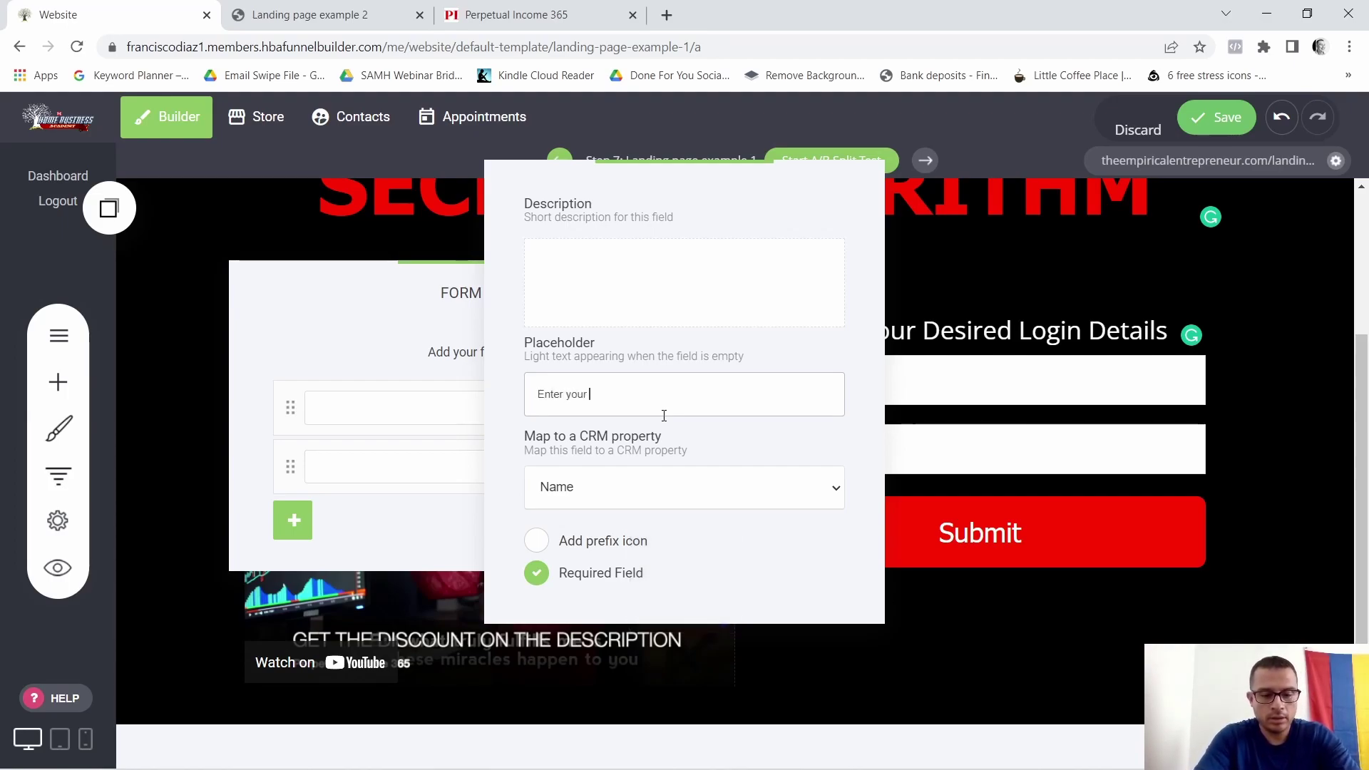
{"action": "type", "text": " first name..."}
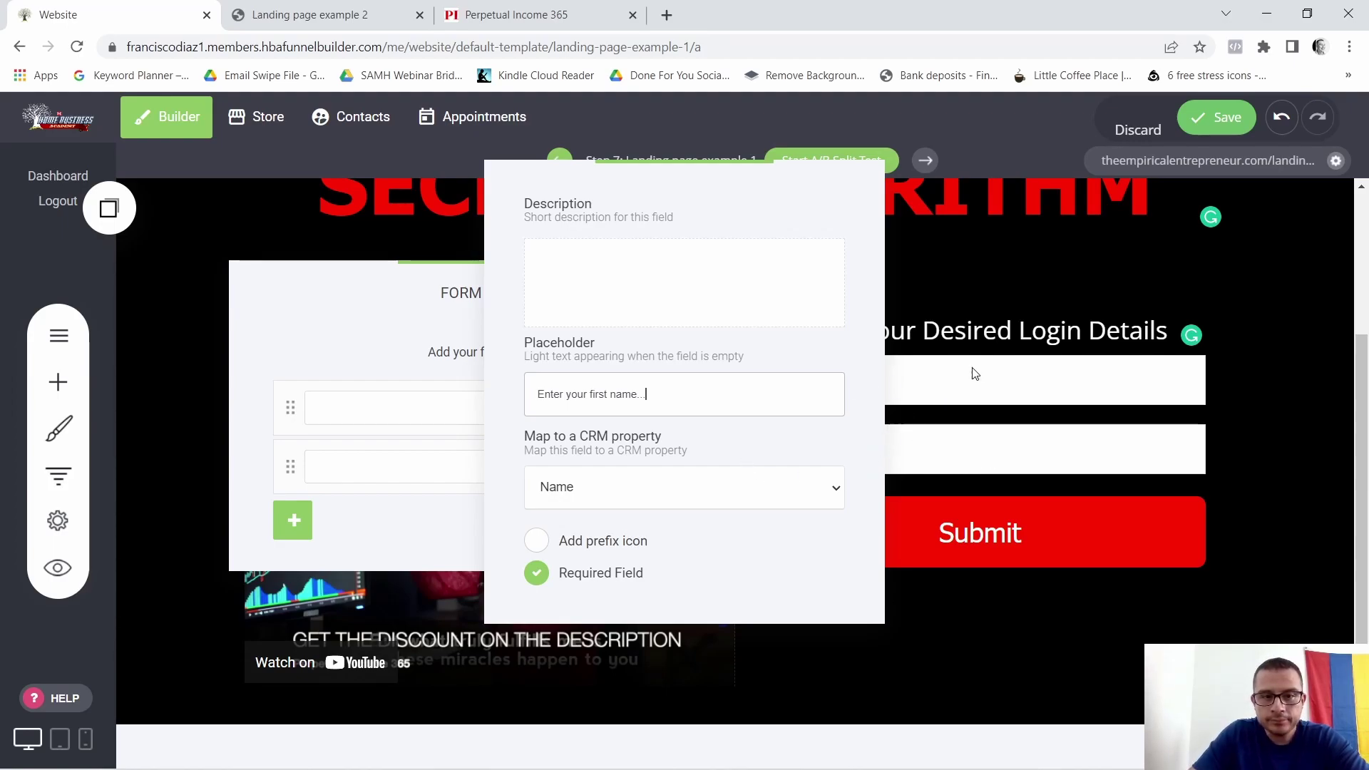
{"action": "left_click", "coordinate": [970, 334]}
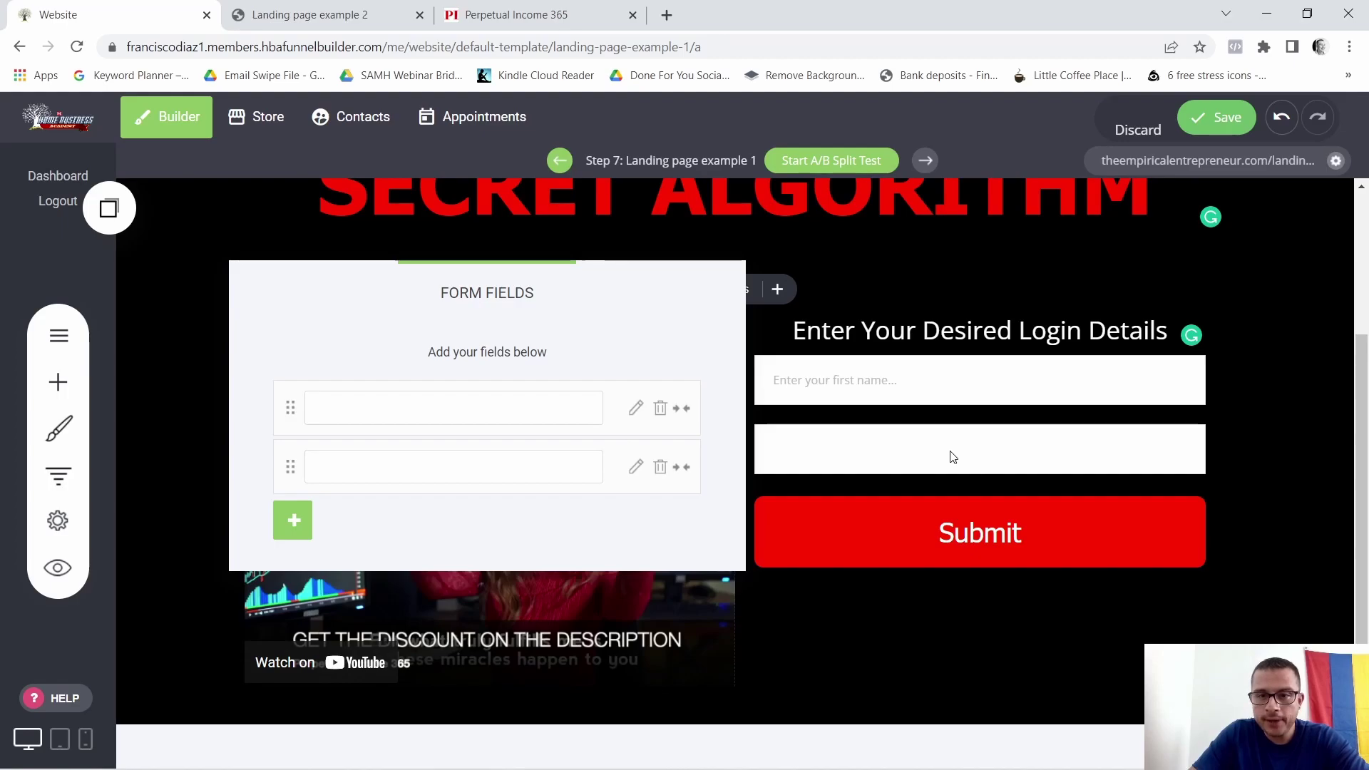
Give the form's email field the placeholder "Enter your best email"
{"action": "left_click", "coordinate": [636, 467]}
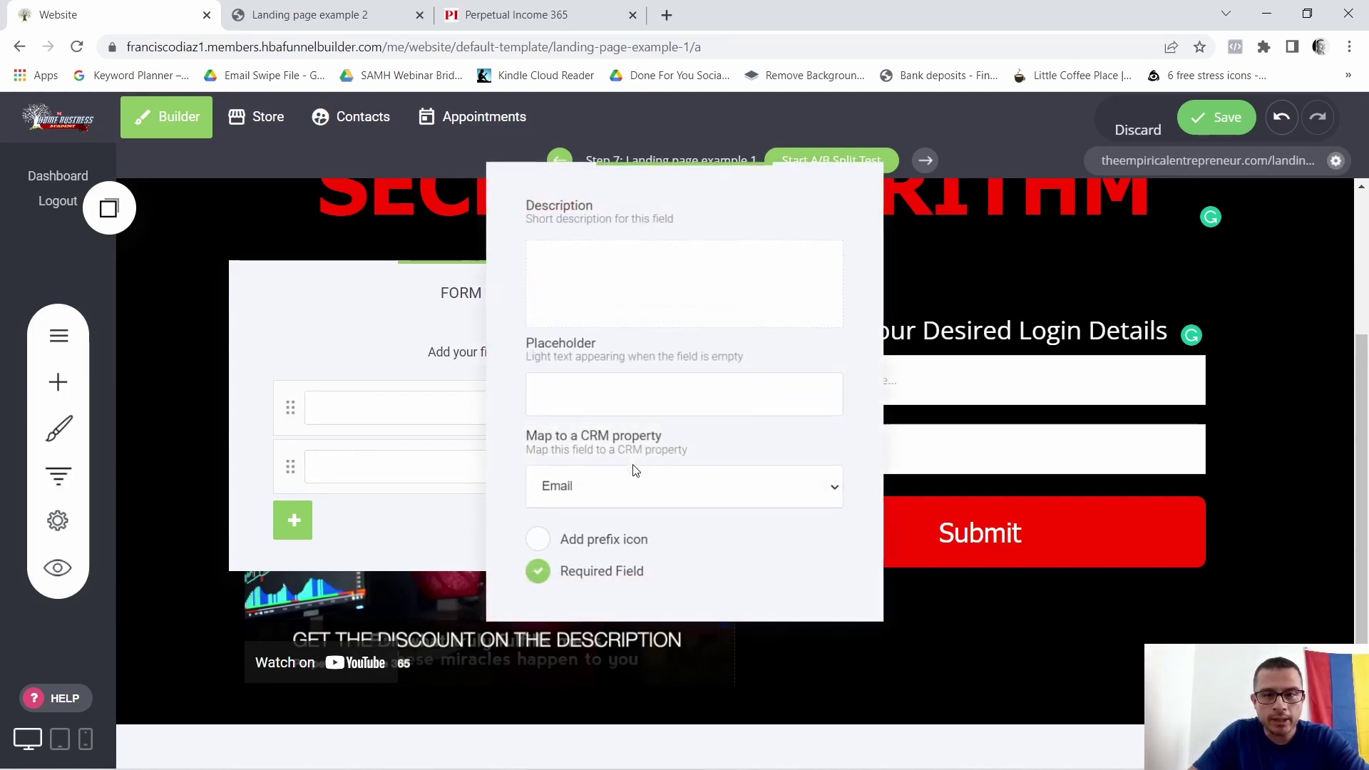
{"action": "left_click", "coordinate": [619, 391]}
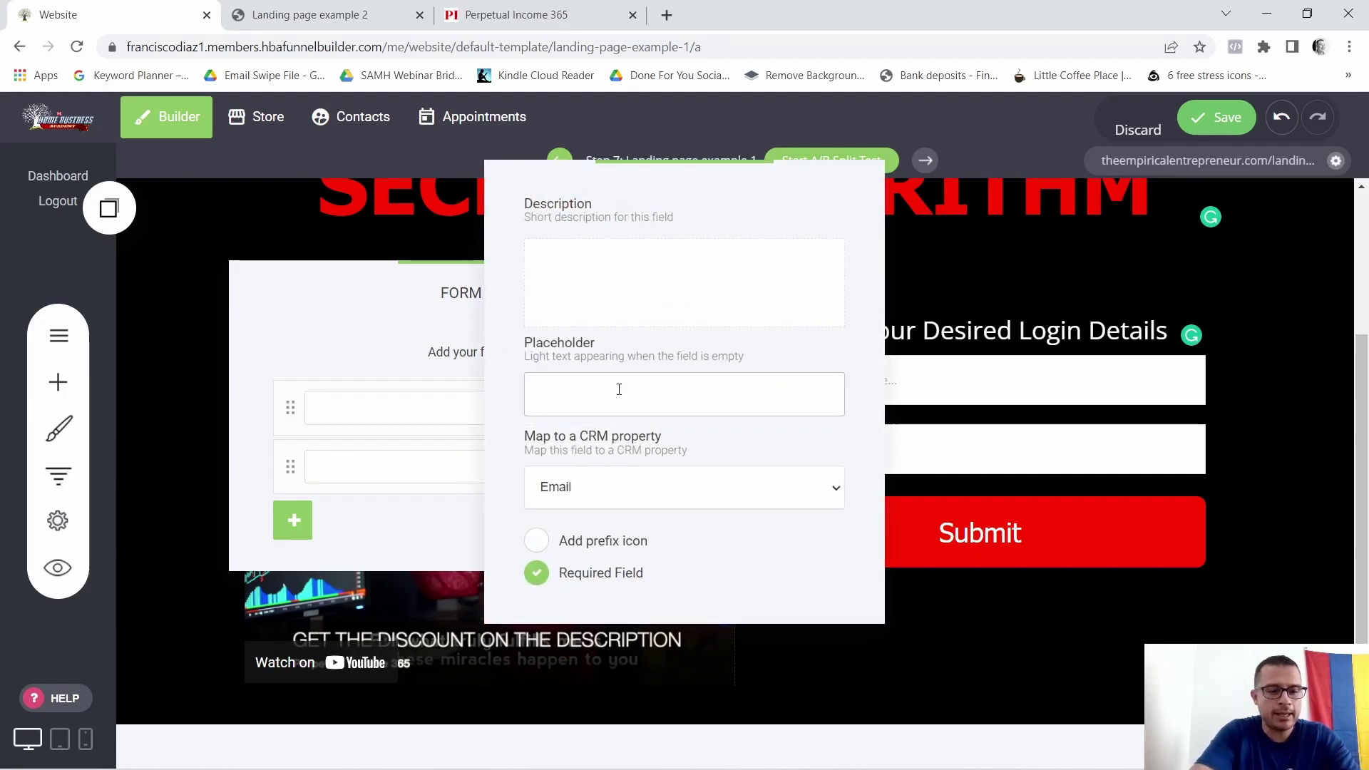
{"action": "key", "text": "Caps_Lock"}
{"action": "type", "text": "E"}
{"action": "key", "text": "Caps_Lock"}
{"action": "type", "text": "nter"}
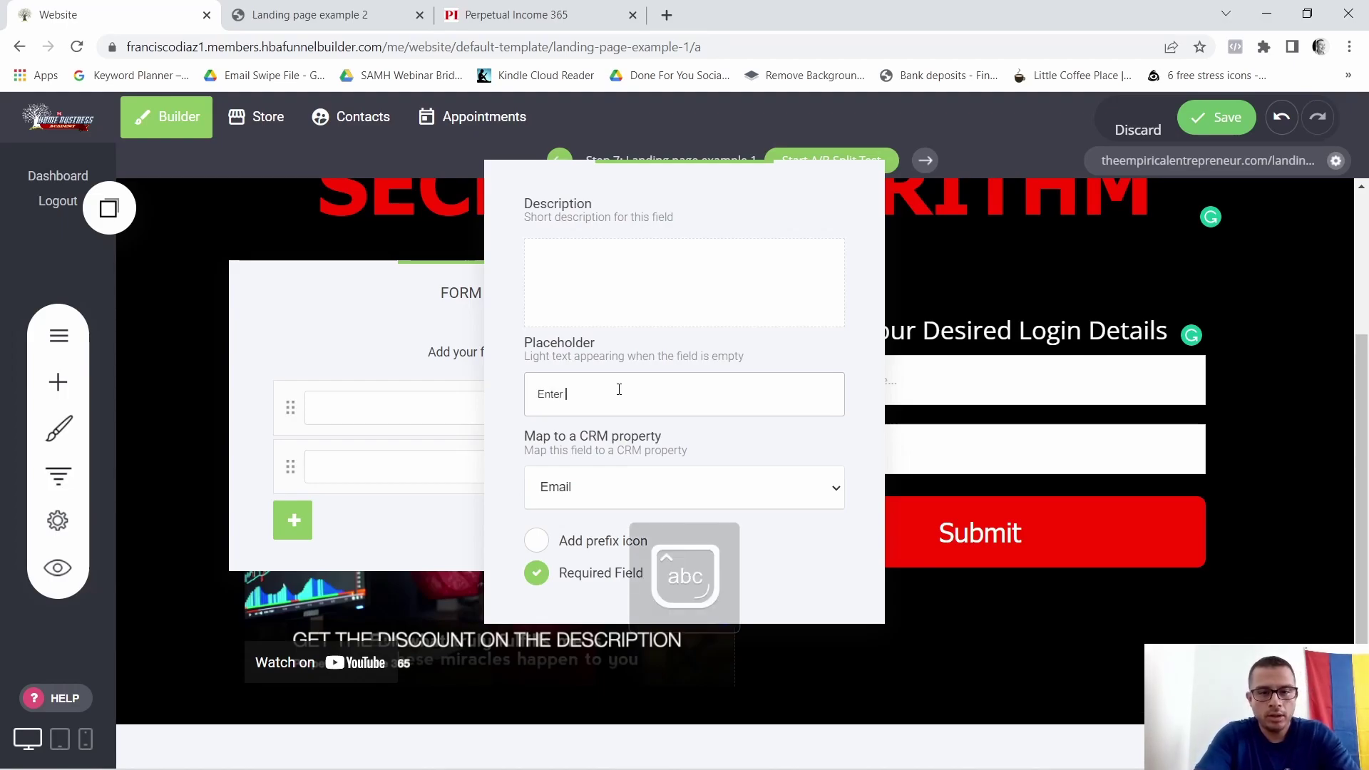
{"action": "type", "text": " your best email"}
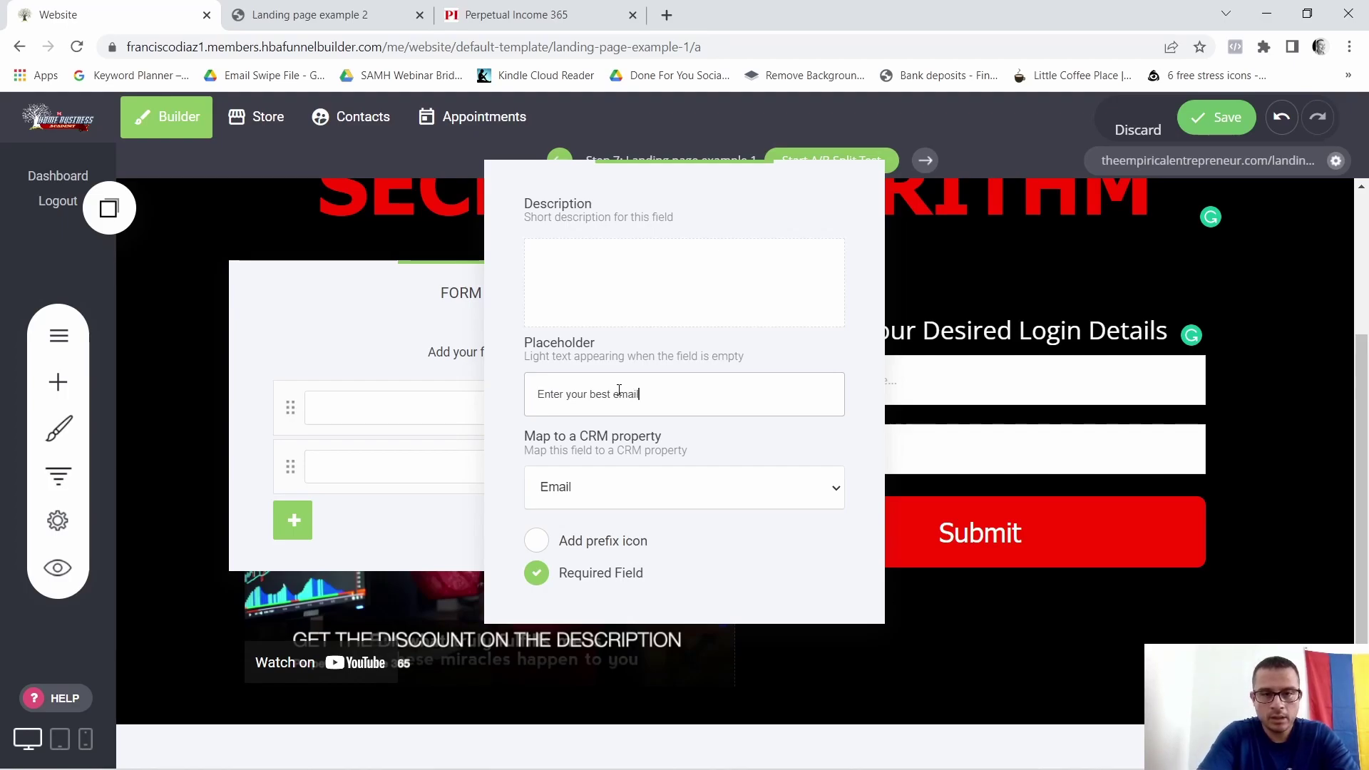
{"action": "left_click", "coordinate": [958, 357]}
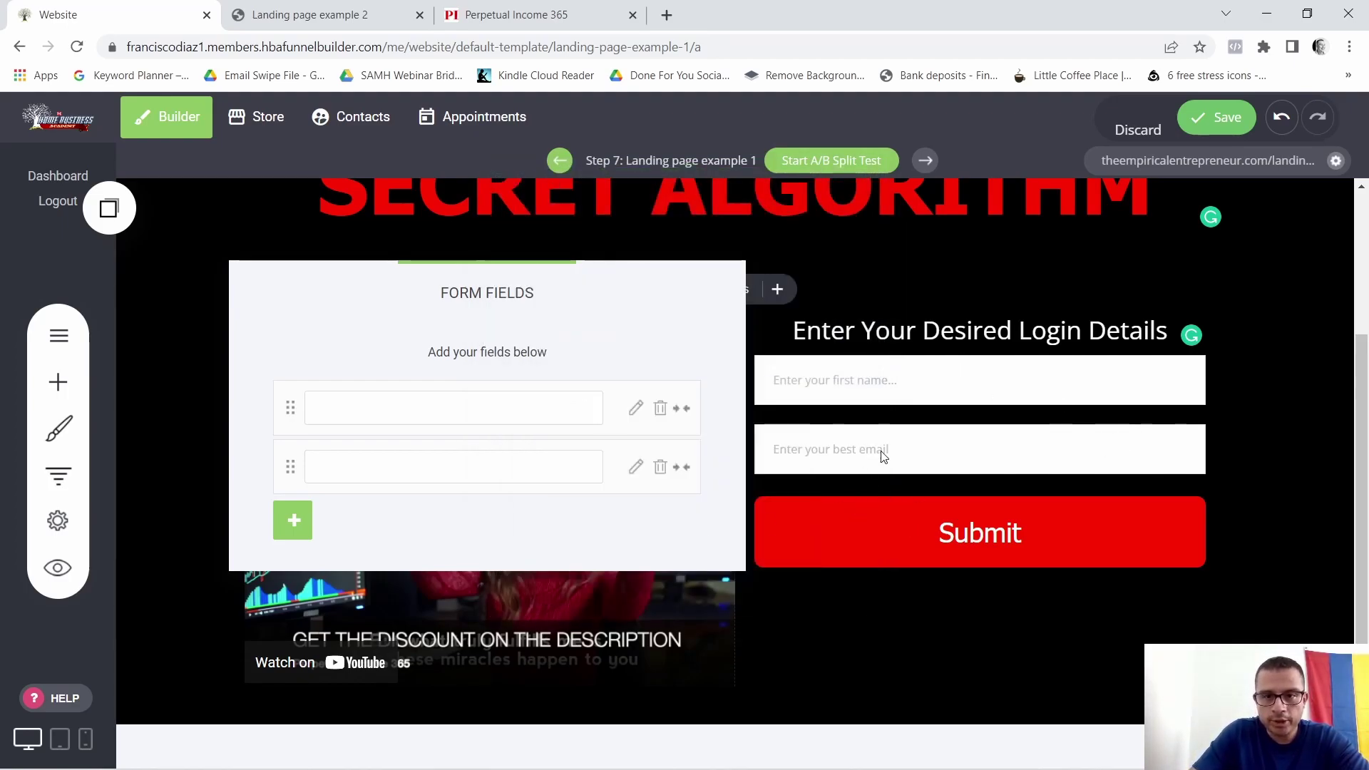
{"action": "left_click", "coordinate": [926, 397]}
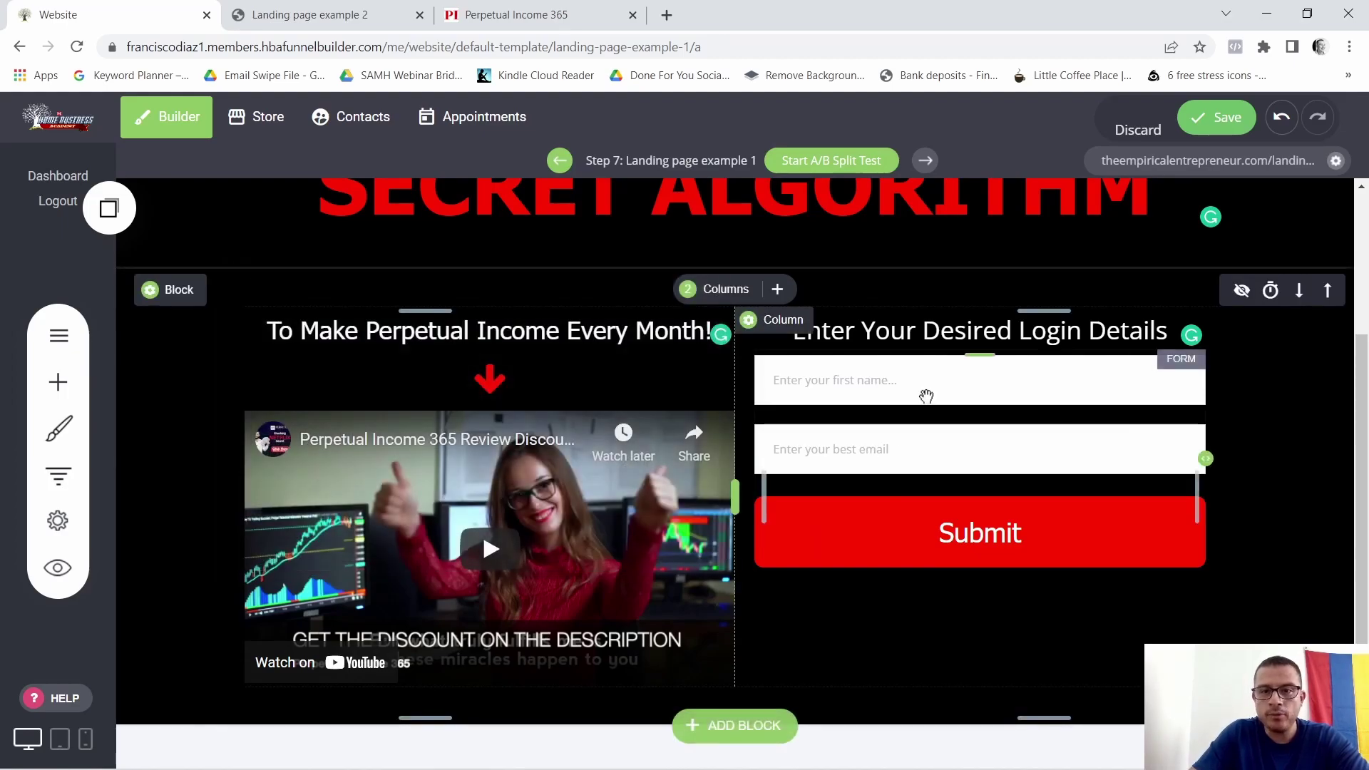
Set the font size of the opt-in form's labels and fields to 30 px
{"action": "left_click", "coordinate": [924, 390]}
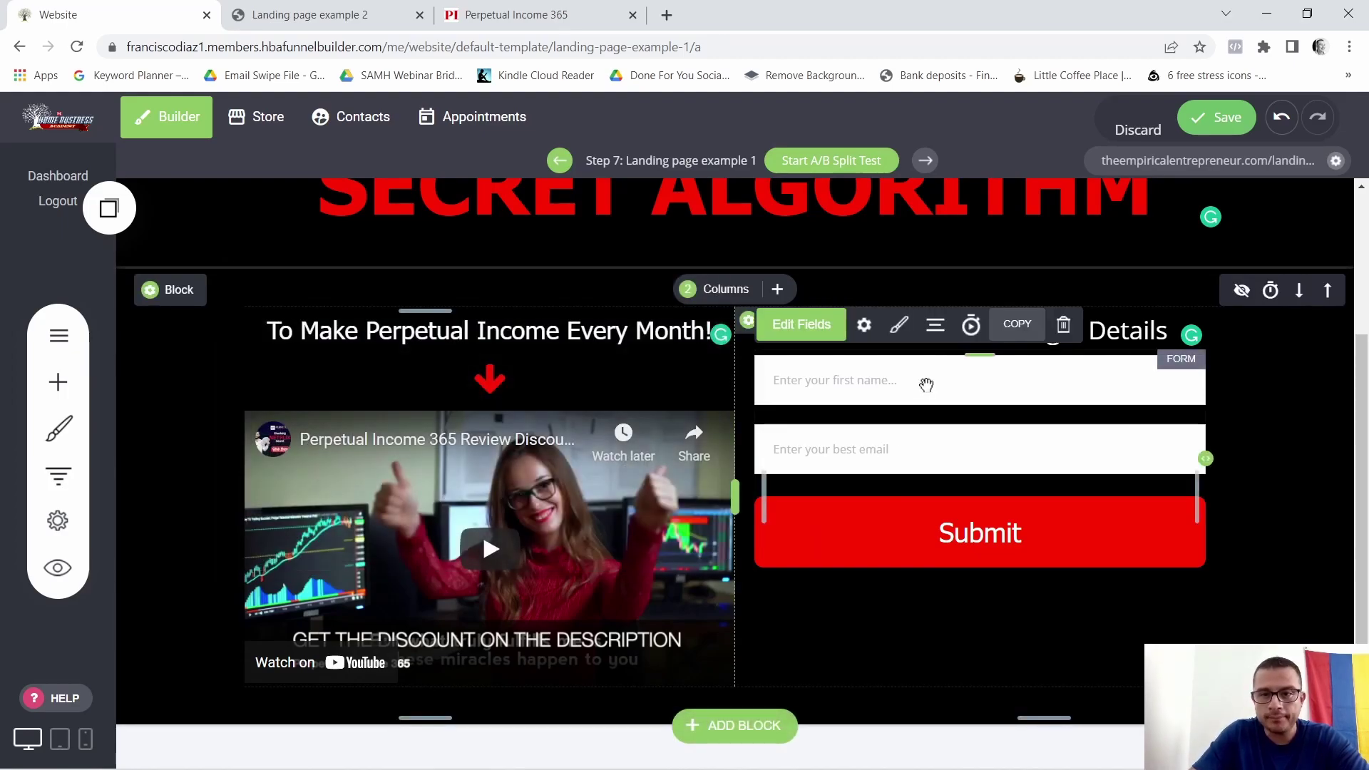
{"action": "left_click", "coordinate": [900, 327]}
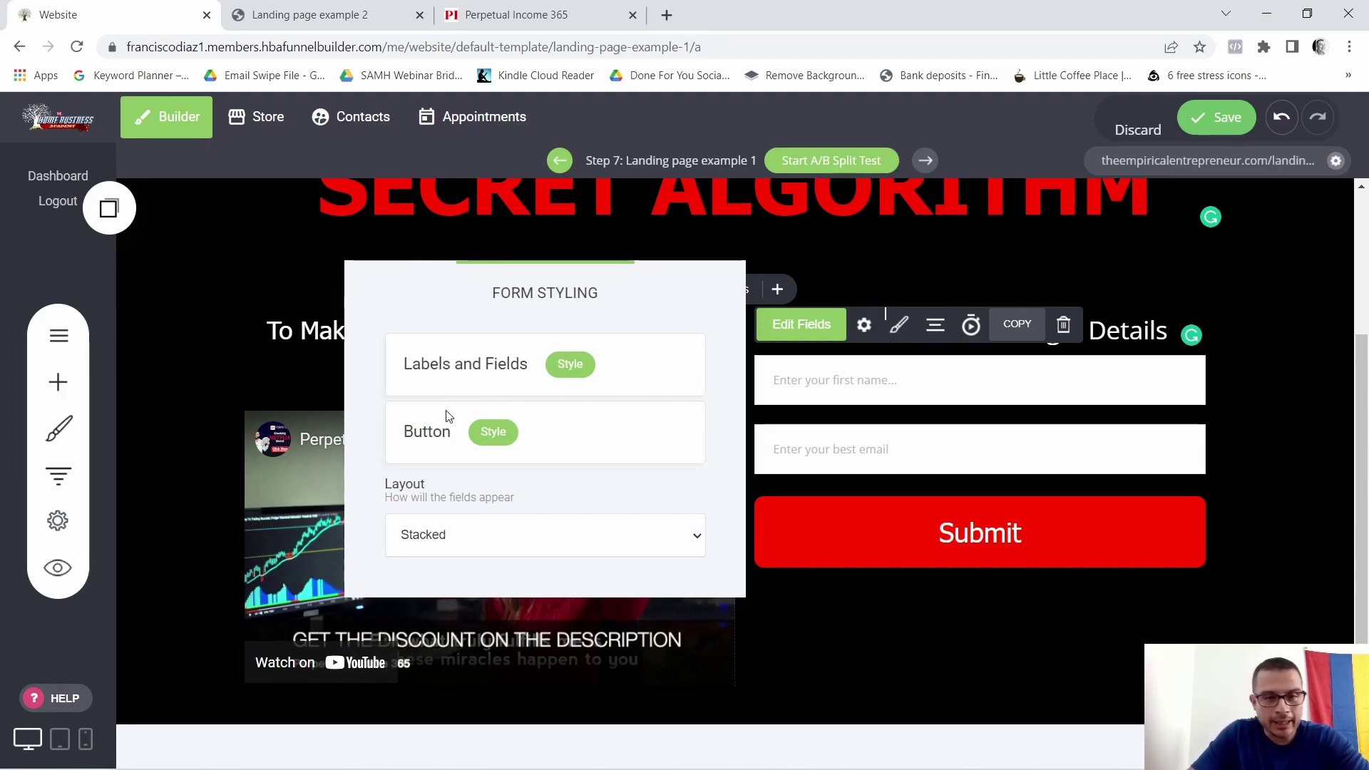
{"action": "left_click", "coordinate": [569, 365]}
{"action": "left_click_drag", "start_coordinate": [602, 417], "coordinate": [664, 417]}
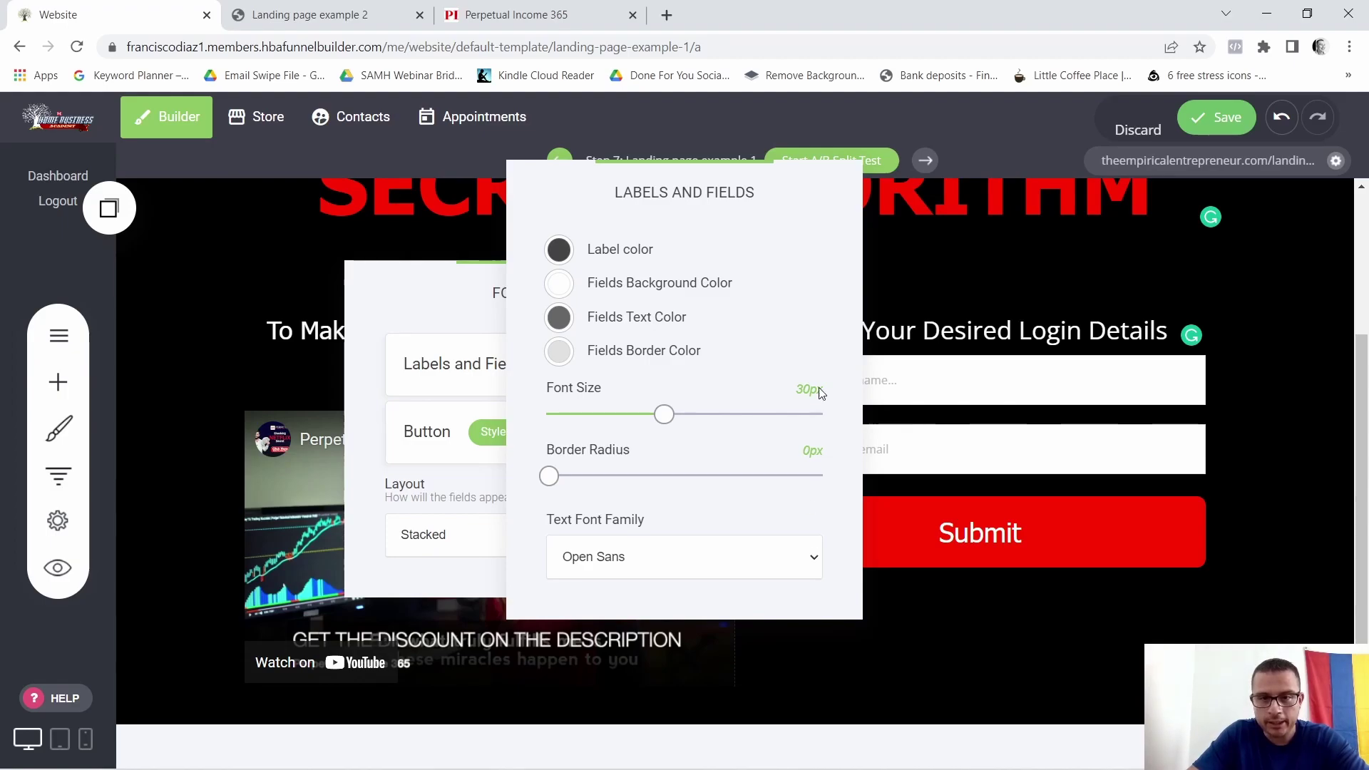
{"action": "left_click_drag", "start_coordinate": [820, 203], "coordinate": [690, 235]}
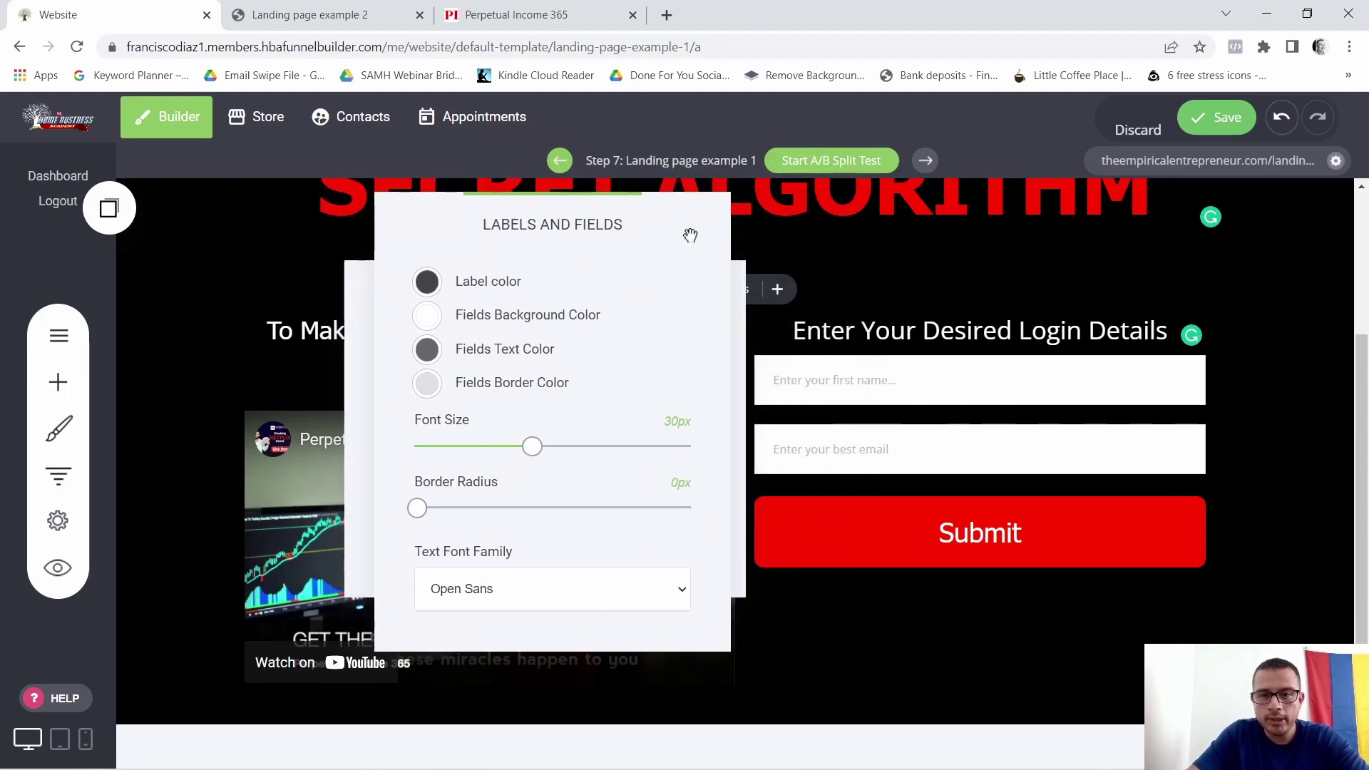
Try the Tahoma font for the form's labels and fields and restore Open Sans
{"action": "left_click", "coordinate": [680, 590]}
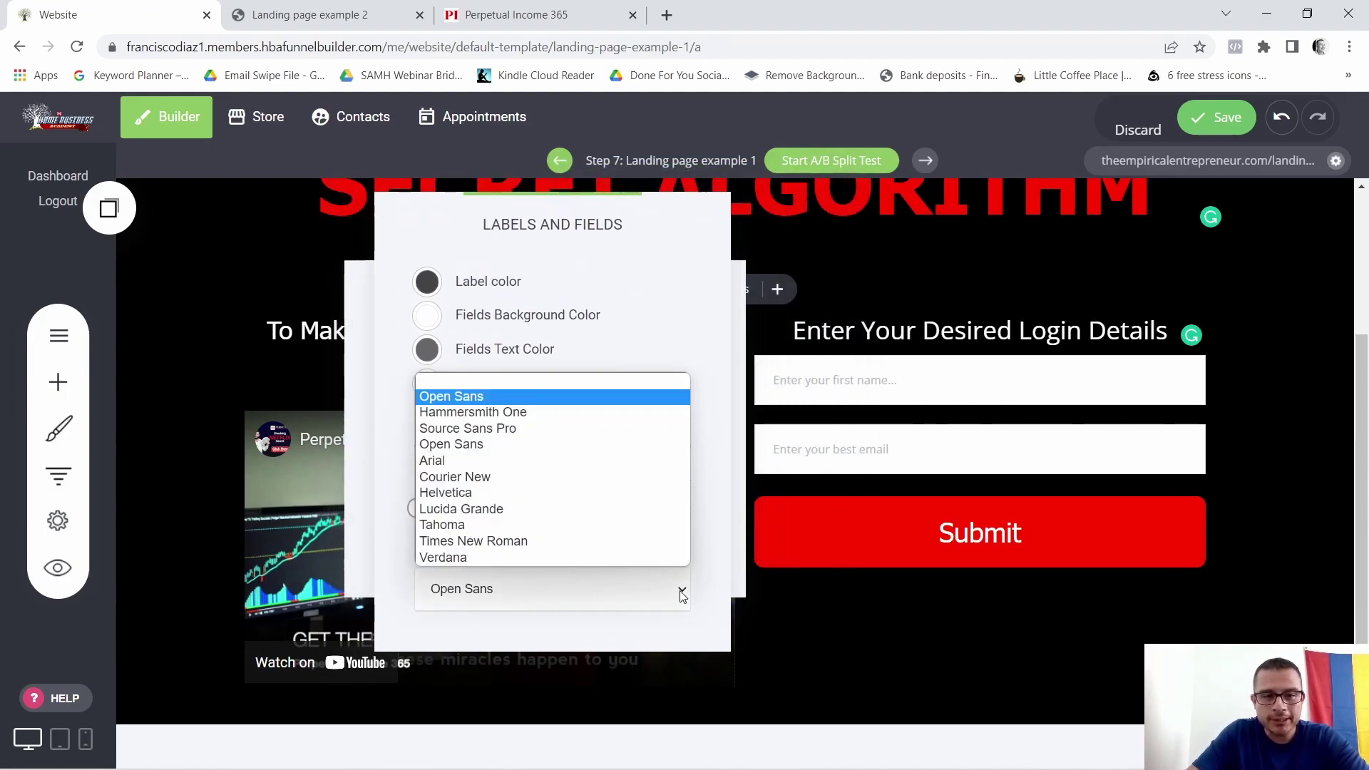
{"action": "left_click", "coordinate": [438, 529]}
{"action": "left_click", "coordinate": [622, 604]}
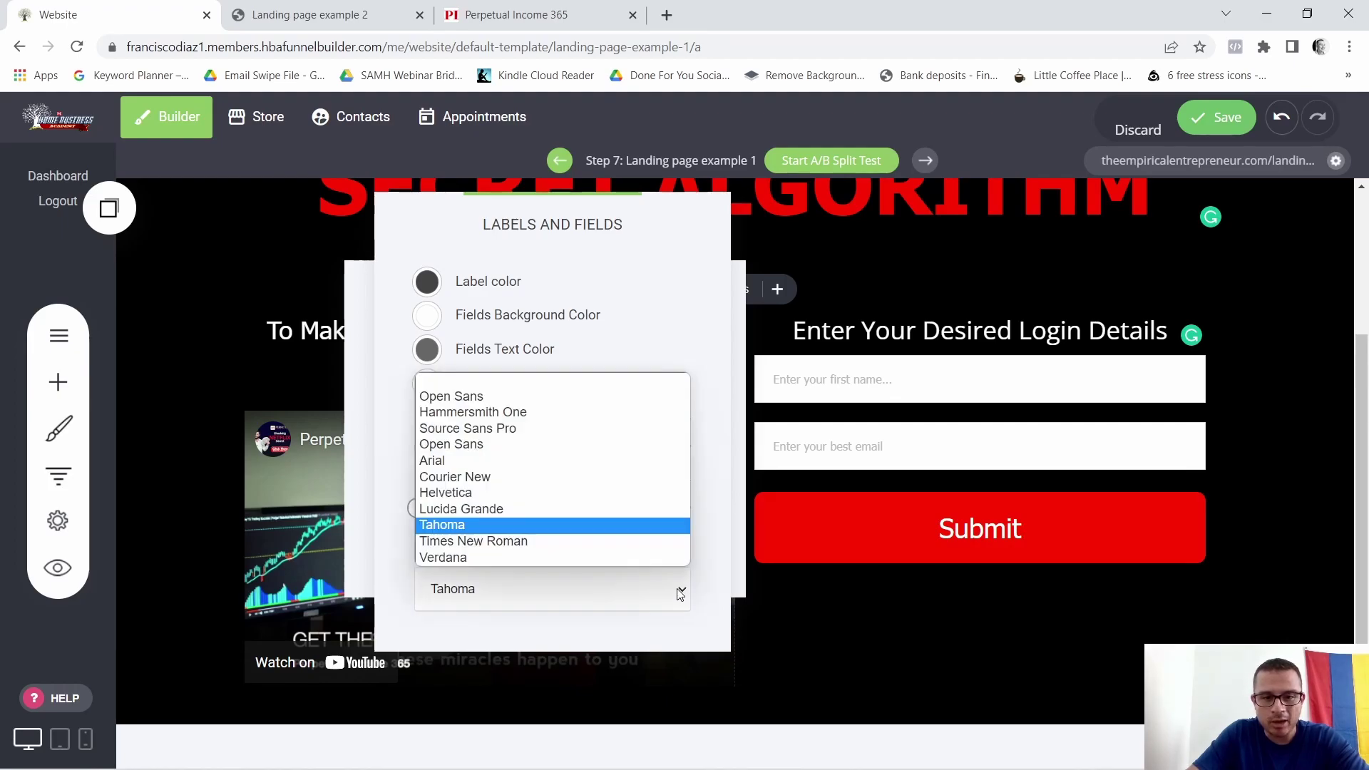
{"action": "left_click", "coordinate": [491, 394]}
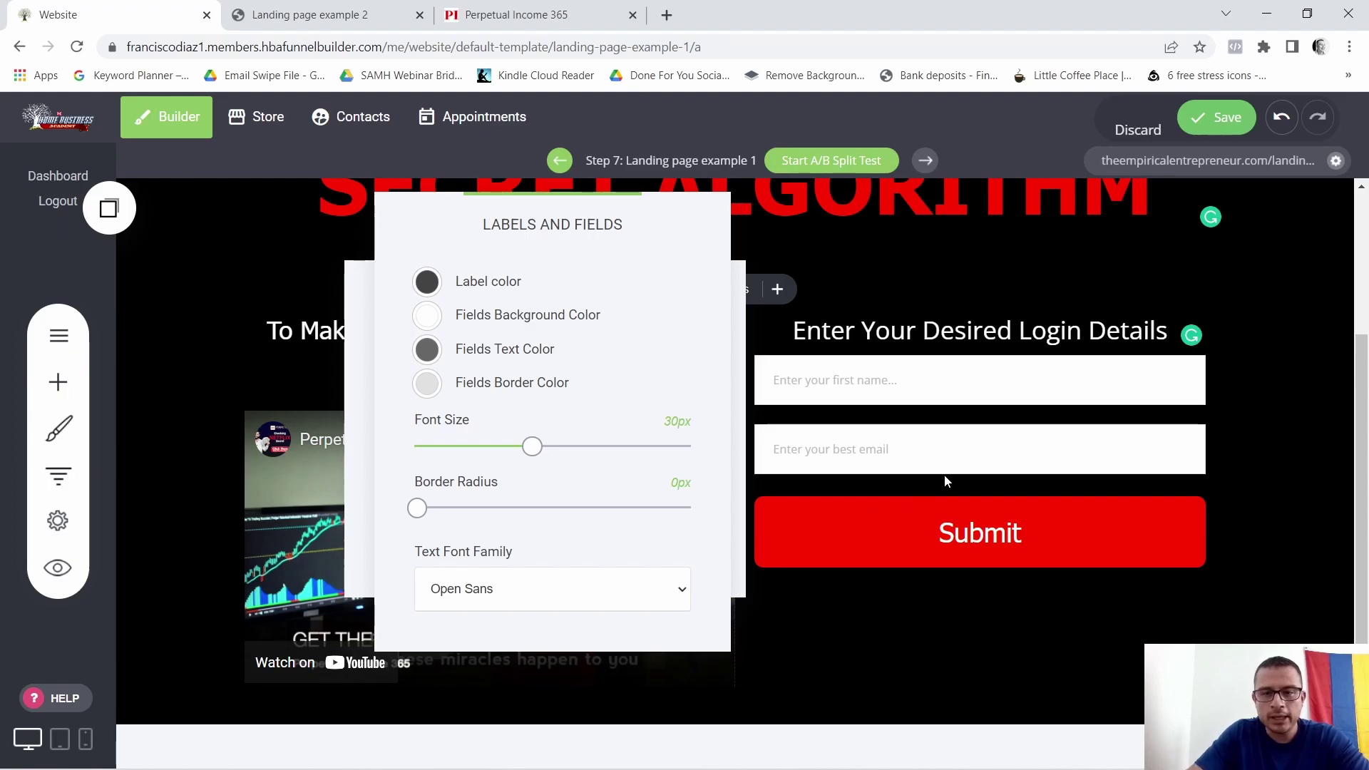
{"action": "left_click", "coordinate": [856, 496]}
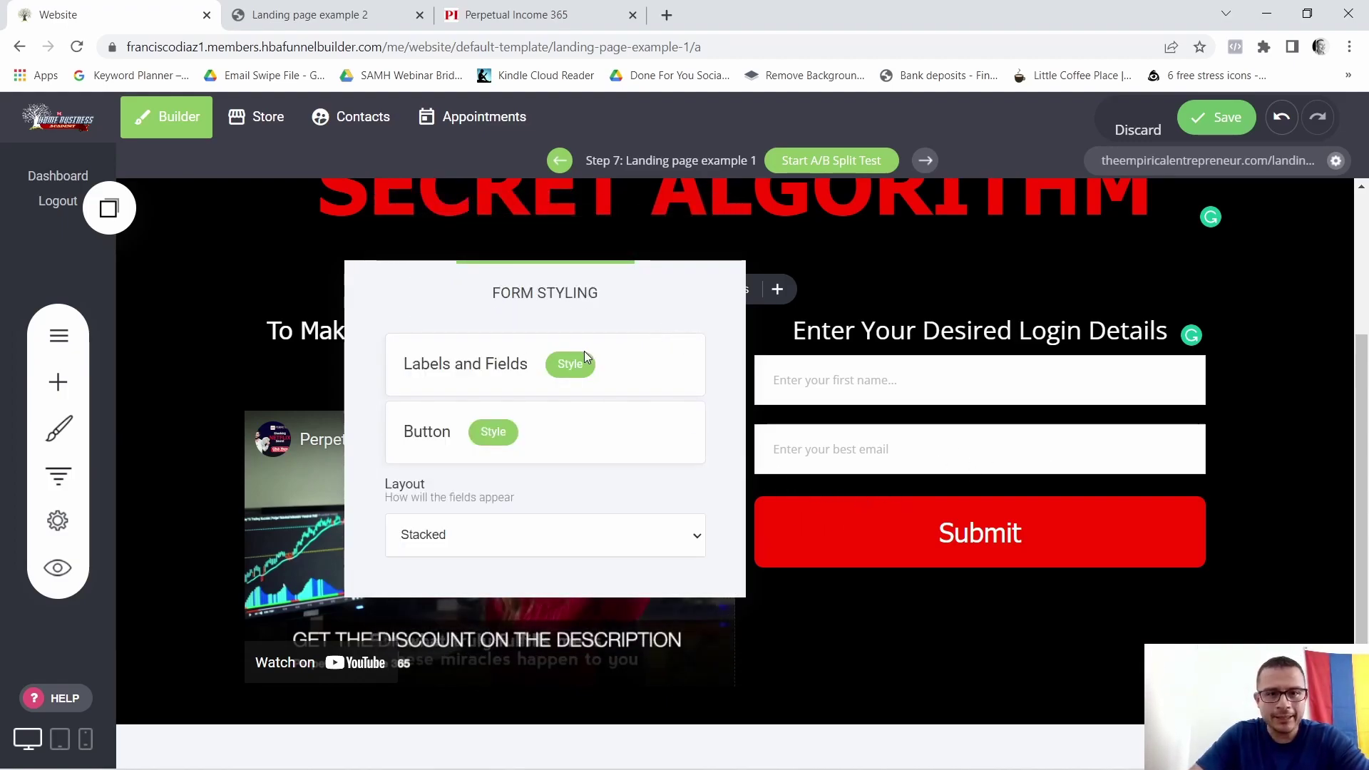
{"action": "left_click", "coordinate": [869, 361]}
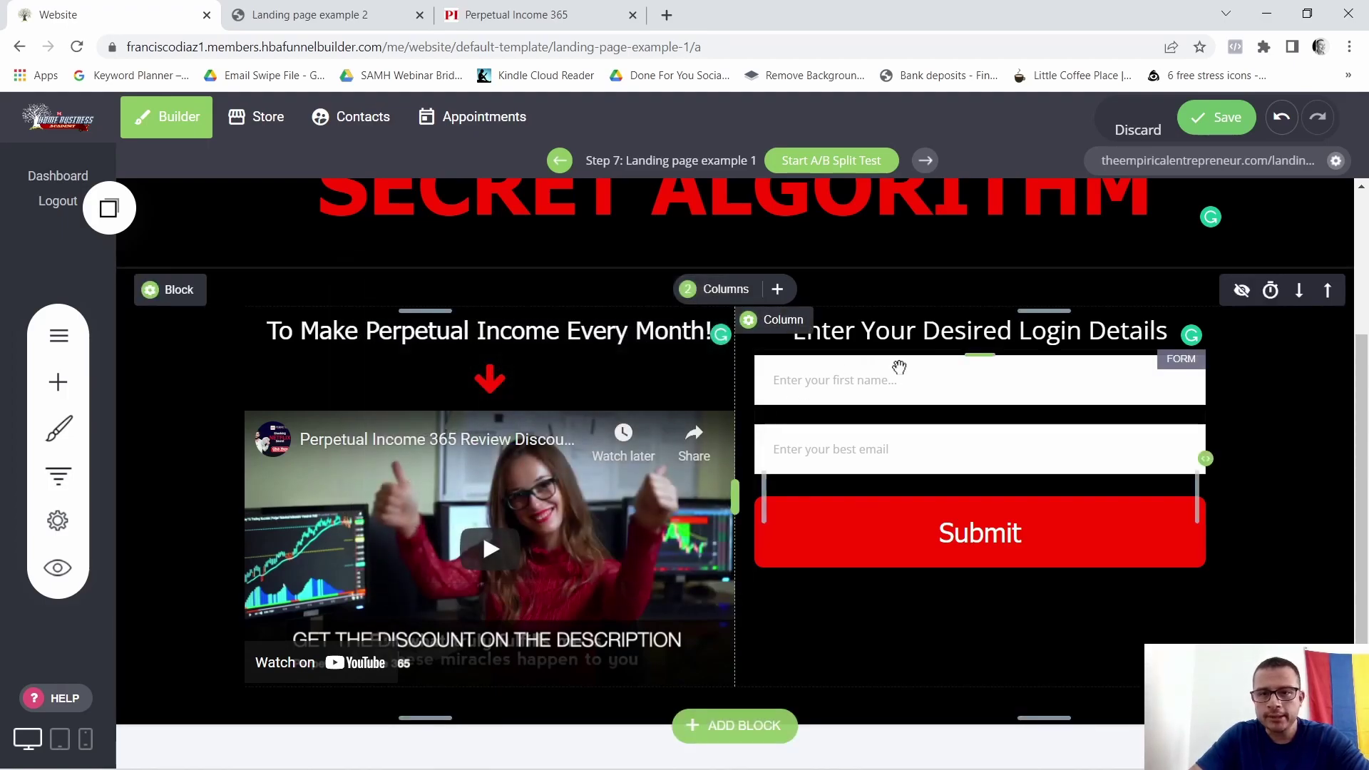
{"action": "left_click", "coordinate": [897, 327]}
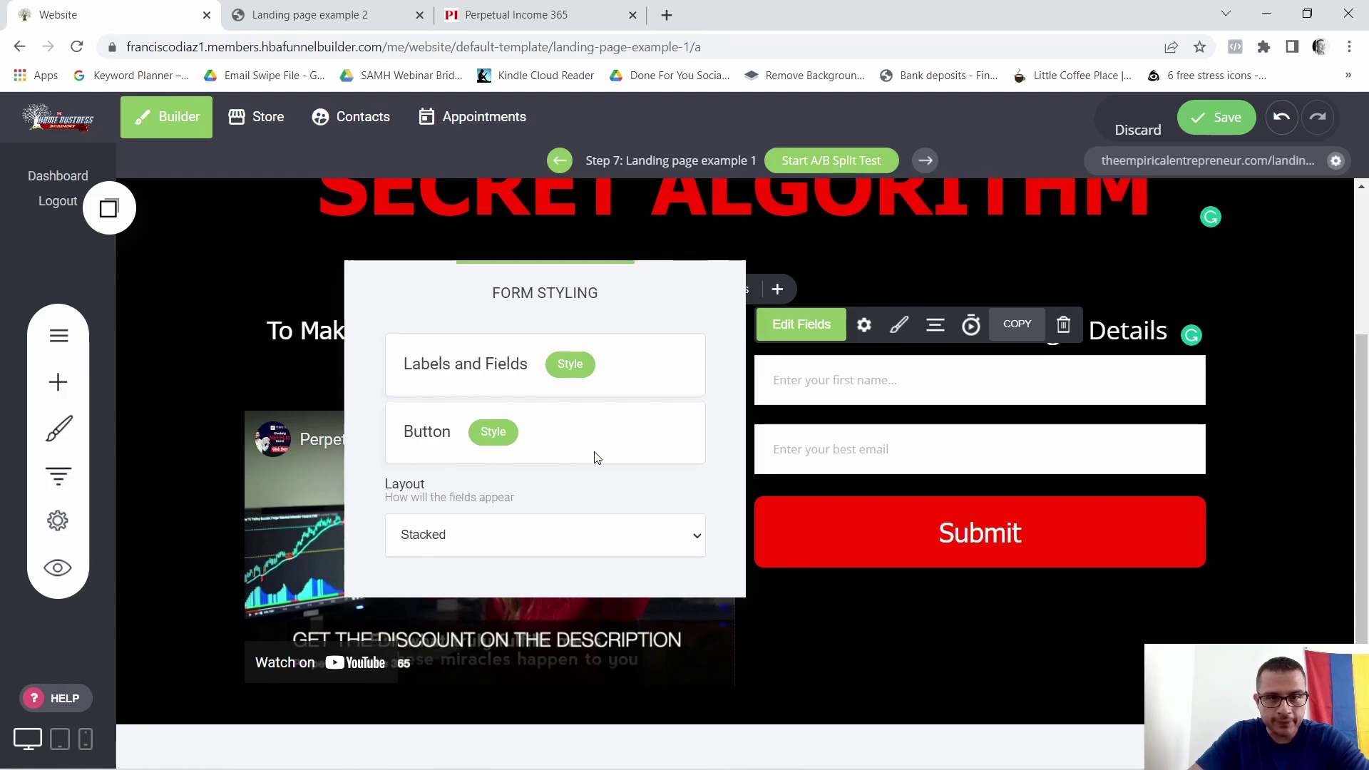
{"action": "left_click", "coordinate": [570, 365]}
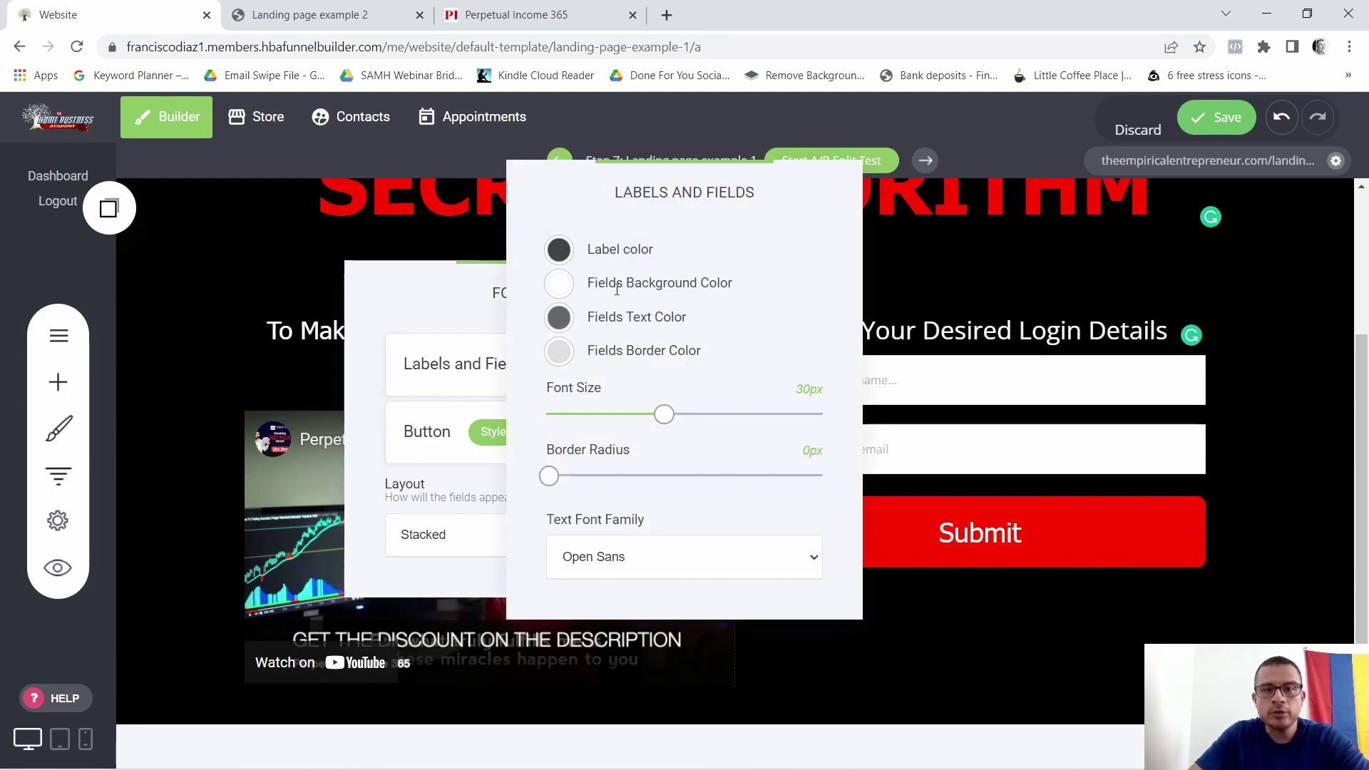
{"action": "left_click", "coordinate": [557, 287]}
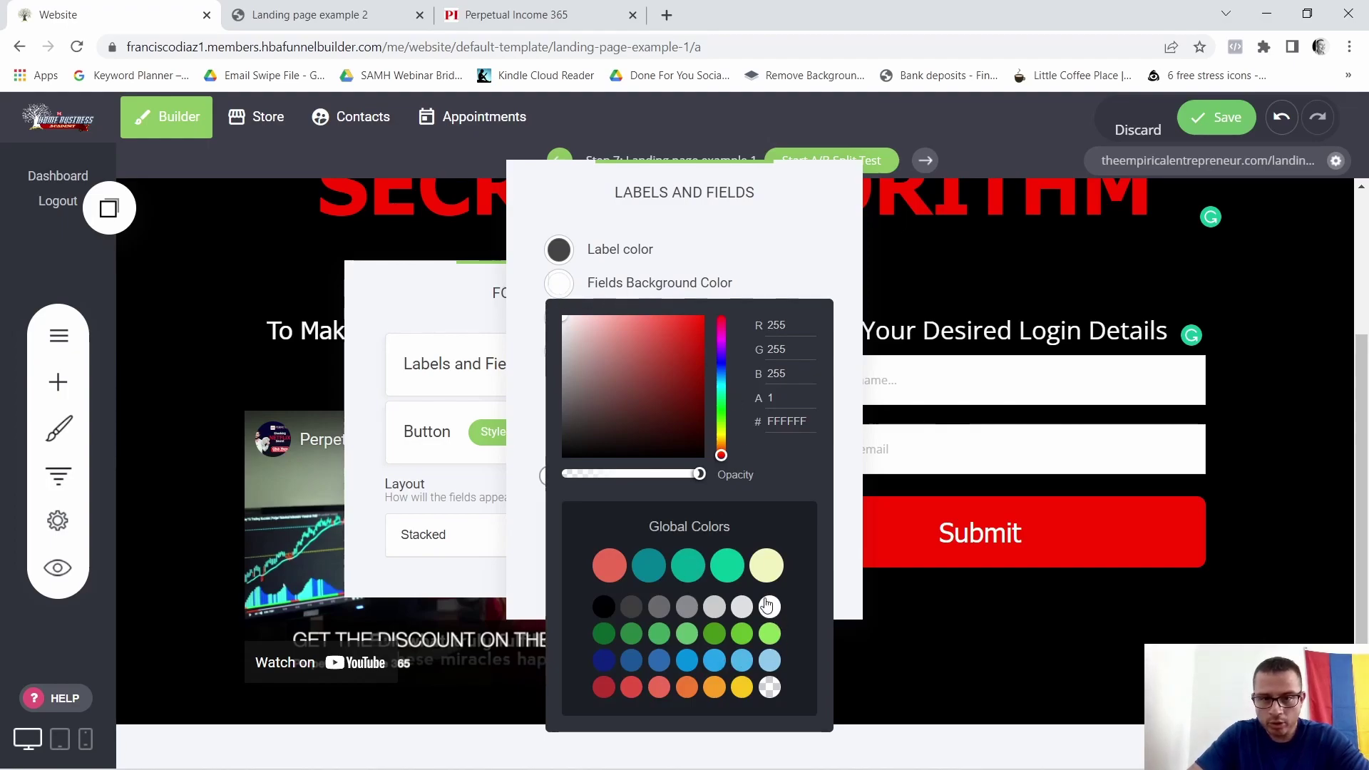
{"action": "left_click", "coordinate": [913, 411]}
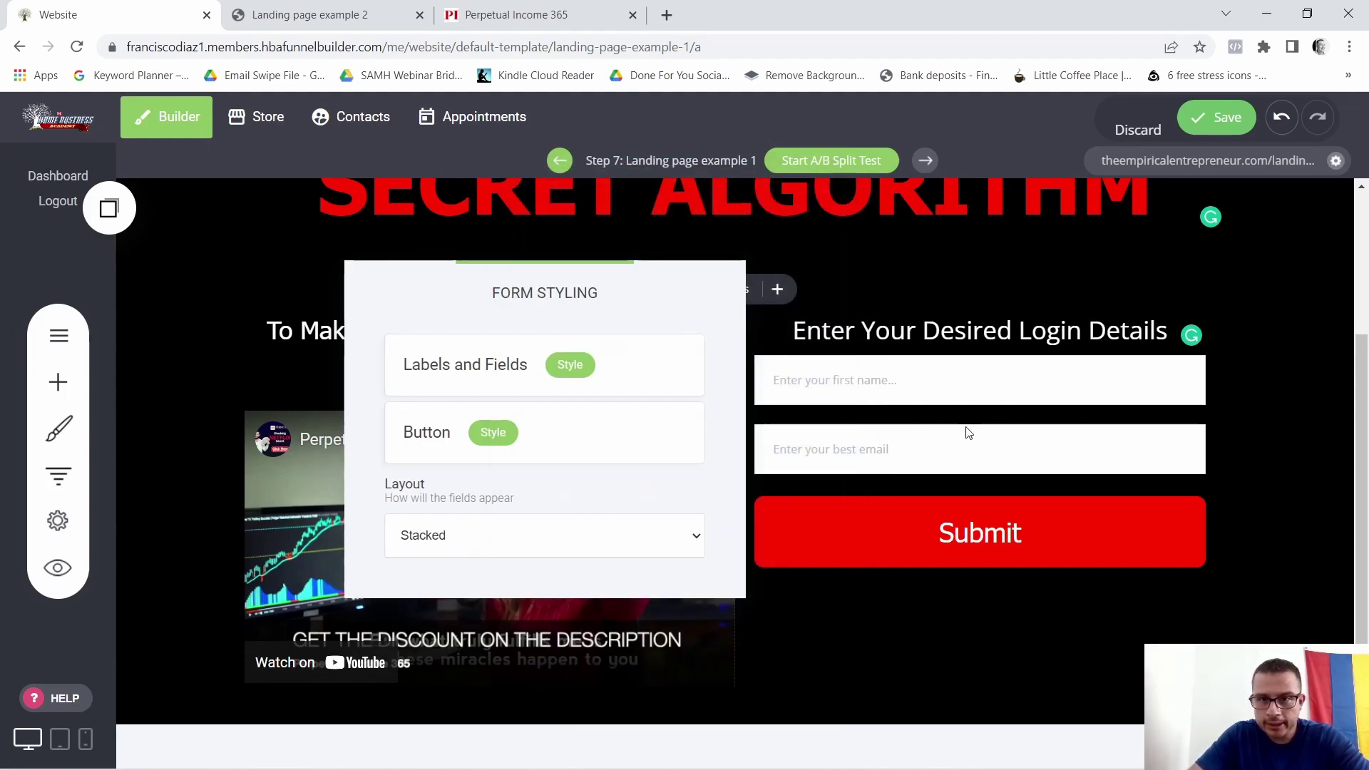
{"action": "left_click", "coordinate": [969, 433]}
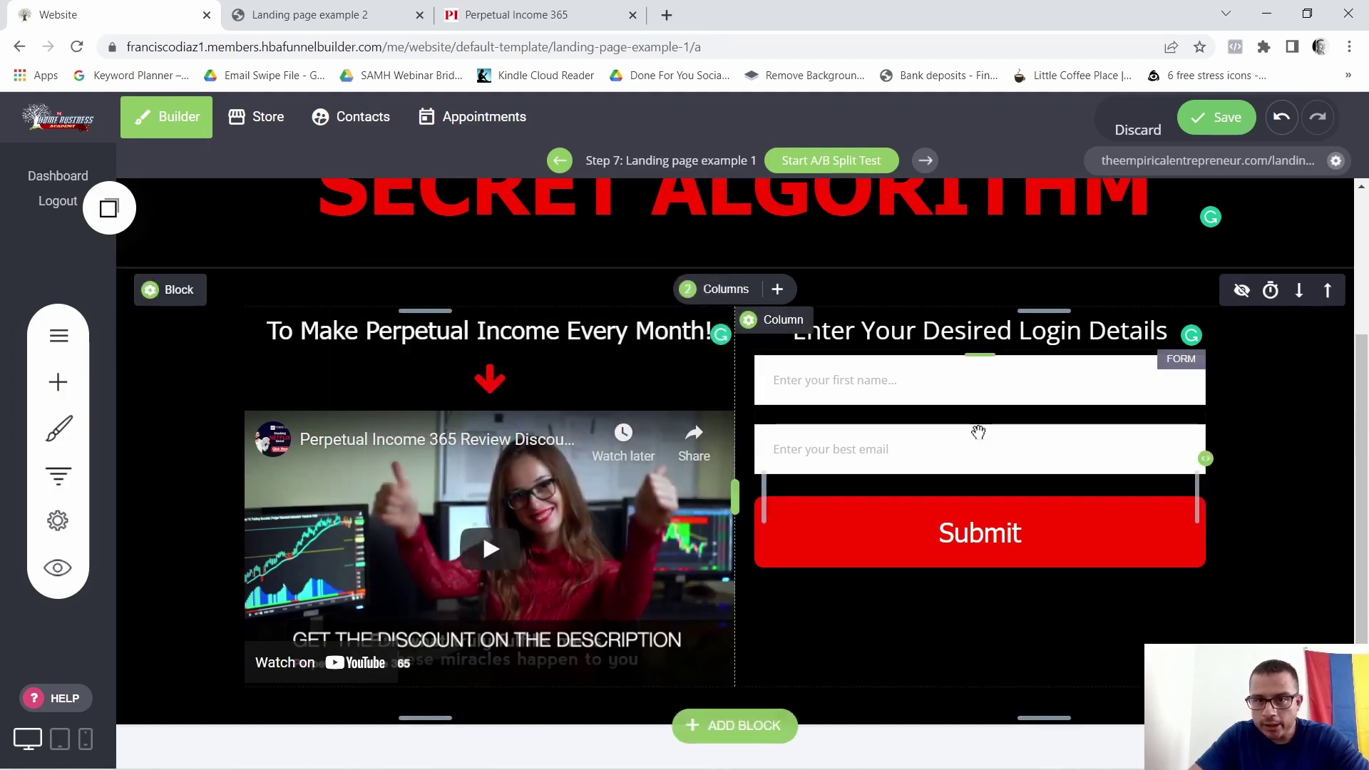
Set the background colour of the column holding the opt-in form to white (FFFFFF)
{"action": "left_click", "coordinate": [767, 322]}
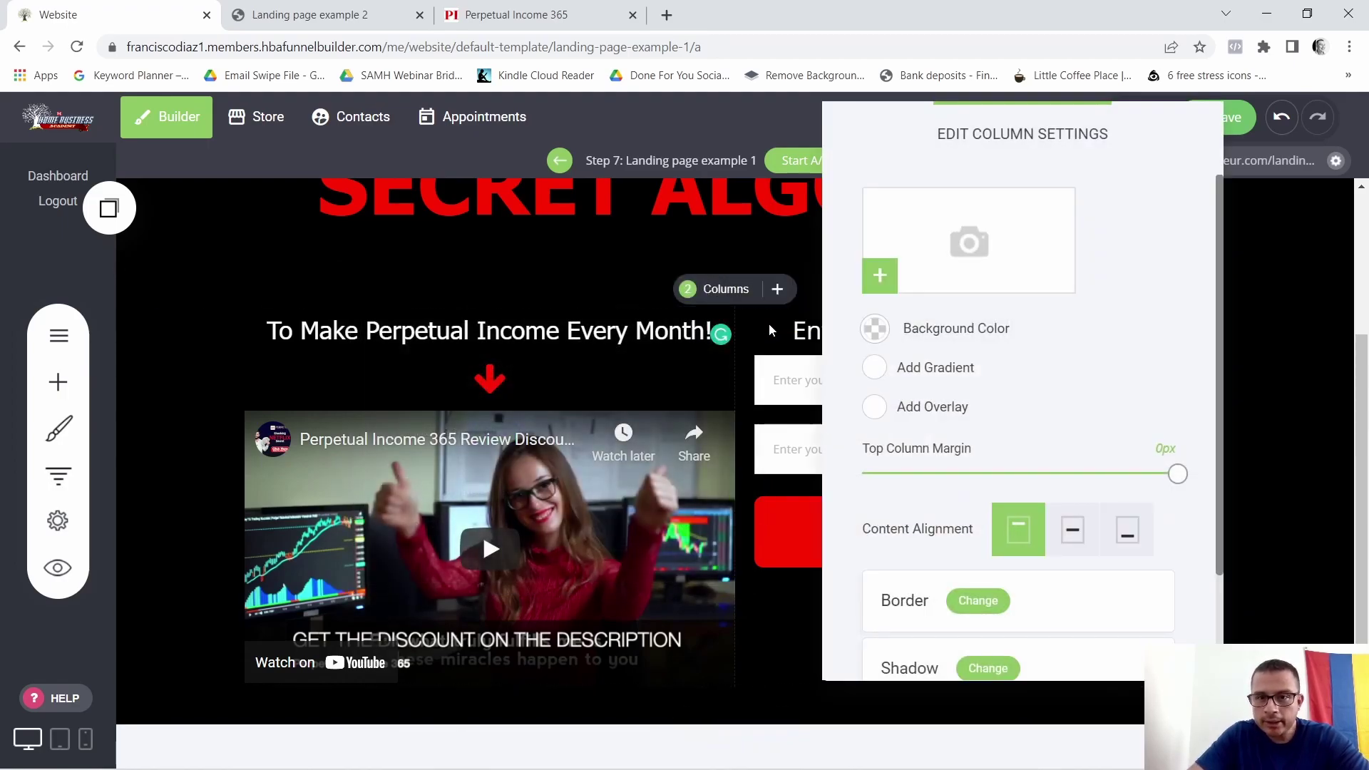
{"action": "left_click", "coordinate": [875, 330]}
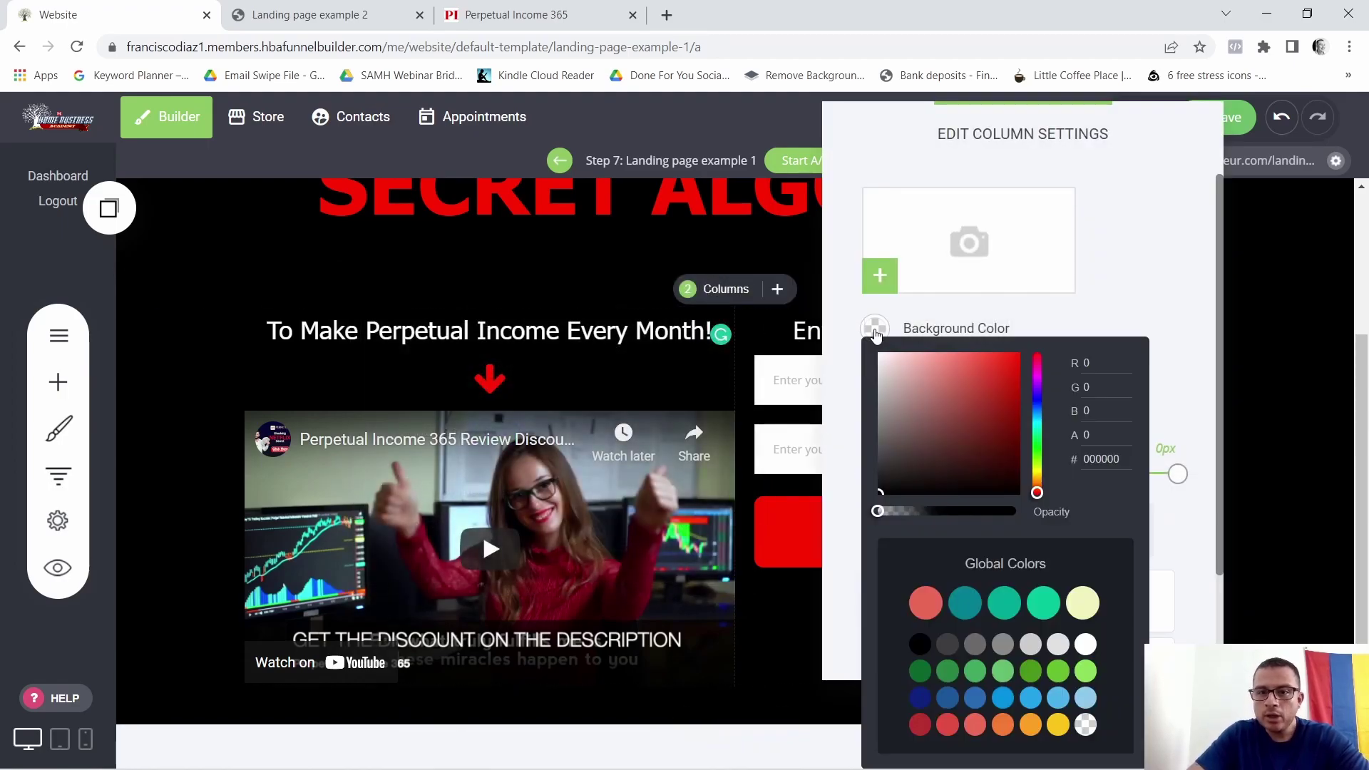
{"action": "left_click", "coordinate": [1086, 645]}
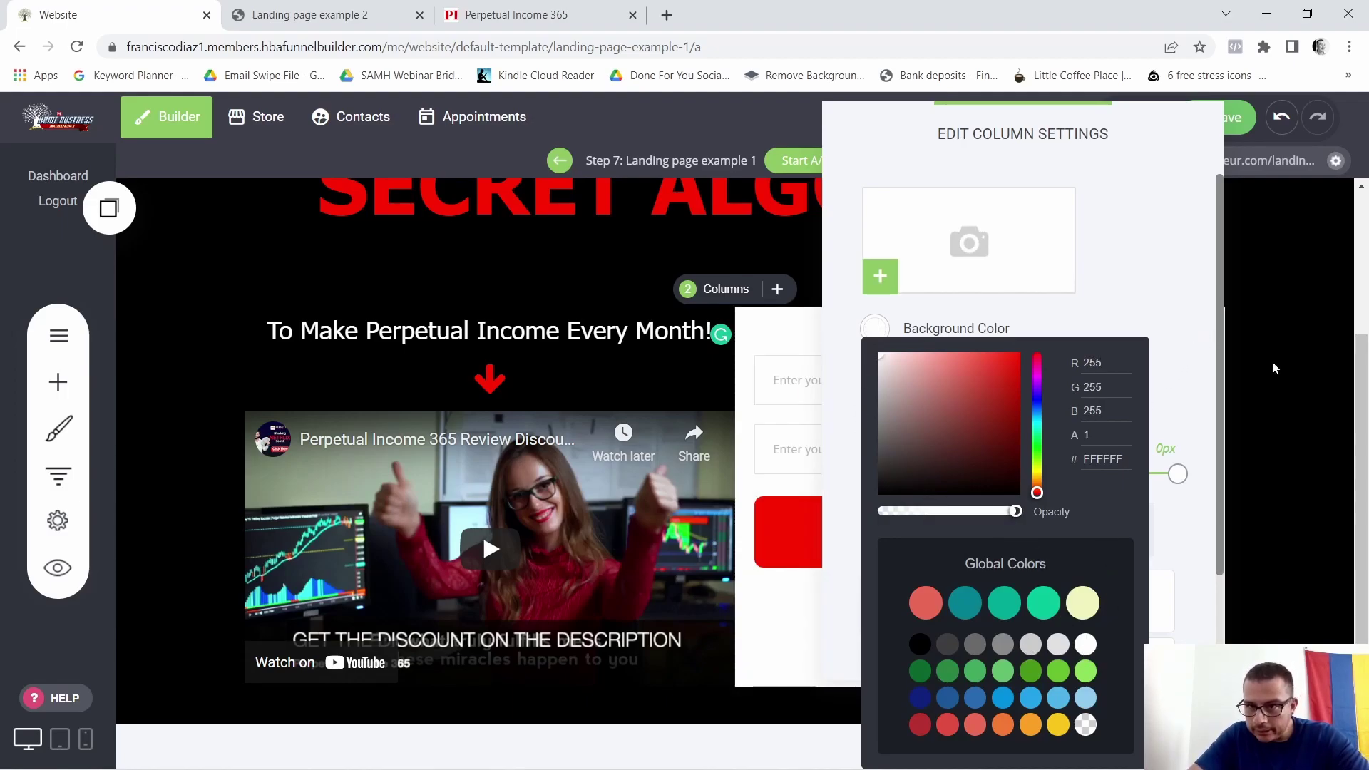
{"action": "left_click", "coordinate": [1238, 363]}
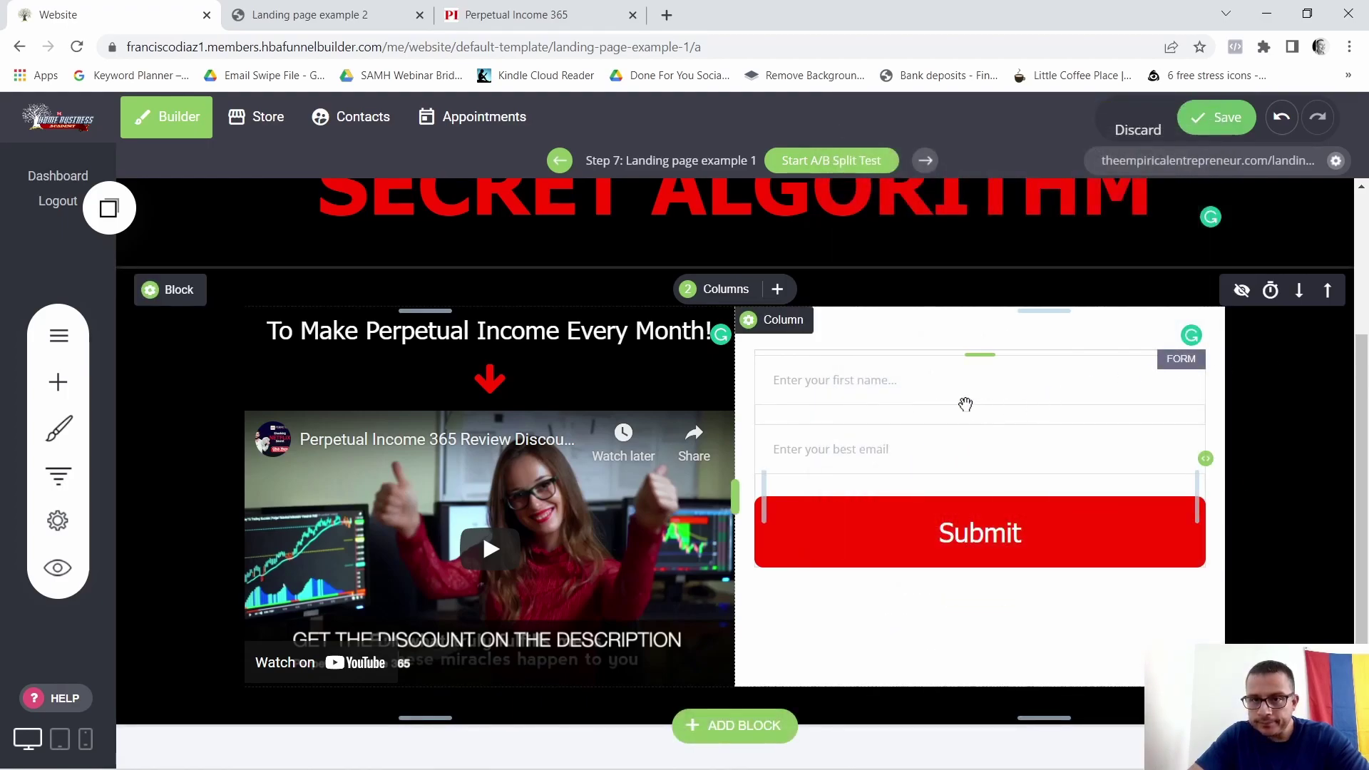
Give the form's column a 10 px border radius and align its content to the middle
{"action": "left_click", "coordinate": [777, 335]}
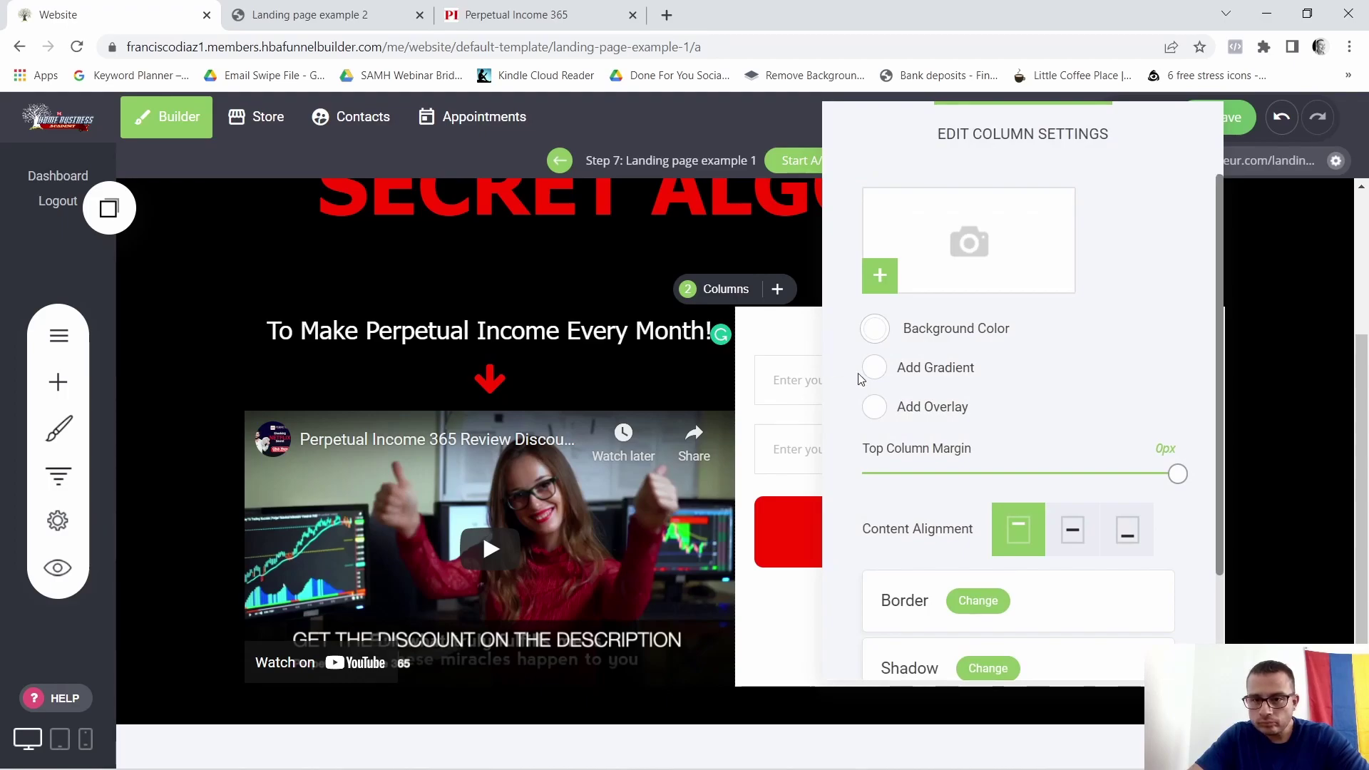
{"action": "scroll", "coordinate": [1062, 474], "scroll_direction": "down", "scroll_amount": 2}
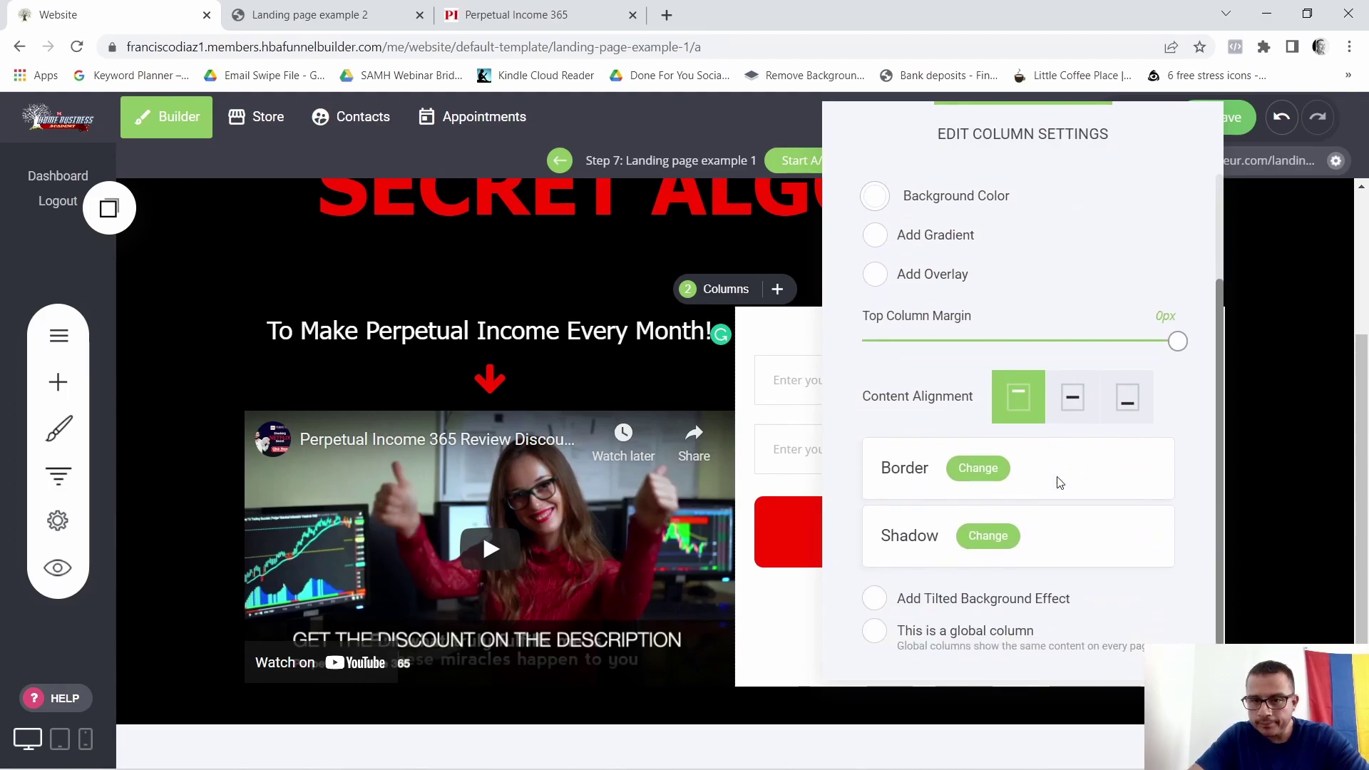
{"action": "left_click", "coordinate": [979, 468]}
{"action": "left_click_drag", "start_coordinate": [675, 351], "coordinate": [682, 352]}
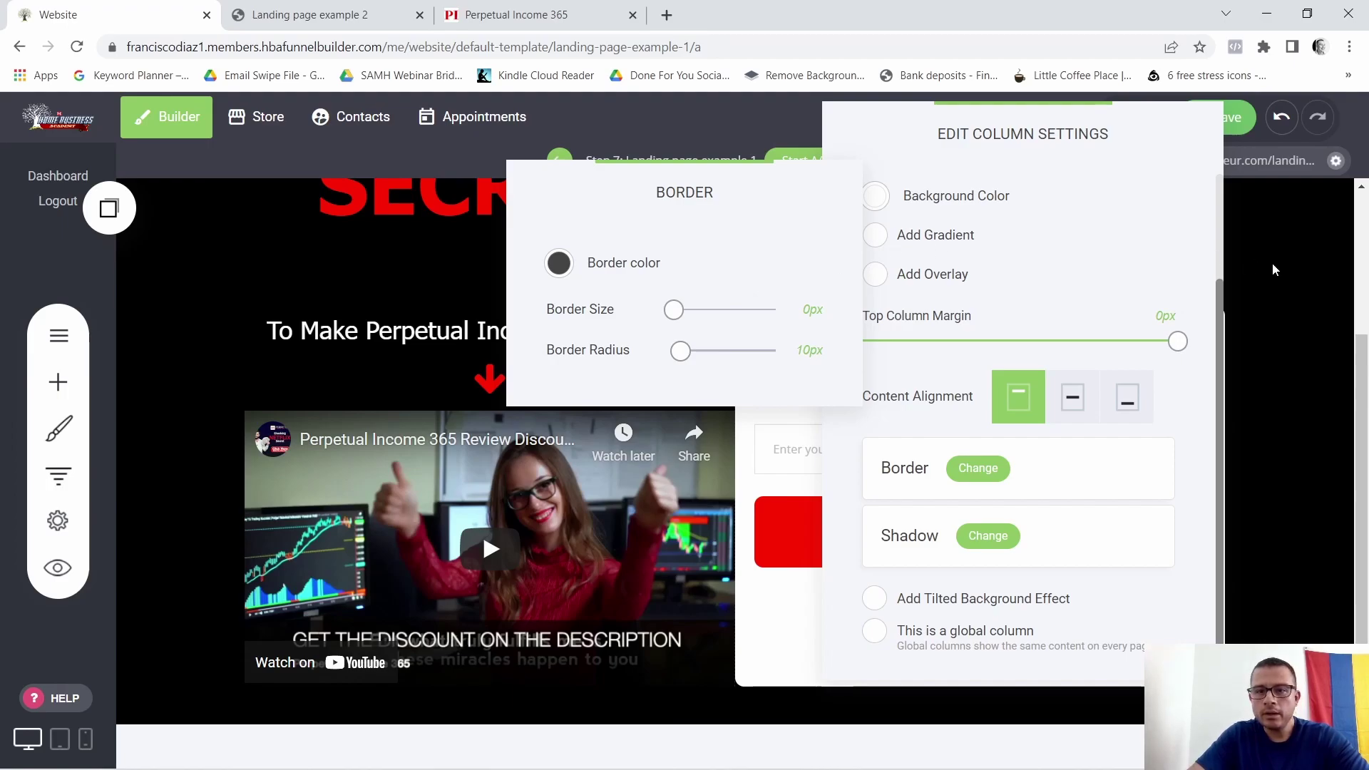
{"action": "left_click", "coordinate": [1075, 407]}
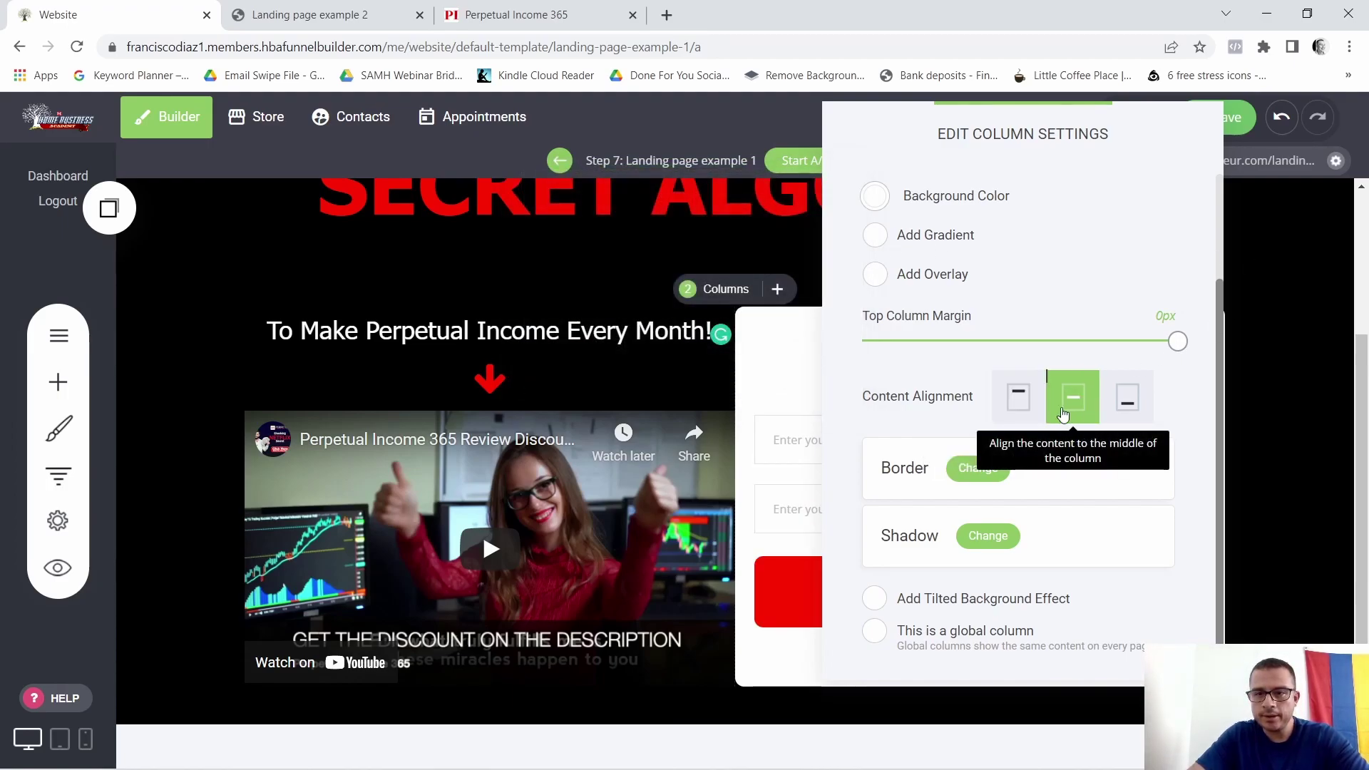
{"action": "left_click", "coordinate": [1326, 384]}
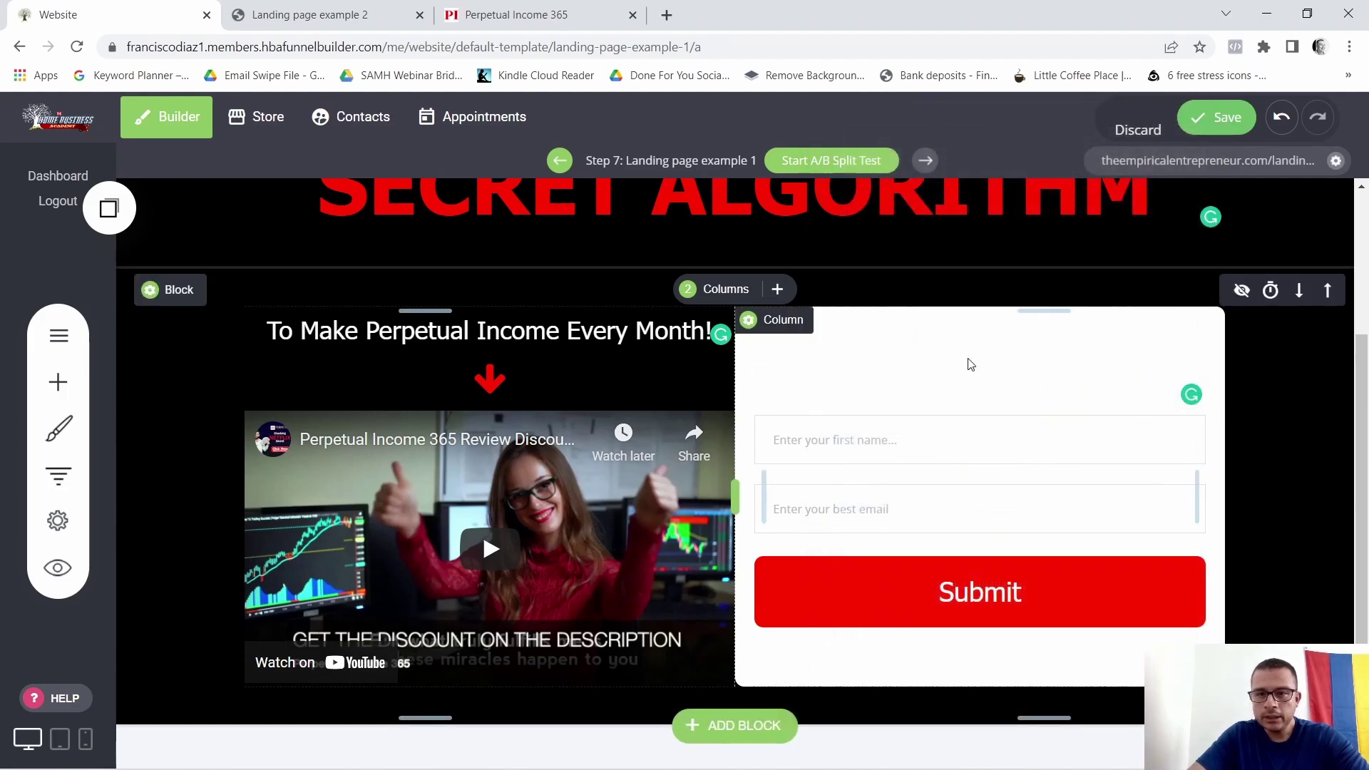
Colour the "Enter Your Desired Login Details" heading black (000000)
{"action": "double_click", "coordinate": [982, 385]}
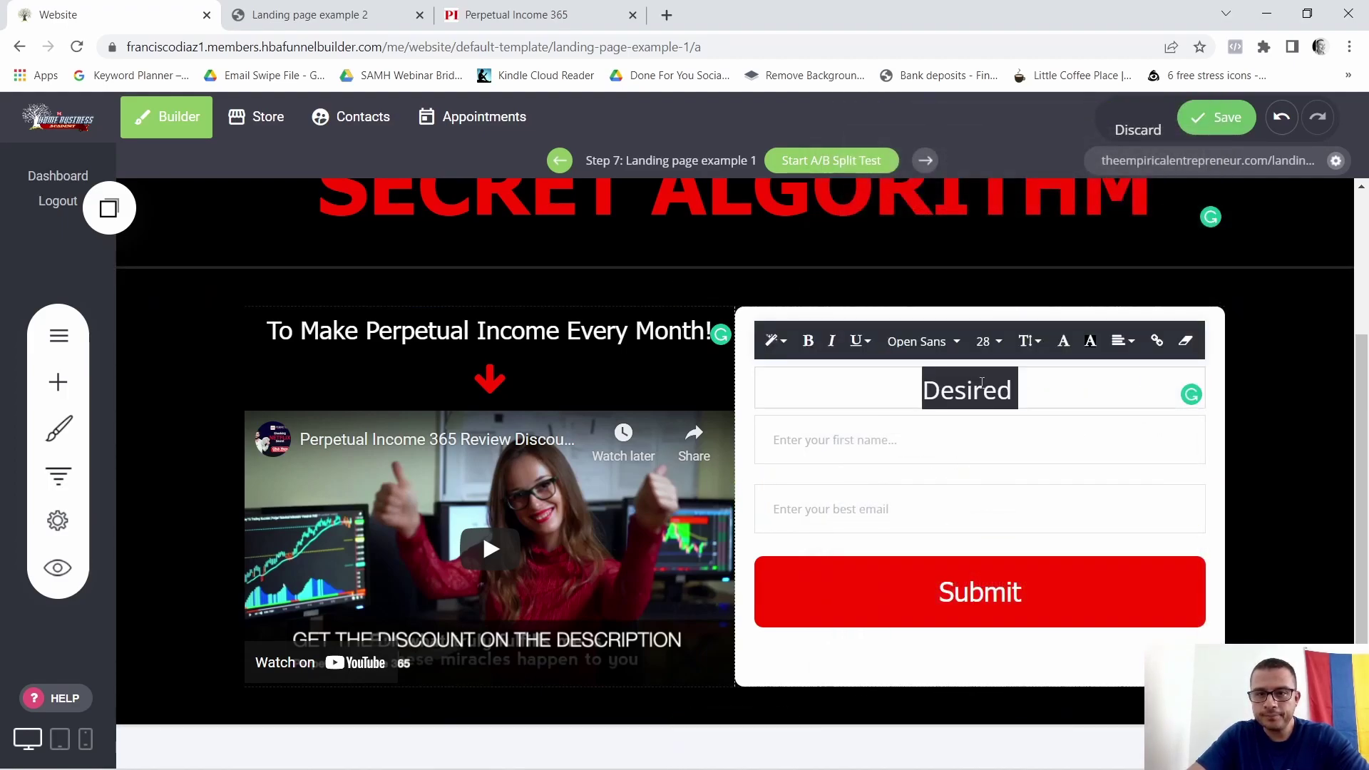
{"action": "triple_click", "coordinate": [982, 385]}
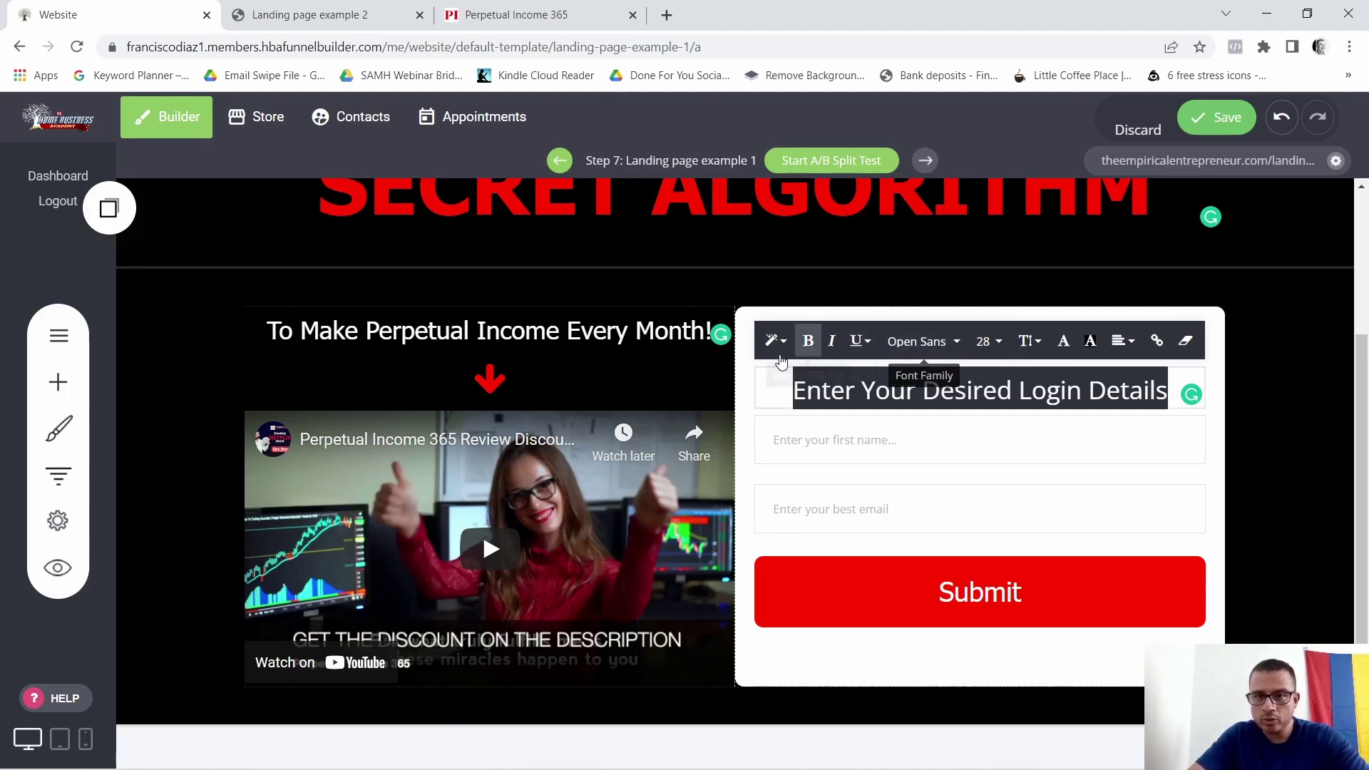
{"action": "left_click", "coordinate": [1064, 341]}
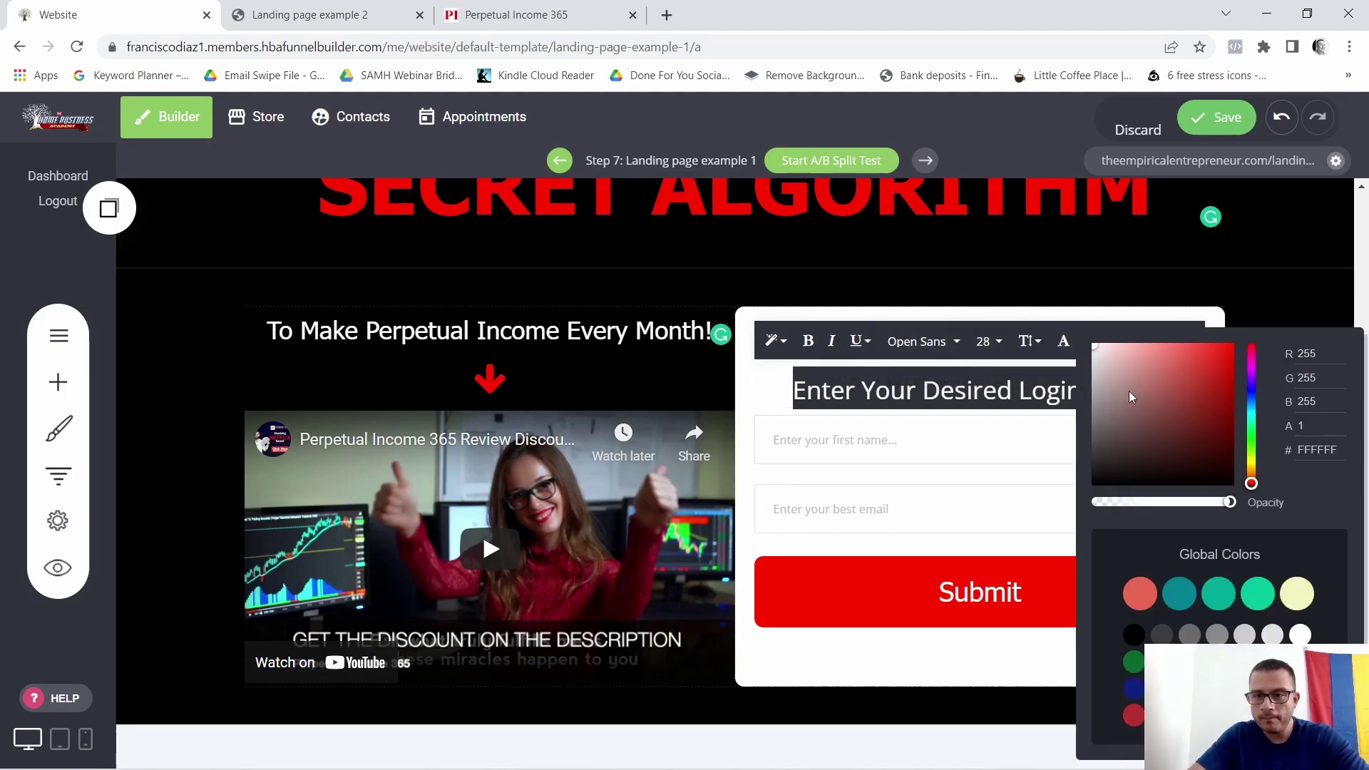
{"action": "left_click", "coordinate": [1132, 635]}
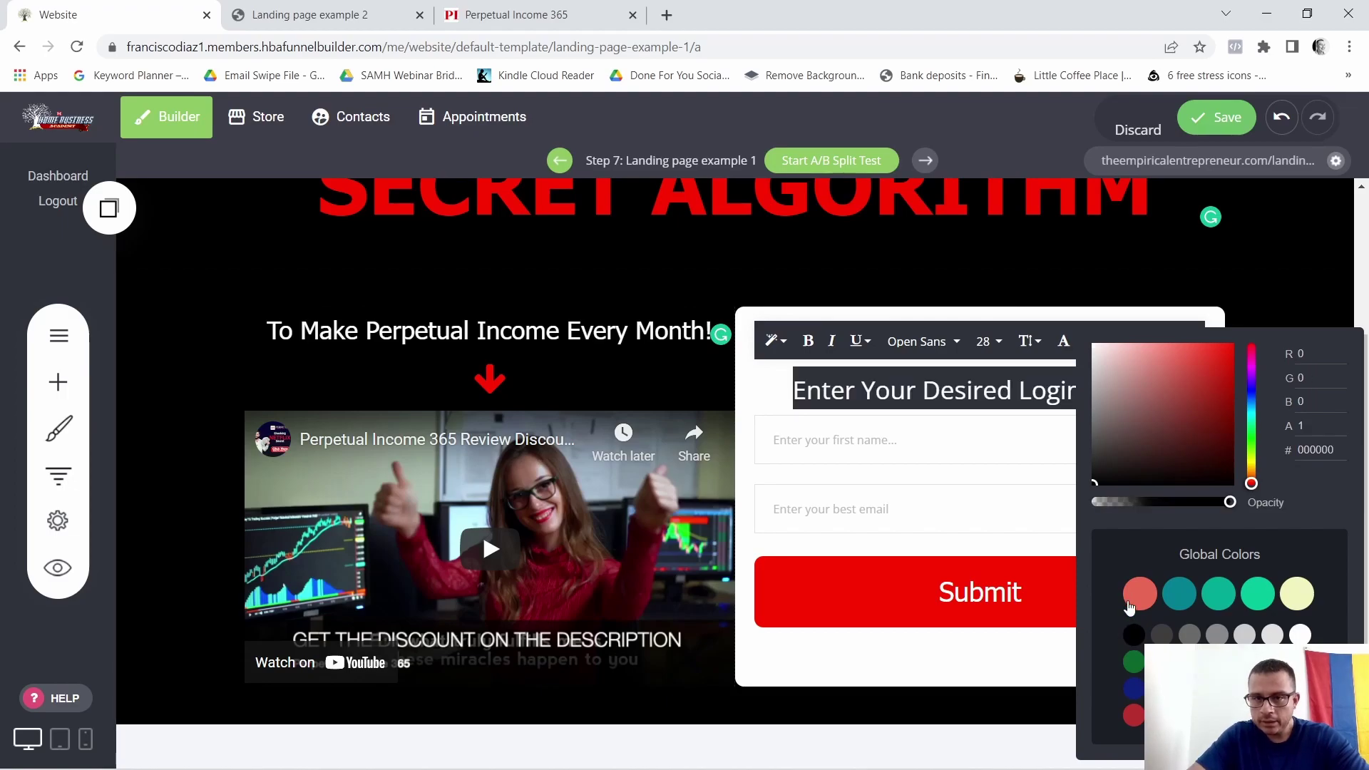
Compare the heading with the one on Landing page example 2 and make "Enter Your Desired Login Details" bold
{"action": "left_click", "coordinate": [306, 14]}
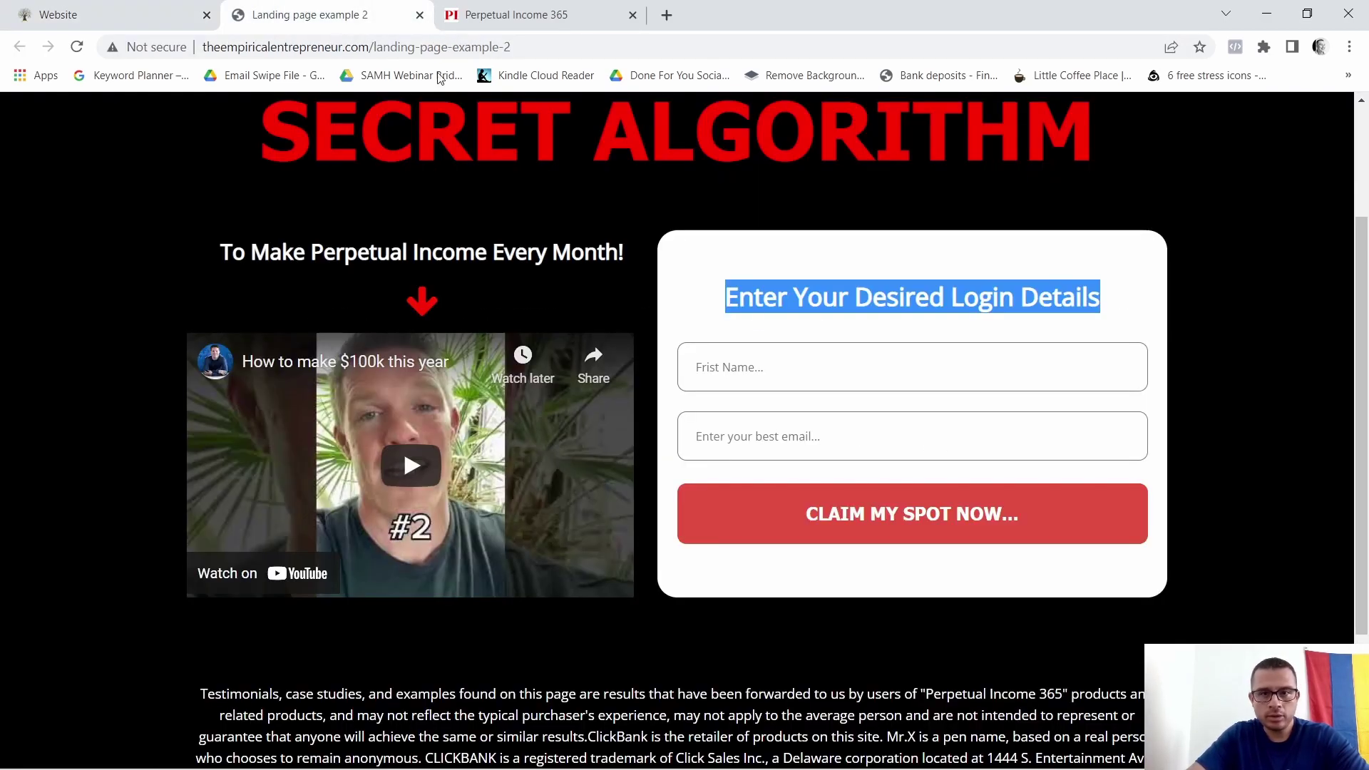
{"action": "left_click", "coordinate": [798, 364]}
{"action": "left_click", "coordinate": [64, 17]}
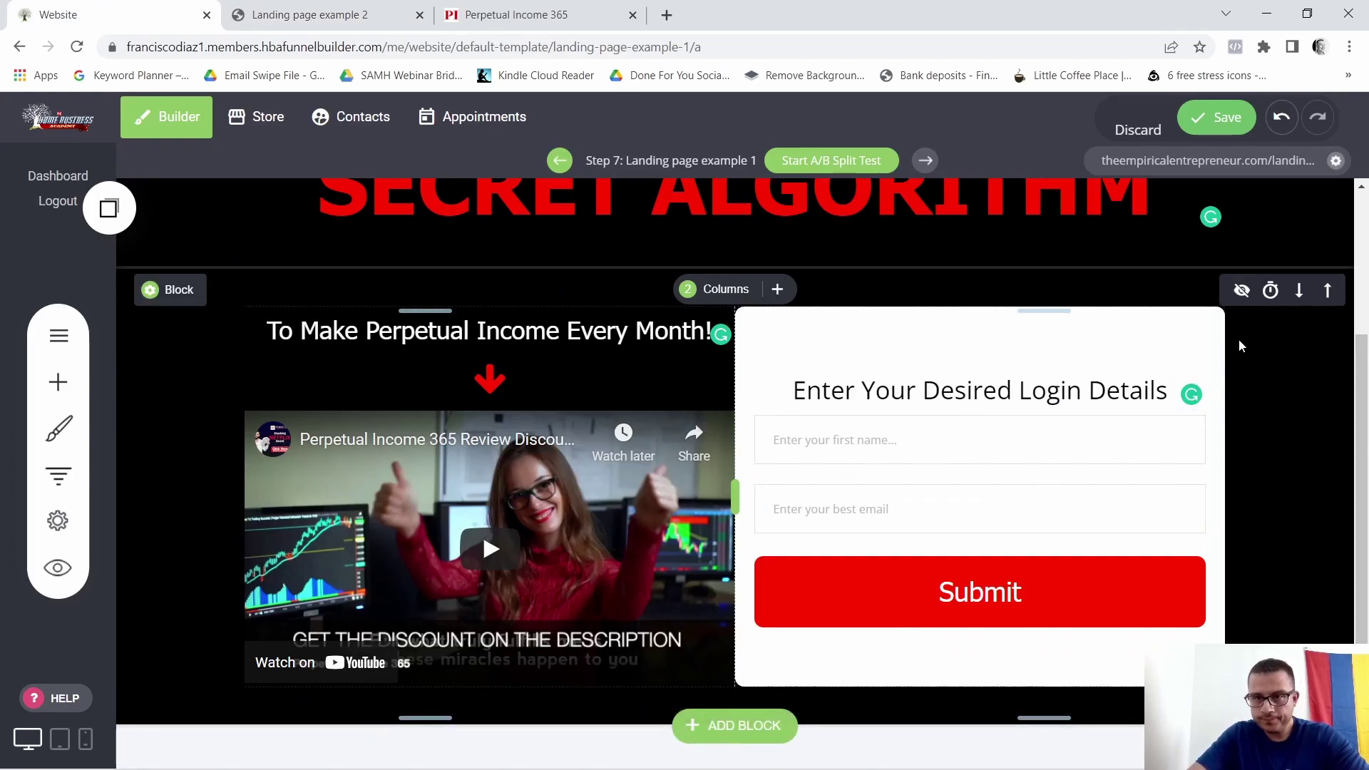
{"action": "triple_click", "coordinate": [998, 397]}
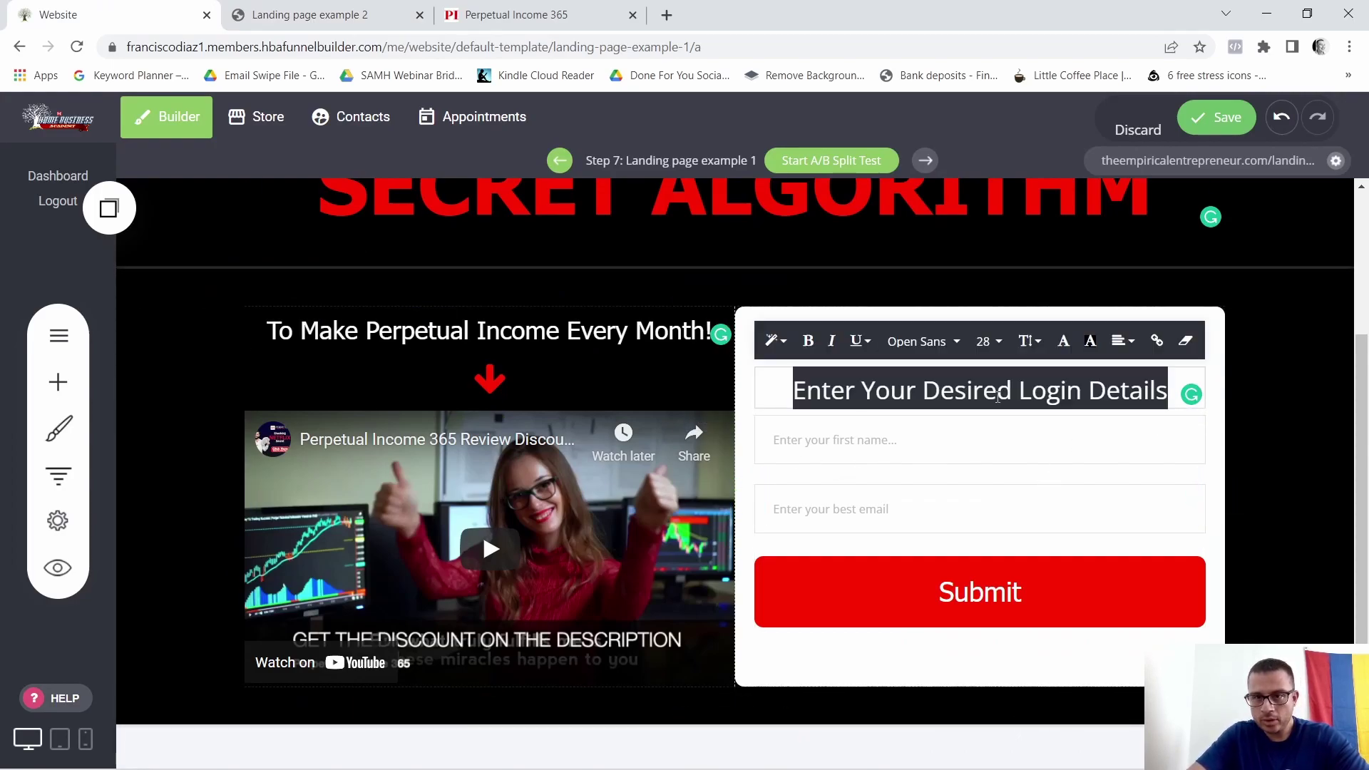
{"action": "left_click", "coordinate": [809, 341]}
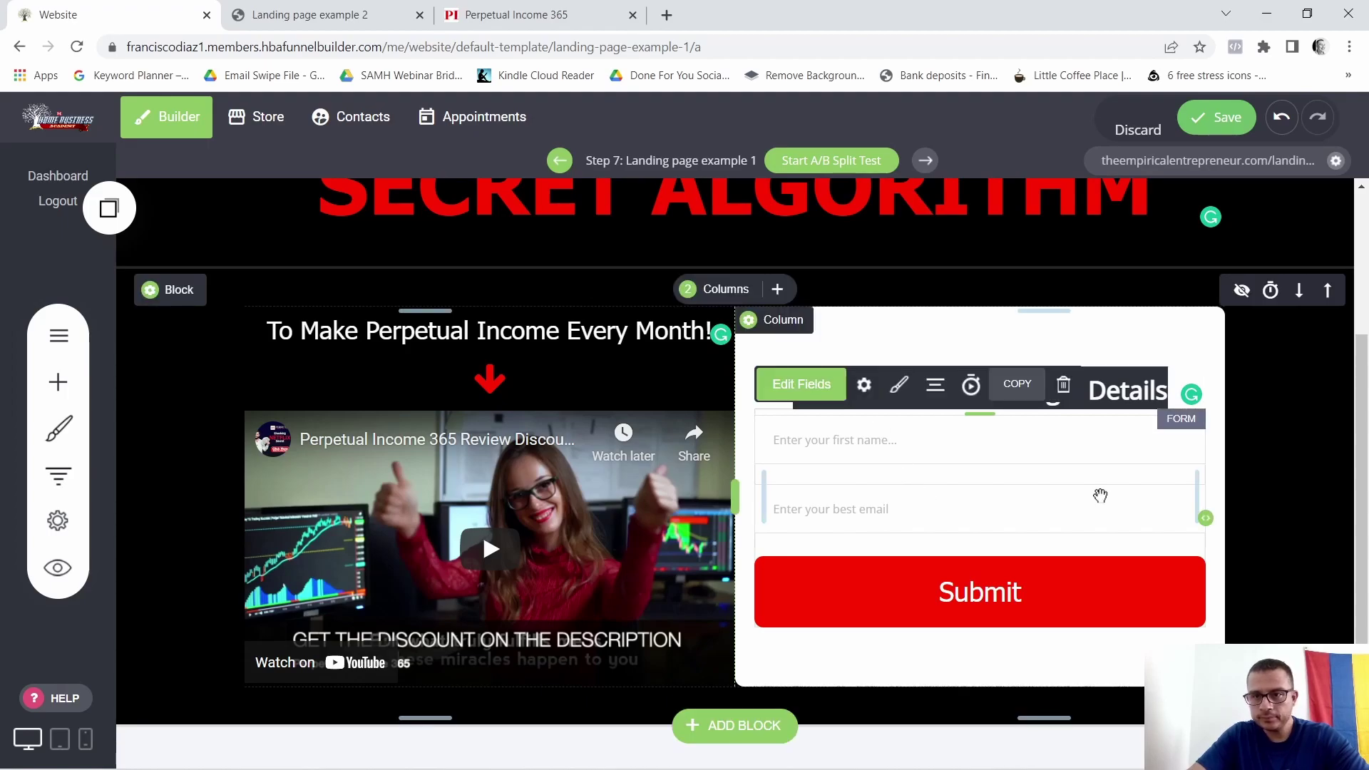
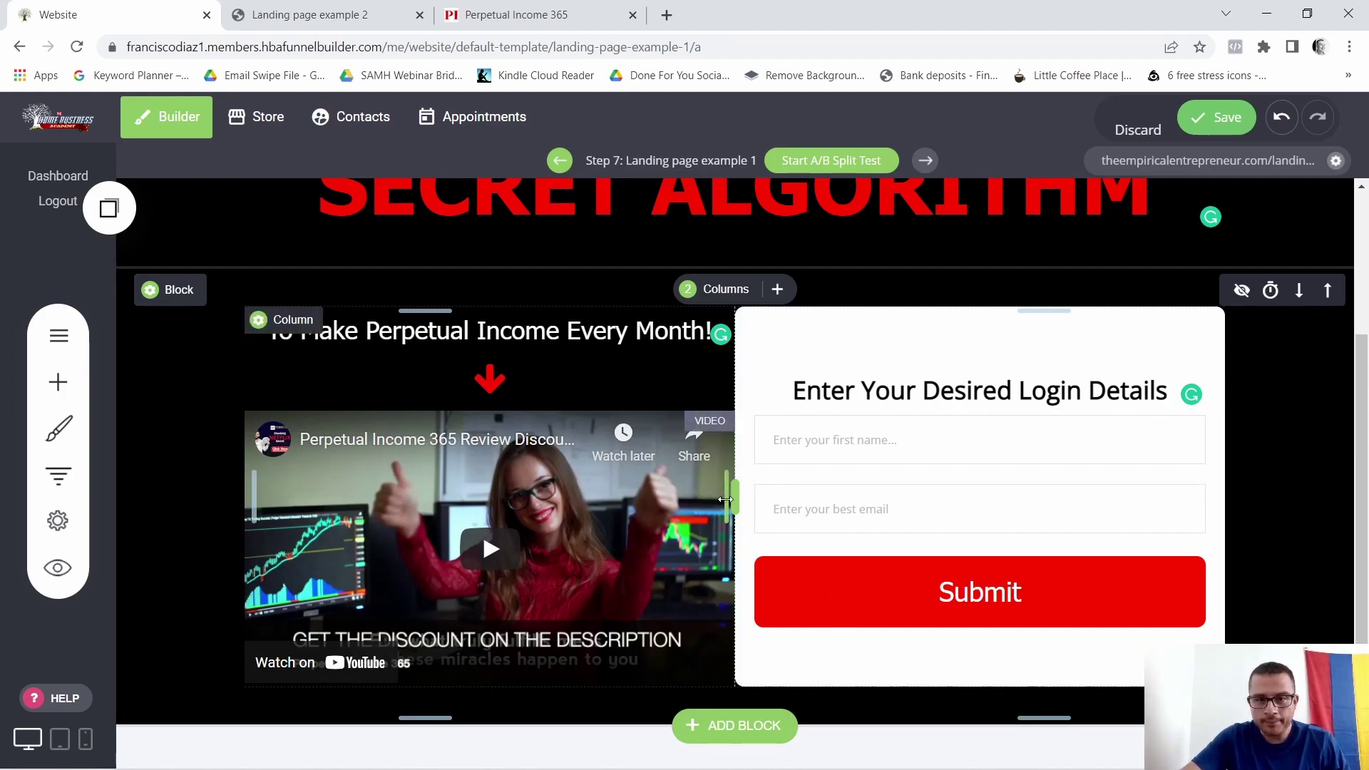
Narrow the content of the video column slightly to leave a gap before the form column
{"action": "left_click_drag", "start_coordinate": [735, 492], "coordinate": [713, 503]}
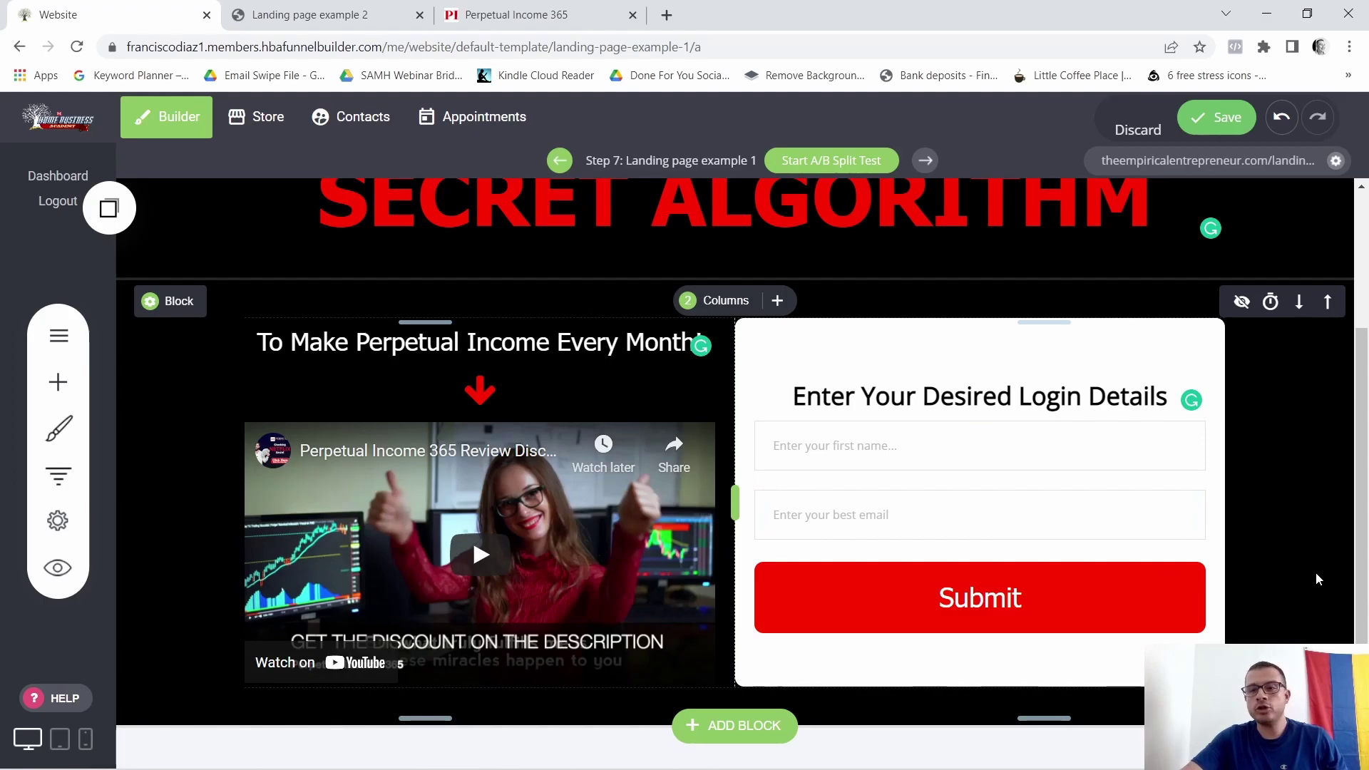
Give the opt-in form's fields a border radius of 10 px
{"action": "left_click", "coordinate": [1089, 508]}
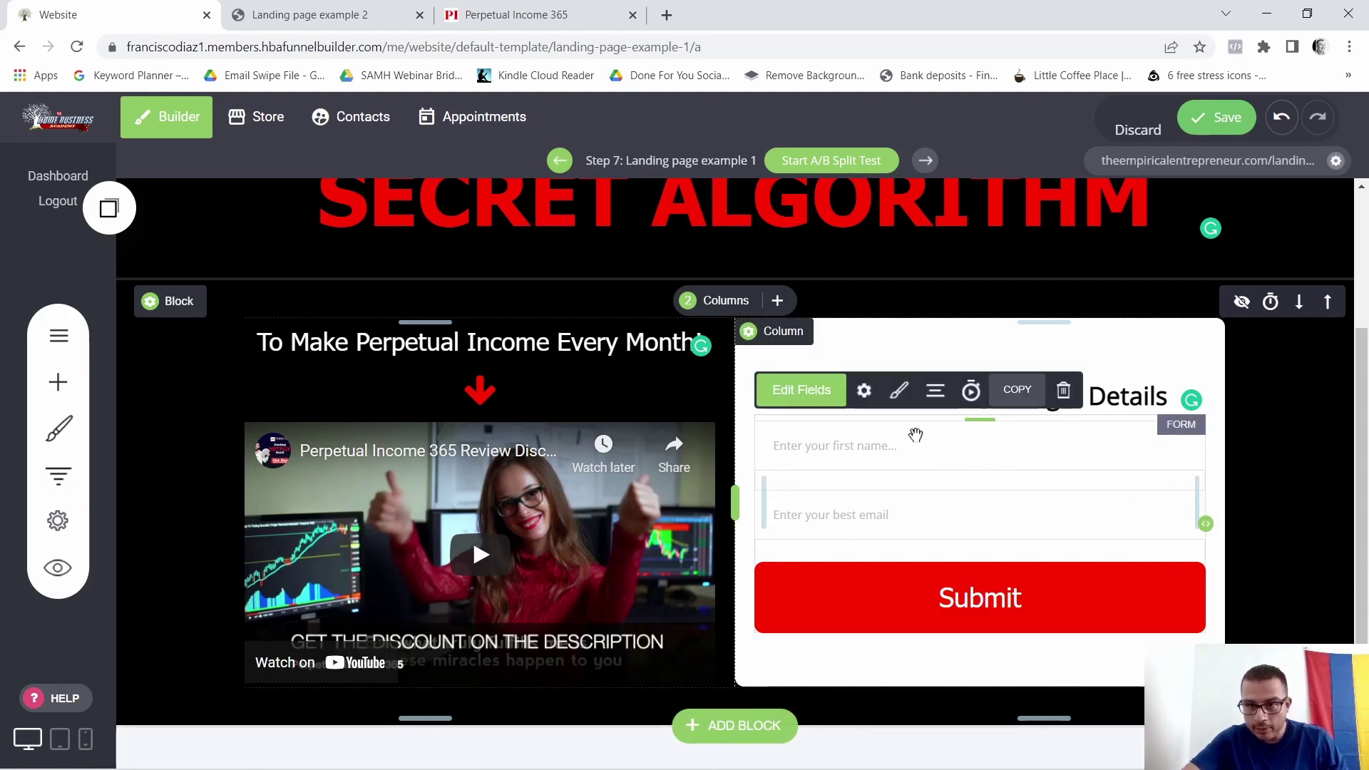
{"action": "left_click", "coordinate": [898, 390]}
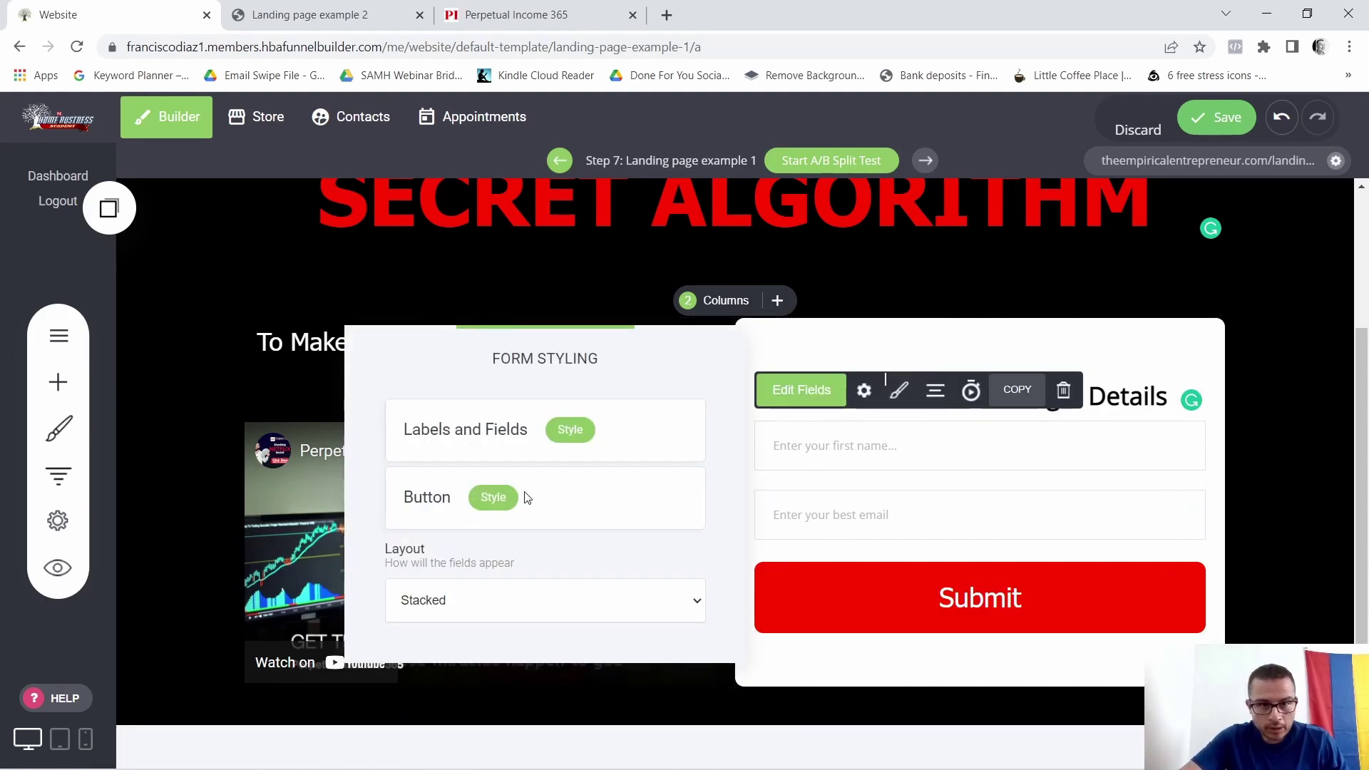
{"action": "left_click", "coordinate": [570, 429]}
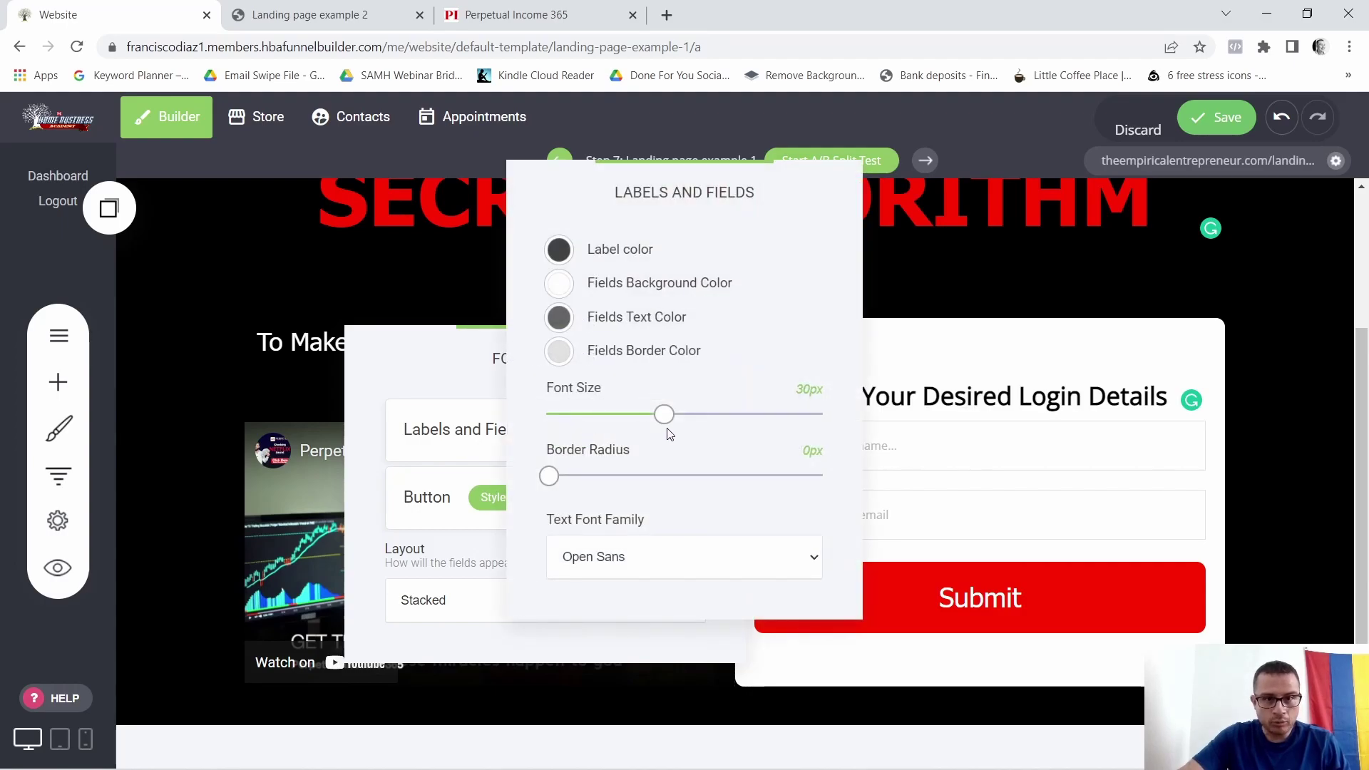
{"action": "left_click_drag", "start_coordinate": [557, 477], "coordinate": [619, 478]}
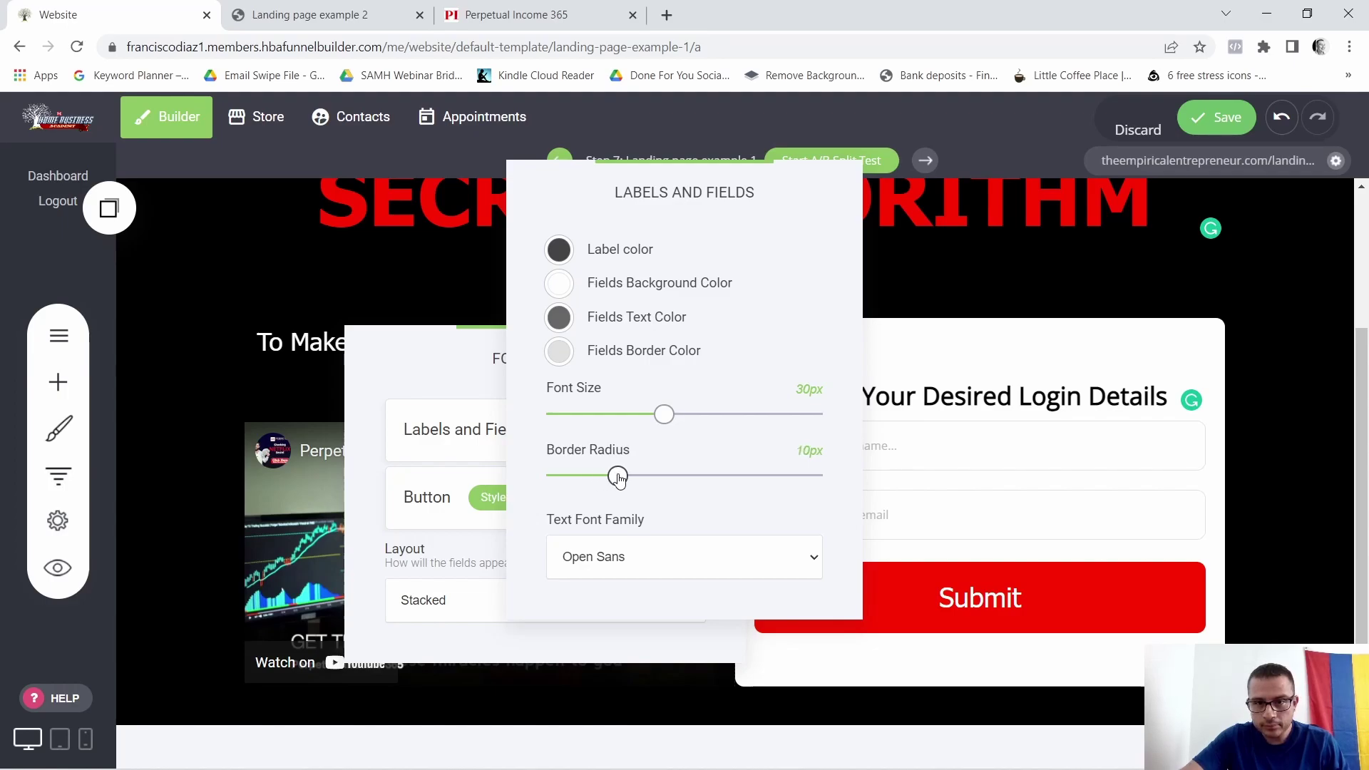
{"action": "left_click", "coordinate": [1013, 478]}
{"action": "left_click", "coordinate": [1012, 473]}
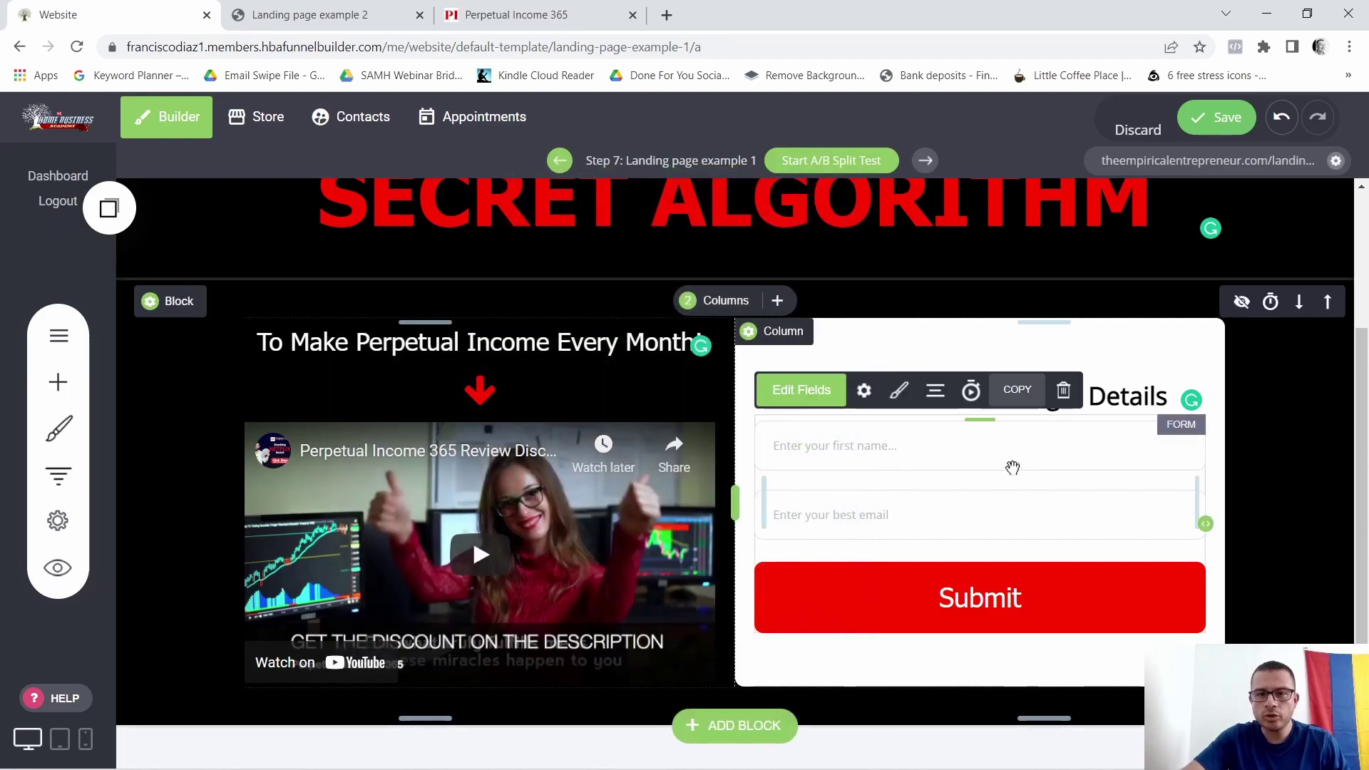
Darken the border colour of the form fields to grey A9A9A9
{"action": "left_click", "coordinate": [899, 390]}
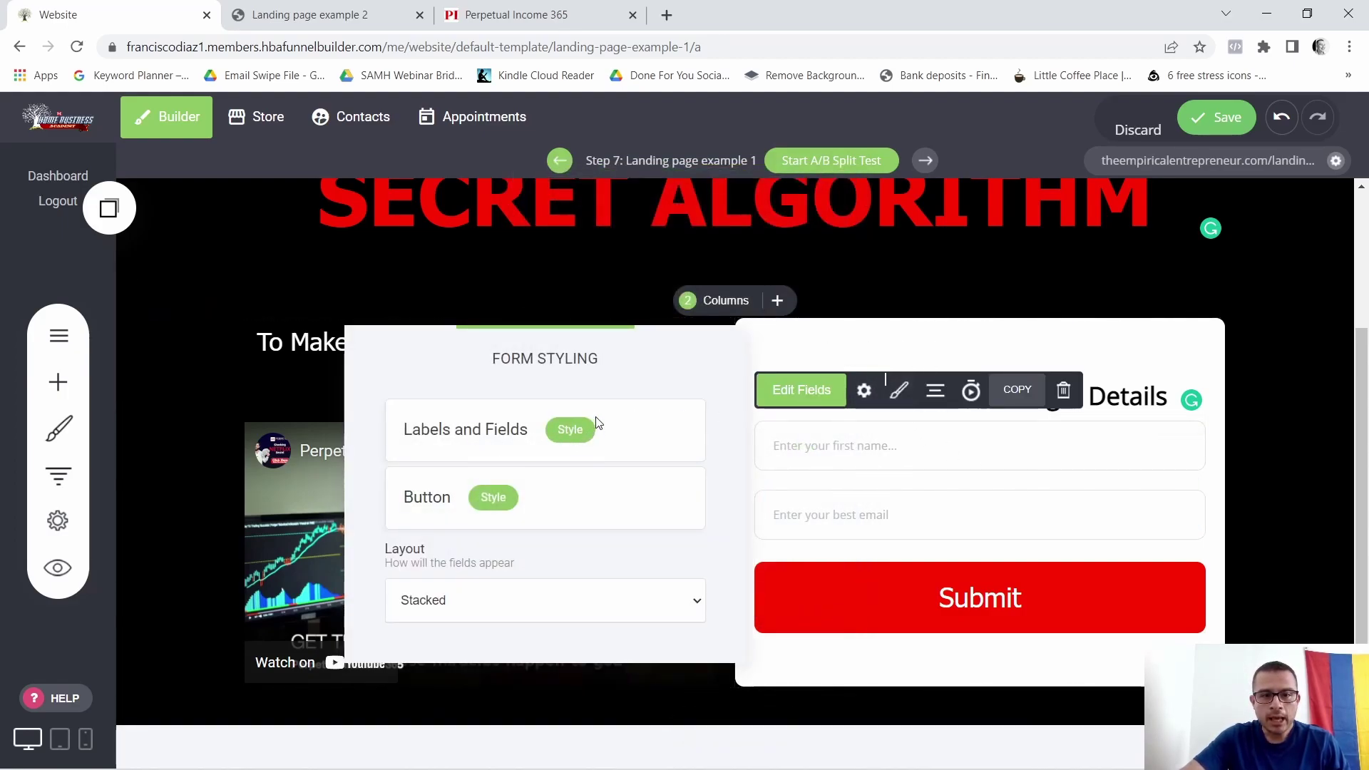
{"action": "left_click", "coordinate": [576, 430]}
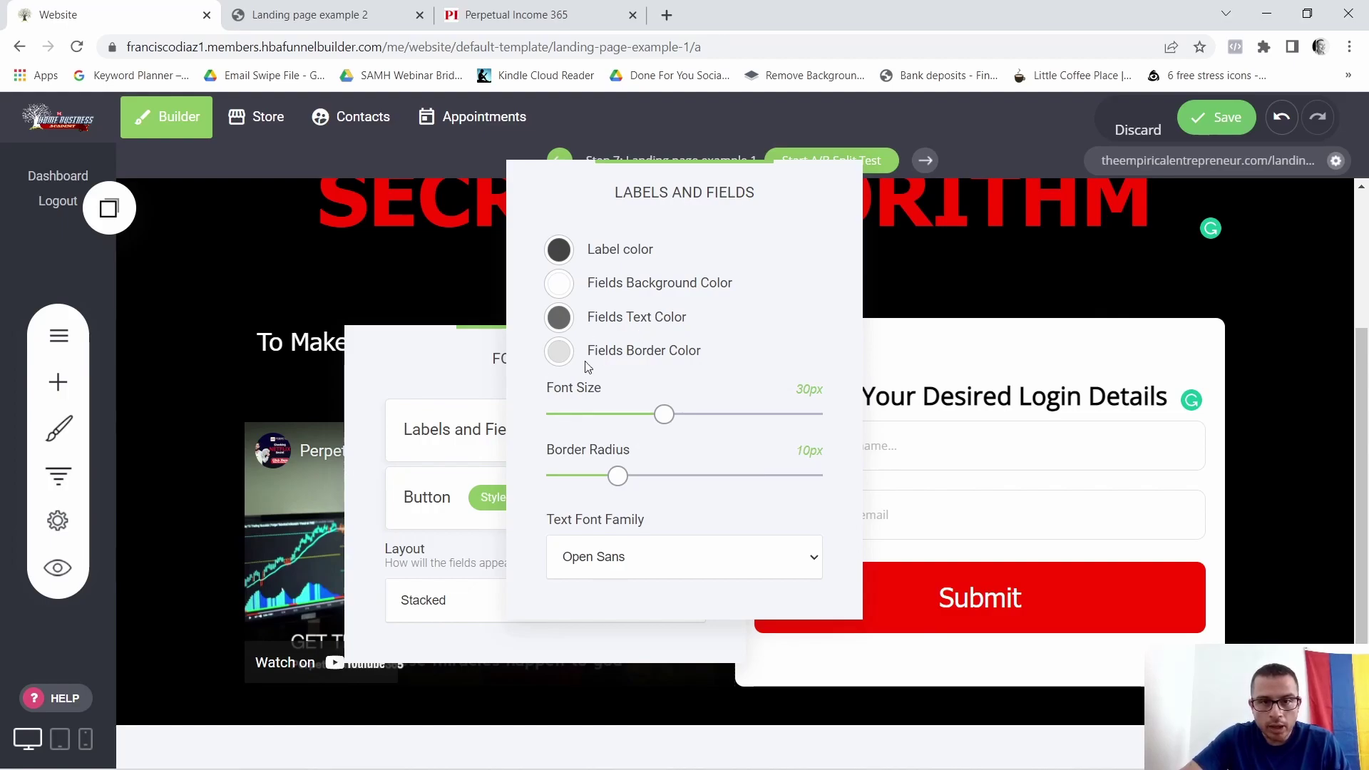
{"action": "left_click", "coordinate": [560, 353]}
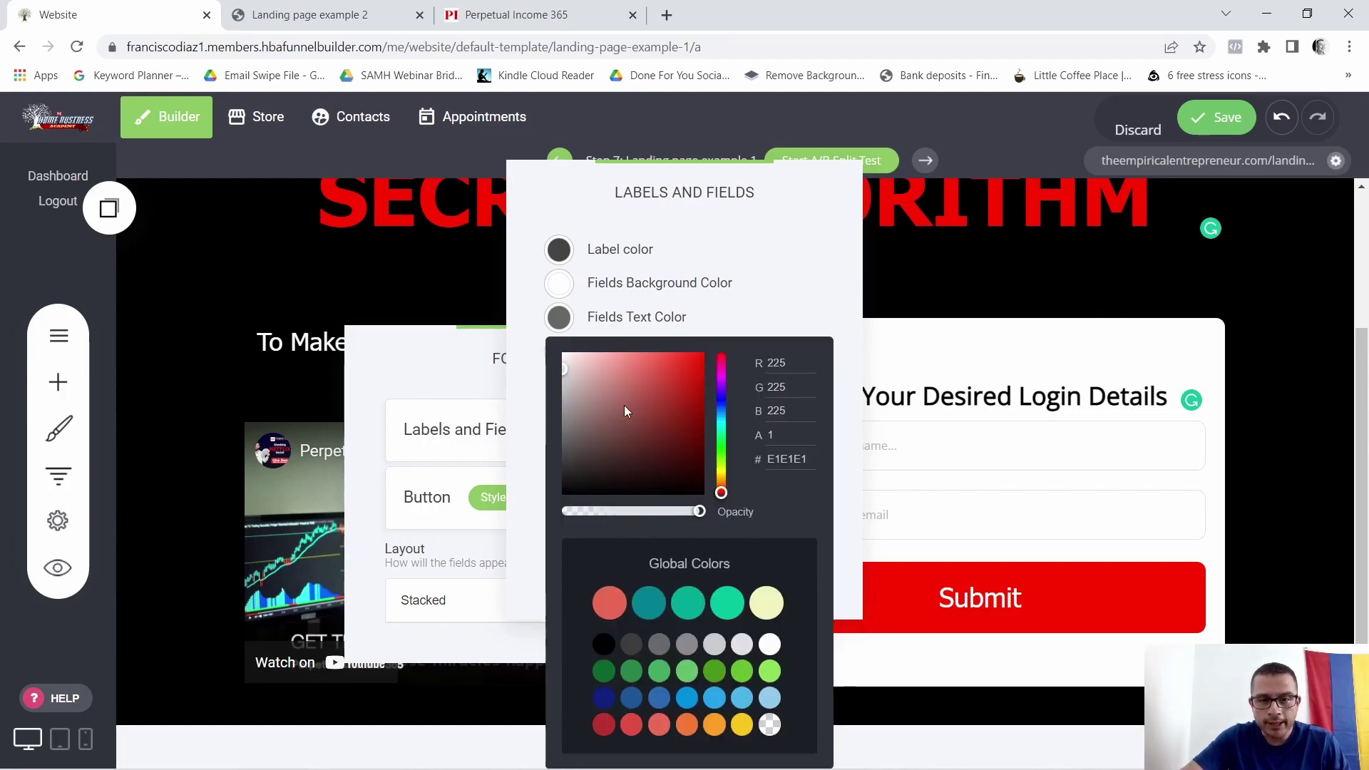
{"action": "left_click_drag", "start_coordinate": [565, 376], "coordinate": [541, 405]}
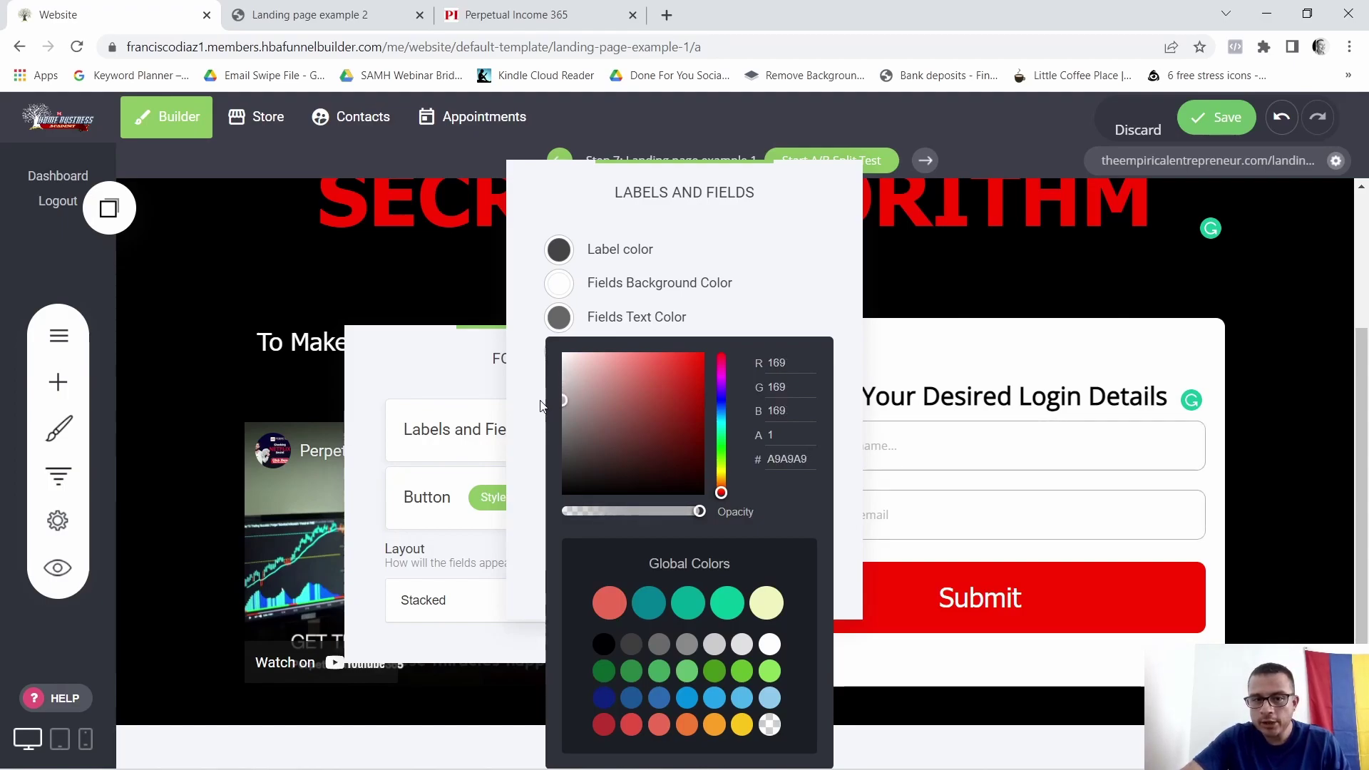
{"action": "left_click", "coordinate": [1067, 526]}
{"action": "left_click", "coordinate": [1034, 286]}
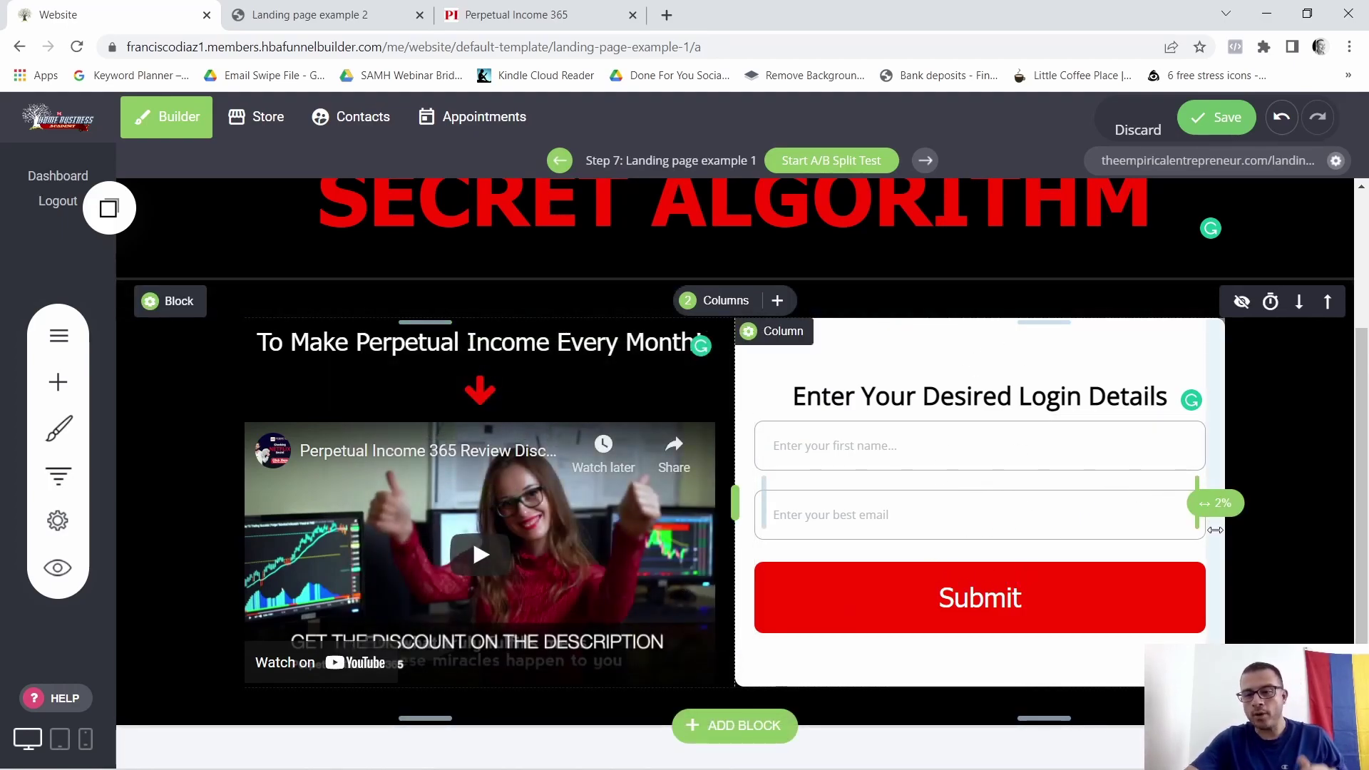
Compare the form's fields and button wording with those on Landing page example 2 and the Perpetual Income 365 page
{"action": "left_click", "coordinate": [384, 11]}
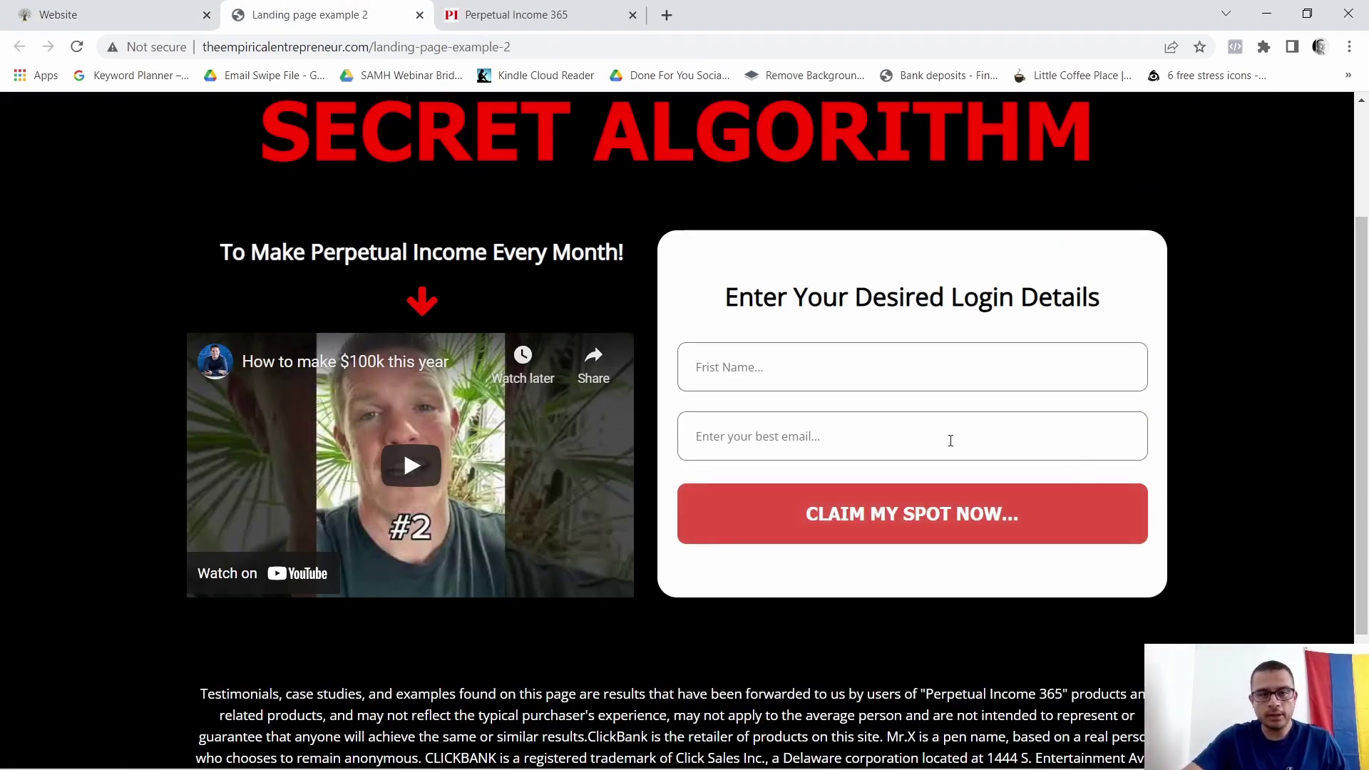
{"action": "left_click", "coordinate": [535, 14]}
{"action": "scroll", "coordinate": [1018, 563], "scroll_direction": "down", "scroll_amount": 5}
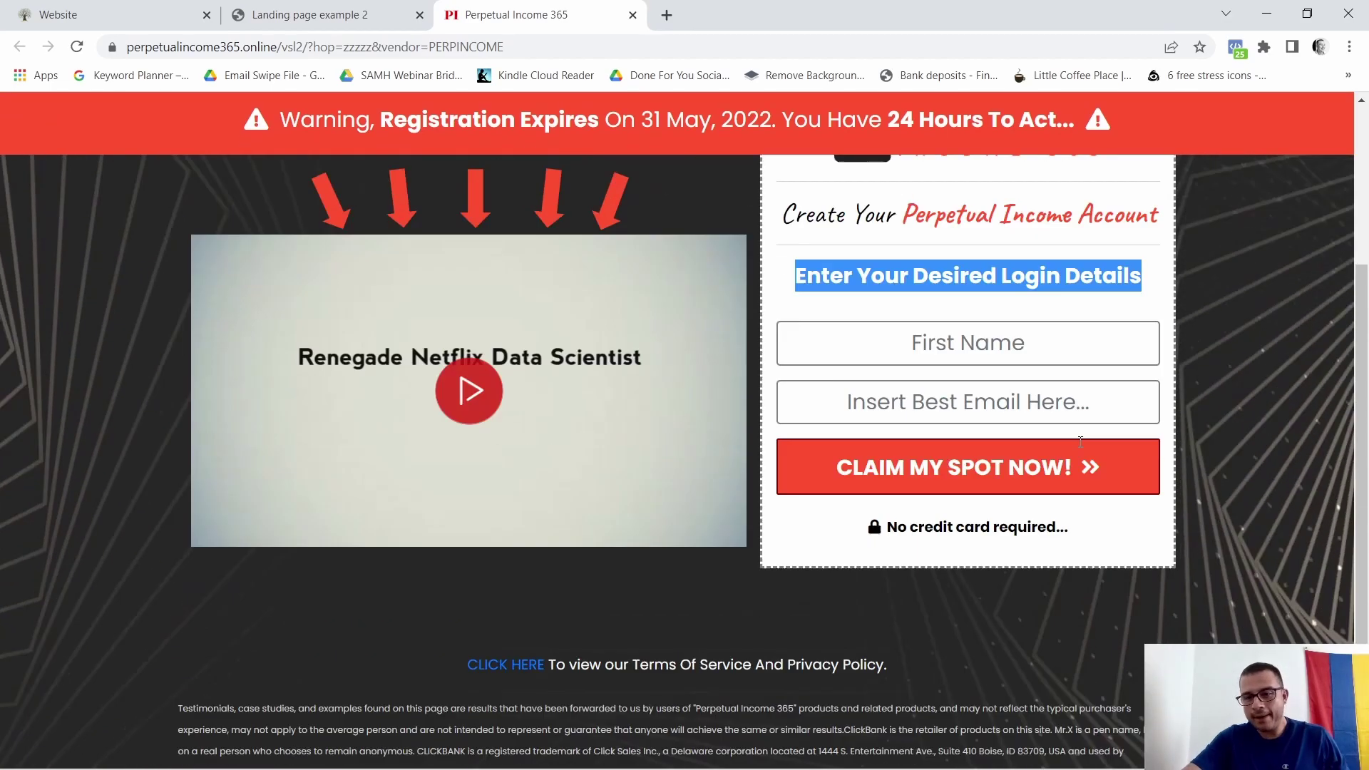
{"action": "scroll", "coordinate": [1018, 564], "scroll_direction": "up", "scroll_amount": 3}
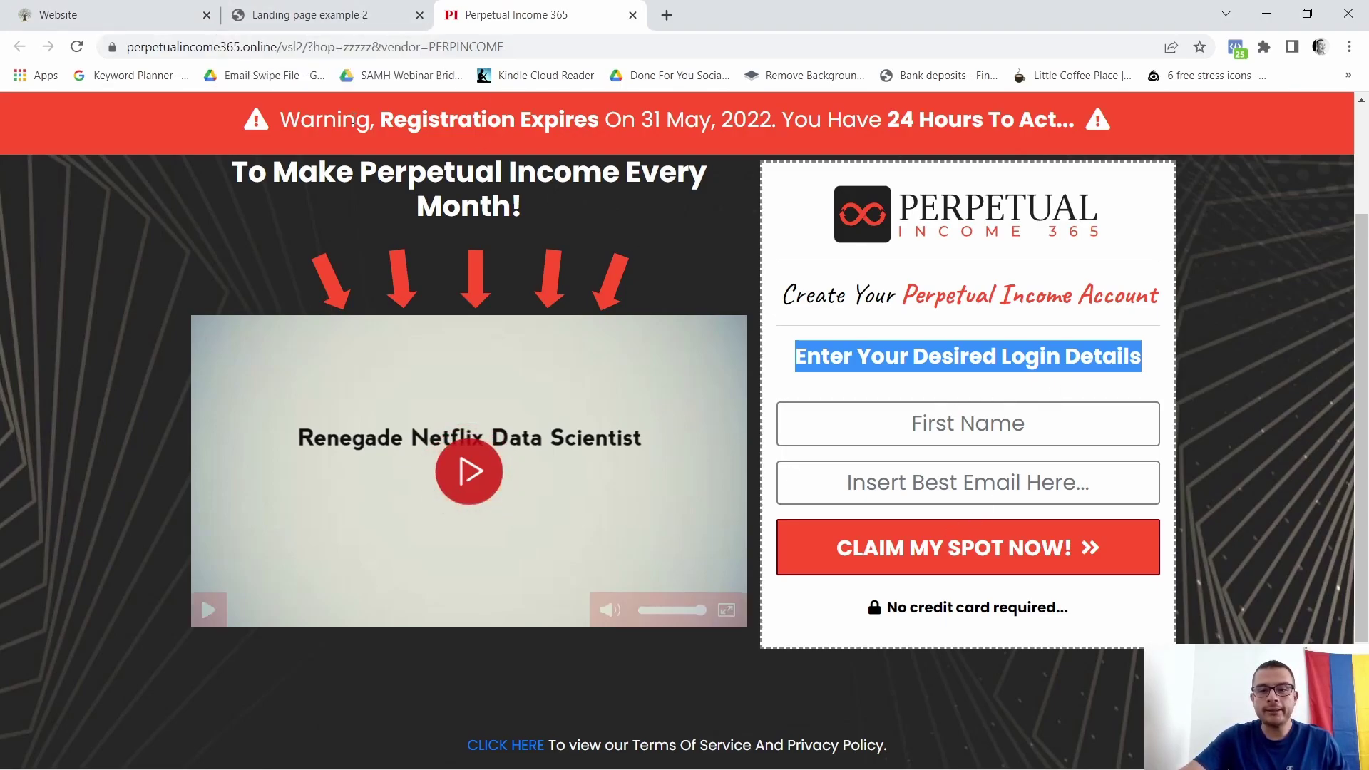
{"action": "left_click", "coordinate": [114, 14]}
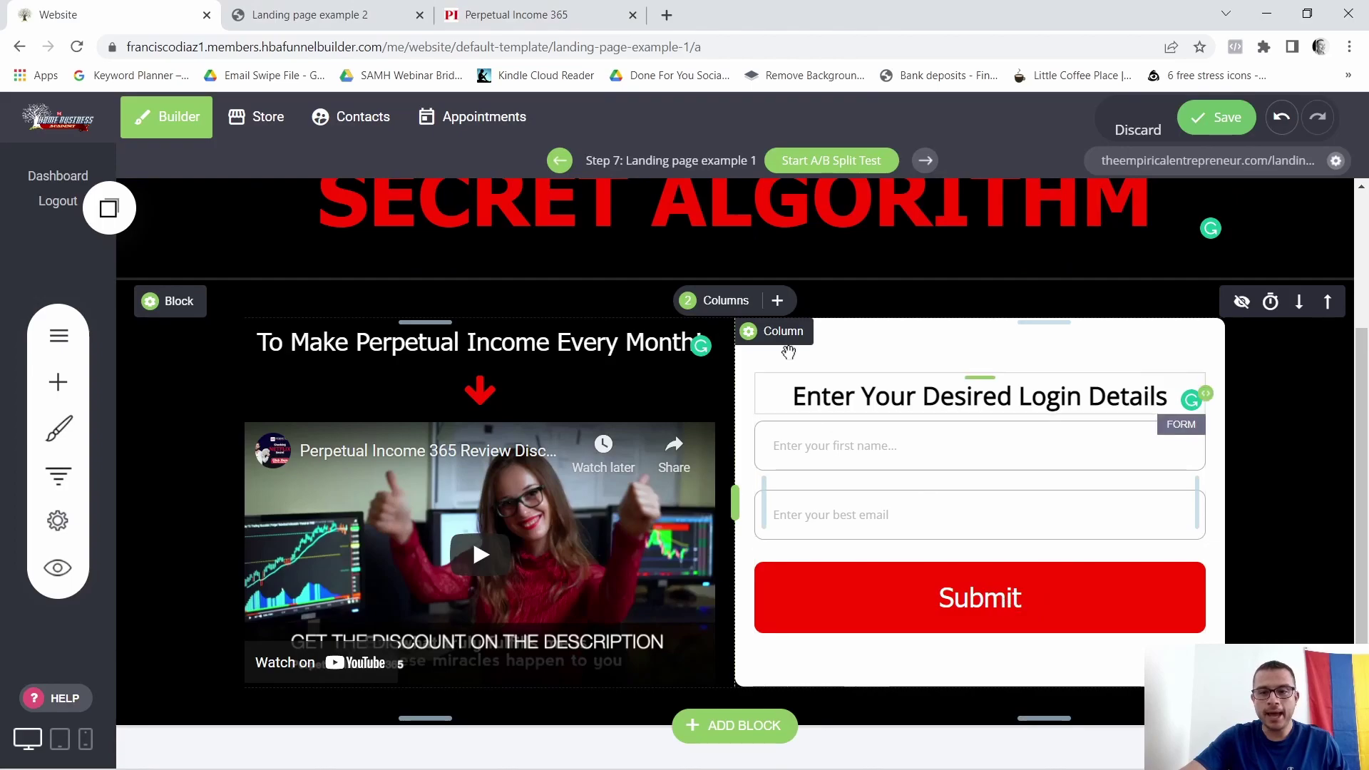
{"action": "key", "text": "ctrl+Tab"}
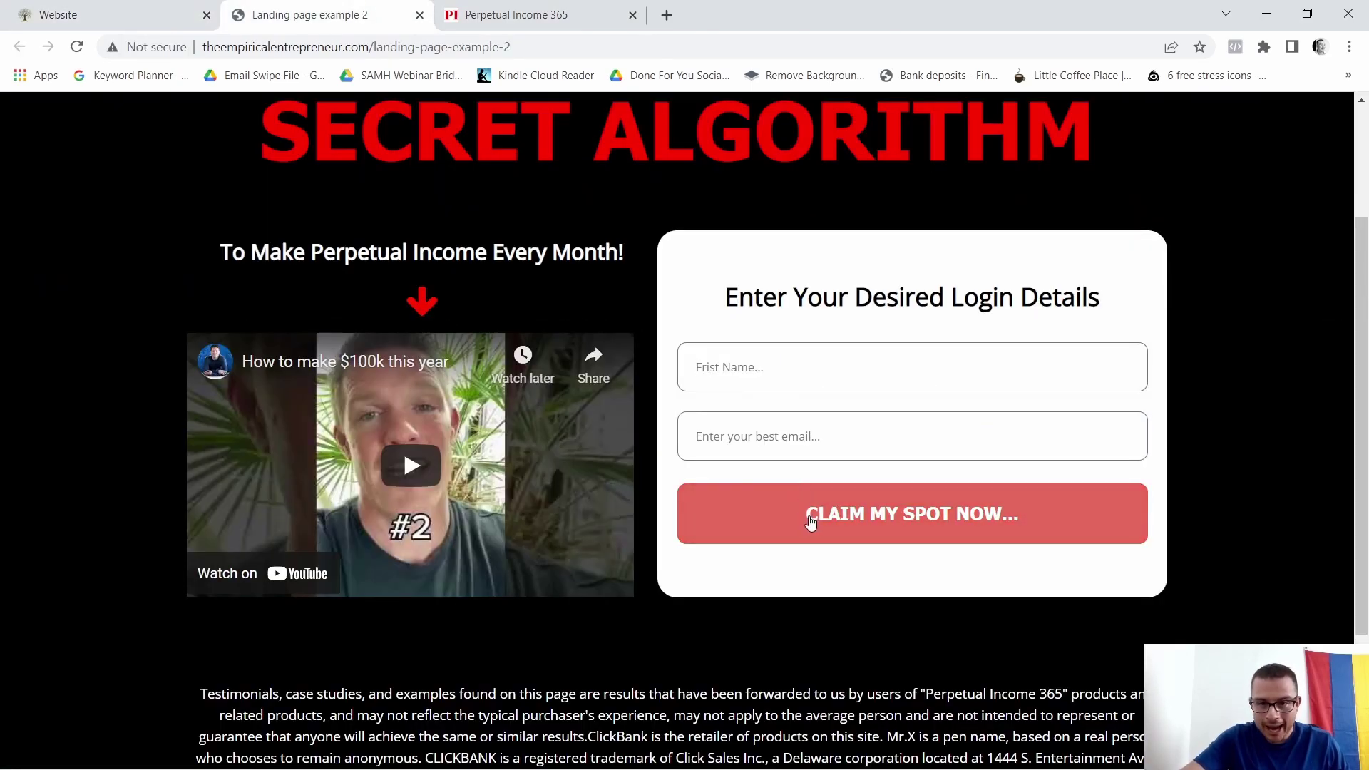
{"action": "left_click", "coordinate": [122, 14]}
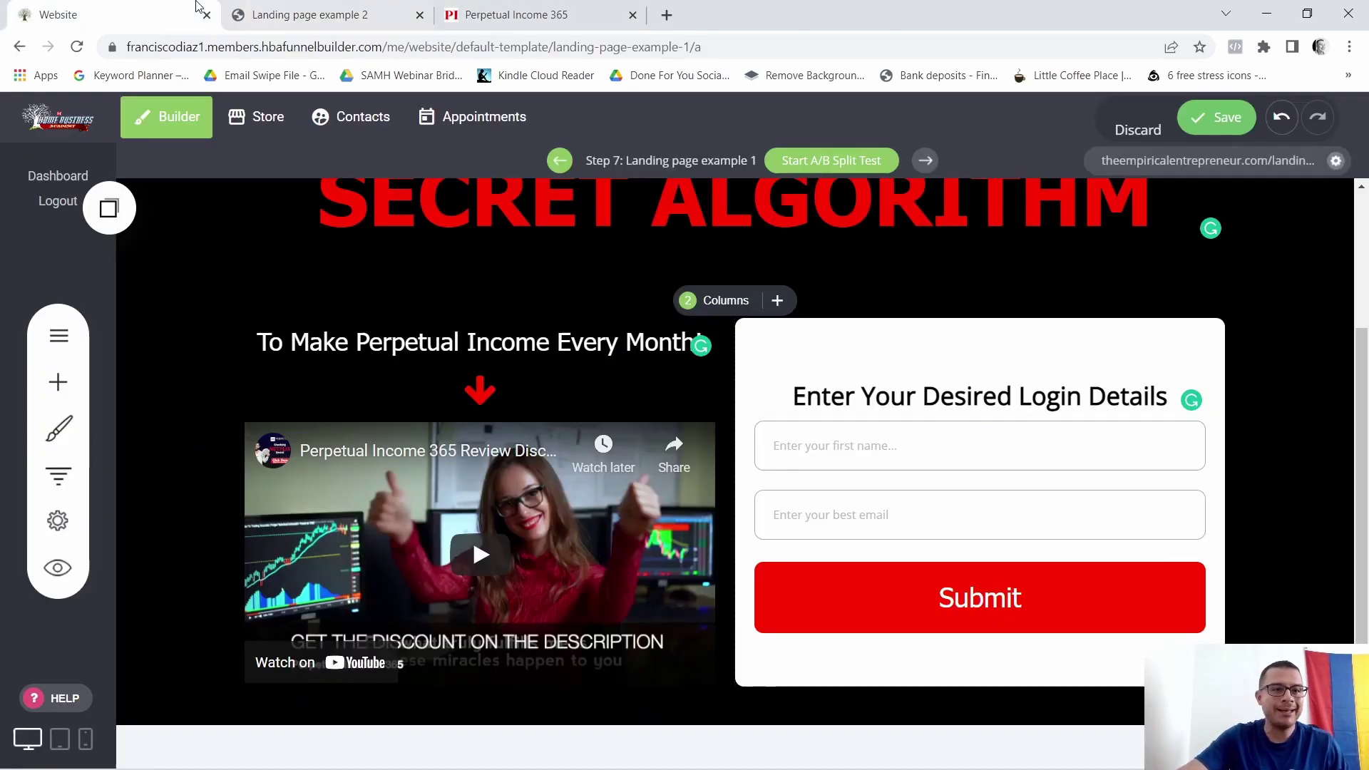
Change the form's button text to "CLAIM MY FREE SPOT NOW!" in the form settings
{"action": "left_click", "coordinate": [1029, 602]}
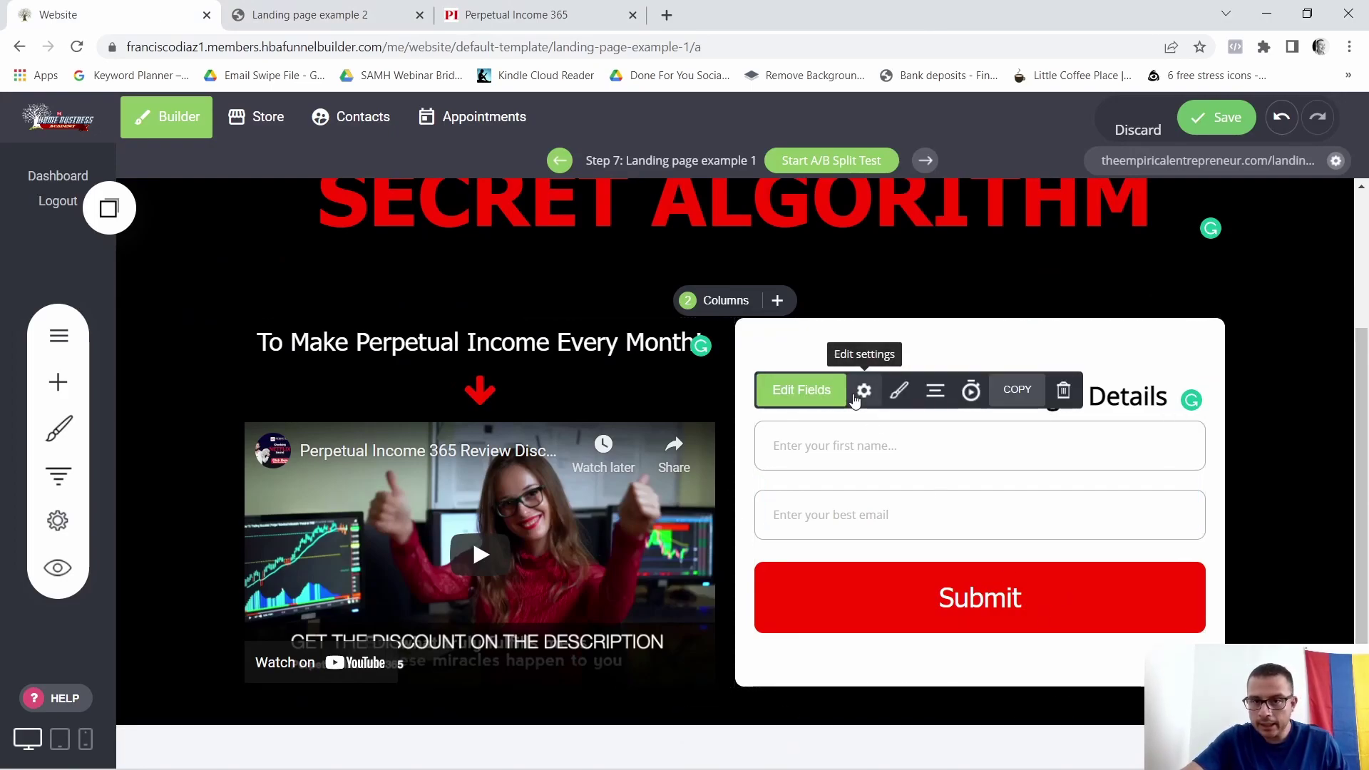
{"action": "left_click", "coordinate": [817, 396]}
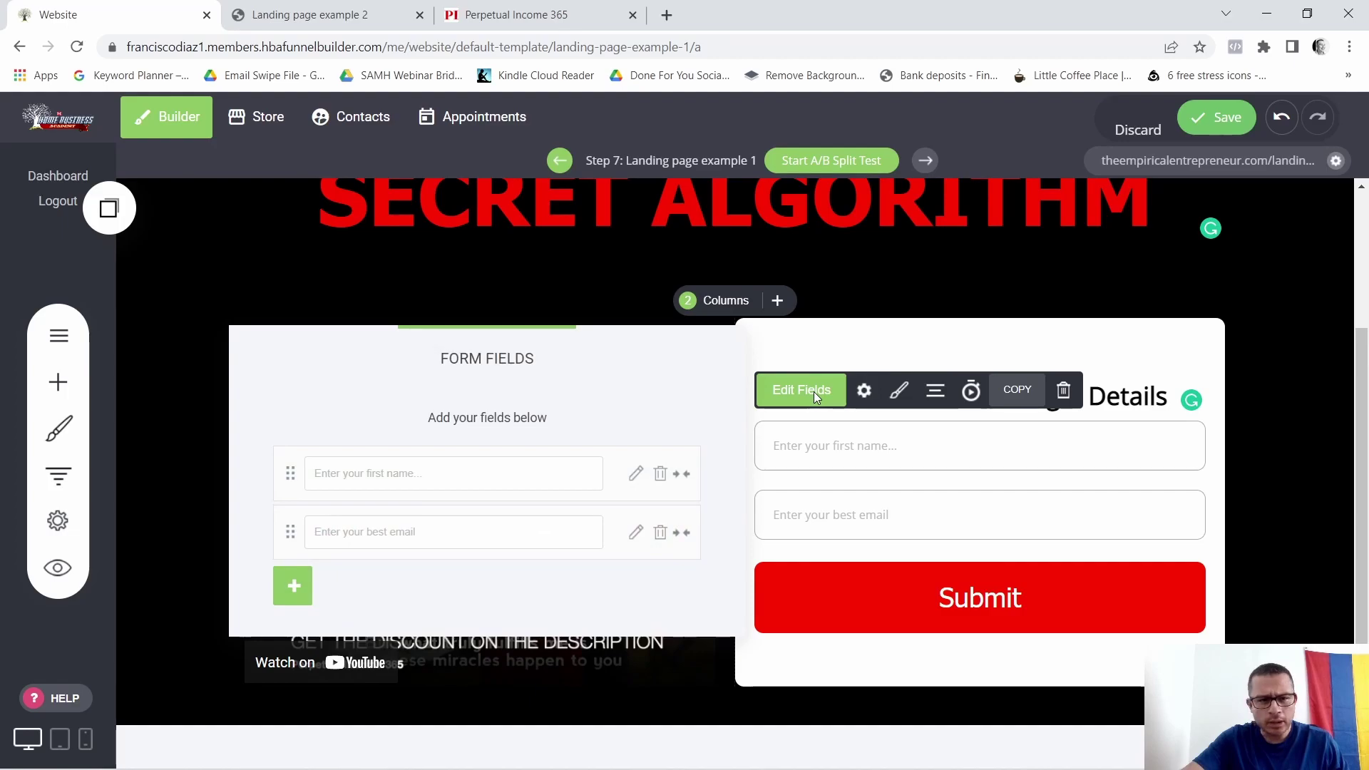
{"action": "left_click", "coordinate": [864, 396]}
{"action": "left_click", "coordinate": [953, 623]}
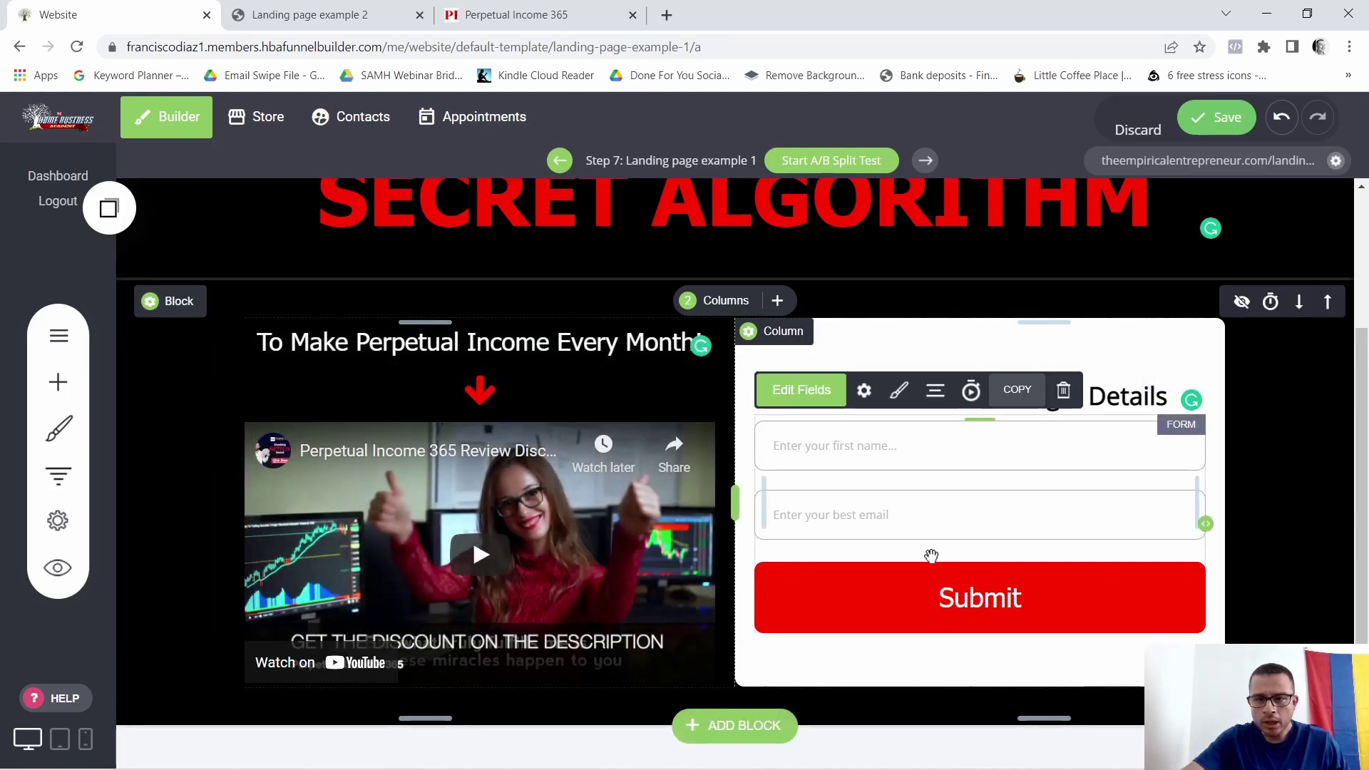
{"action": "left_click", "coordinate": [865, 391]}
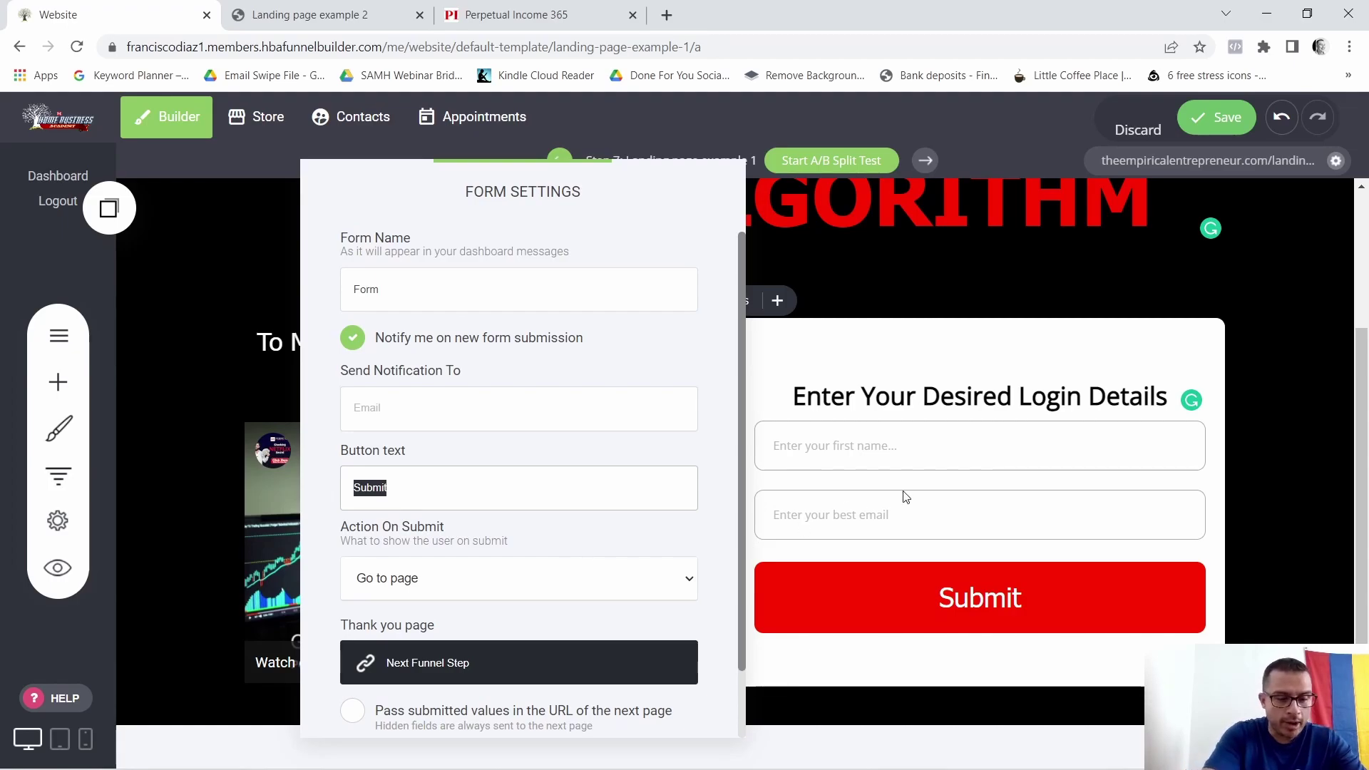
{"action": "key", "text": "Caps_Lock"}
{"action": "type", "text": "CLAIM"}
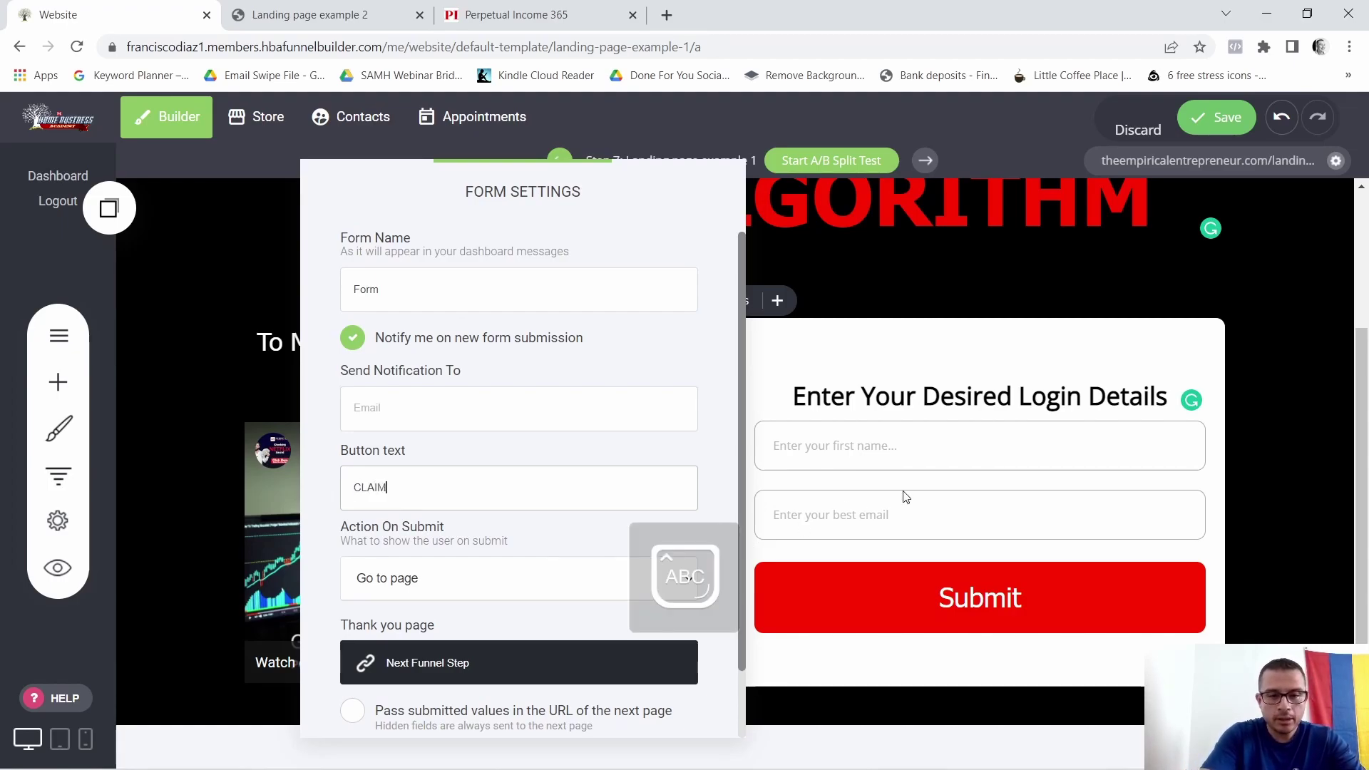
{"action": "type", "text": " MY "}
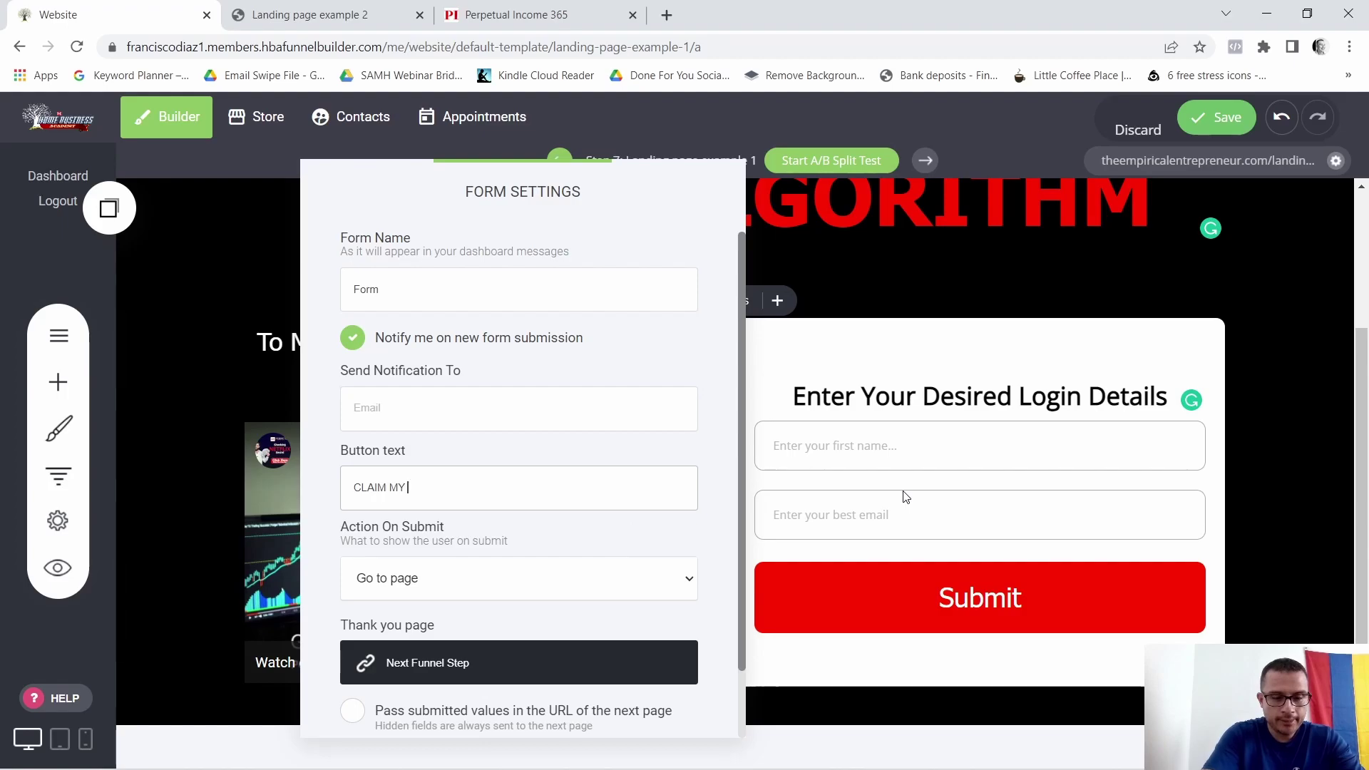
{"action": "type", "text": "FREE SPOT NOW!"}
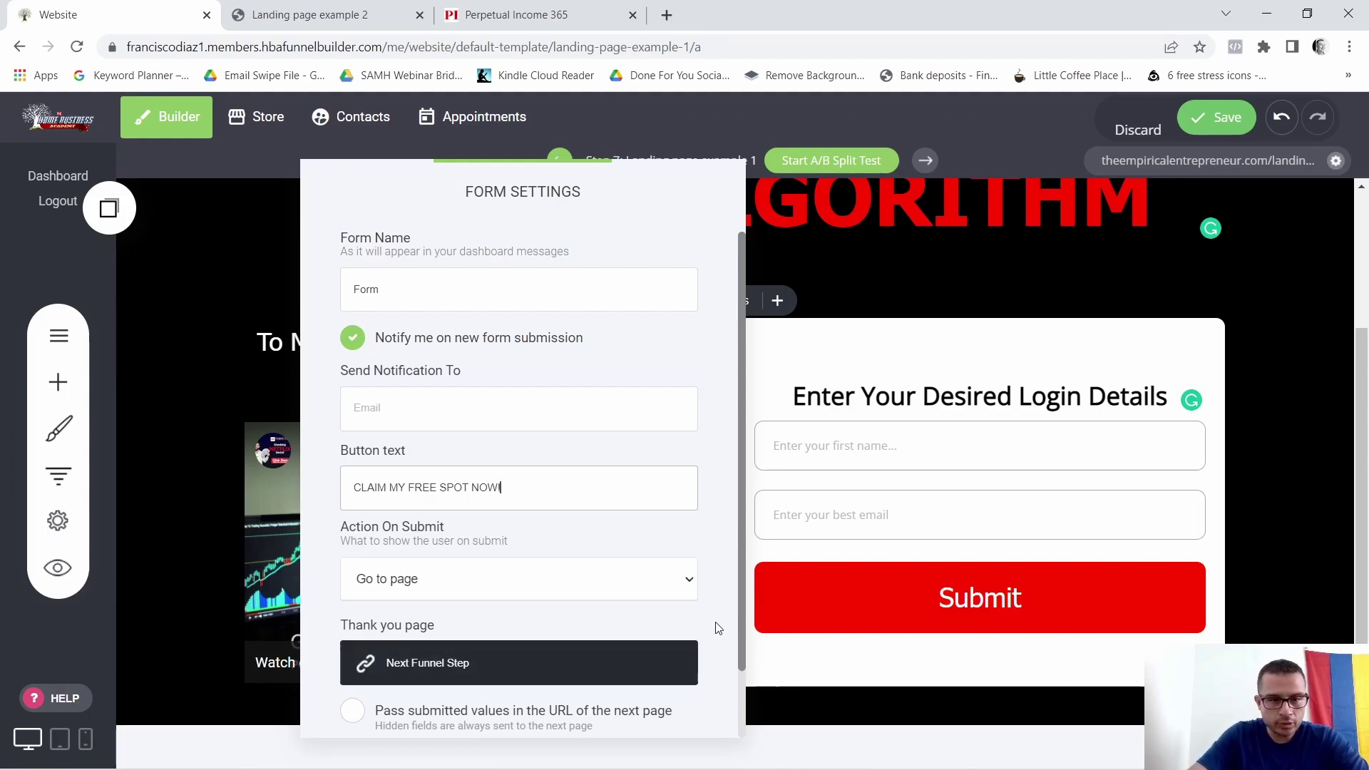
{"action": "left_click", "coordinate": [777, 515]}
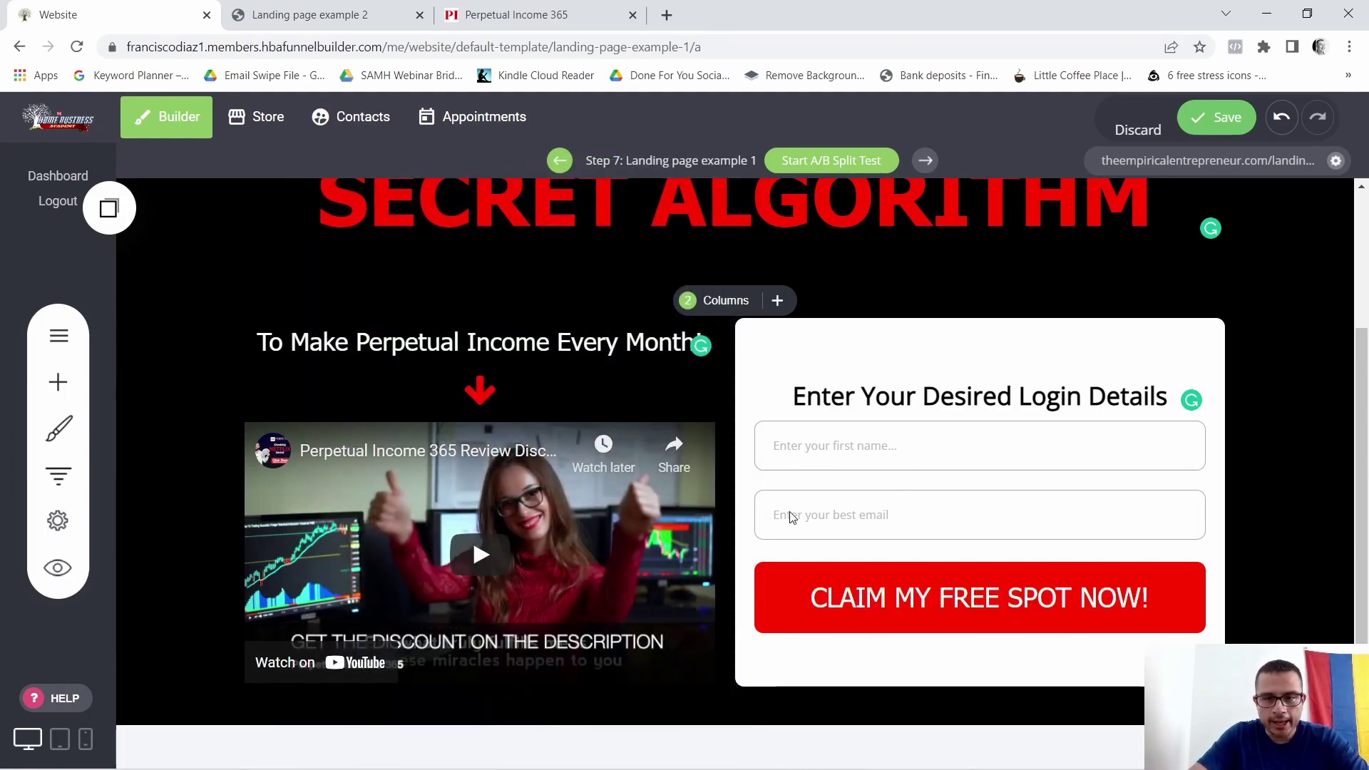
Make the form button's text bold and set its font size to 28 px
{"action": "left_click", "coordinate": [897, 390]}
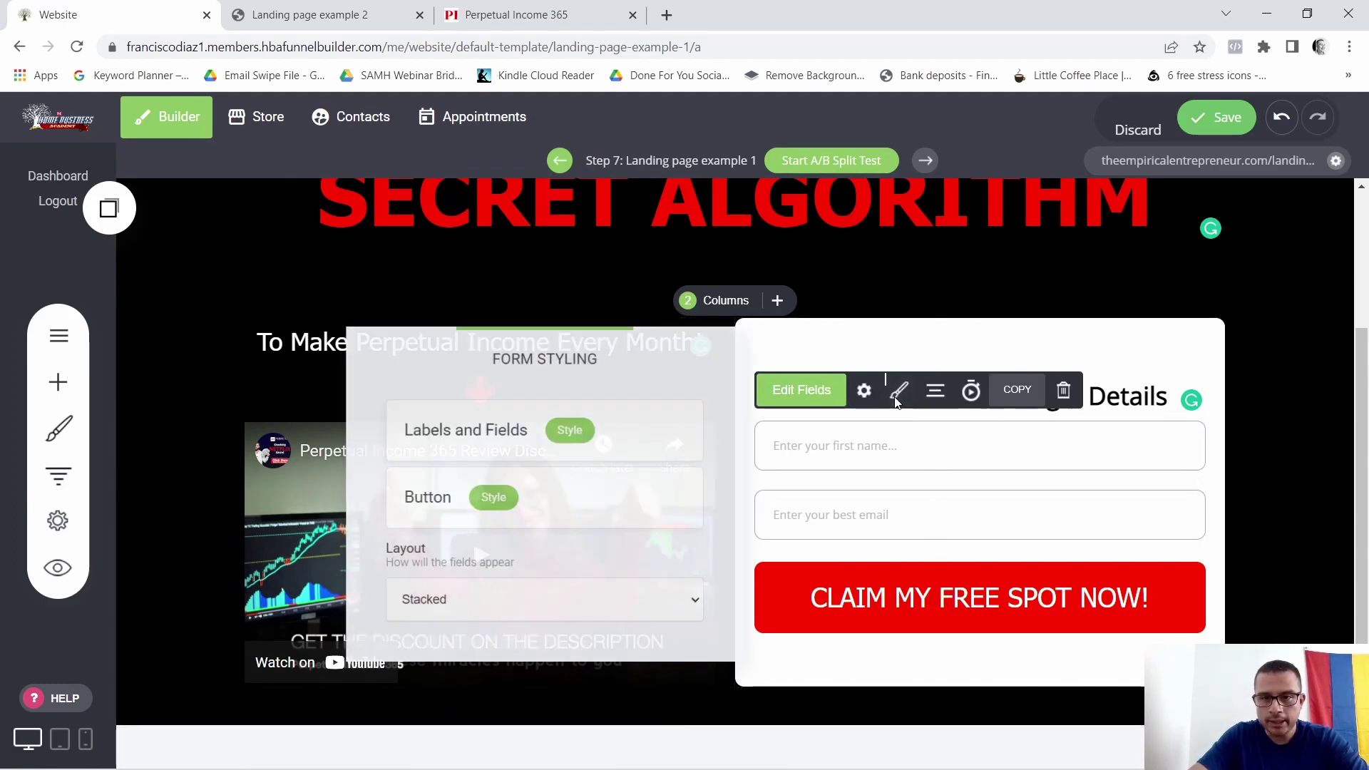
{"action": "left_click", "coordinate": [493, 497]}
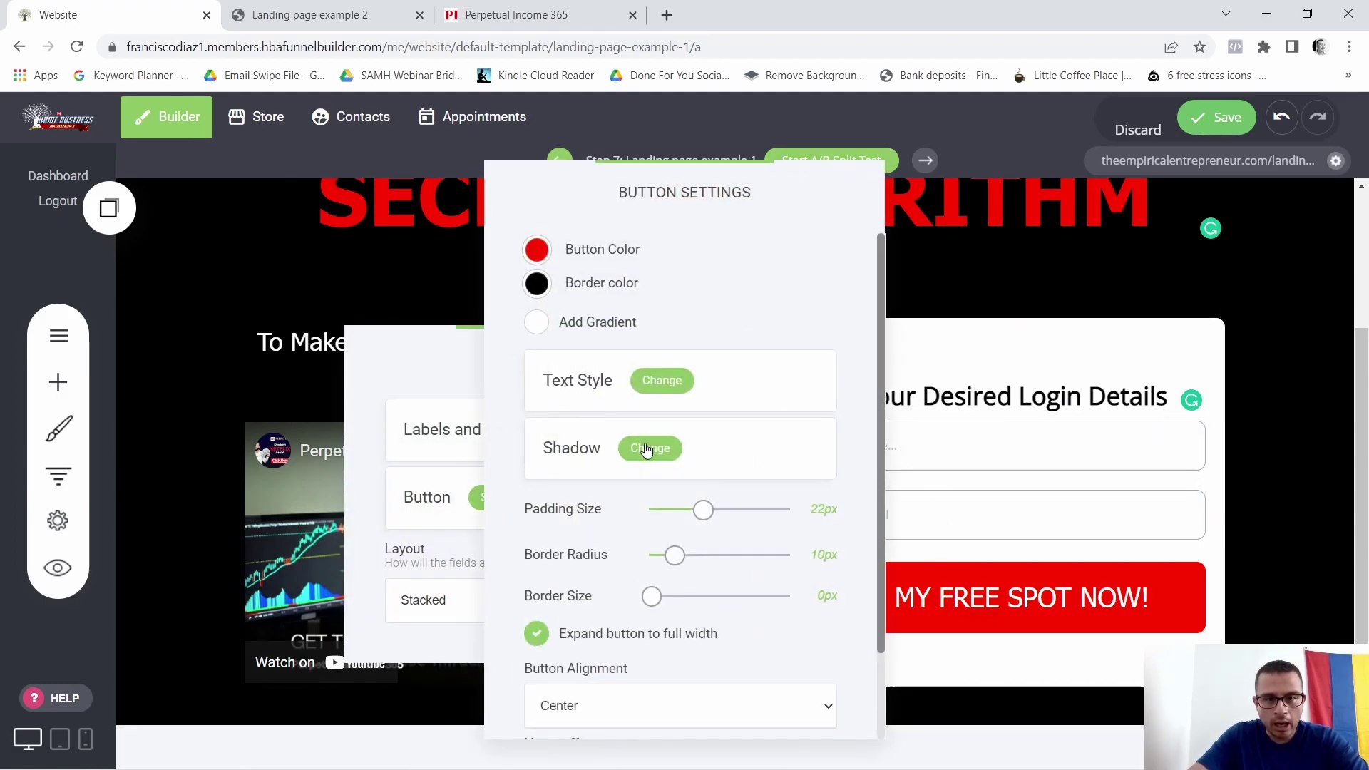
{"action": "left_click", "coordinate": [673, 383]}
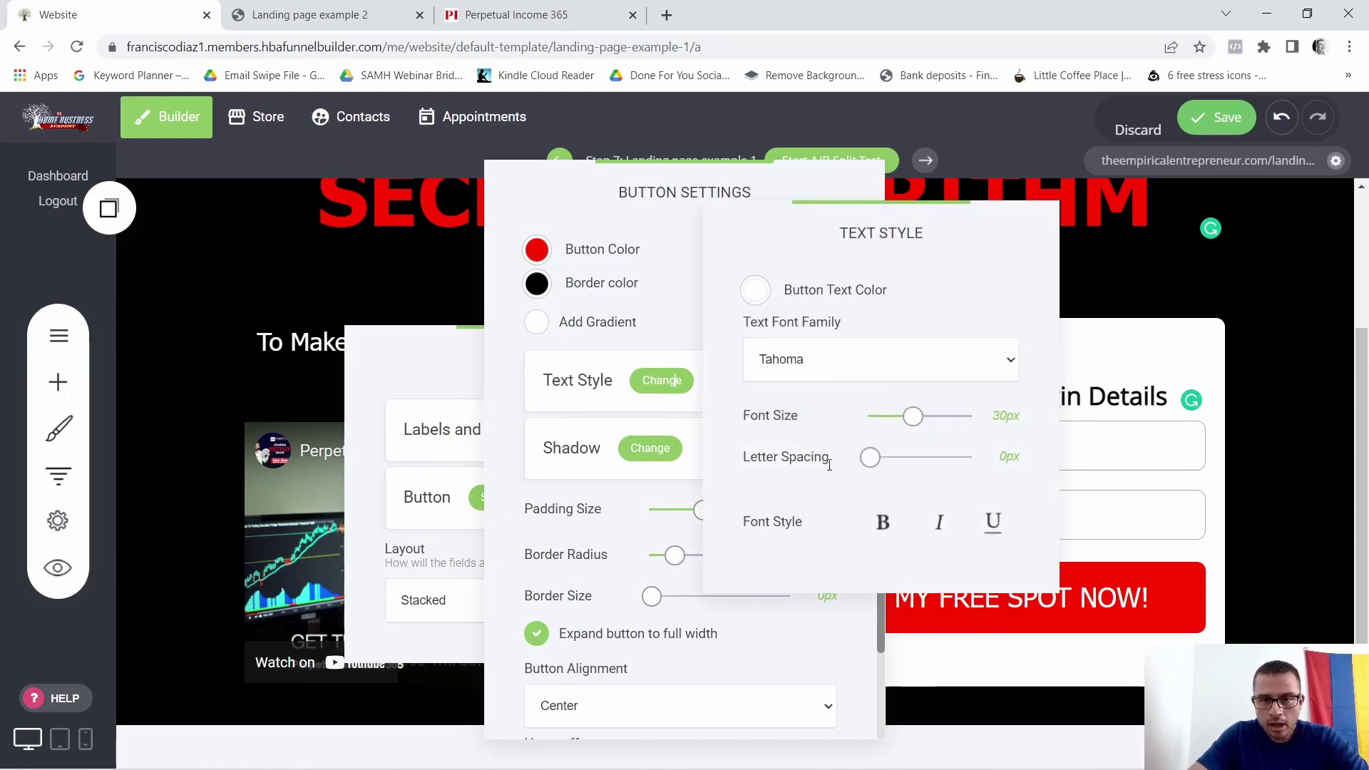
{"action": "left_click", "coordinate": [881, 525]}
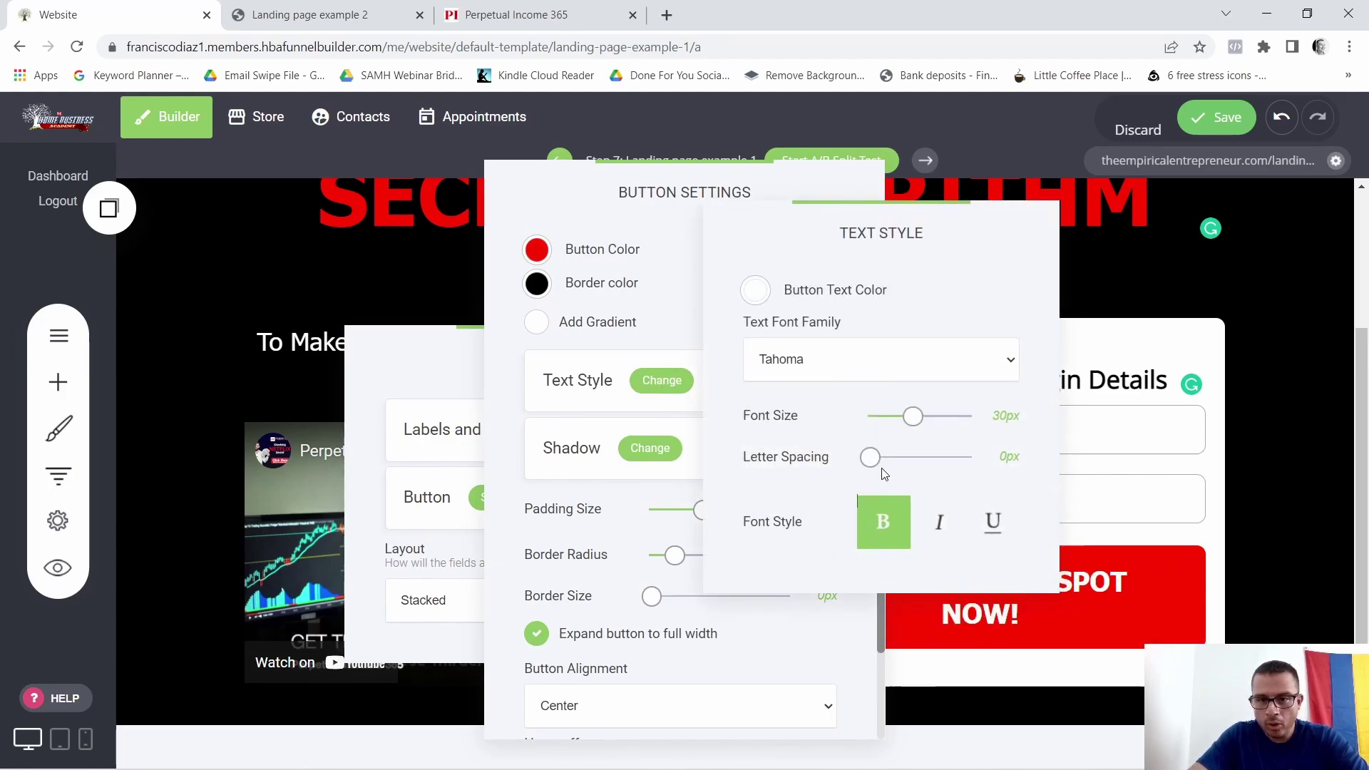
{"action": "left_click_drag", "start_coordinate": [914, 420], "coordinate": [911, 420]}
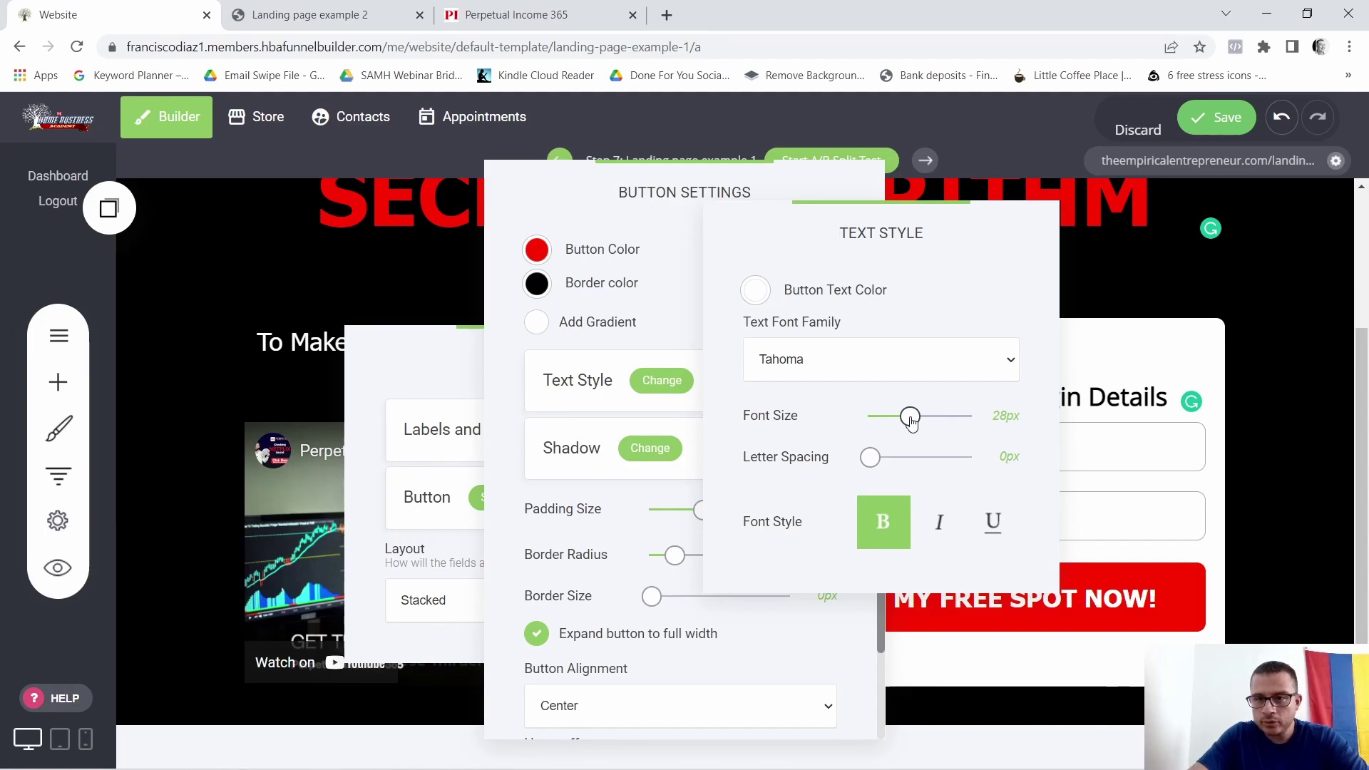
{"action": "left_click", "coordinate": [1104, 360]}
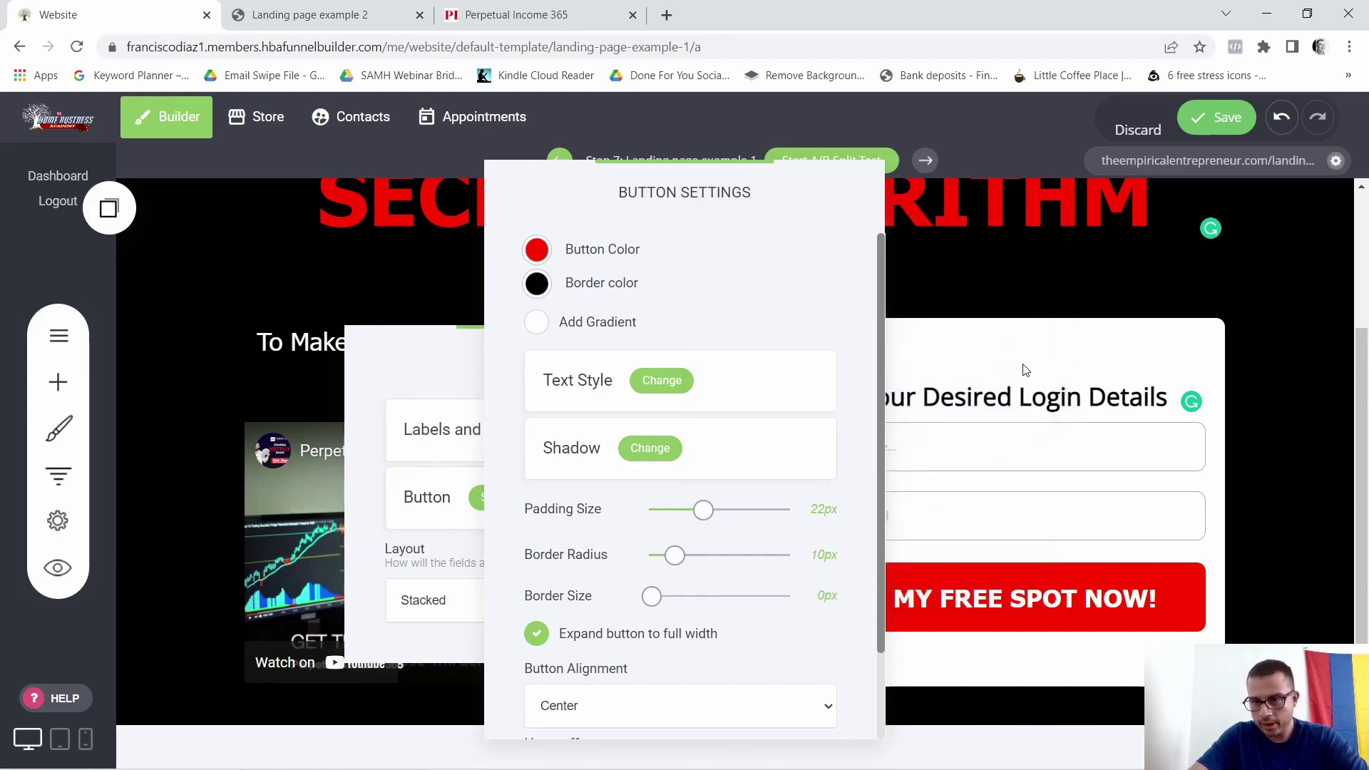
{"action": "left_click", "coordinate": [994, 318]}
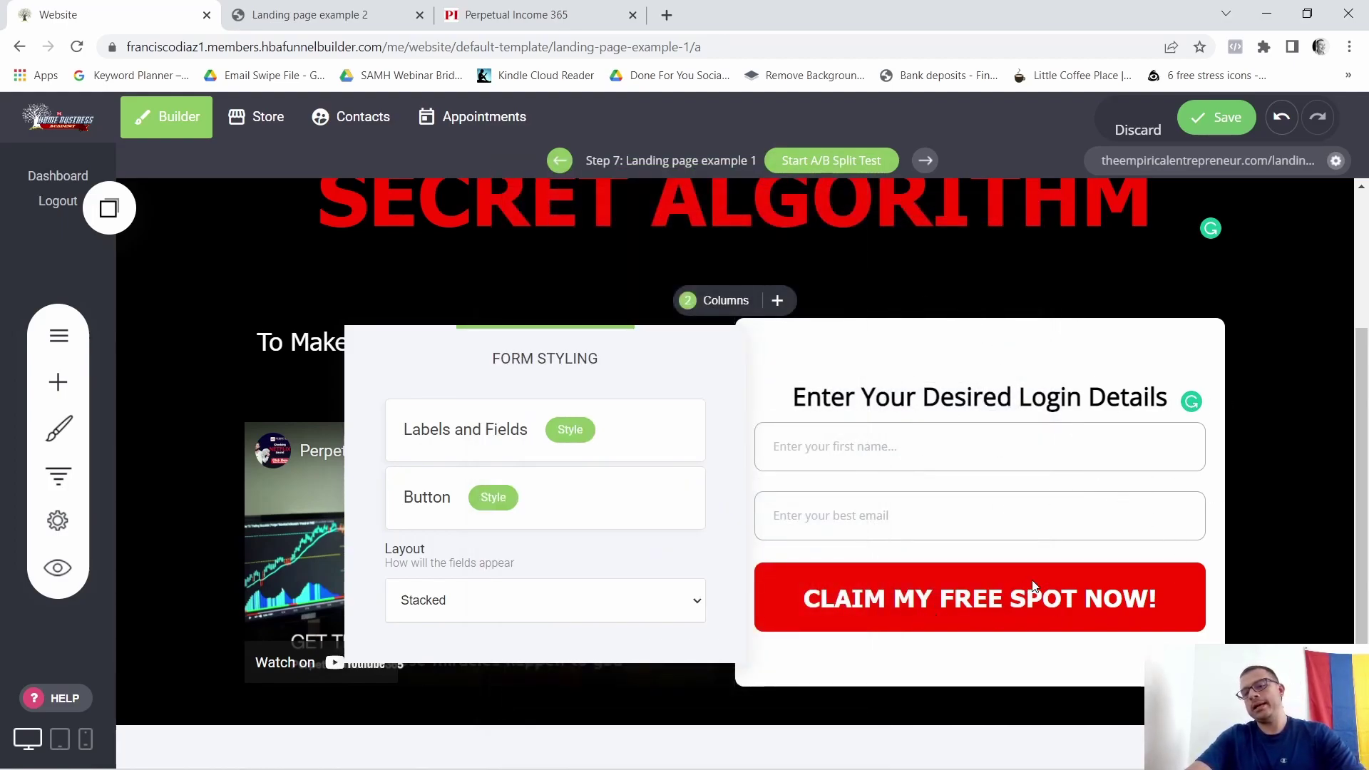
{"action": "left_click", "coordinate": [927, 482]}
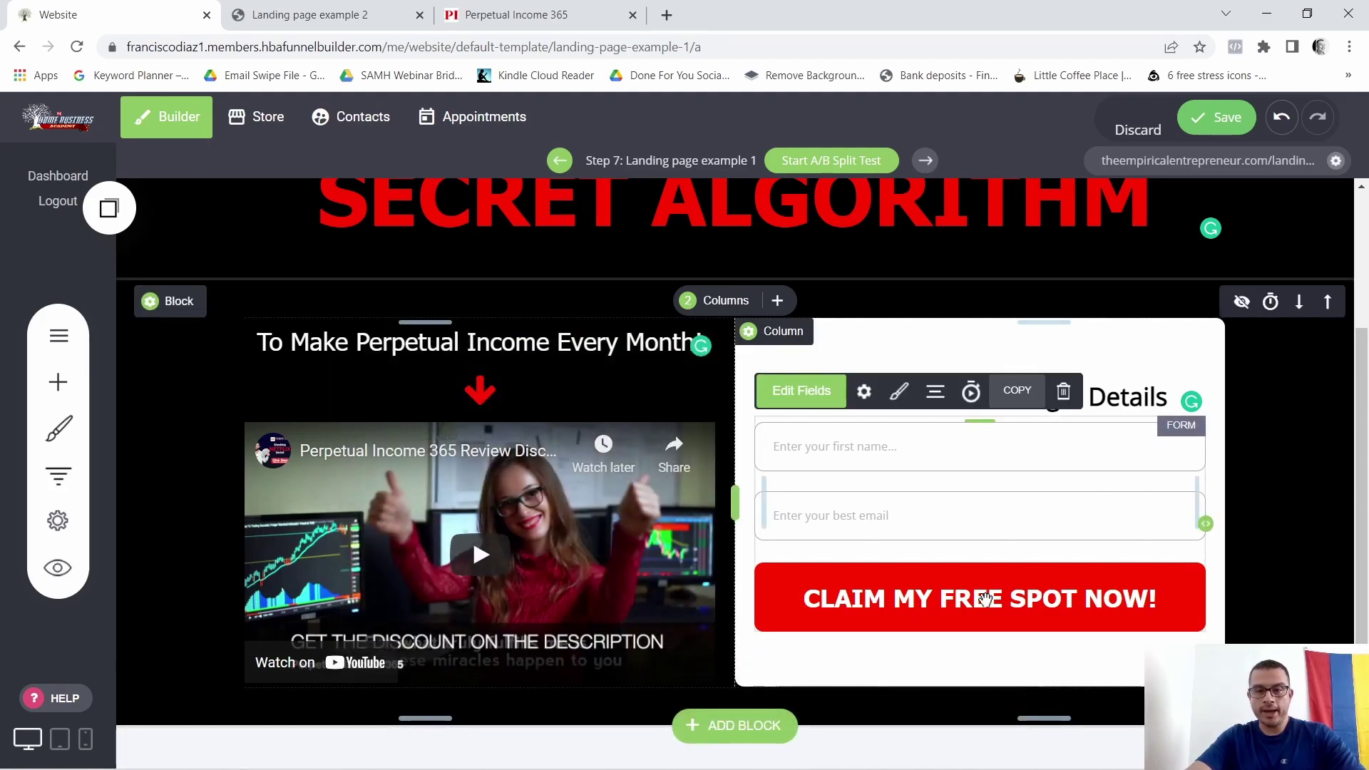
Remove "FREE" from the form's button text so it reads "CLAIM MY SPOT NOW!"
{"action": "left_click", "coordinate": [861, 394]}
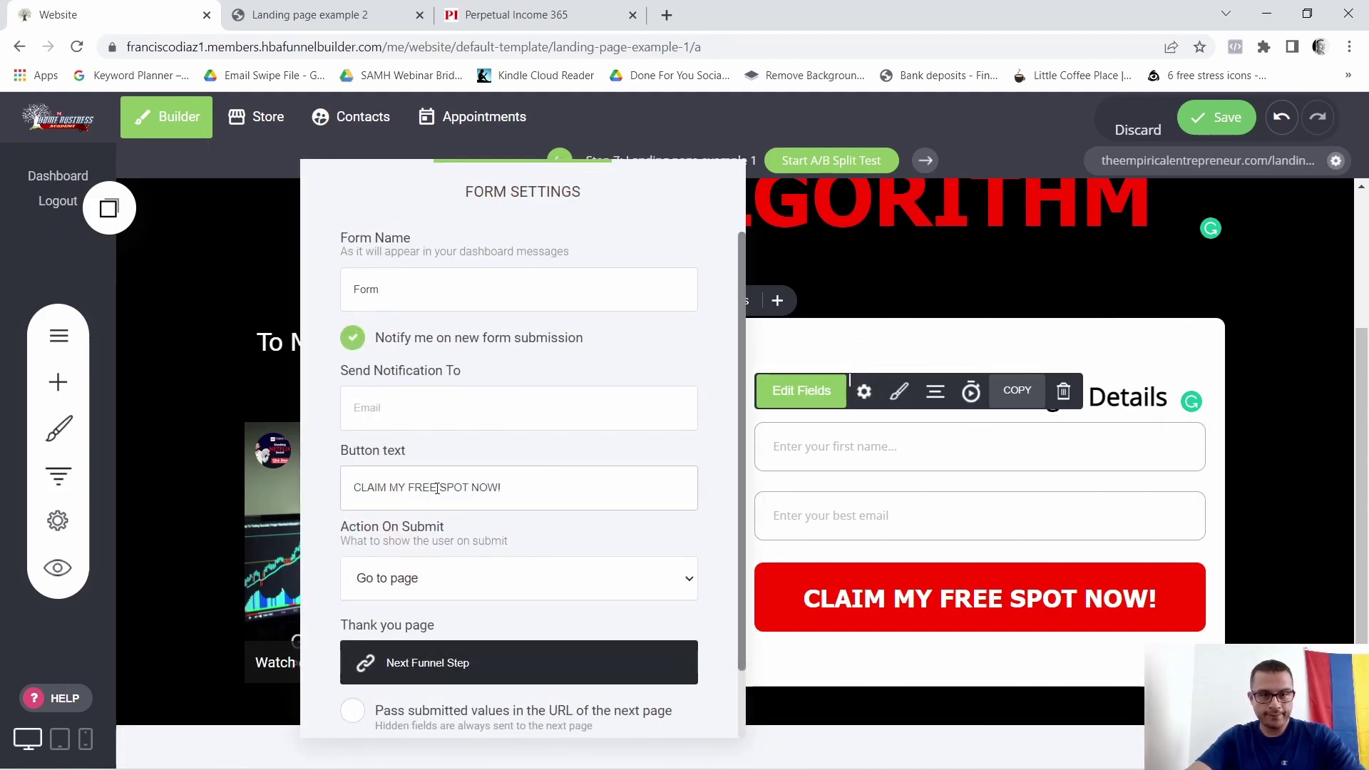
{"action": "key", "text": "BackSpace"}
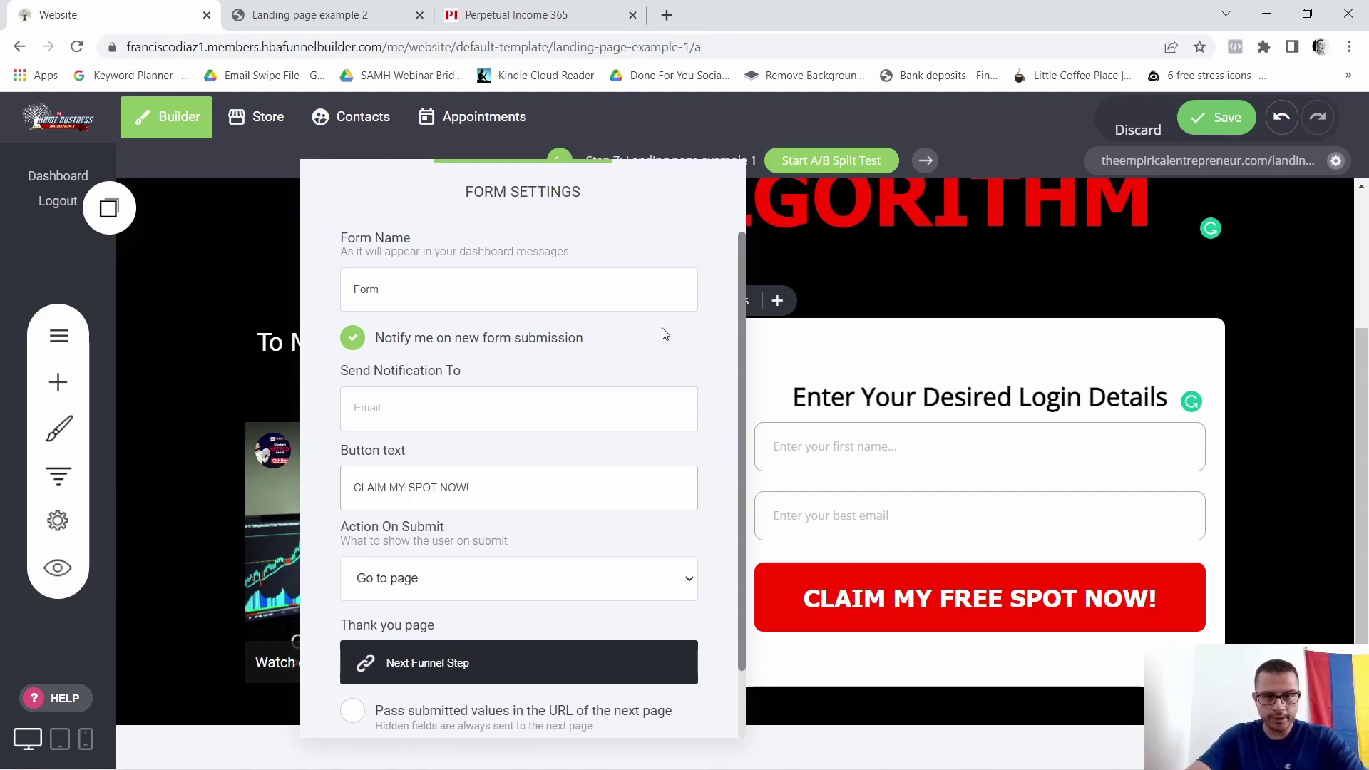
{"action": "left_click", "coordinate": [941, 518]}
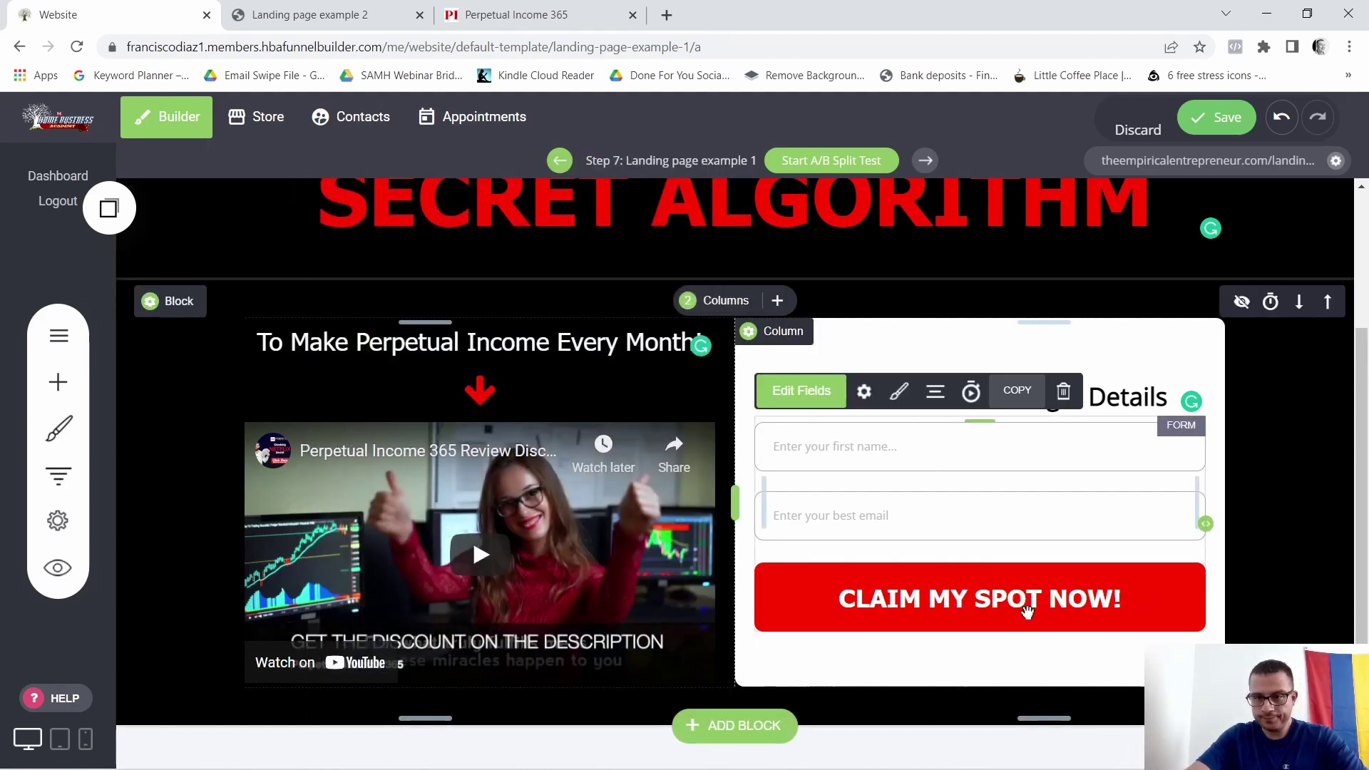
Increase the font size of the form button's text slightly in its text style and save the page
{"action": "left_click", "coordinate": [898, 390]}
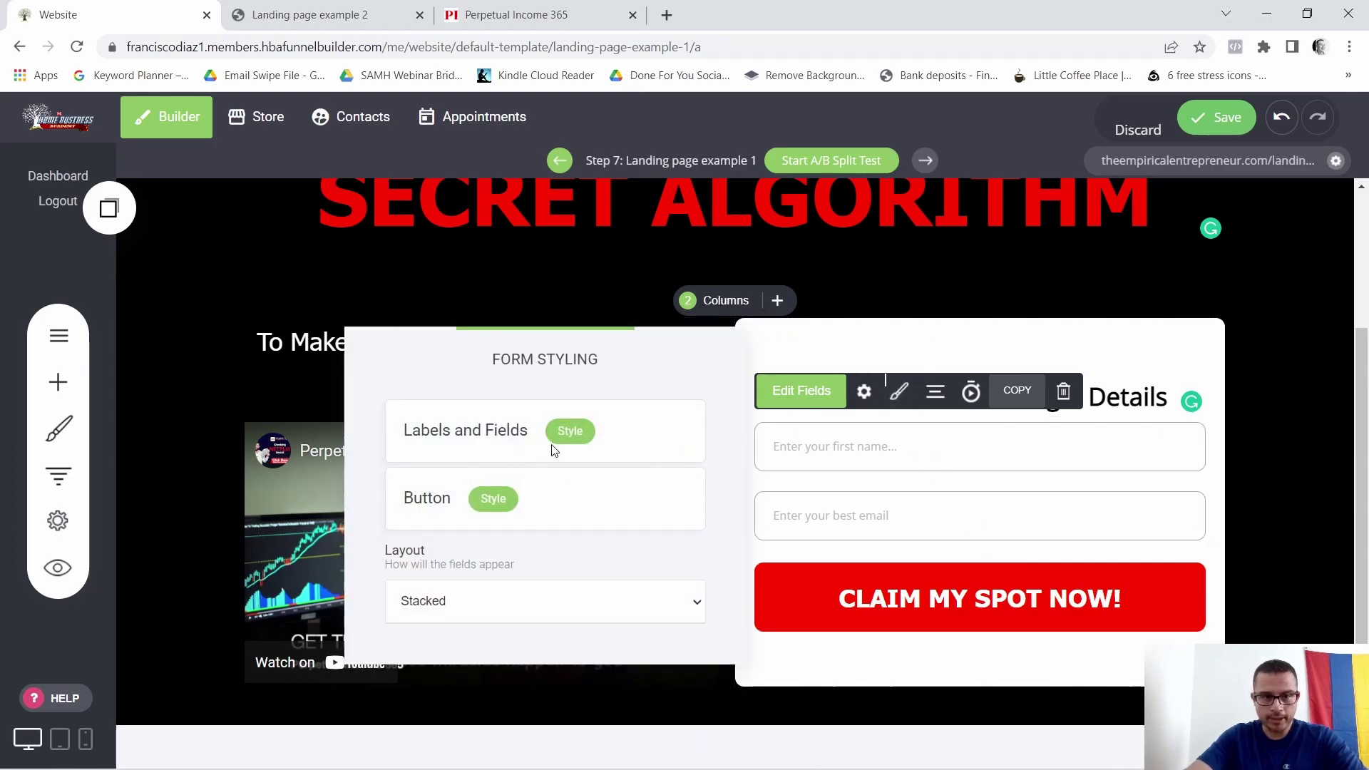
{"action": "left_click", "coordinate": [494, 500]}
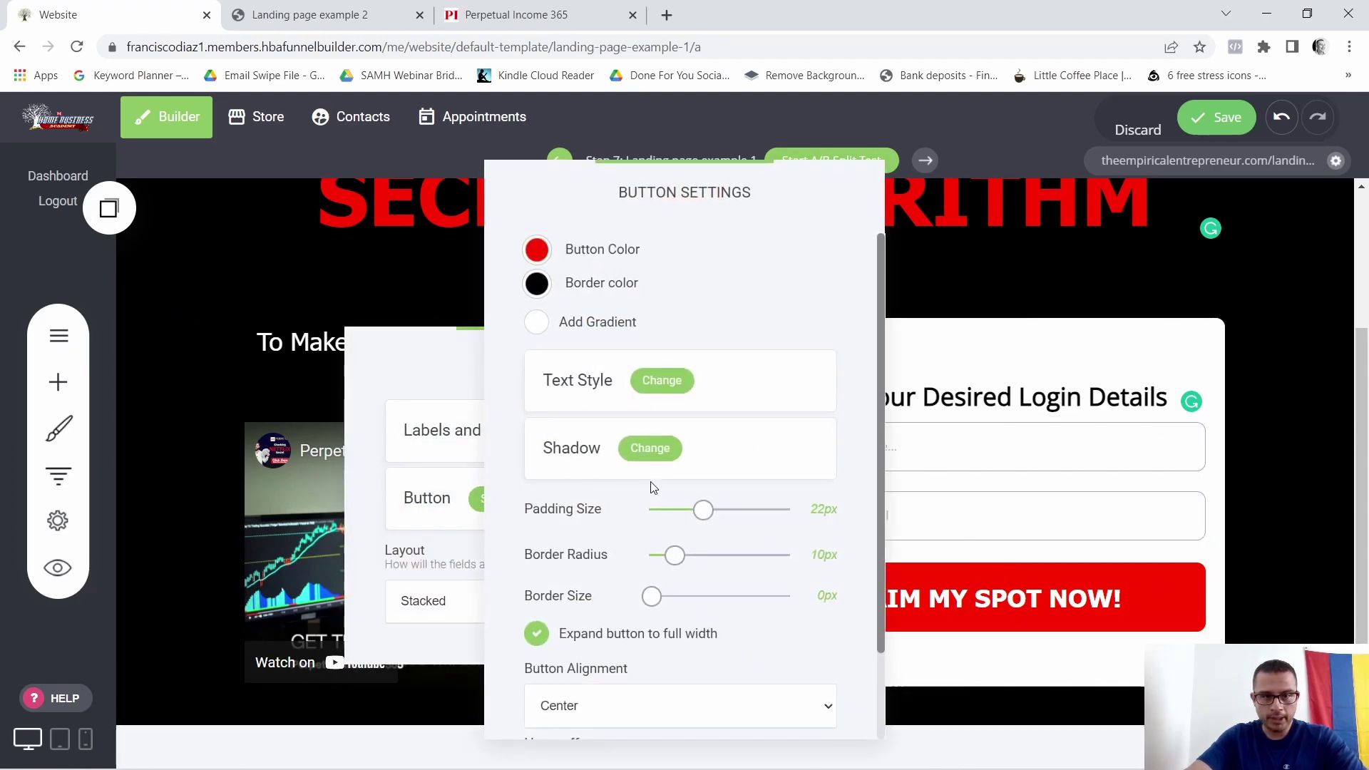
{"action": "left_click", "coordinate": [660, 382]}
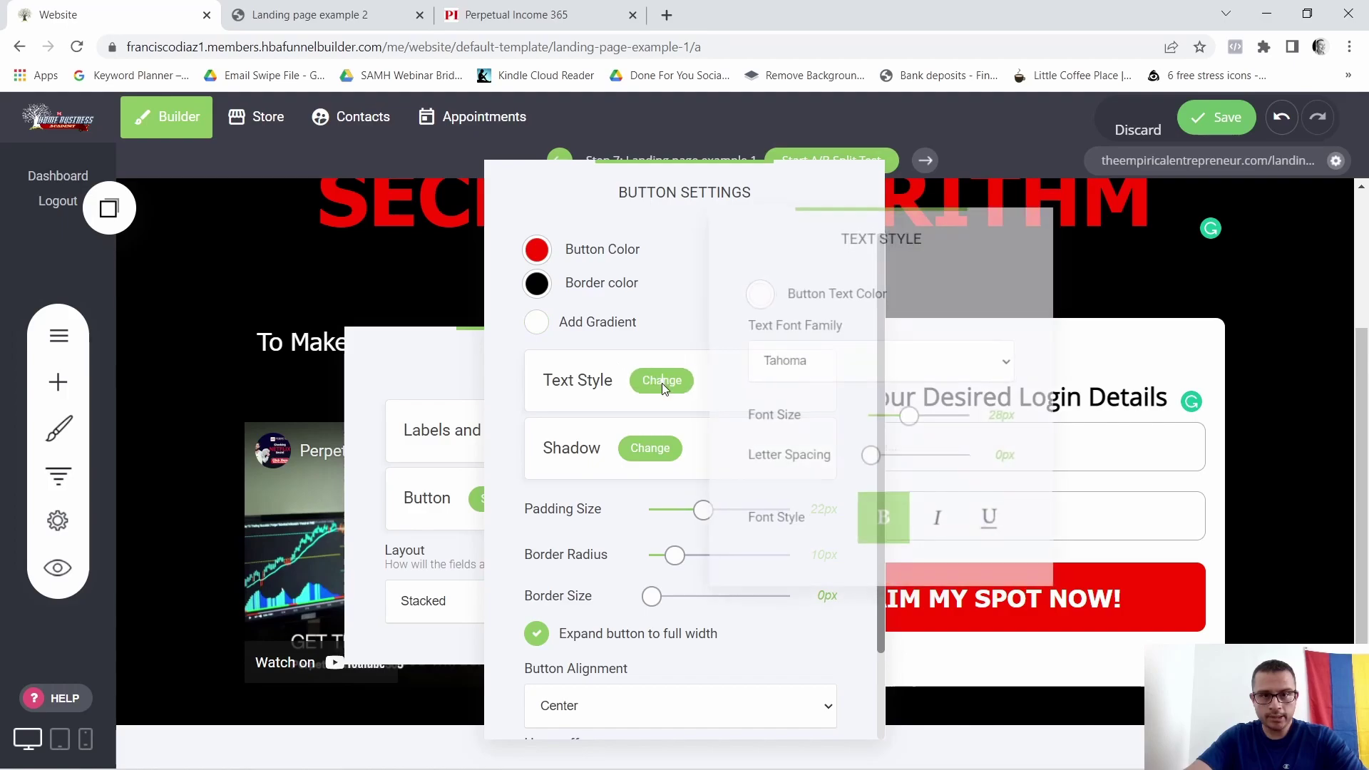
{"action": "left_click_drag", "start_coordinate": [910, 424], "coordinate": [911, 421]}
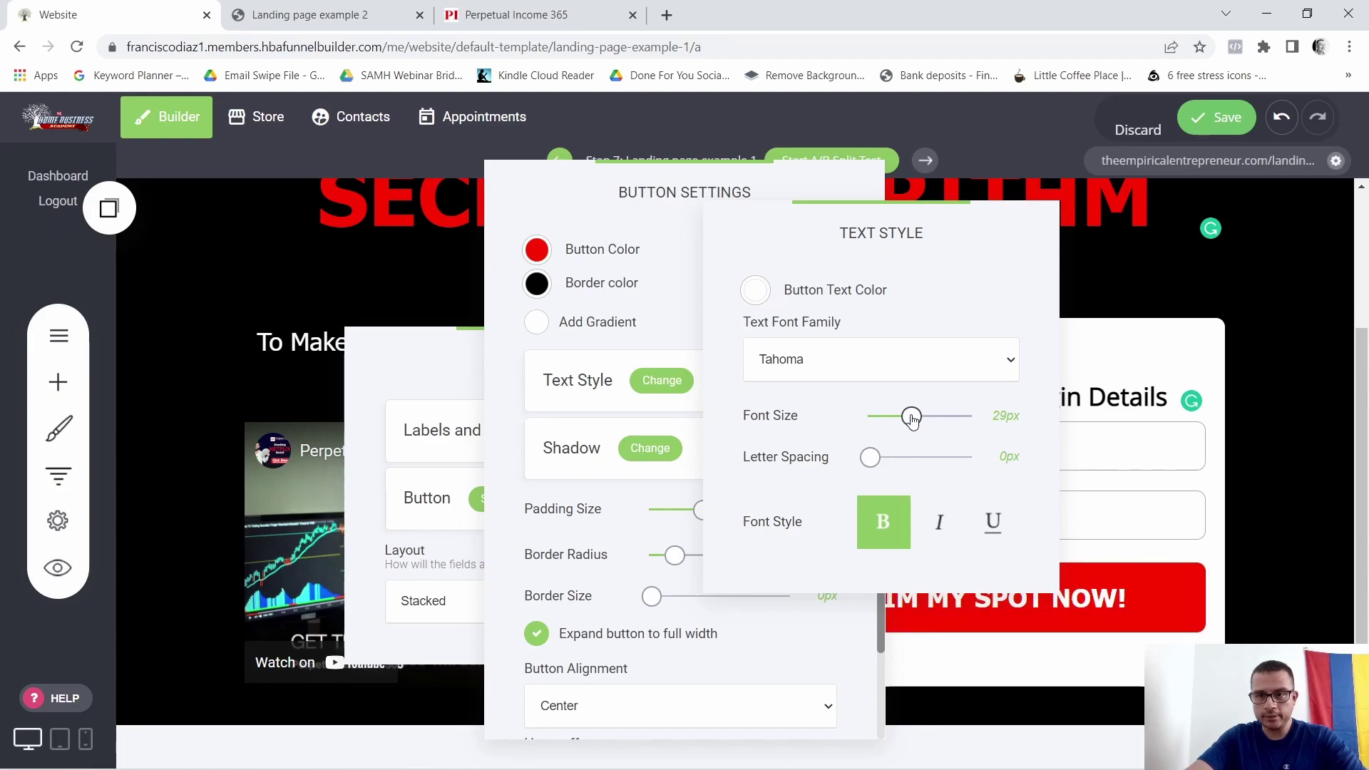
{"action": "left_click_drag", "start_coordinate": [912, 419], "coordinate": [914, 418]}
{"action": "left_click", "coordinate": [1295, 311]}
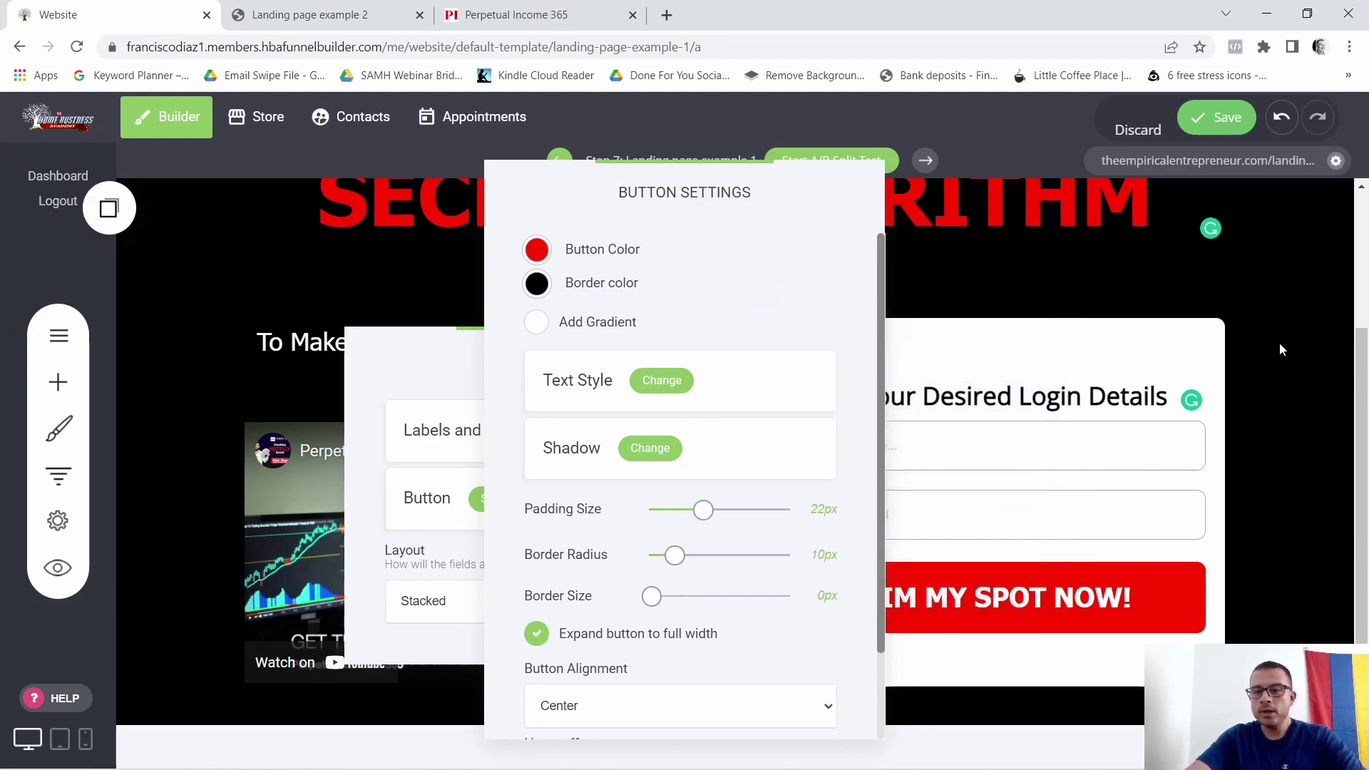
{"action": "left_click", "coordinate": [1283, 353]}
{"action": "left_click", "coordinate": [981, 272]}
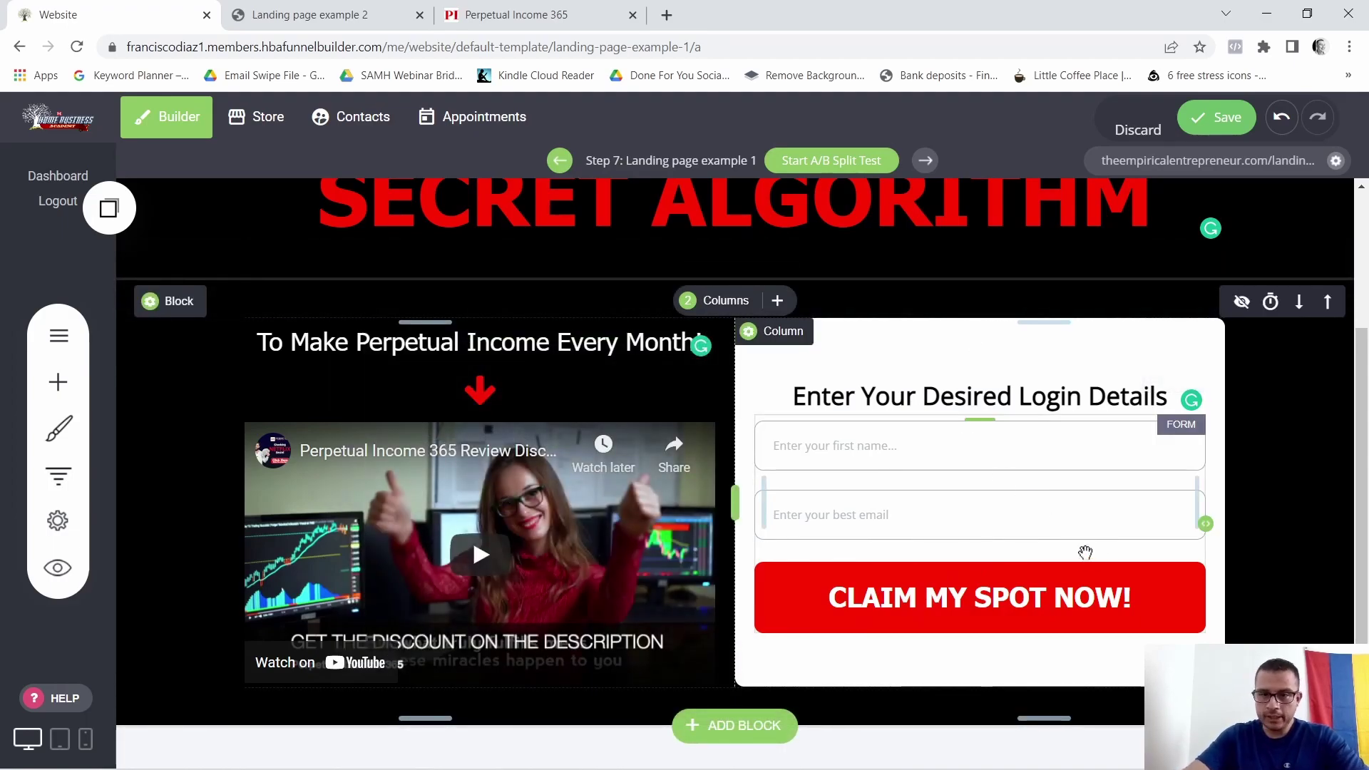
{"action": "left_click", "coordinate": [1215, 124]}
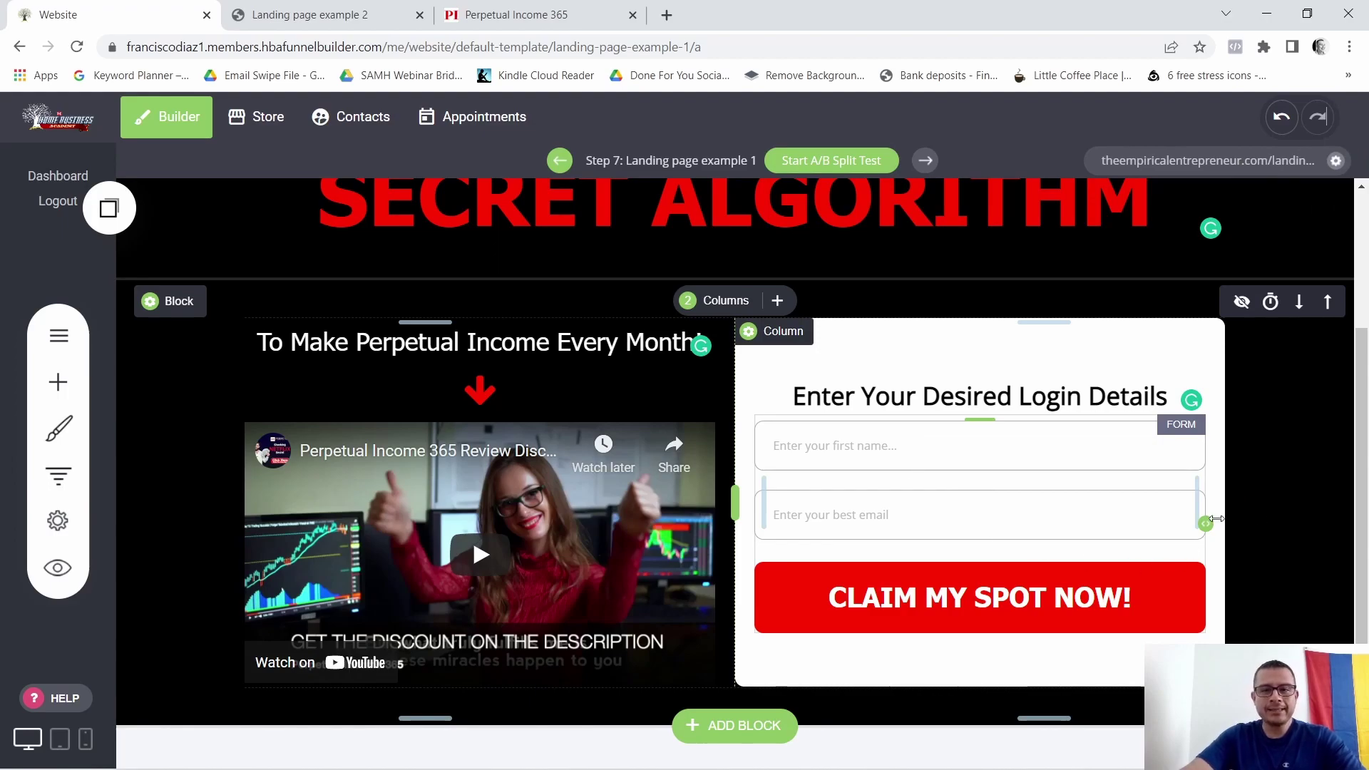
Copy the whole testimonials and ClickBank disclaimer paragraph from the bottom of Landing page example 2
{"action": "scroll", "coordinate": [898, 435], "scroll_direction": "up", "scroll_amount": 3}
{"action": "scroll", "coordinate": [863, 536], "scroll_direction": "down", "scroll_amount": 3}
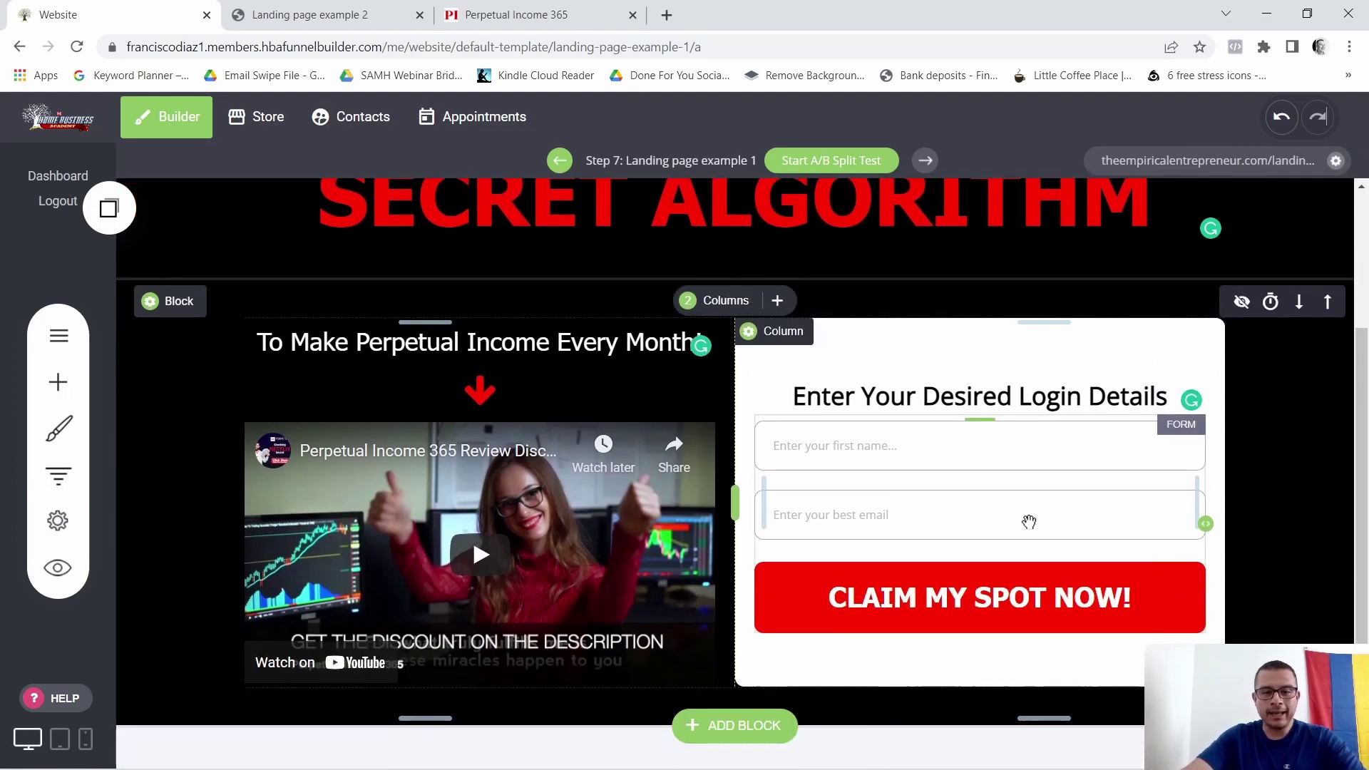
{"action": "left_click", "coordinate": [325, 7]}
{"action": "scroll", "coordinate": [507, 442], "scroll_direction": "down", "scroll_amount": 3}
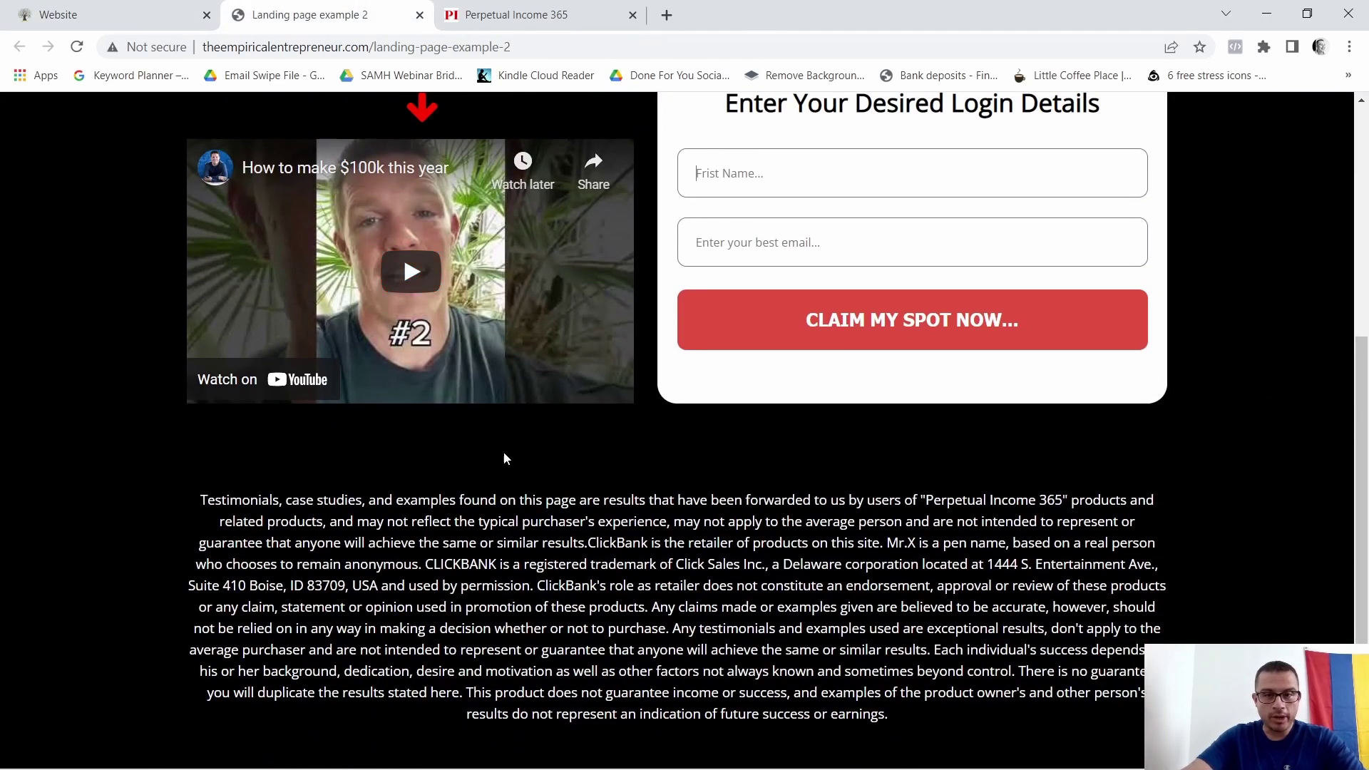
{"action": "left_click_drag", "start_coordinate": [201, 506], "coordinate": [936, 723]}
{"action": "right_click", "coordinate": [695, 601]}
{"action": "left_click", "coordinate": [737, 624]}
Return to the website builder, add an empty block below the video and form section, and place a text widget in it
{"action": "left_click", "coordinate": [114, 14]}
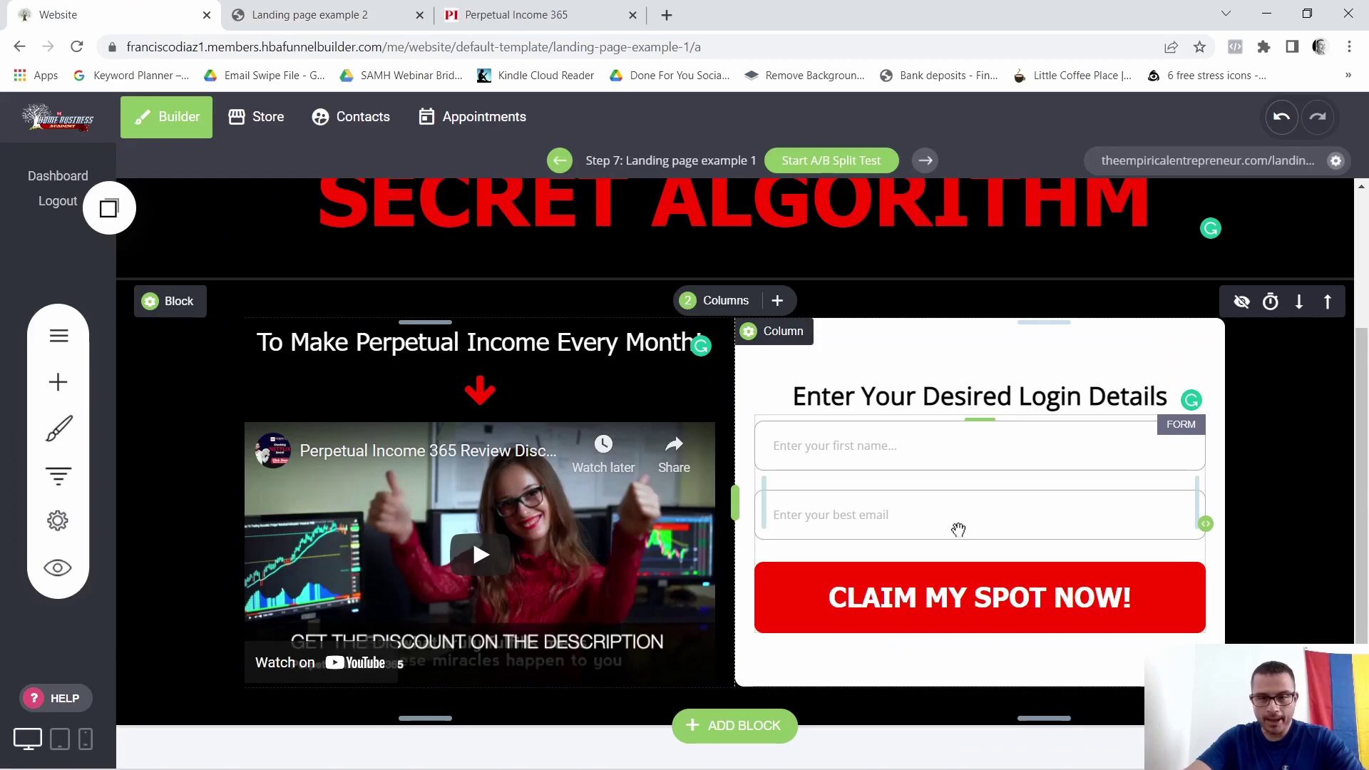
{"action": "left_click", "coordinate": [743, 730]}
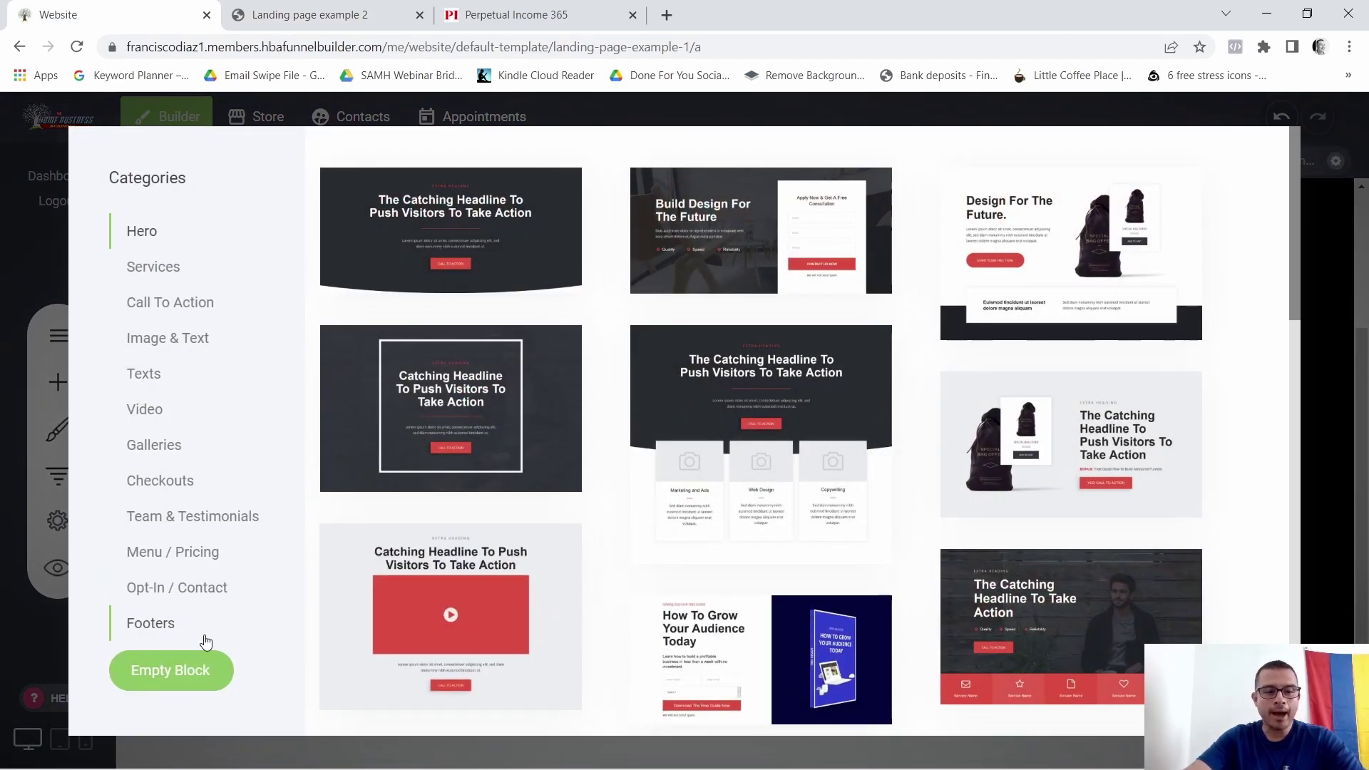
{"action": "left_click", "coordinate": [176, 681]}
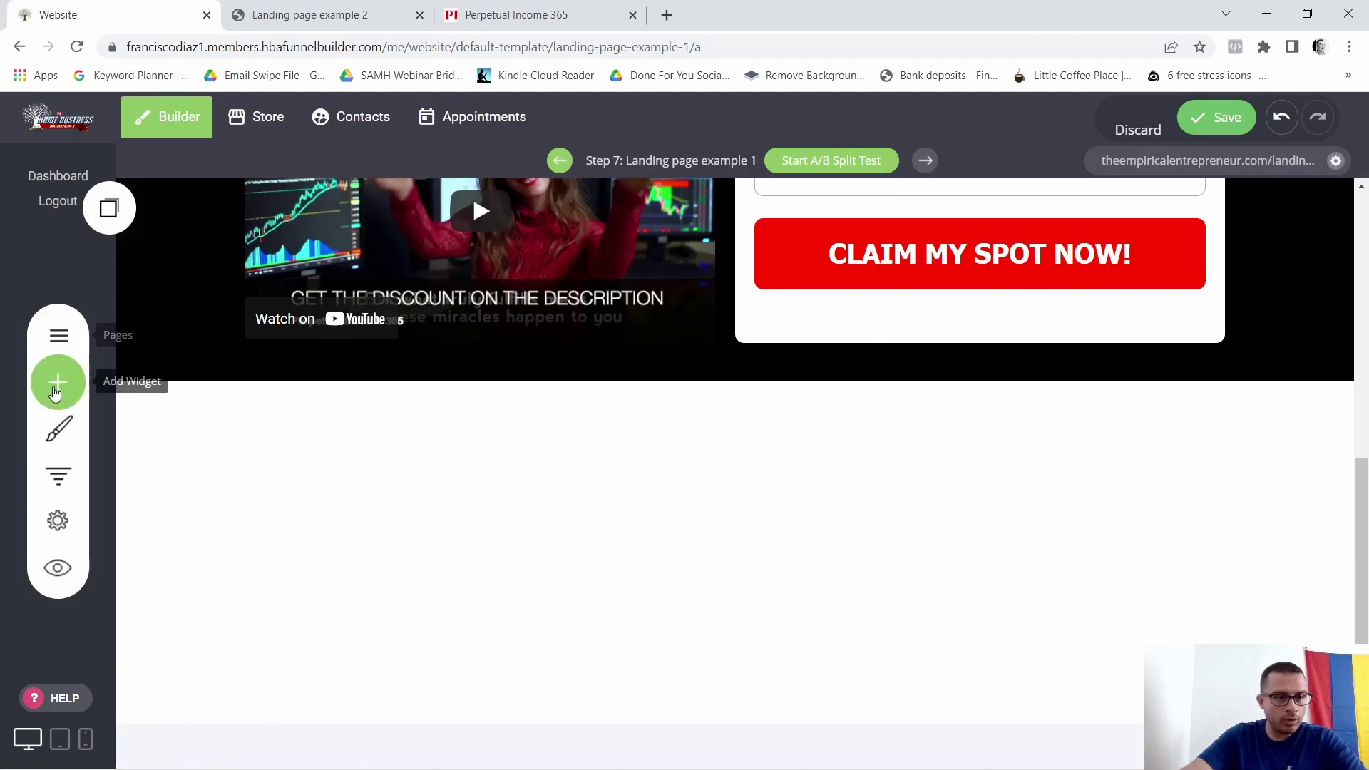
{"action": "left_click", "coordinate": [57, 382]}
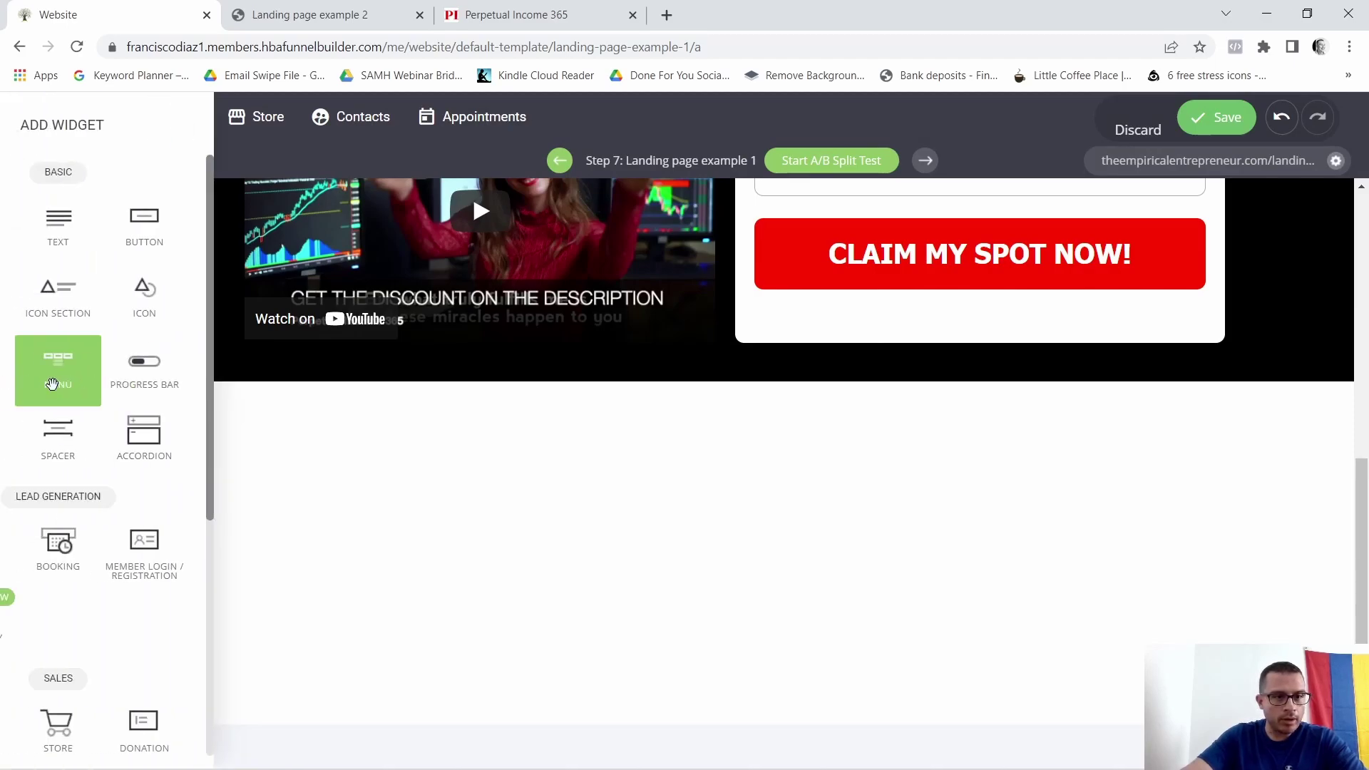
{"action": "left_click_drag", "start_coordinate": [144, 234], "coordinate": [843, 431]}
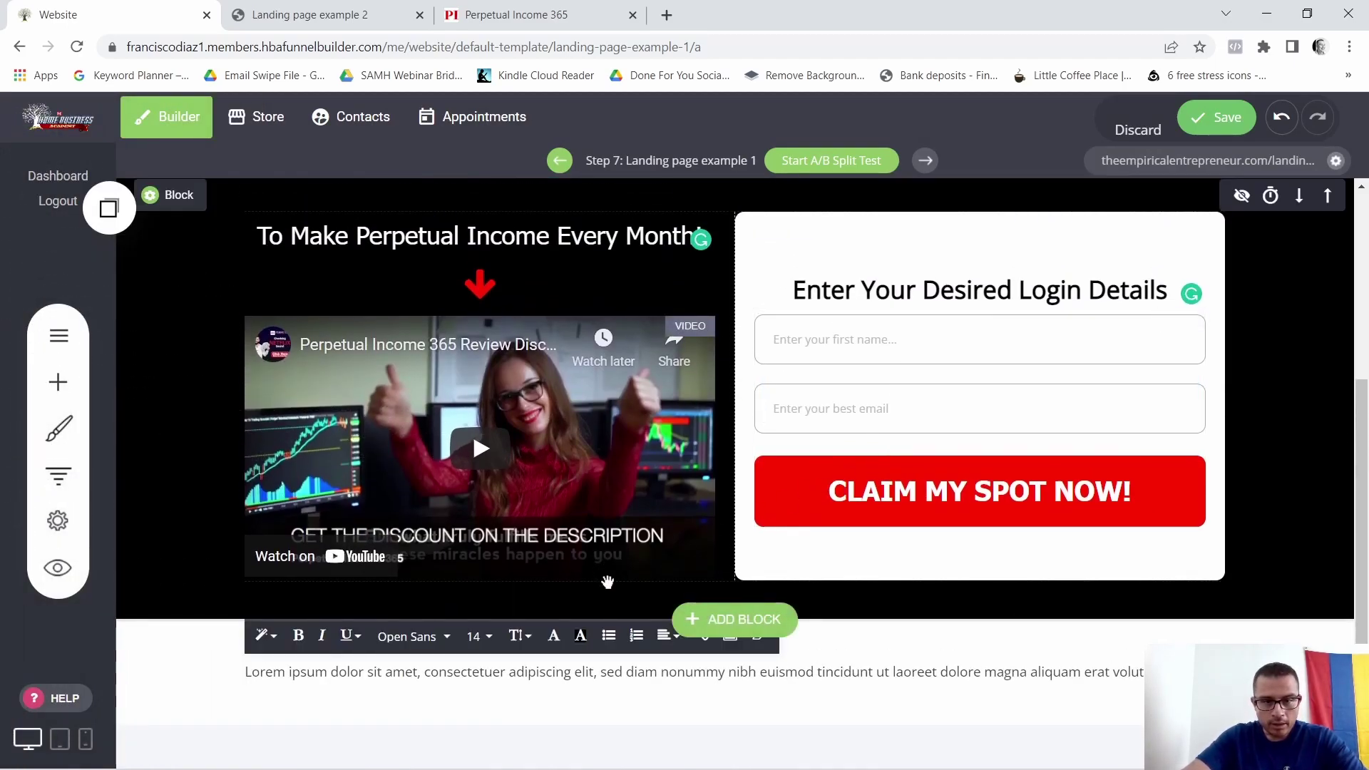
Replace the new text widget's placeholder sentence with the copied disclaimer paragraph
{"action": "left_click_drag", "start_coordinate": [246, 672], "coordinate": [1144, 678]}
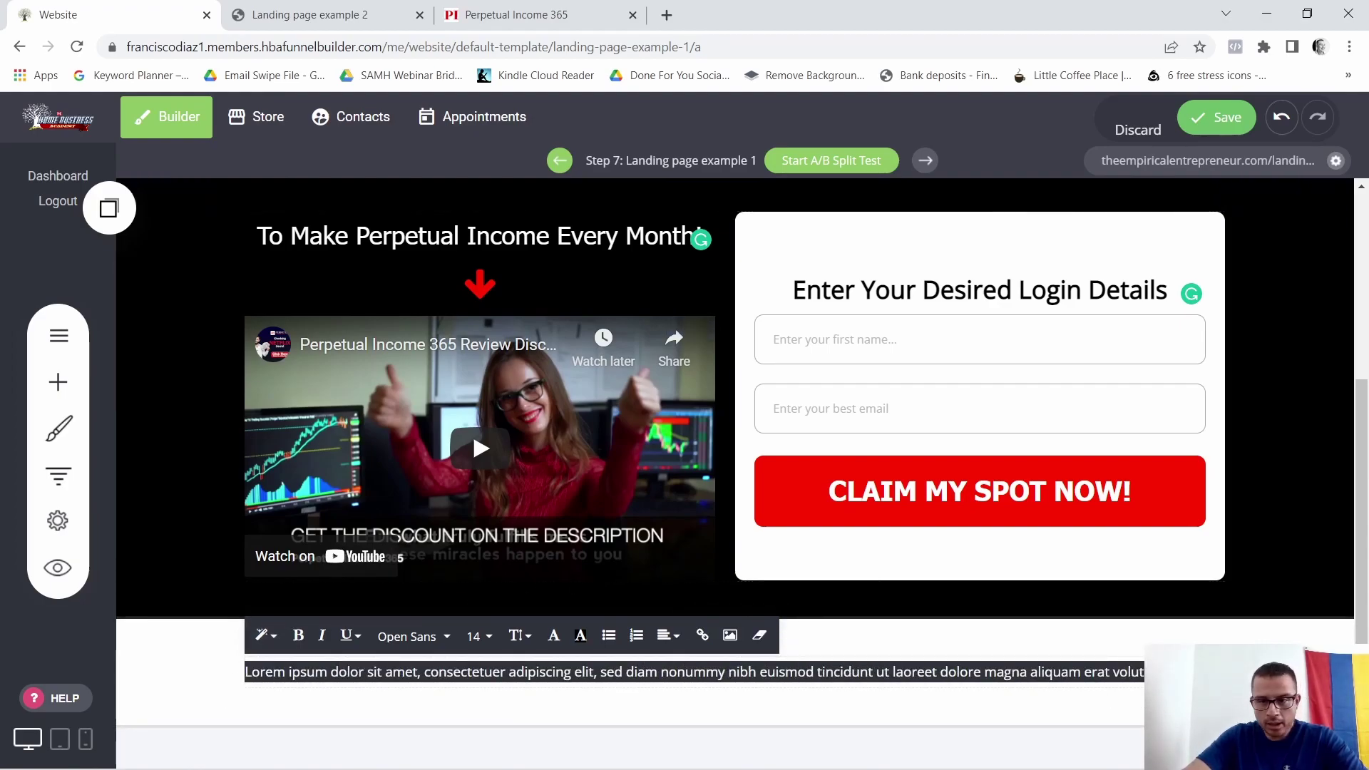
{"action": "right_click", "coordinate": [960, 664]}
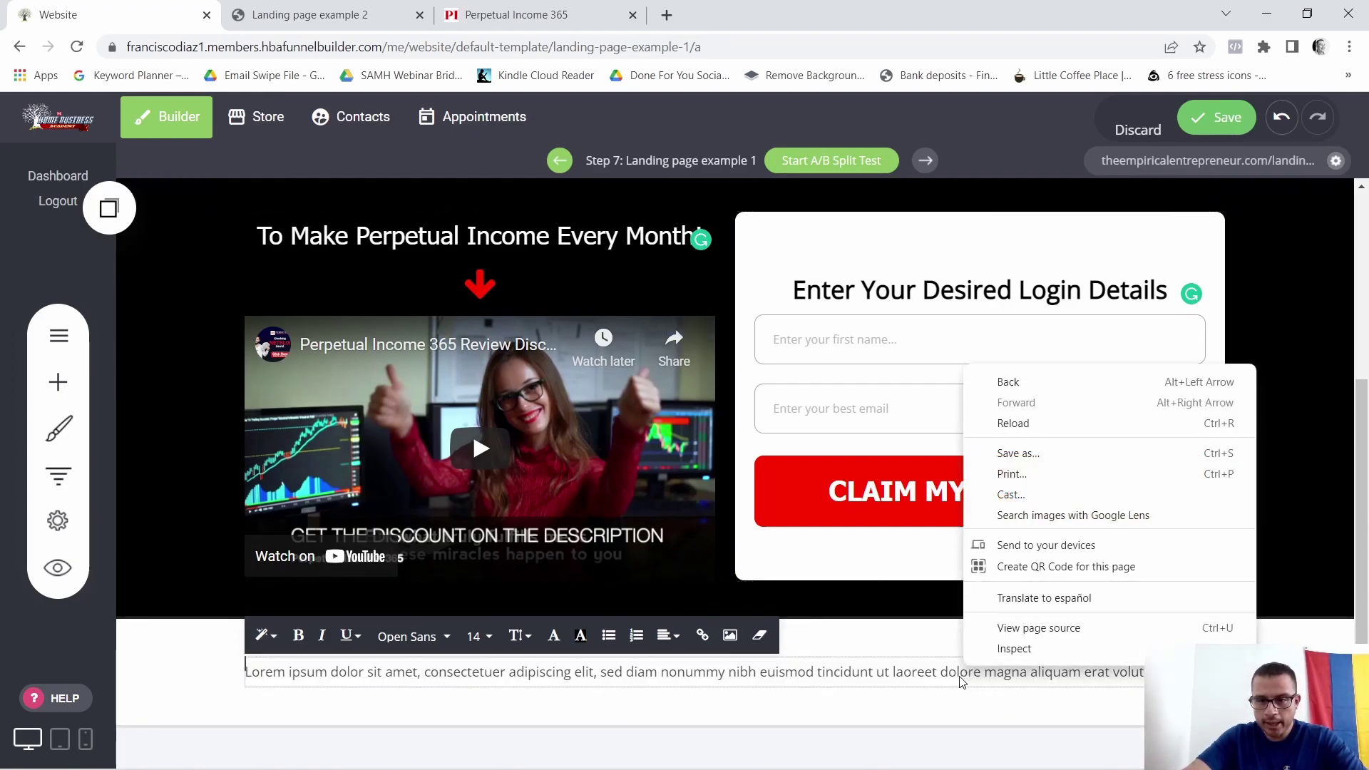
{"action": "triple_click", "coordinate": [923, 674]}
{"action": "right_click", "coordinate": [920, 674]}
{"action": "left_click", "coordinate": [977, 488]}
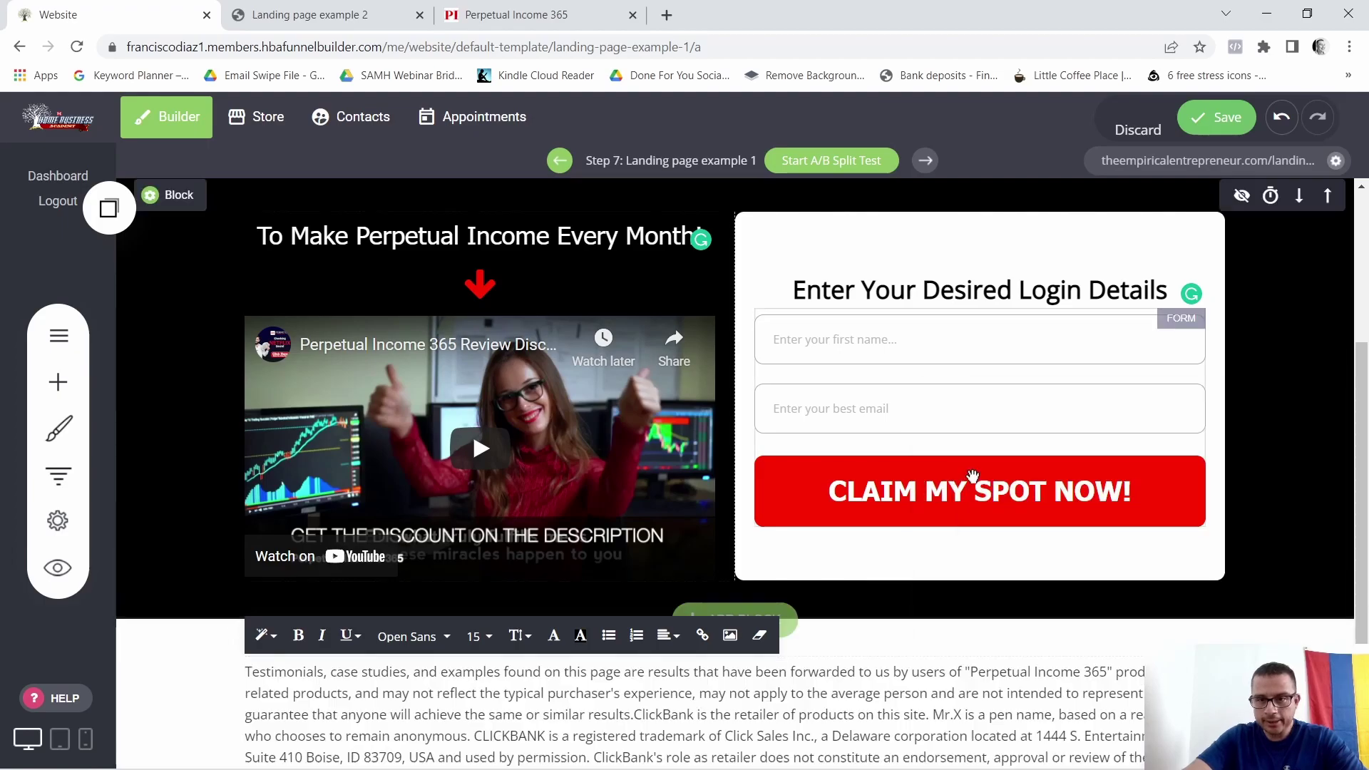
{"action": "scroll", "coordinate": [830, 537], "scroll_direction": "down", "scroll_amount": 3}
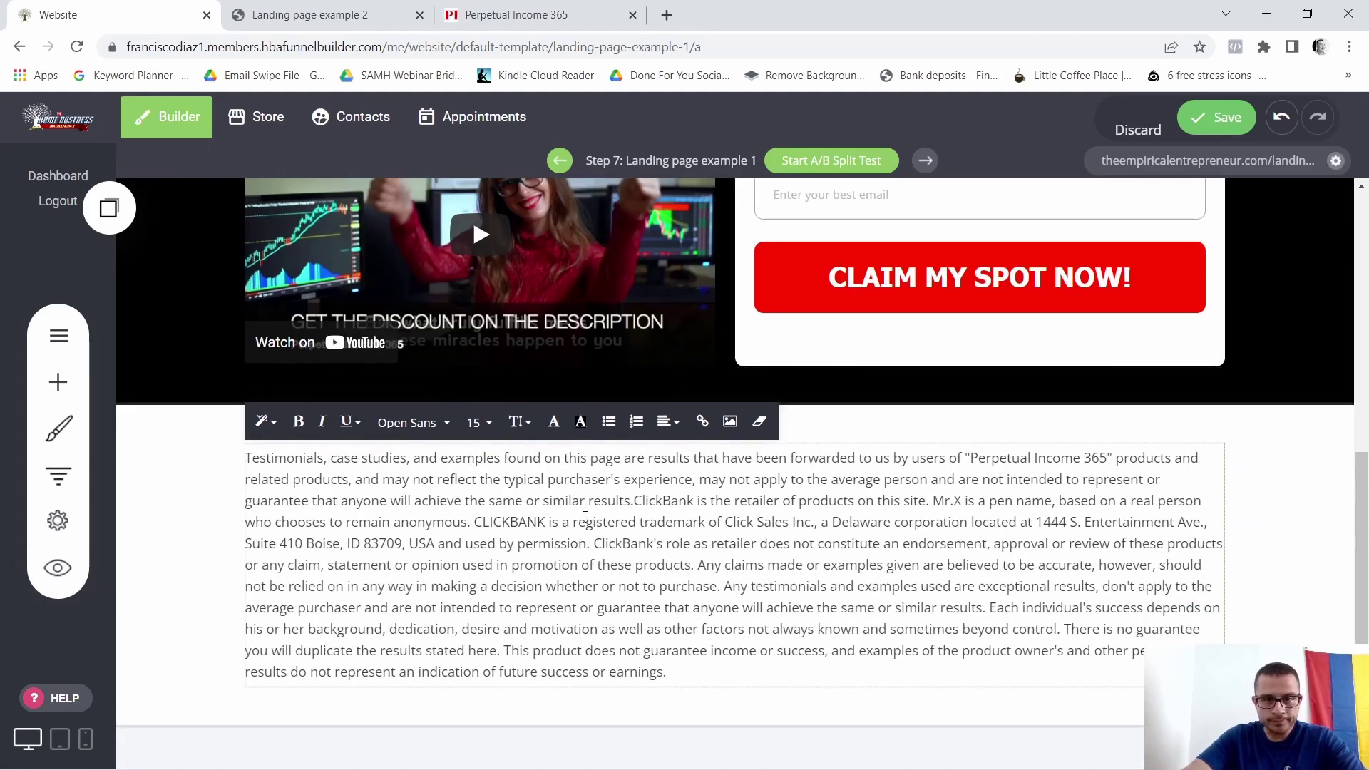
Set the text color of the whole disclaimer paragraph to white (FFFFFF)
{"action": "triple_click", "coordinate": [584, 520]}
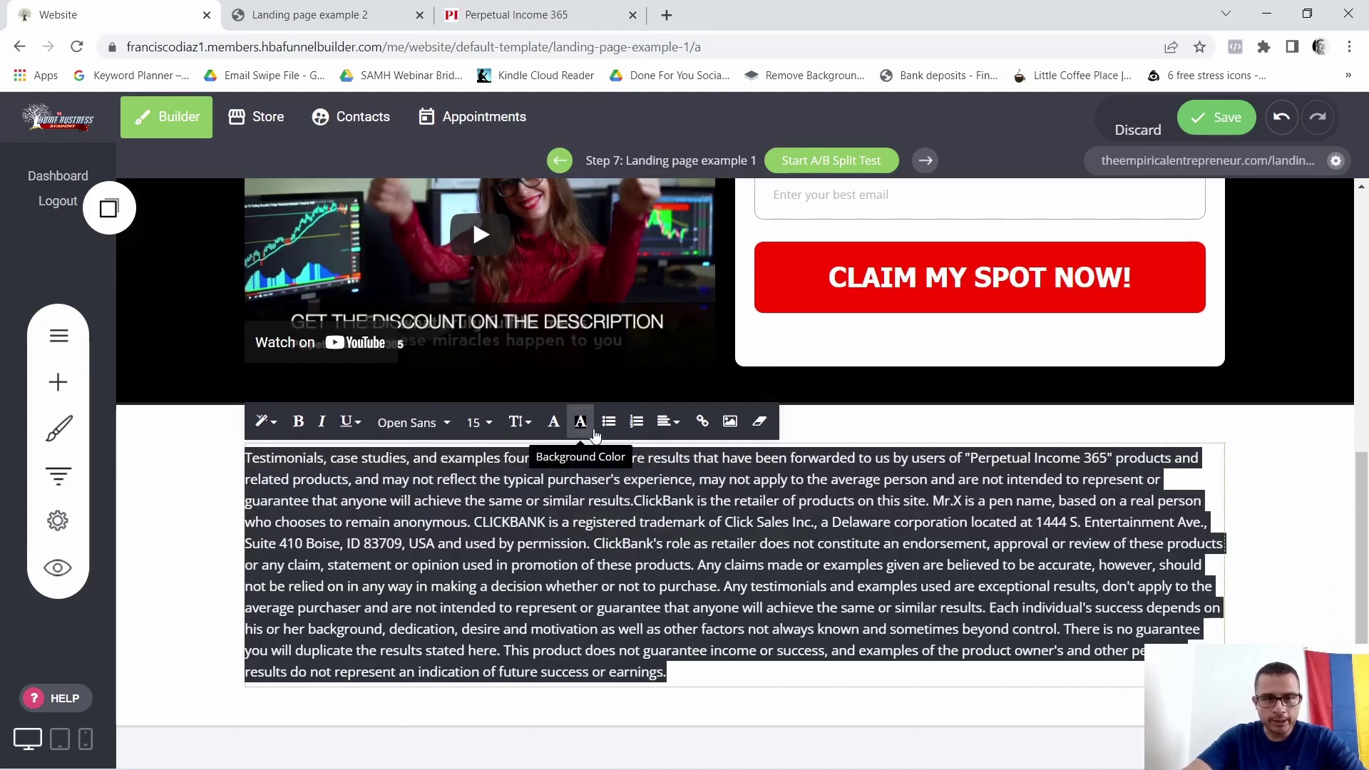
{"action": "left_click", "coordinate": [554, 423]}
{"action": "left_click", "coordinate": [816, 645]}
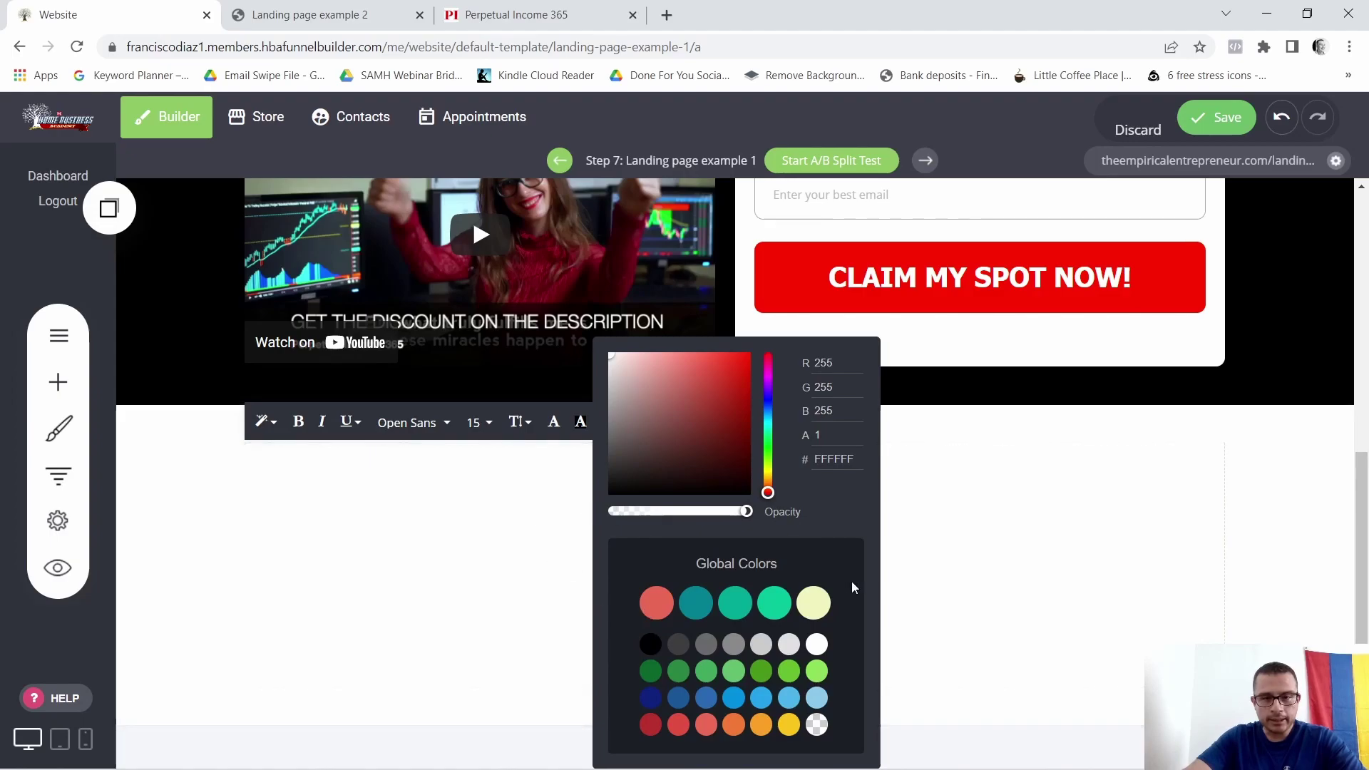
{"action": "left_click", "coordinate": [537, 447]}
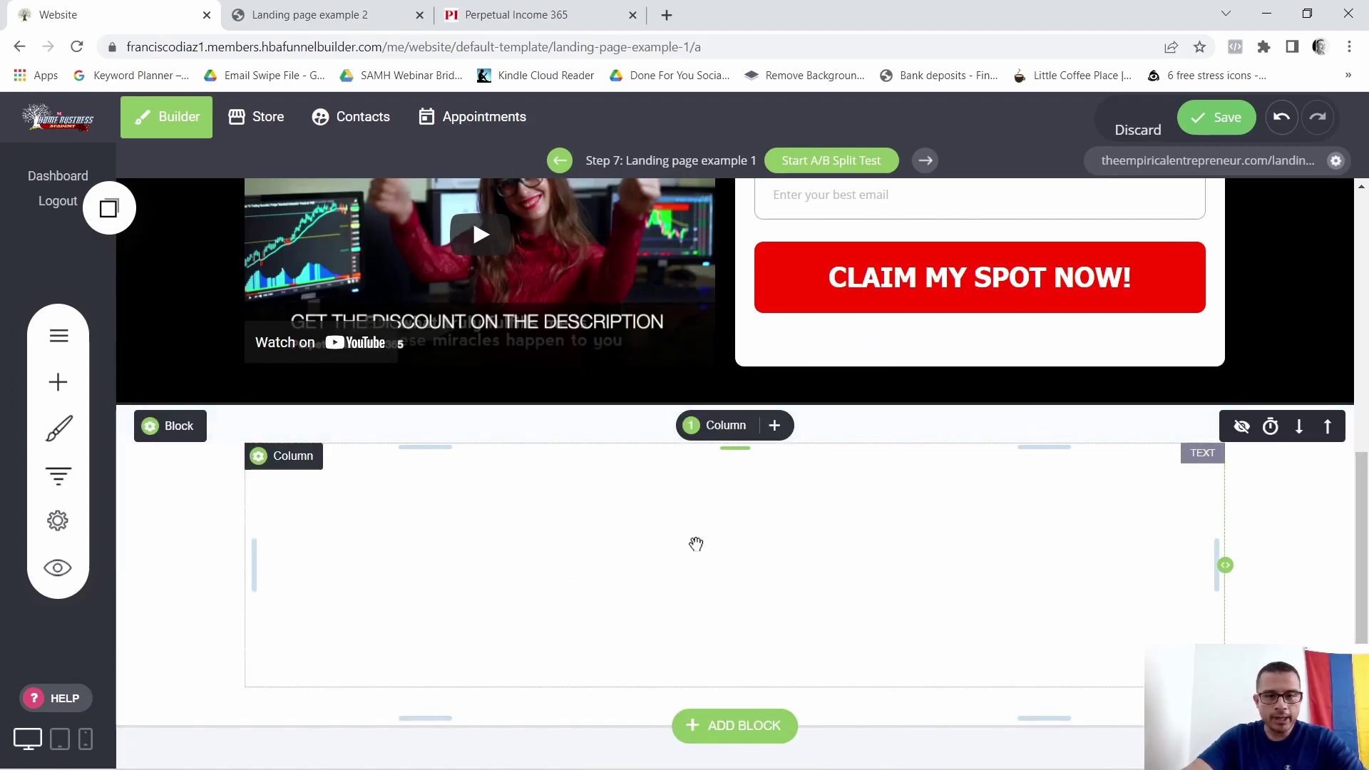
Set the background color of the disclaimer block to black (000000) in its container settings
{"action": "left_click", "coordinate": [168, 430]}
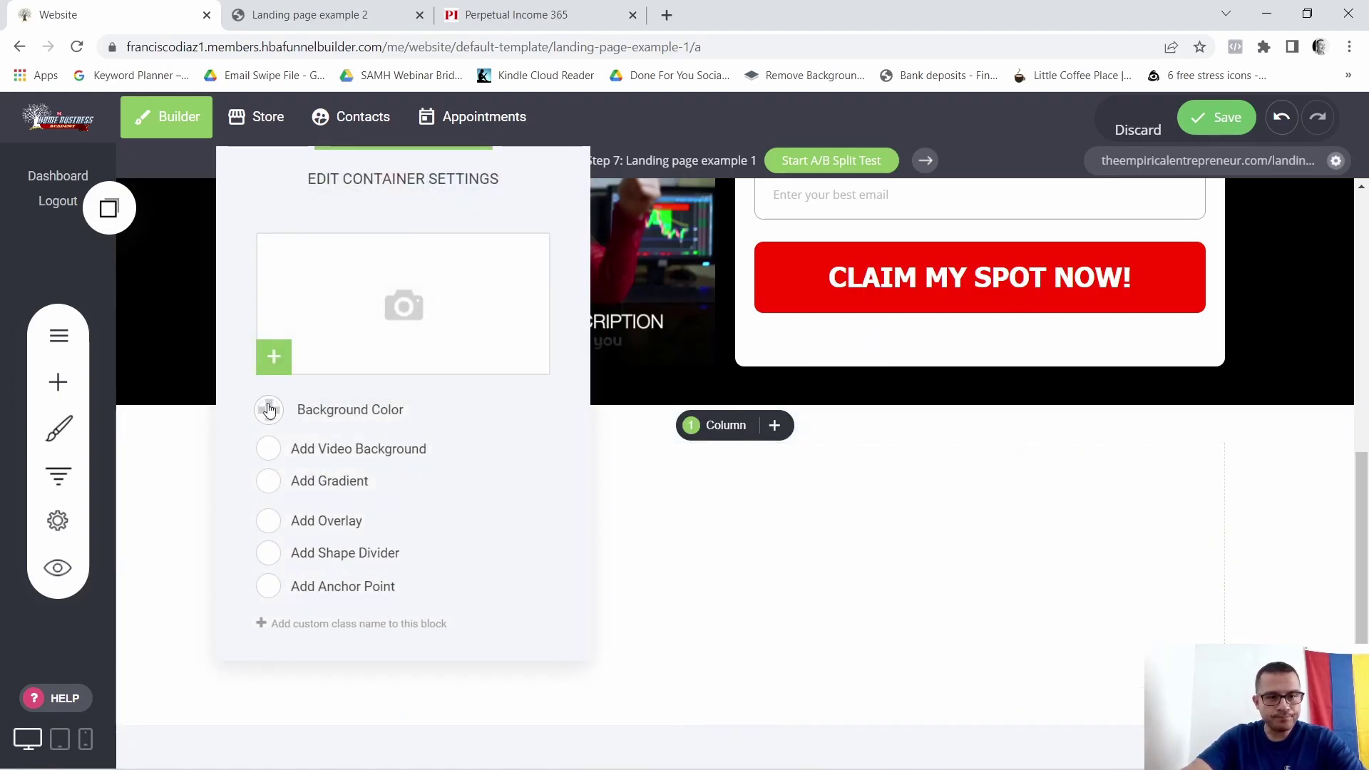
{"action": "left_click", "coordinate": [269, 416]}
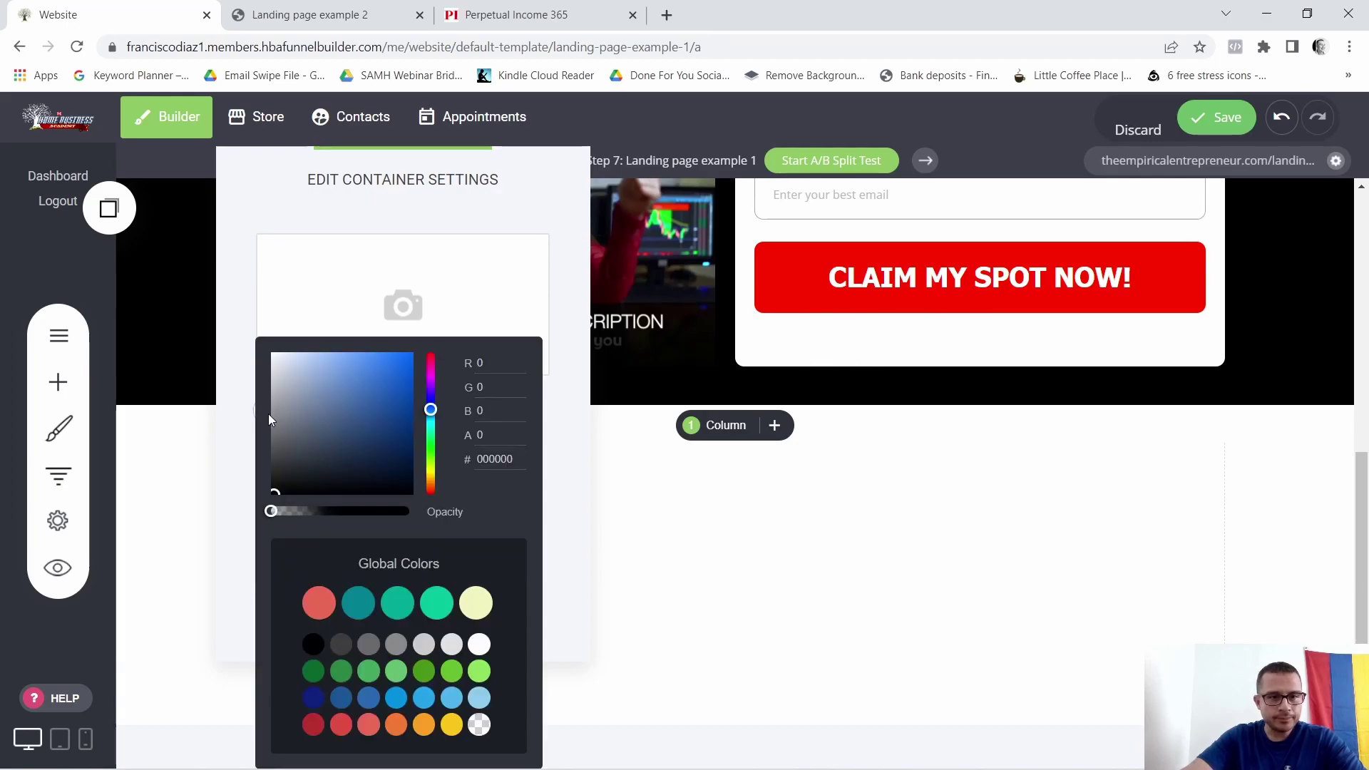
{"action": "left_click", "coordinate": [313, 644]}
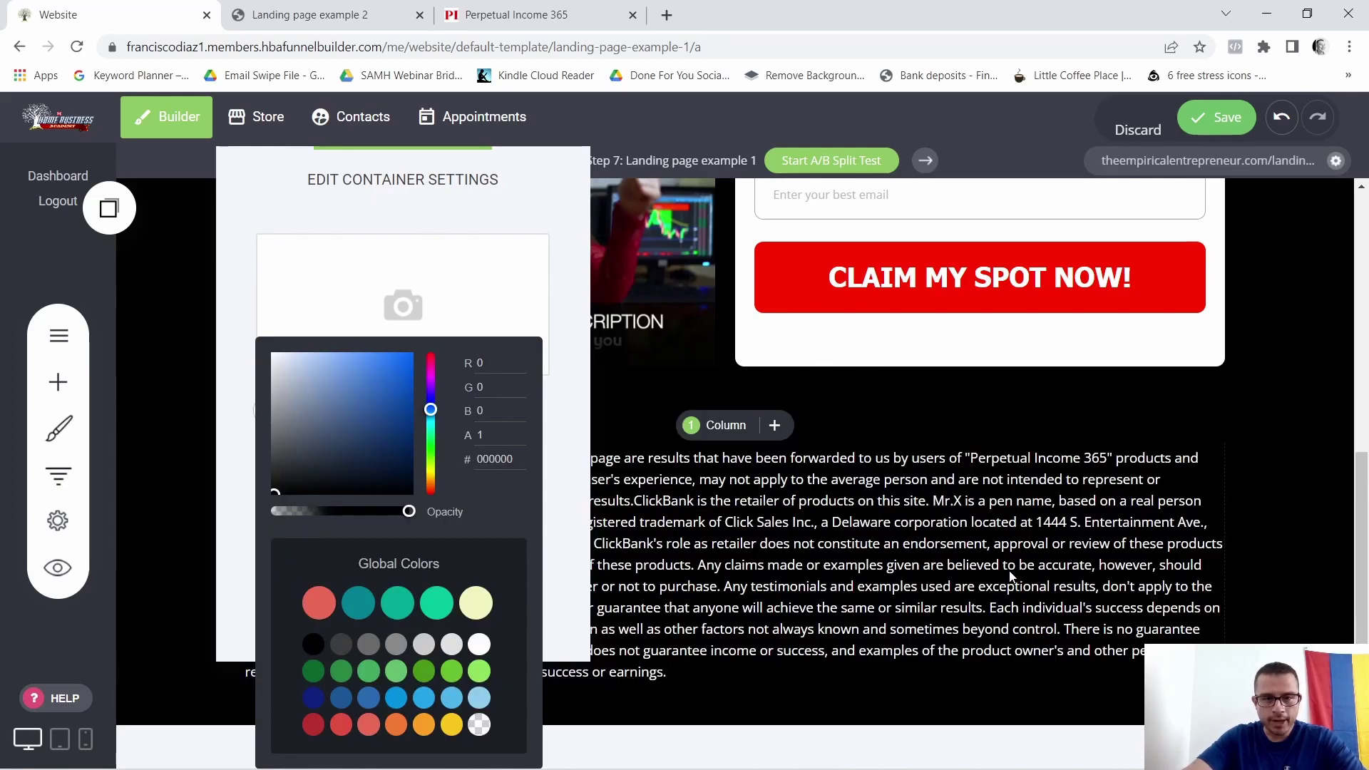
Center-align the whole disclaimer paragraph and save the page
{"action": "left_click", "coordinate": [773, 540]}
{"action": "double_click", "coordinate": [773, 540]}
{"action": "key", "text": "ctrl+a"}
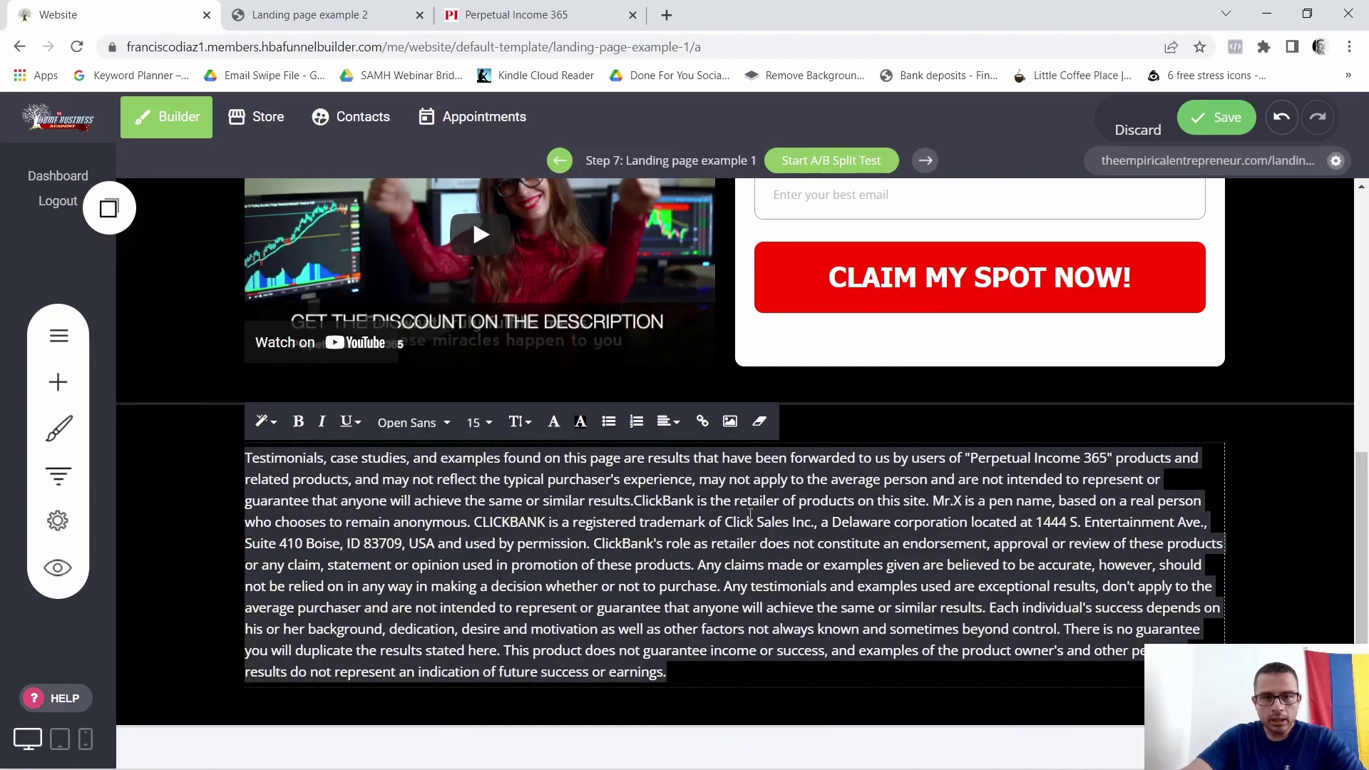
{"action": "left_click", "coordinate": [666, 422]}
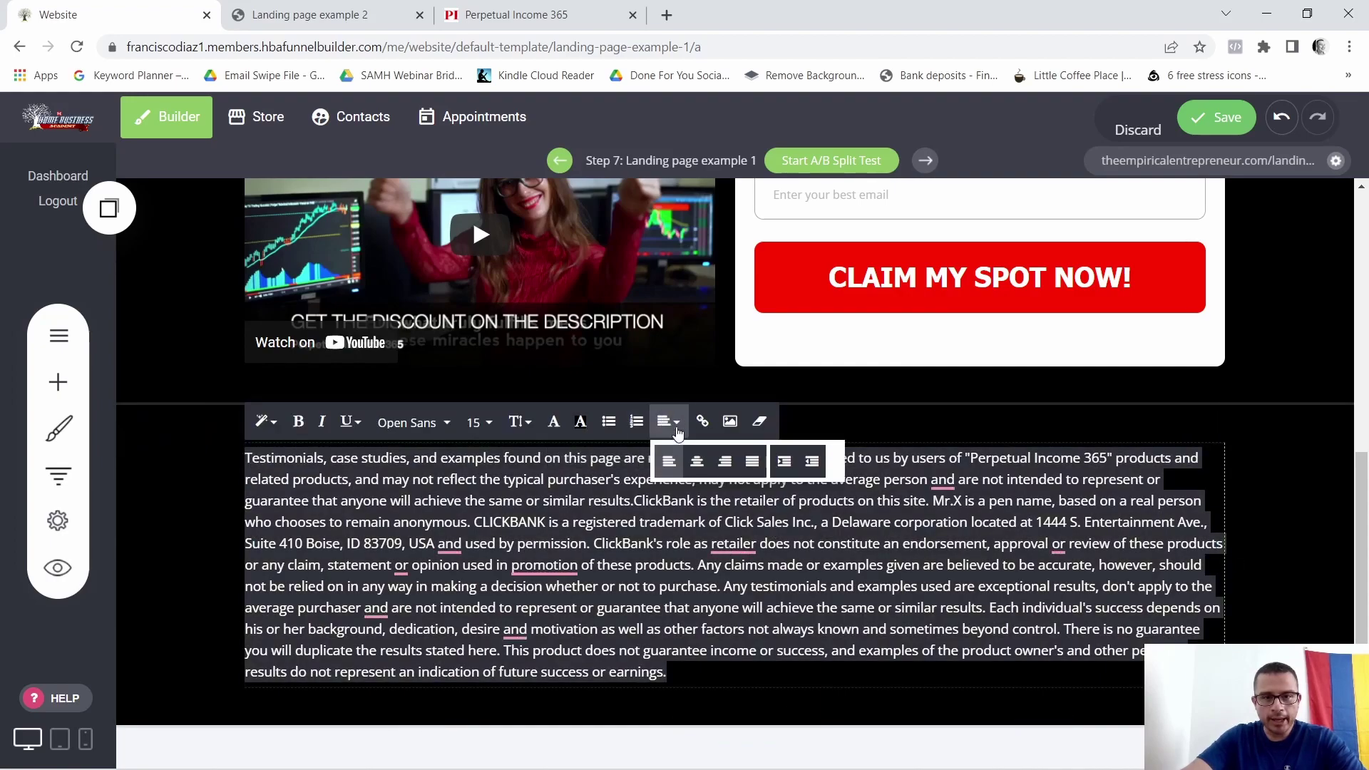
{"action": "left_click", "coordinate": [703, 460]}
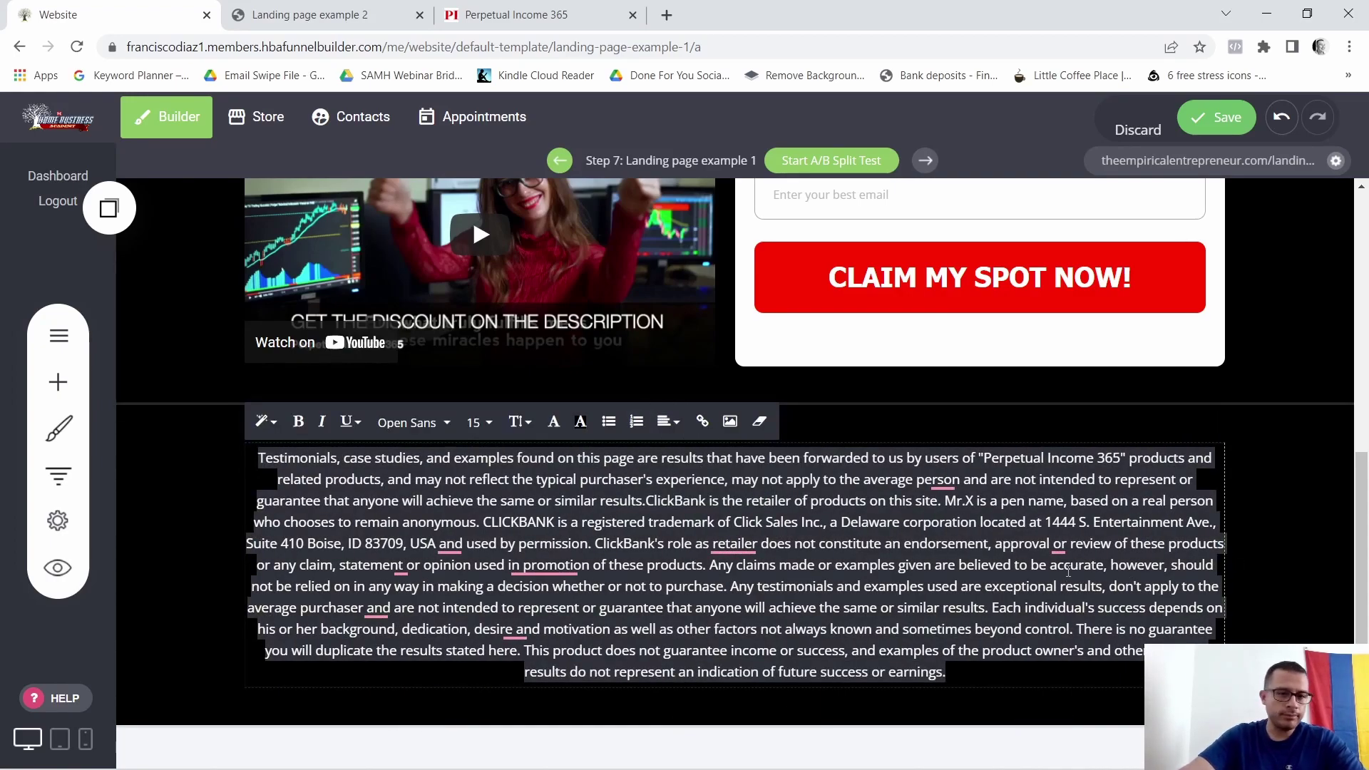
{"action": "left_click", "coordinate": [1042, 600]}
{"action": "scroll", "coordinate": [1195, 619], "scroll_direction": "up", "scroll_amount": 6}
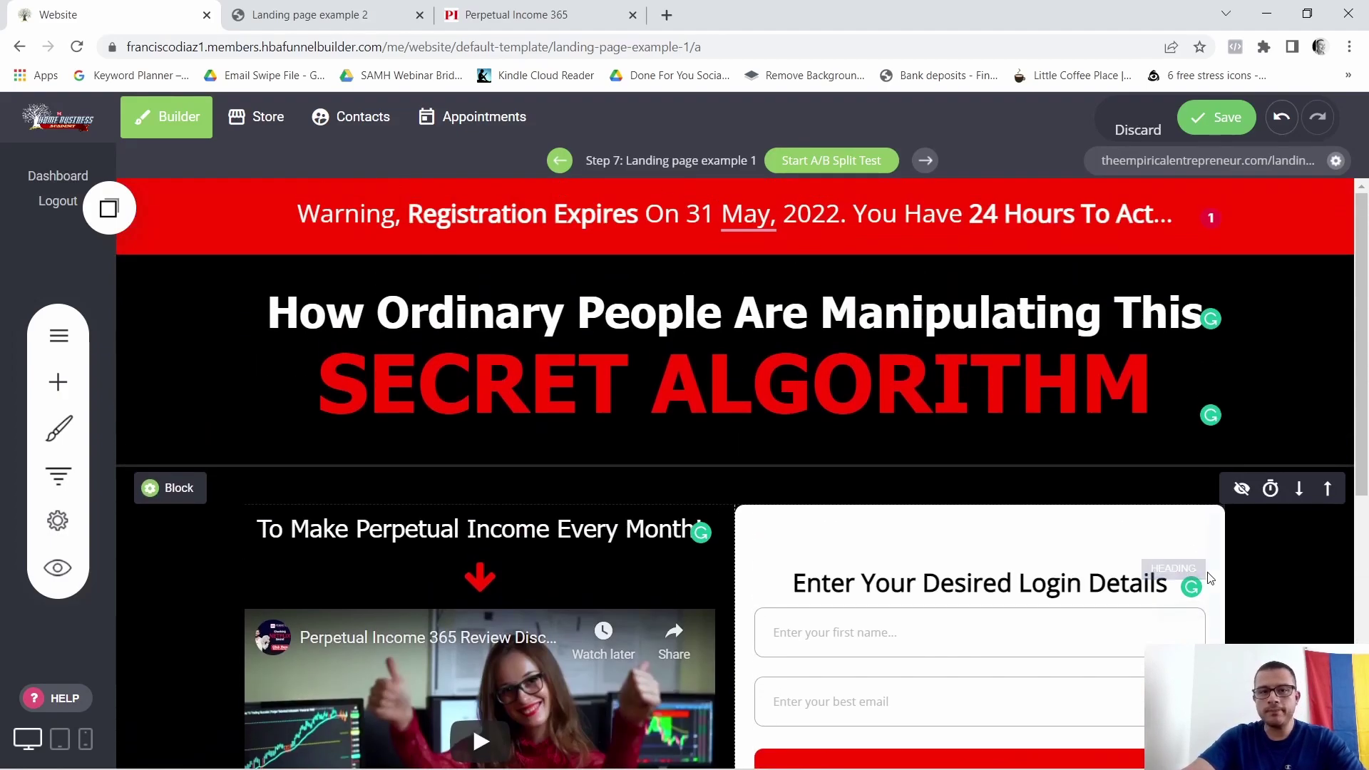
{"action": "scroll", "coordinate": [1208, 581], "scroll_direction": "down", "scroll_amount": 3}
{"action": "left_click", "coordinate": [1254, 119]}
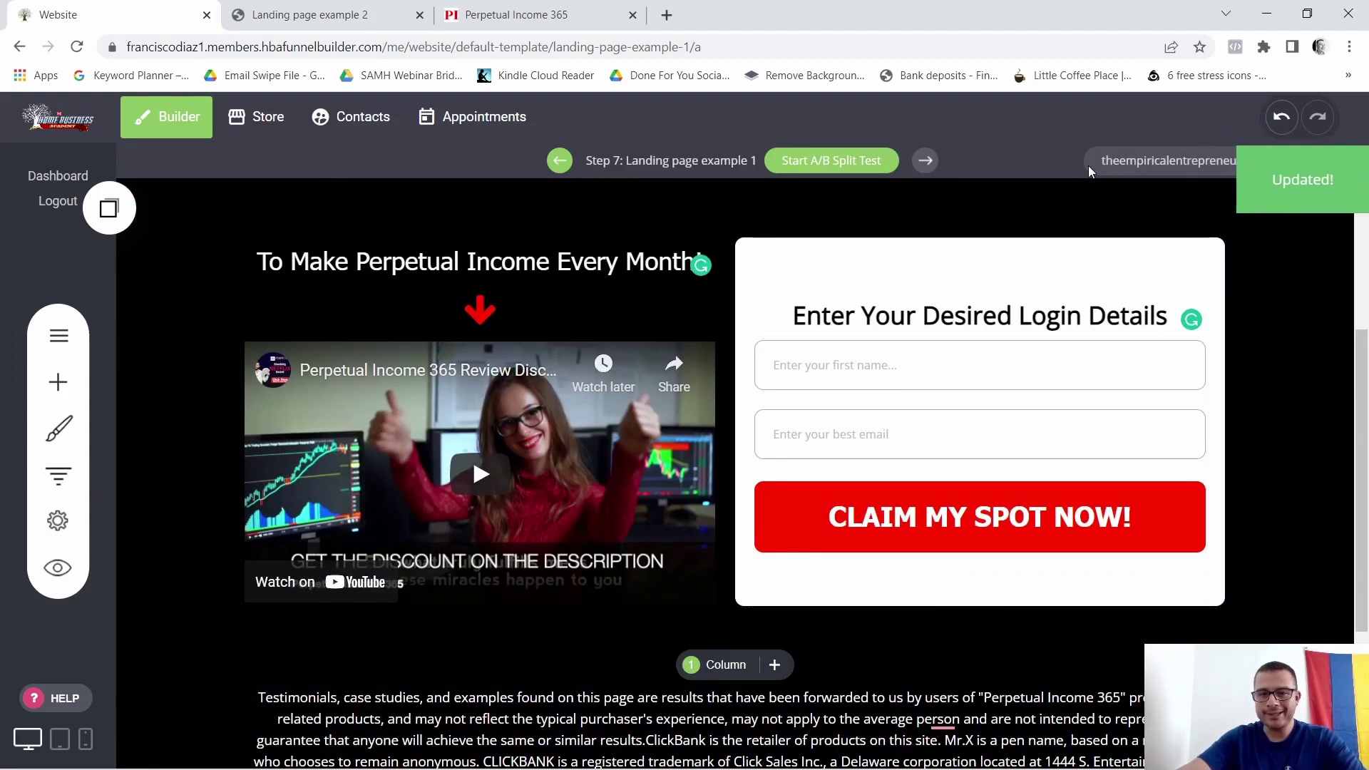
Open the live version of Landing page example 1 and review it from the warning banner down to the disclaimer
{"action": "scroll", "coordinate": [1110, 480], "scroll_direction": "up", "scroll_amount": 4}
{"action": "scroll", "coordinate": [1119, 480], "scroll_direction": "down", "scroll_amount": 6}
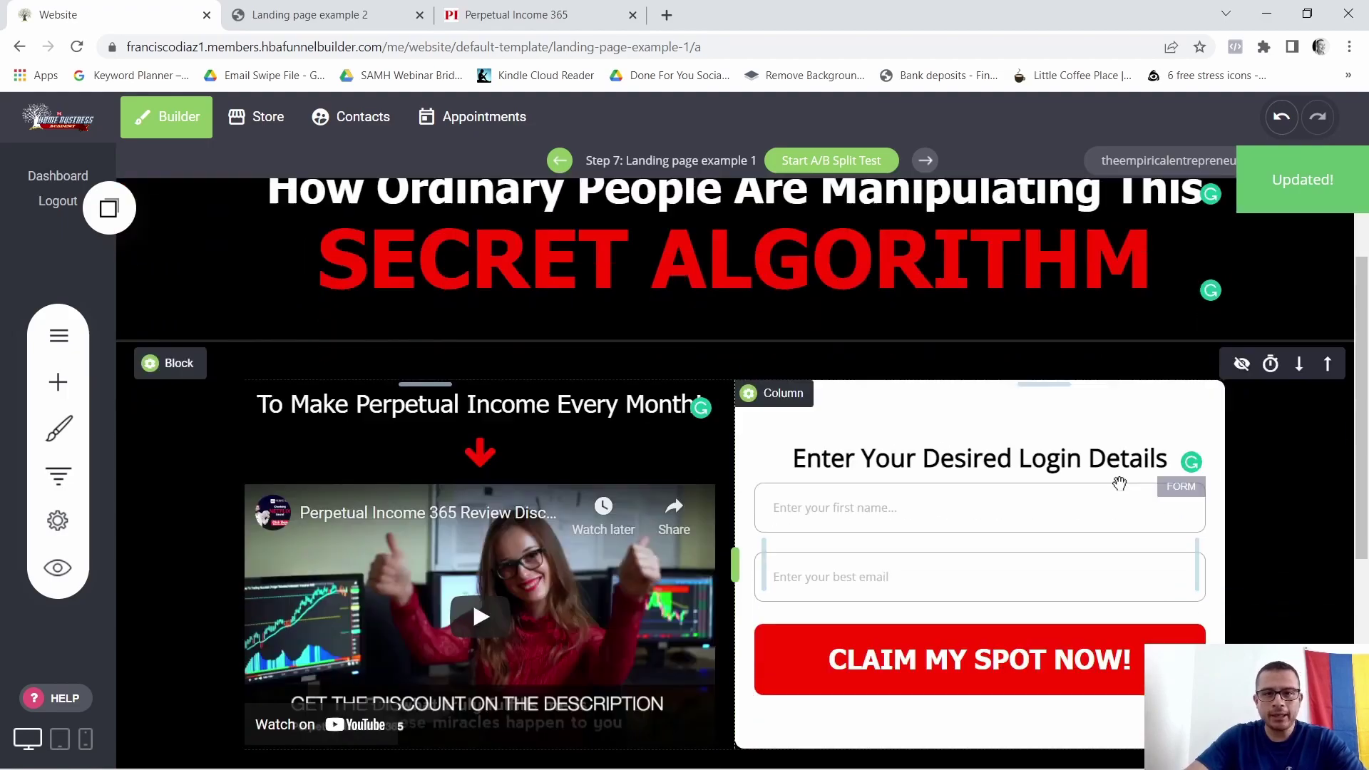
{"action": "scroll", "coordinate": [1141, 321], "scroll_direction": "up", "scroll_amount": 3}
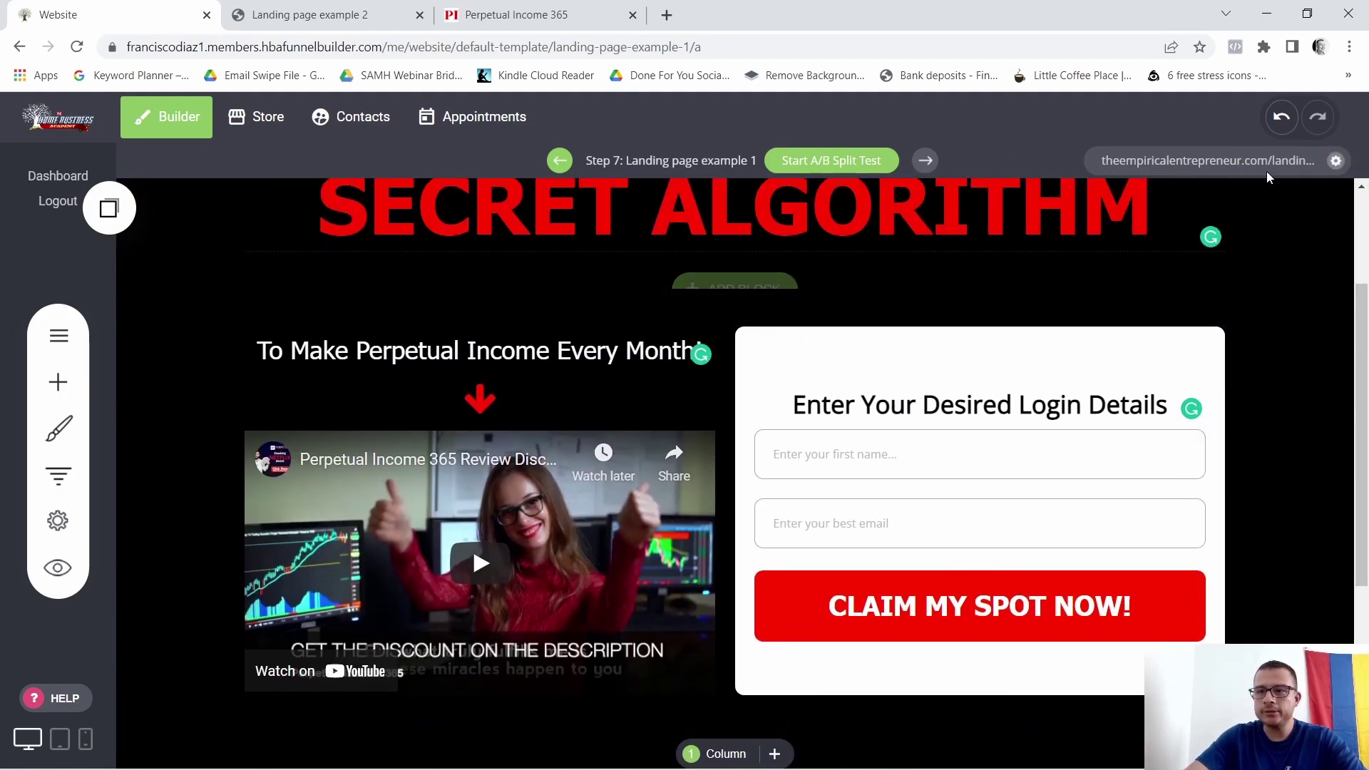
{"action": "left_click", "coordinate": [1167, 164]}
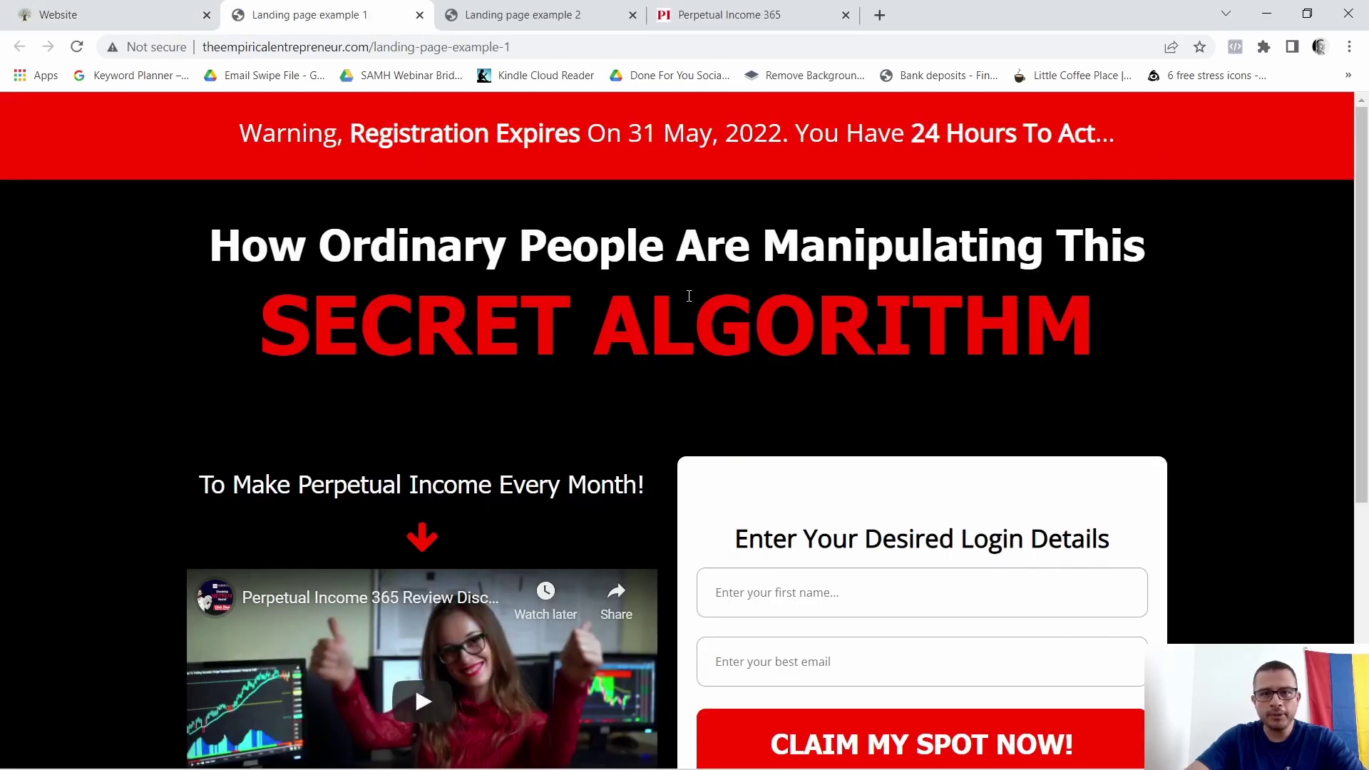
{"action": "scroll", "coordinate": [1013, 311], "scroll_direction": "down", "scroll_amount": 6}
{"action": "scroll", "coordinate": [1156, 374], "scroll_direction": "up", "scroll_amount": 6}
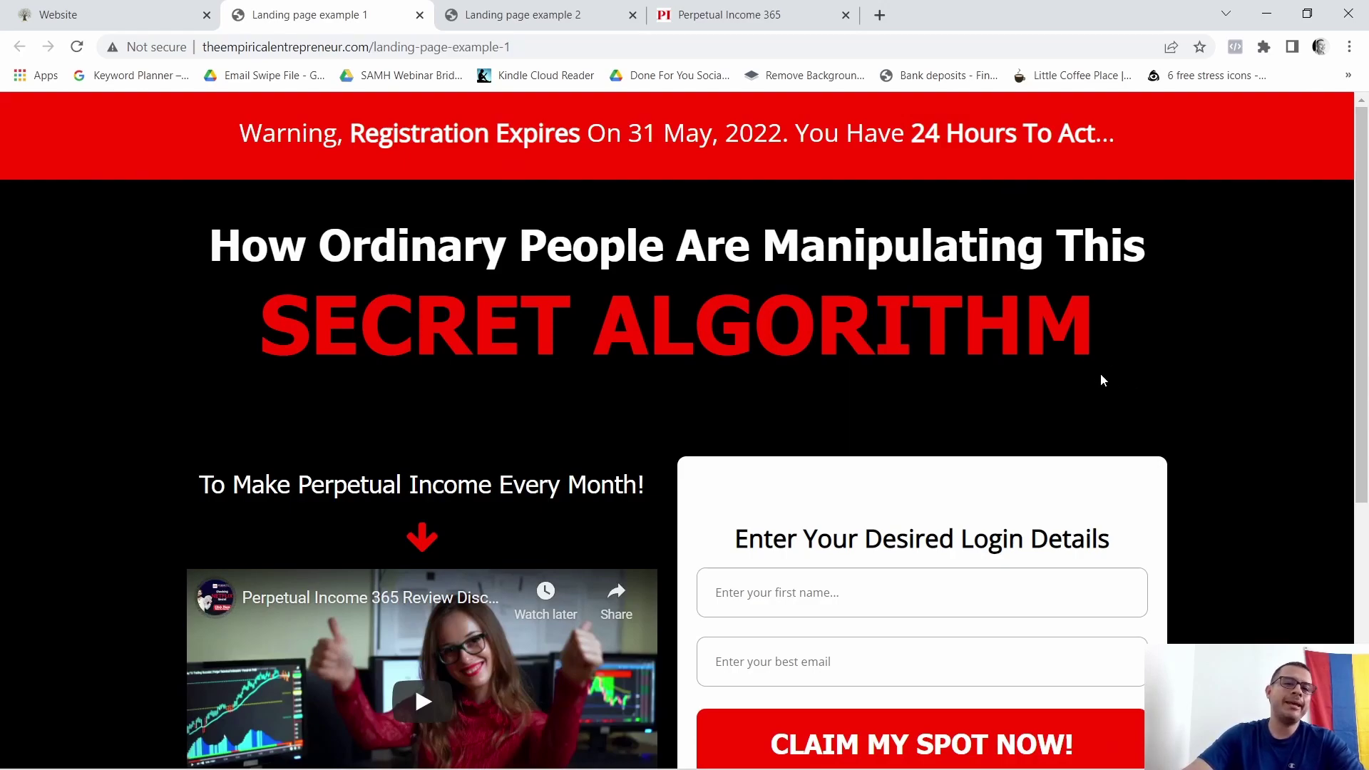
{"action": "scroll", "coordinate": [1198, 411], "scroll_direction": "down", "scroll_amount": 6}
{"action": "scroll", "coordinate": [1224, 473], "scroll_direction": "up", "scroll_amount": 6}
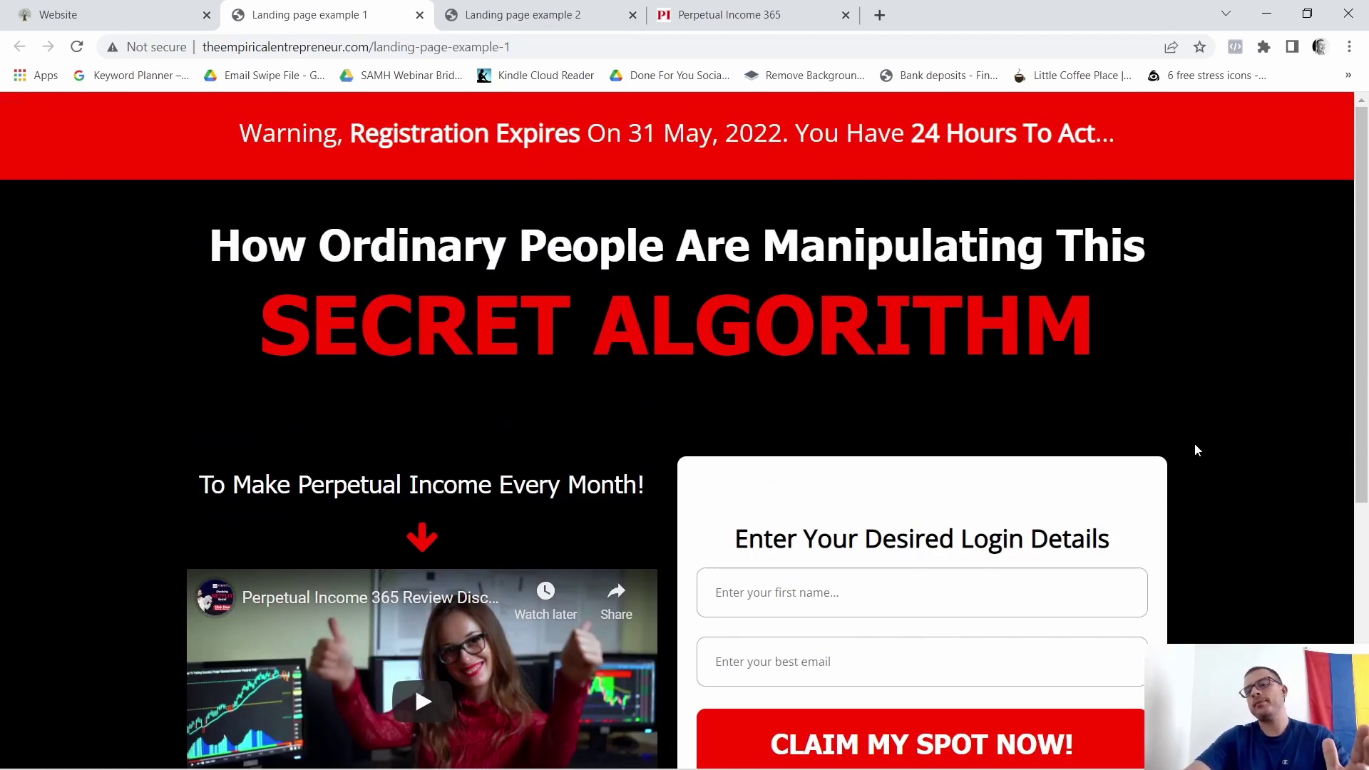
{"action": "scroll", "coordinate": [1044, 358], "scroll_direction": "down", "scroll_amount": 6}
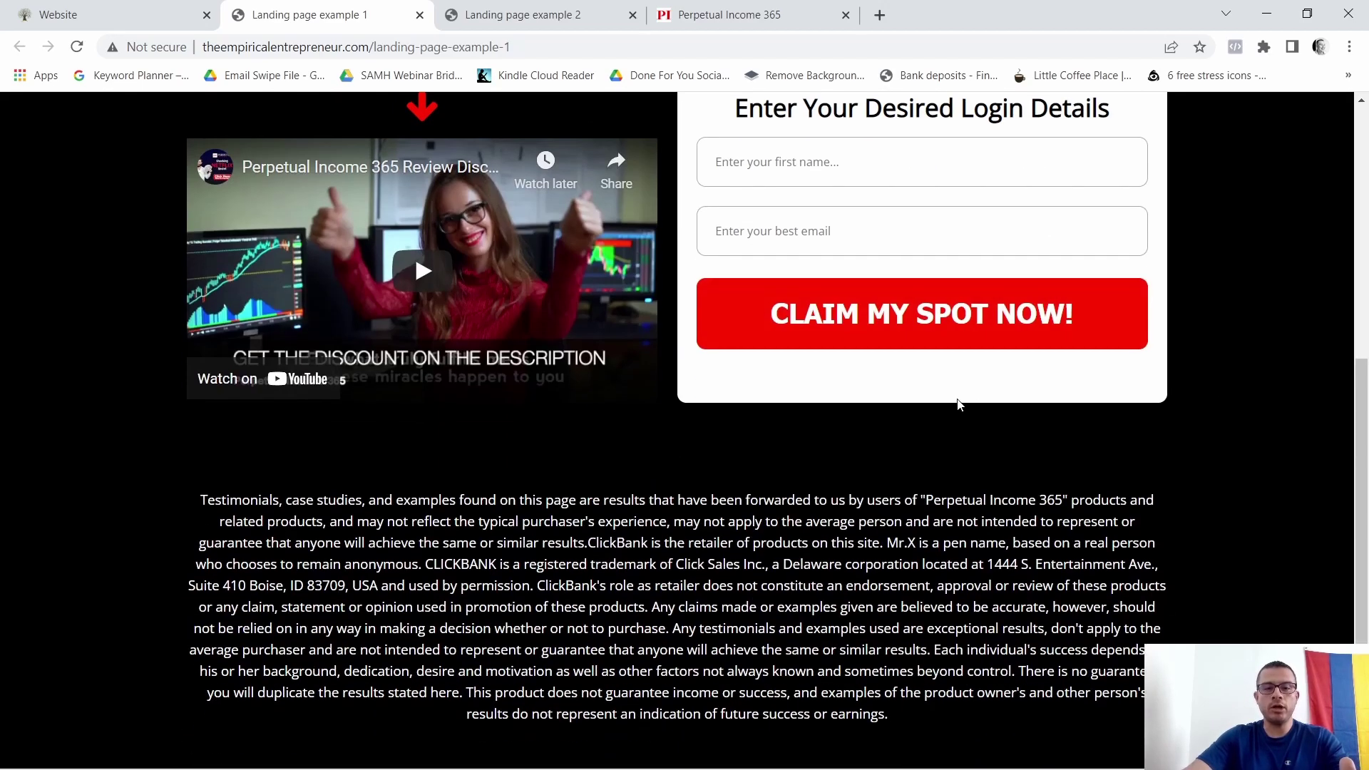
Return from the live page to the builder and switch the Landing page example 1 preview to the mobile layout
{"action": "scroll", "coordinate": [561, 485], "scroll_direction": "up", "scroll_amount": 6}
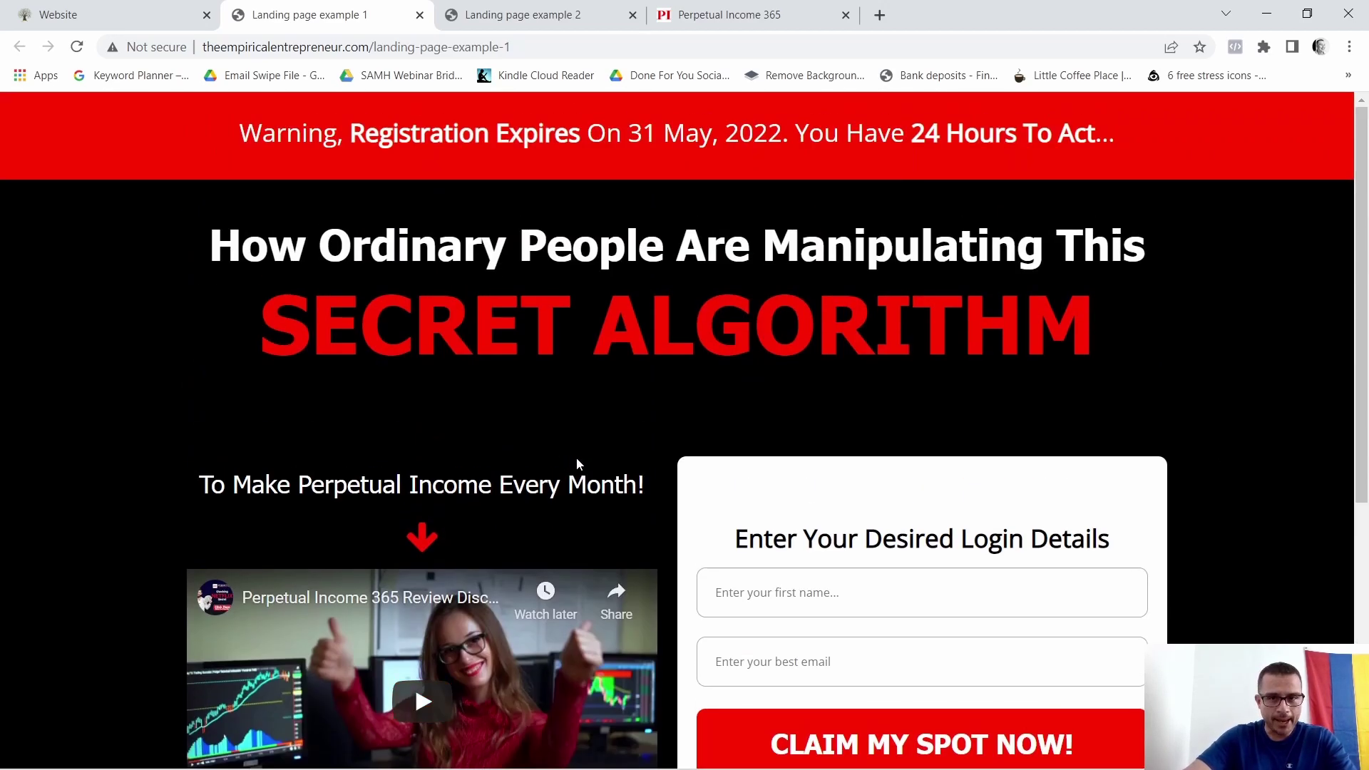
{"action": "left_click", "coordinate": [178, 10]}
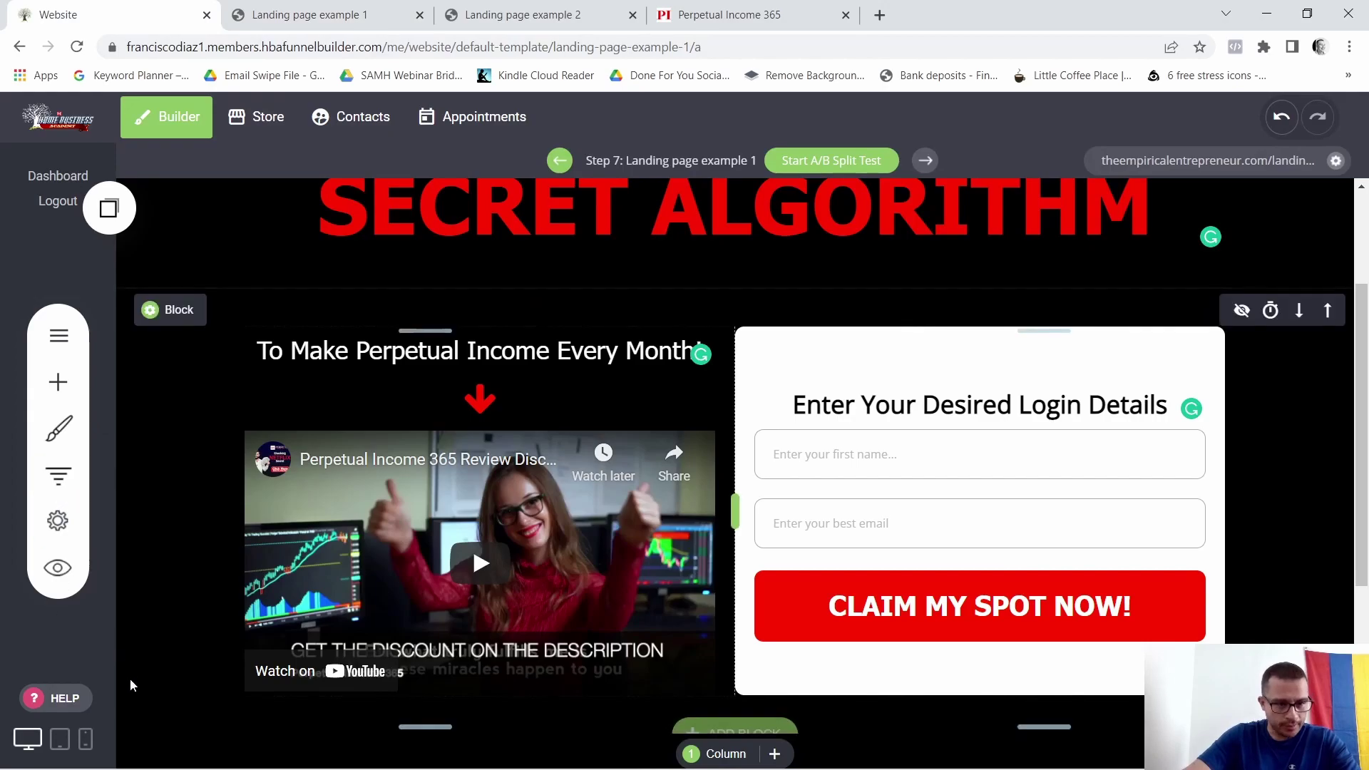
{"action": "left_click", "coordinate": [85, 740]}
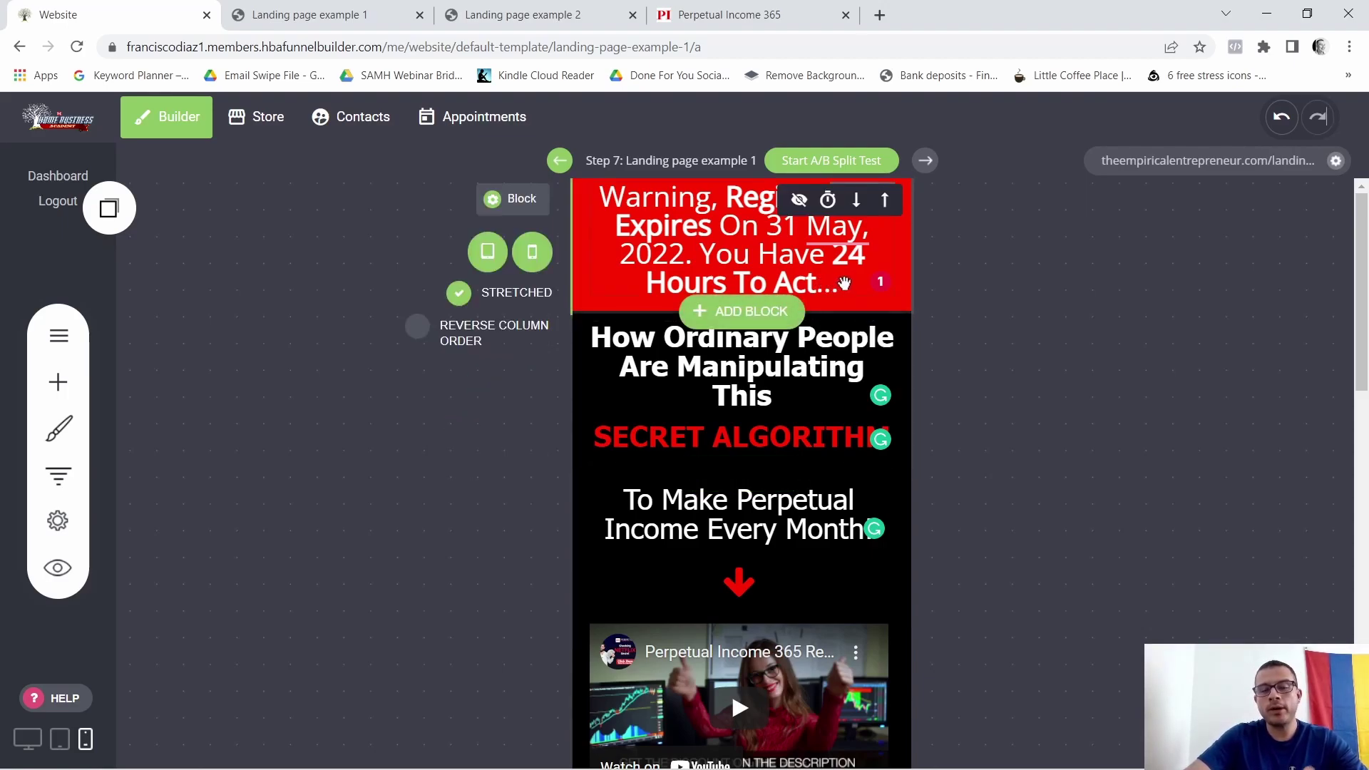
Try to set the font size of the warning banner text to 24 in the mobile layout
{"action": "triple_click", "coordinate": [729, 258]}
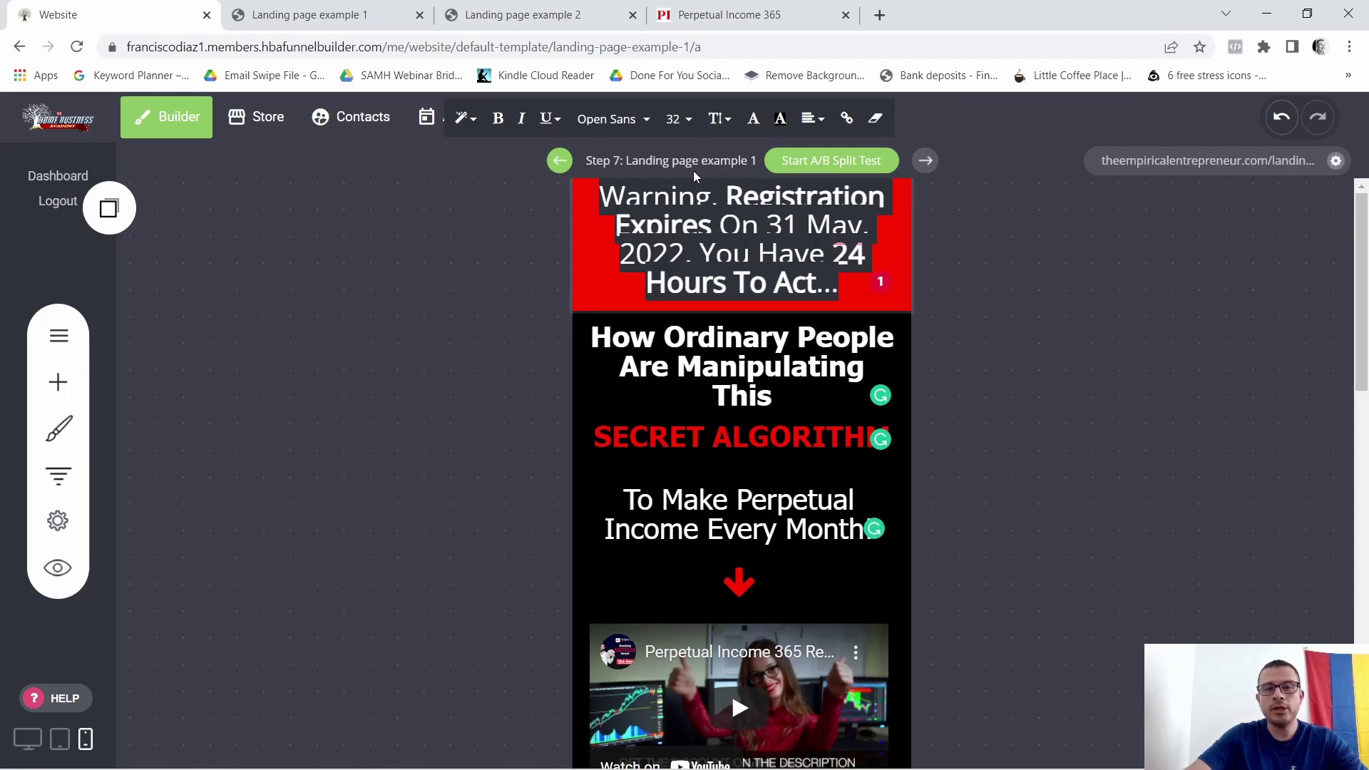
{"action": "left_click", "coordinate": [690, 119]}
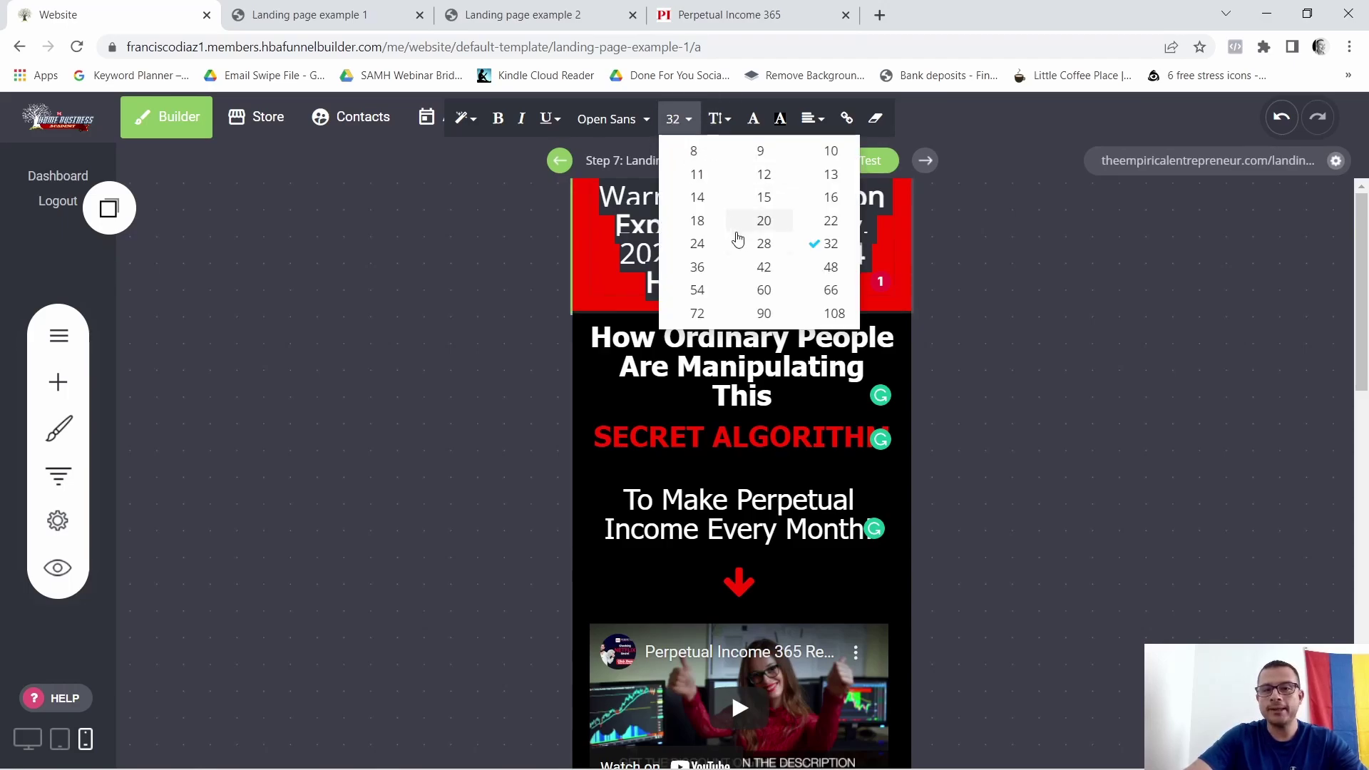
{"action": "left_click", "coordinate": [704, 245]}
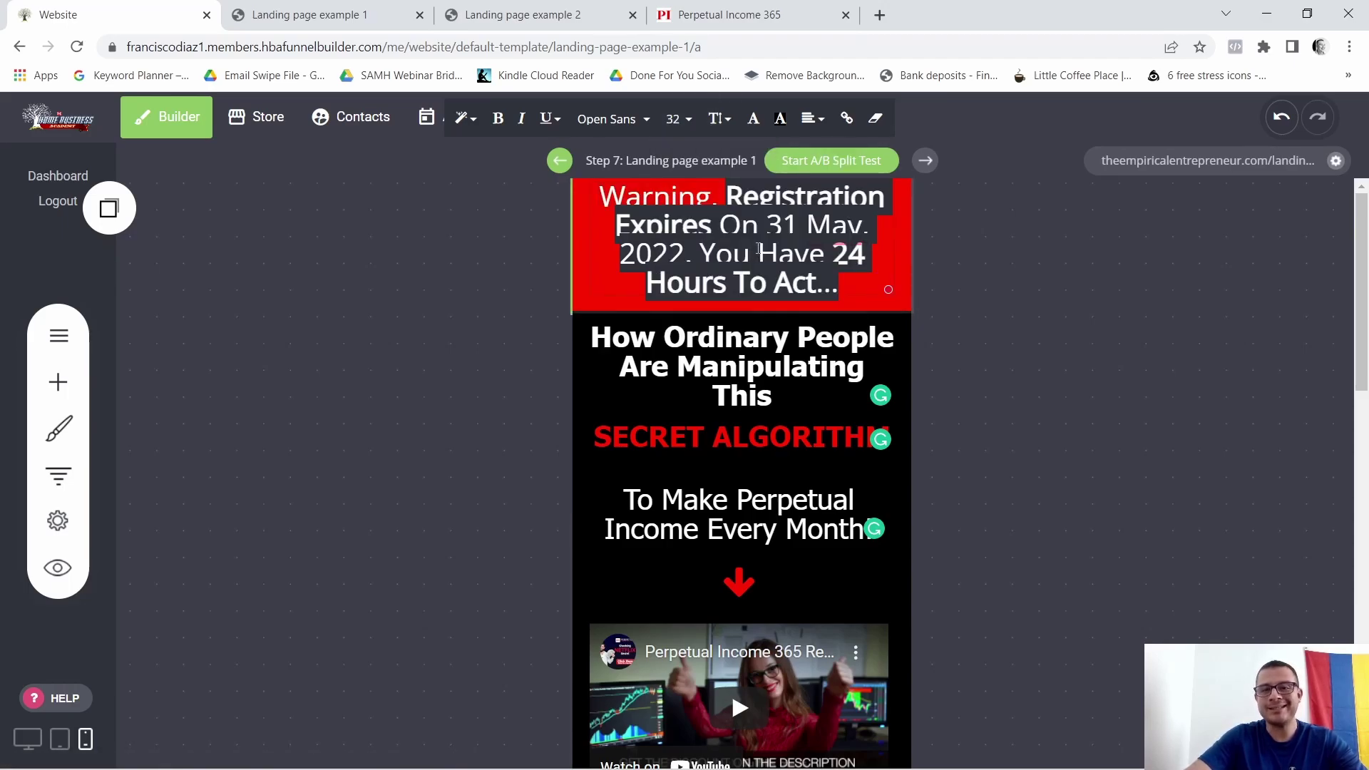
Apply the Header 3 style to the whole warning banner text in the mobile layout
{"action": "left_click", "coordinate": [729, 228]}
{"action": "left_click_drag", "start_coordinate": [602, 200], "coordinate": [843, 281]}
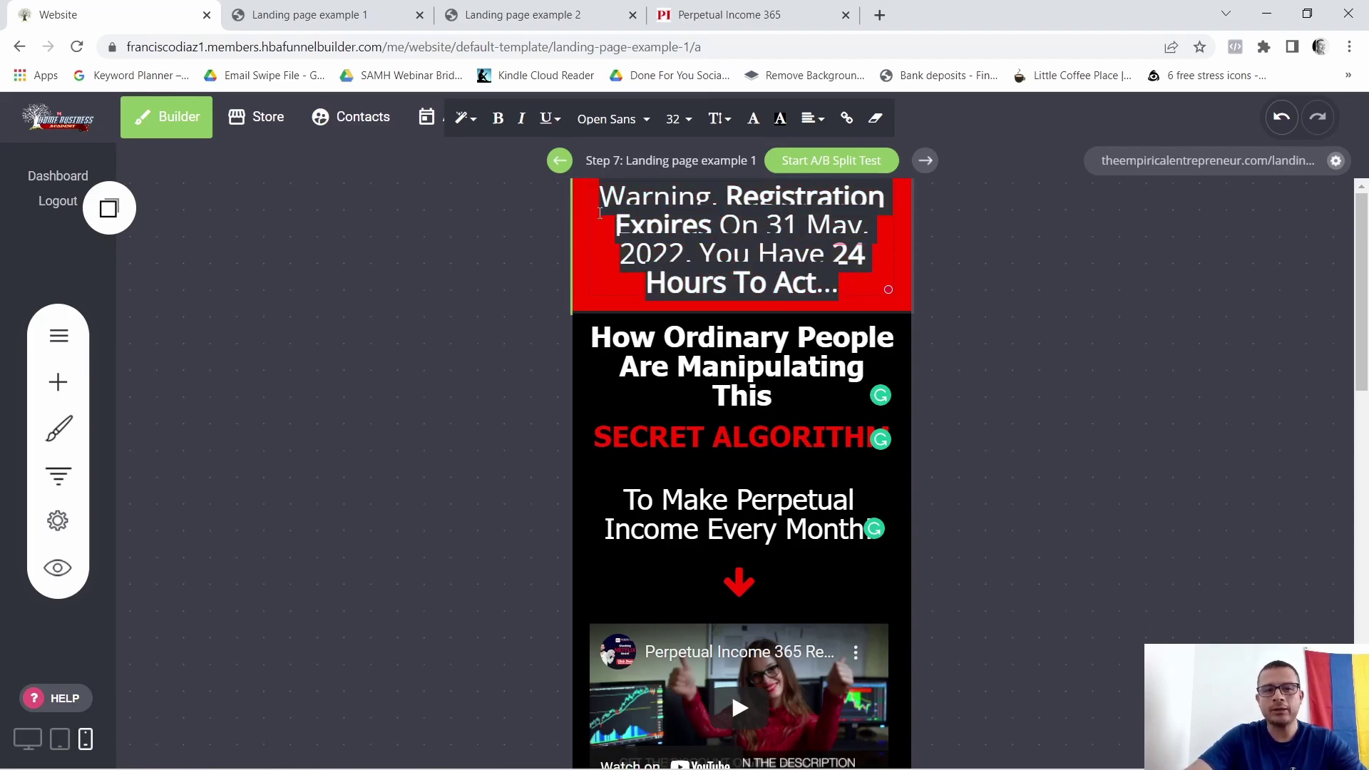
{"action": "left_click", "coordinate": [468, 129]}
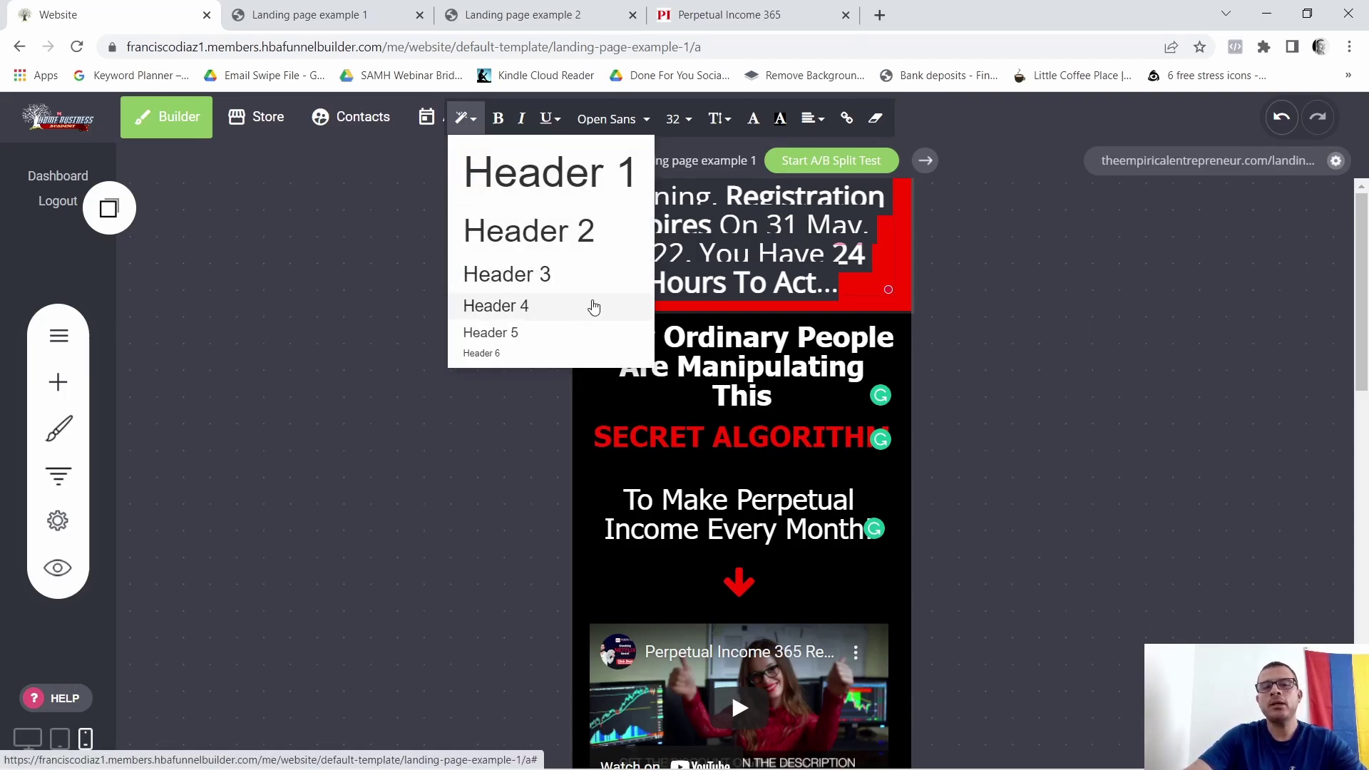
{"action": "left_click", "coordinate": [527, 280]}
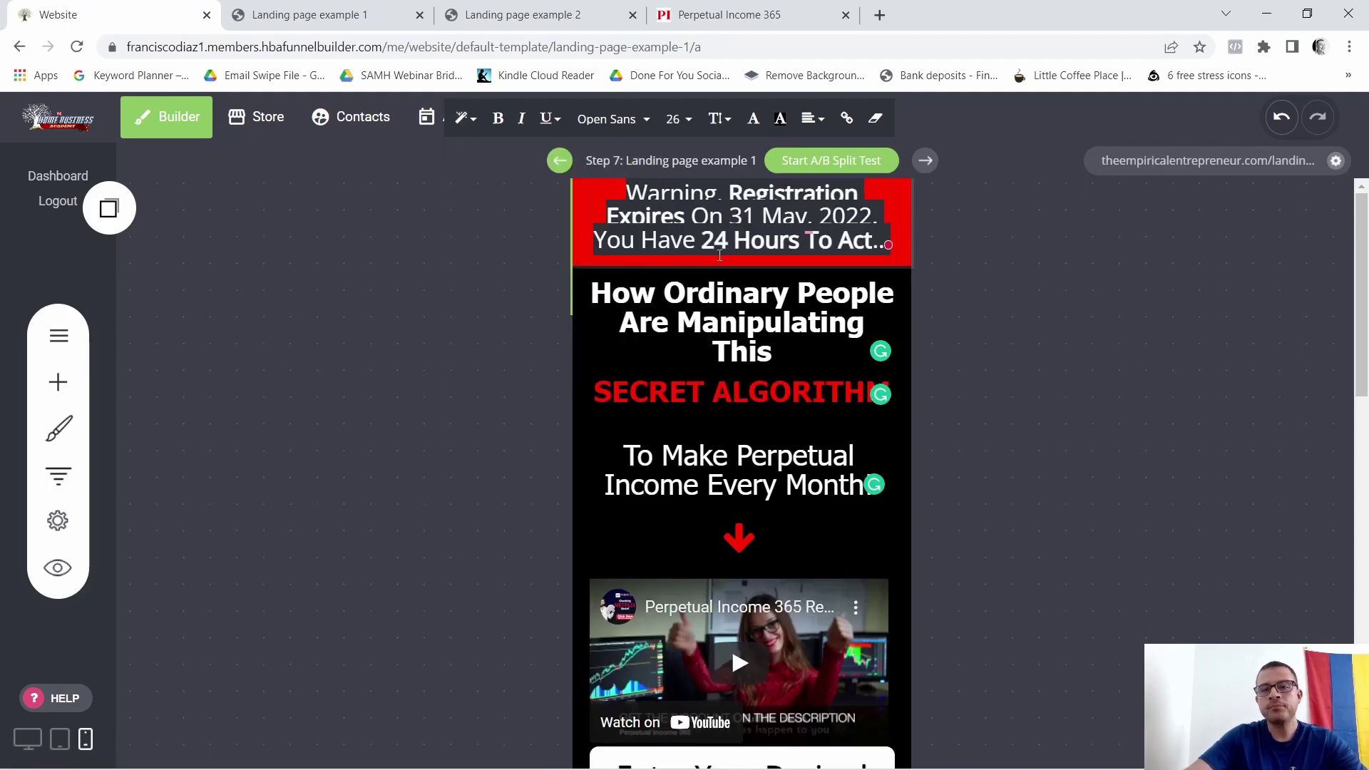
{"action": "left_click", "coordinate": [789, 266]}
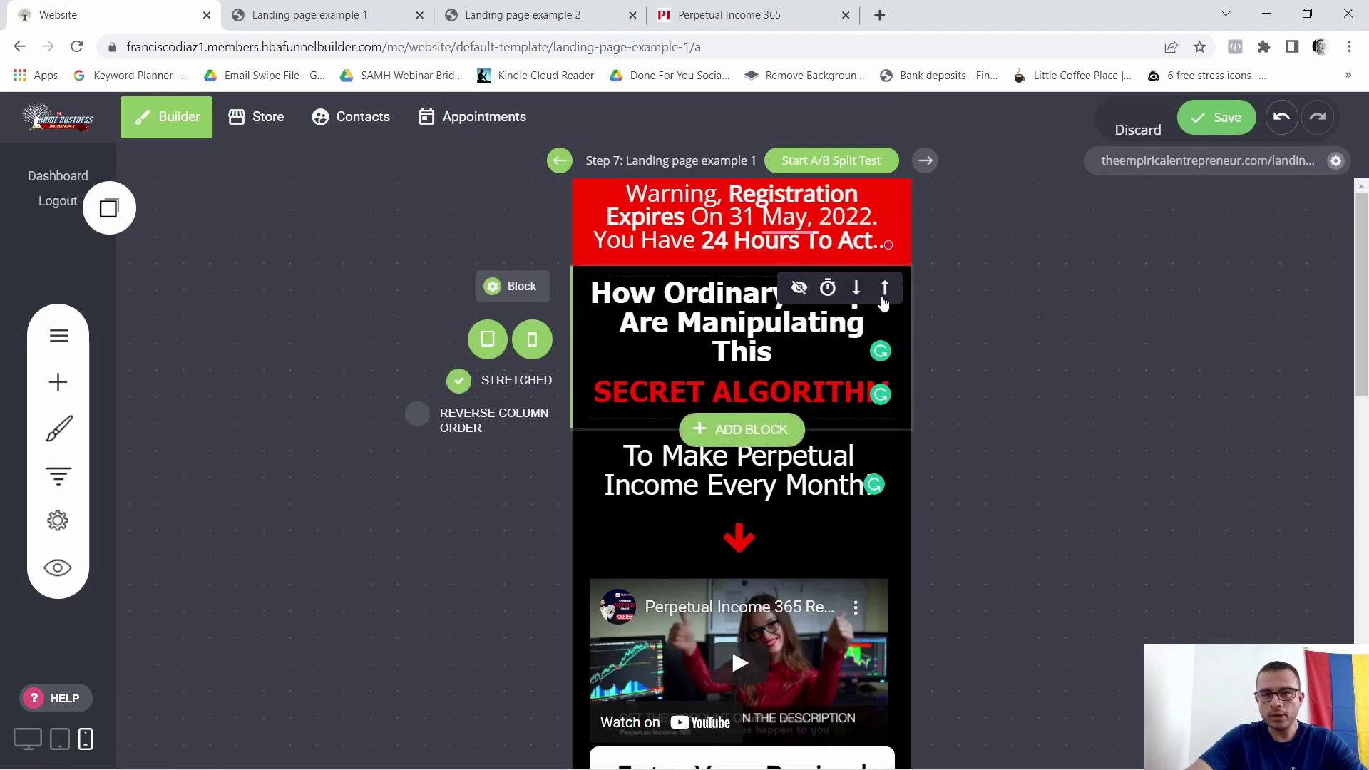
Apply the Header 3 style to the "How Ordinary People Are Manipulating This" headline
{"action": "left_click", "coordinate": [711, 318]}
{"action": "left_click", "coordinate": [664, 317]}
{"action": "left_click_drag", "start_coordinate": [592, 287], "coordinate": [837, 351]}
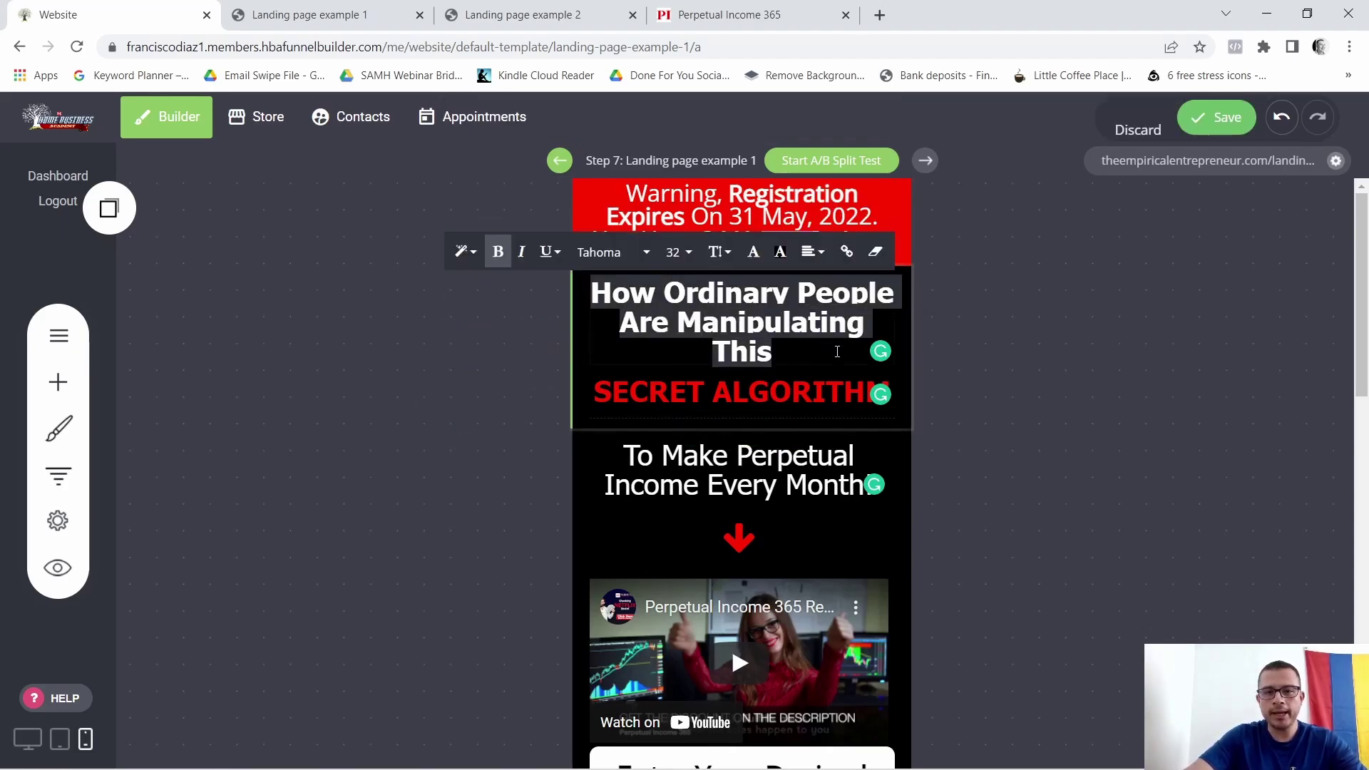
{"action": "left_click", "coordinate": [463, 252]}
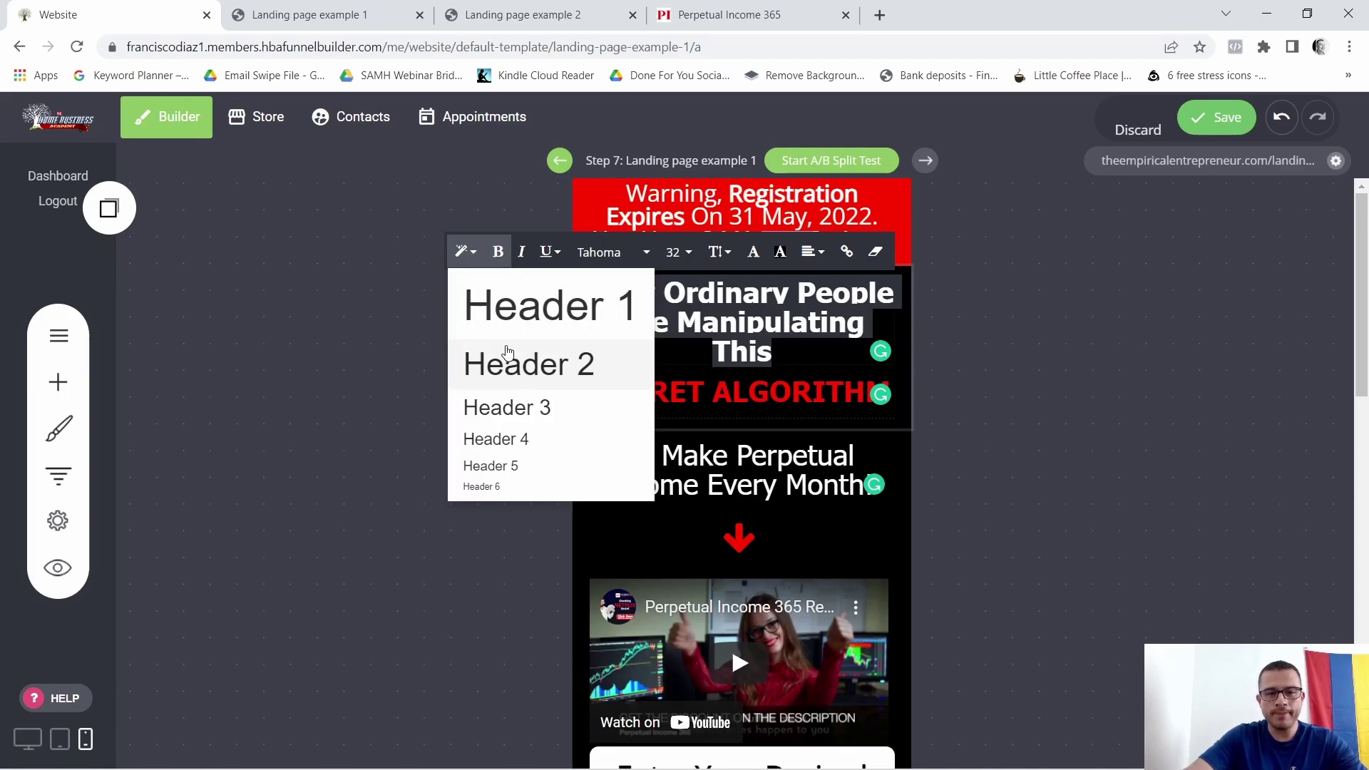
{"action": "left_click", "coordinate": [504, 410]}
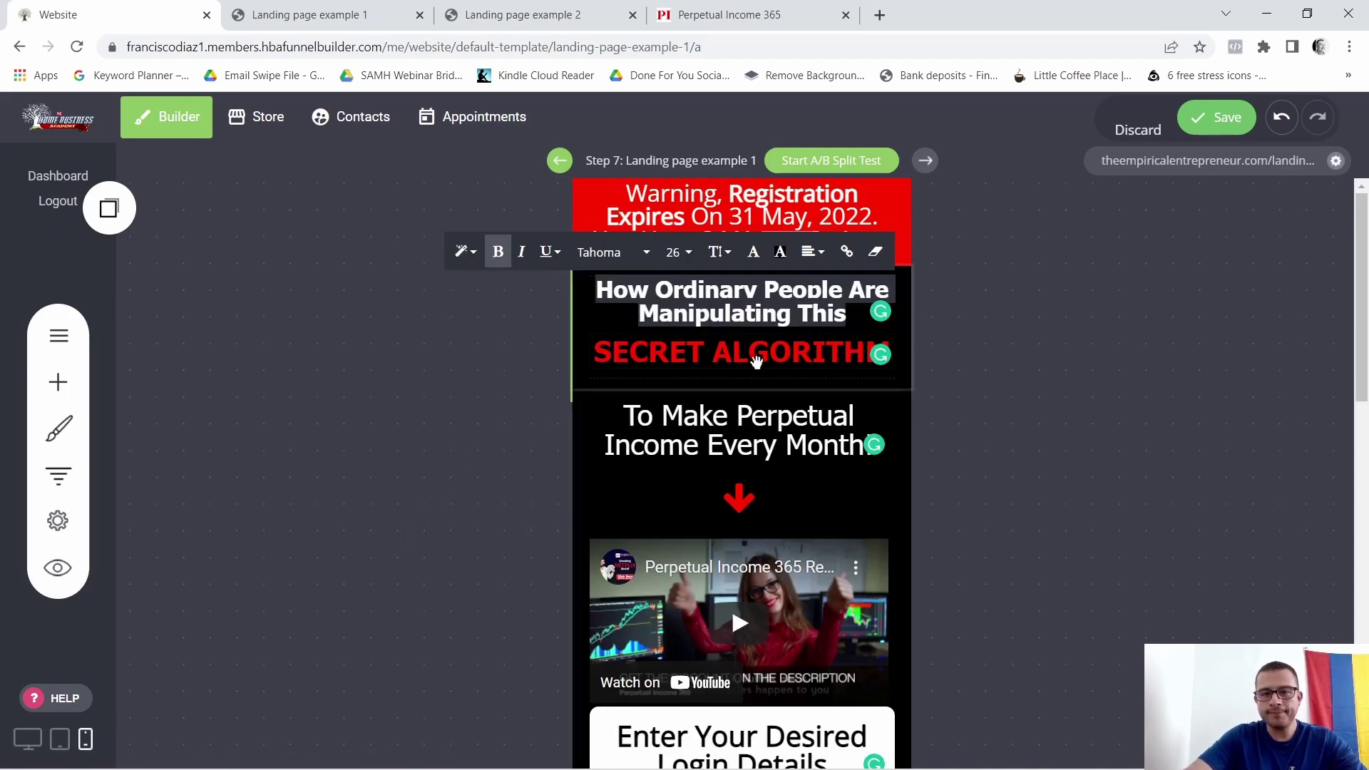
Apply the Header 3 style to the "SECRET ALGORITHM" line
{"action": "left_click", "coordinate": [724, 363]}
{"action": "triple_click", "coordinate": [724, 362]}
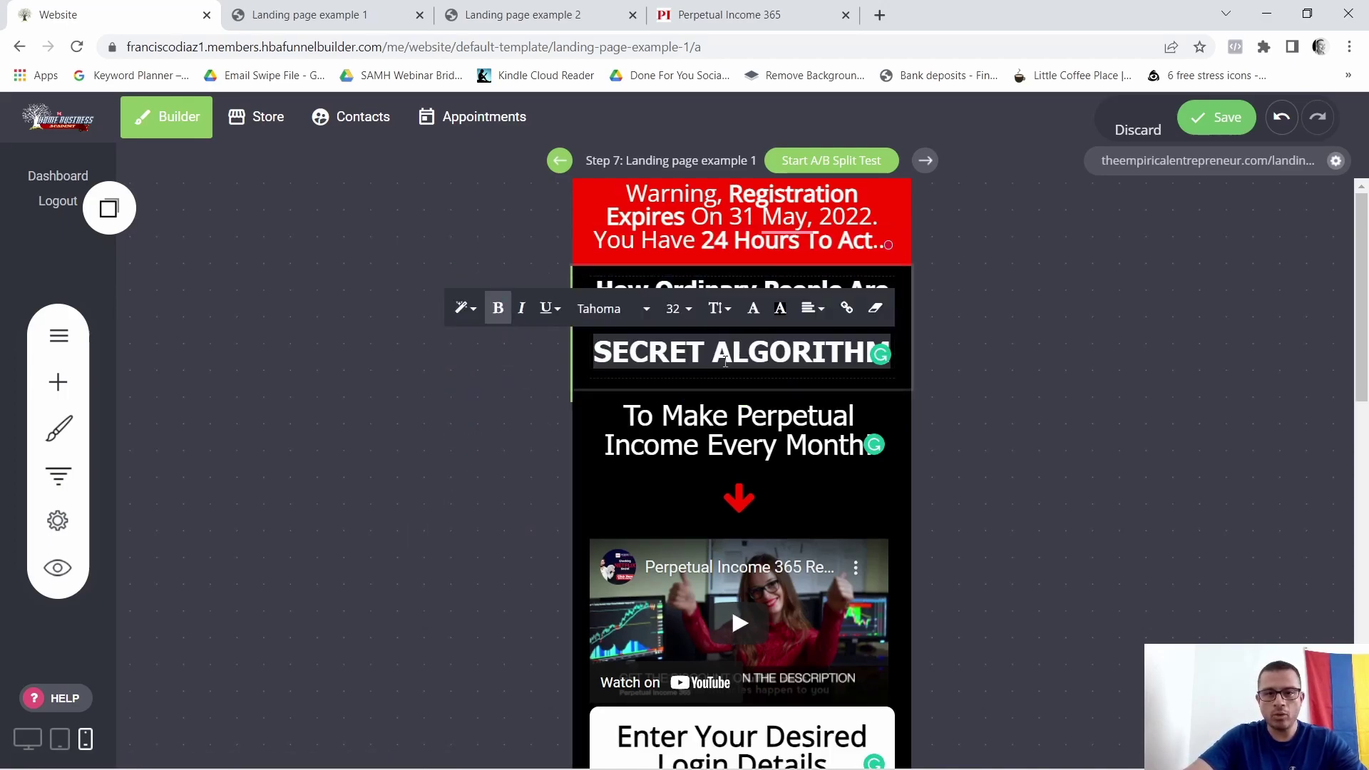
{"action": "left_click", "coordinate": [462, 308]}
{"action": "left_click", "coordinate": [518, 476]}
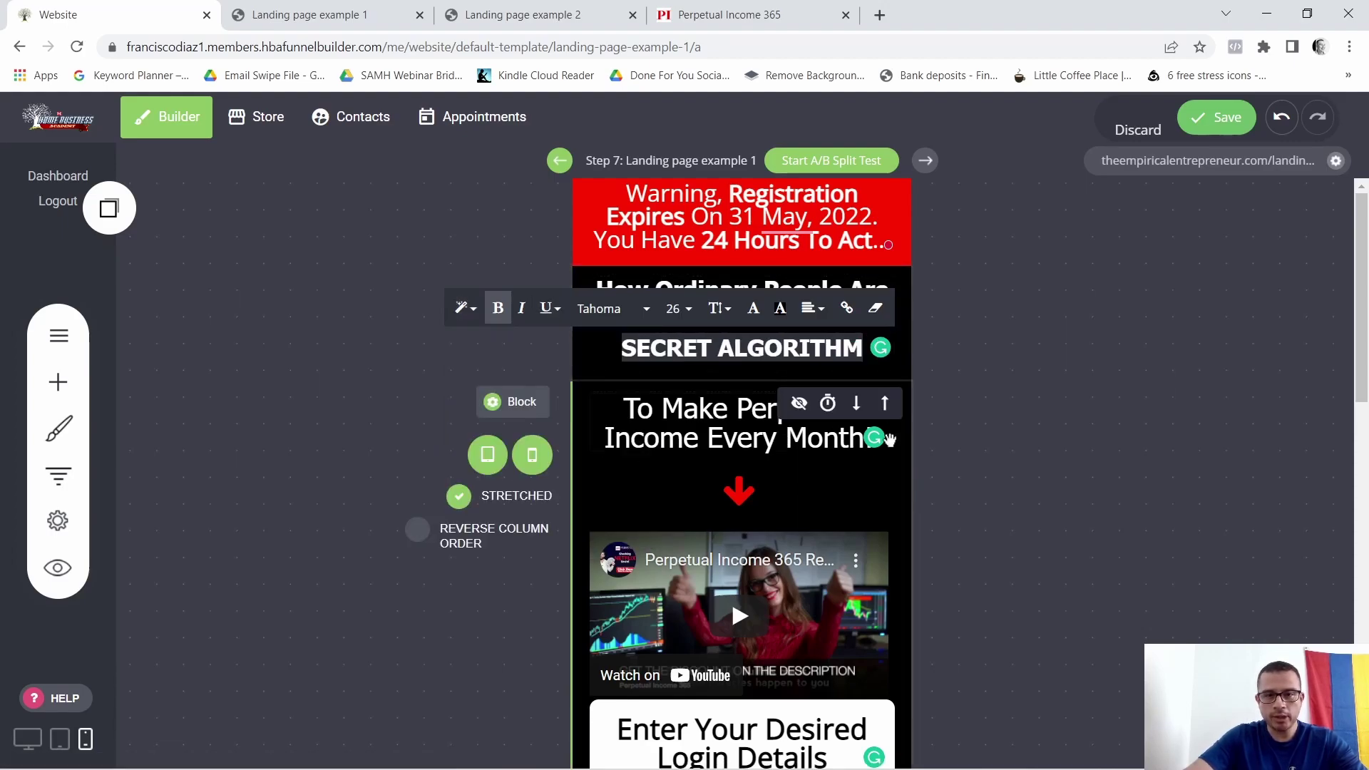
Apply the Header 3 style to the "To Make Perpetual Income Every Month!" line above the arrow
{"action": "left_click", "coordinate": [713, 426]}
{"action": "triple_click", "coordinate": [713, 426]}
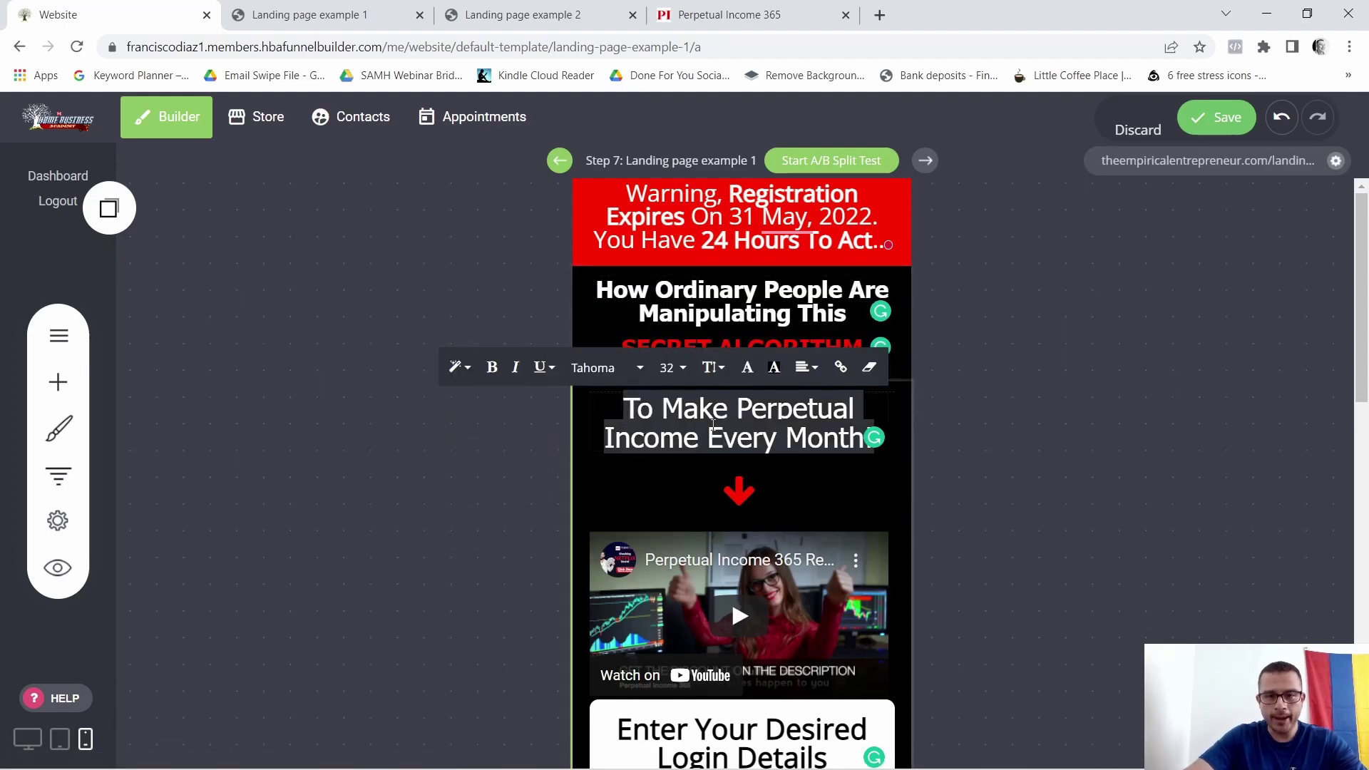
{"action": "left_click", "coordinate": [458, 367]}
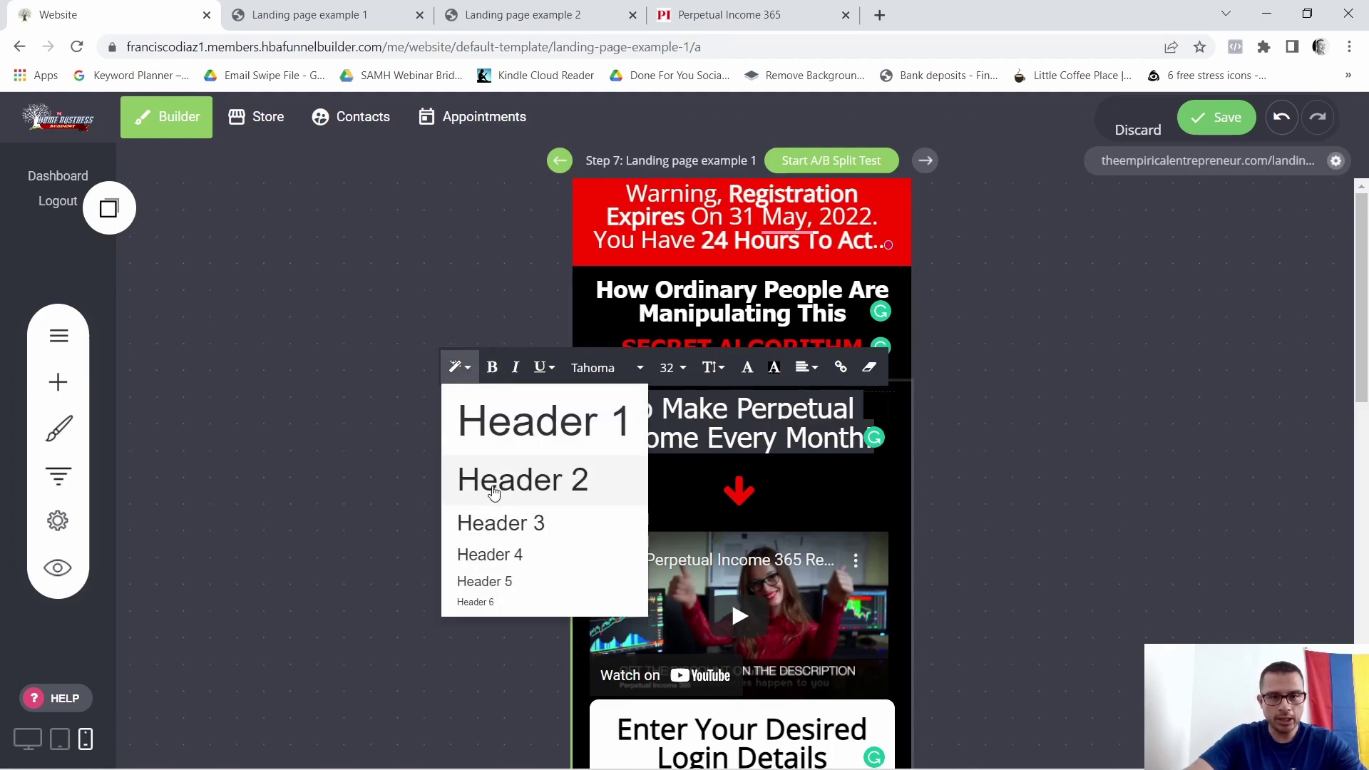
{"action": "left_click", "coordinate": [490, 527]}
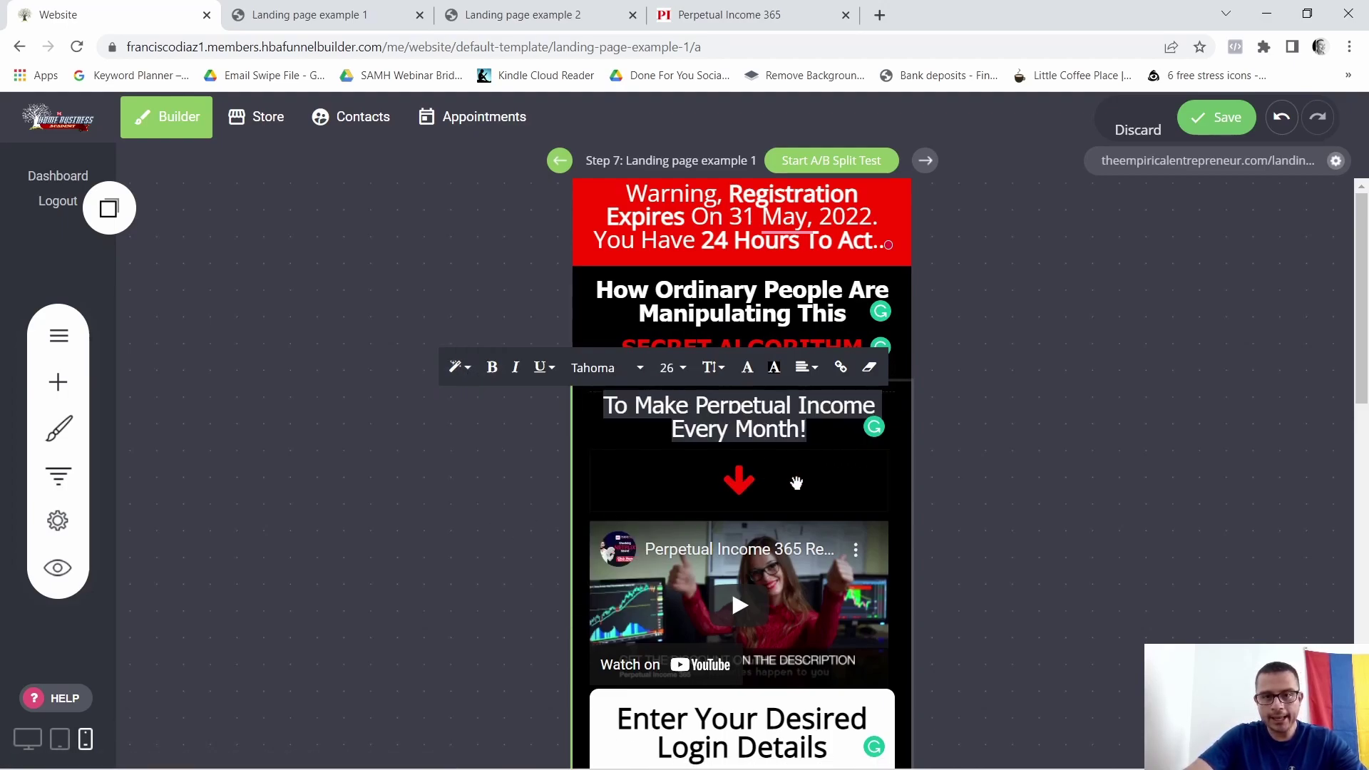
Reduce the "Enter Your Desired Login Details" form heading to the Header 5 style so it fits the mobile layout
{"action": "scroll", "coordinate": [796, 483], "scroll_direction": "down", "scroll_amount": 3}
{"action": "scroll", "coordinate": [774, 367], "scroll_direction": "down", "scroll_amount": 3}
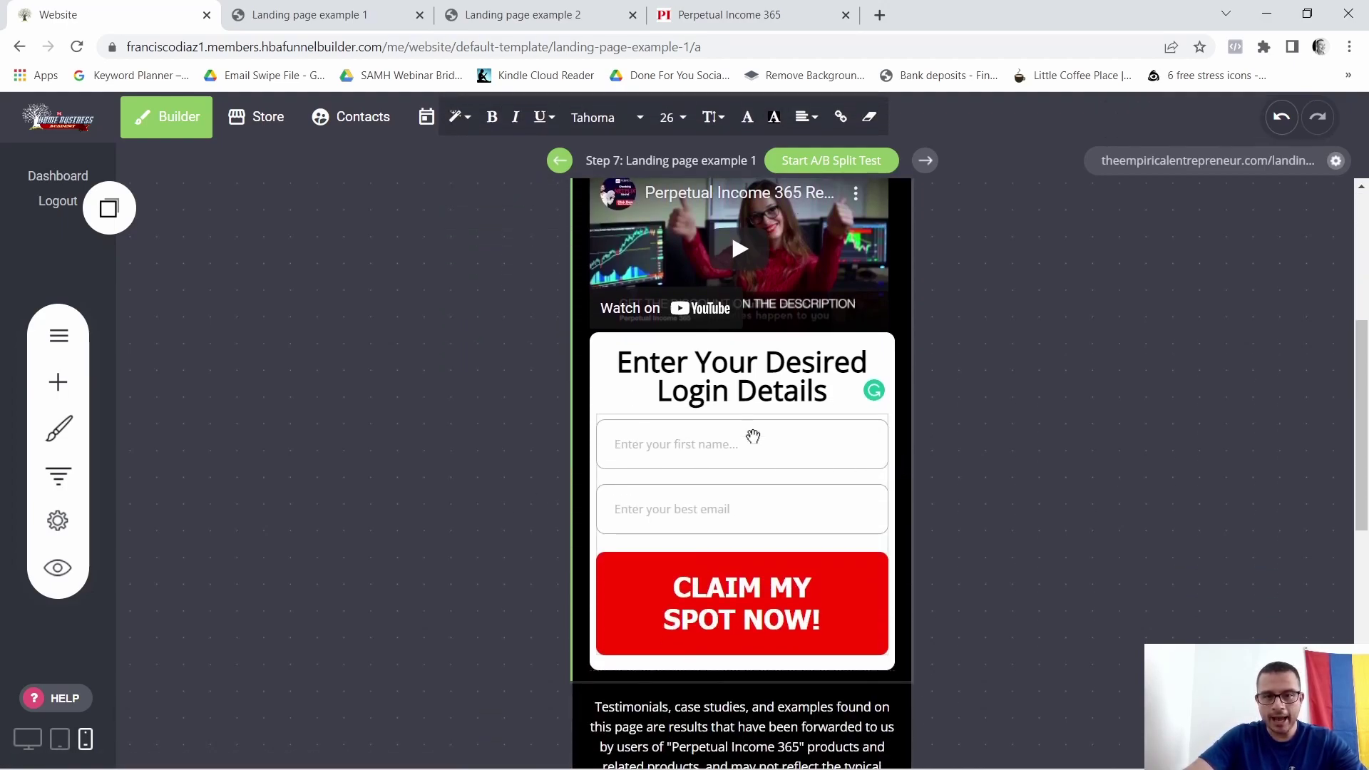
{"action": "triple_click", "coordinate": [773, 367]}
{"action": "left_click", "coordinate": [458, 322]}
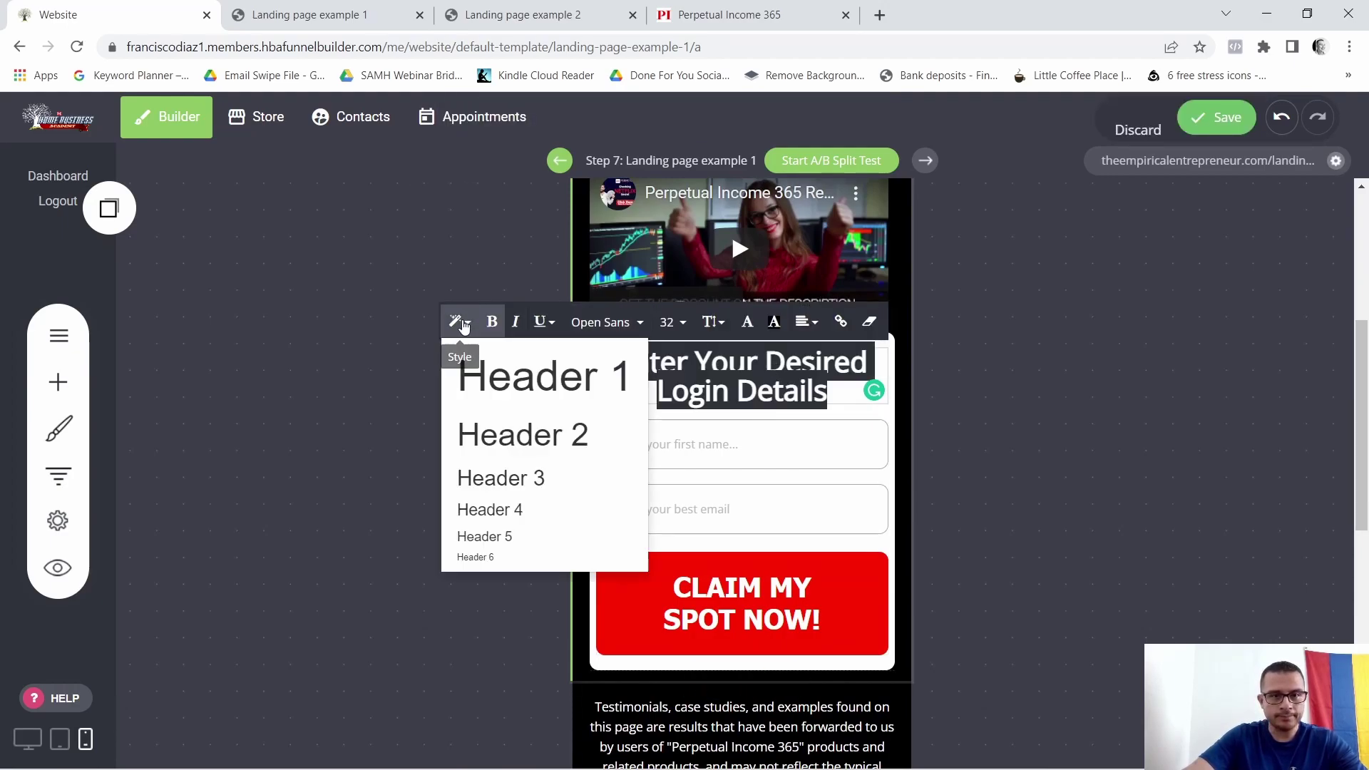
{"action": "left_click", "coordinate": [499, 482]}
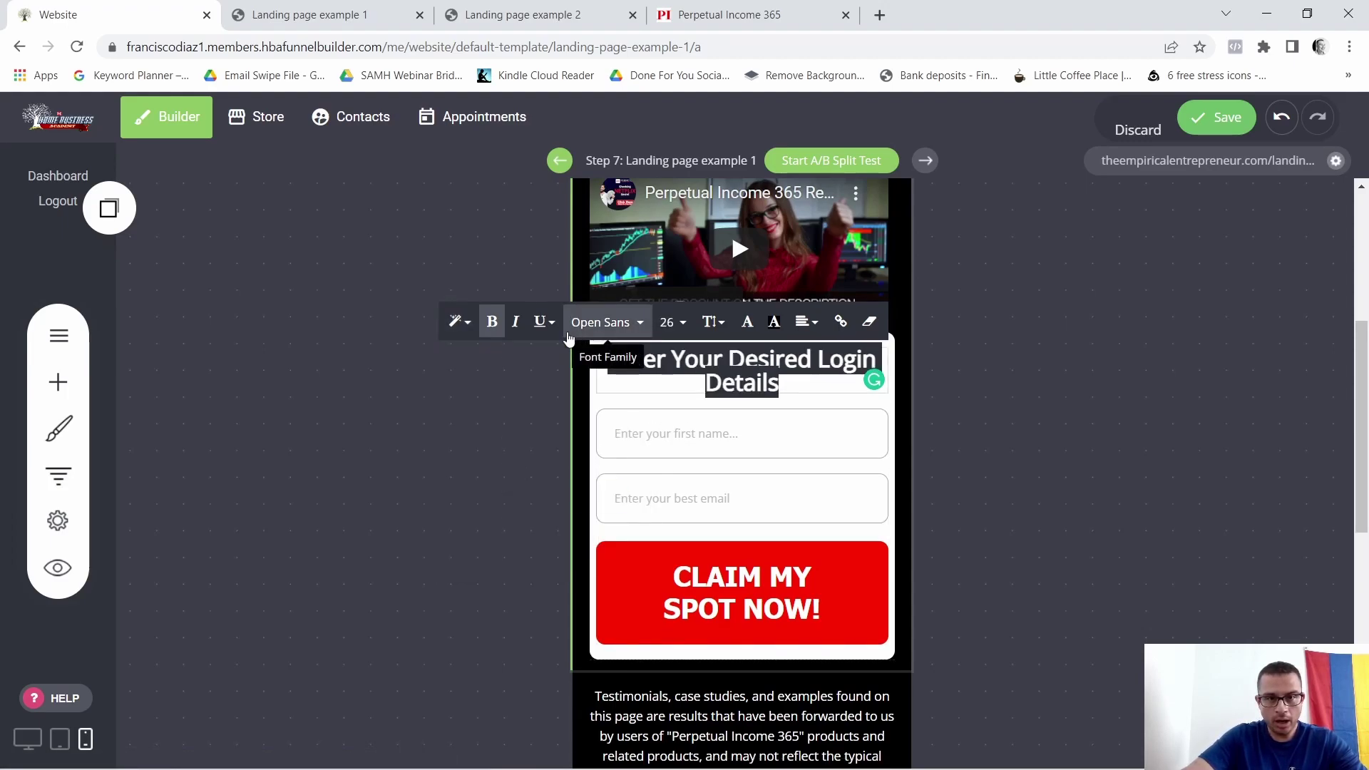
{"action": "left_click", "coordinate": [458, 322]}
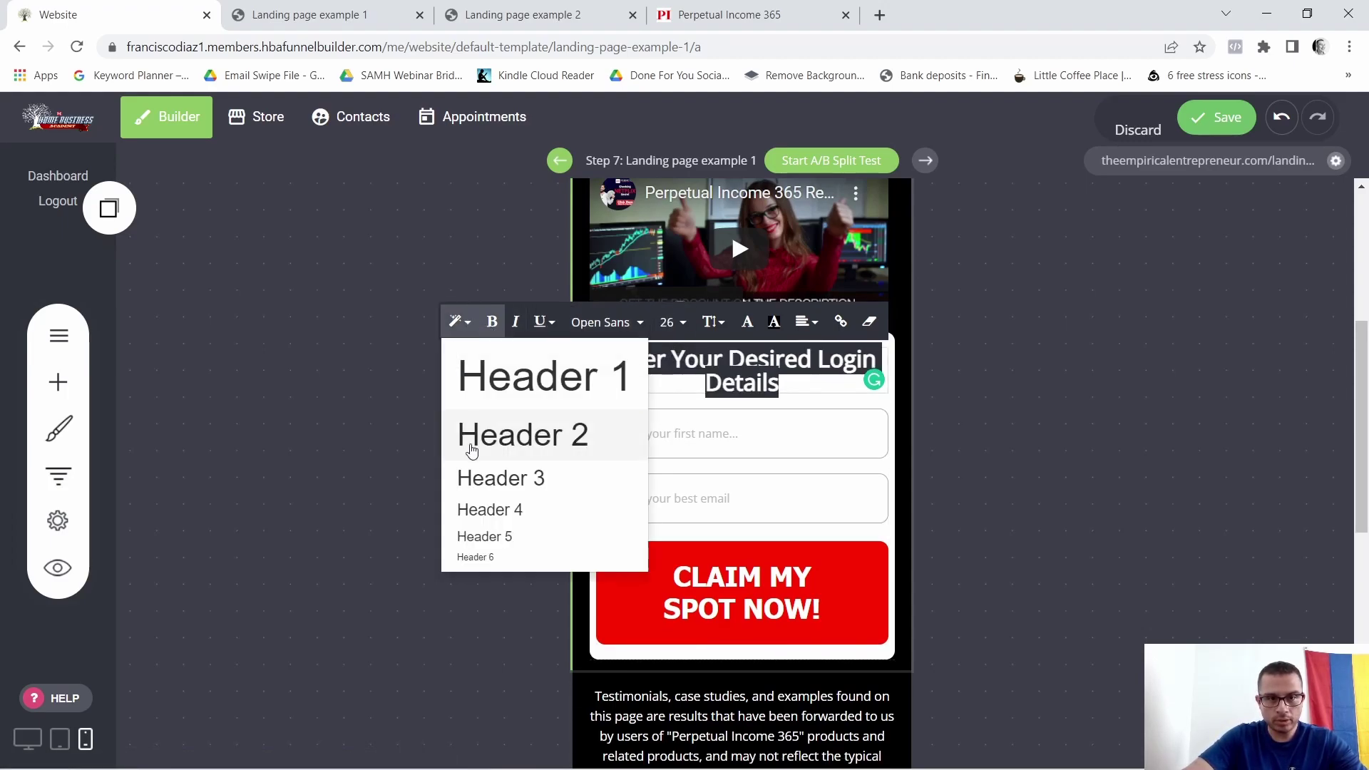
{"action": "left_click", "coordinate": [489, 509]}
{"action": "left_click", "coordinate": [458, 321]}
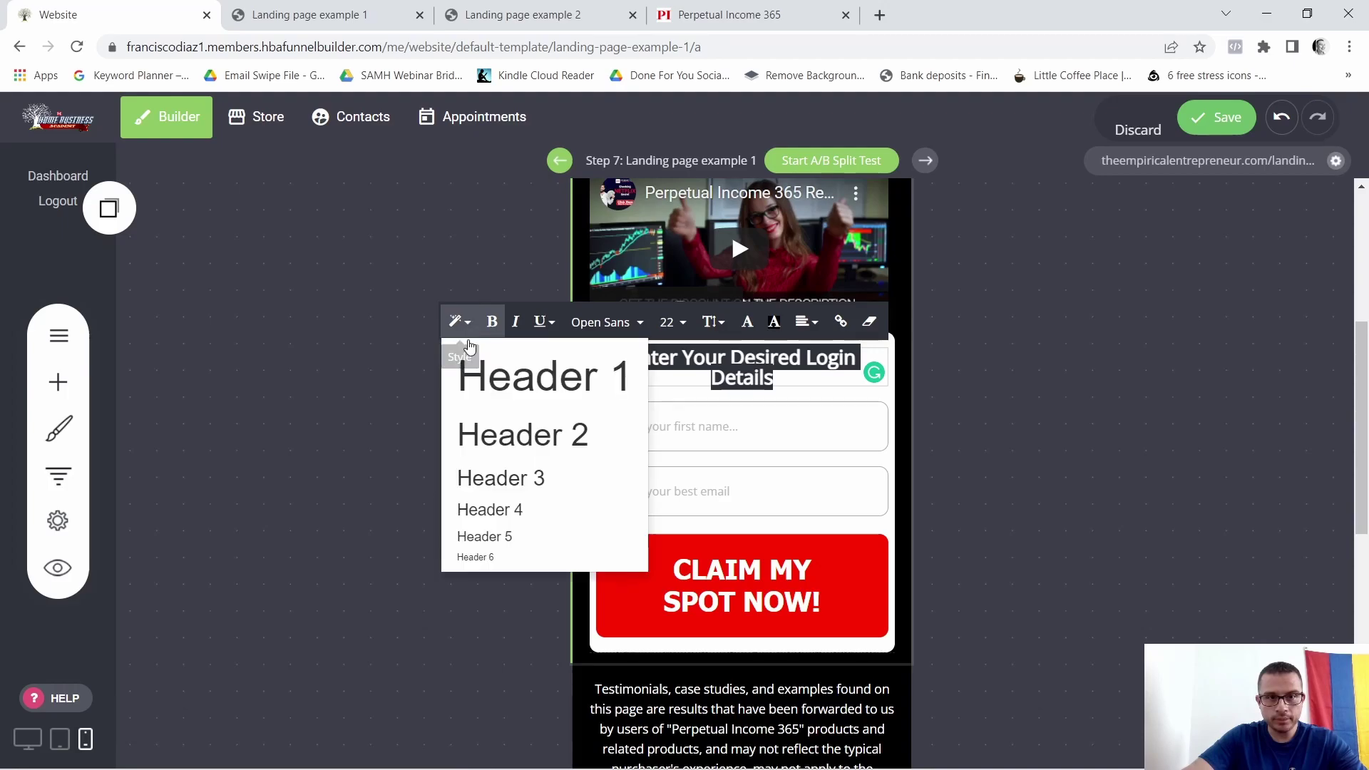
{"action": "left_click", "coordinate": [484, 536]}
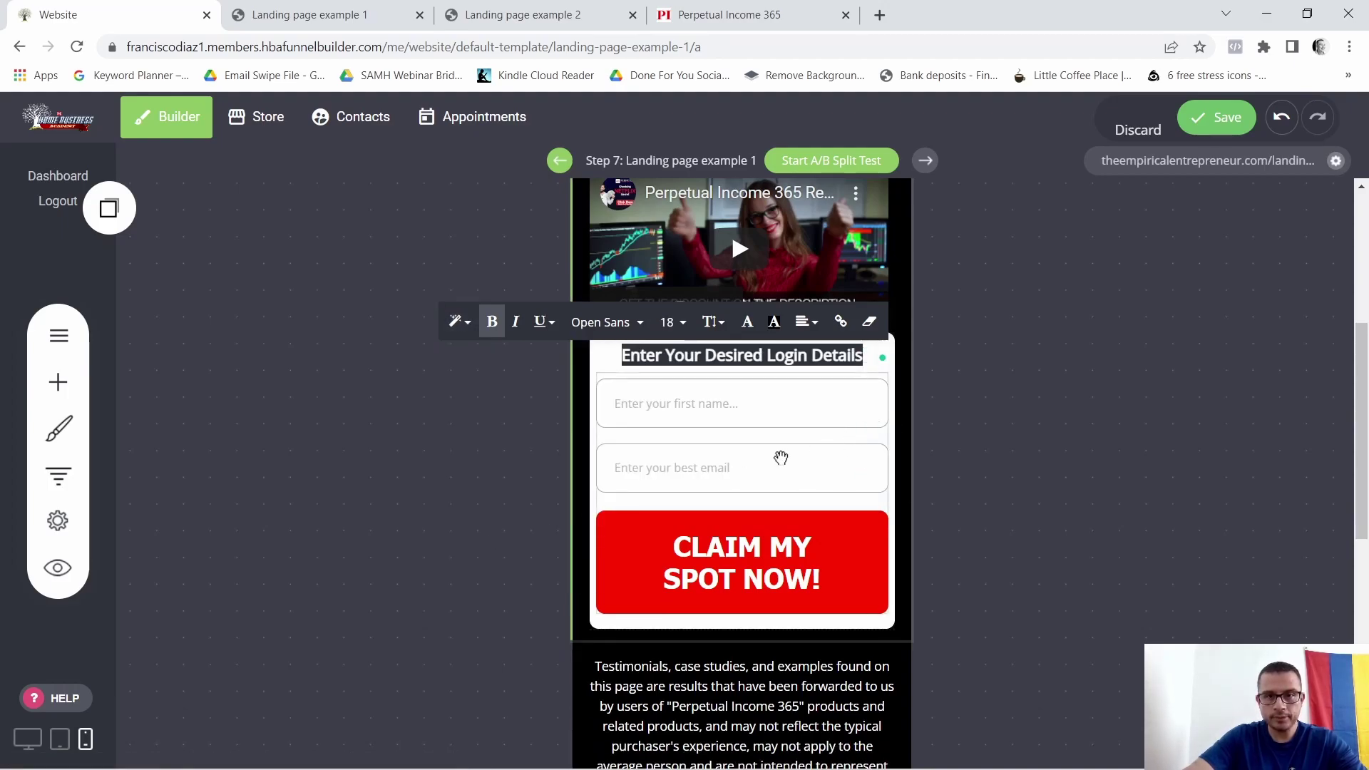
Examine the text style settings of the "CLAIM MY SPOT NOW!" button and the form's field list
{"action": "left_click", "coordinate": [773, 575]}
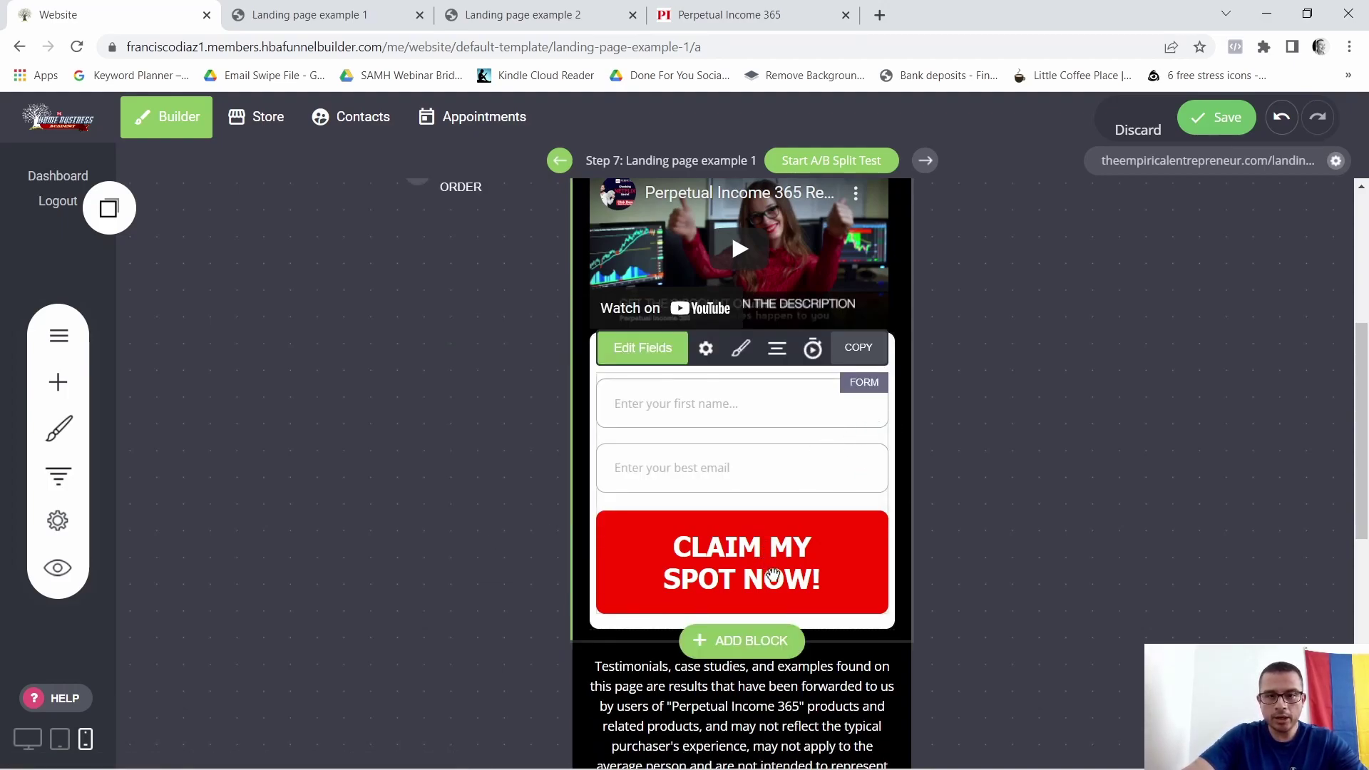
{"action": "left_click", "coordinate": [736, 348]}
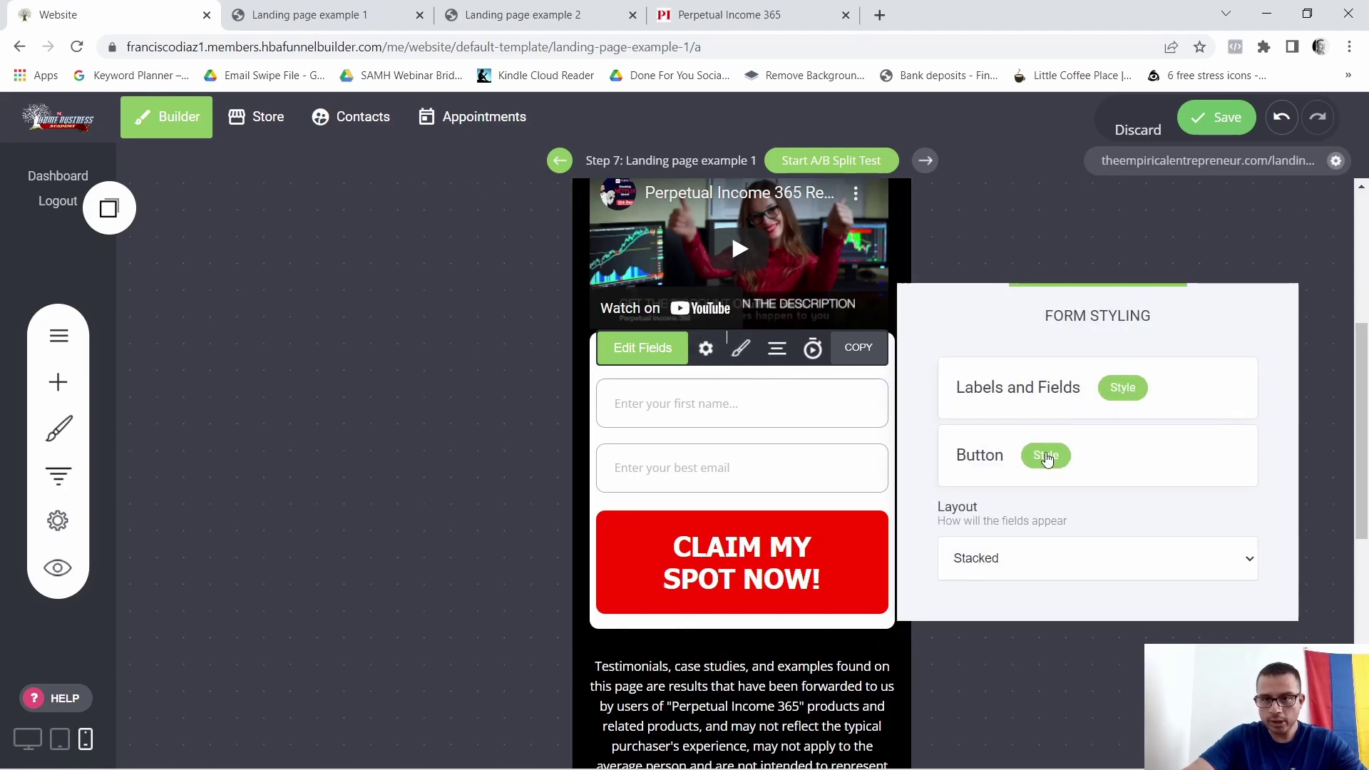
{"action": "left_click", "coordinate": [1047, 456]}
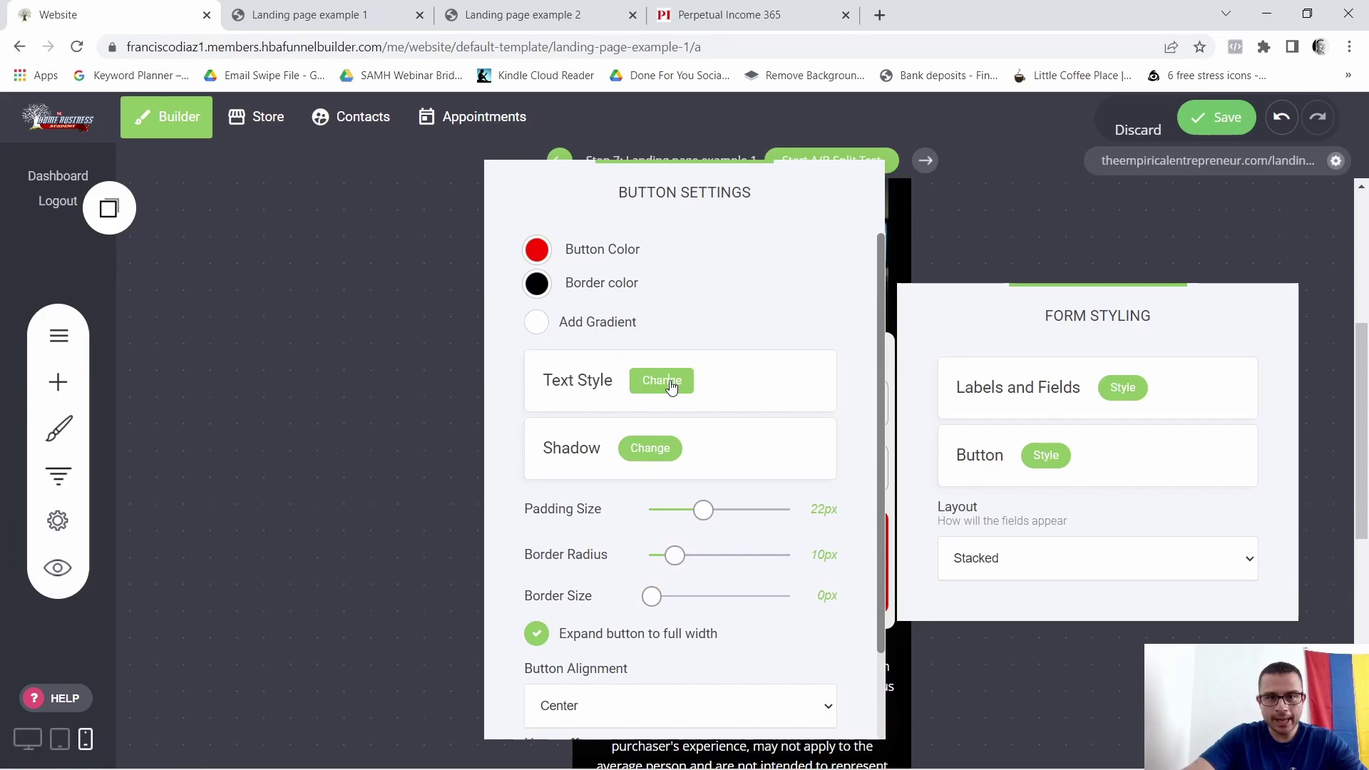
{"action": "left_click", "coordinate": [670, 384]}
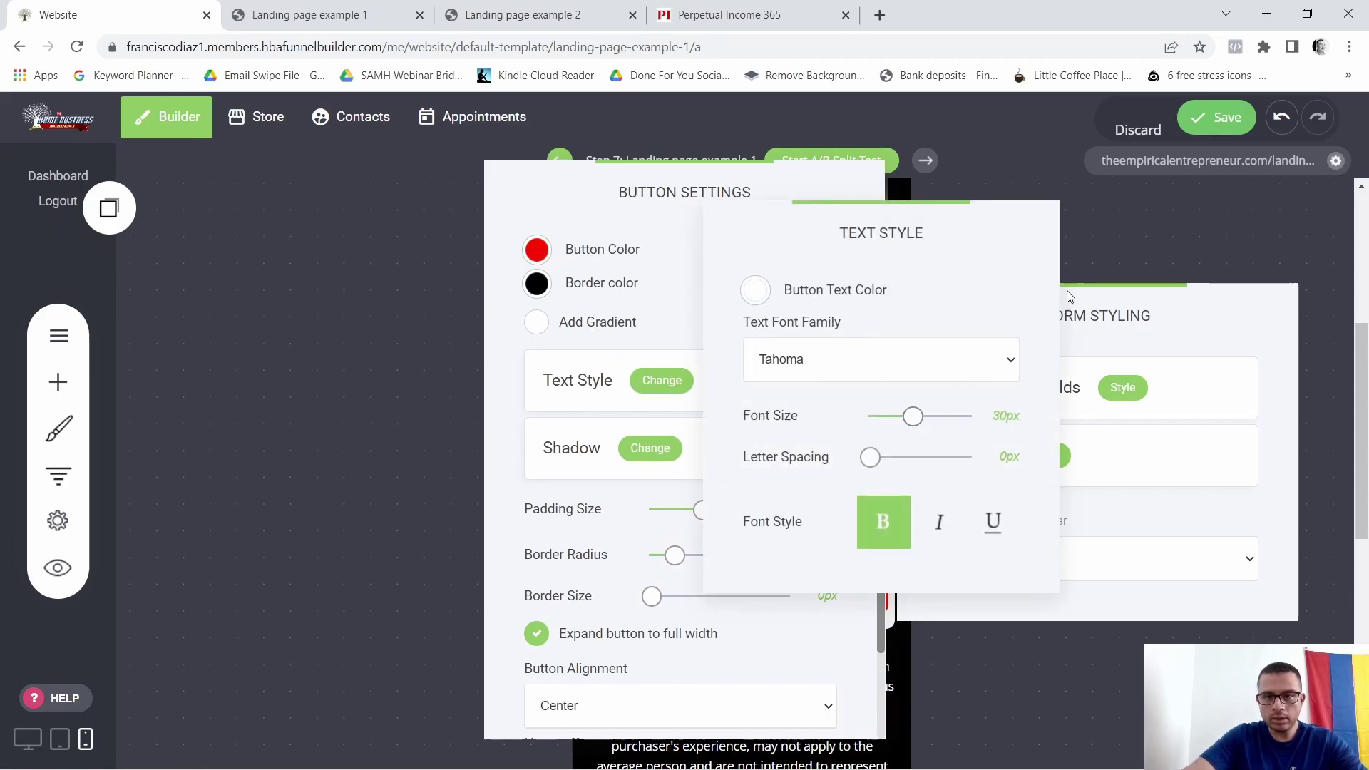
{"action": "left_click", "coordinate": [1096, 264]}
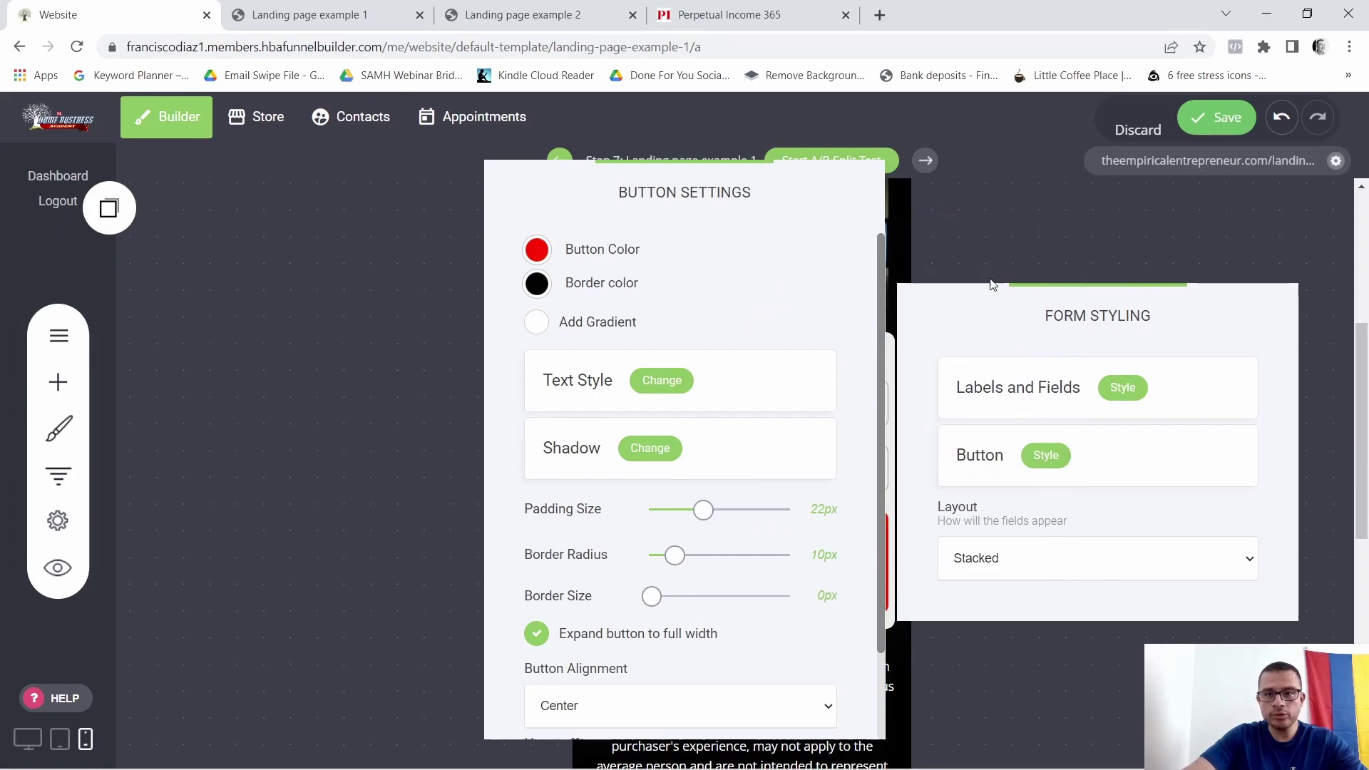
{"action": "left_click", "coordinate": [999, 230]}
{"action": "left_click", "coordinate": [1000, 229]}
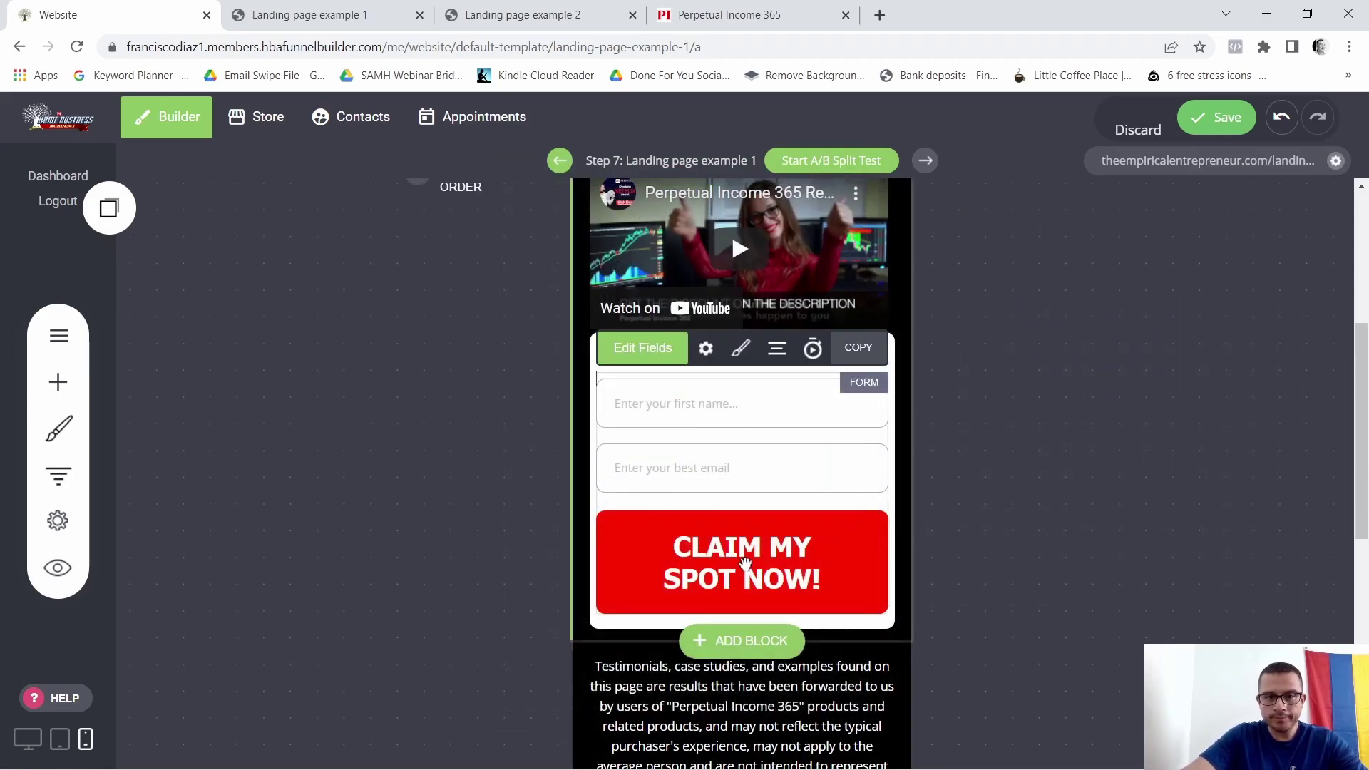
{"action": "left_click", "coordinate": [639, 348]}
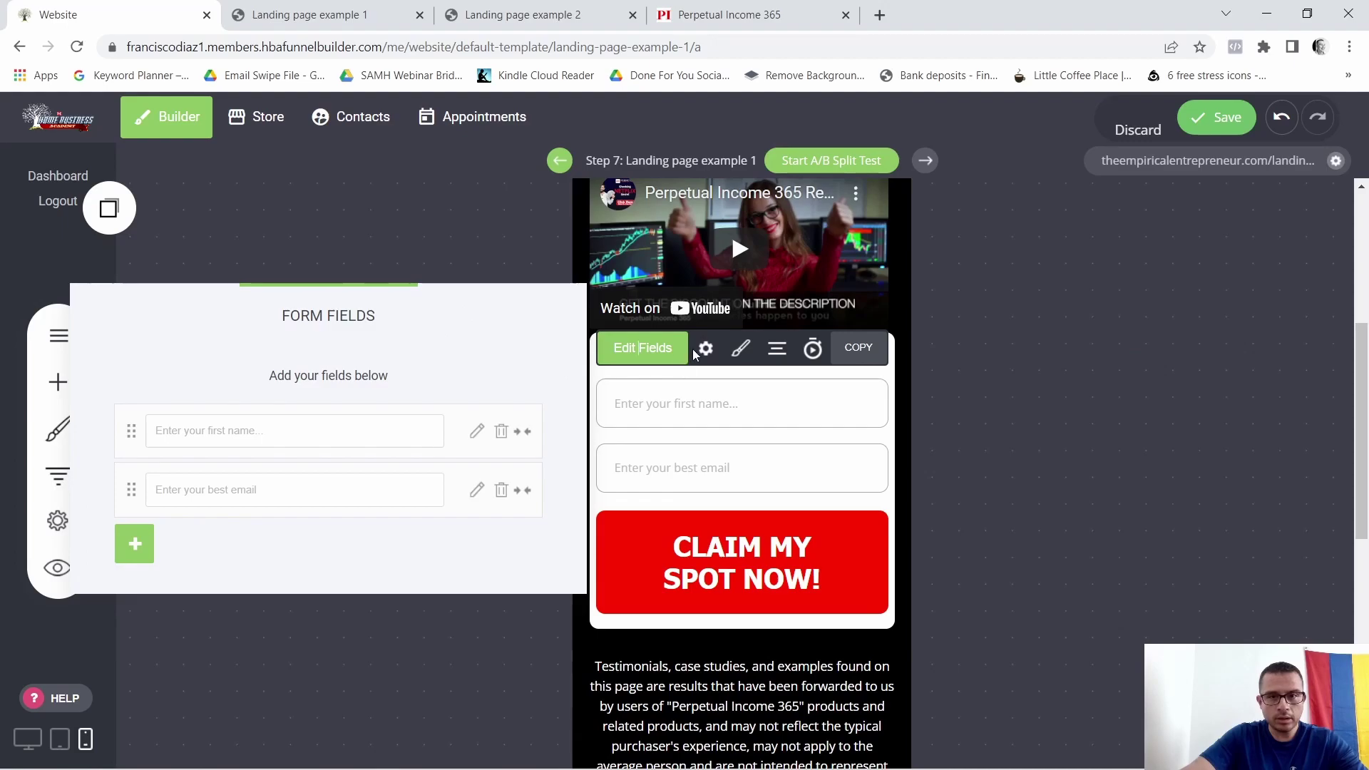
{"action": "left_click", "coordinate": [709, 349]}
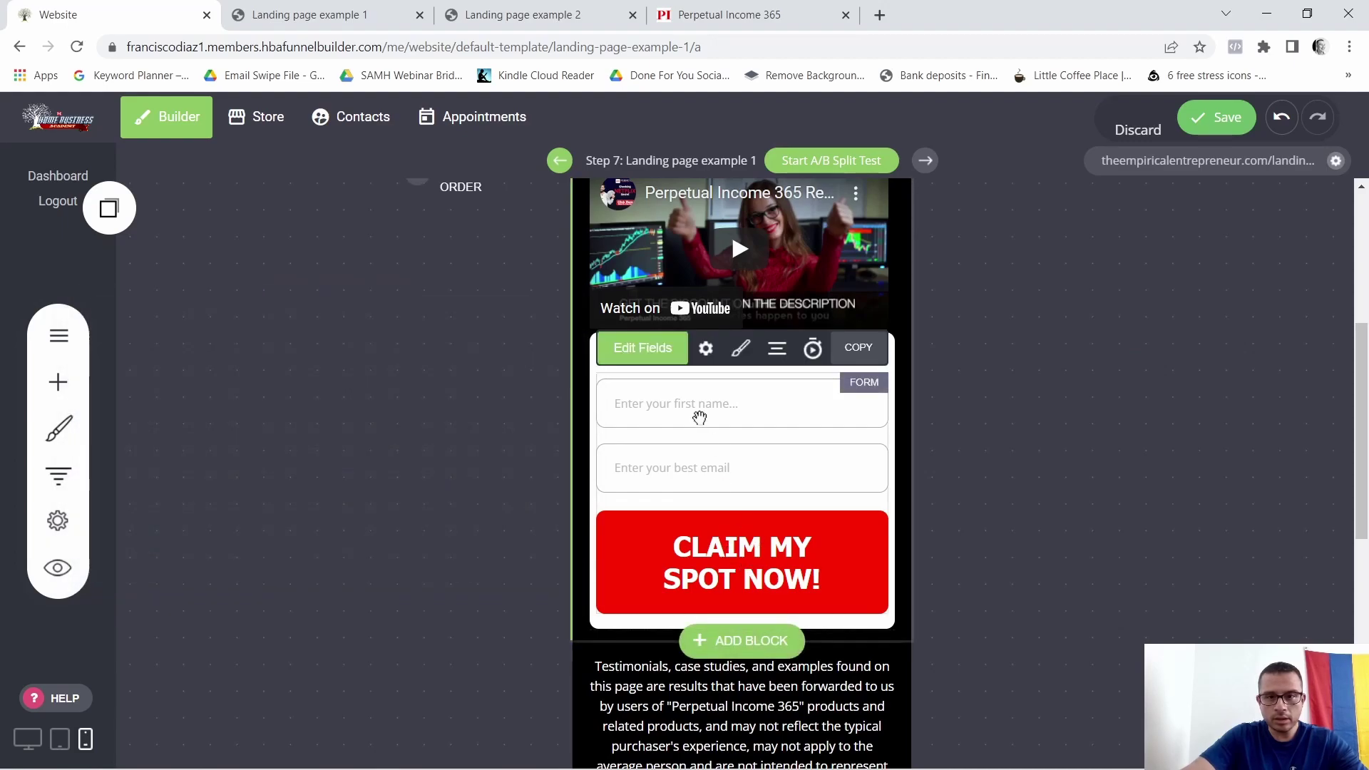
Try to adjust the font size of the form's "CLAIM MY SPOT NOW!" button in its text style settings
{"action": "left_click", "coordinate": [741, 348]}
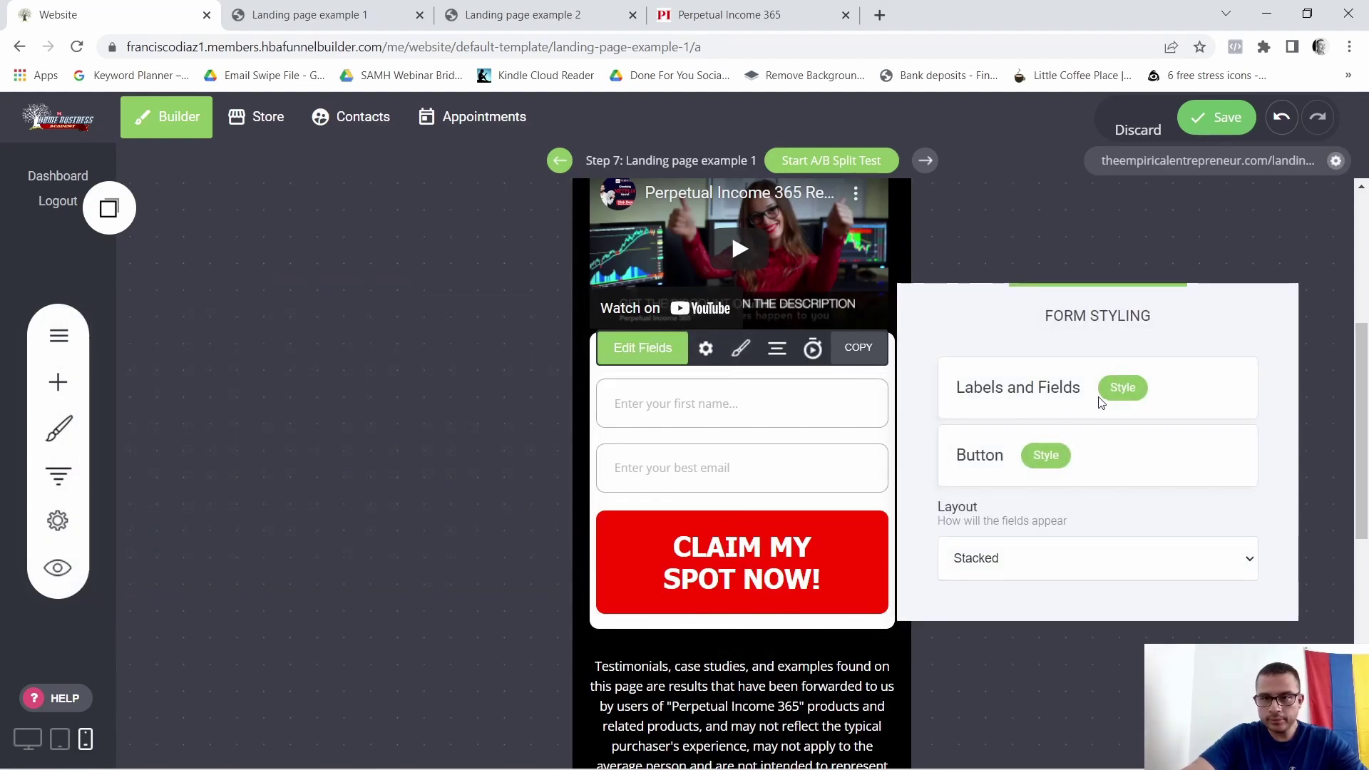
{"action": "left_click", "coordinate": [1046, 455]}
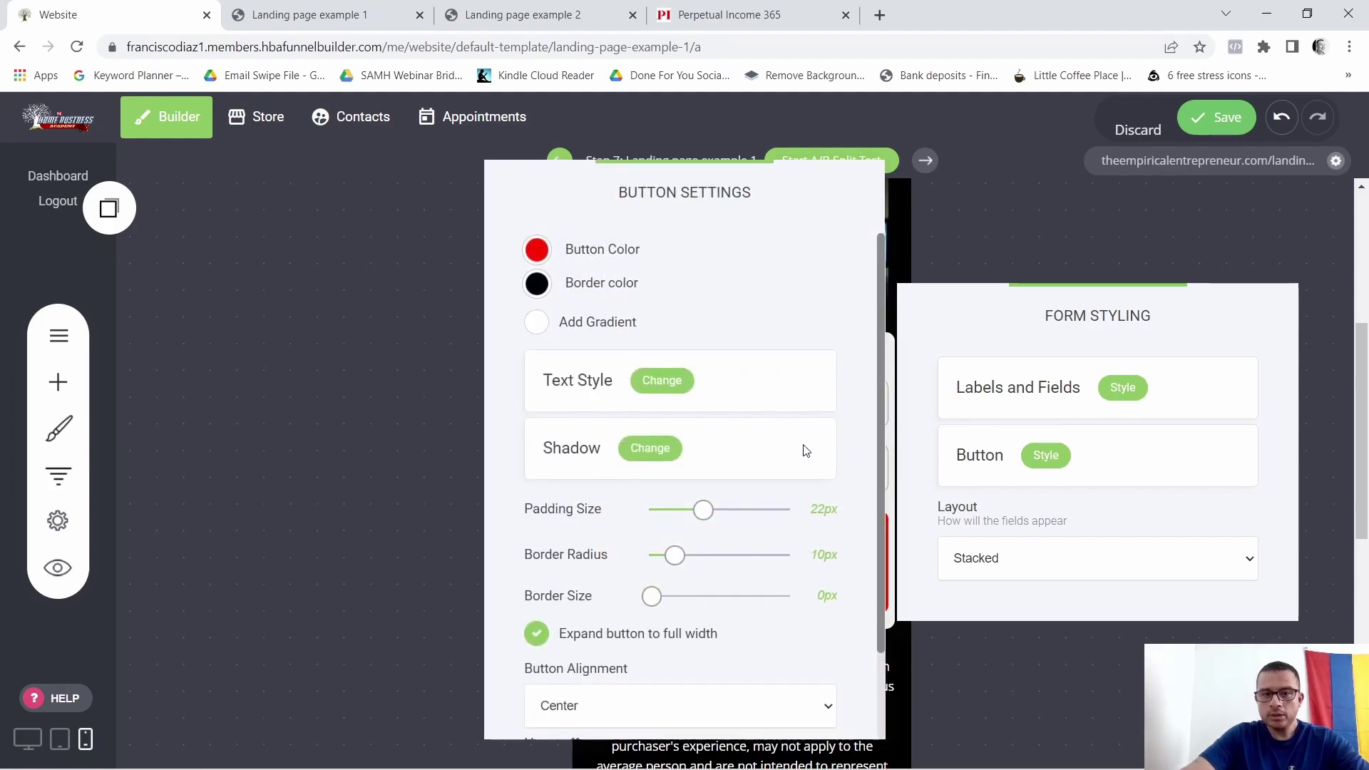
{"action": "left_click", "coordinate": [662, 381]}
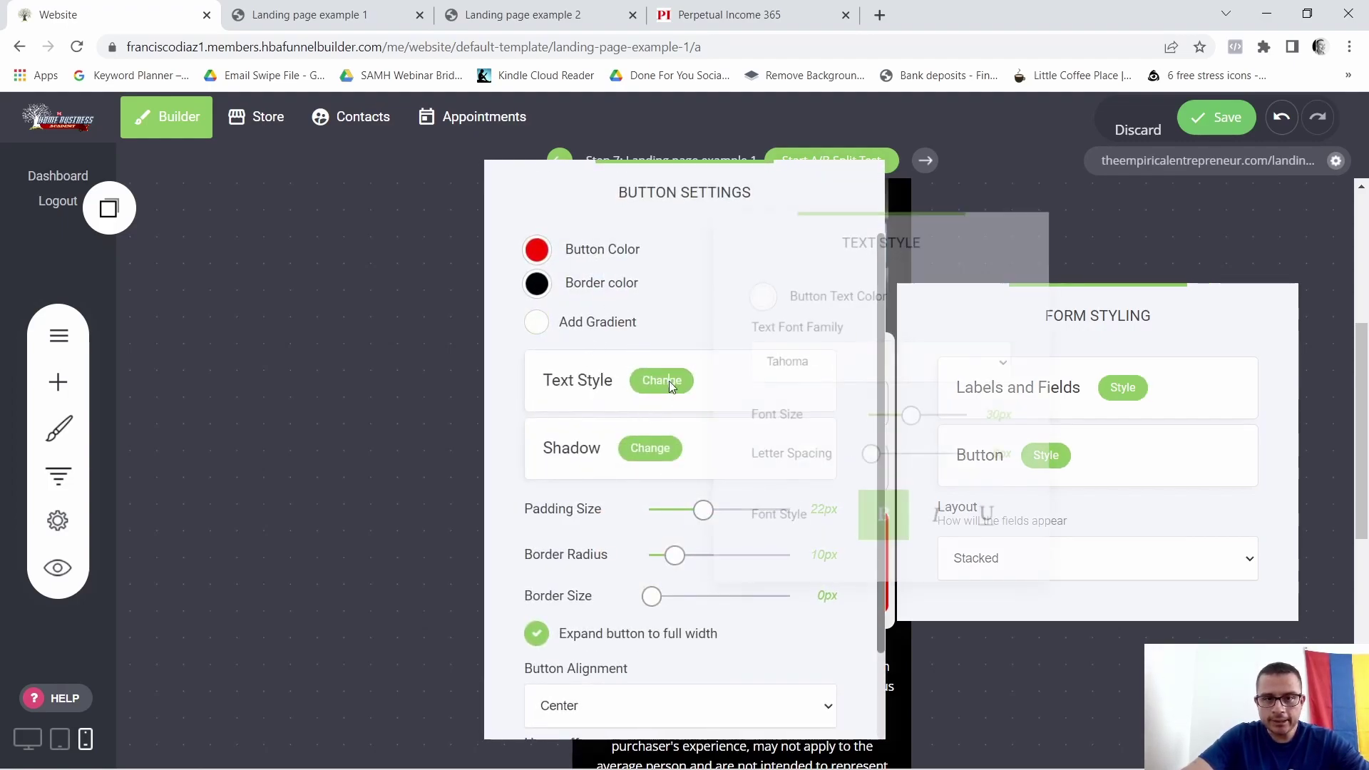
{"action": "mouse_move", "coordinate": [908, 419]}
{"action": "left_mouse_down"}
{"action": "mouse_move", "coordinate": [894, 419]}
{"action": "mouse_move", "coordinate": [915, 421]}
{"action": "left_mouse_up"}
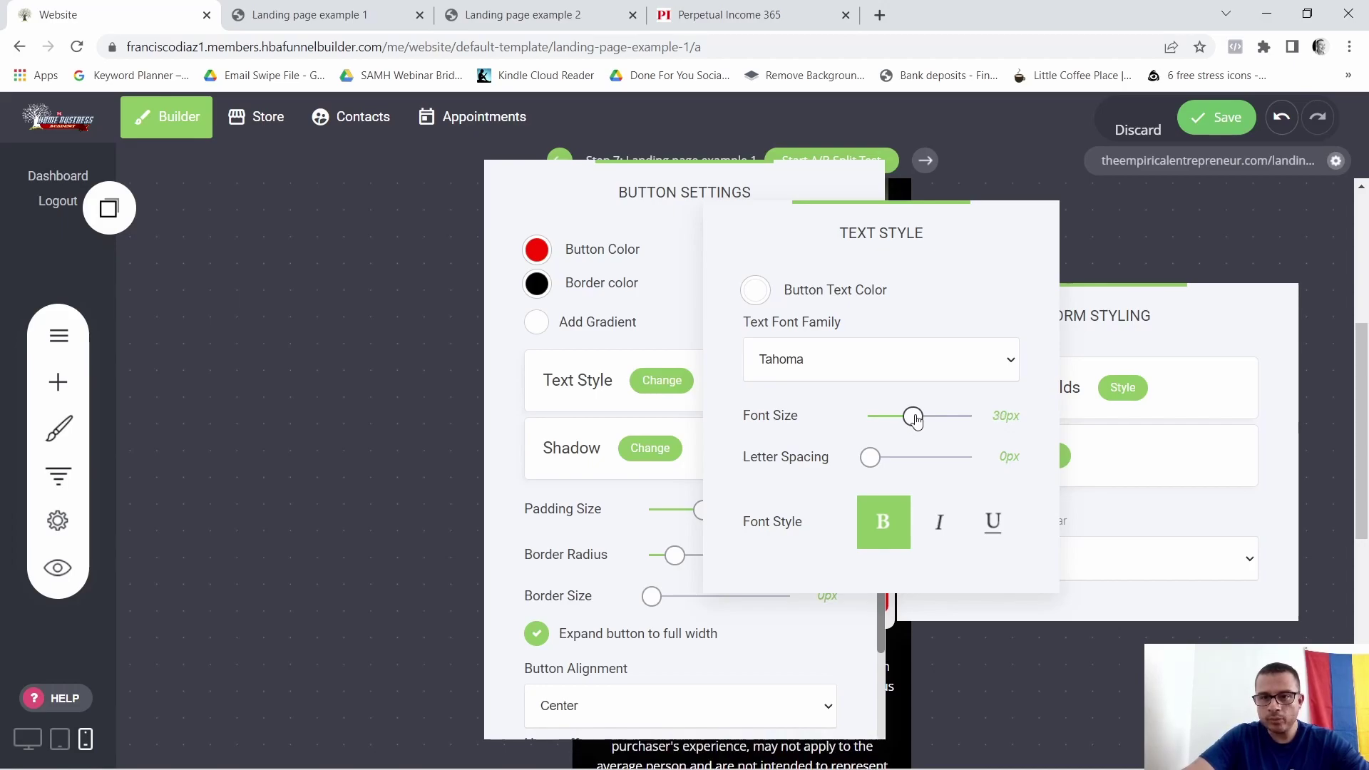
{"action": "left_click", "coordinate": [1112, 233]}
{"action": "left_click", "coordinate": [949, 245]}
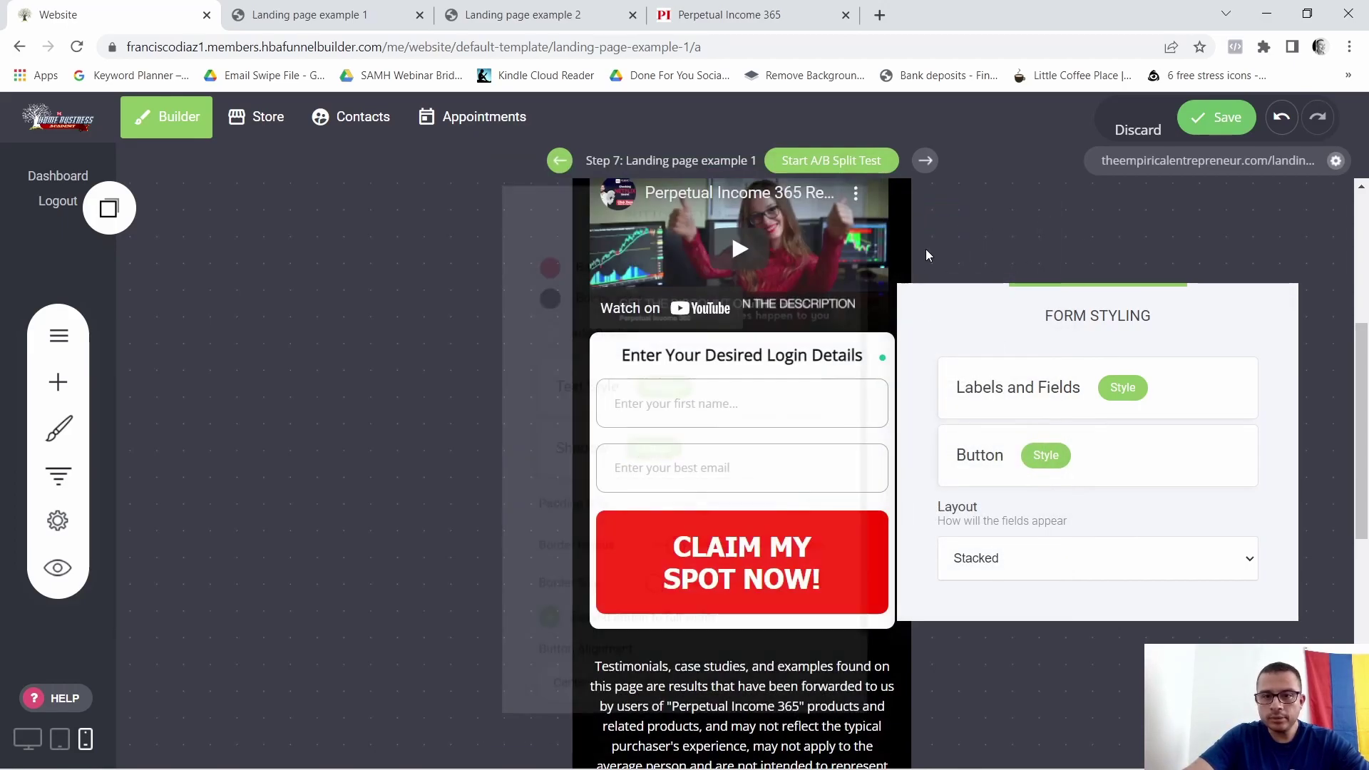
Examine the form's styling options, field list and form settings for a way to resize the button text
{"action": "left_click", "coordinate": [771, 563]}
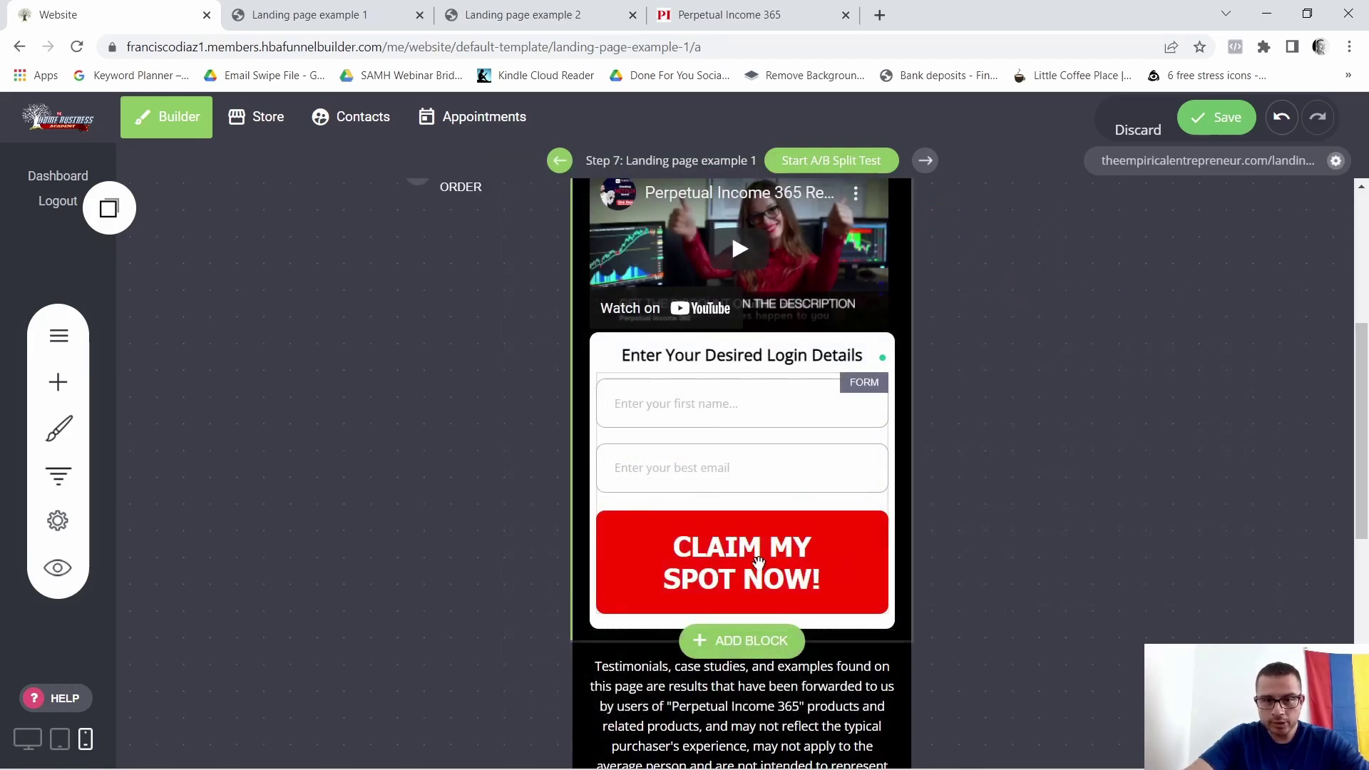
{"action": "mouse_move", "coordinate": [758, 563]}
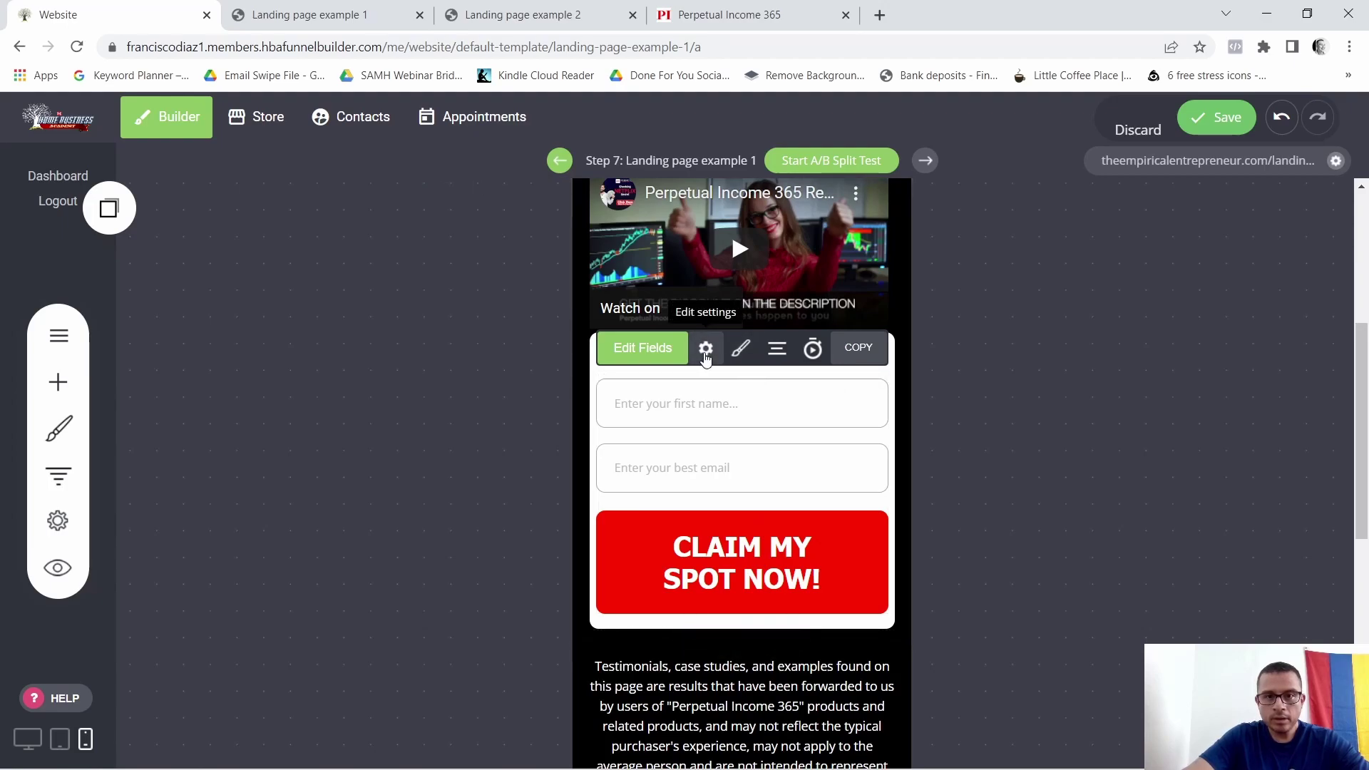
{"action": "left_click", "coordinate": [742, 348]}
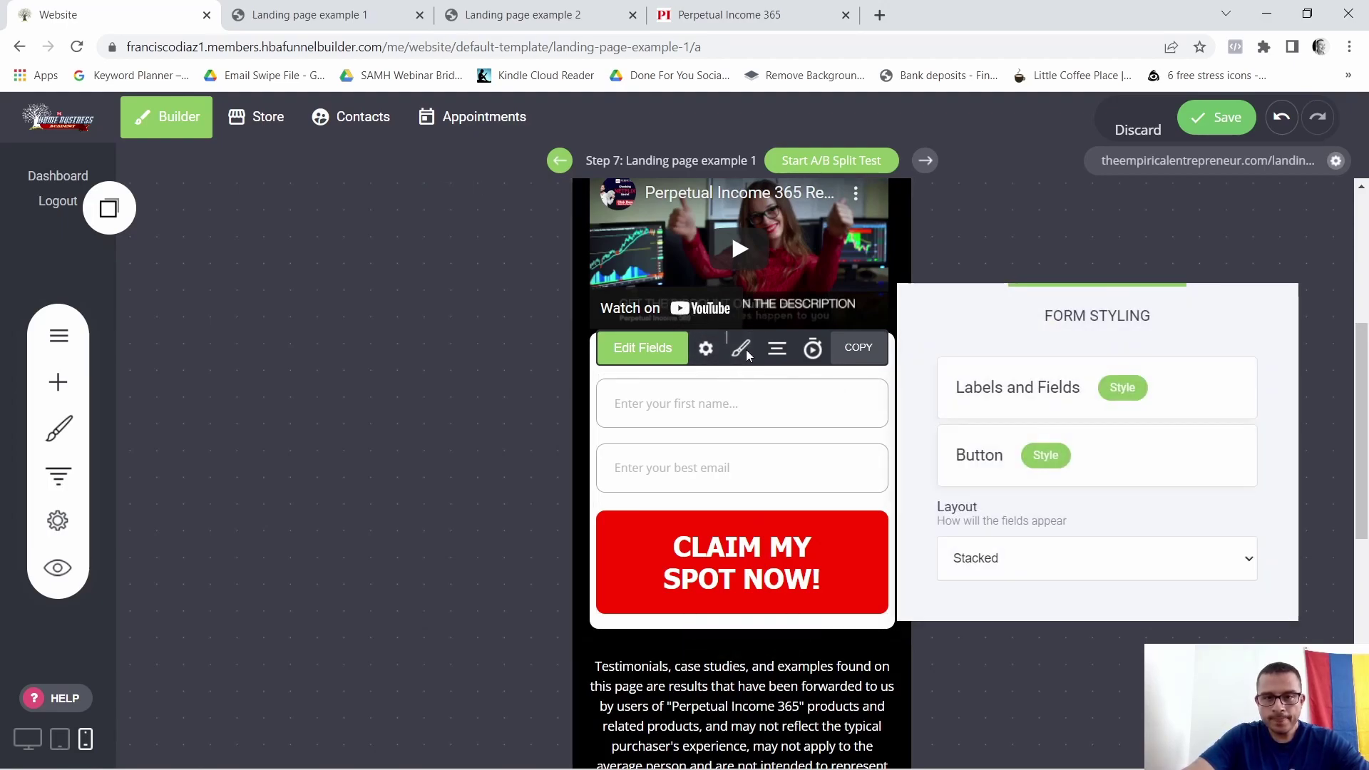
{"action": "left_click", "coordinate": [675, 359]}
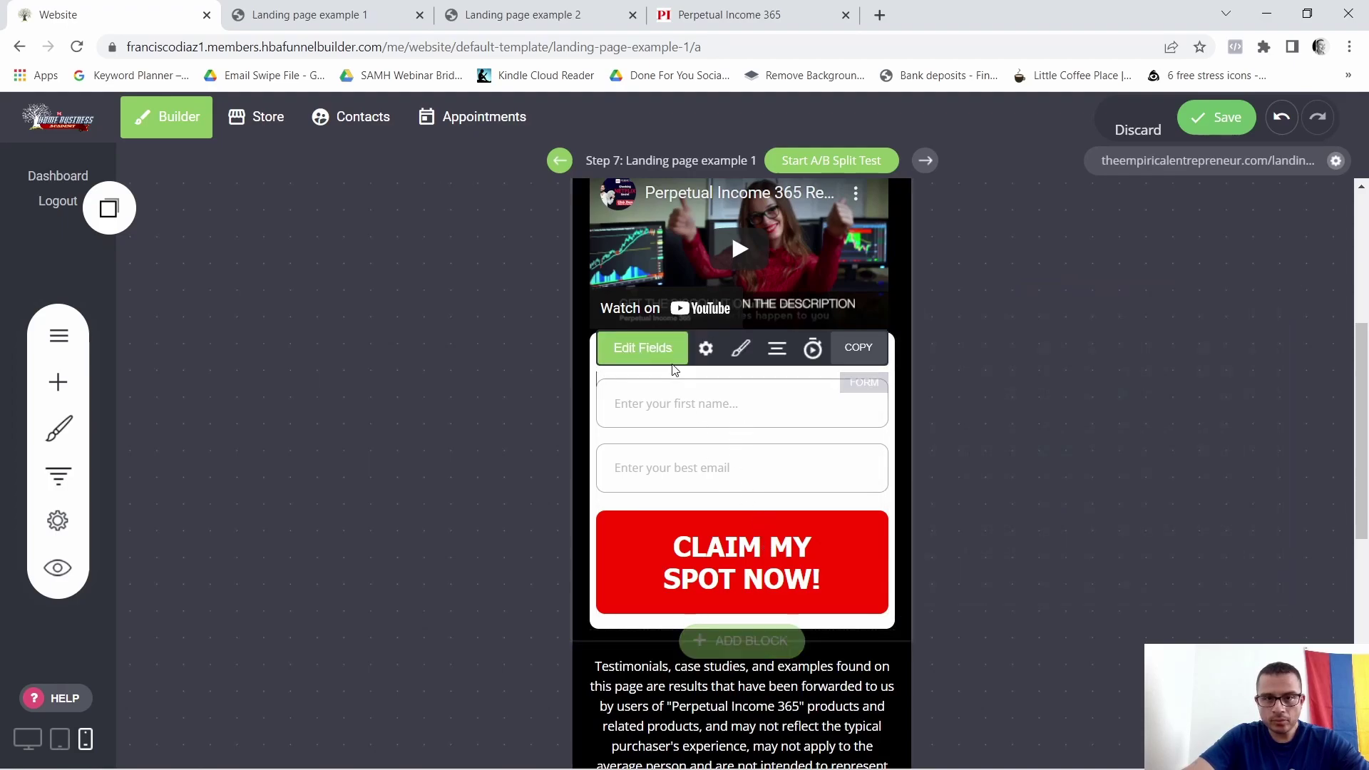
{"action": "left_click", "coordinate": [664, 345]}
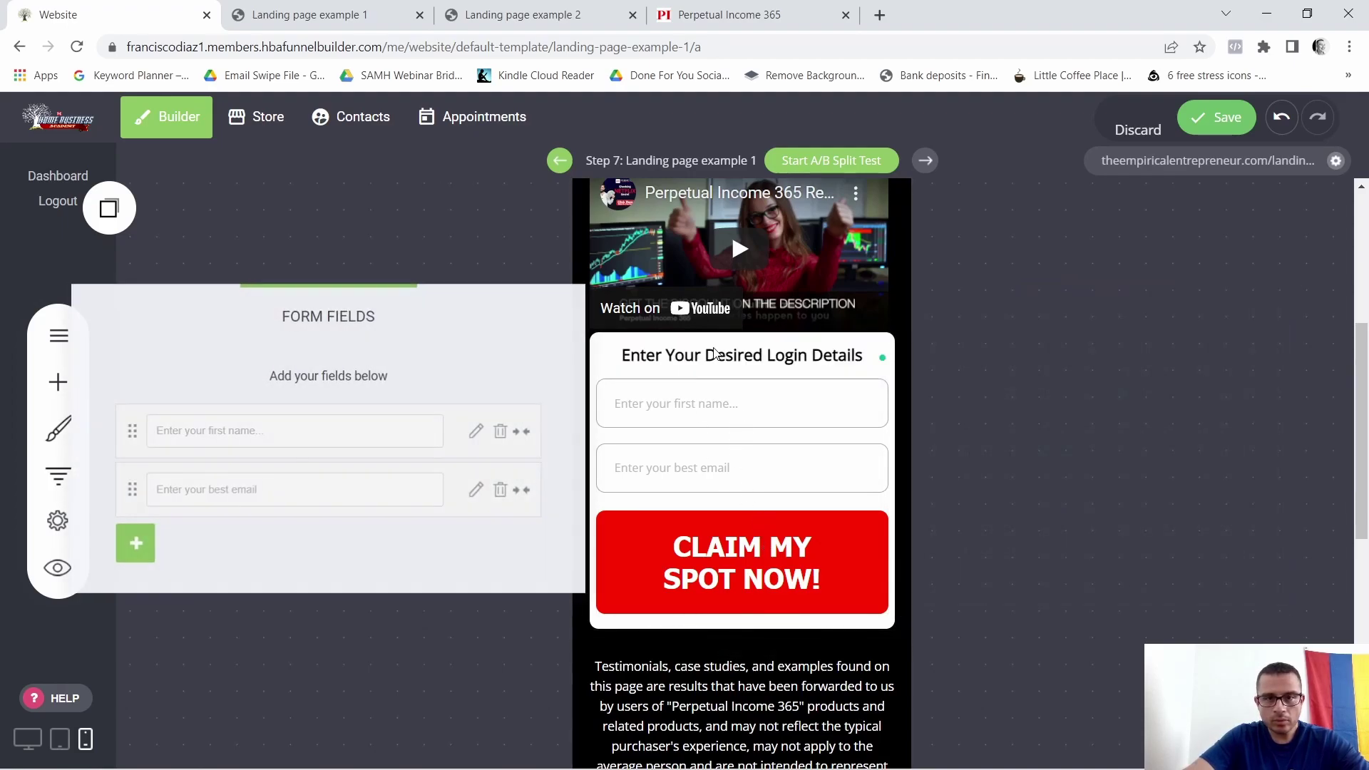
{"action": "left_click", "coordinate": [706, 348]}
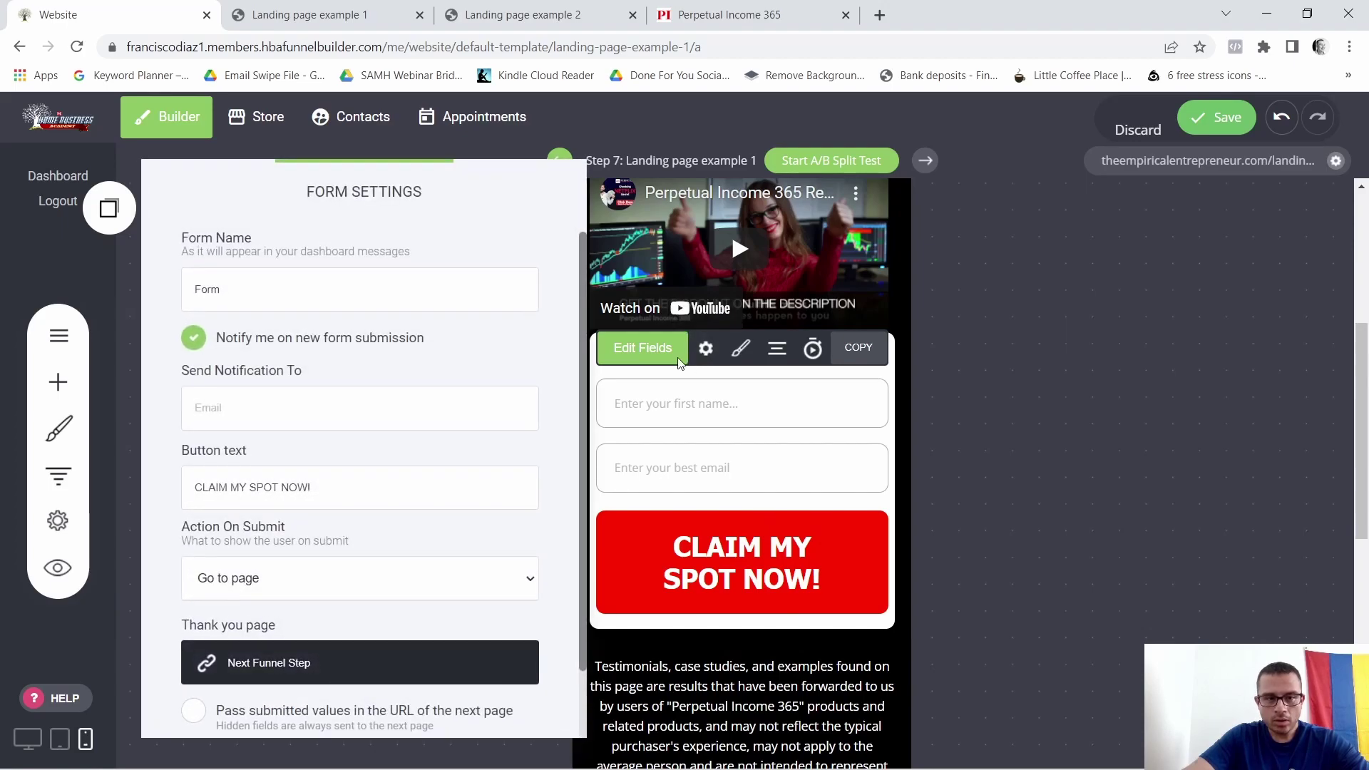
{"action": "scroll", "coordinate": [388, 511], "scroll_direction": "down", "scroll_amount": 1}
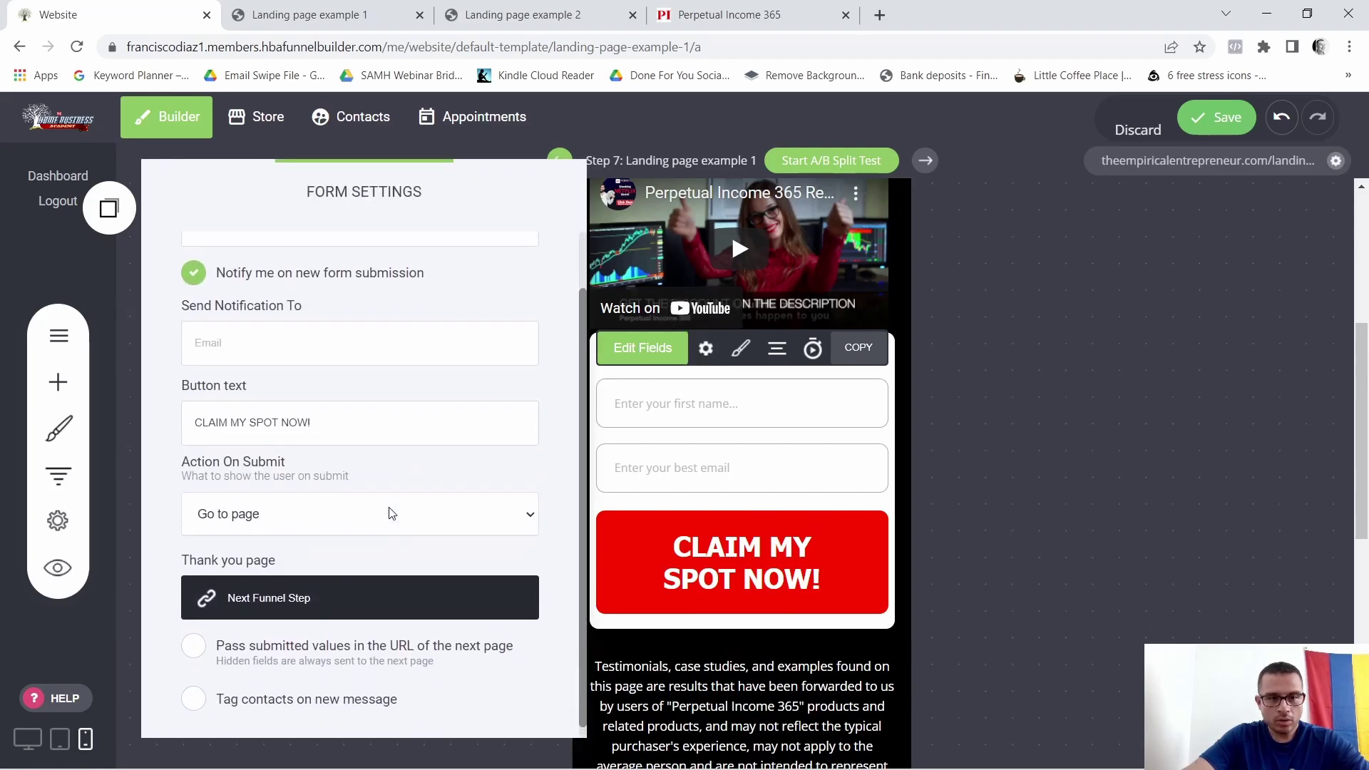
{"action": "scroll", "coordinate": [388, 511], "scroll_direction": "up", "scroll_amount": 1}
{"action": "left_click", "coordinate": [748, 362]}
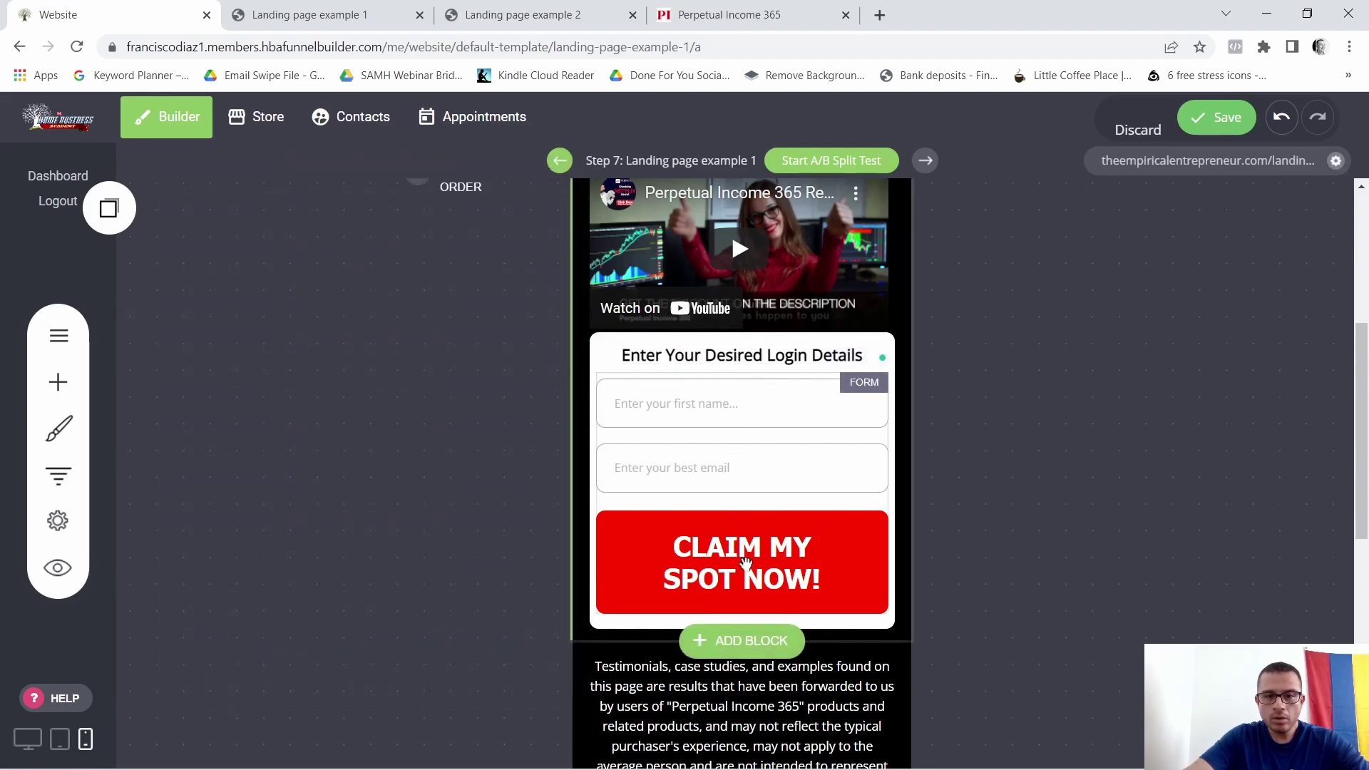
Set the "CLAIM MY SPOT NOW!" button's font size to 20px and save the page
{"action": "left_click", "coordinate": [741, 351]}
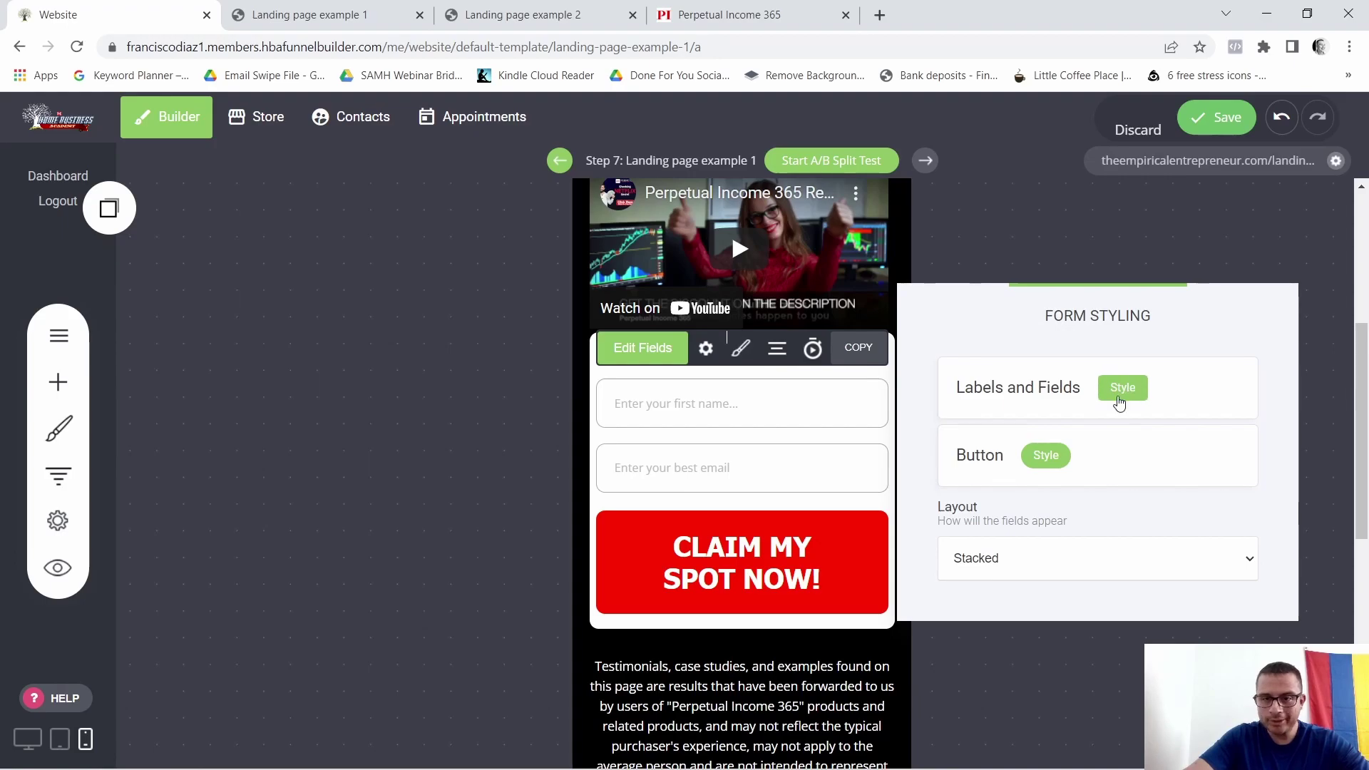
{"action": "left_click", "coordinate": [1059, 456]}
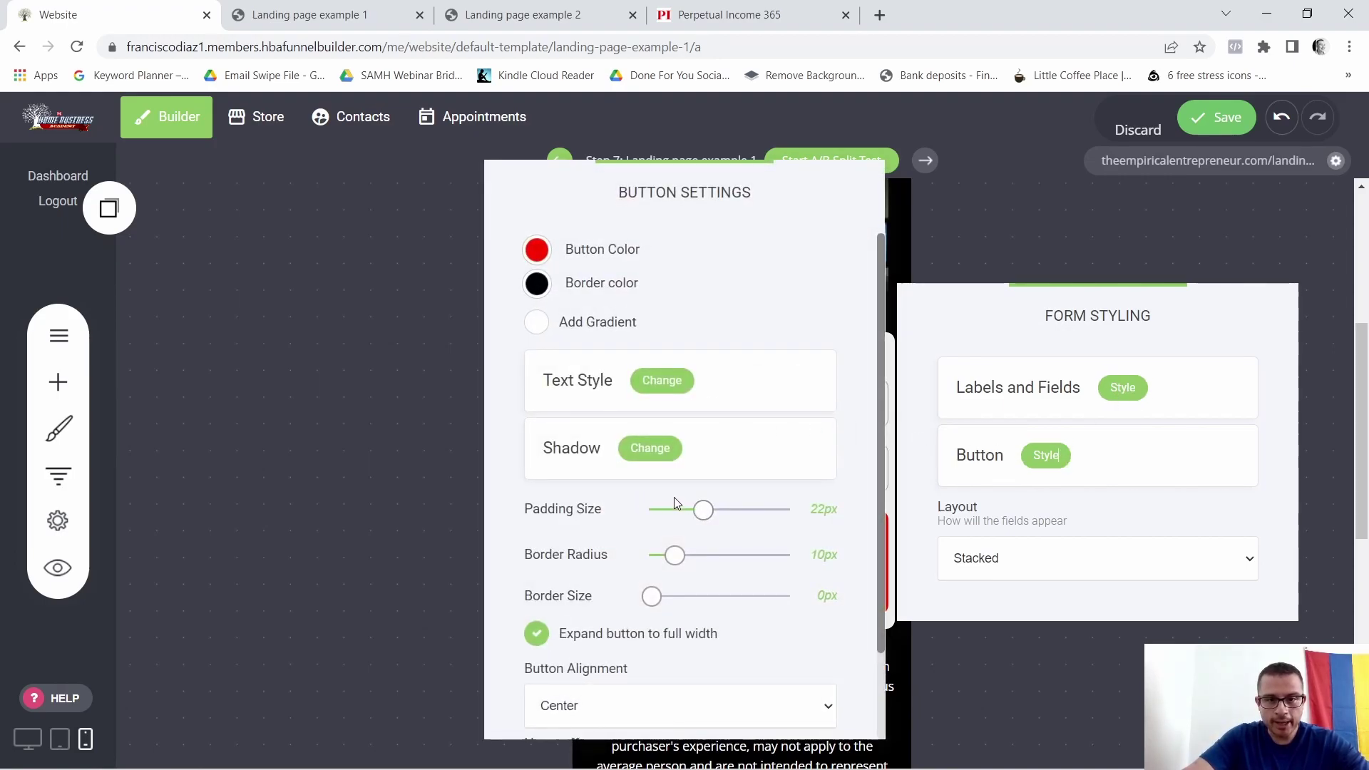
{"action": "left_click", "coordinate": [657, 385]}
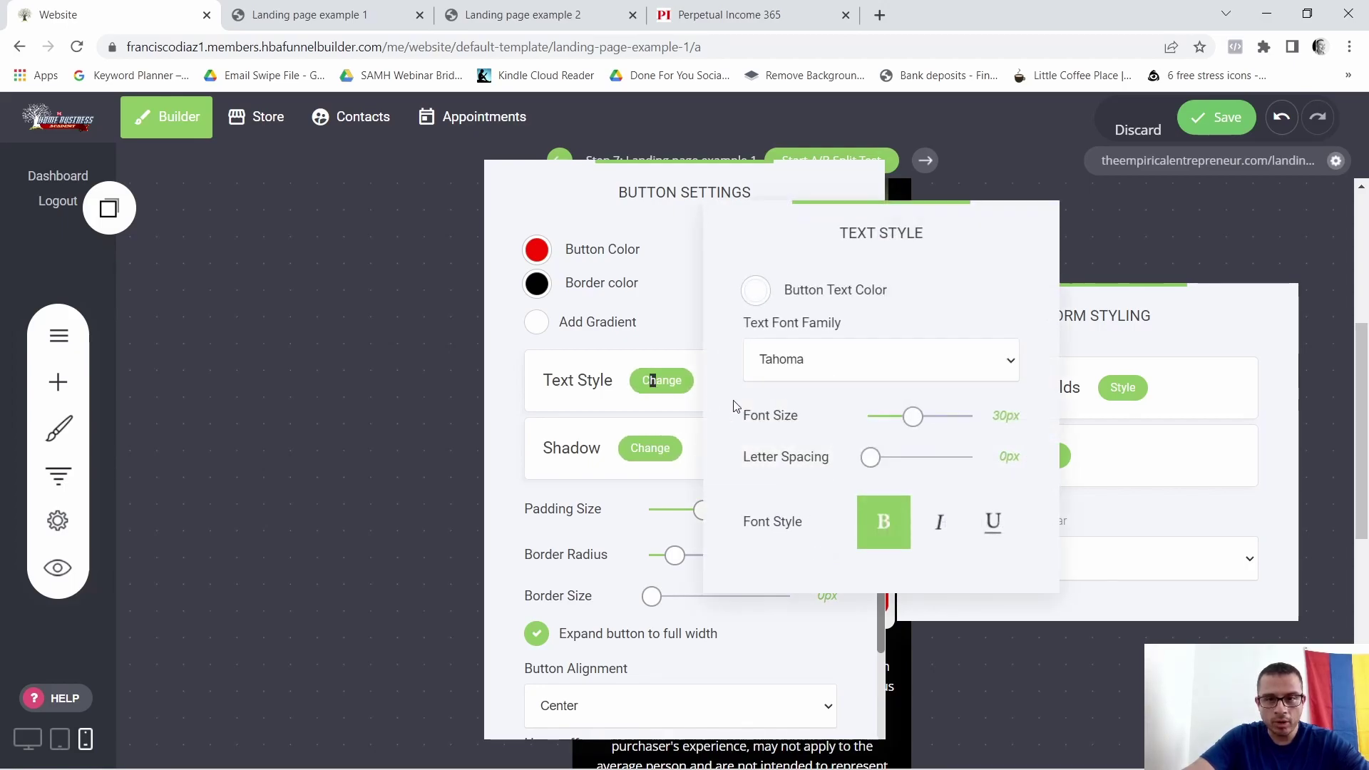
{"action": "left_click_drag", "start_coordinate": [918, 425], "coordinate": [905, 423]}
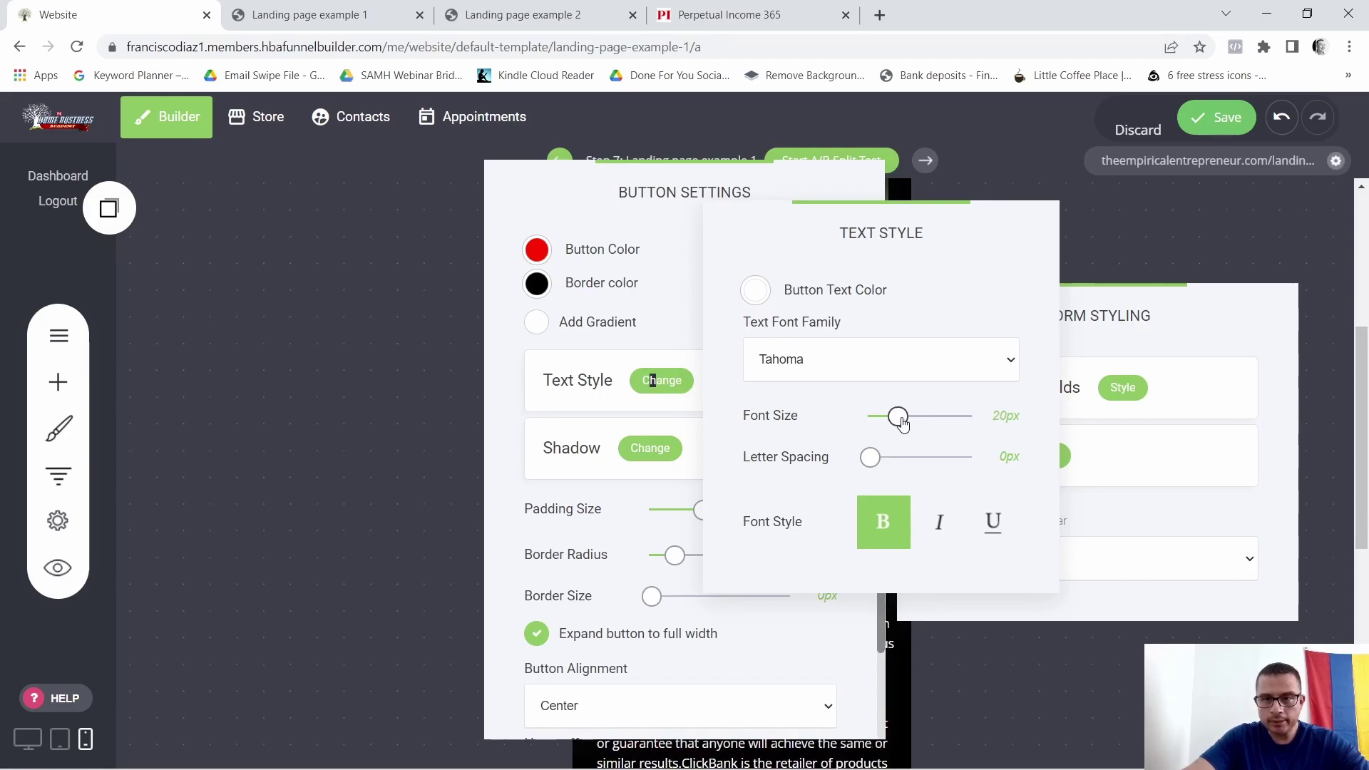
{"action": "key", "text": "ctrl+a"}
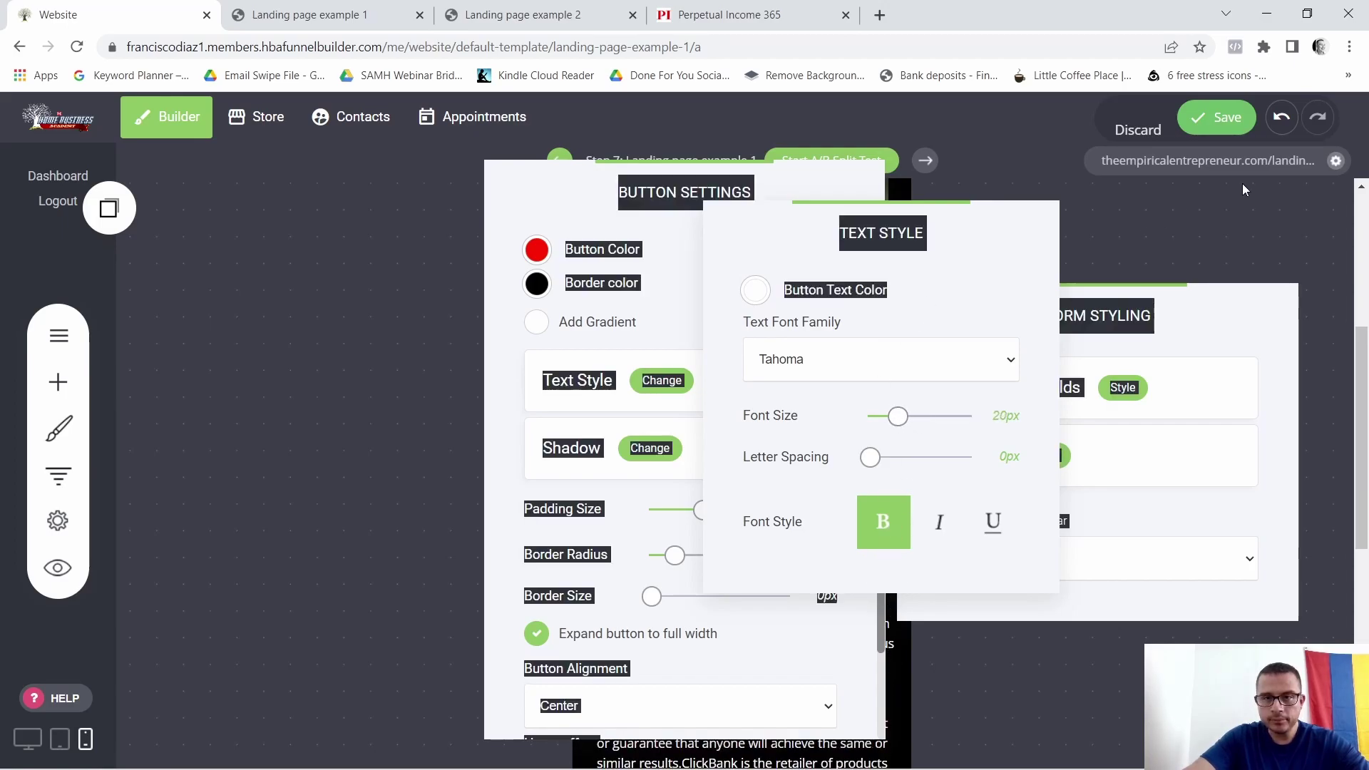
{"action": "left_click_drag", "start_coordinate": [1012, 251], "coordinate": [1304, 176]}
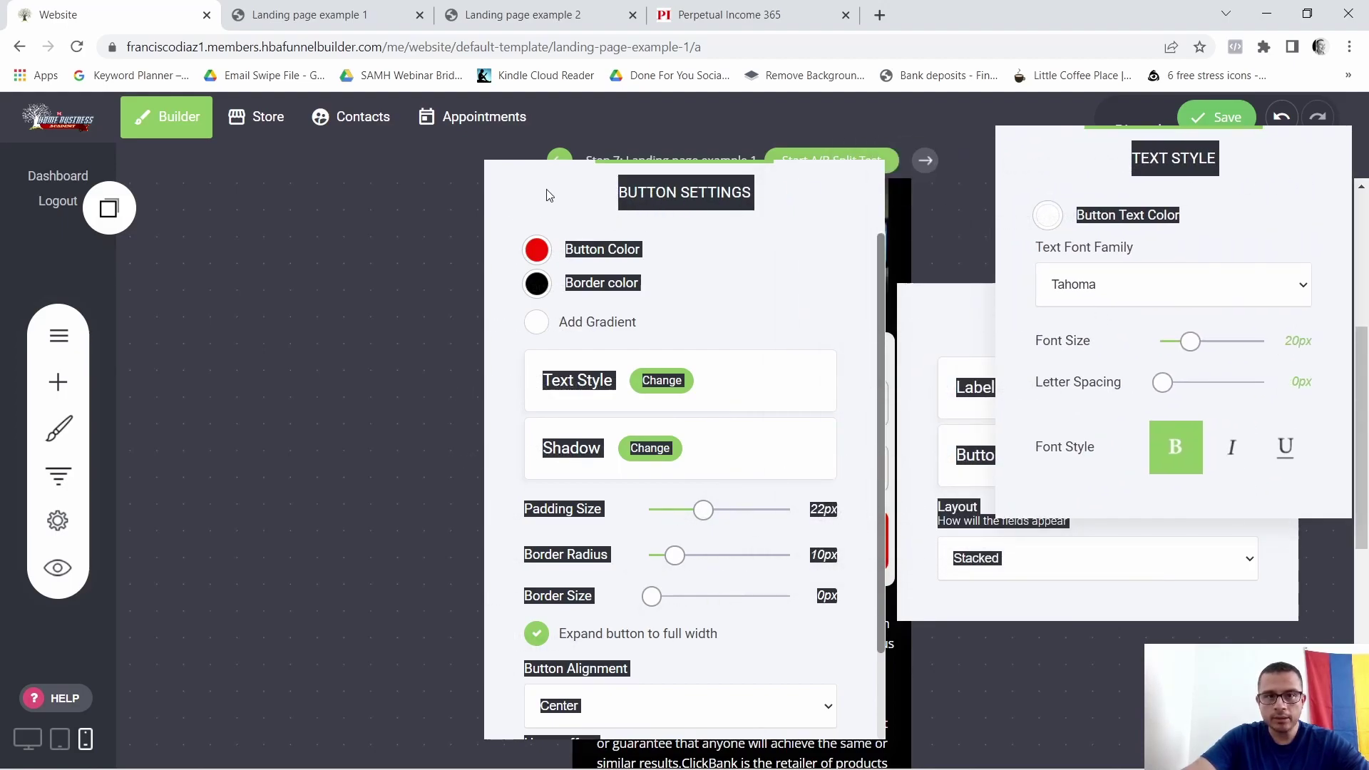
{"action": "left_click", "coordinate": [919, 204]}
{"action": "left_click", "coordinate": [918, 203]}
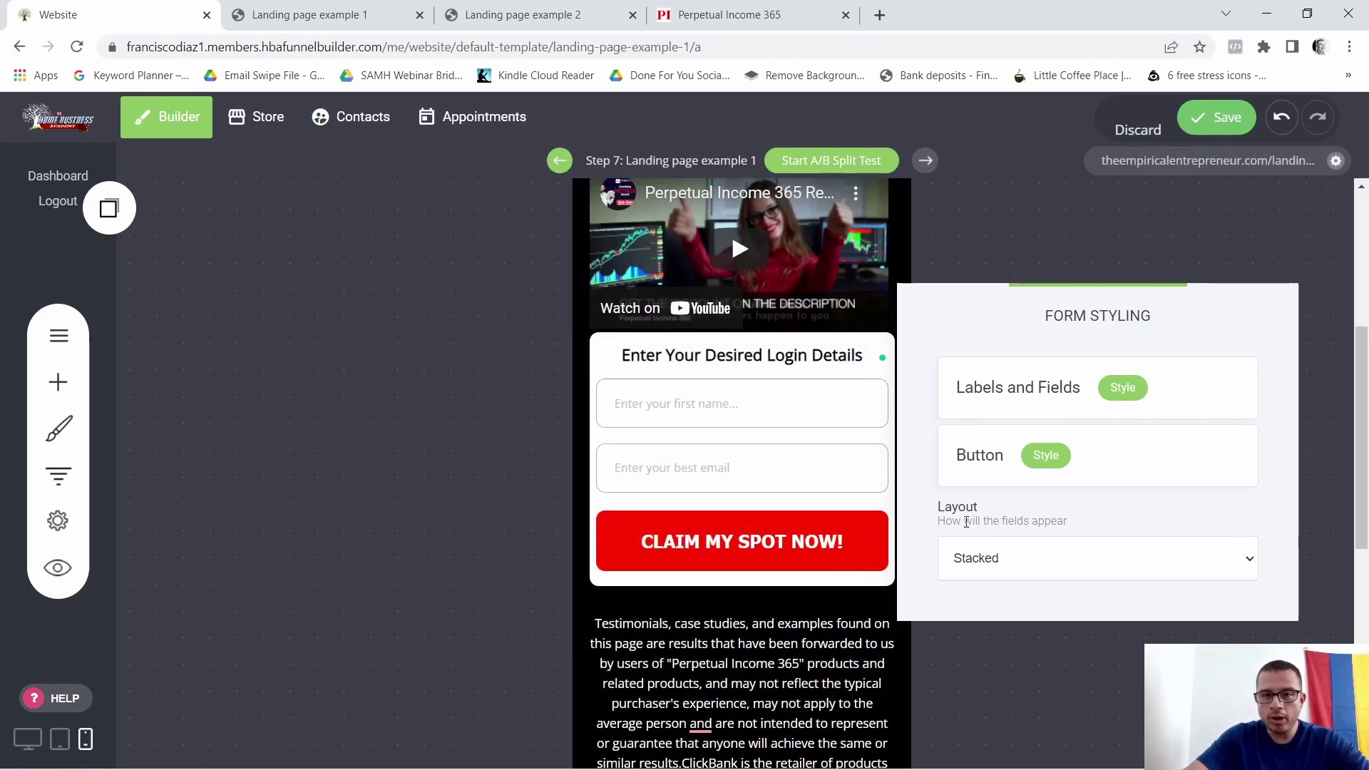
{"action": "left_click", "coordinate": [1137, 213]}
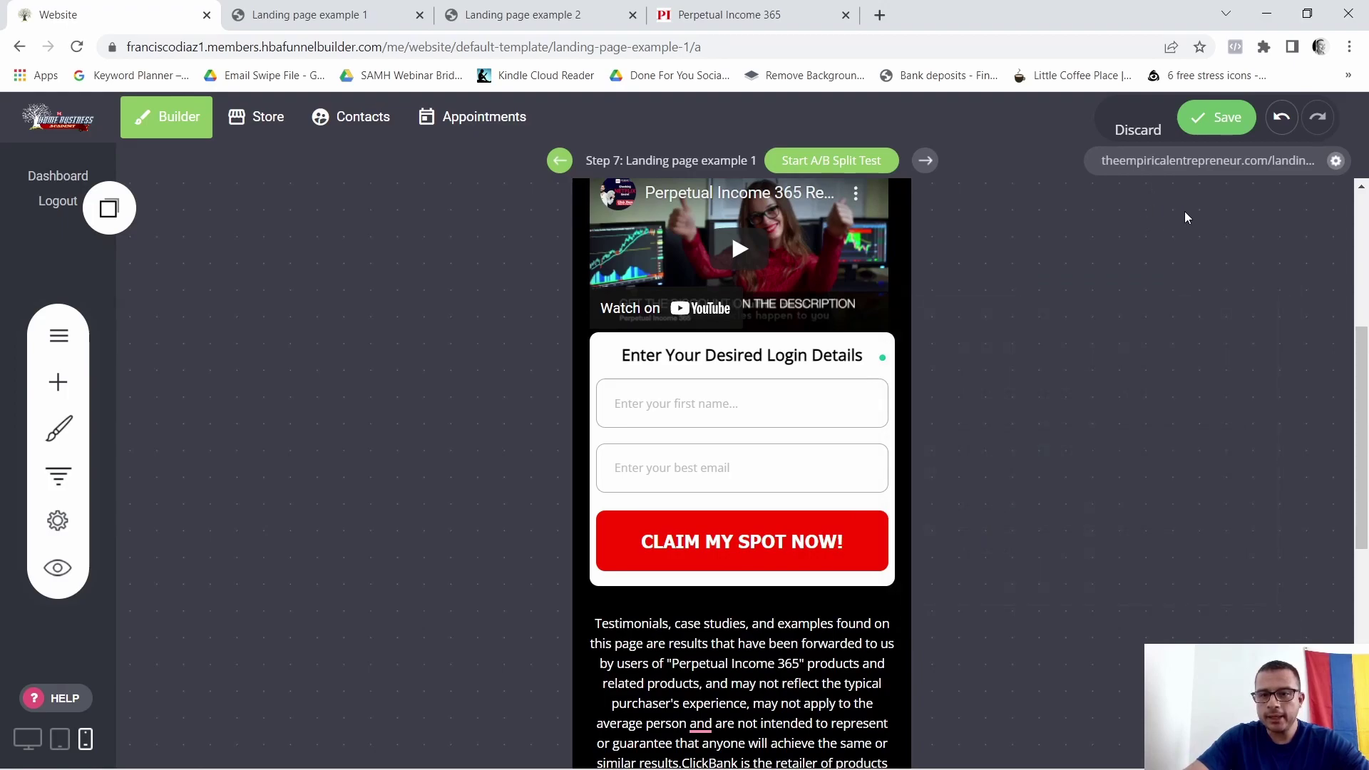
{"action": "left_click", "coordinate": [1238, 123]}
Review the whole landing page in the desktop layout, including the headline, form button and disclaimer
{"action": "scroll", "coordinate": [1080, 482], "scroll_direction": "down", "scroll_amount": 4}
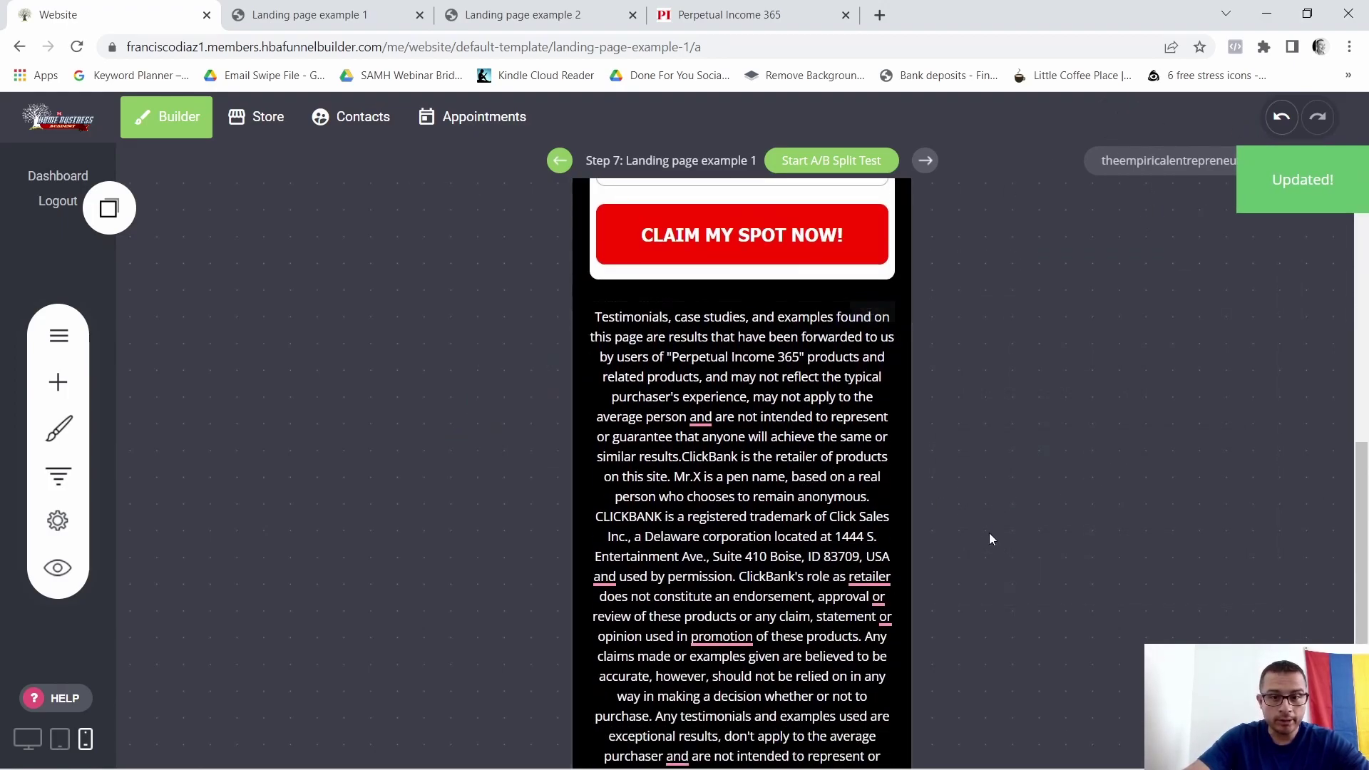
{"action": "left_click", "coordinate": [29, 741]}
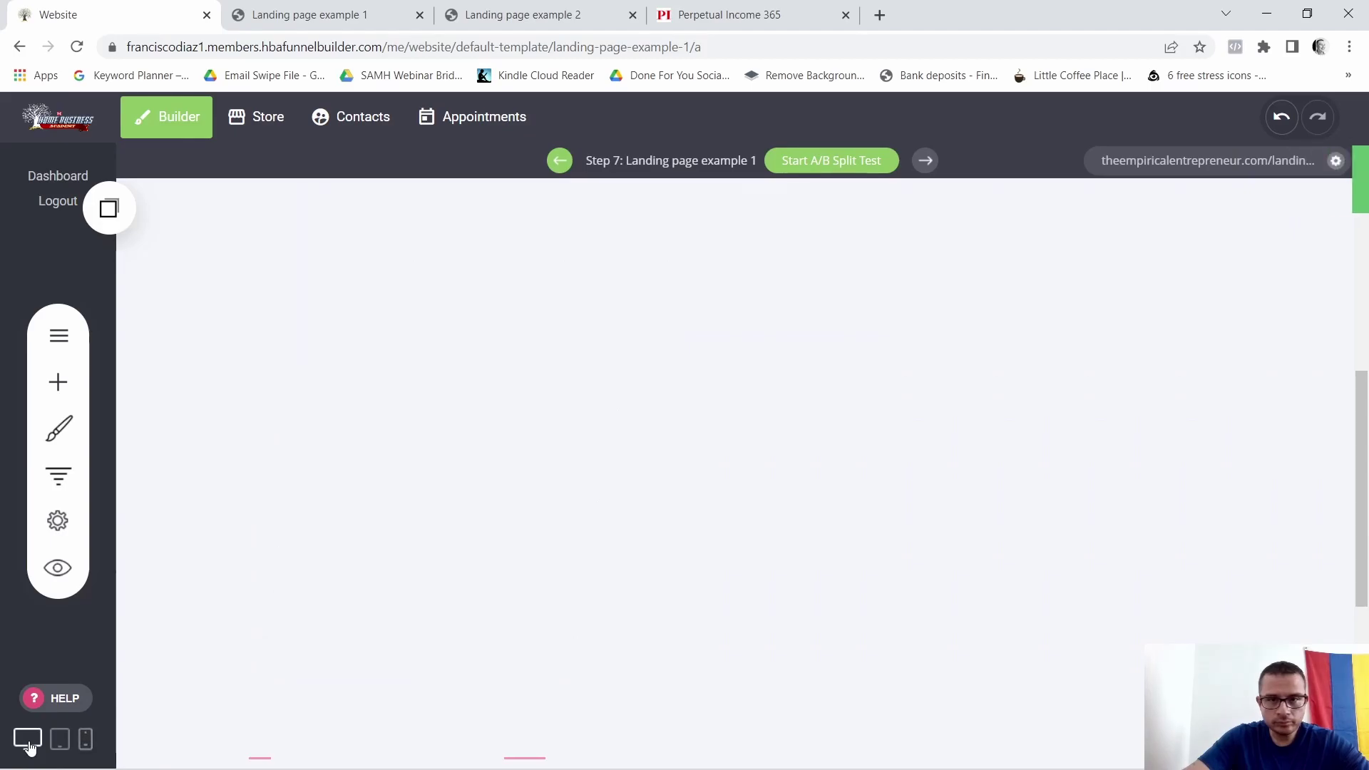
{"action": "scroll", "coordinate": [1078, 543], "scroll_direction": "down", "scroll_amount": 5}
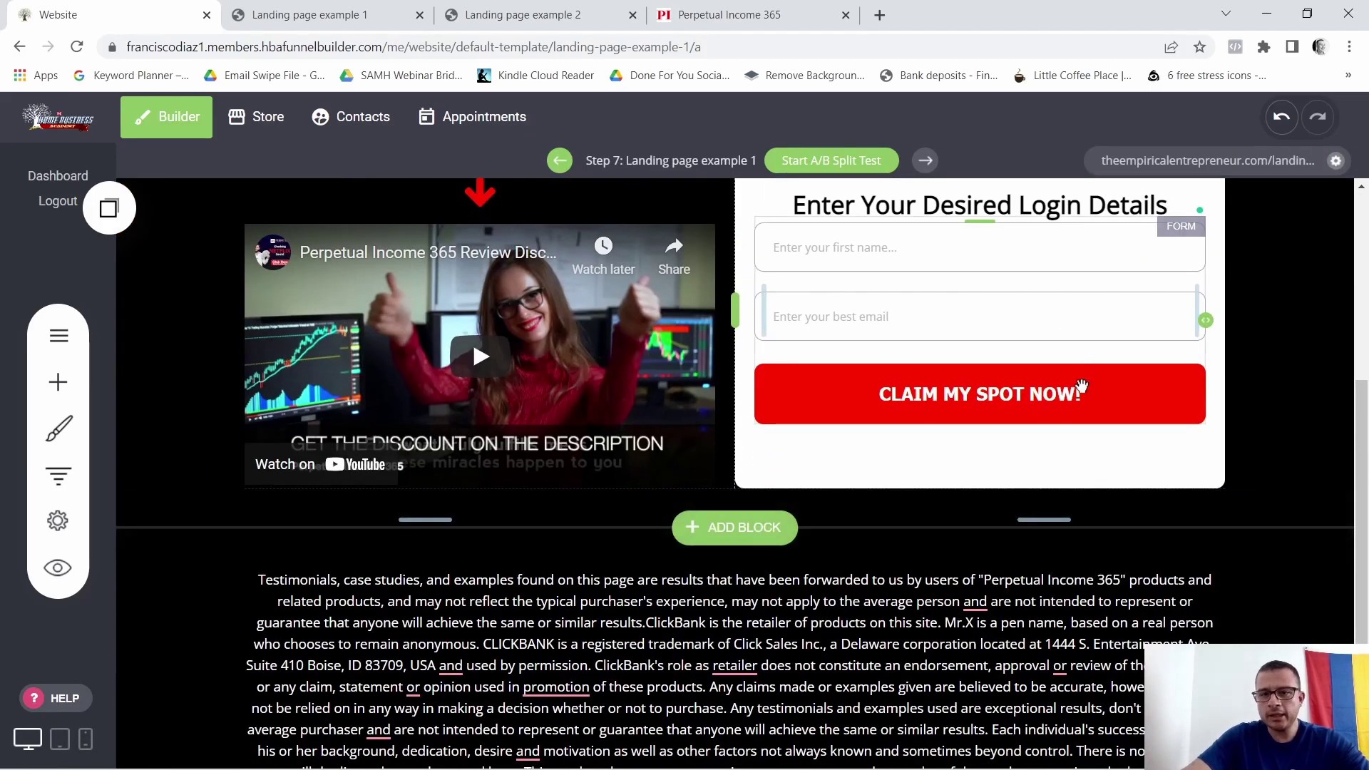
{"action": "scroll", "coordinate": [1303, 567], "scroll_direction": "up", "scroll_amount": 5}
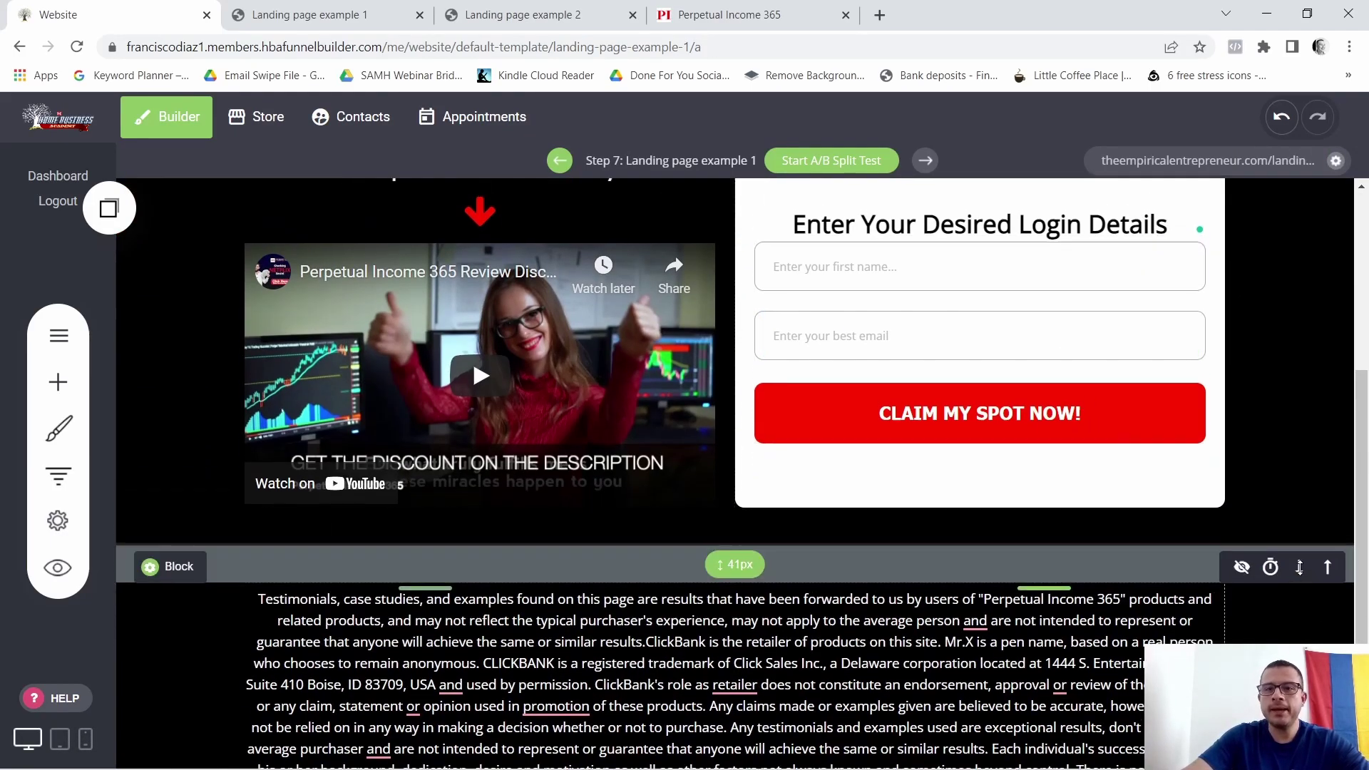
{"action": "scroll", "coordinate": [1303, 567], "scroll_direction": "down", "scroll_amount": 4}
{"action": "scroll", "coordinate": [1256, 559], "scroll_direction": "up", "scroll_amount": 3}
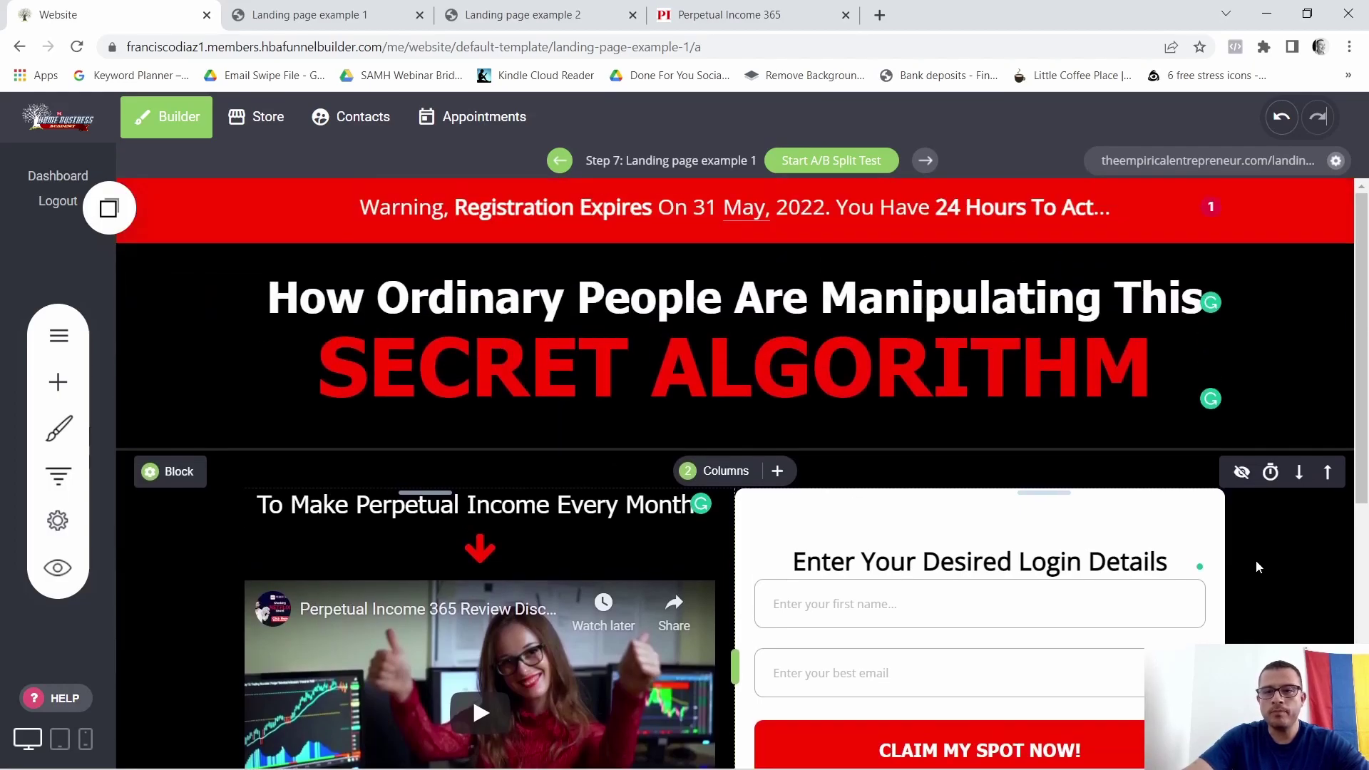
{"action": "scroll", "coordinate": [1250, 567], "scroll_direction": "down", "scroll_amount": 3}
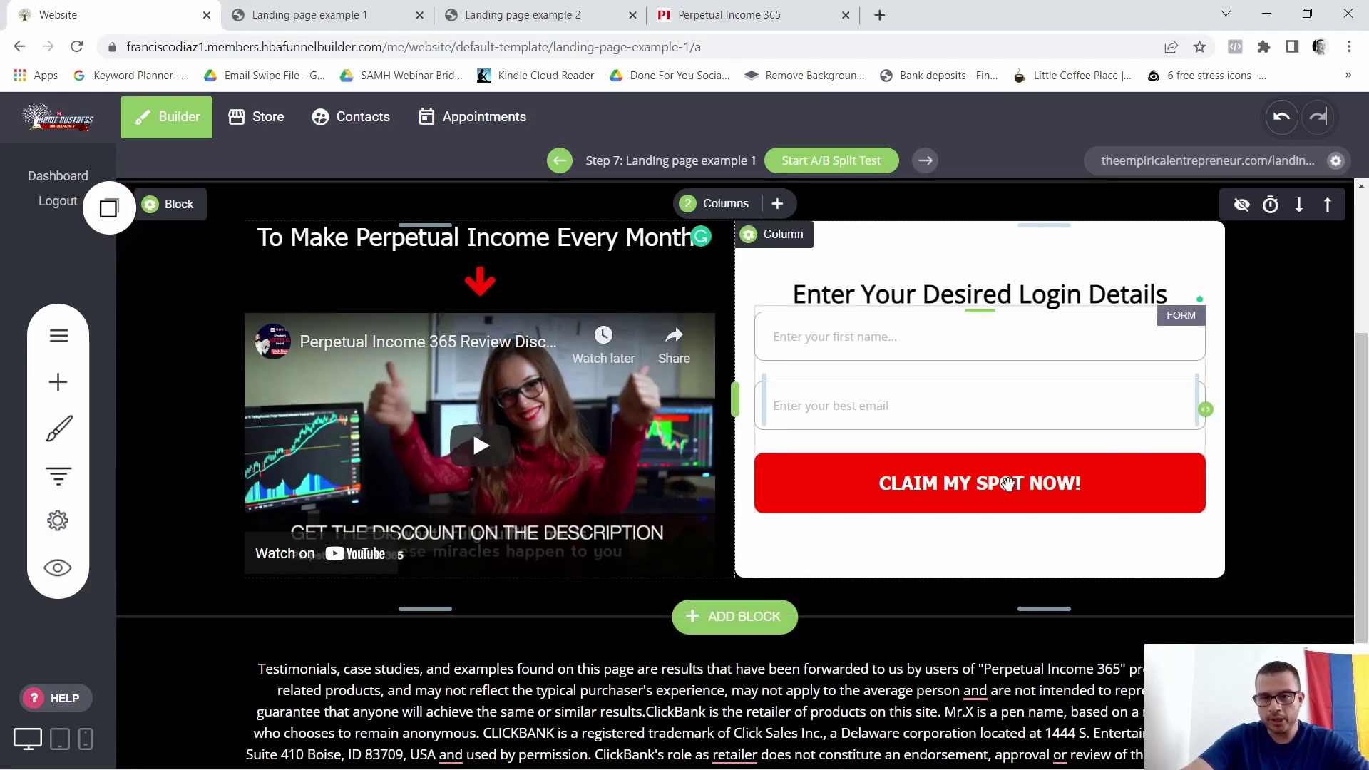
{"action": "scroll", "coordinate": [820, 552], "scroll_direction": "down", "scroll_amount": 3}
{"action": "scroll", "coordinate": [1046, 634], "scroll_direction": "up", "scroll_amount": 6}
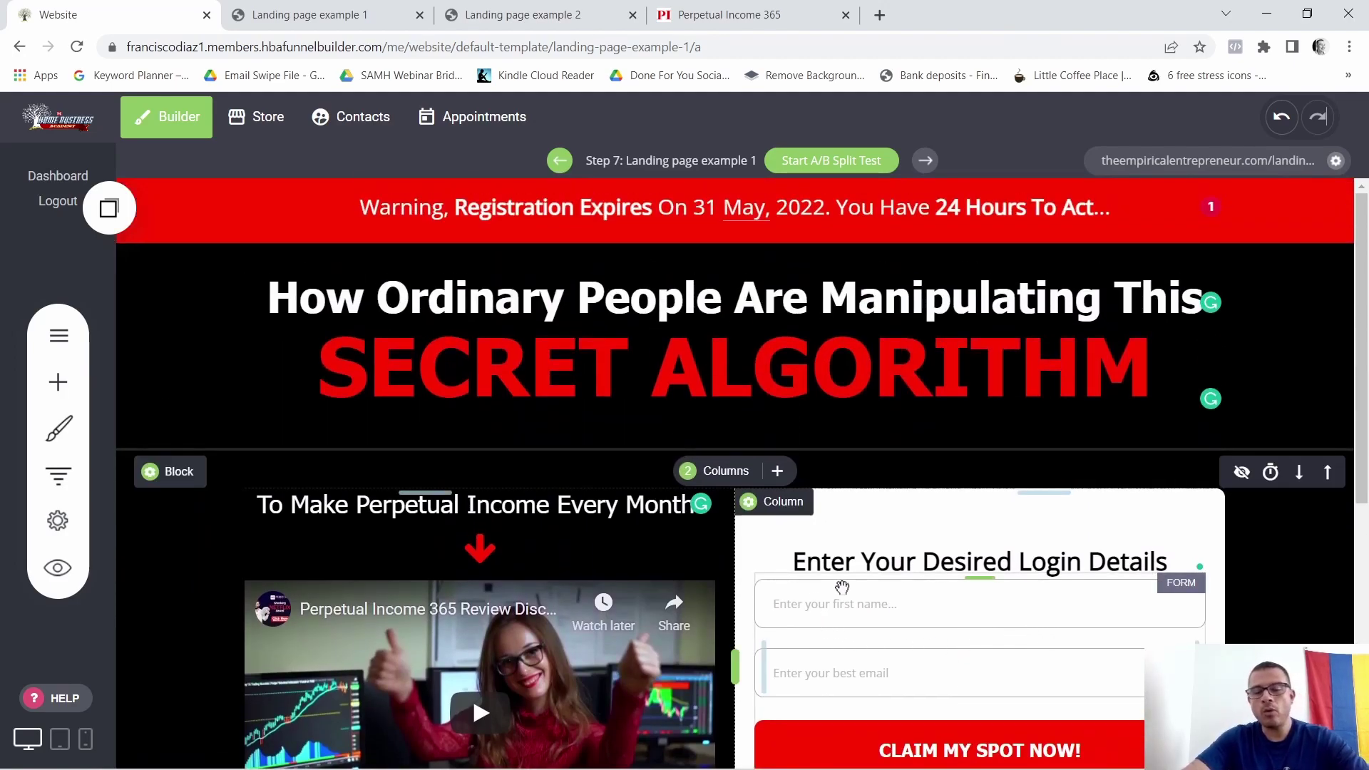
Review the landing page in the mobile layout from the warning banner down to the disclaimer text
{"action": "left_click", "coordinate": [85, 743]}
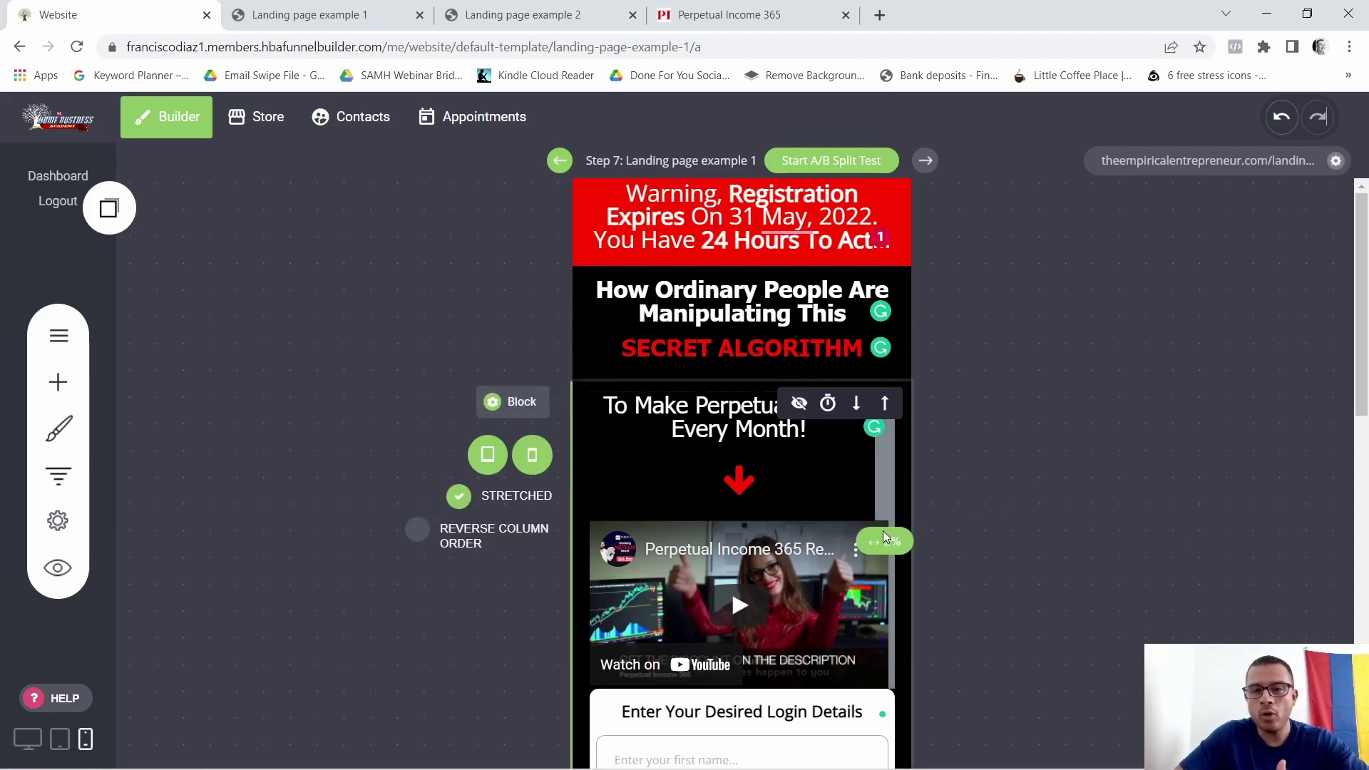
{"action": "scroll", "coordinate": [792, 542], "scroll_direction": "down", "scroll_amount": 4}
{"action": "scroll", "coordinate": [792, 542], "scroll_direction": "down", "scroll_amount": 5}
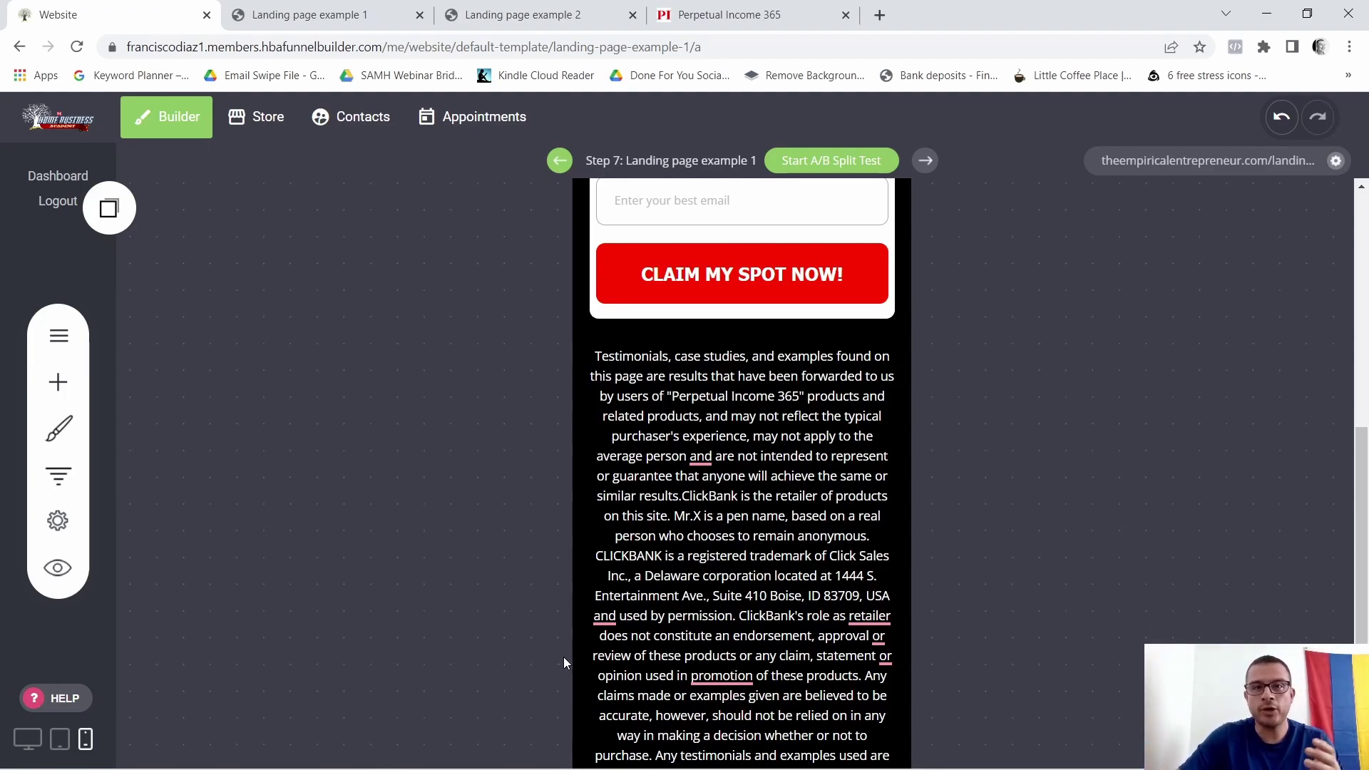
Review the landing page in the tablet layout, from the headline through the form to the disclaimer
{"action": "left_click", "coordinate": [60, 740]}
{"action": "scroll", "coordinate": [902, 686], "scroll_direction": "up", "scroll_amount": 5}
{"action": "scroll", "coordinate": [902, 686], "scroll_direction": "up", "scroll_amount": 1}
{"action": "scroll", "coordinate": [906, 684], "scroll_direction": "down", "scroll_amount": 5}
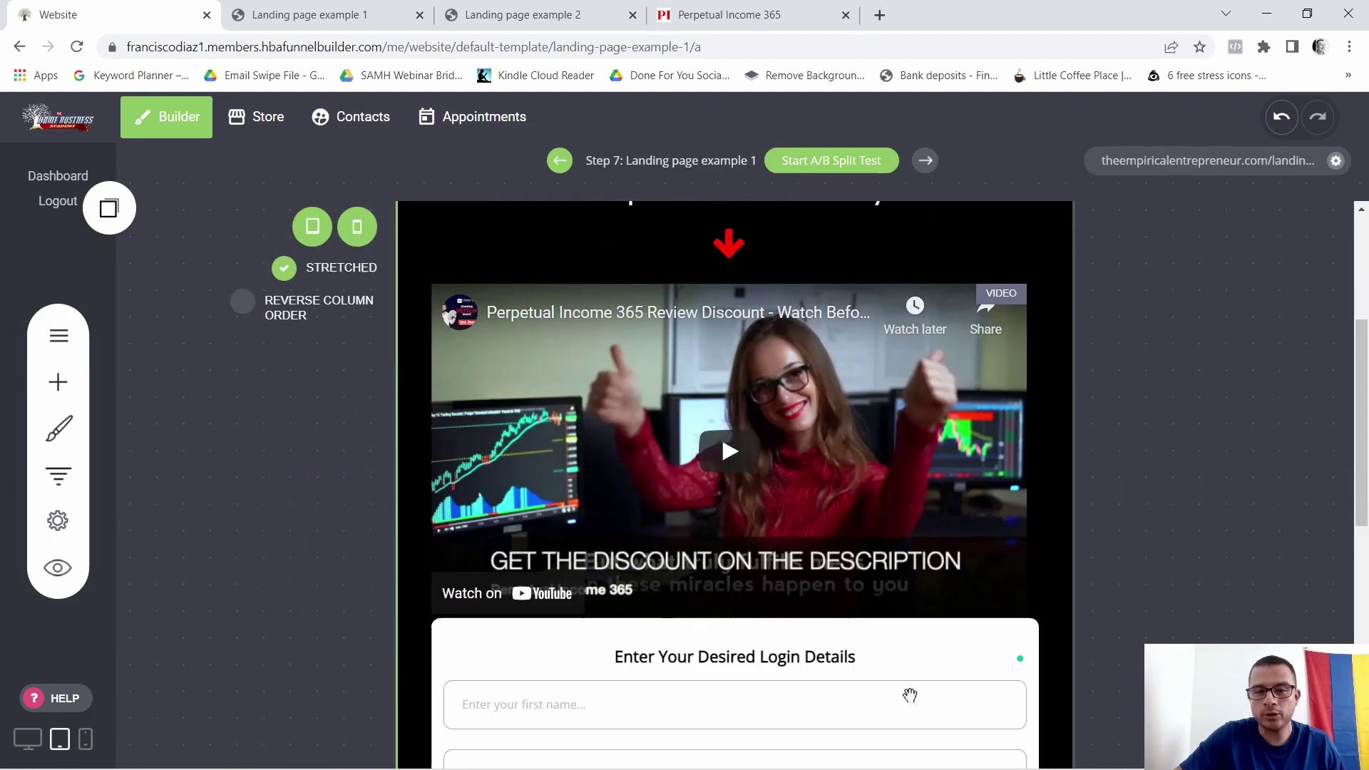
{"action": "scroll", "coordinate": [910, 678], "scroll_direction": "down", "scroll_amount": 8}
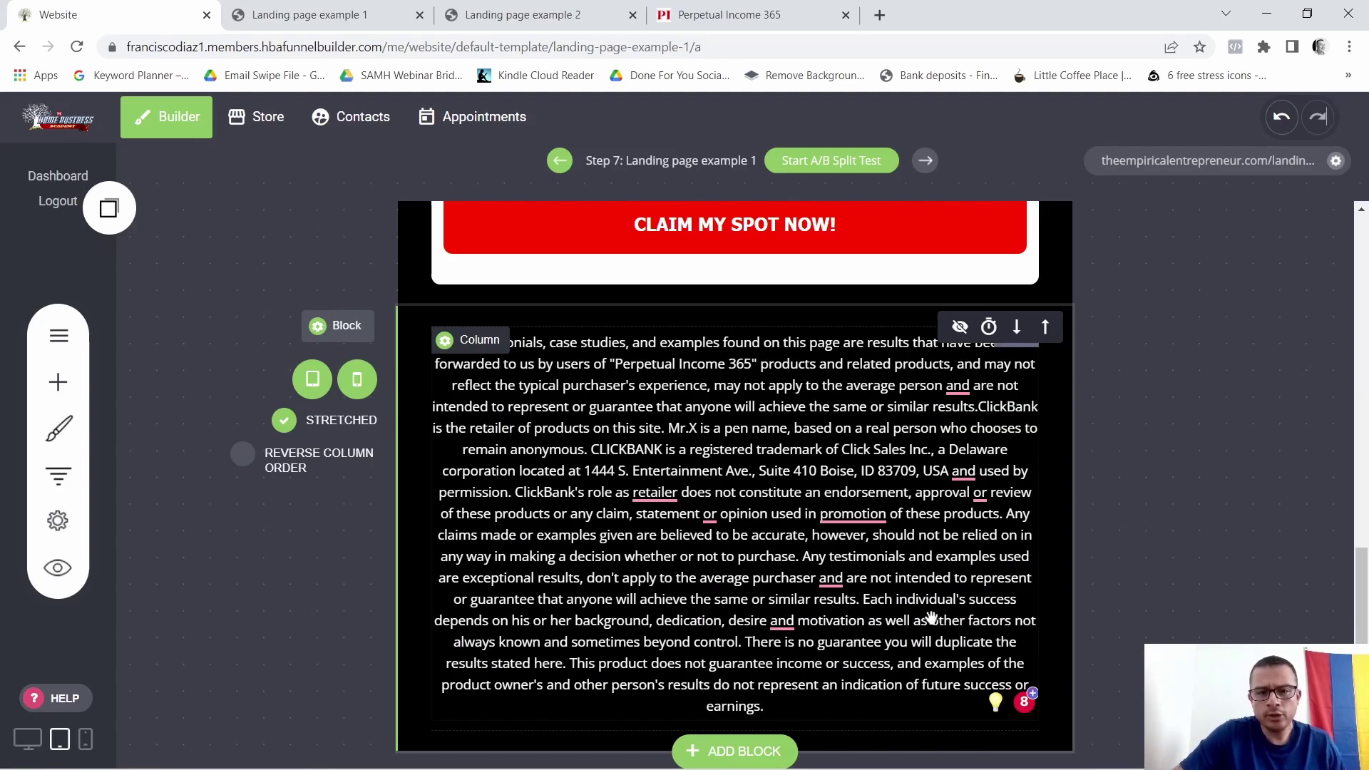
{"action": "scroll", "coordinate": [958, 680], "scroll_direction": "up", "scroll_amount": 8}
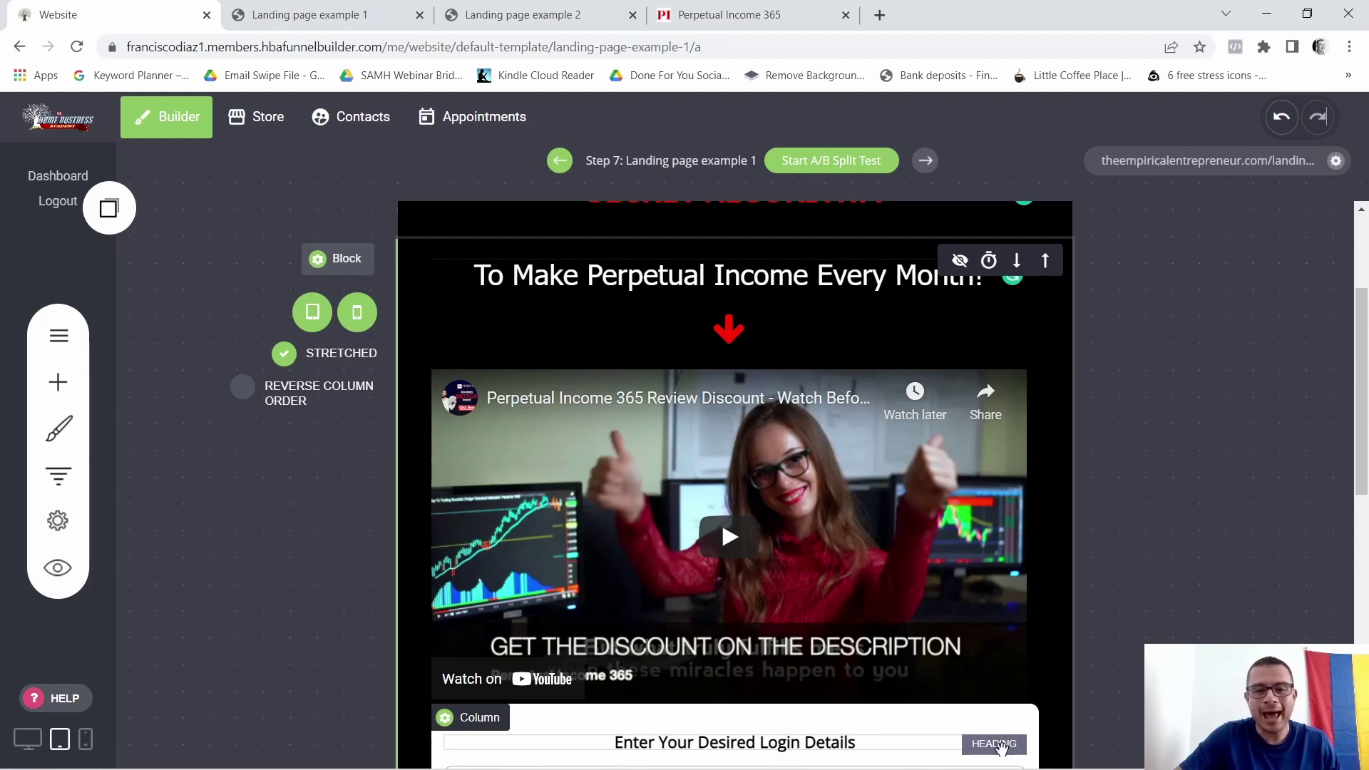
{"action": "scroll", "coordinate": [1001, 748], "scroll_direction": "up", "scroll_amount": 2}
{"action": "scroll", "coordinate": [1001, 748], "scroll_direction": "up", "scroll_amount": 2}
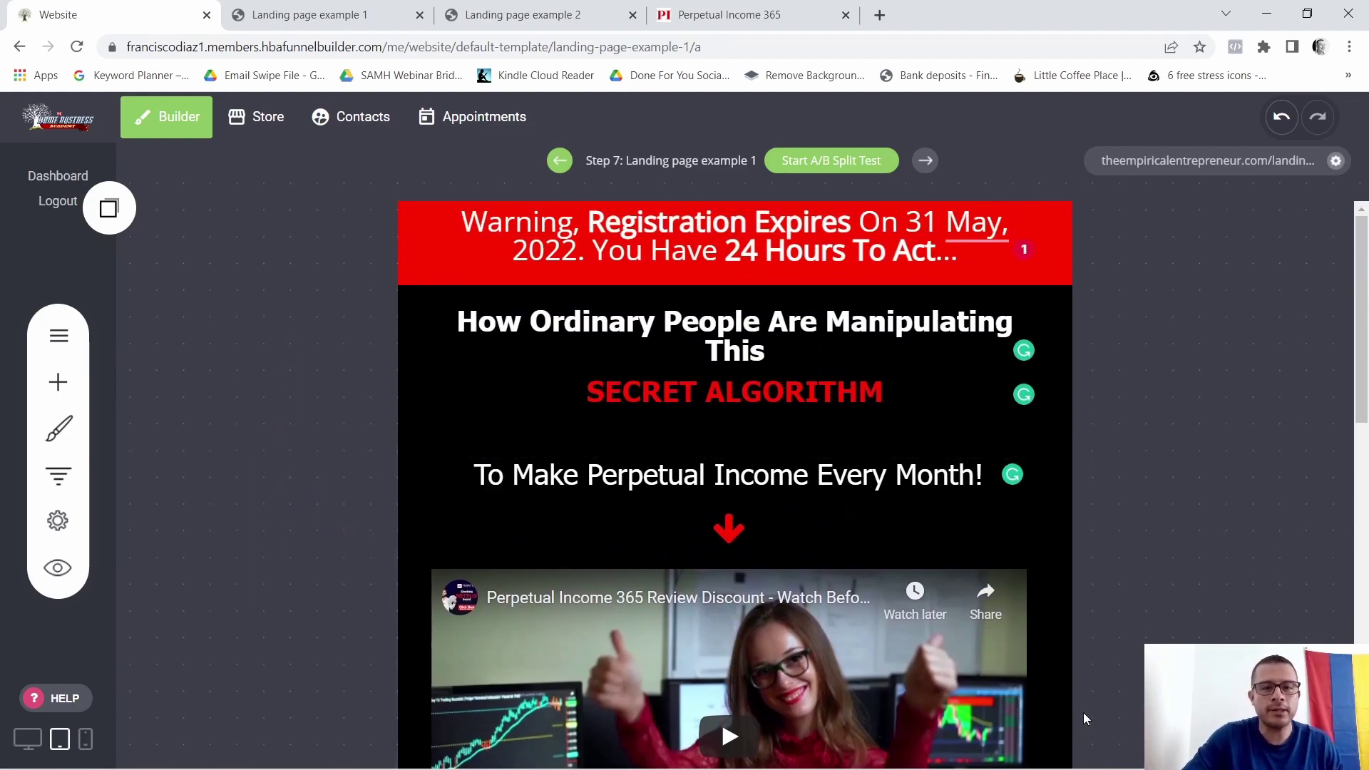
Look through the funnel's list of steps down to "Landing page example 1" and return to the page
{"action": "mouse_move", "coordinate": [983, 560]}
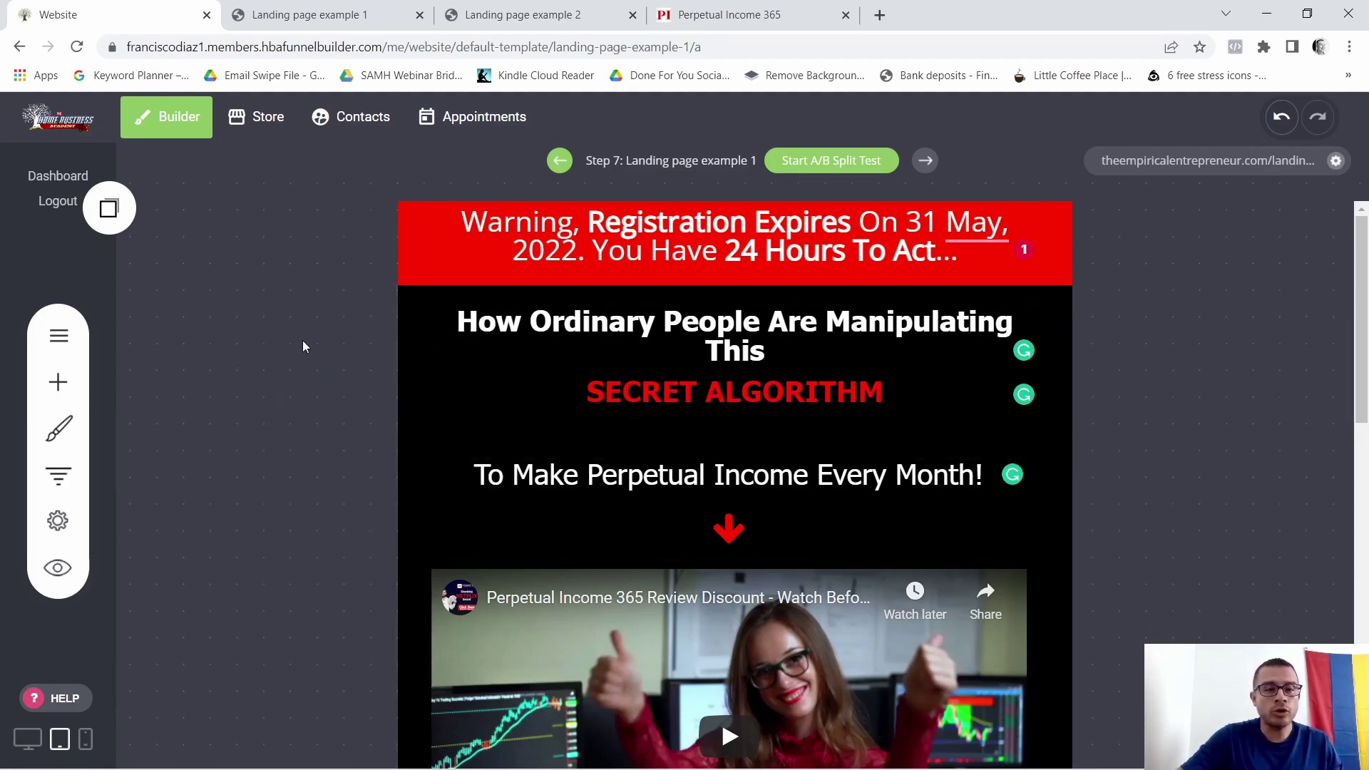
{"action": "left_click", "coordinate": [60, 475]}
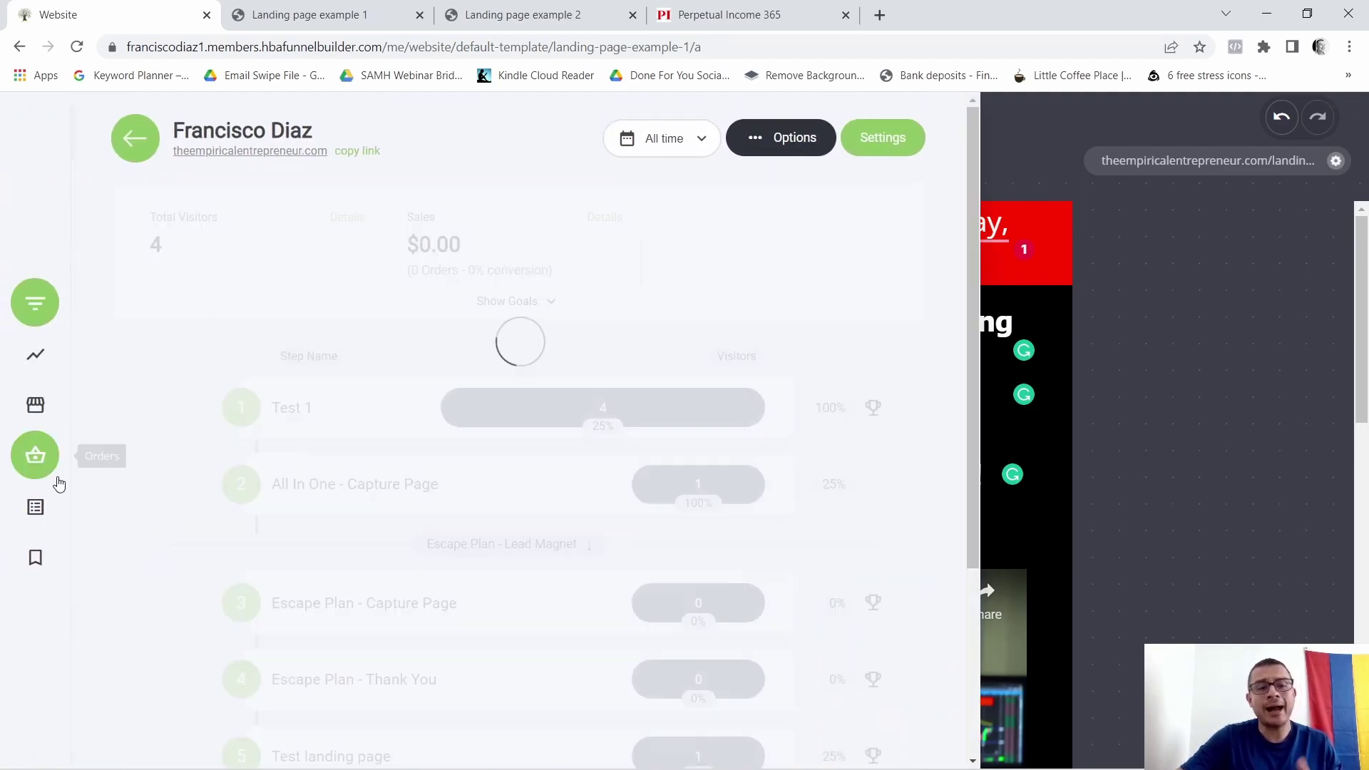
{"action": "scroll", "coordinate": [575, 307], "scroll_direction": "down", "scroll_amount": 4}
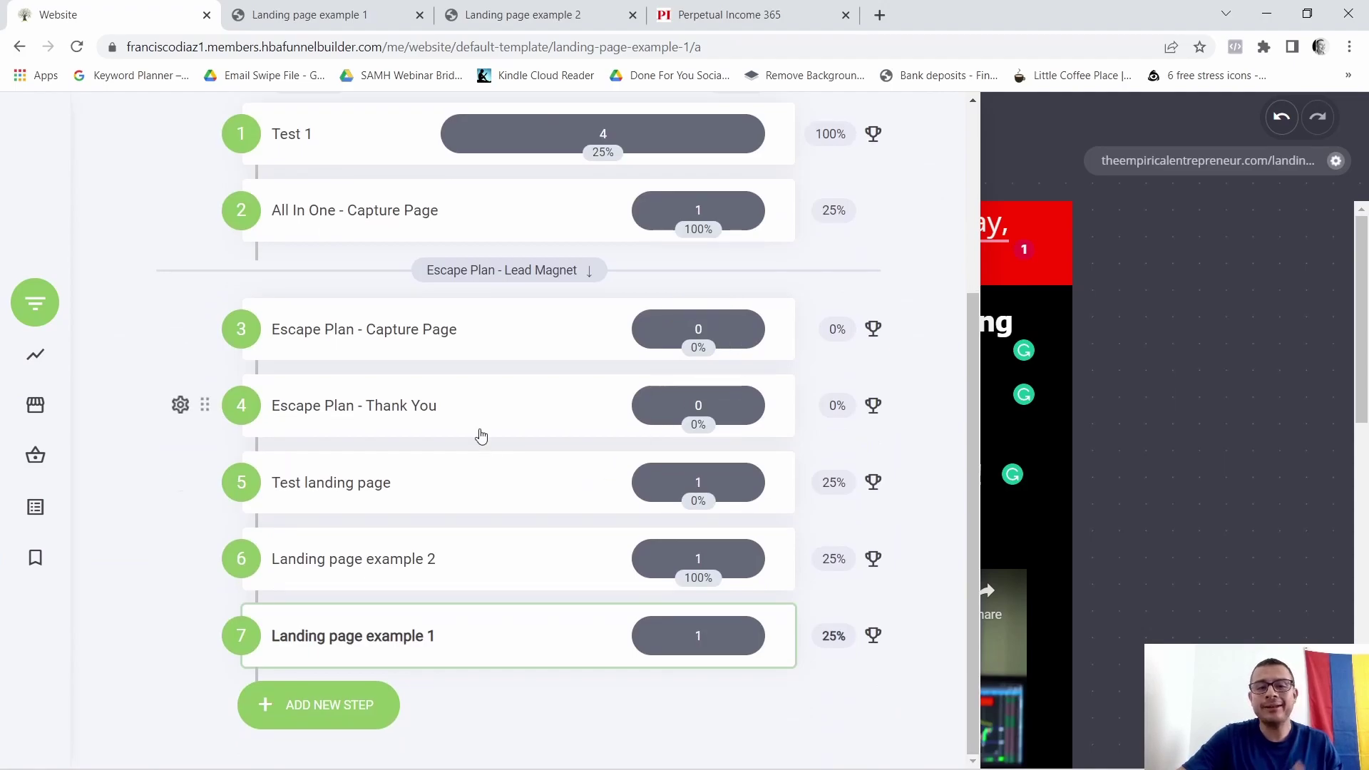
{"action": "left_click", "coordinate": [1127, 243]}
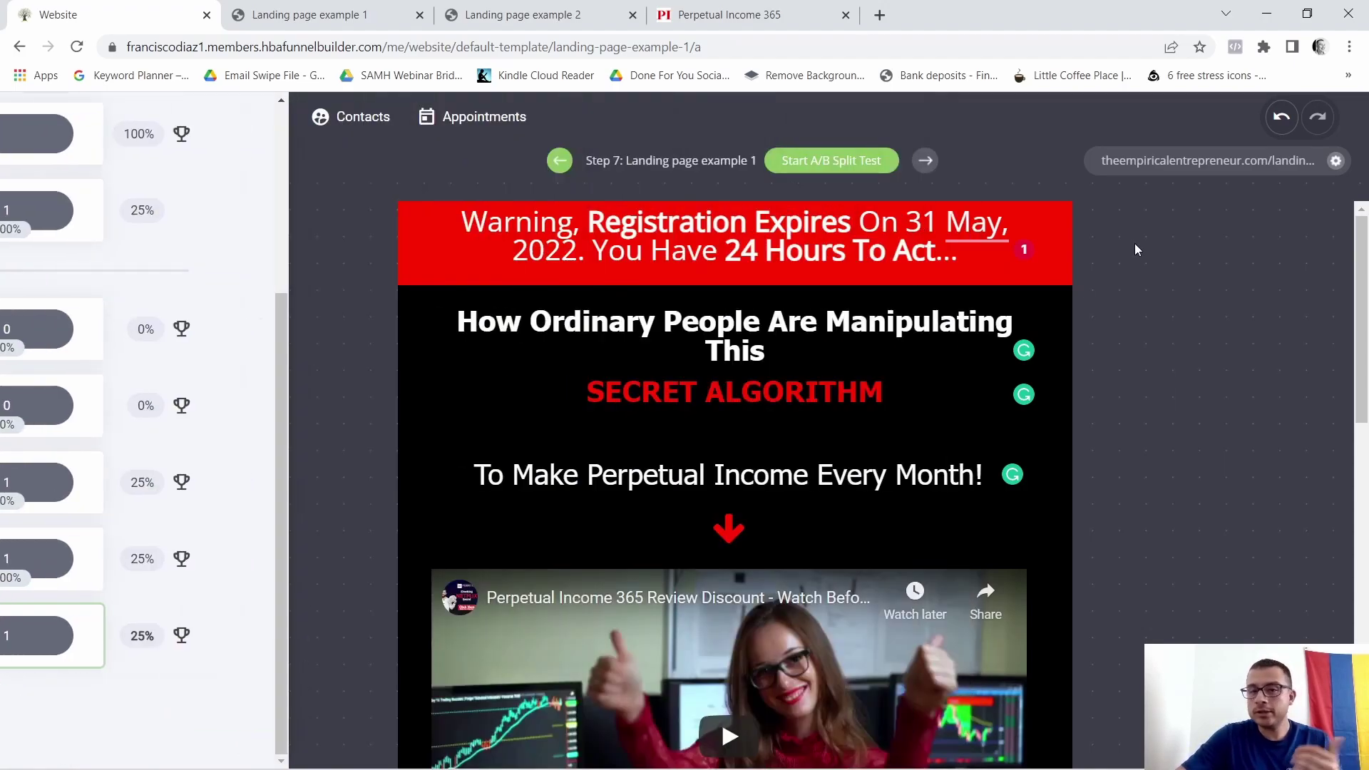